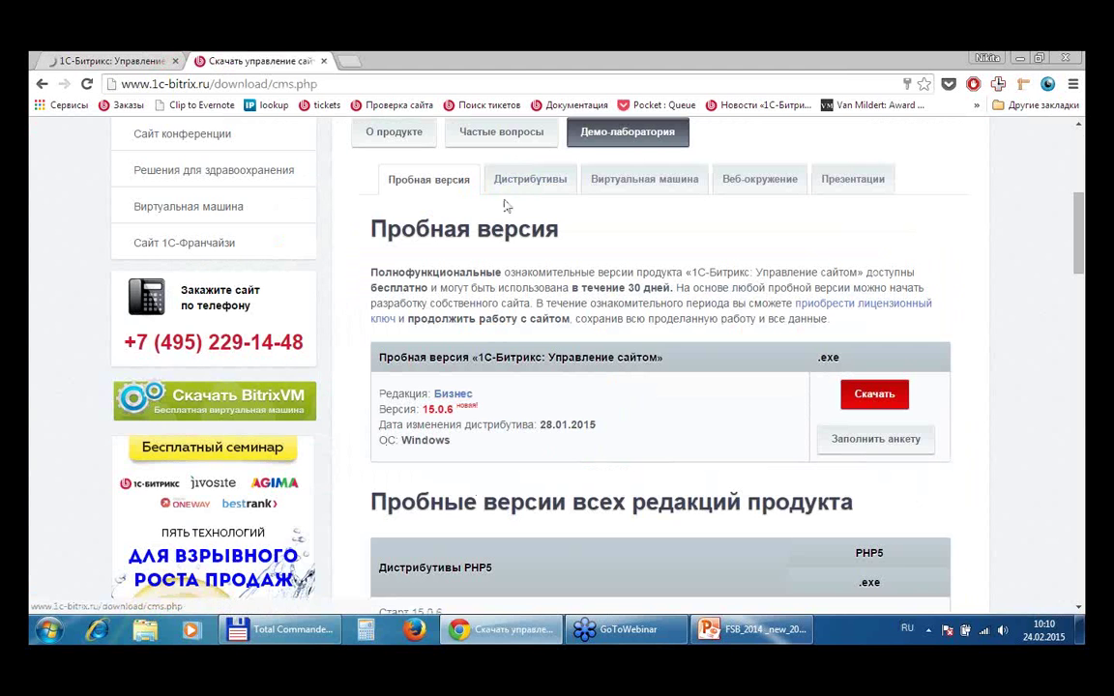
- Show the PHP5 distributives table with .zip and .tar.gz sizes from Start to Business 15.0.6
click(505, 179)
scroll(682, 298, down, 2)
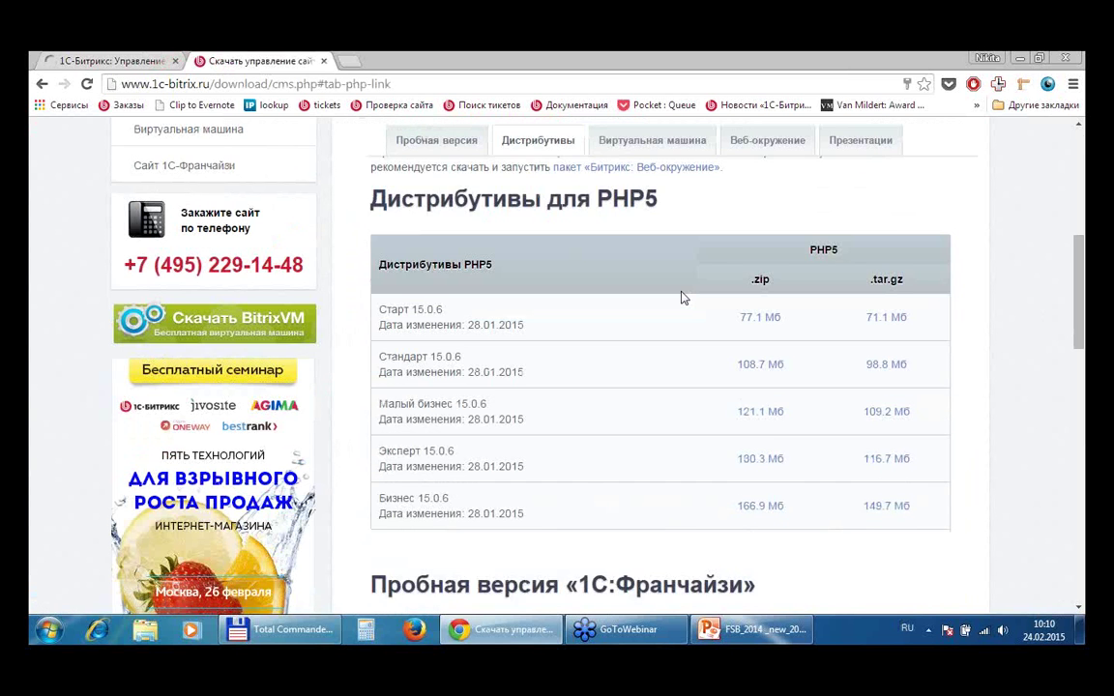
scroll(970, 450, up, 2)
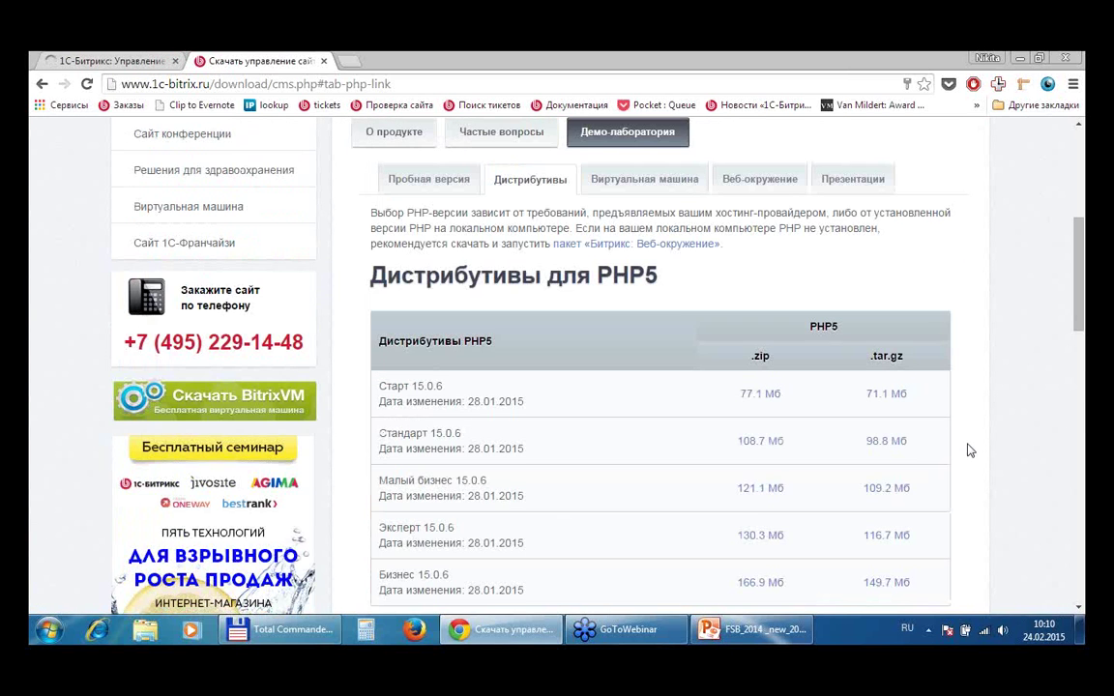
scroll(971, 451, down, 2)
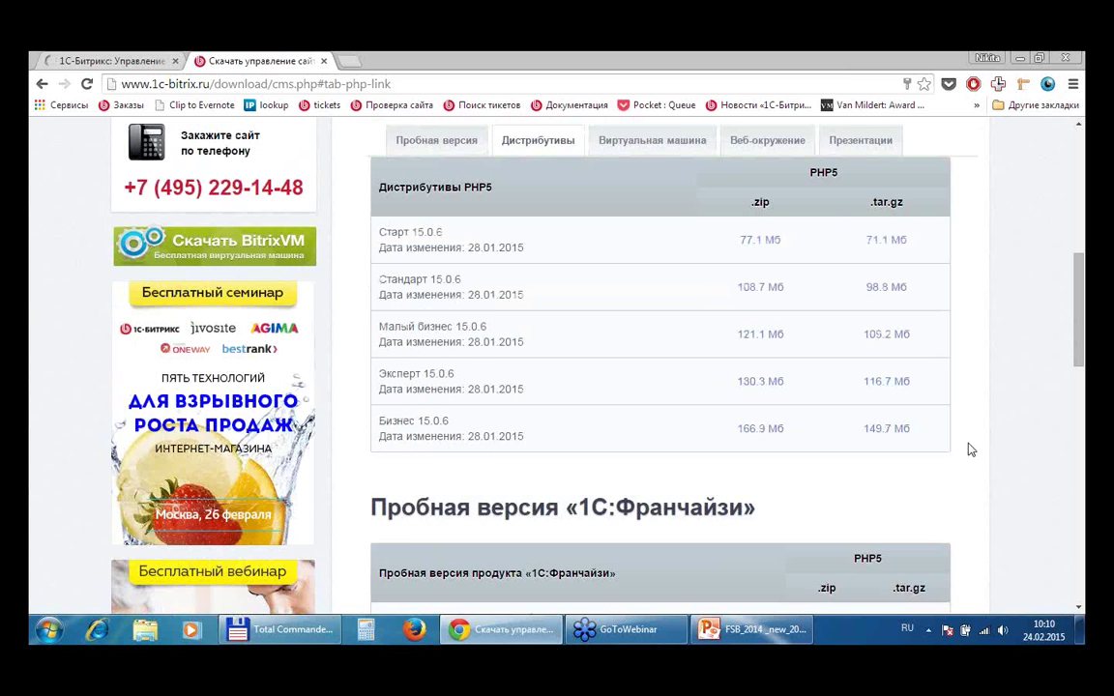
scroll(957, 448, up, 2)
scroll(952, 449, down, 2)
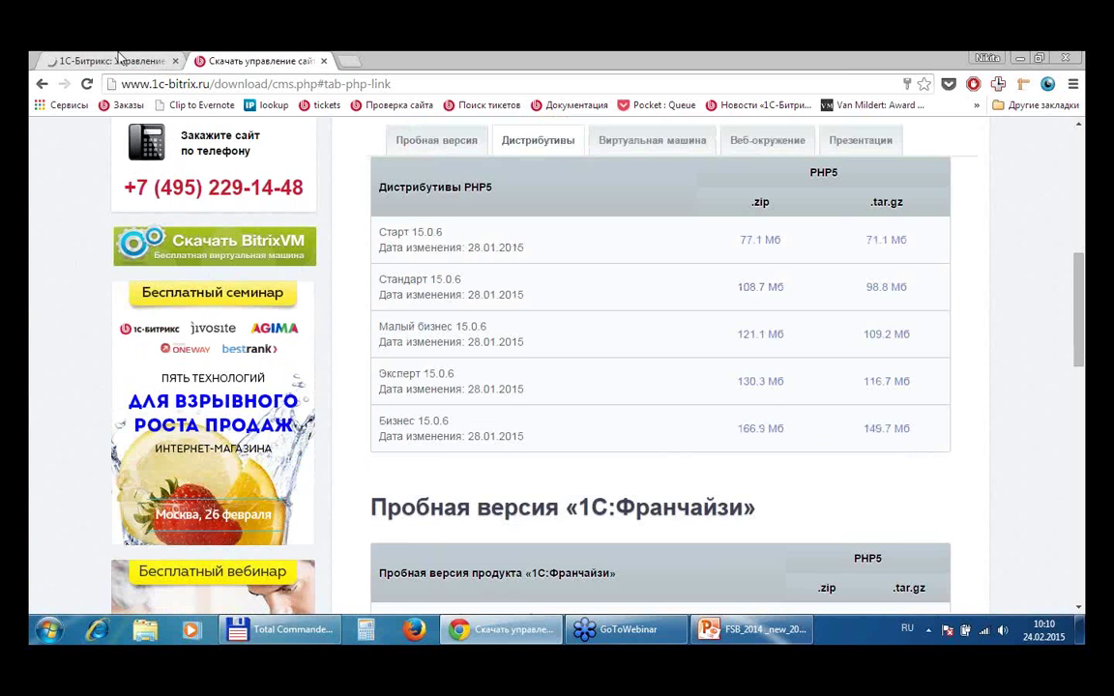
click(126, 58)
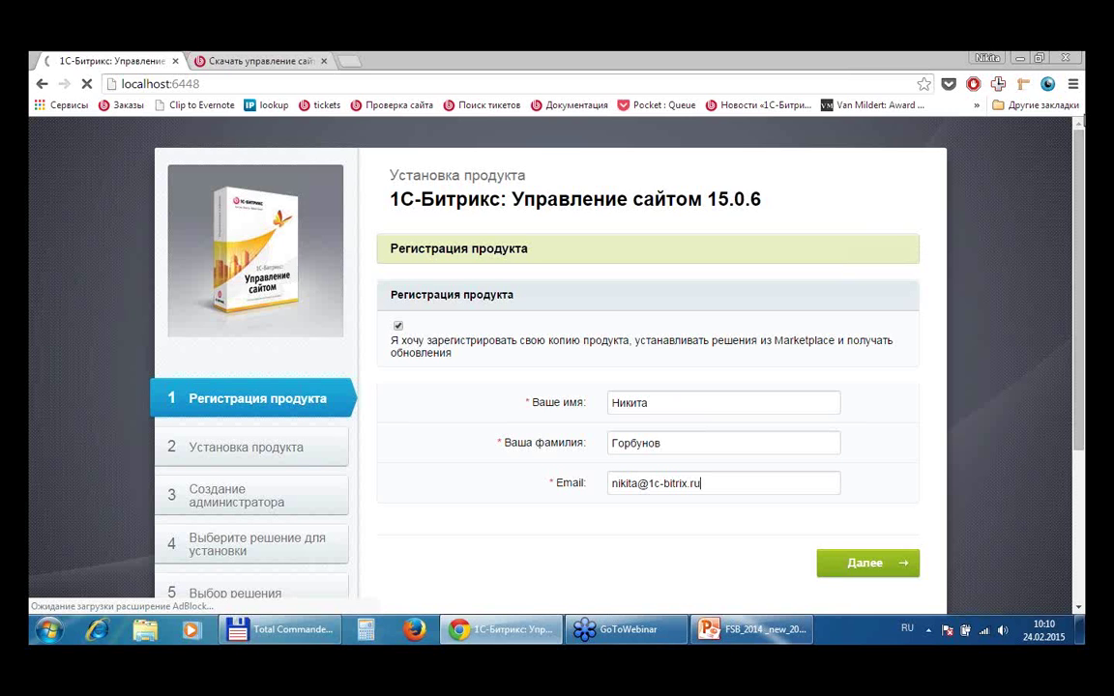
- Let the product installation run to 18% on the Business Process Designer module
scroll(1054, 372, down, 2)
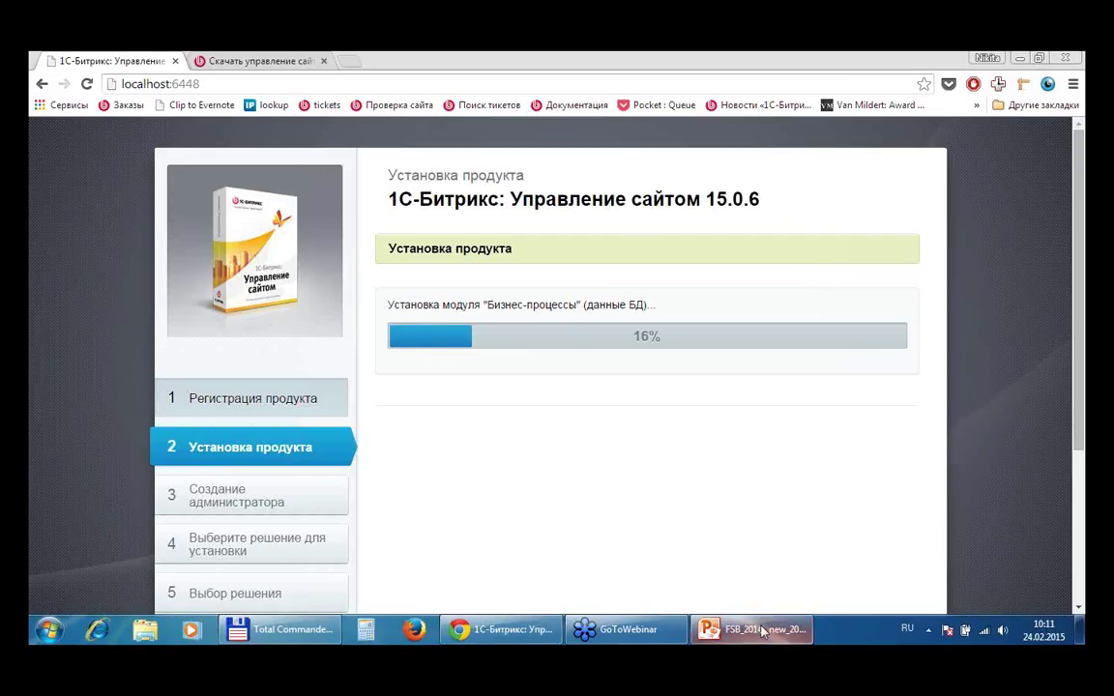
mouse_move(763, 631)
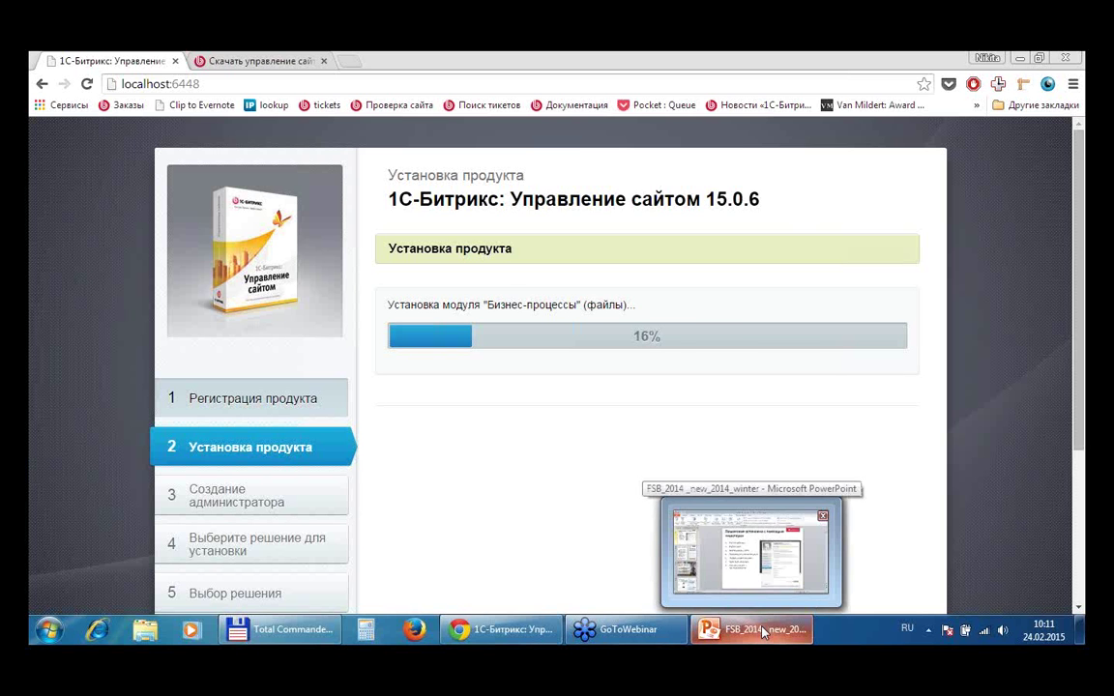
click(259, 60)
- Open the Маркетплейс link in a new tab and view its catalog of 2029 solutions
scroll(391, 205, up, 5)
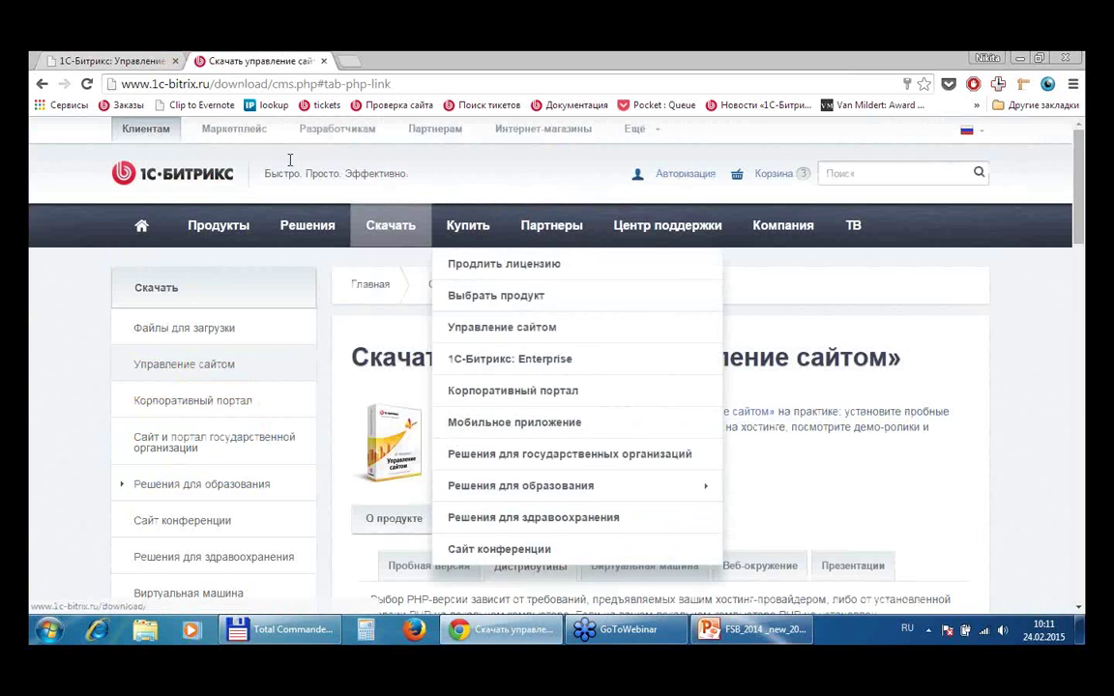
right_click(219, 141)
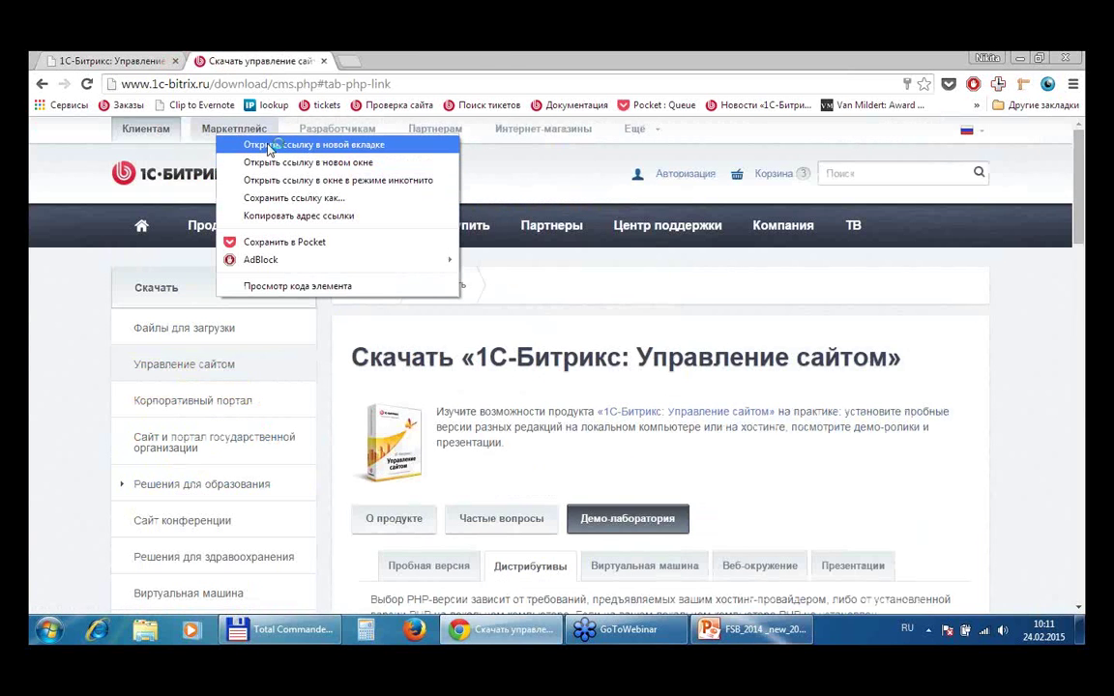
click(255, 143)
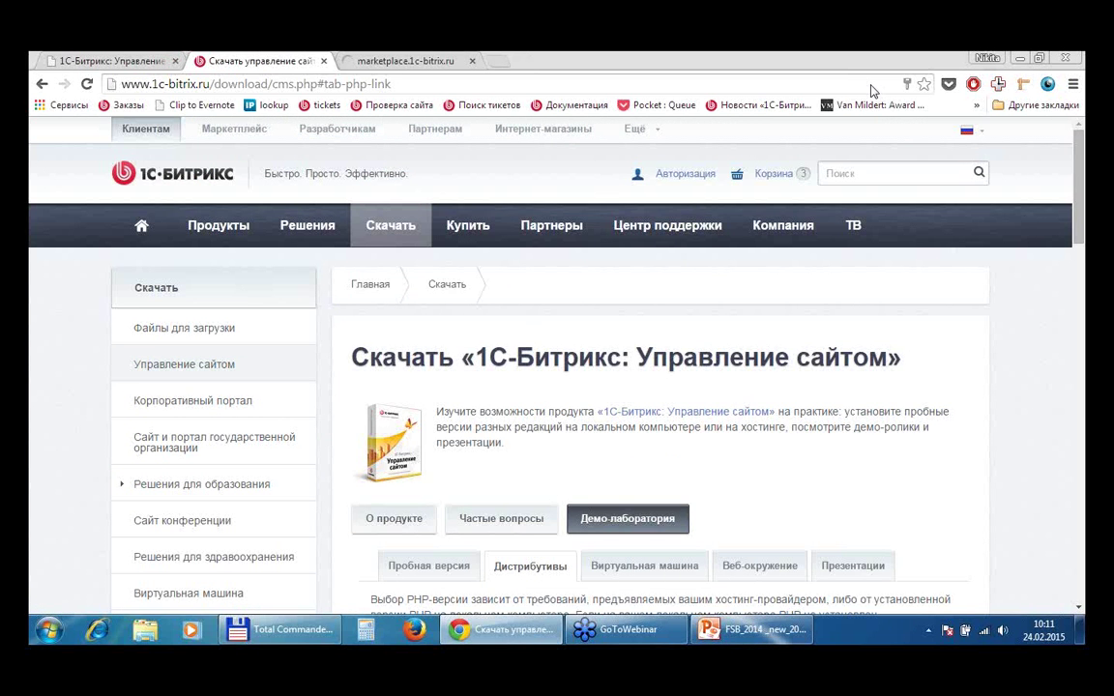
click(426, 60)
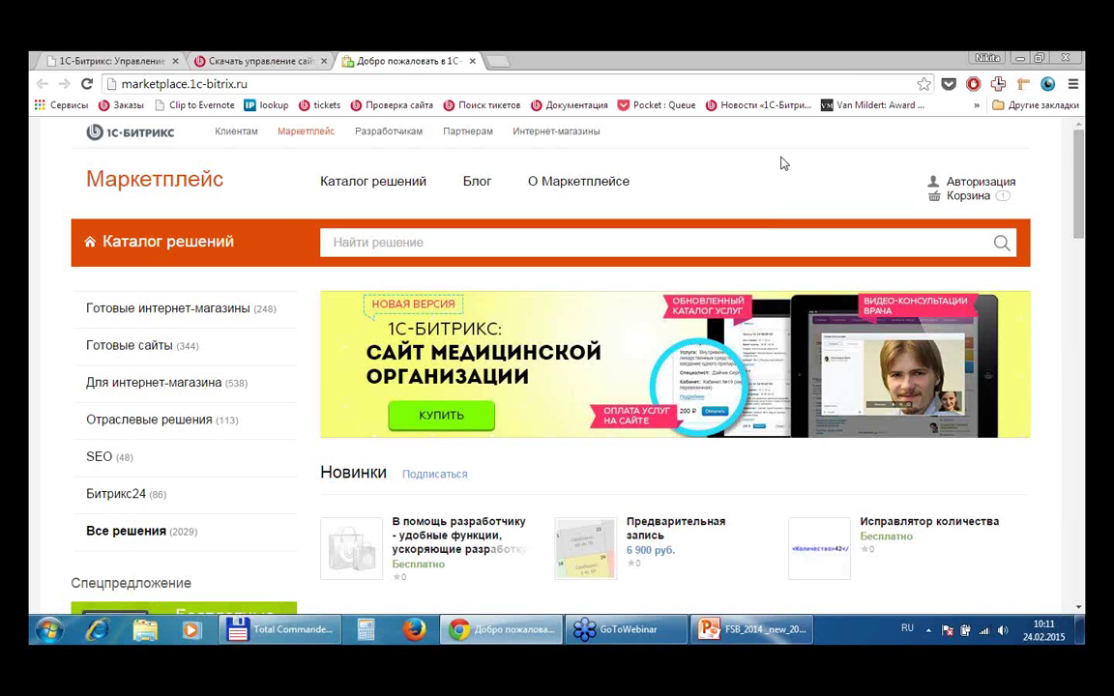
- Browse the Готовые интернет-магазины category of ready-made stores, then go back to the Marketplace home
scroll(774, 158, down, 3)
scroll(773, 156, up, 3)
click(207, 313)
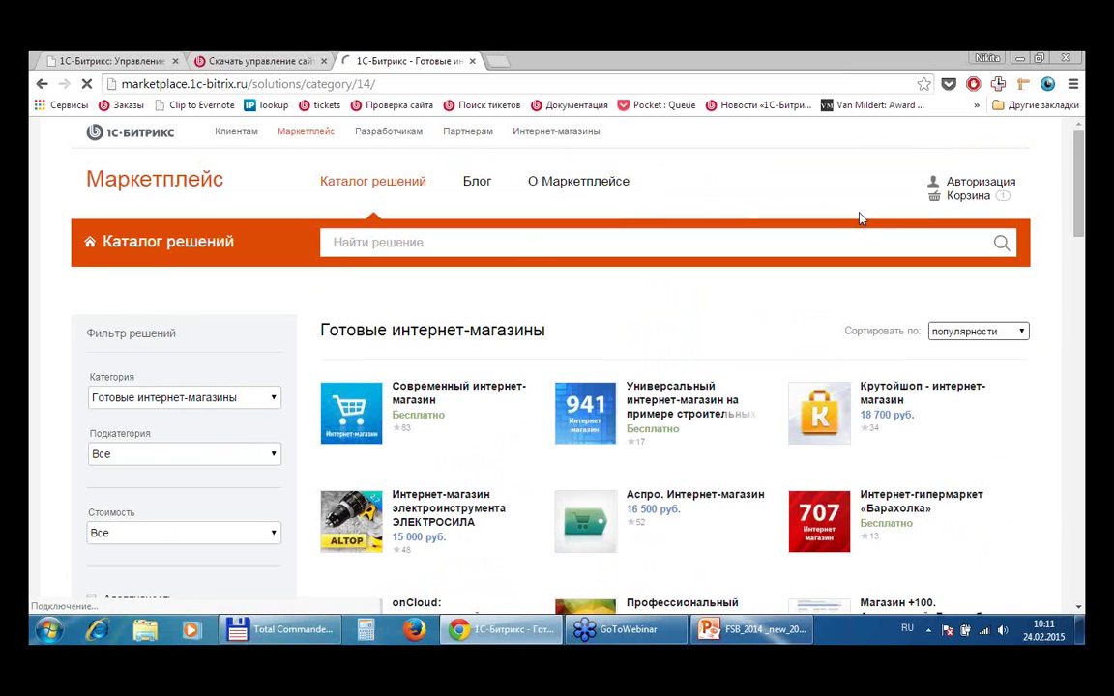
scroll(861, 221, down, 3)
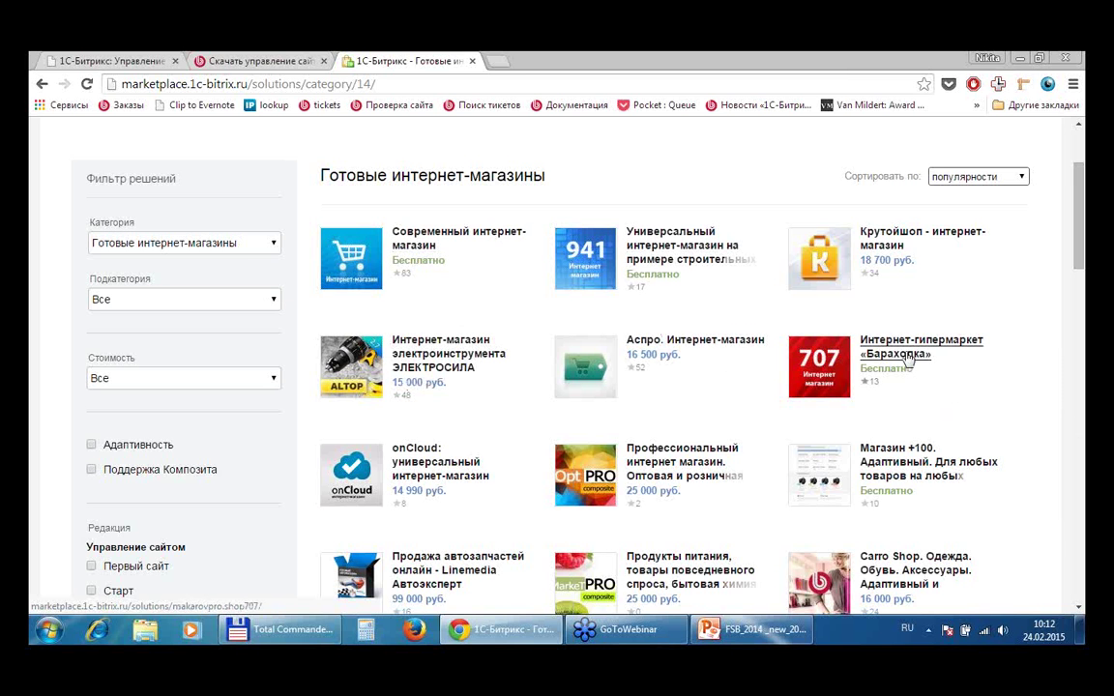
scroll(1001, 380, down, 1)
scroll(1002, 377, down, 3)
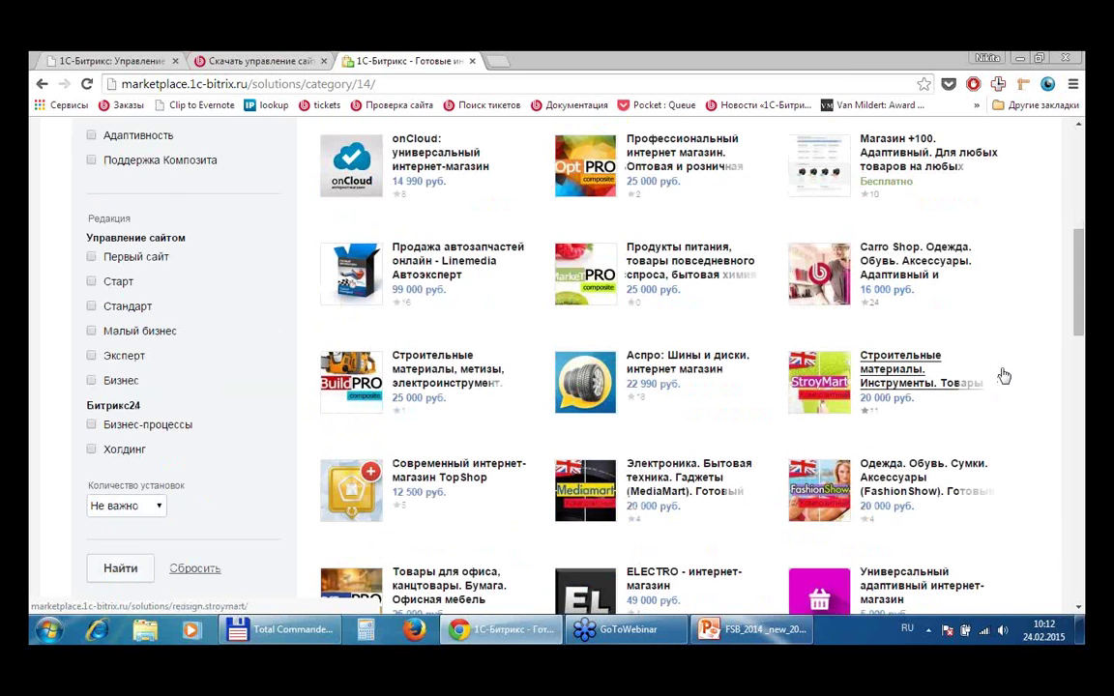
scroll(1003, 375, down, 1)
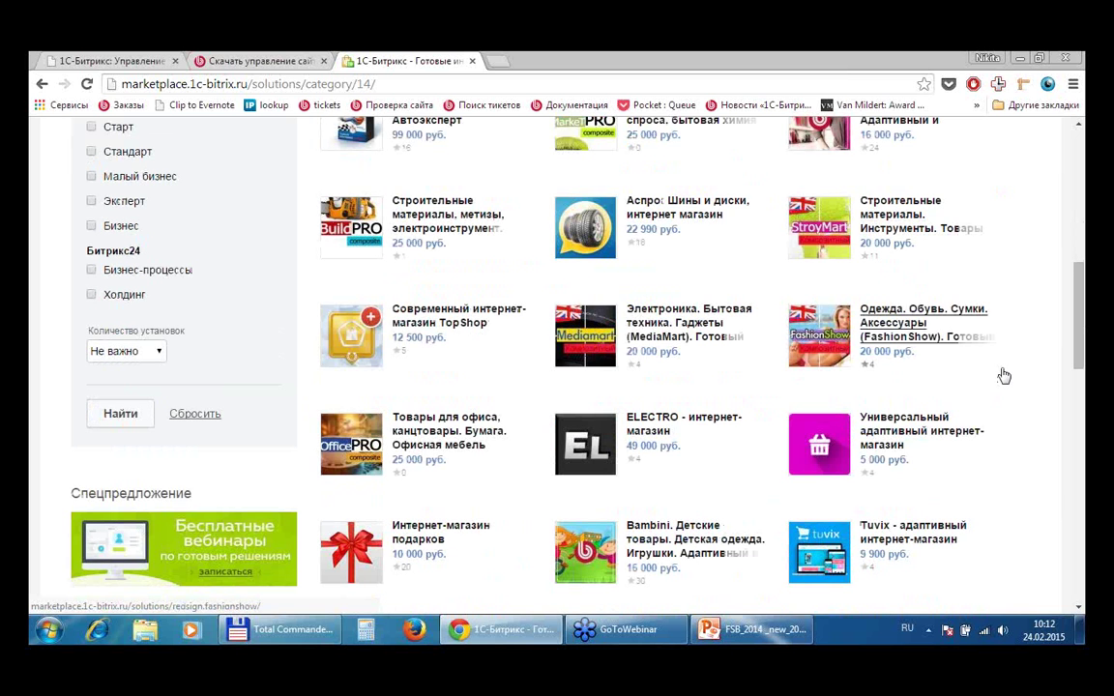
scroll(1004, 375, down, 2)
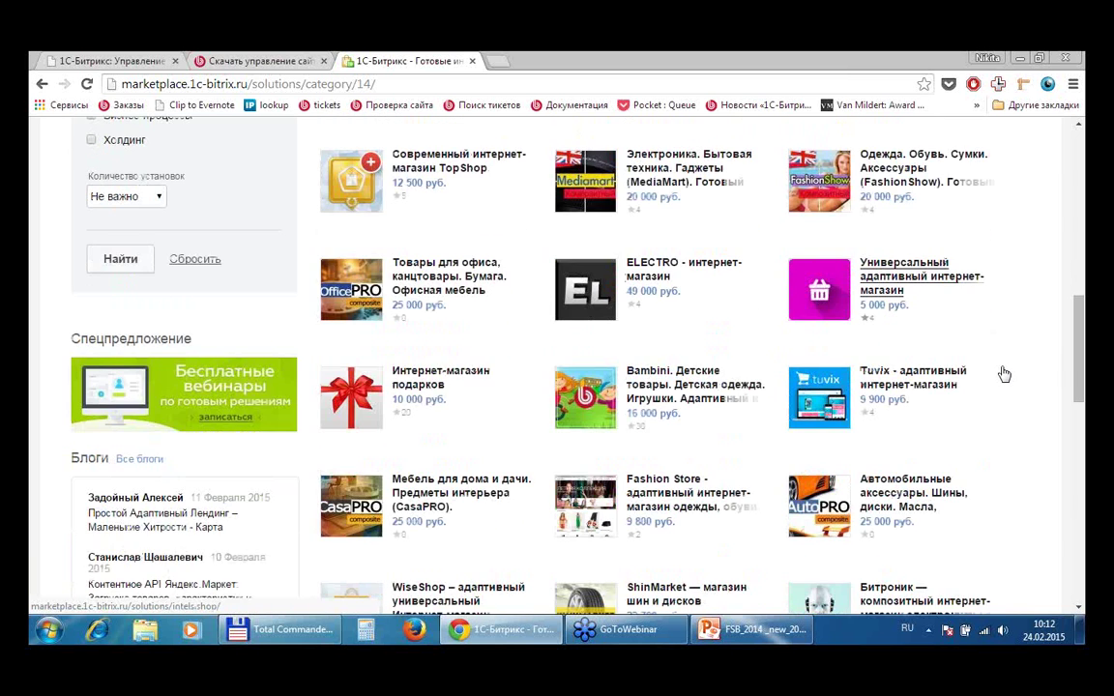
scroll(1002, 373, up, 5)
scroll(1004, 373, up, 3)
scroll(858, 385, down, 5)
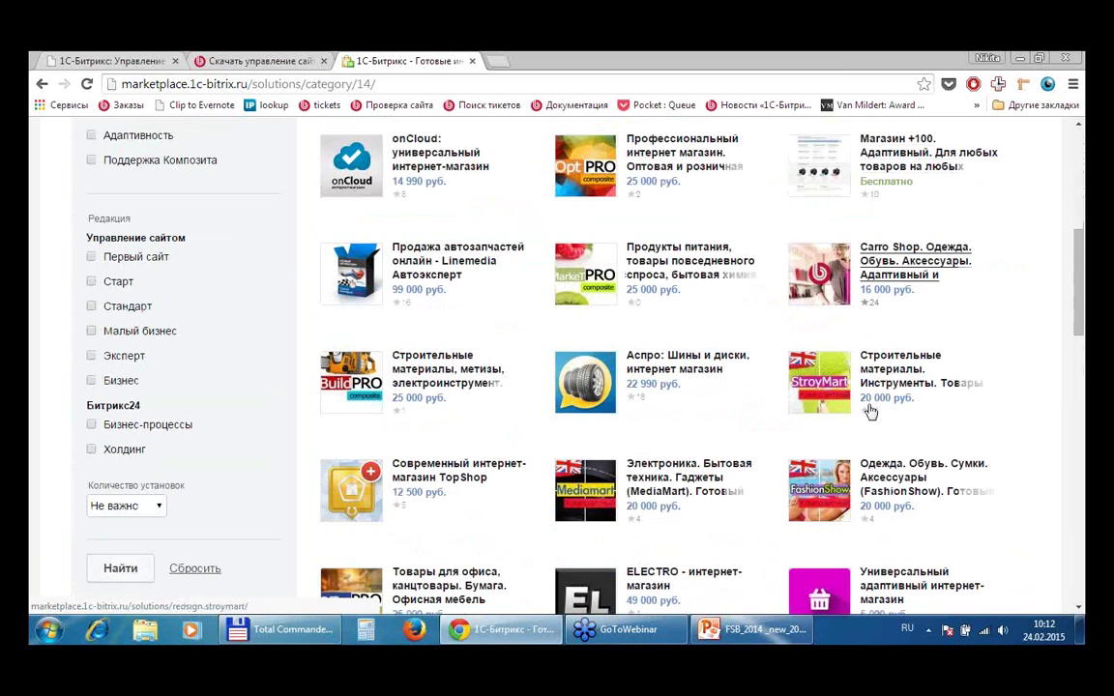
scroll(819, 423, up, 4)
scroll(870, 415, down, 2)
scroll(875, 413, up, 4)
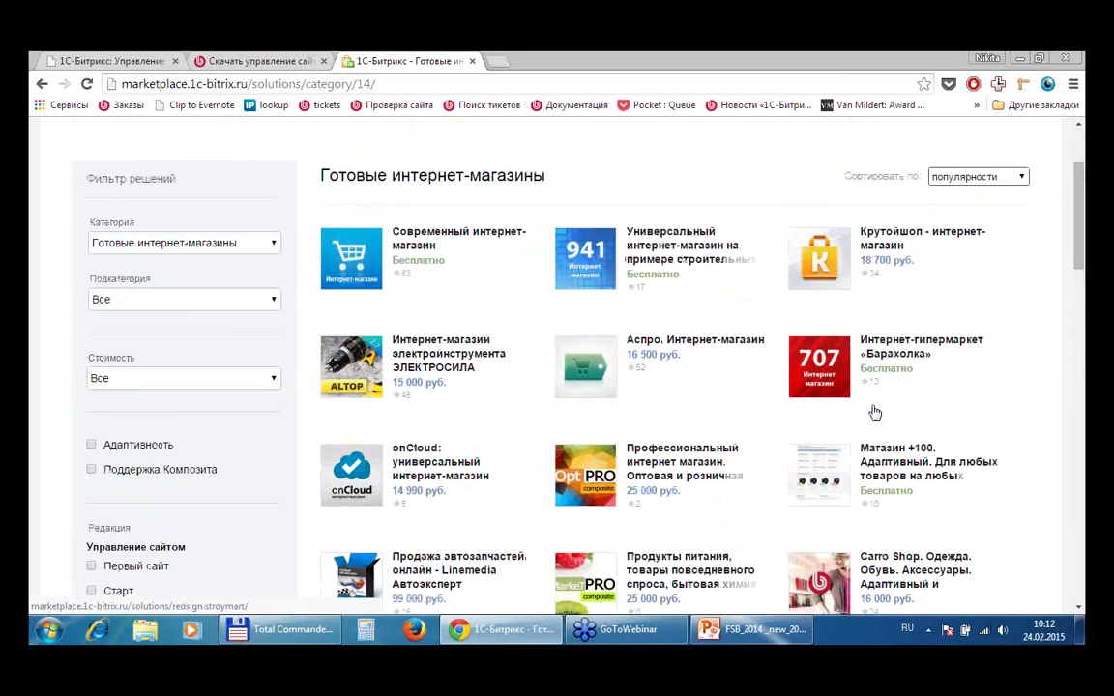
click(42, 84)
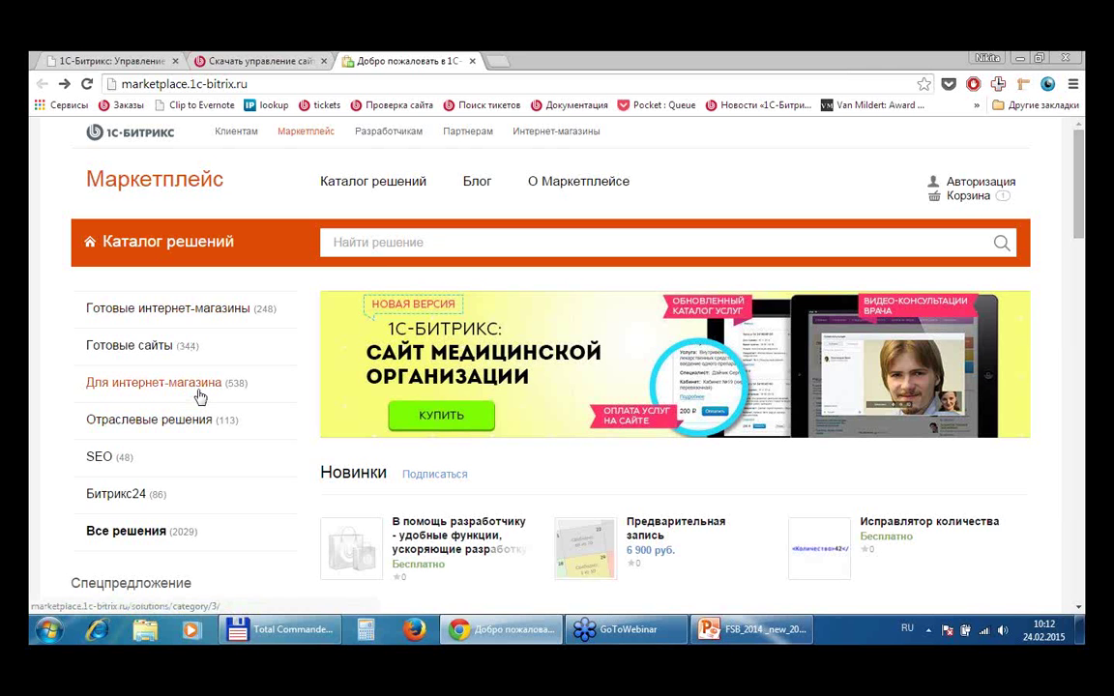
scroll(680, 335, down, 3)
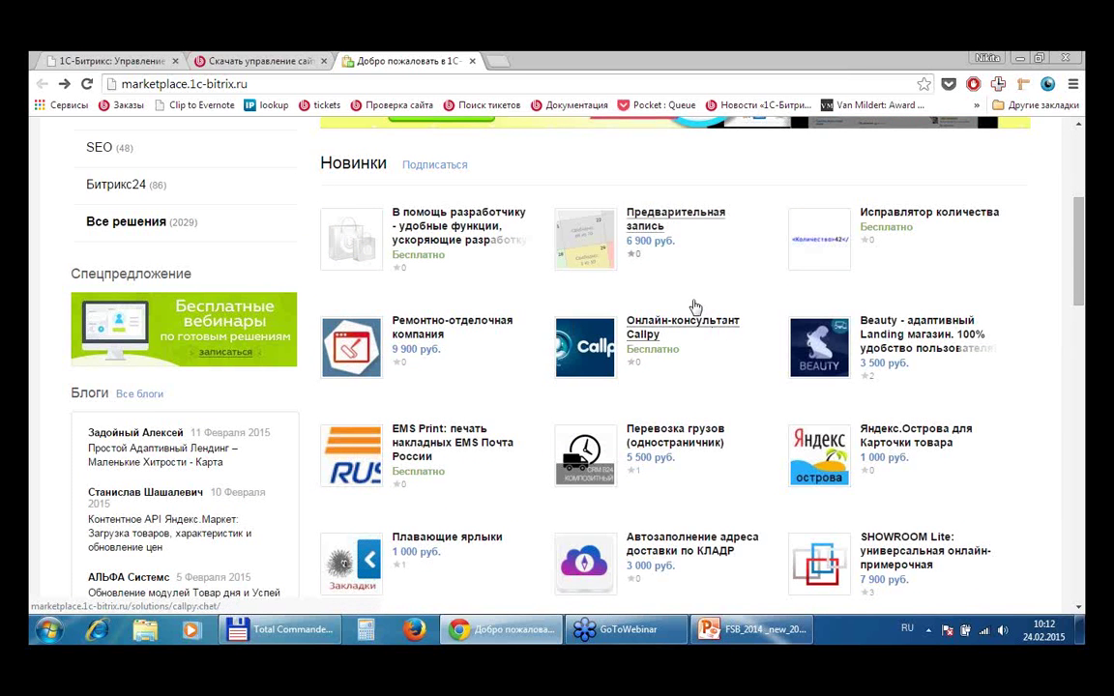
scroll(696, 306, down, 3)
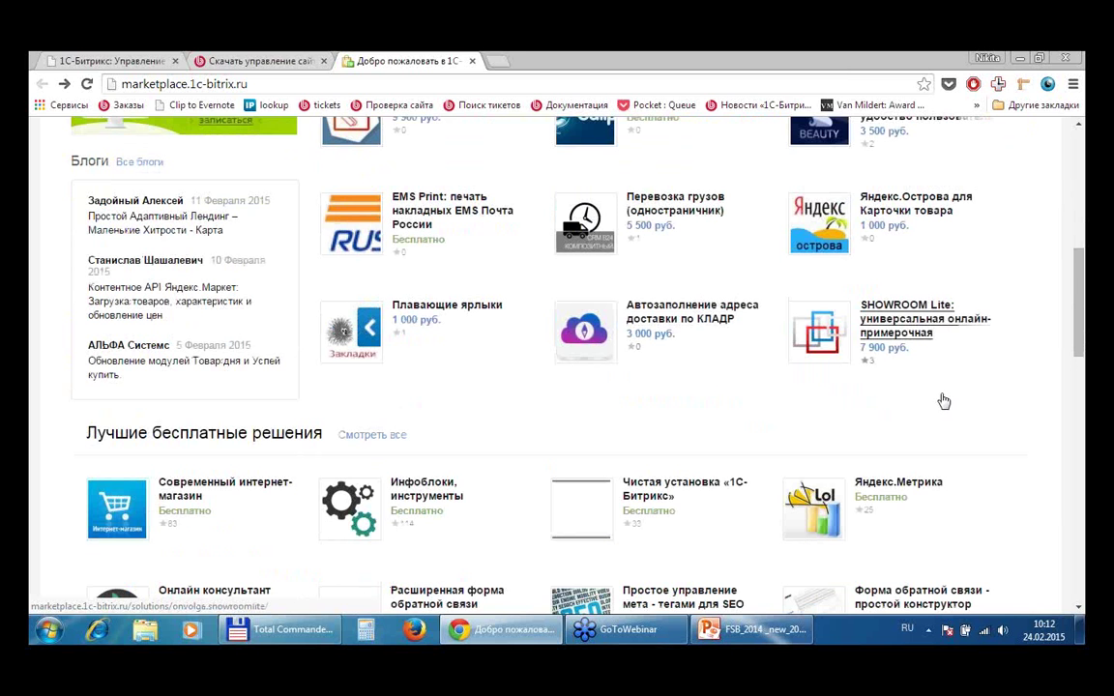
scroll(940, 400, down, 2)
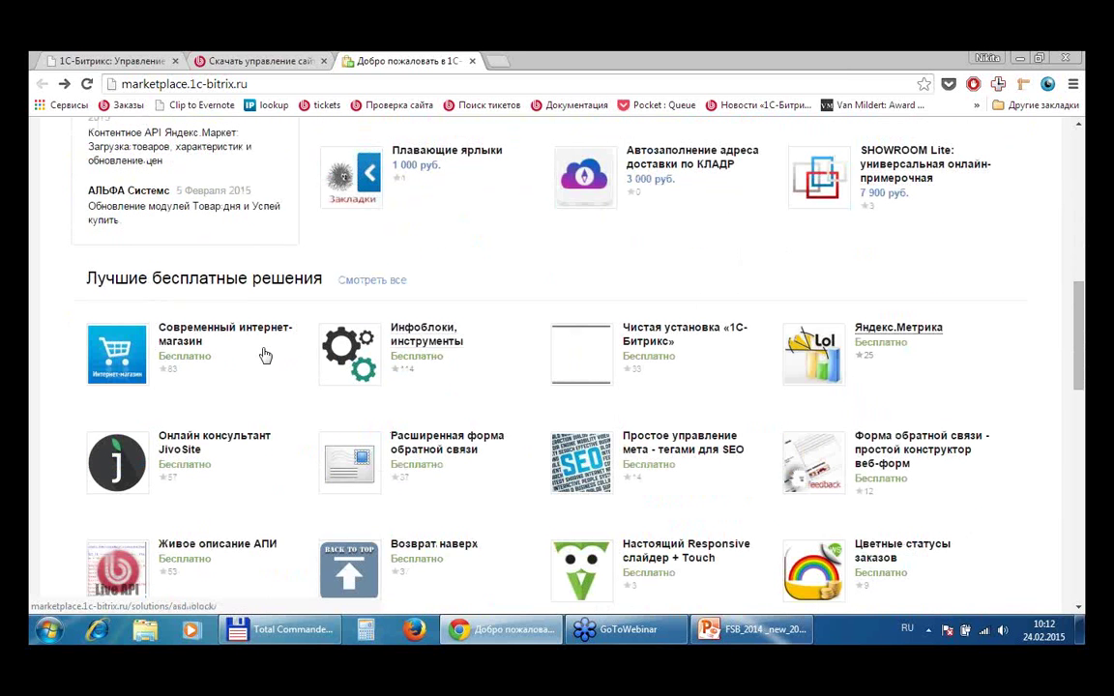
scroll(696, 346, down, 1)
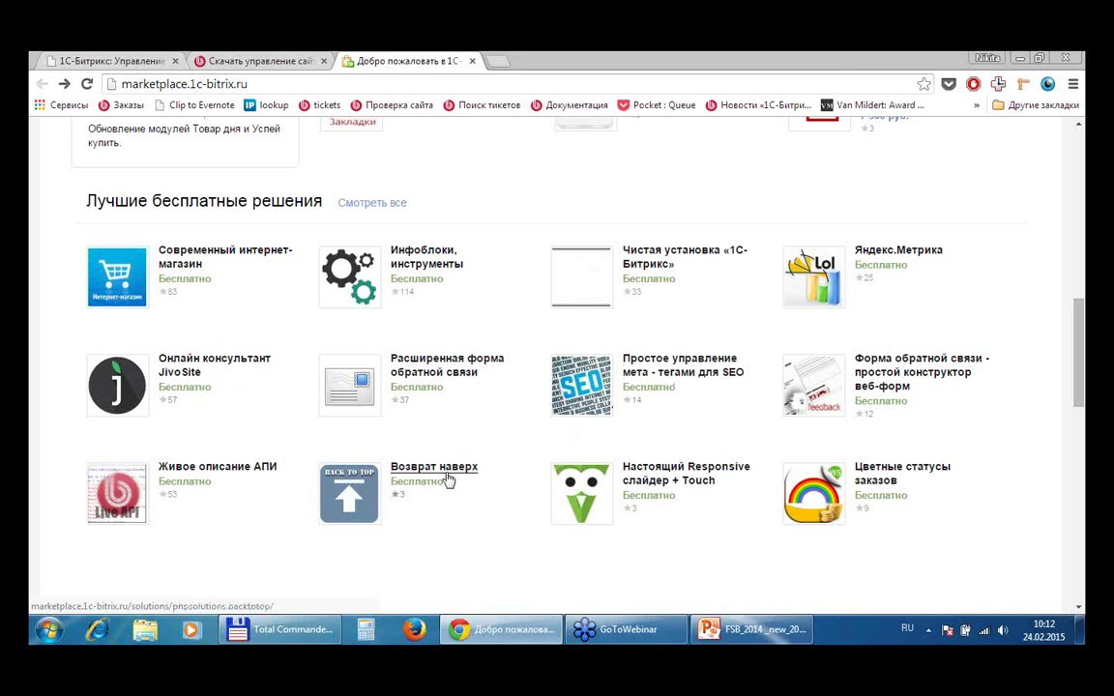
scroll(554, 444, down, 2)
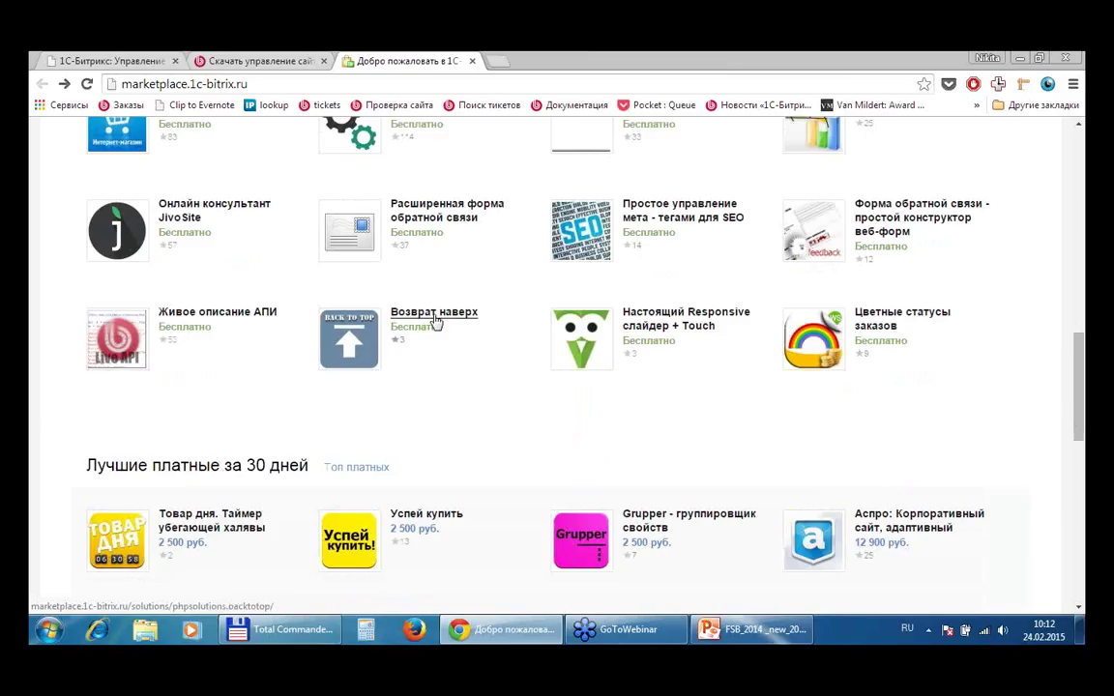
click(88, 60)
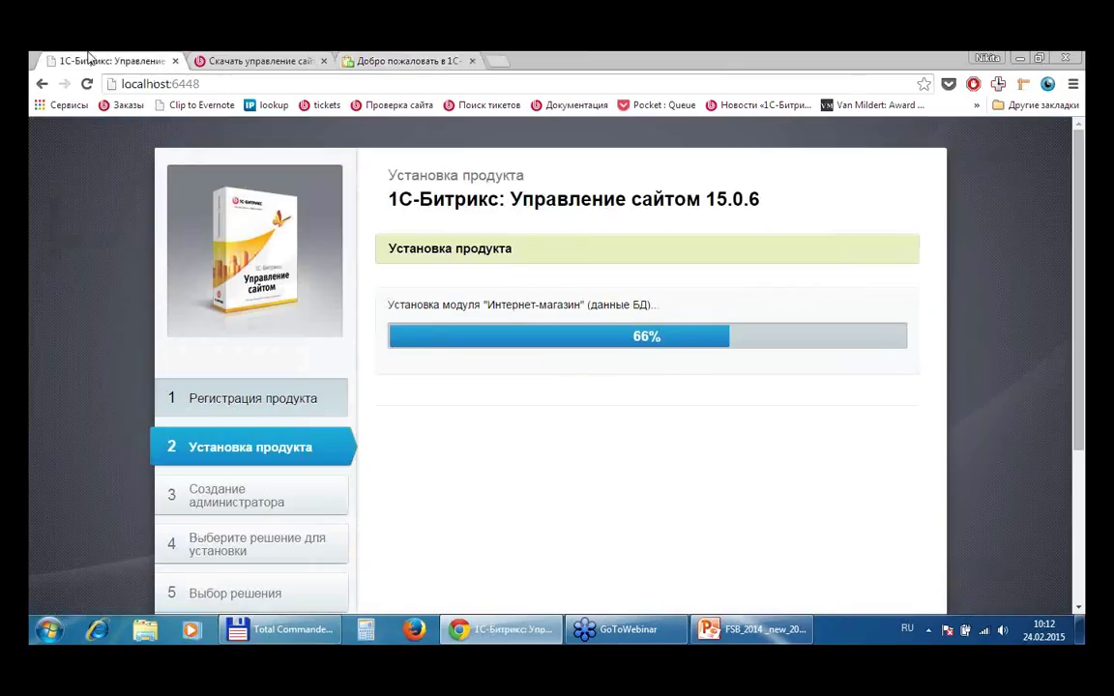
click(406, 61)
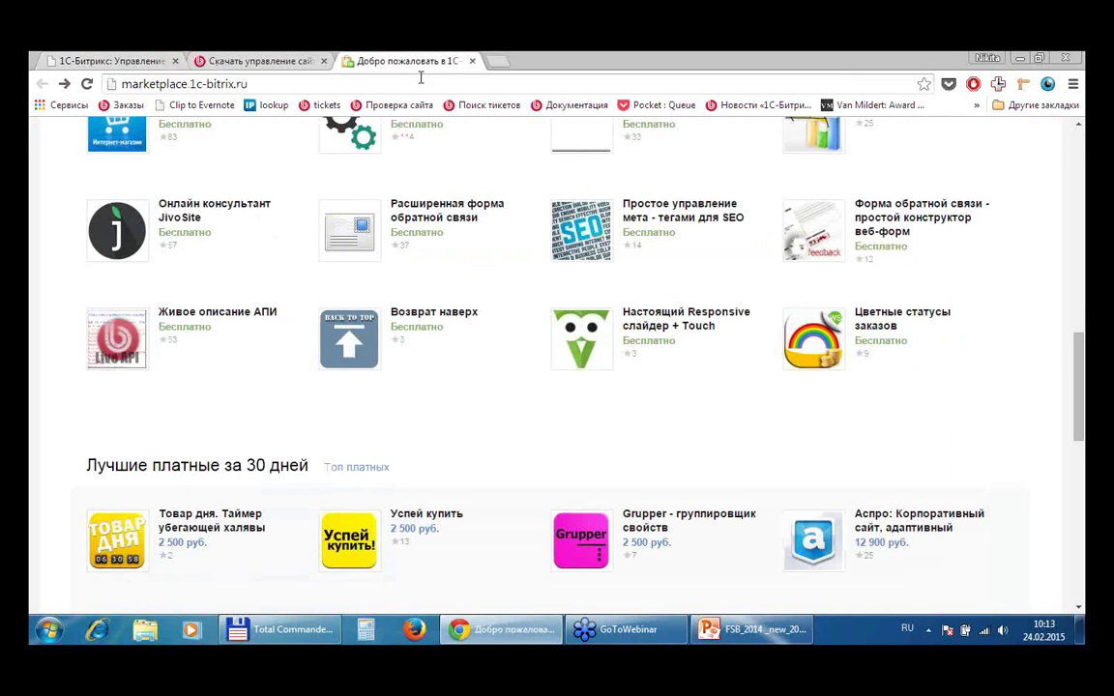
scroll(619, 282, up, 3)
scroll(619, 281, up, 6)
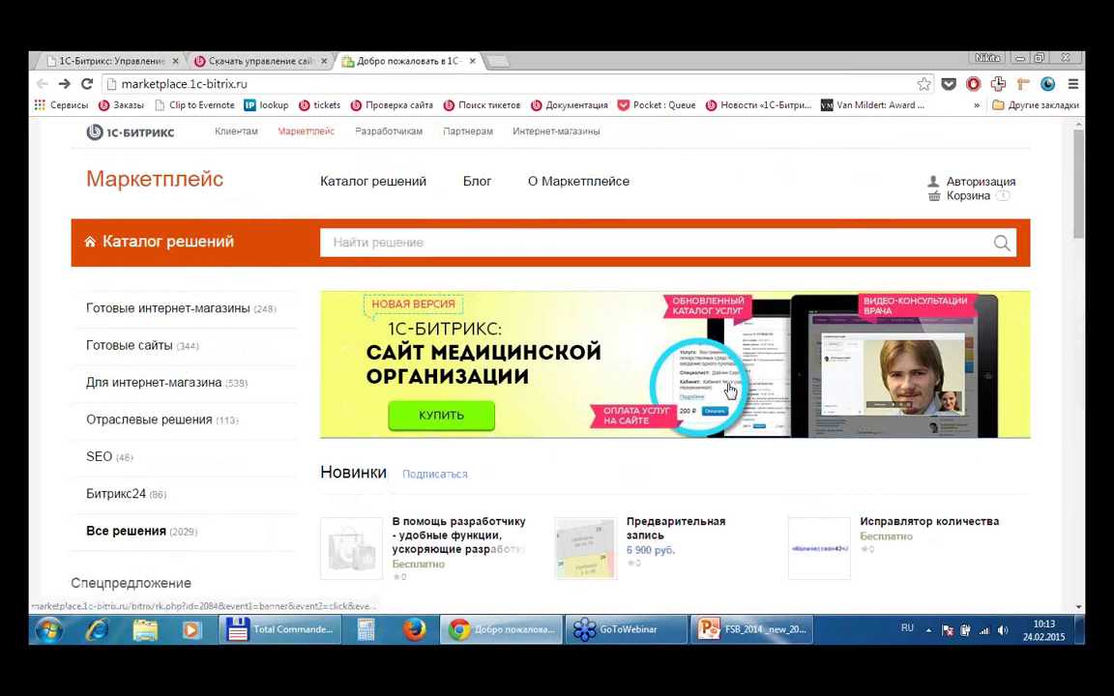
scroll(590, 358, down, 3)
scroll(976, 378, down, 7)
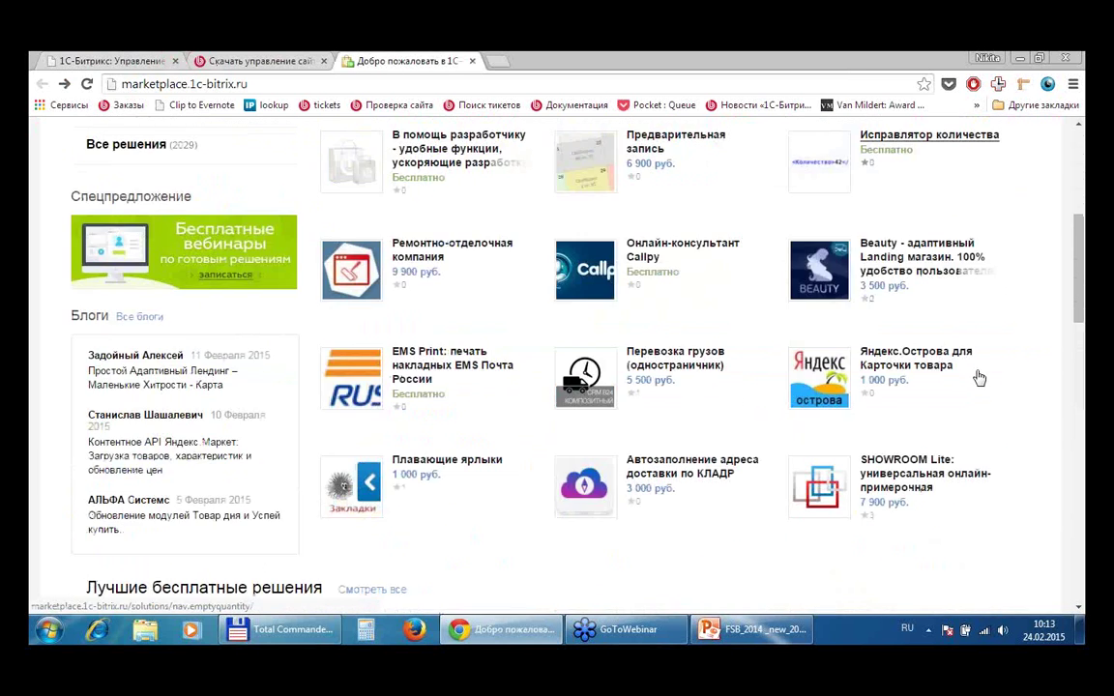
scroll(981, 379, down, 6)
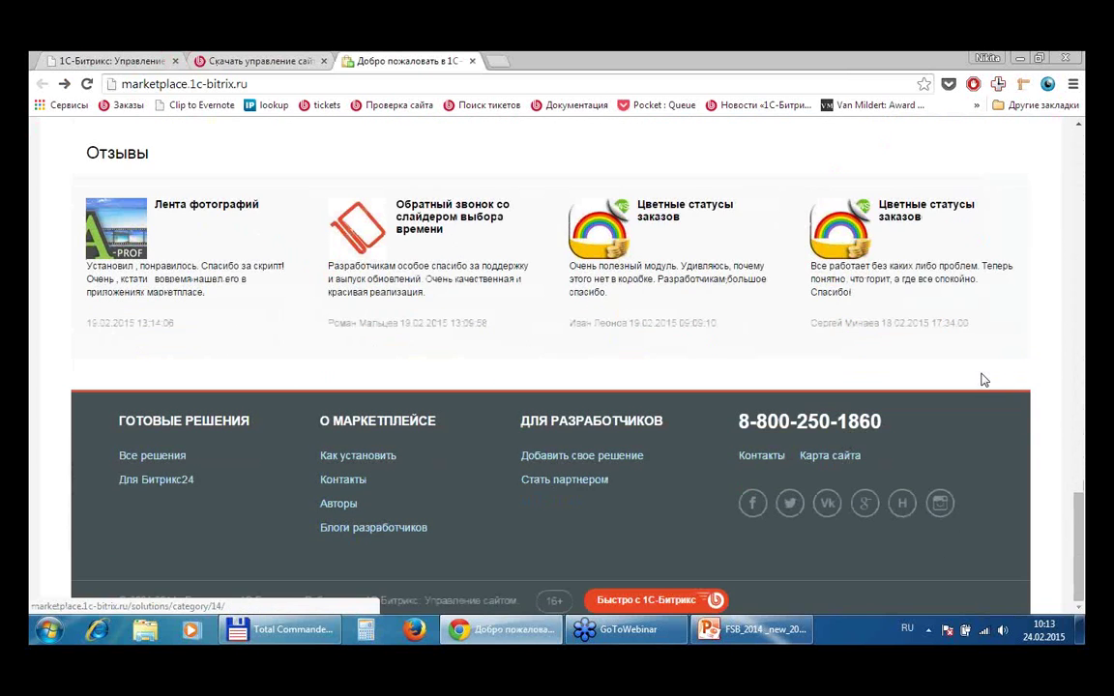
scroll(981, 379, up, 11)
scroll(978, 381, up, 4)
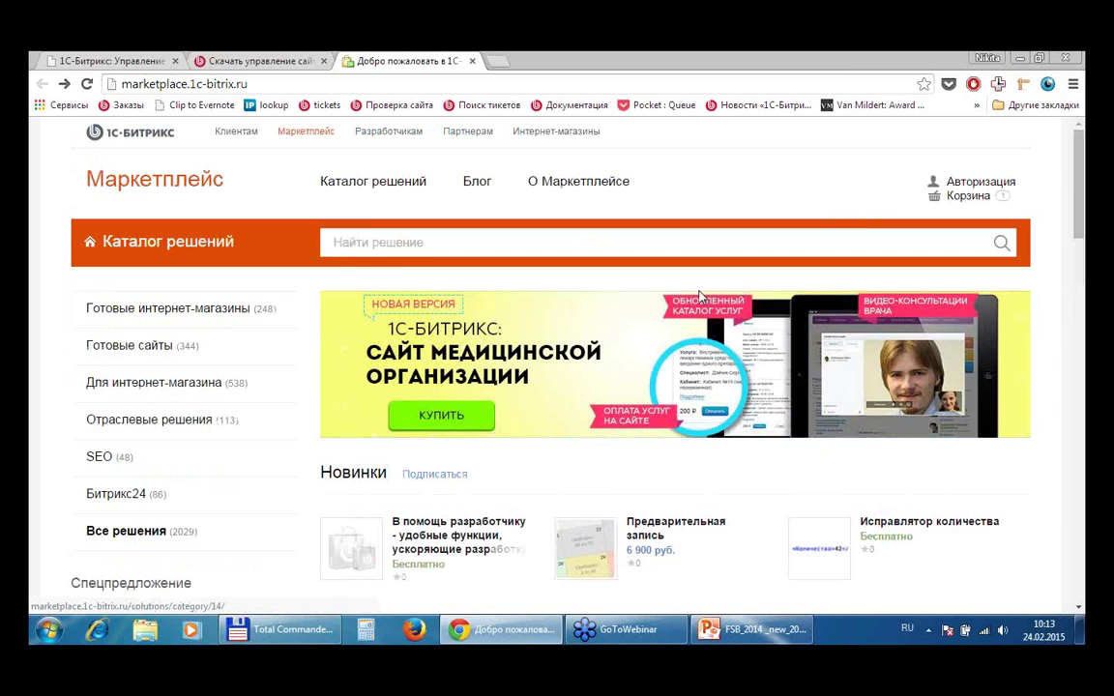
scroll(673, 361, down, 4)
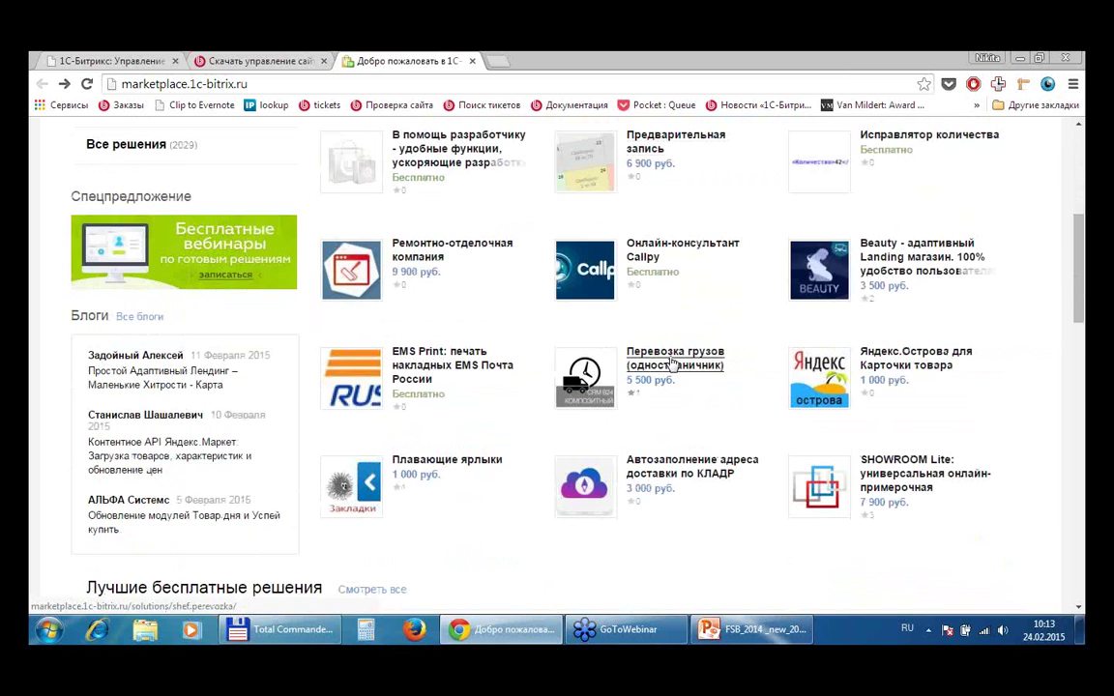
scroll(674, 360, down, 4)
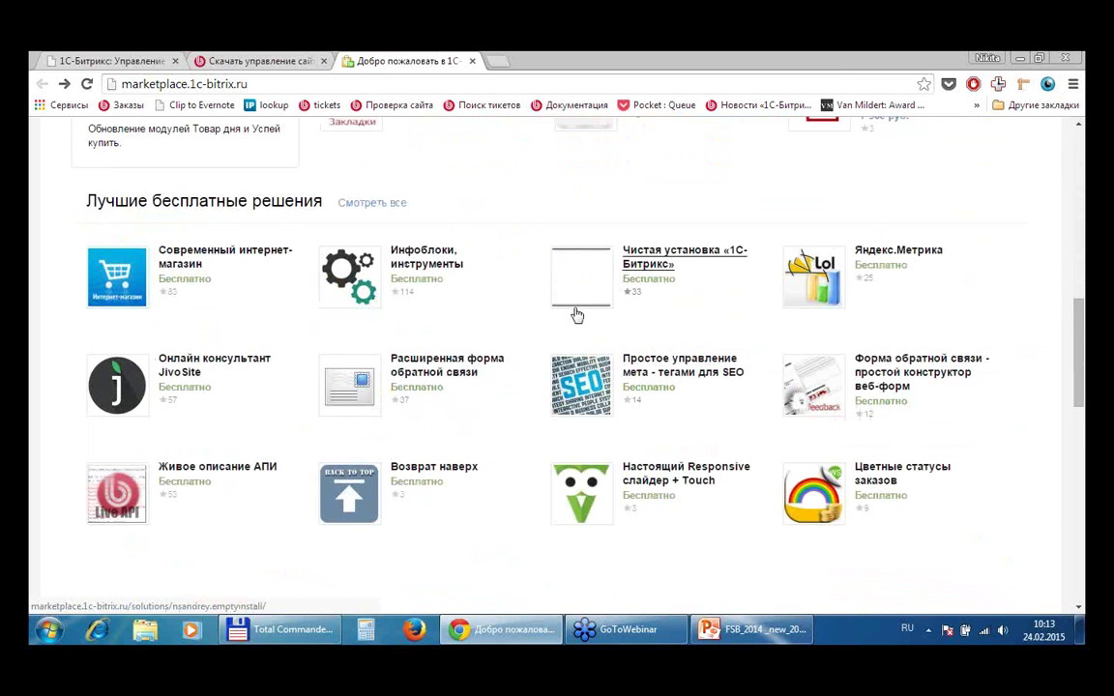
scroll(577, 315, up, 3)
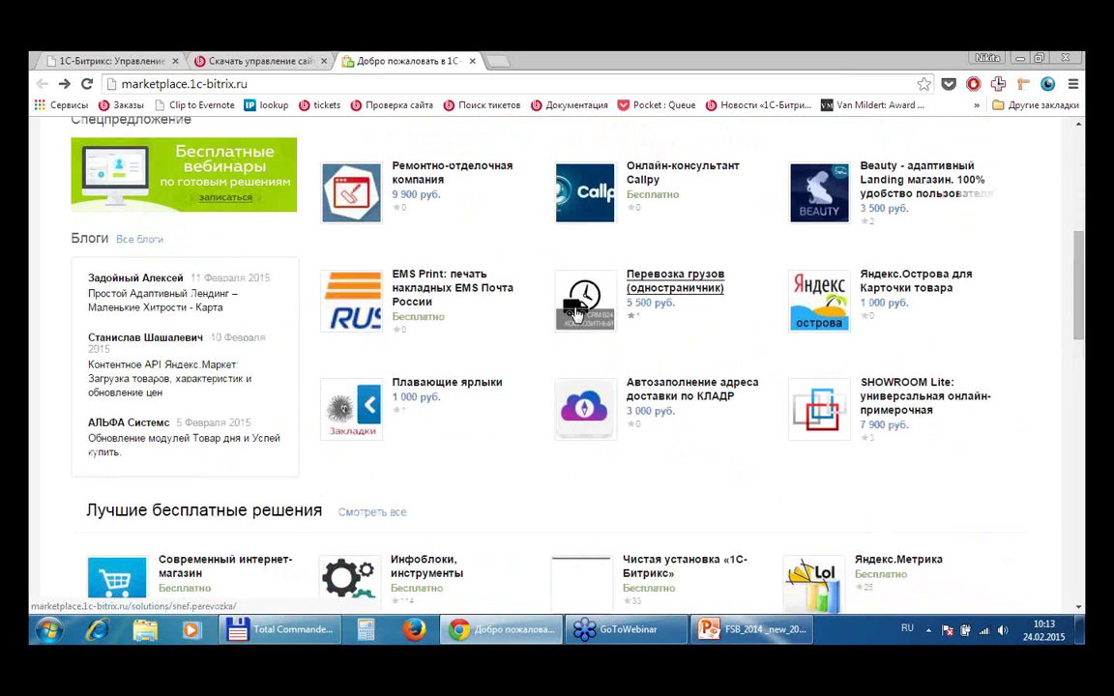
scroll(576, 311, down, 5)
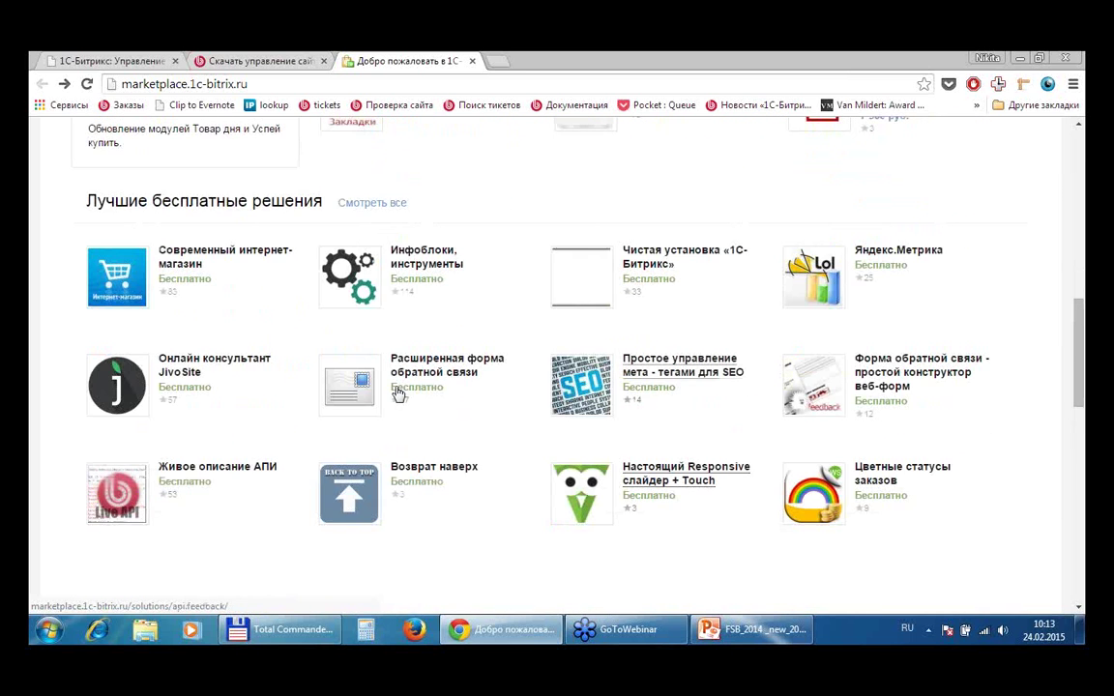
- Open the free Онлайн консультант JivoSite solution page and scroll through it
click(171, 367)
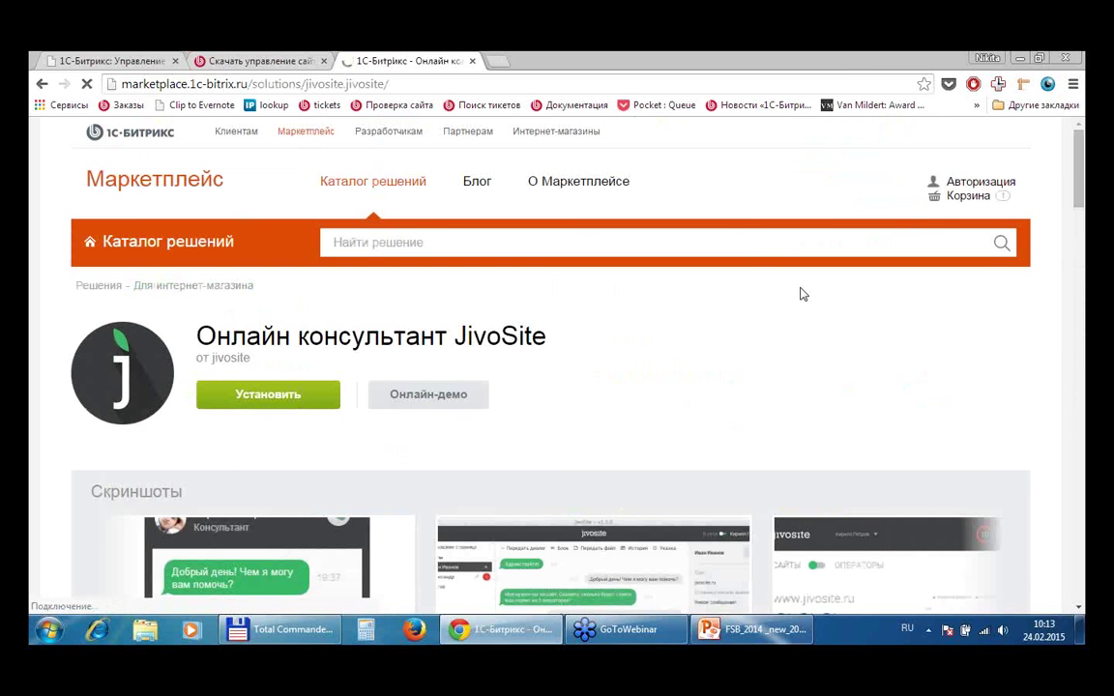
scroll(845, 316, down, 3)
scroll(845, 313, down, 3)
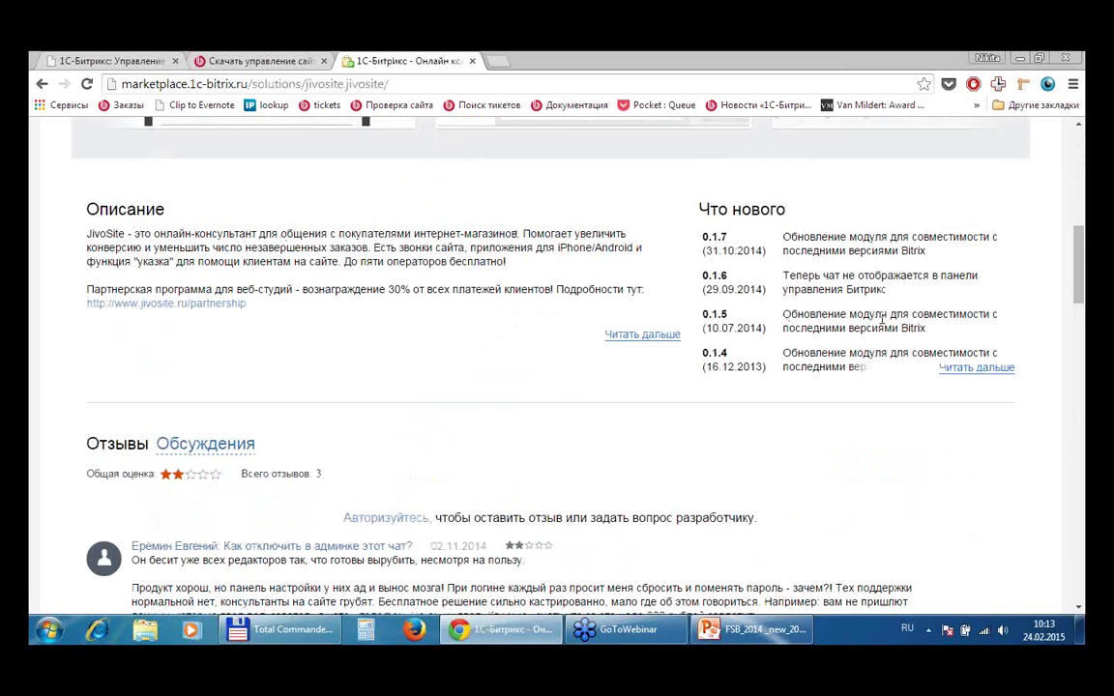
scroll(882, 319, down, 6)
scroll(153, 426, up, 6)
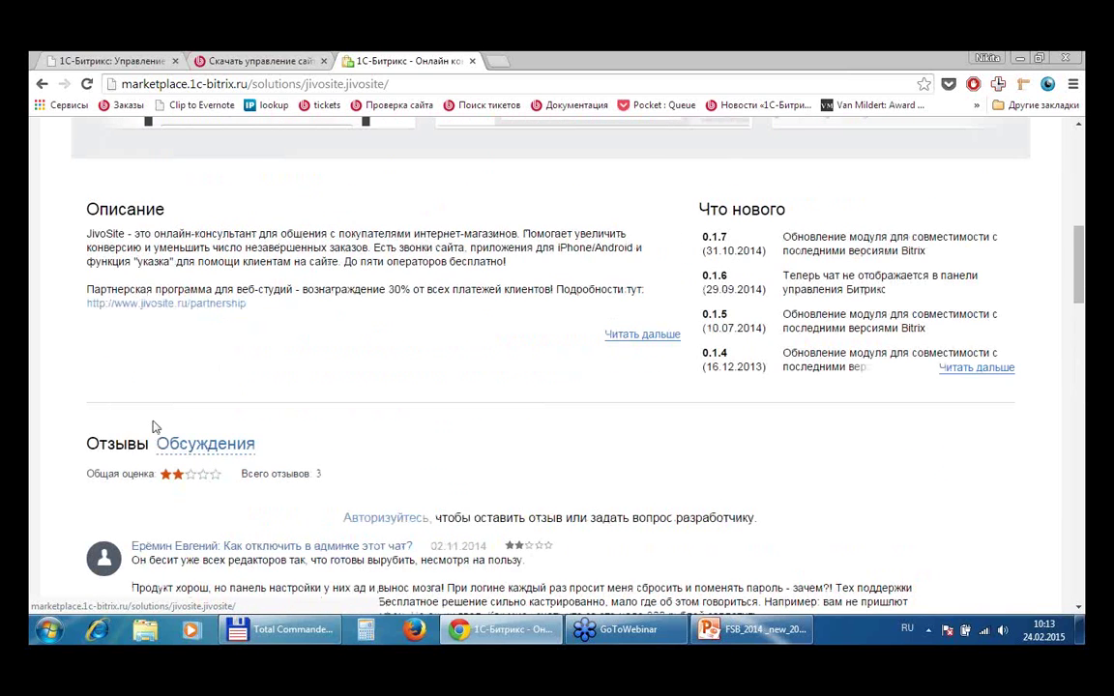
scroll(152, 426, down, 10)
scroll(466, 355, up, 12)
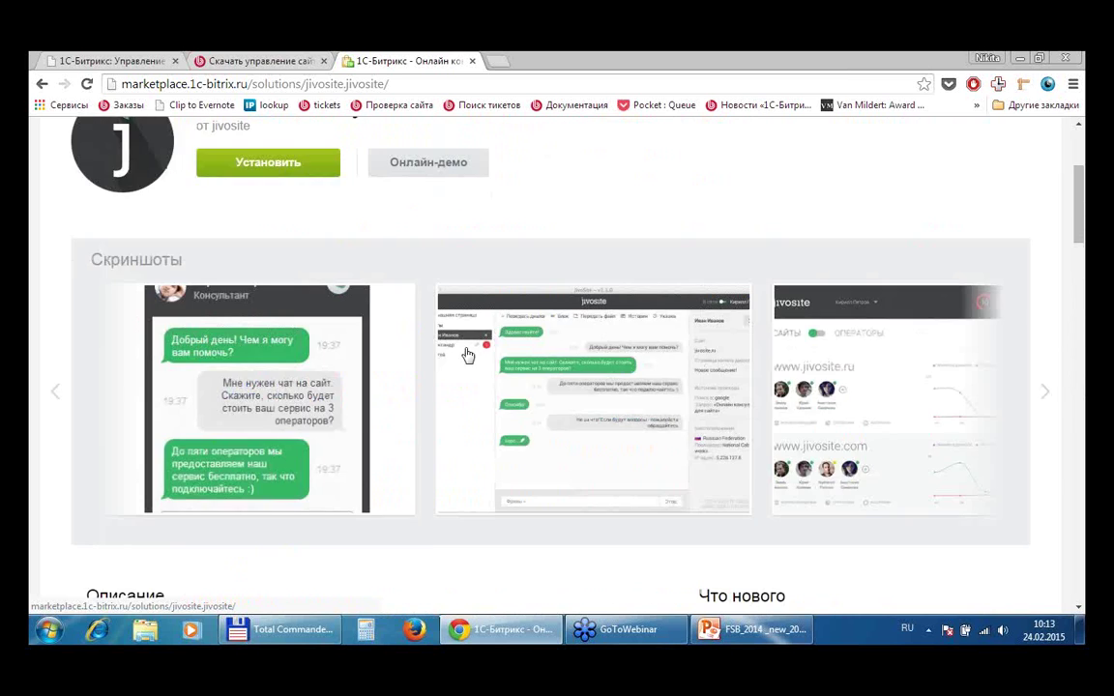
scroll(467, 355, up, 3)
- Check the running installation and the download page, then return to the JivoSite page
mouse_move(593, 233)
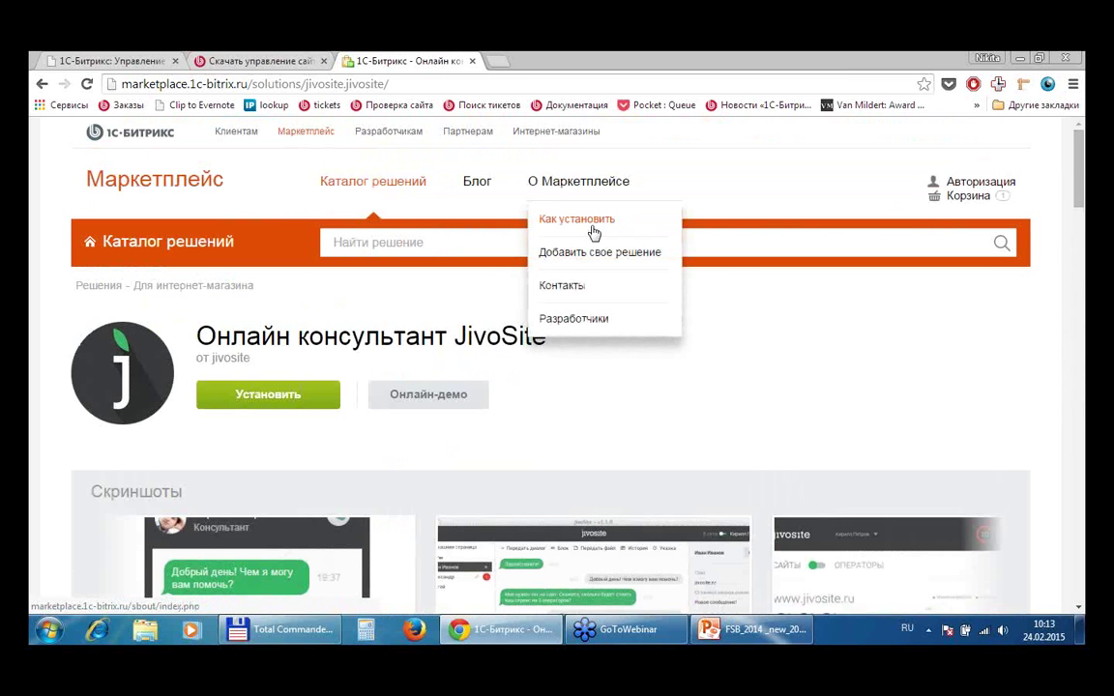
click(100, 60)
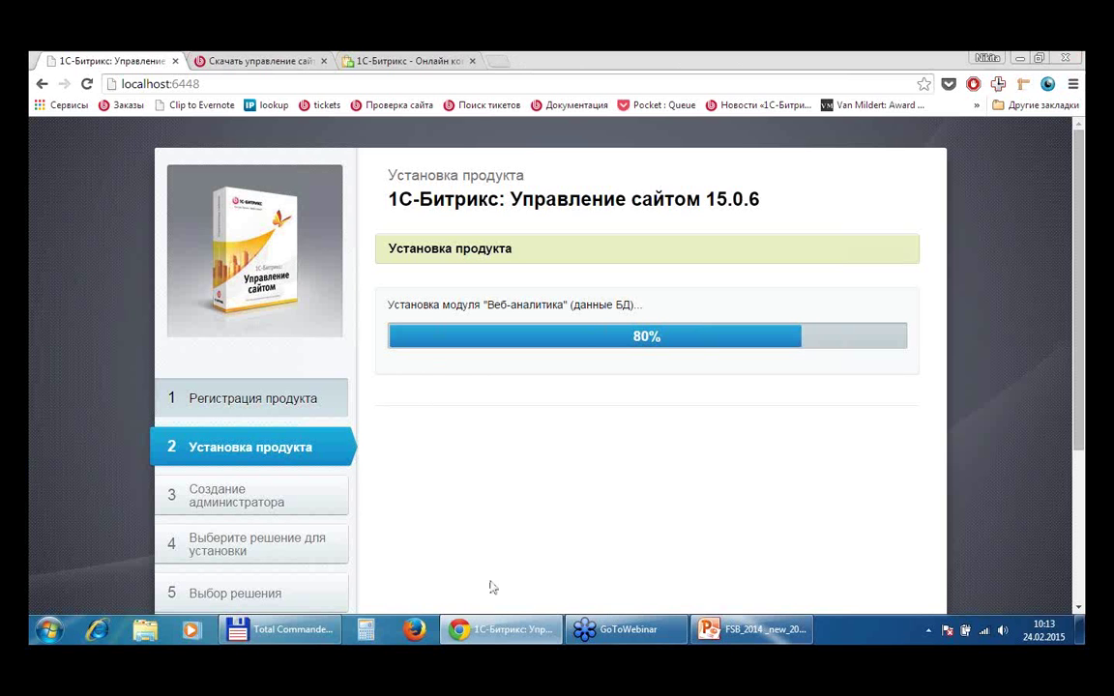
click(259, 60)
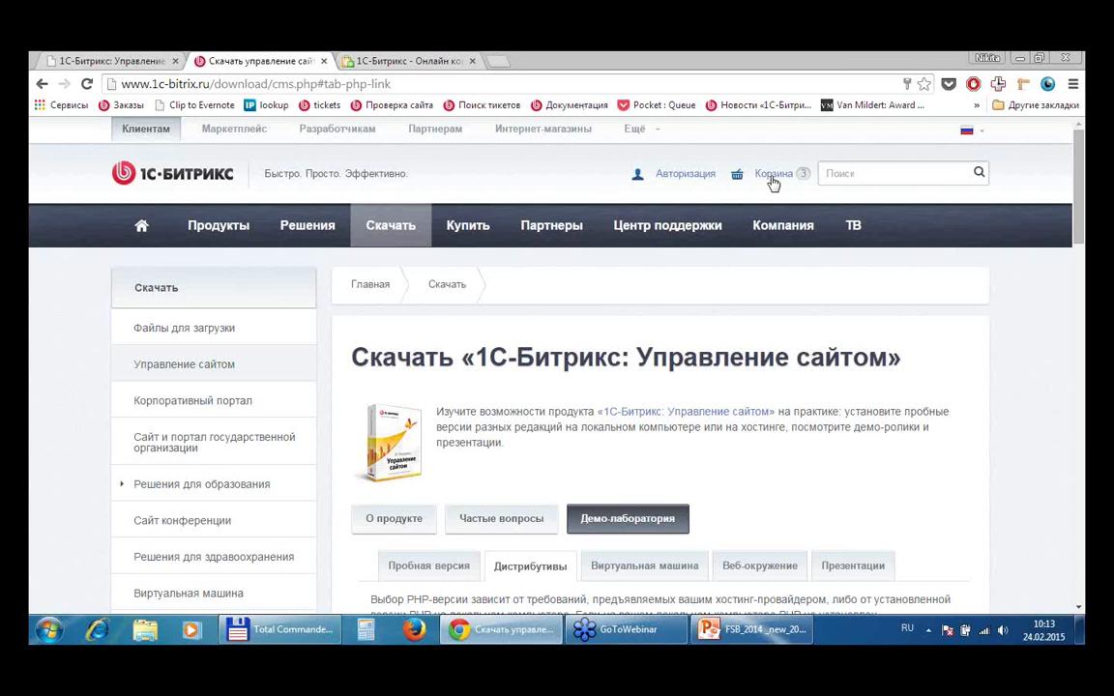
click(377, 60)
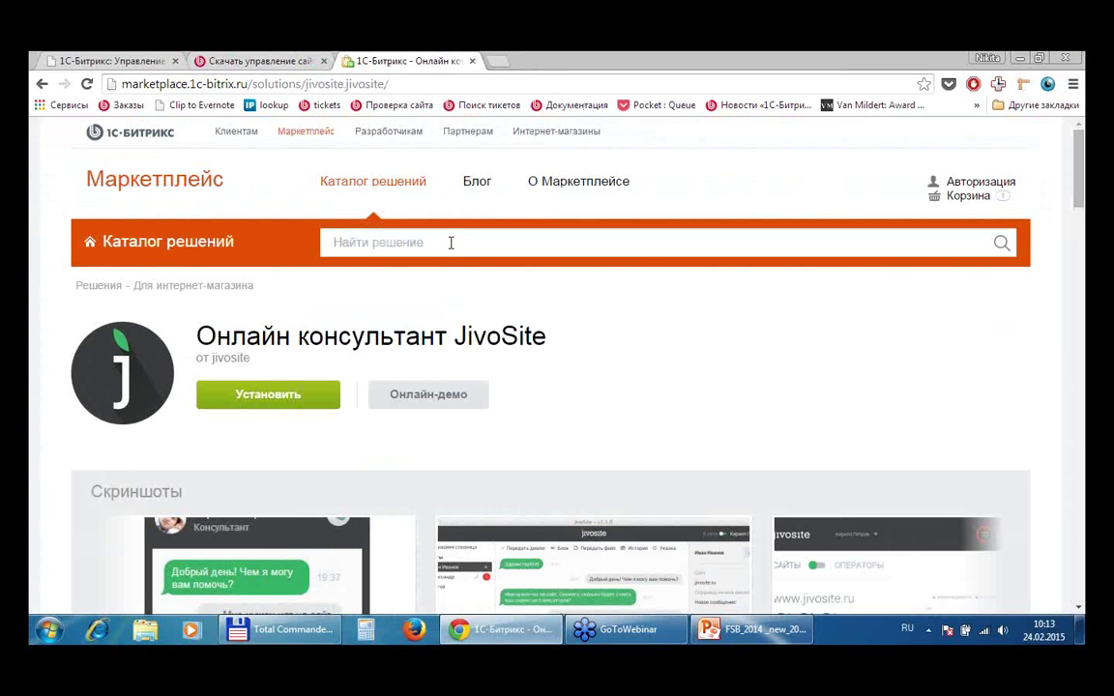
click(451, 243)
- Search the Marketplace for 'livet' and open the Онлайн-консультант LiveTex solution
text(д)
key(BackSpace)
key(alt+shift)
text(livete)
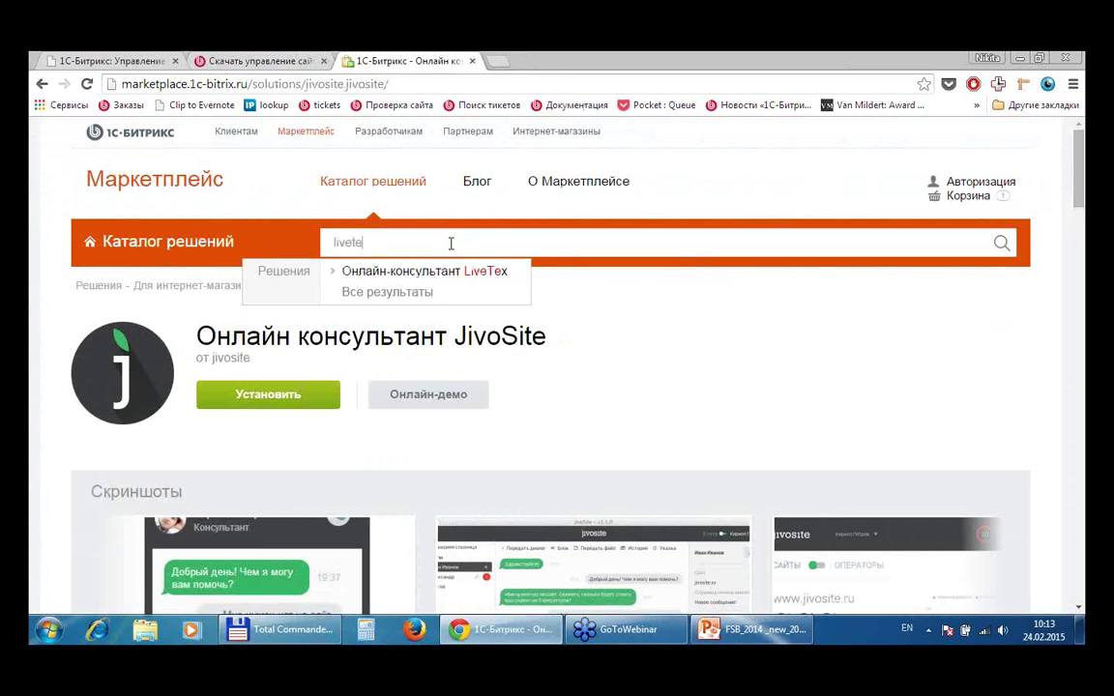
click(431, 275)
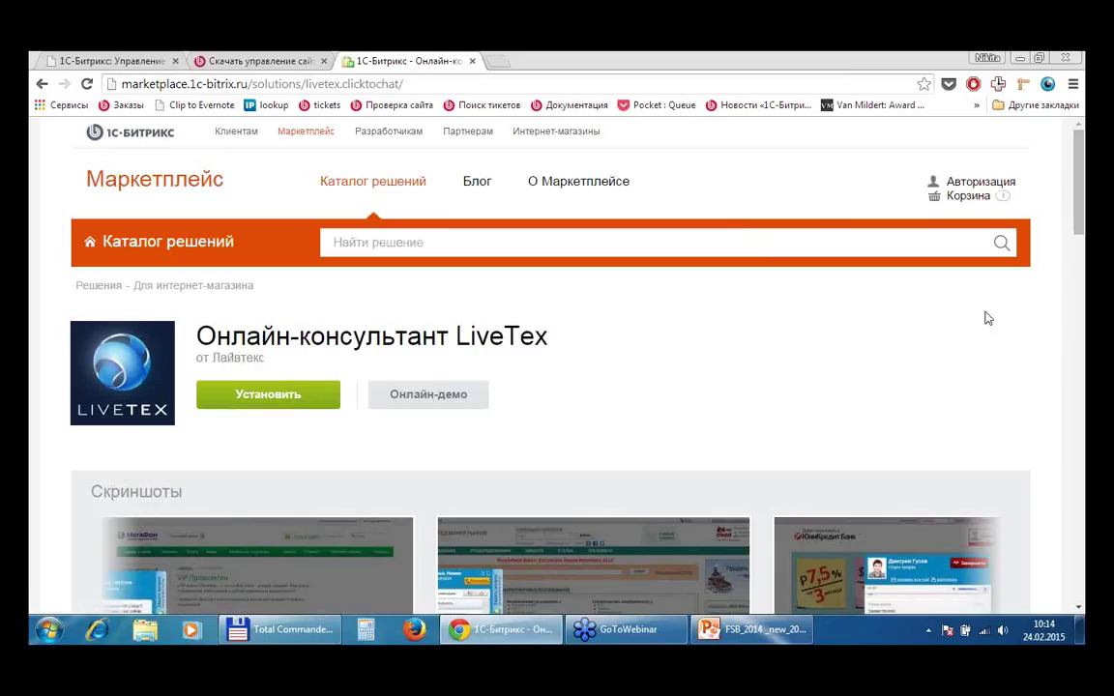
- Scroll through the LiveTex page's screenshots and its description of chat, leads and call services
scroll(885, 317, down, 3)
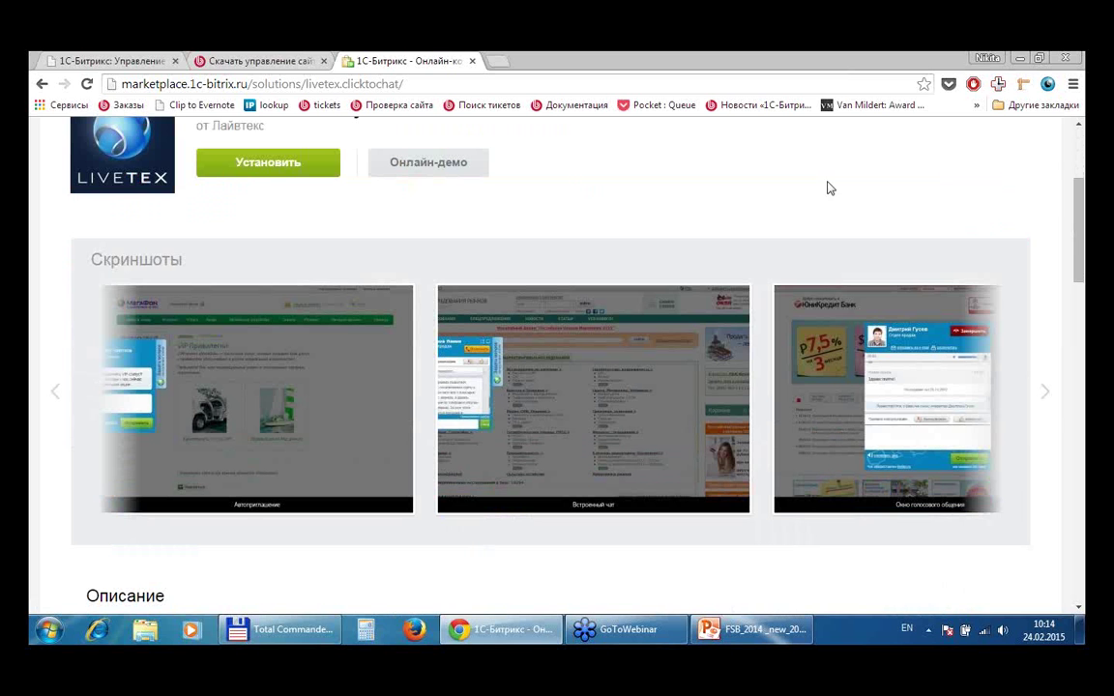
scroll(835, 194, down, 4)
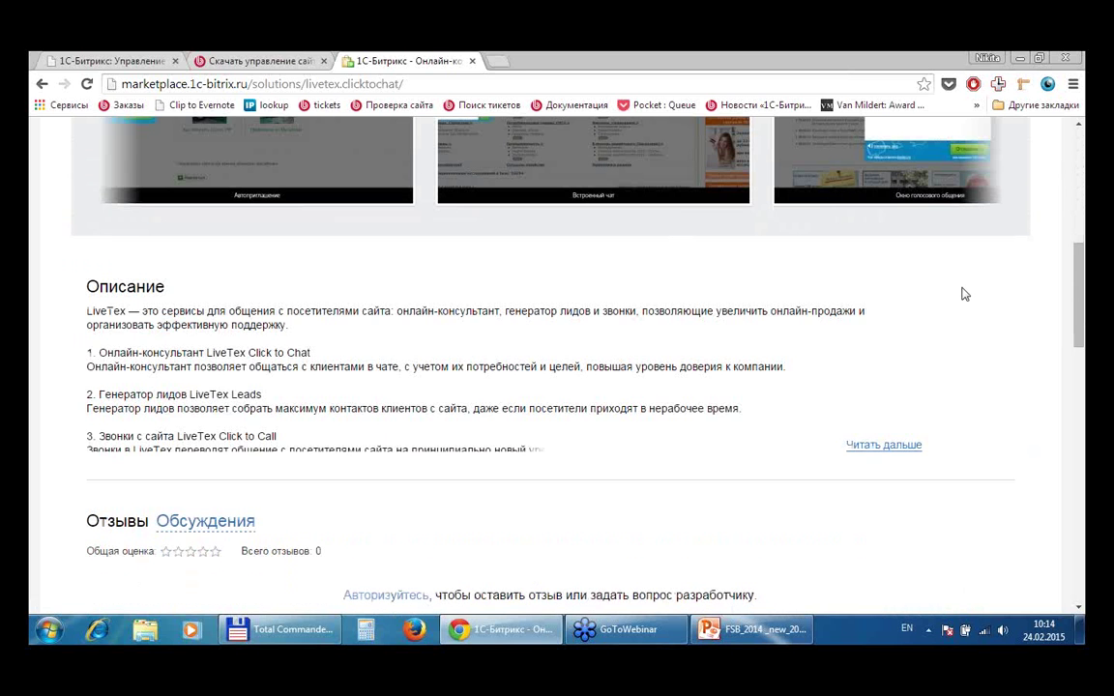
scroll(962, 294, up, 5)
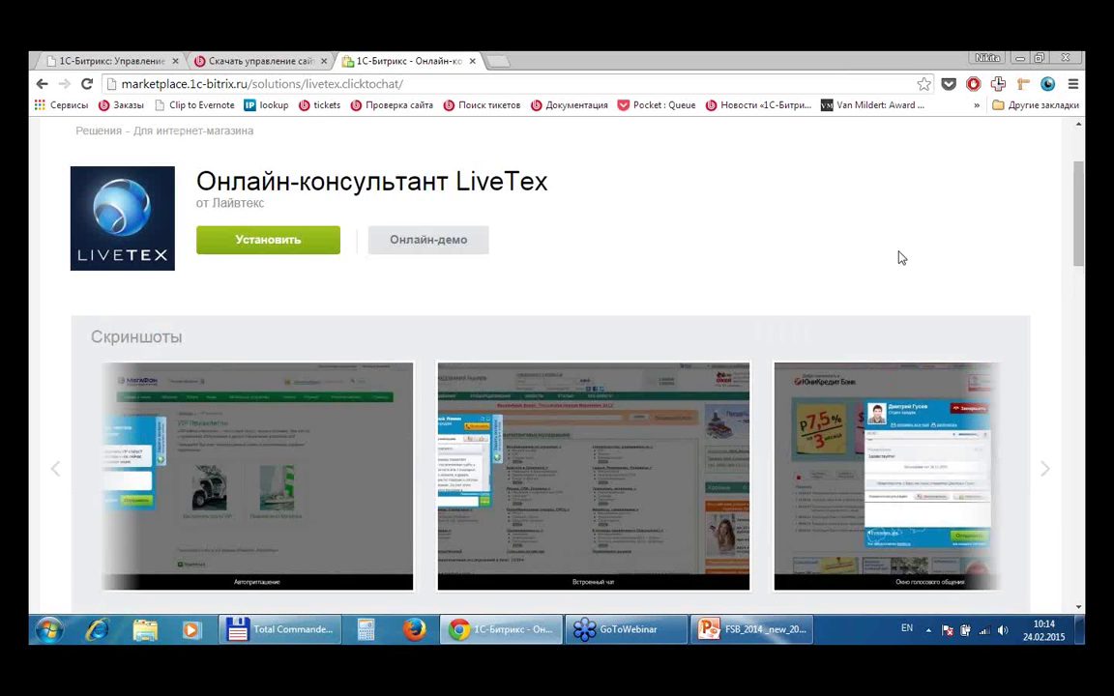
scroll(666, 293, down, 2)
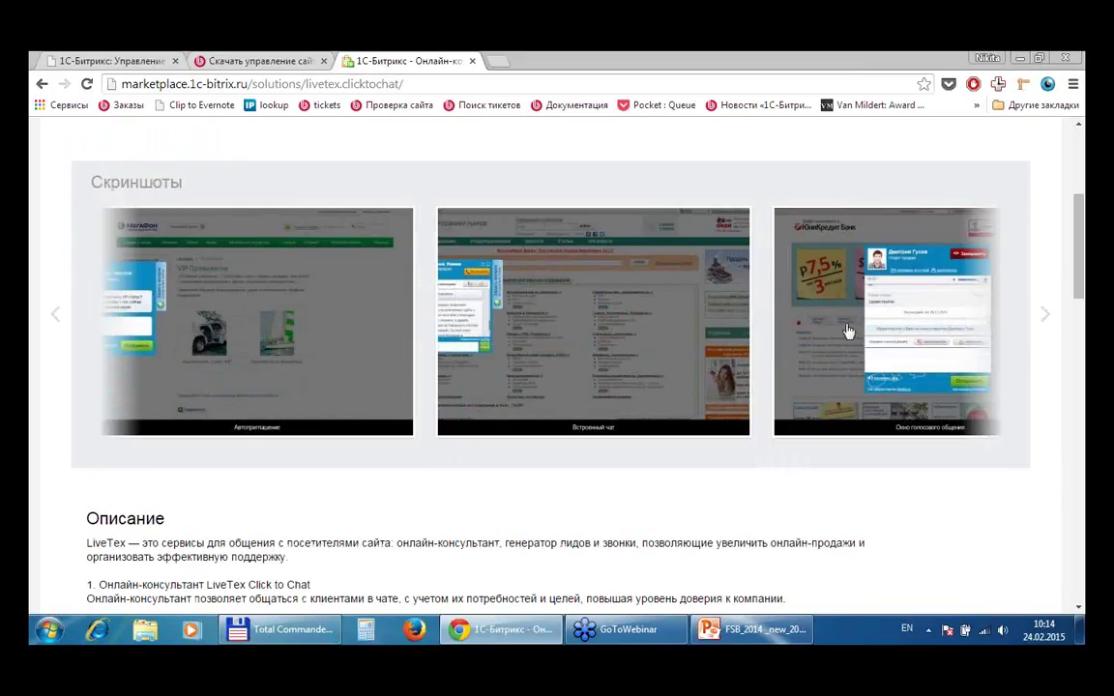
scroll(764, 299, up, 3)
scroll(720, 321, down, 2)
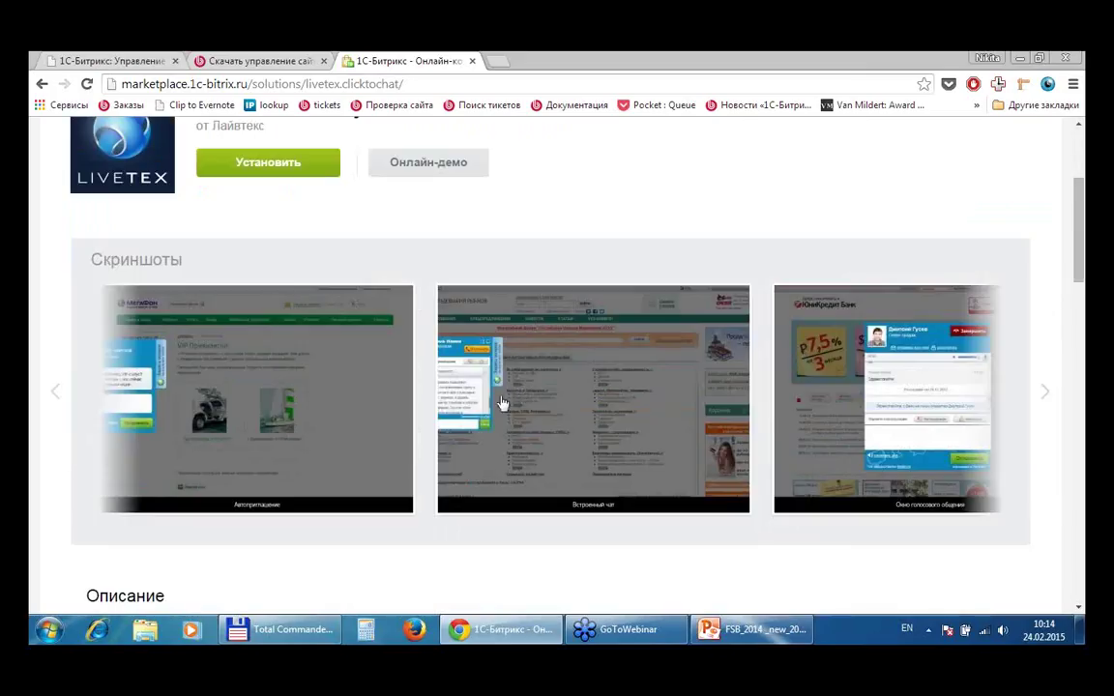
scroll(1057, 435, down, 2)
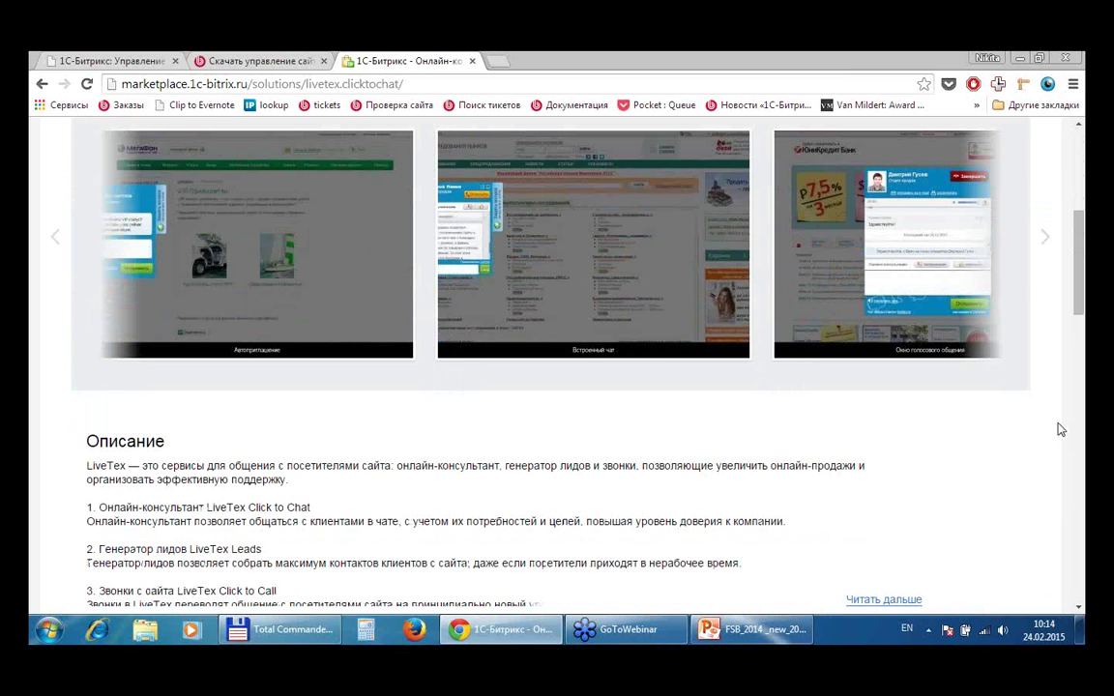
scroll(612, 510, down, 1)
scroll(617, 512, up, 3)
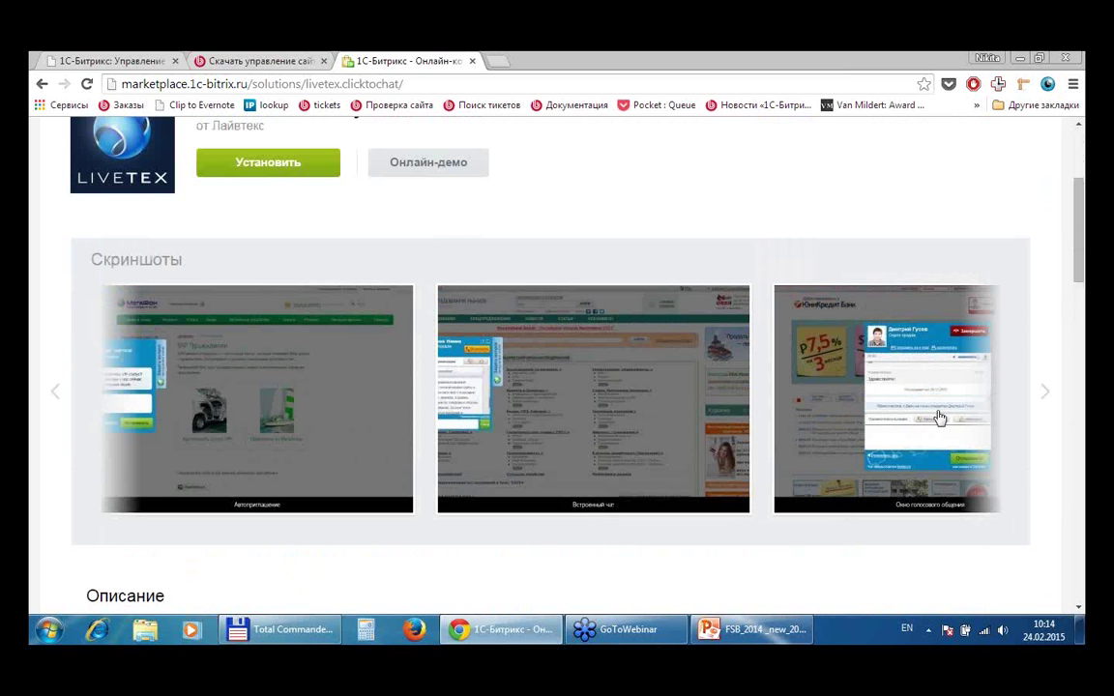
scroll(733, 367, down, 5)
scroll(706, 363, up, 1)
scroll(703, 361, up, 3)
scroll(696, 362, up, 2)
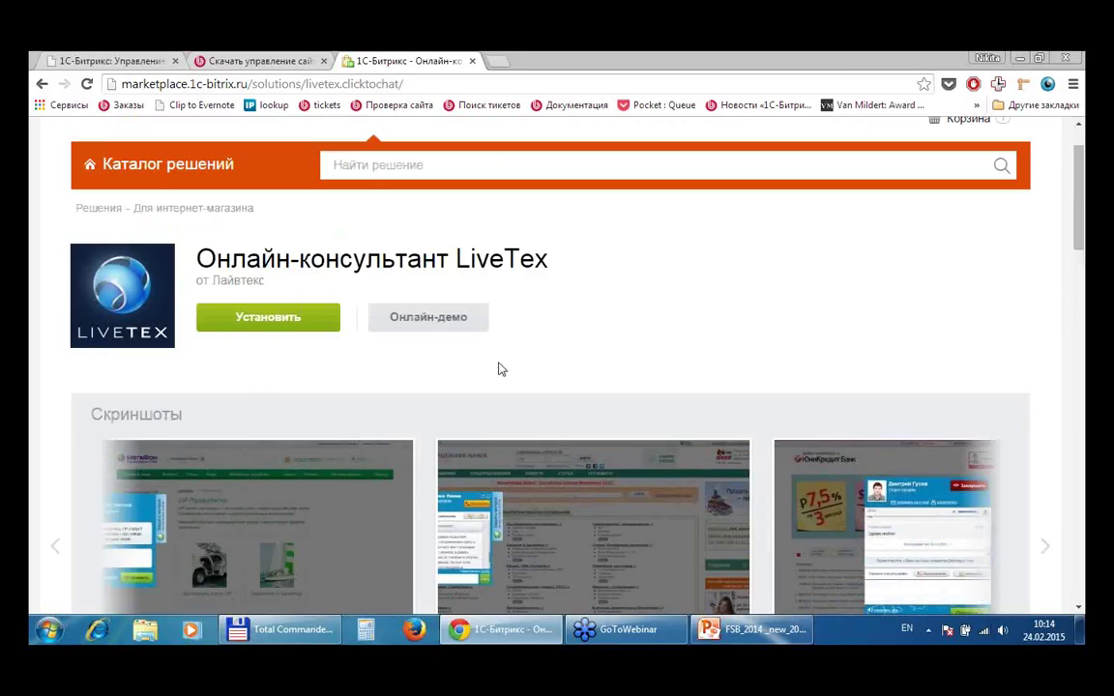
- Submit the administrator account form in the localhost installer to reach step 4, solution choice
click(96, 58)
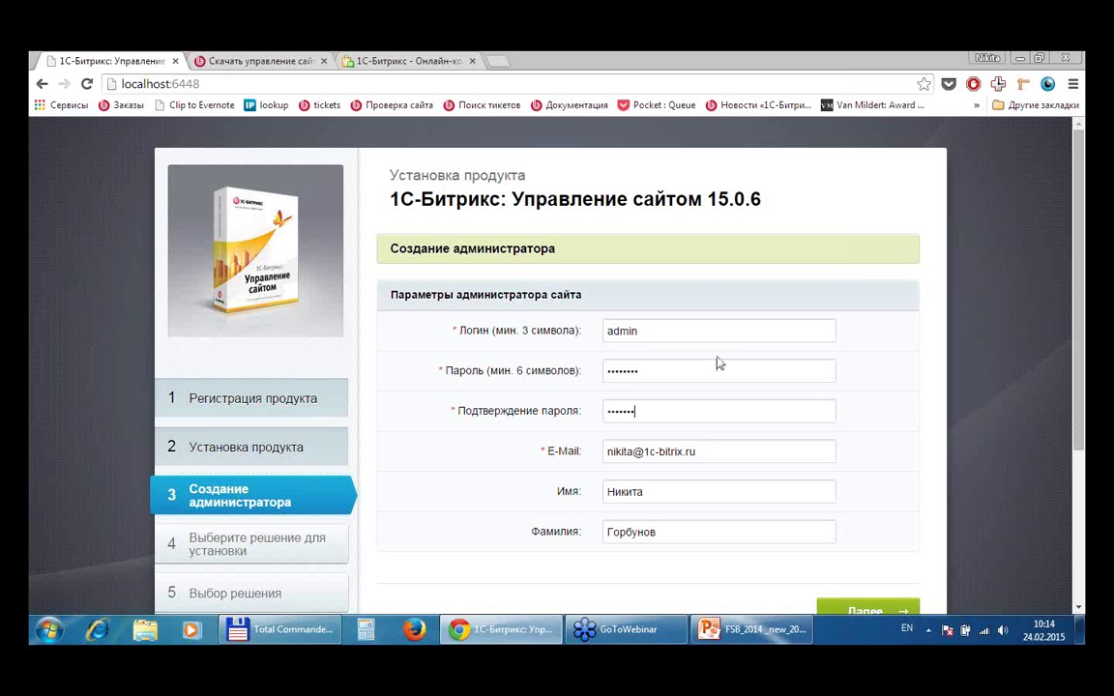
scroll(1014, 391, down, 3)
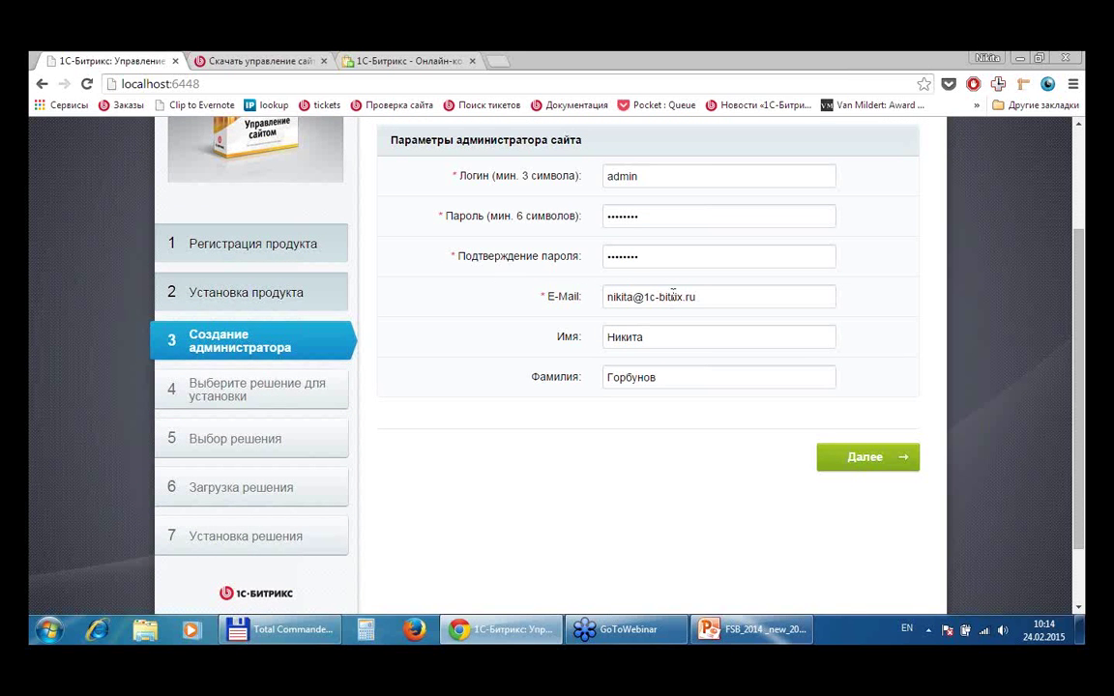
click(866, 457)
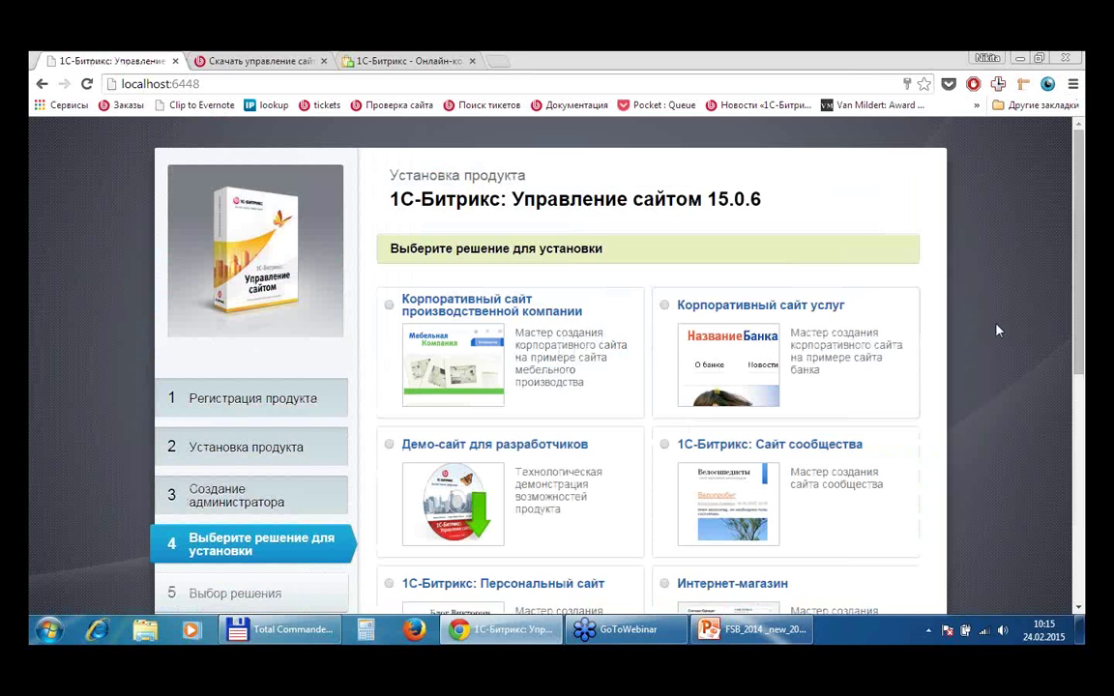
- Select the Интернет-магазин solution and proceed to the Выбор шаблона template step
scroll(986, 368, down, 2)
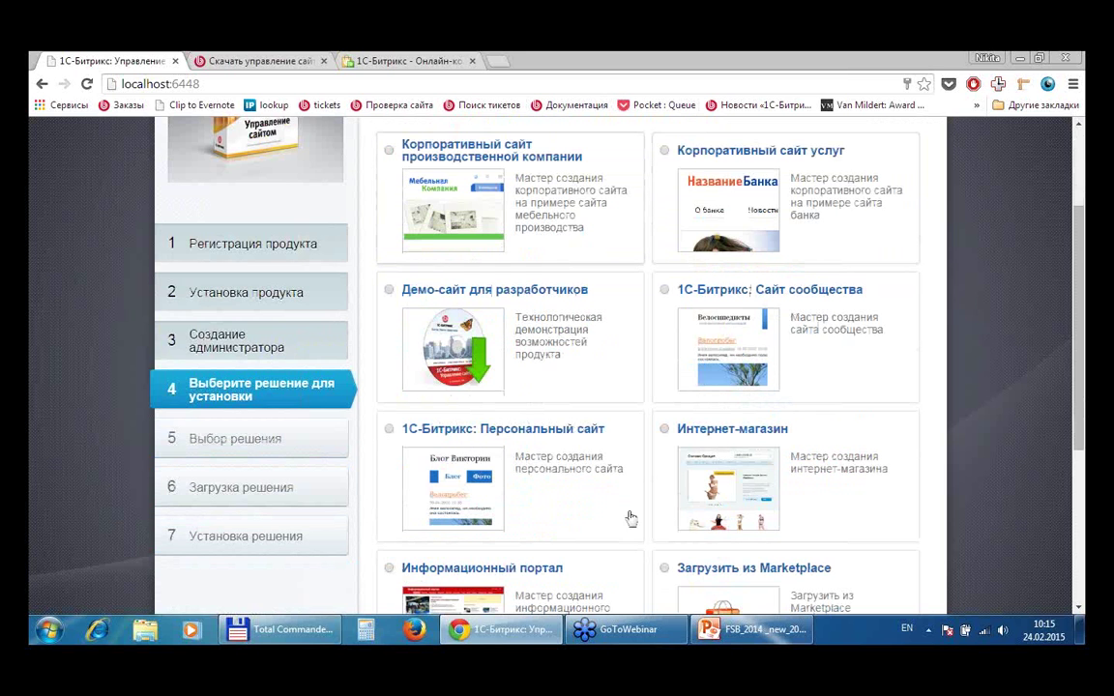
click(720, 437)
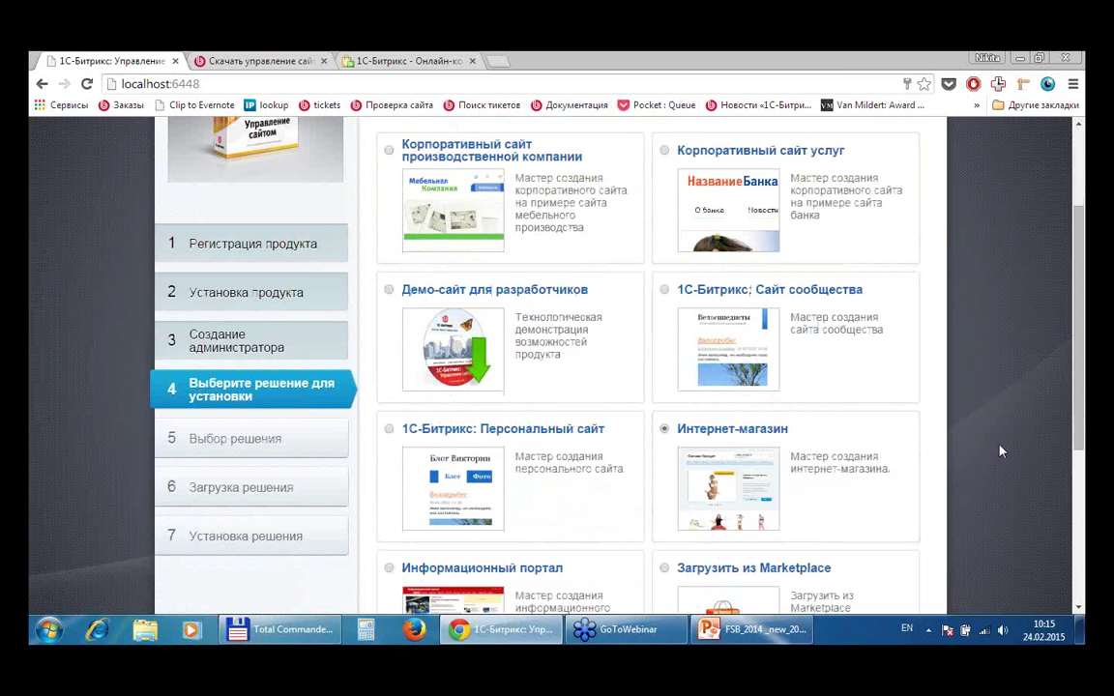
scroll(1001, 450, down, 1)
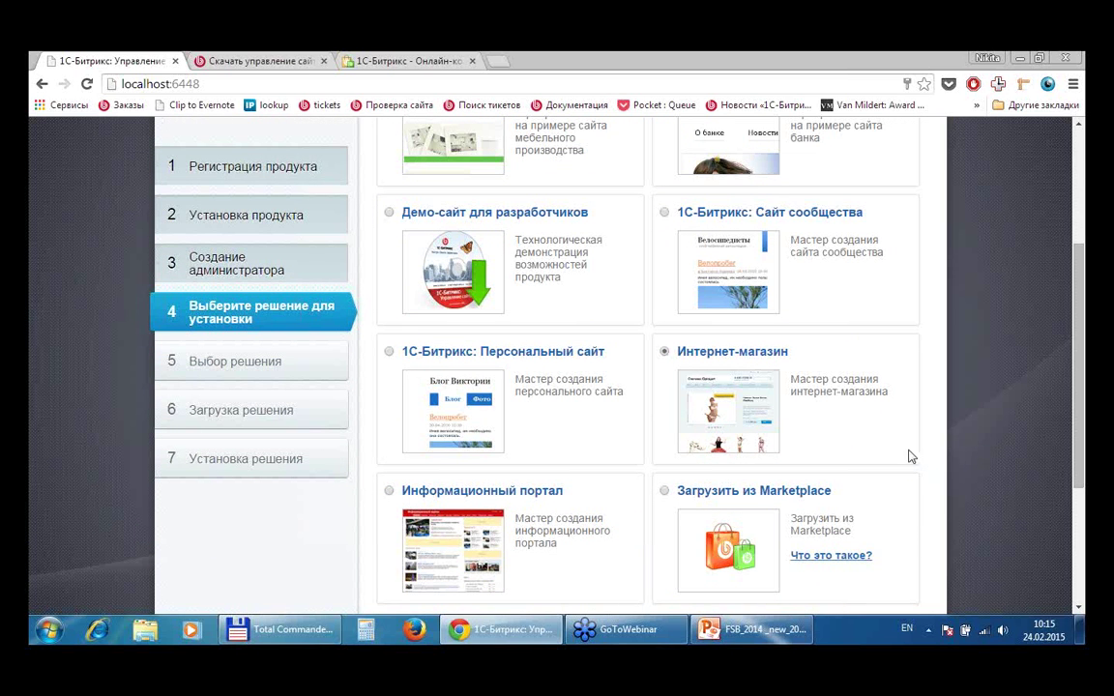
scroll(851, 462, up, 3)
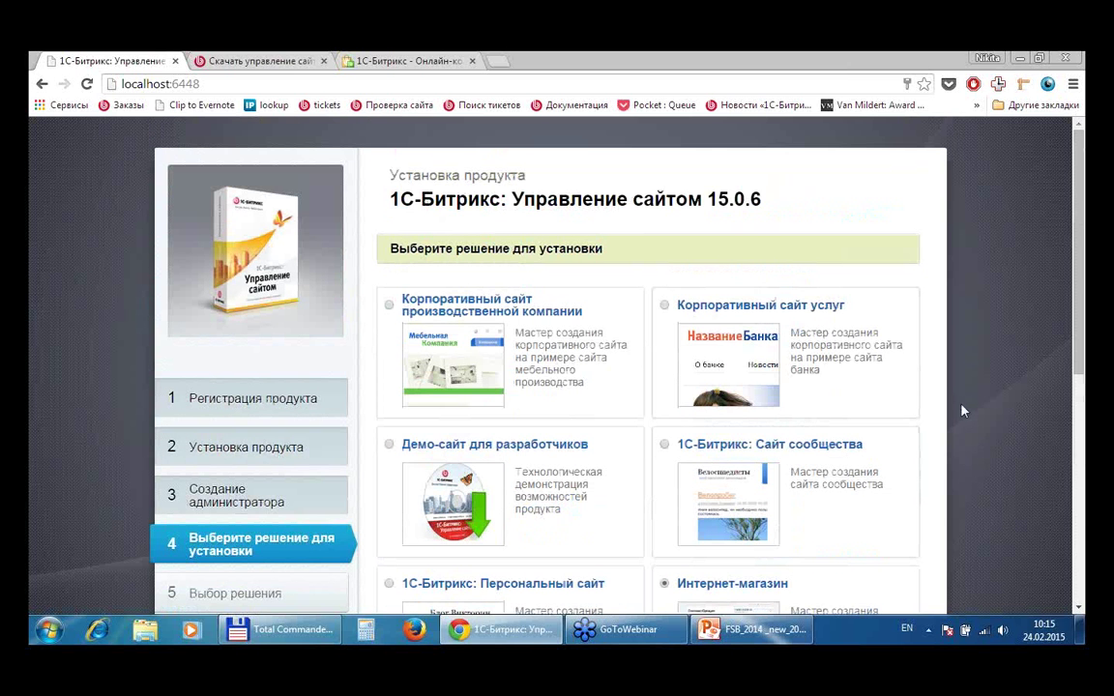
scroll(961, 408, down, 6)
scroll(937, 382, up, 6)
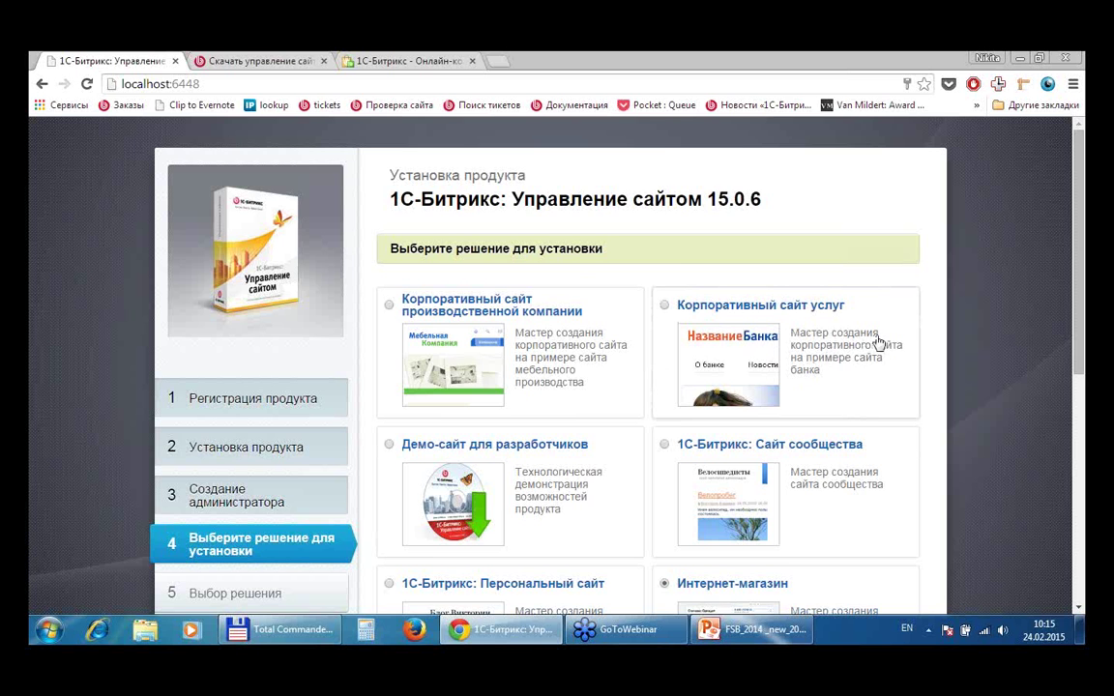
scroll(880, 339, down, 3)
scroll(935, 329, down, 2)
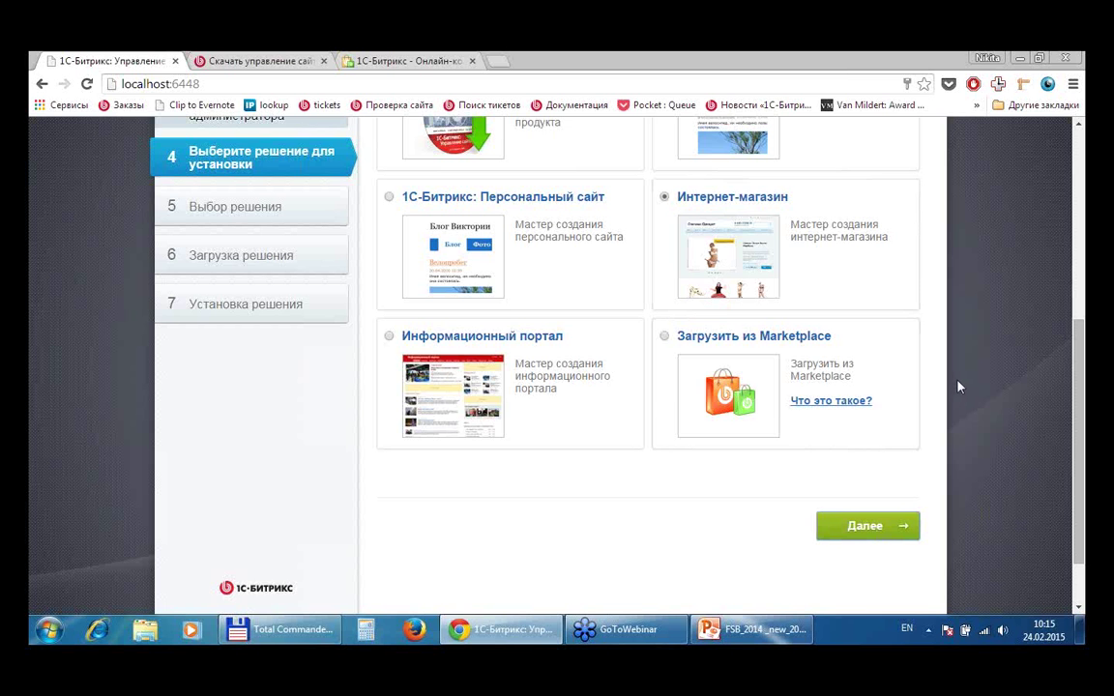
scroll(957, 387, up, 3)
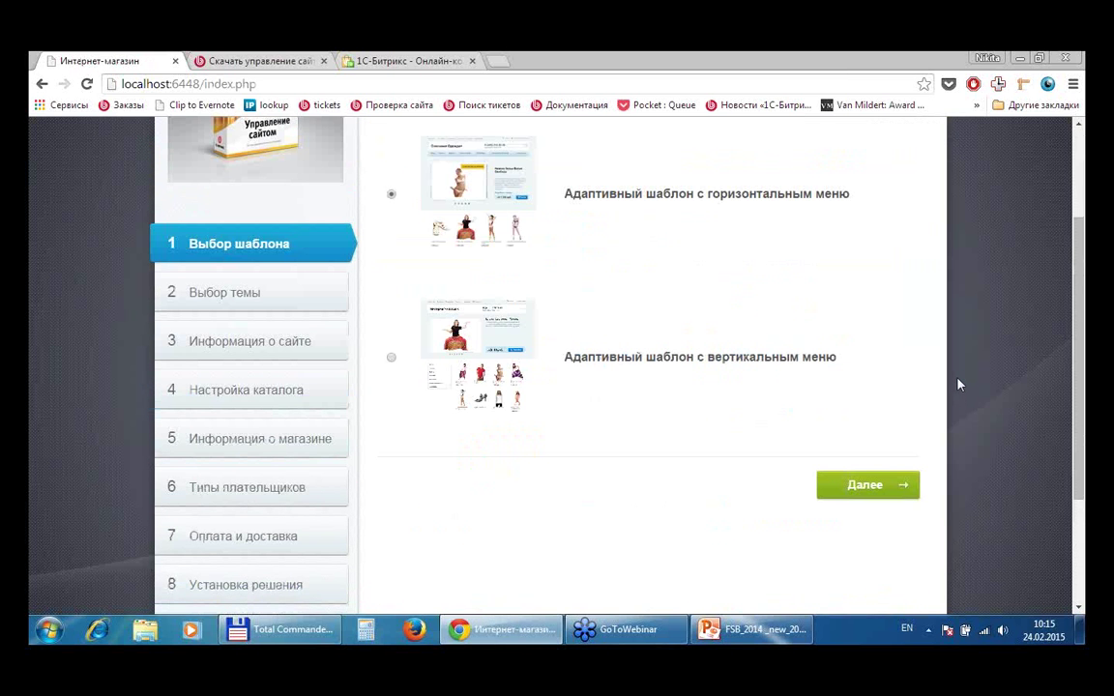
scroll(957, 385, up, 2)
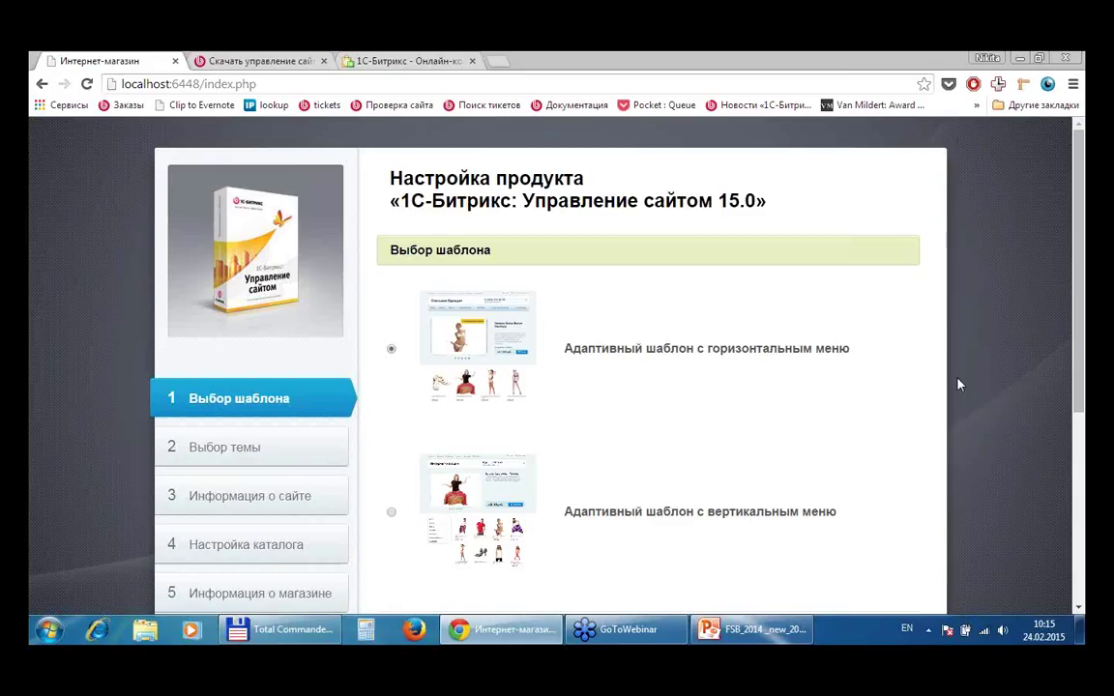
- Keep 'Адаптивный шаблон с горизонтальным меню' and advance to the Выбор темы step
scroll(957, 385, down, 1)
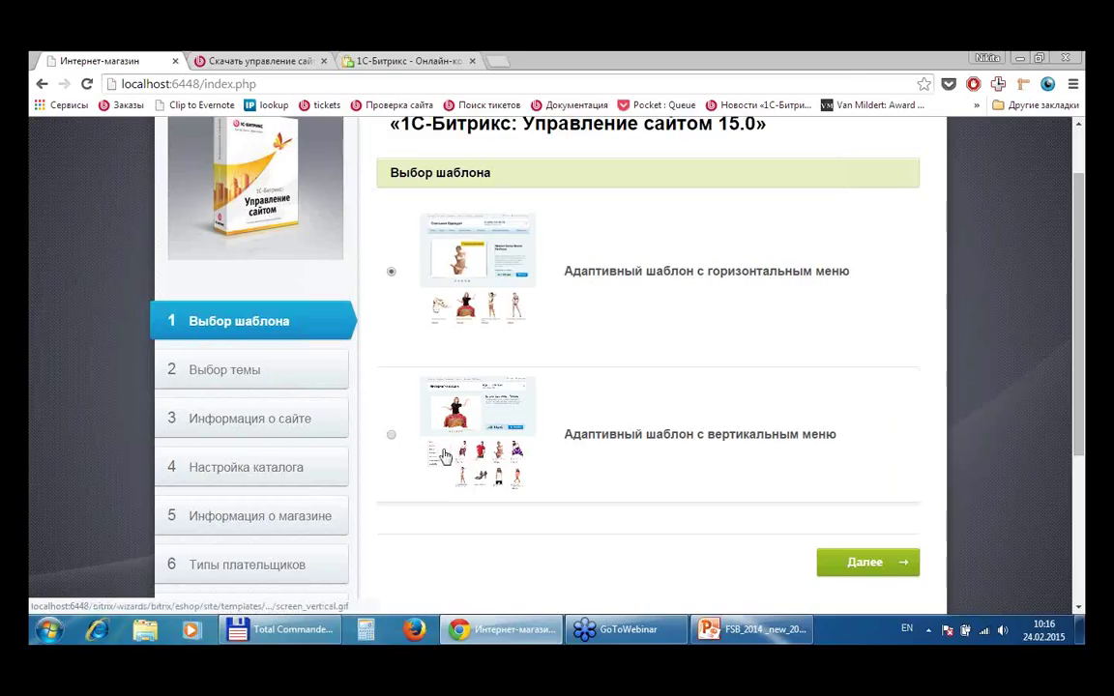
scroll(959, 433, down, 2)
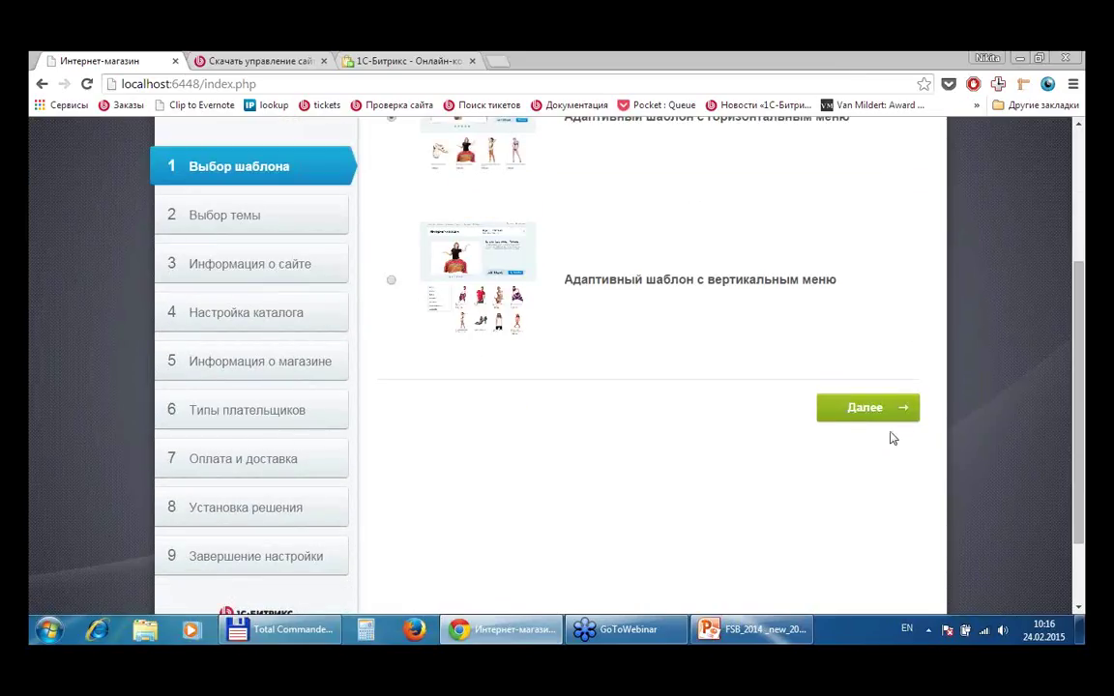
click(818, 415)
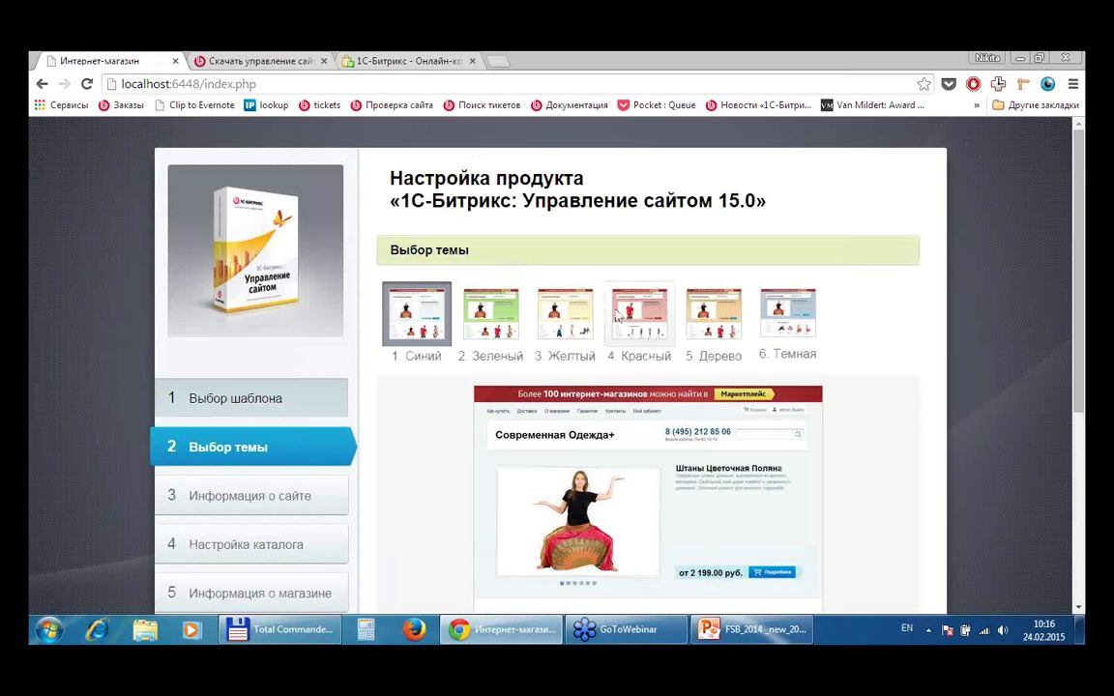
scroll(619, 309, down, 1)
- Preview the Зеленый, Желтый, Красный and Дерево themes, then settle on Синий
click(471, 243)
click(561, 228)
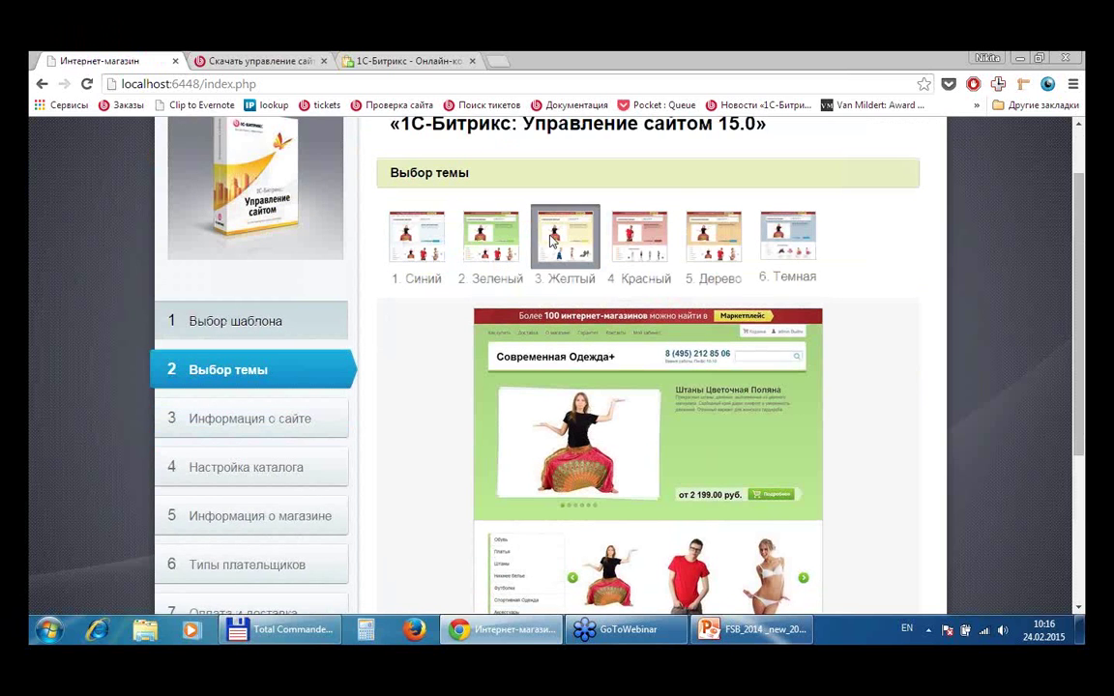
click(640, 242)
click(682, 237)
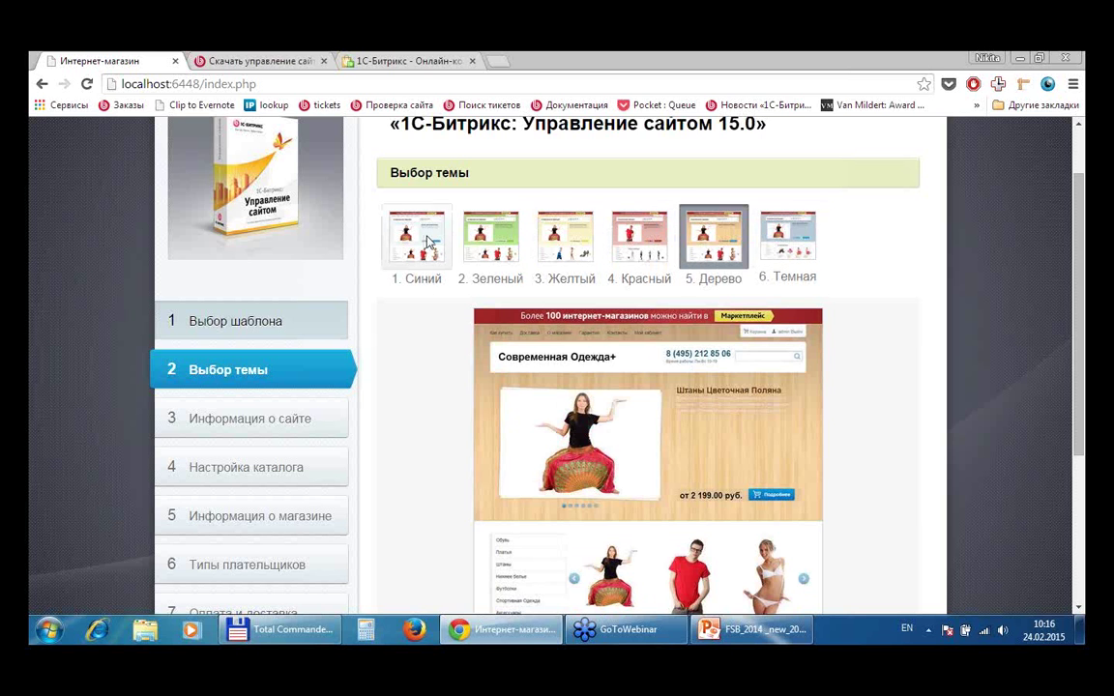
click(387, 220)
scroll(913, 350, down, 3)
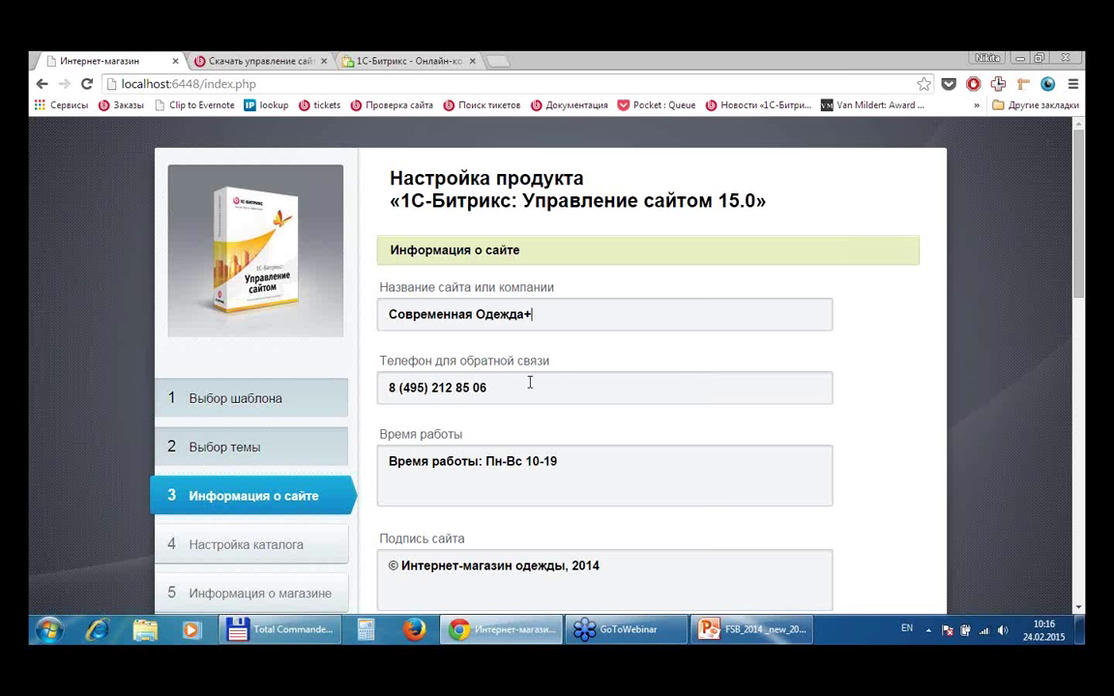
- Check the feedback phone number and the facebook social link, leaving both unchanged
scroll(802, 356, down, 1)
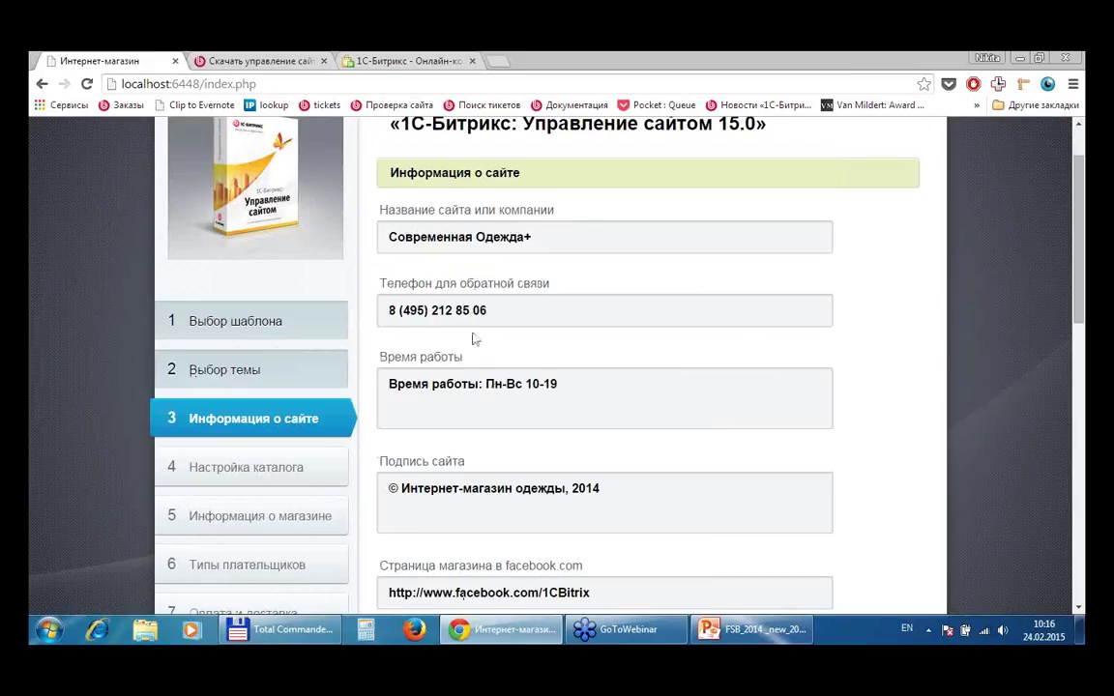
triple_click(508, 322)
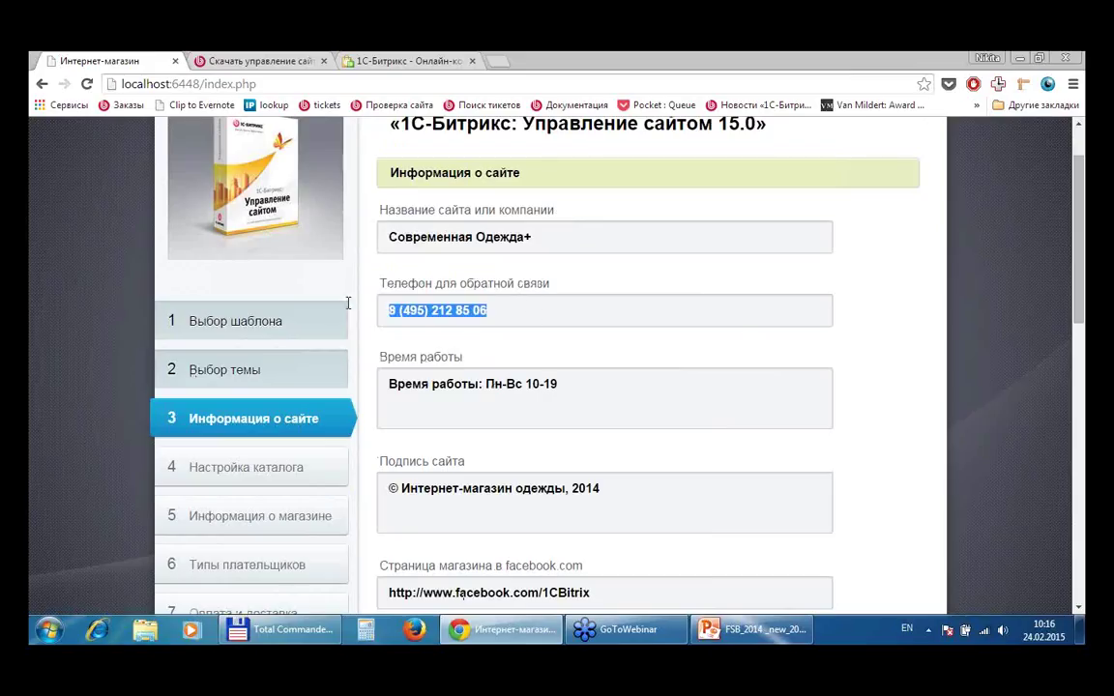
click(509, 320)
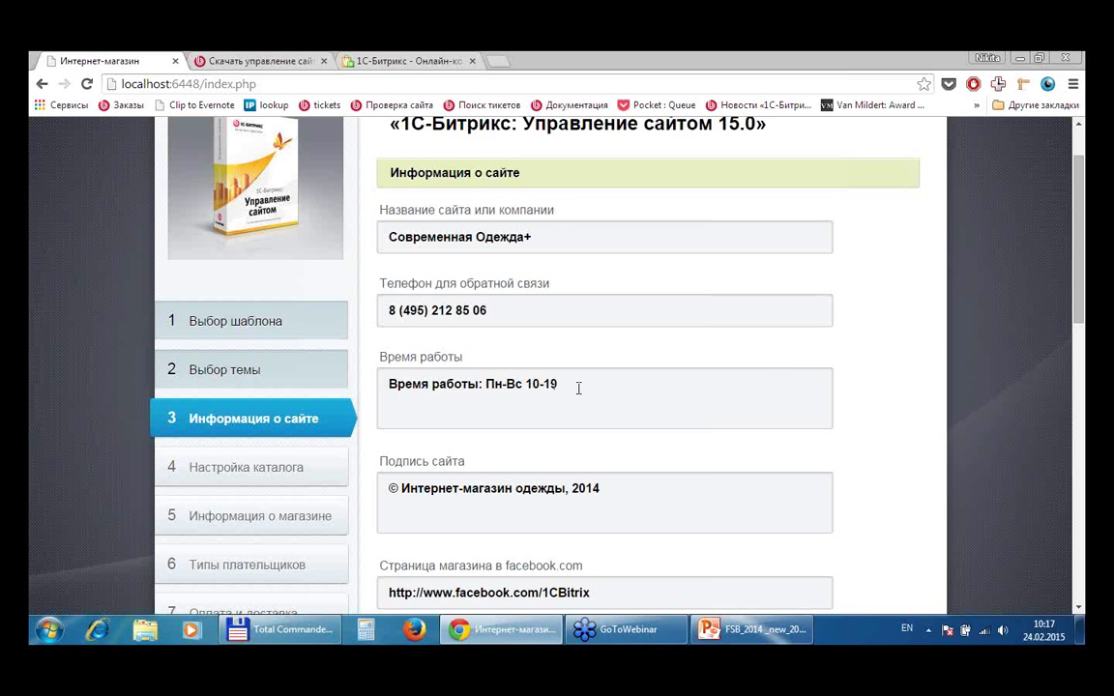
scroll(957, 434, down, 1)
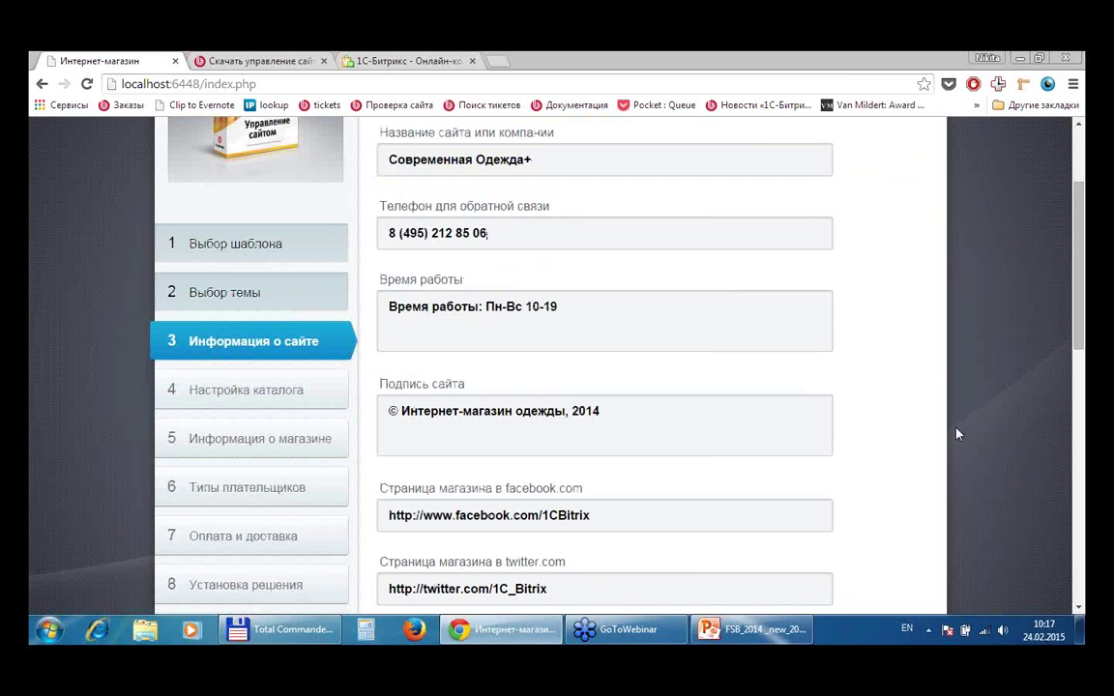
scroll(957, 434, down, 1)
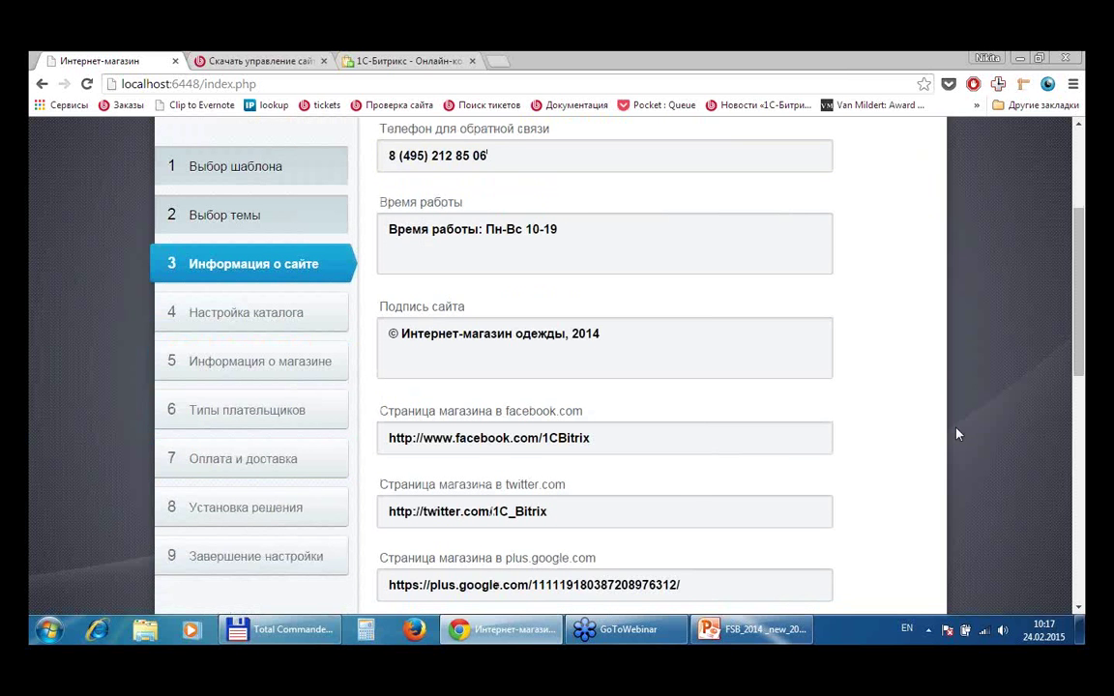
scroll(957, 434, down, 1)
scroll(758, 373, down, 1)
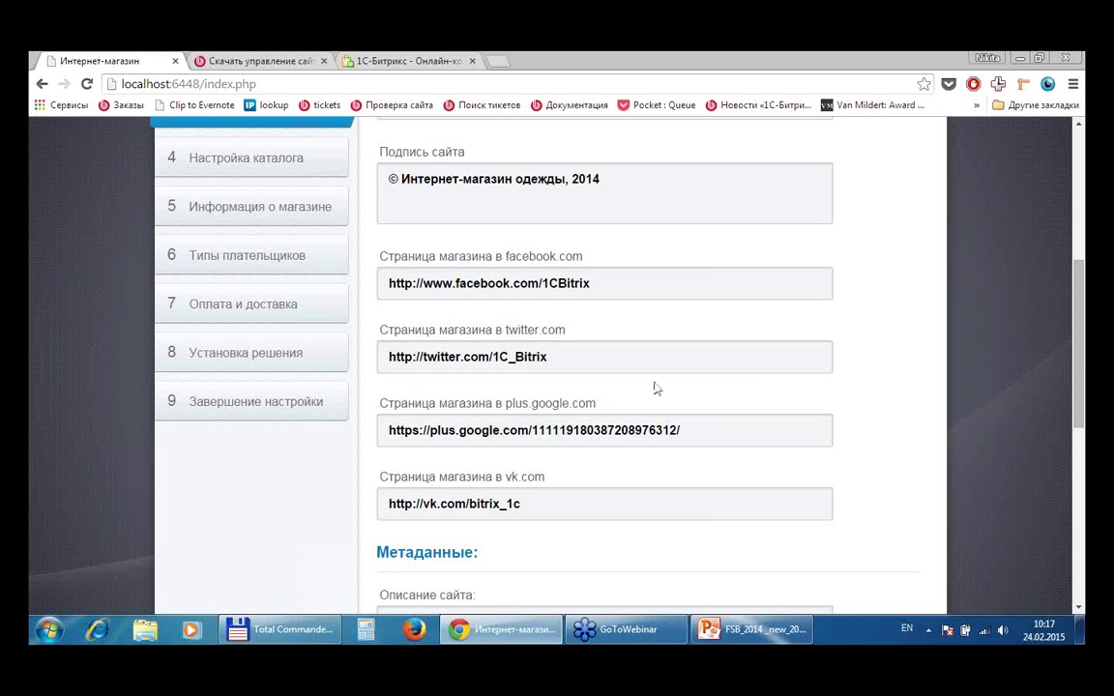
click(604, 282)
- Review the remaining site metadata fields and accept the site information
scroll(574, 410, down, 1)
scroll(656, 395, down, 1)
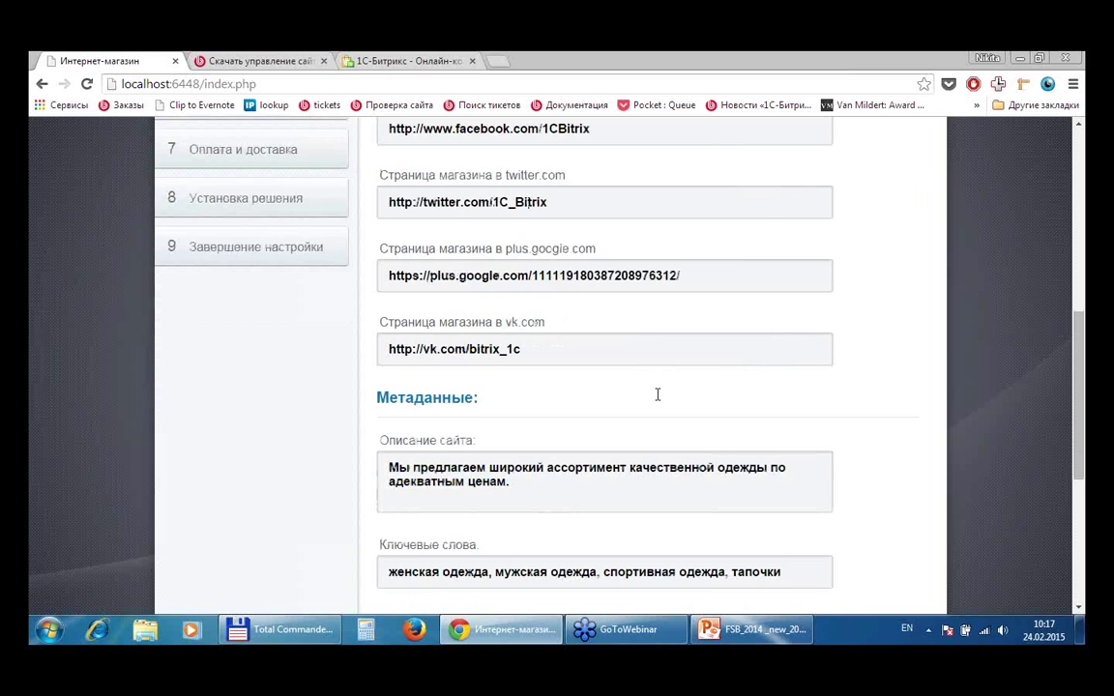
scroll(656, 395, down, 1)
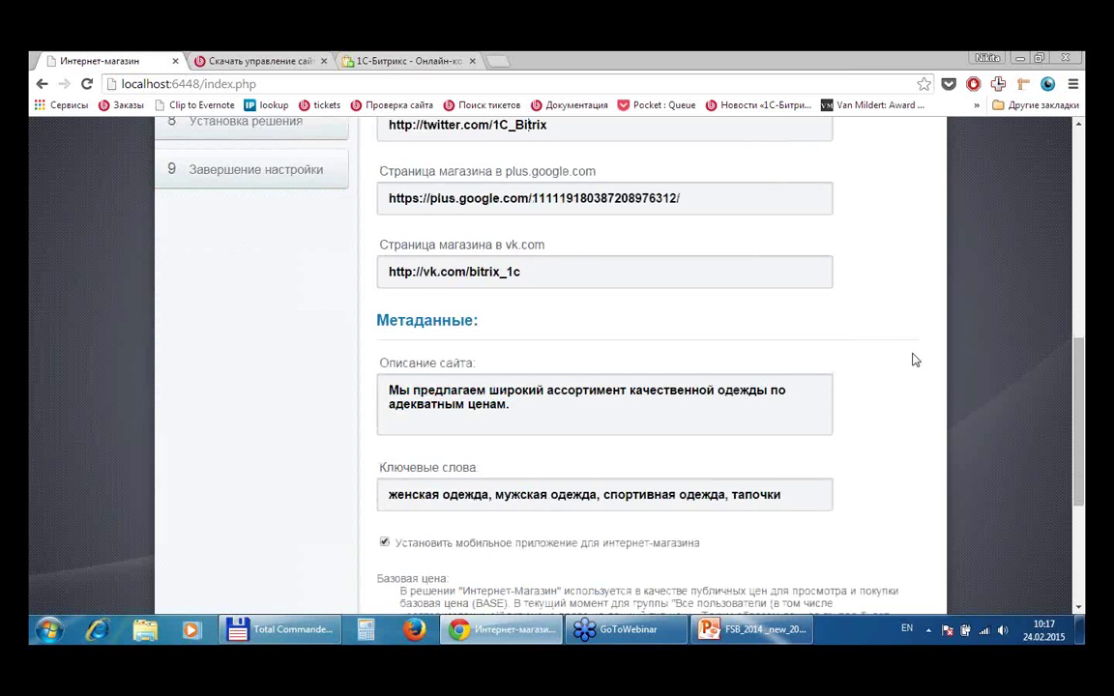
scroll(912, 360, down, 1)
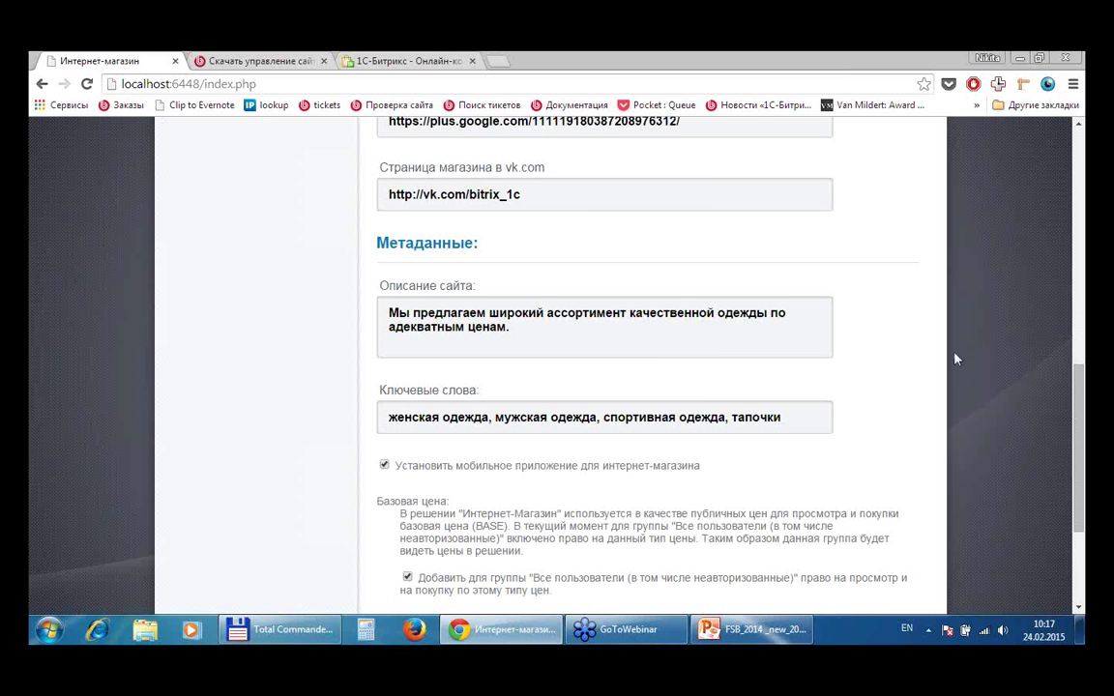
scroll(954, 358, down, 1)
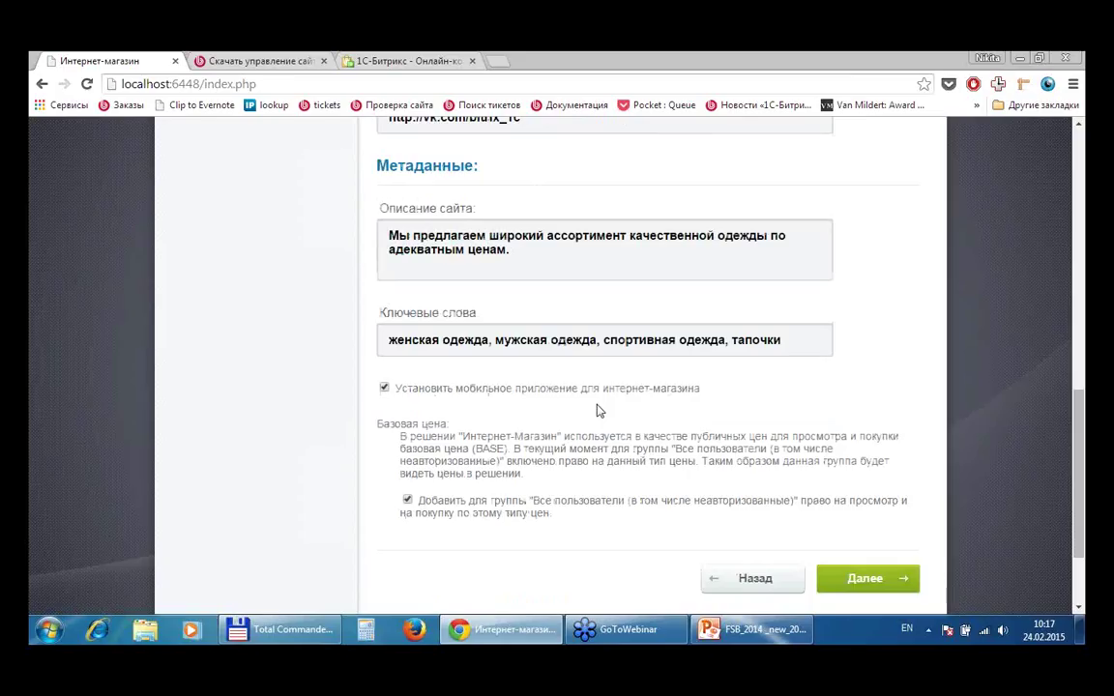
click(866, 580)
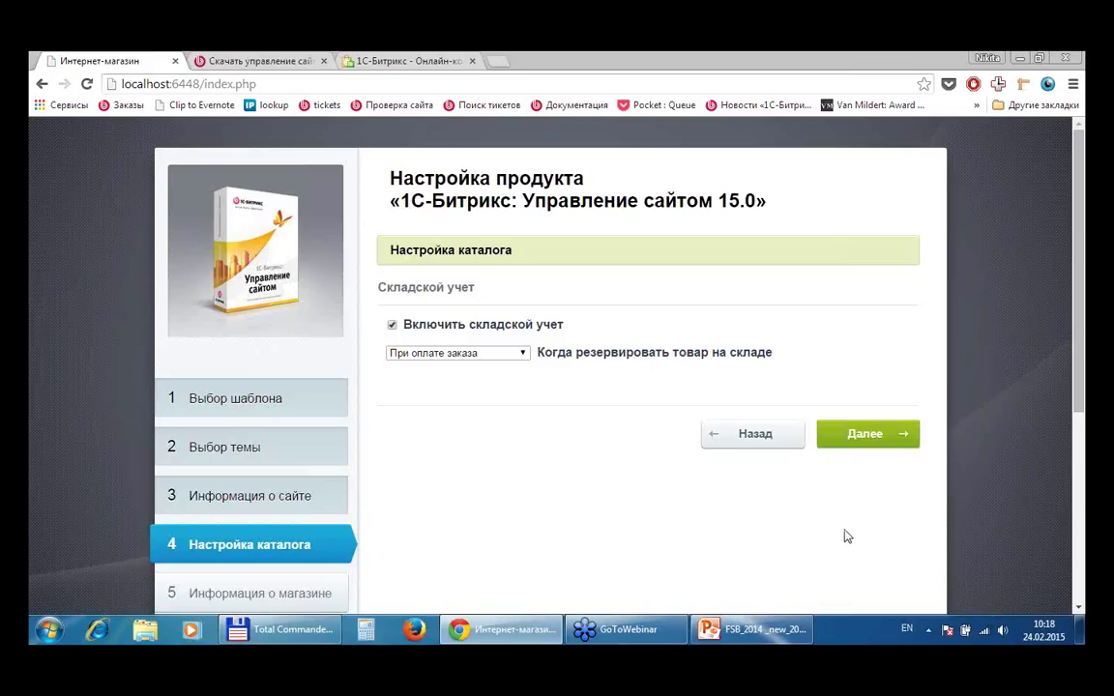
- Keep stock reservation set to 'При оплате заказа' and save the catalog settings
click(494, 355)
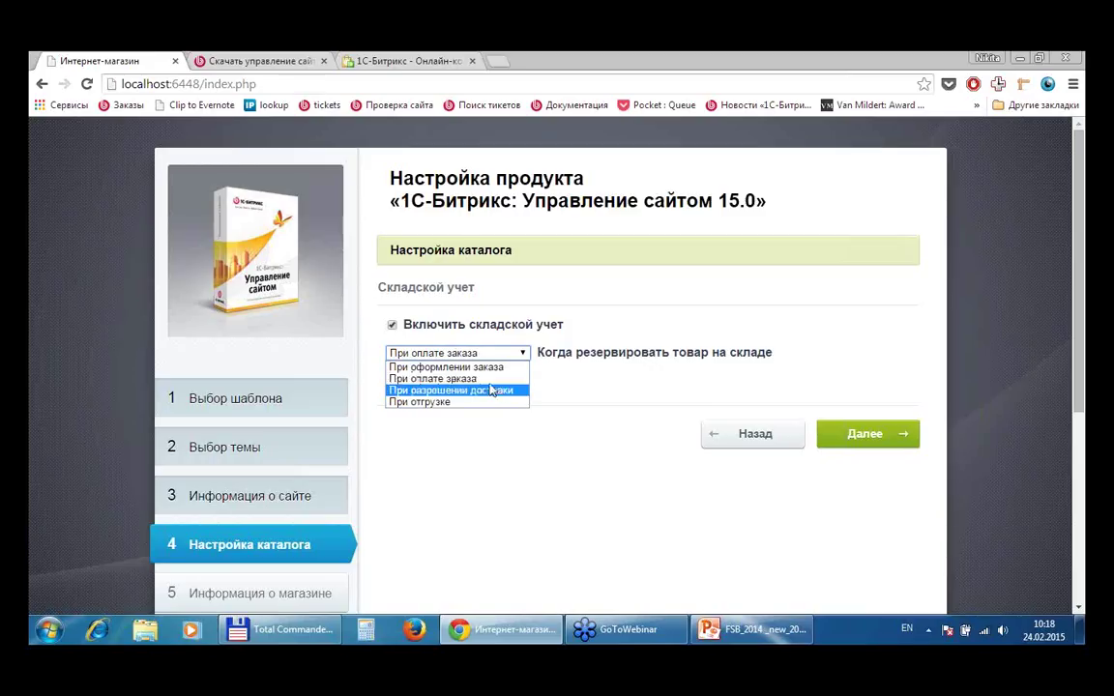
click(483, 380)
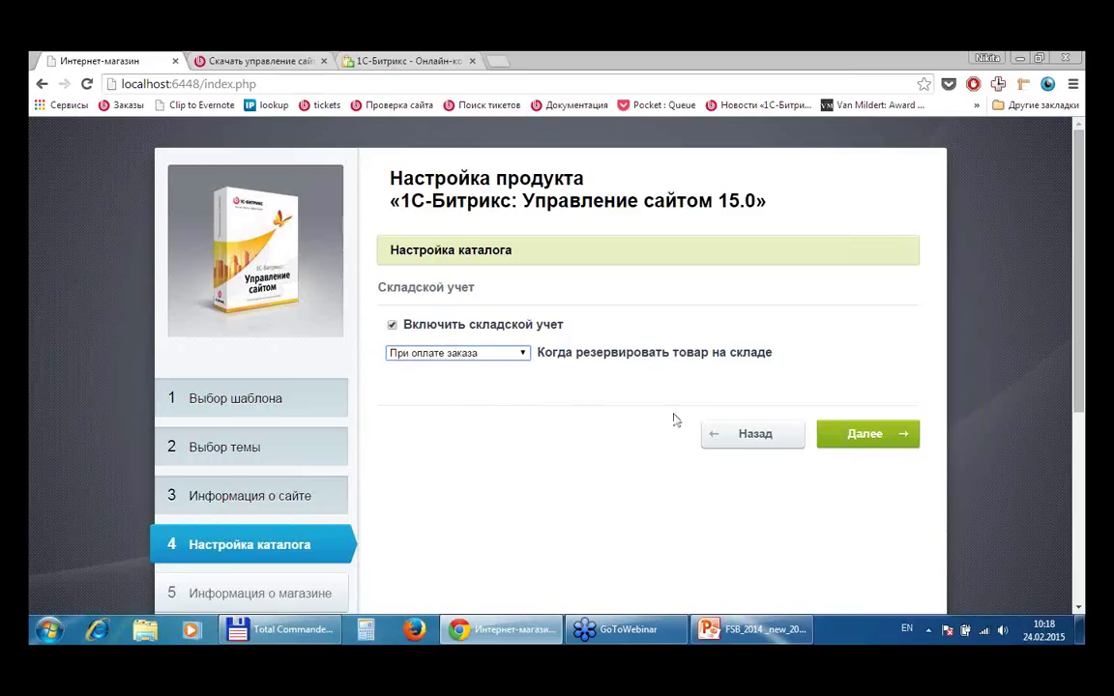
click(495, 354)
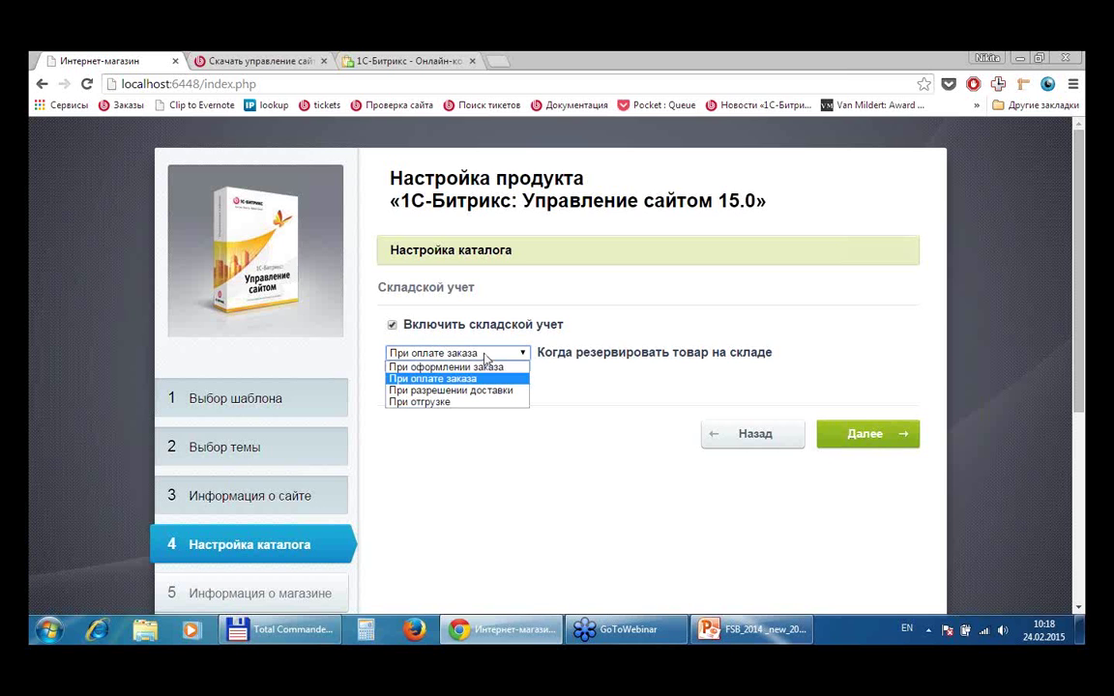
click(461, 380)
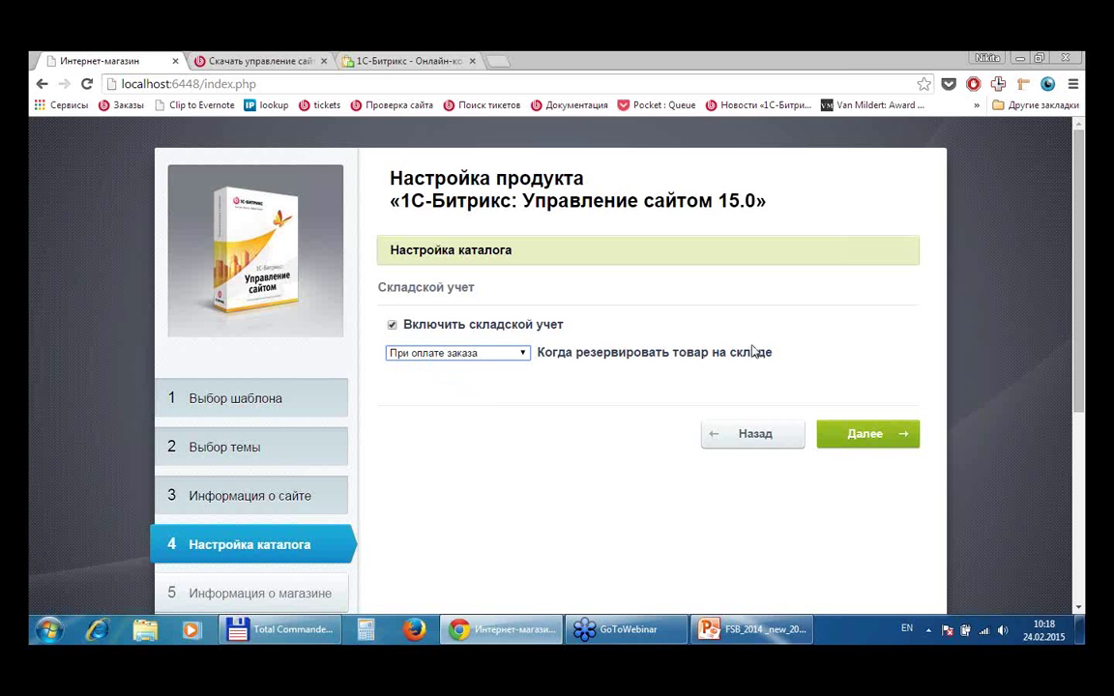
click(875, 431)
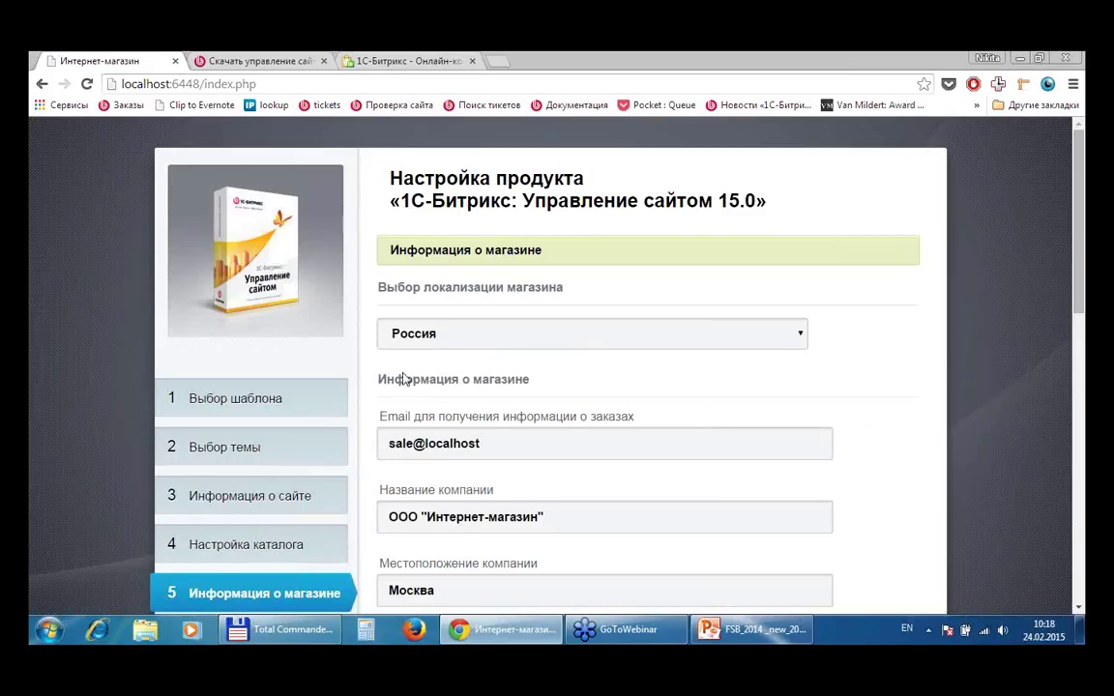
- Keep the default store details, bank requisites and base-price access, and continue
scroll(860, 367, down, 3)
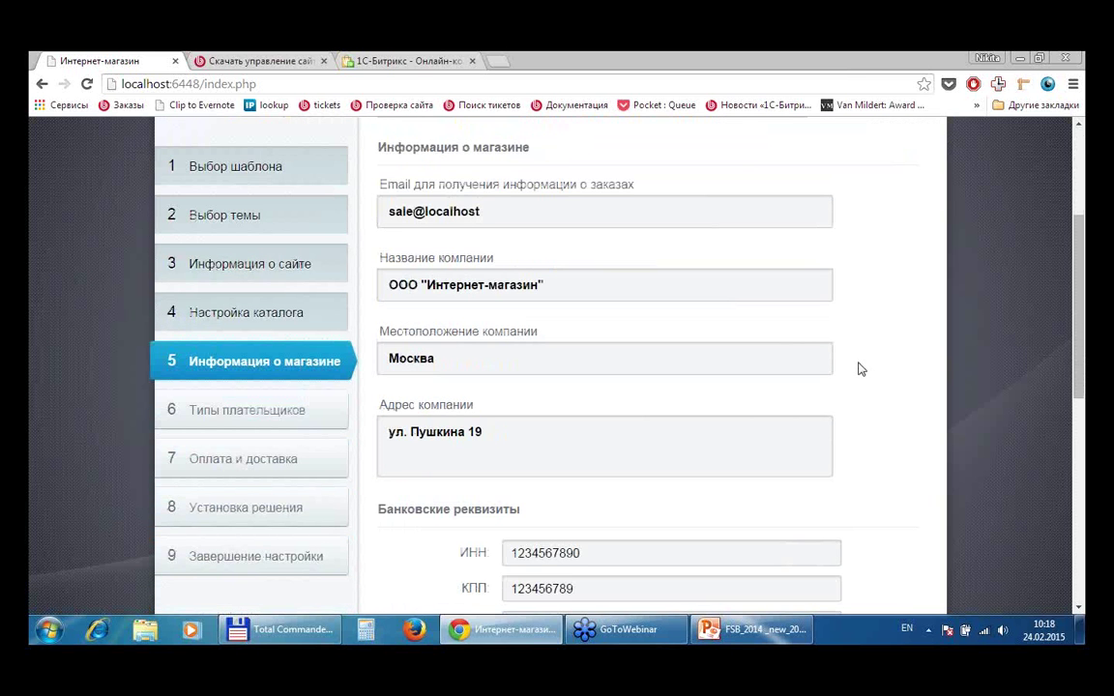
scroll(860, 368, down, 2)
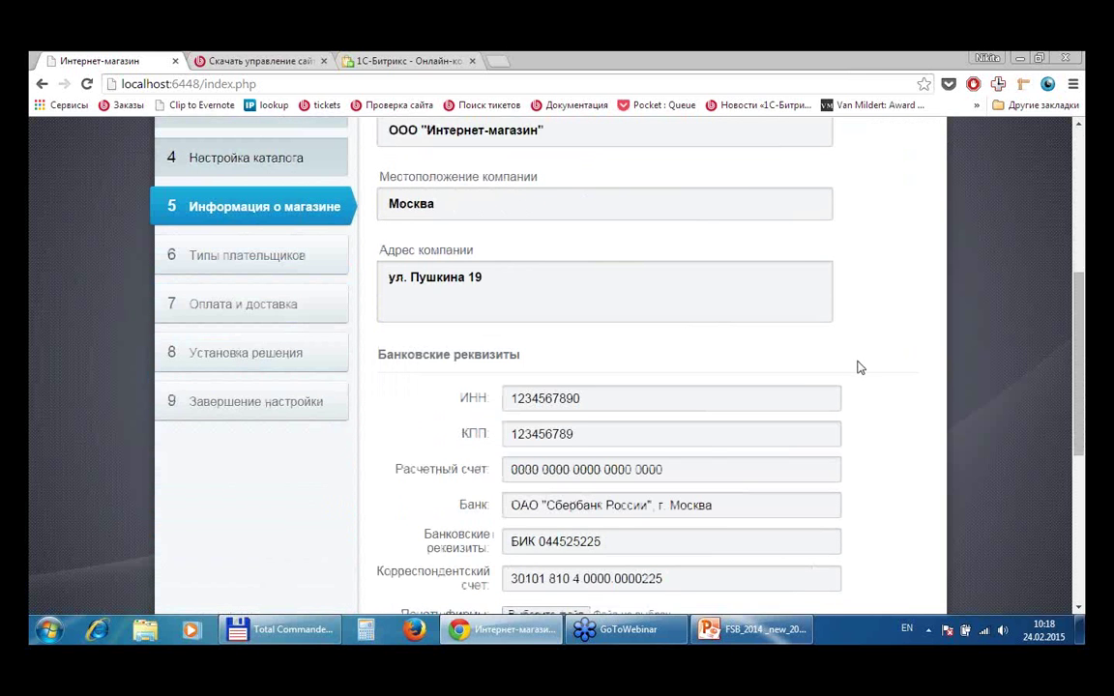
scroll(867, 323, down, 1)
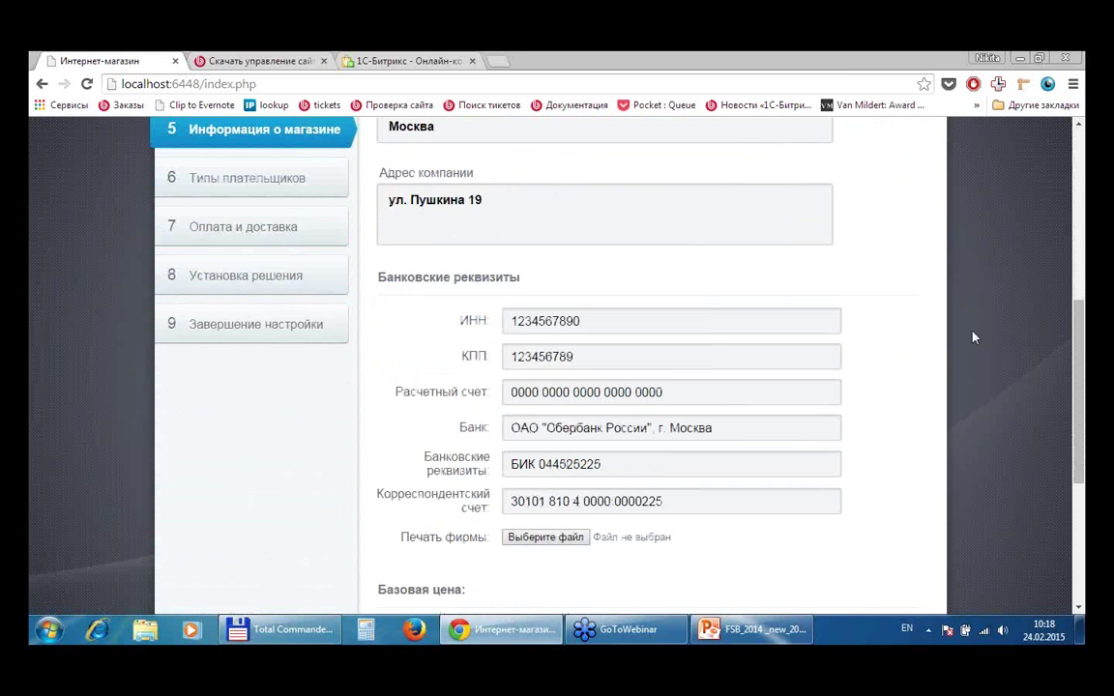
scroll(913, 293, down, 5)
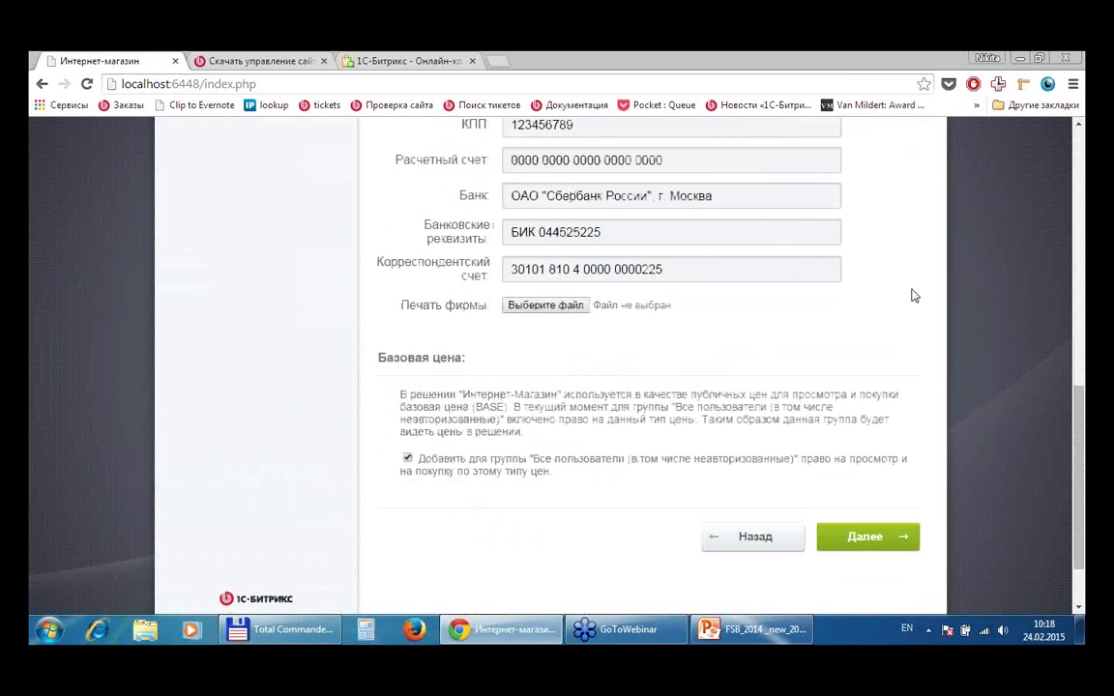
scroll(913, 306, up, 2)
scroll(906, 309, down, 1)
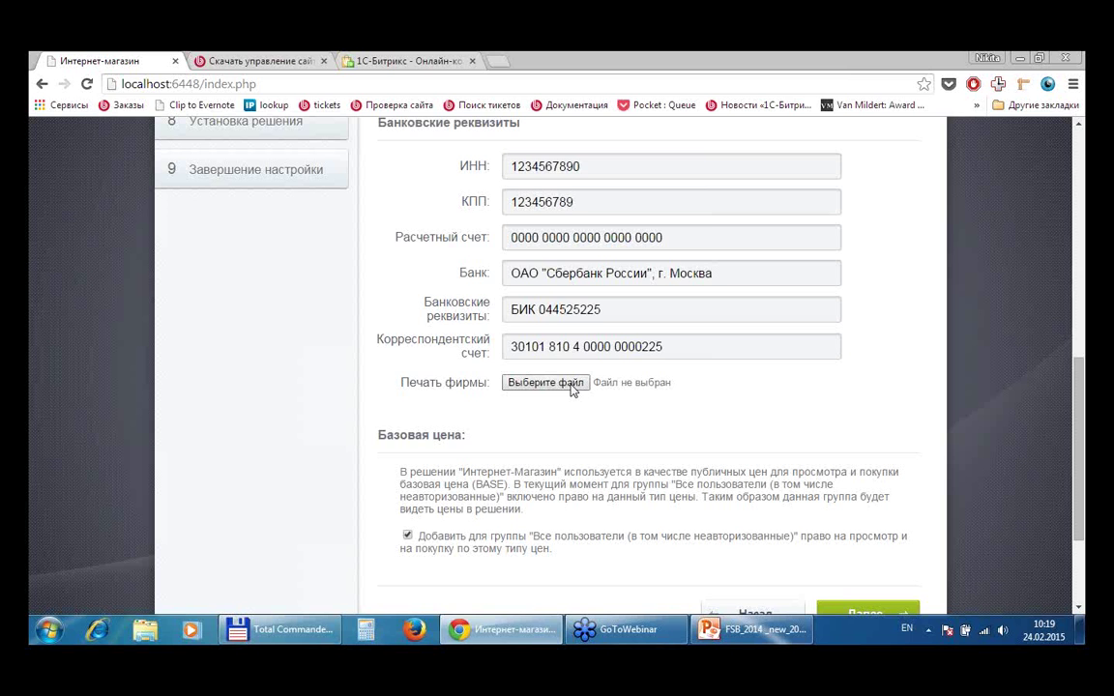
scroll(654, 418, down, 2)
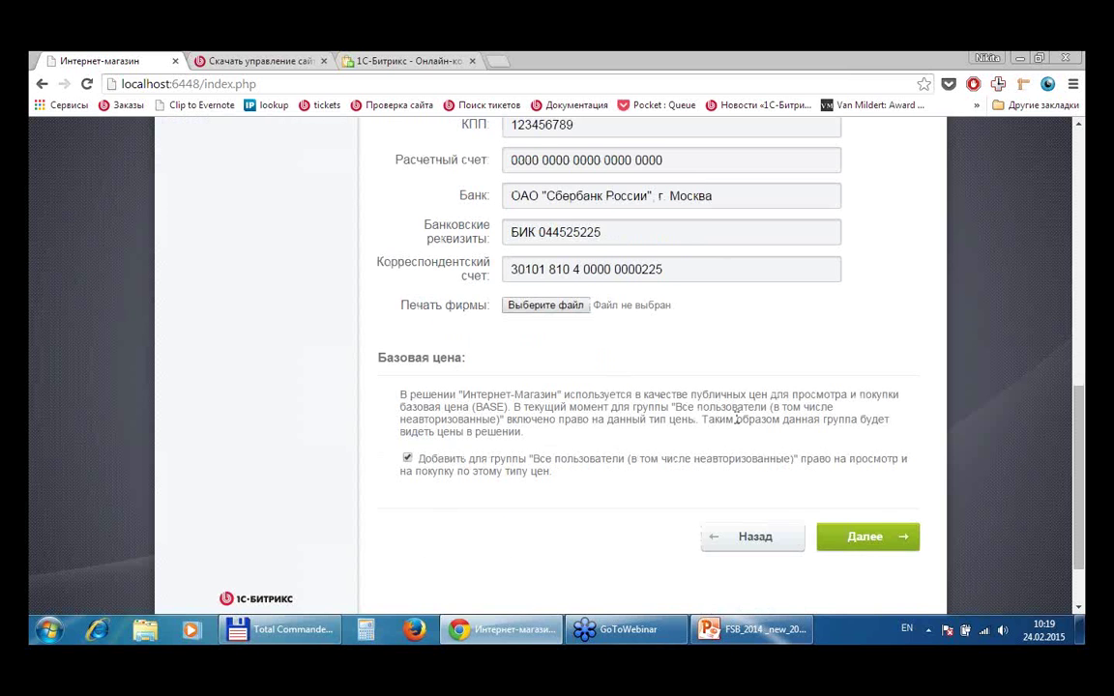
click(855, 543)
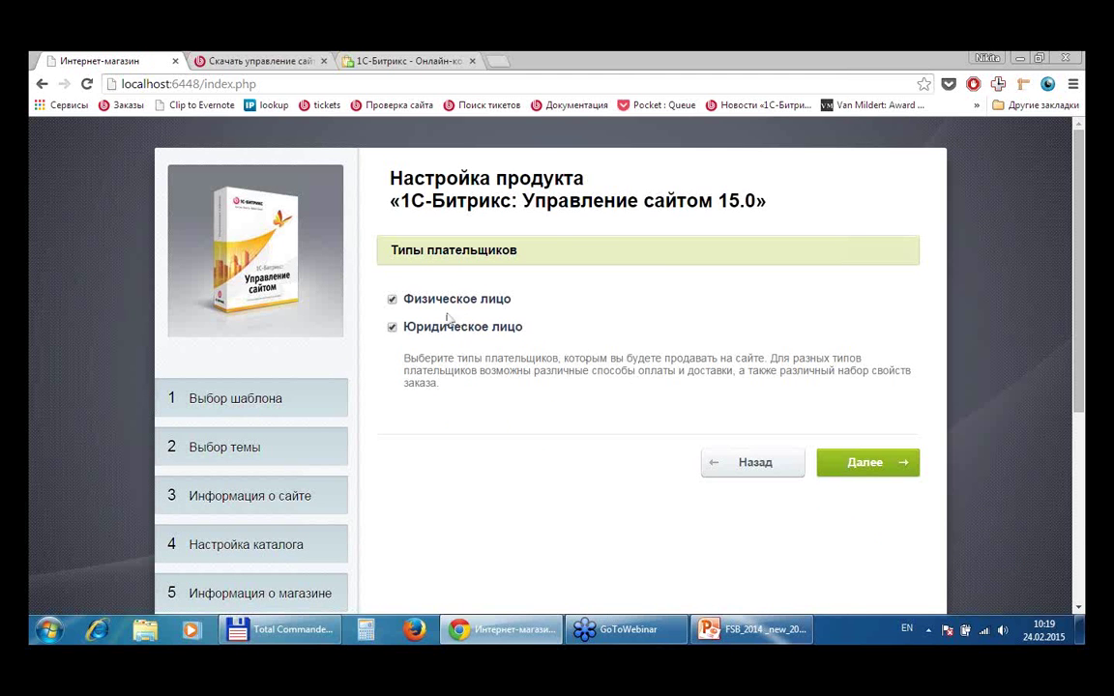
- Keep Физическое лицо and Юридическое лицо payers, and add both Почта России delivery options
click(869, 472)
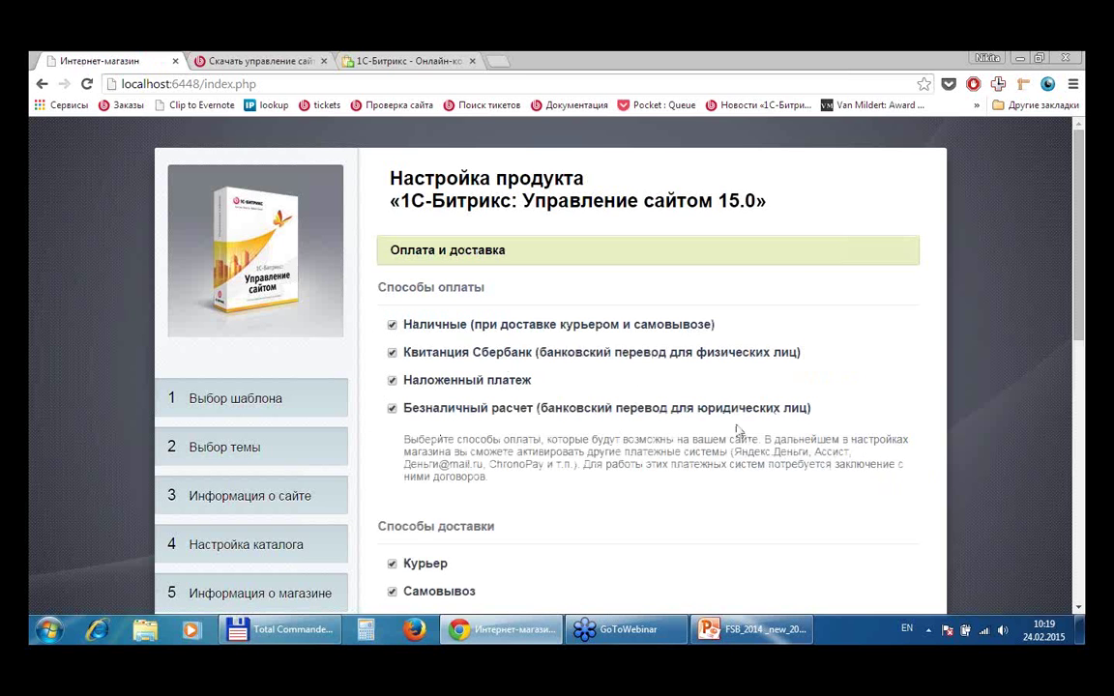
scroll(817, 382, down, 1)
scroll(810, 384, down, 1)
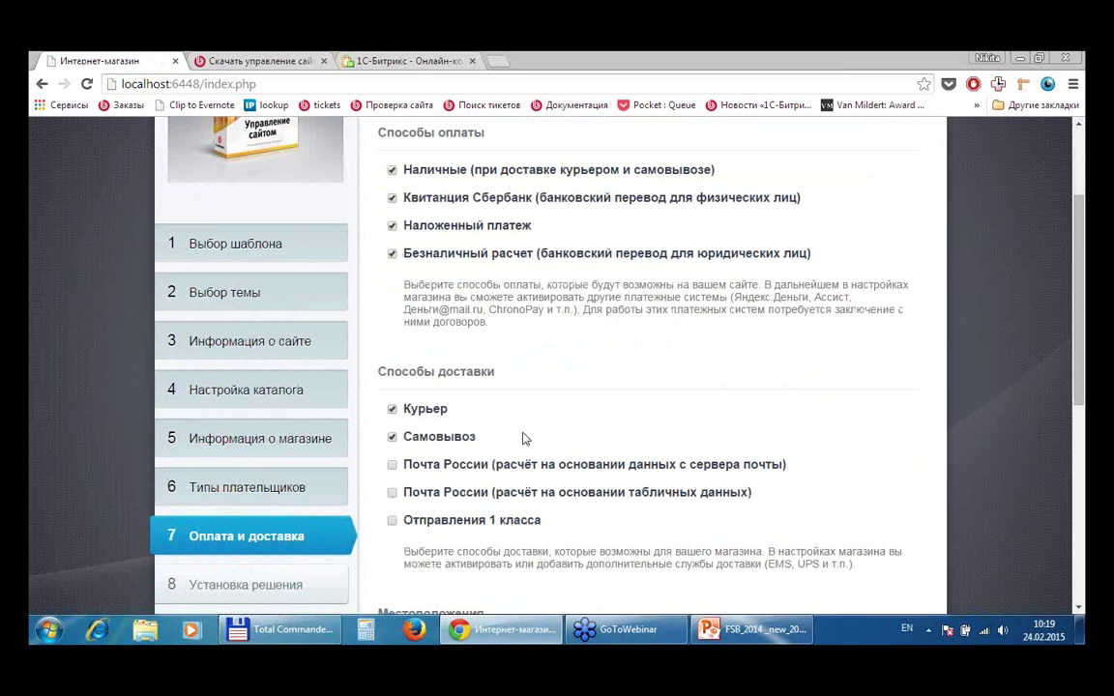
click(393, 465)
click(393, 493)
scroll(799, 316, down, 3)
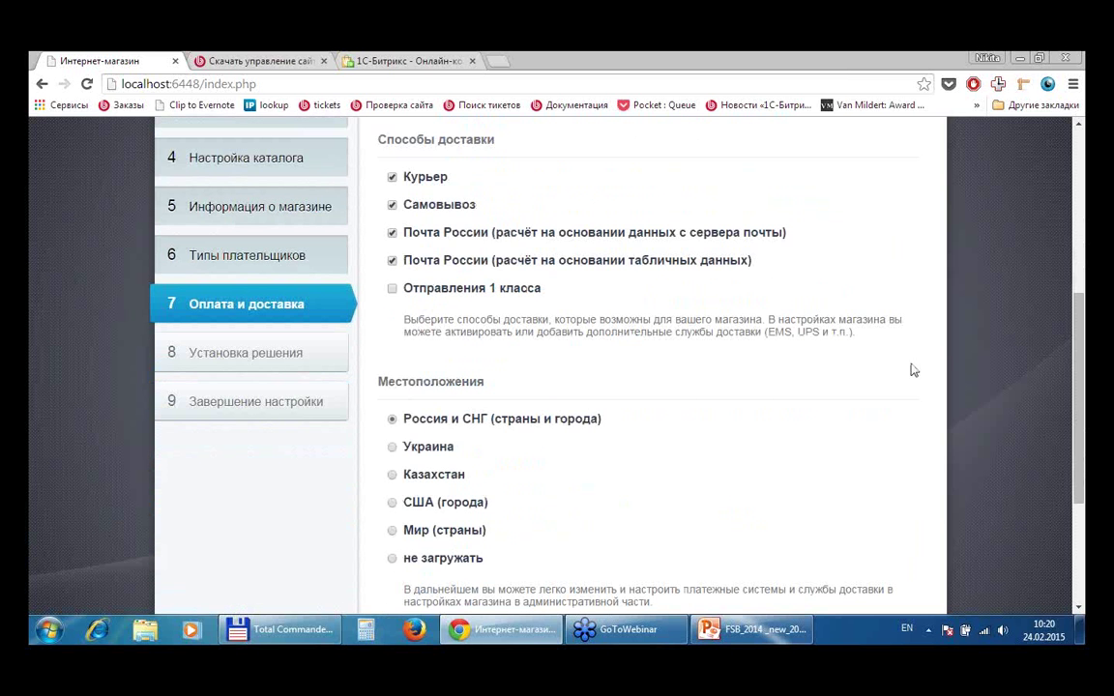
scroll(910, 365, down, 3)
scroll(910, 365, up, 3)
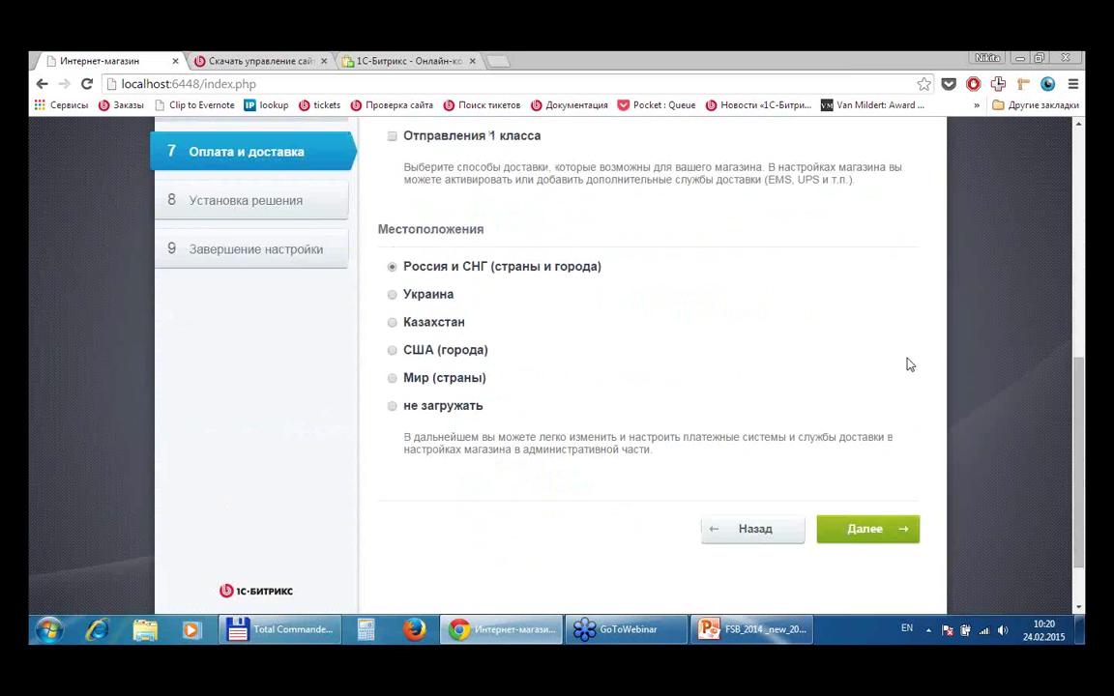
scroll(914, 507, down, 2)
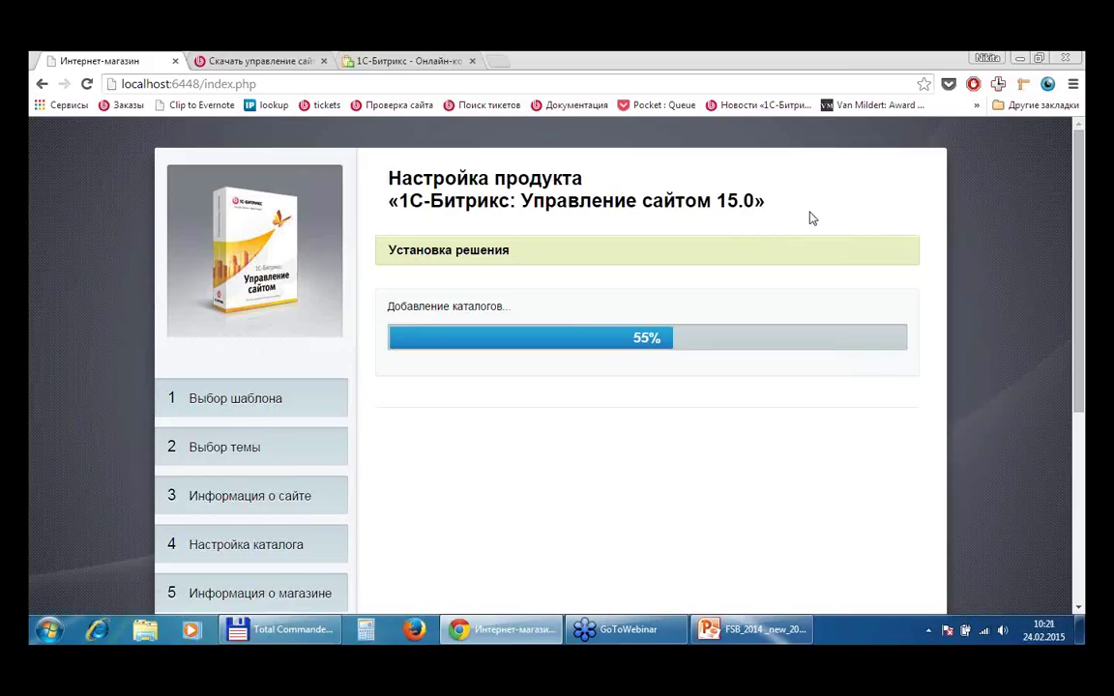
- Select the Мастер управления магазином slide and present it from the current slide, then exit
click(737, 628)
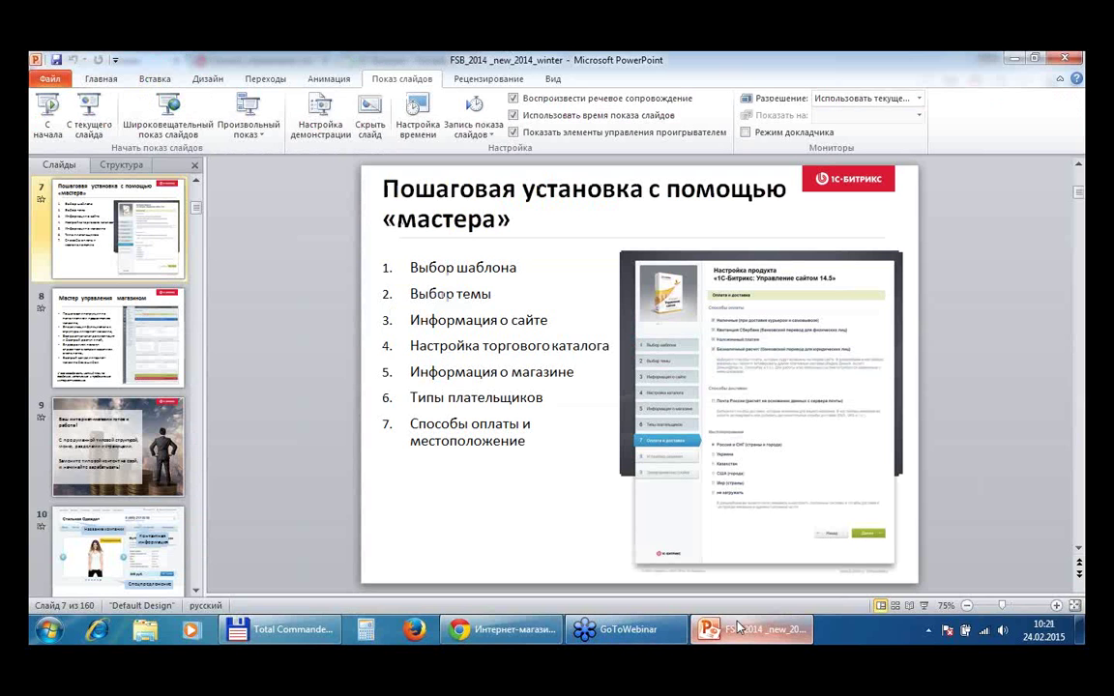
click(160, 328)
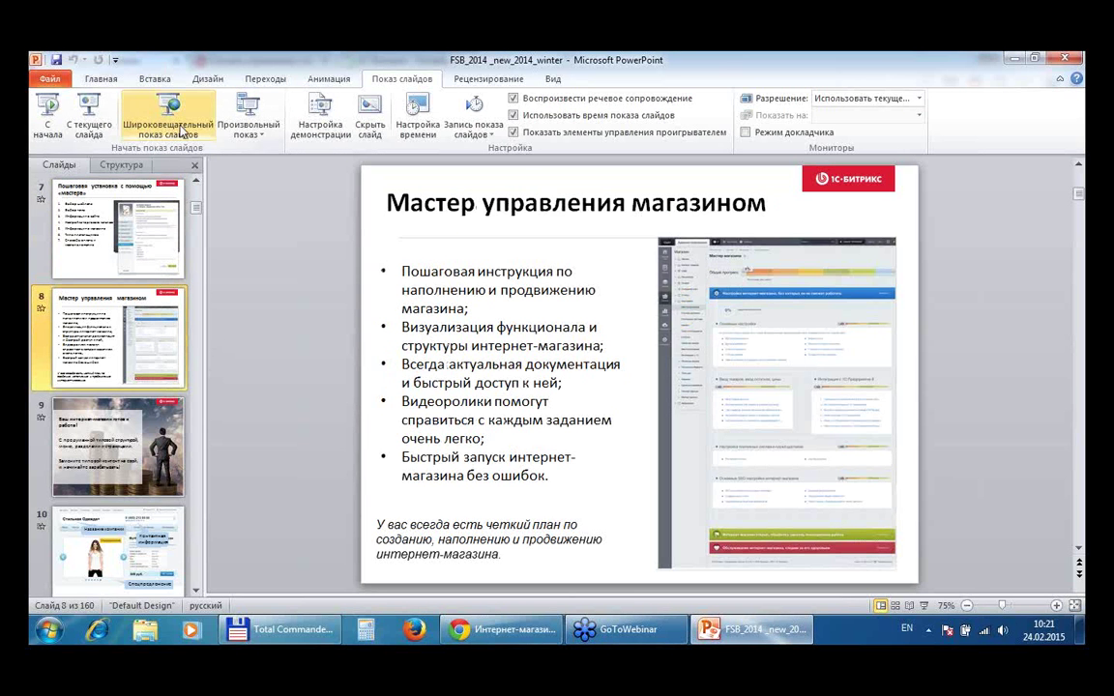
click(46, 108)
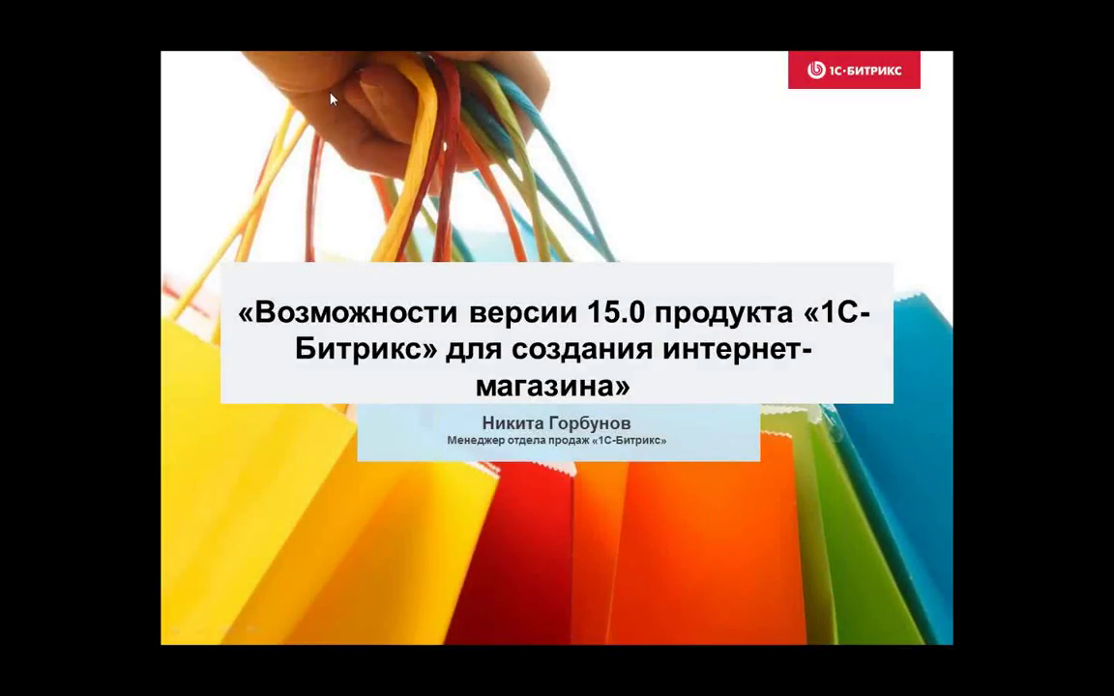
key(Escape)
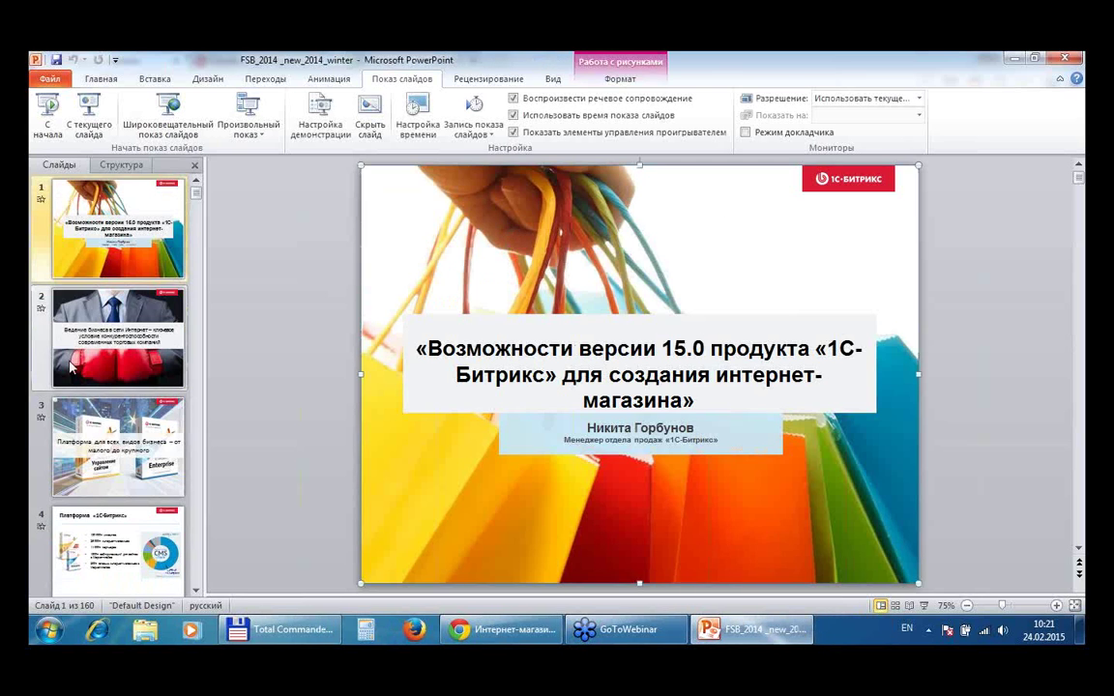
scroll(73, 372, down, 5)
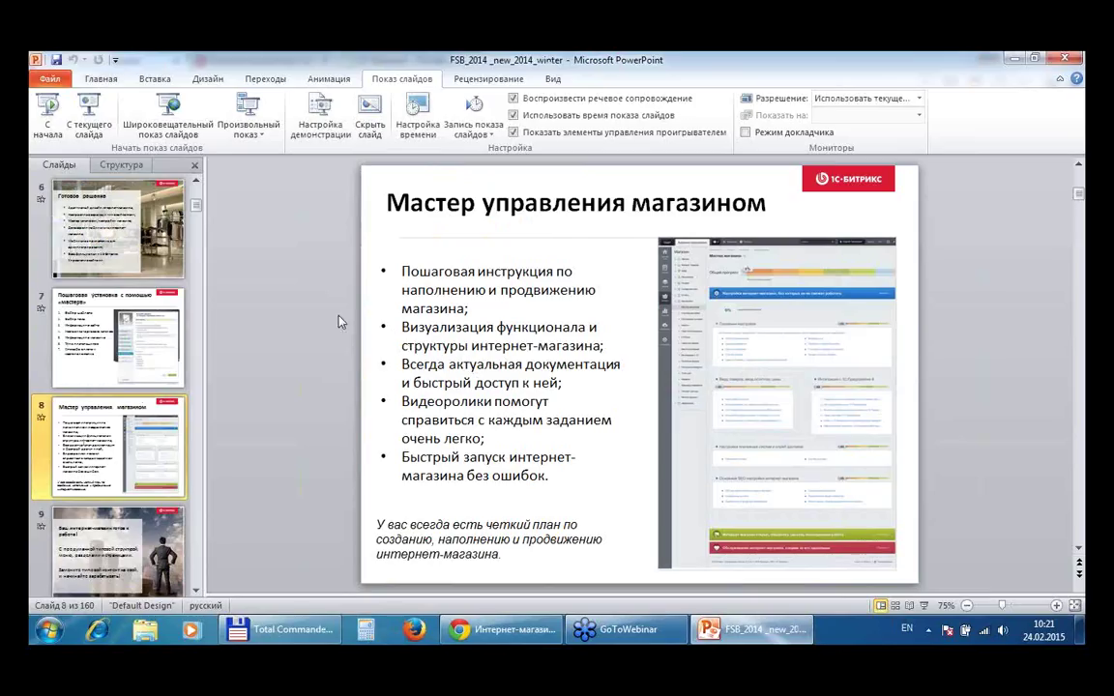
click(88, 118)
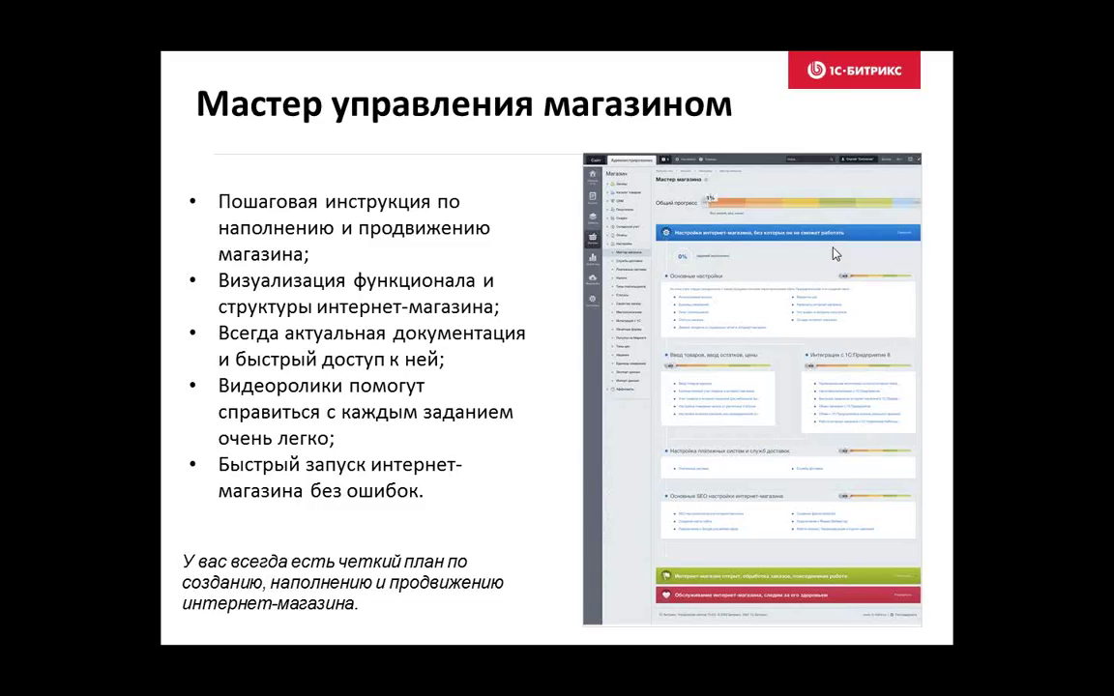
key(Escape)
- Present the store-wizard slide full screen again, then exit and return to the browser installer
click(535, 630)
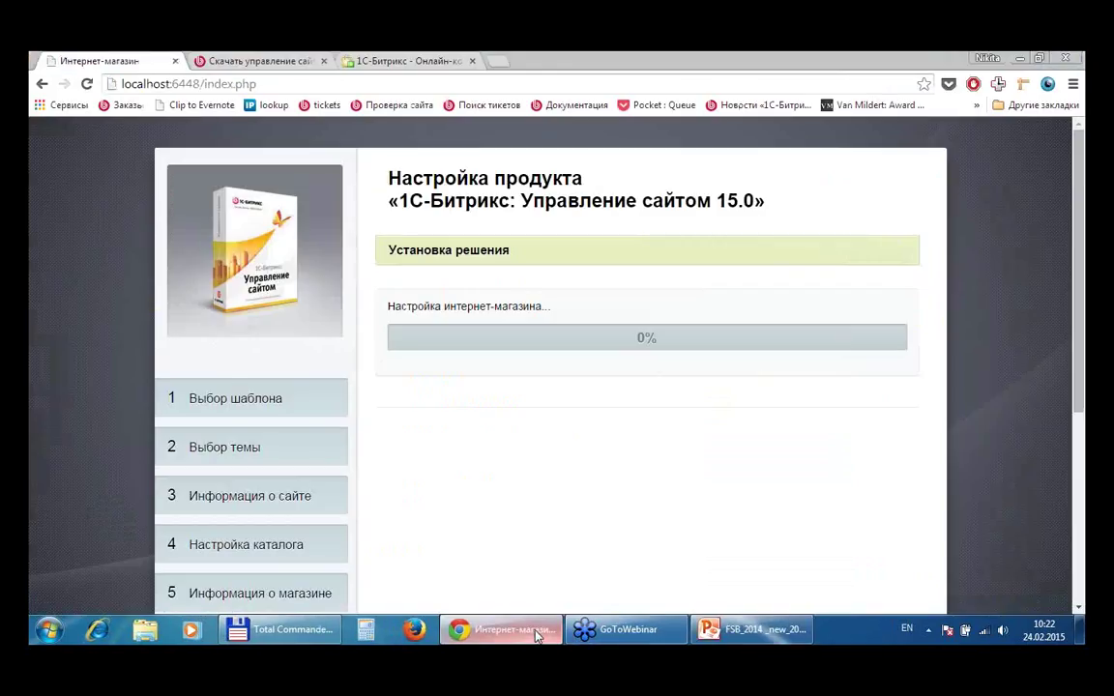
click(764, 631)
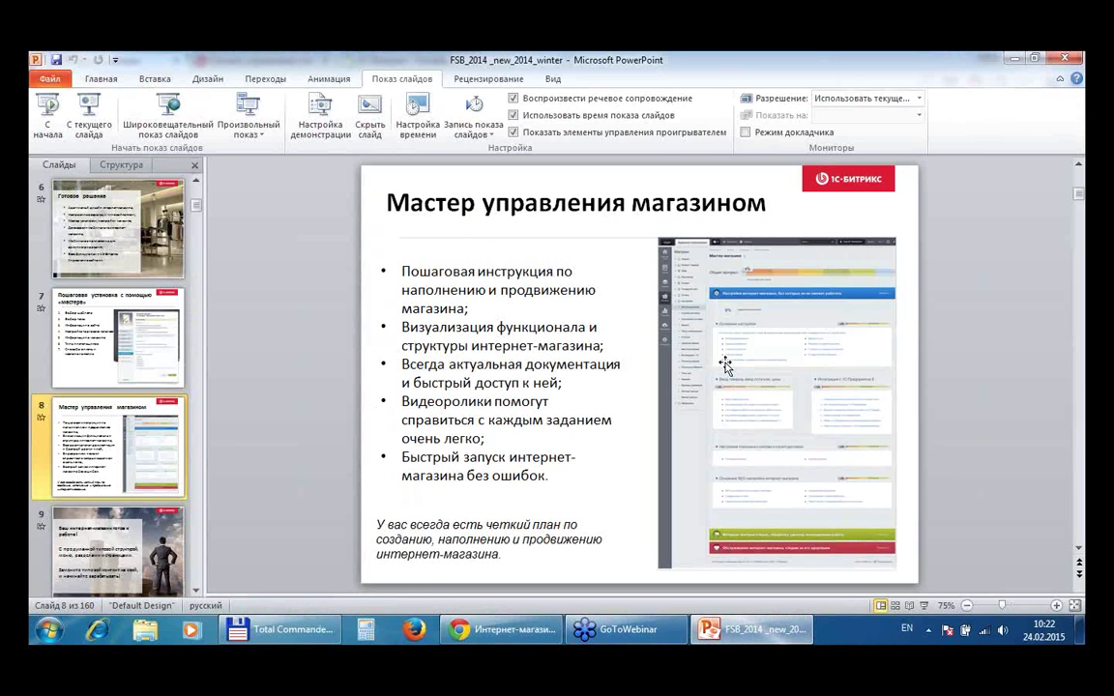
click(91, 124)
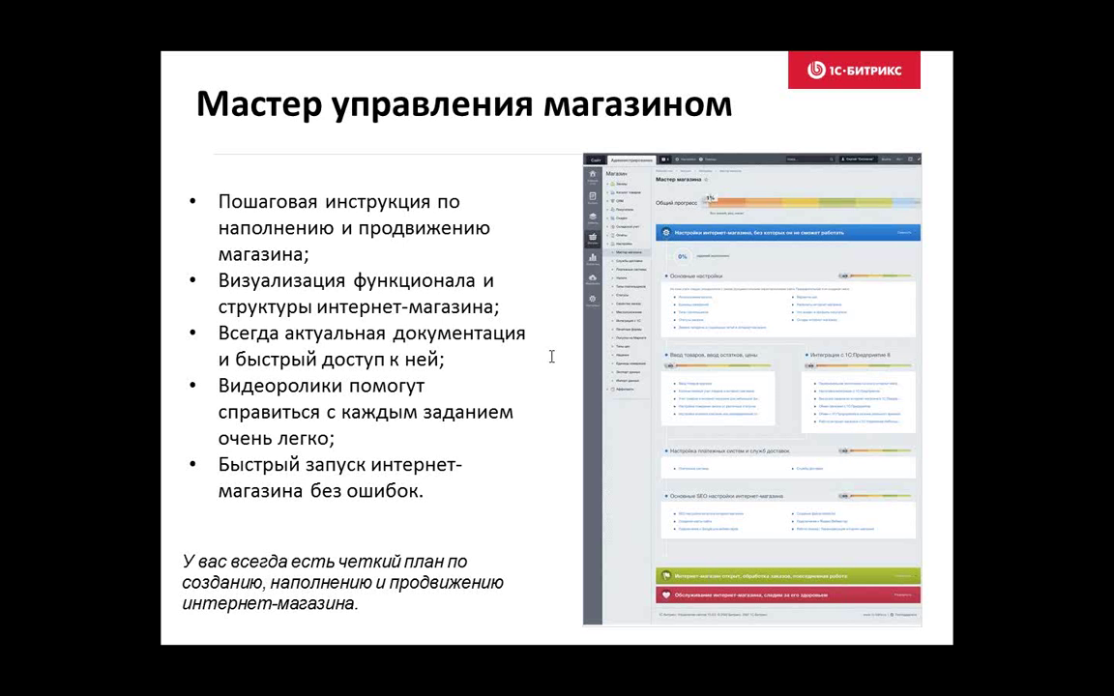
key(Escape)
key(alt+Tab)
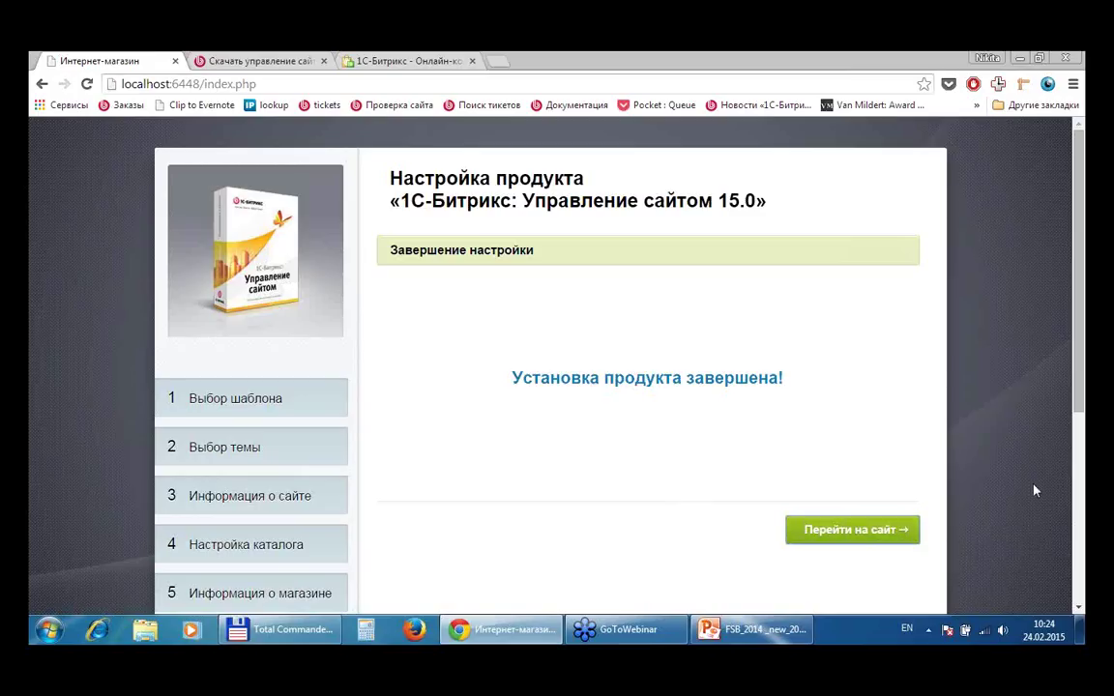
- Glance at the 1C-Bitrix download tab and return to the installation-complete page
scroll(1033, 491, down, 3)
scroll(1031, 491, up, 3)
click(290, 60)
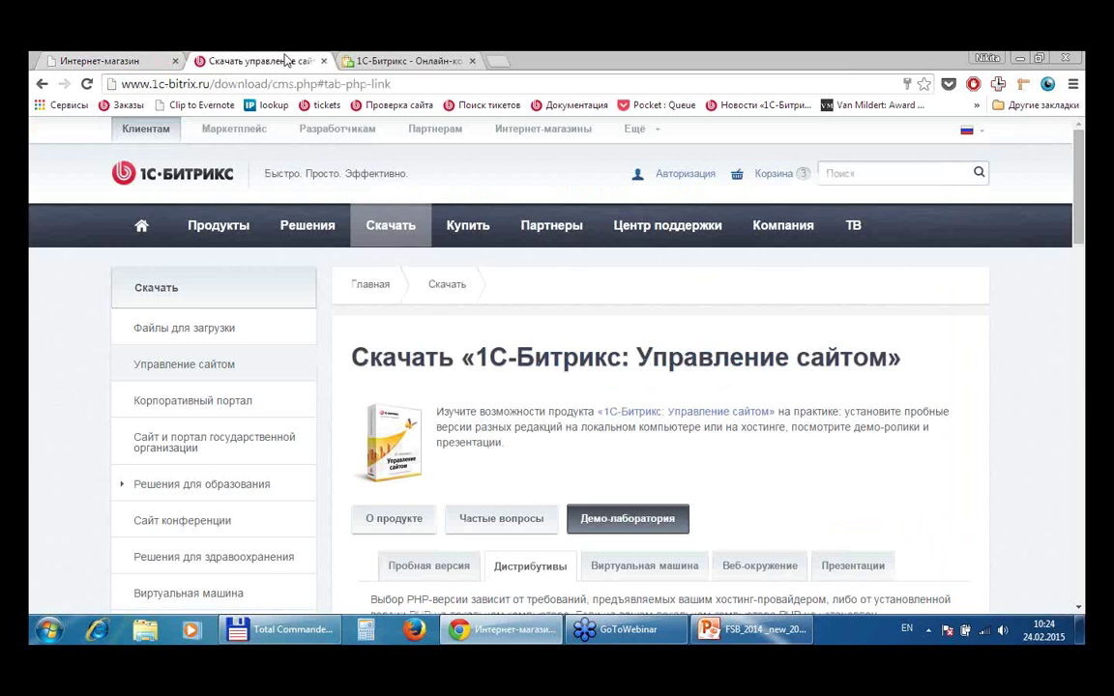
click(147, 60)
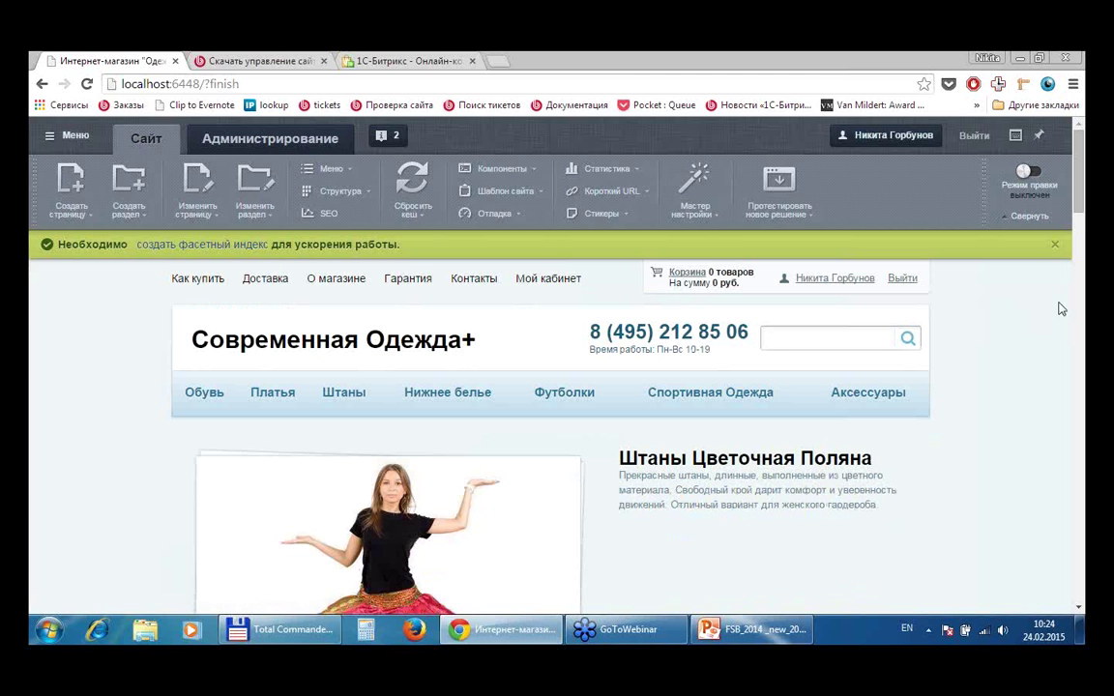
click(1055, 245)
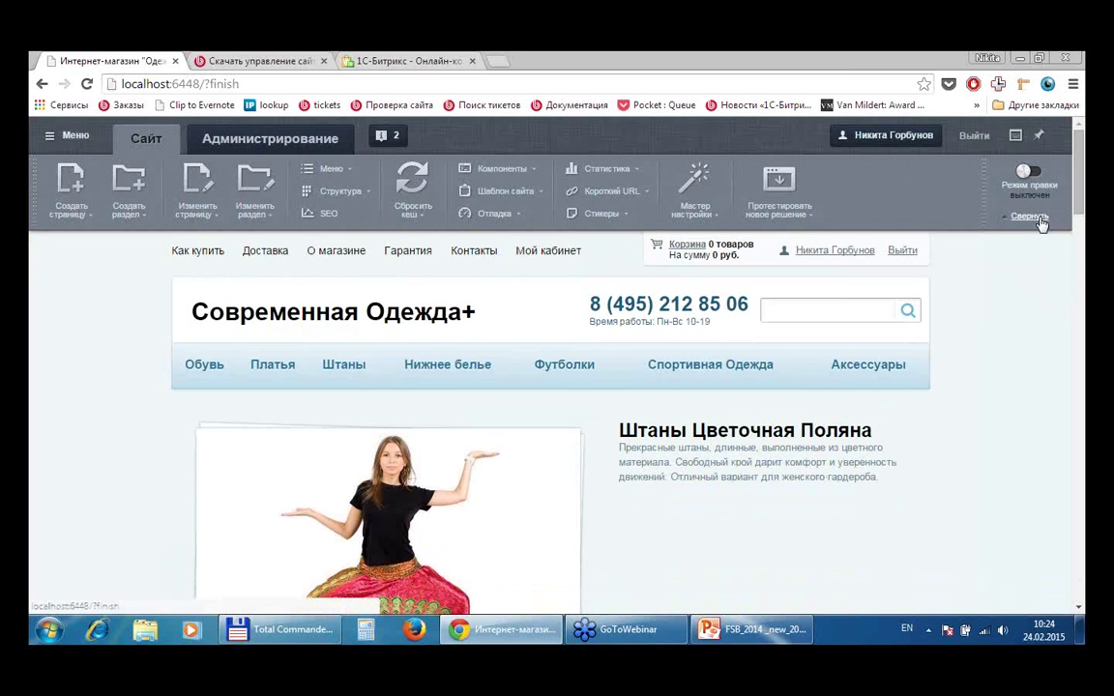
click(1033, 218)
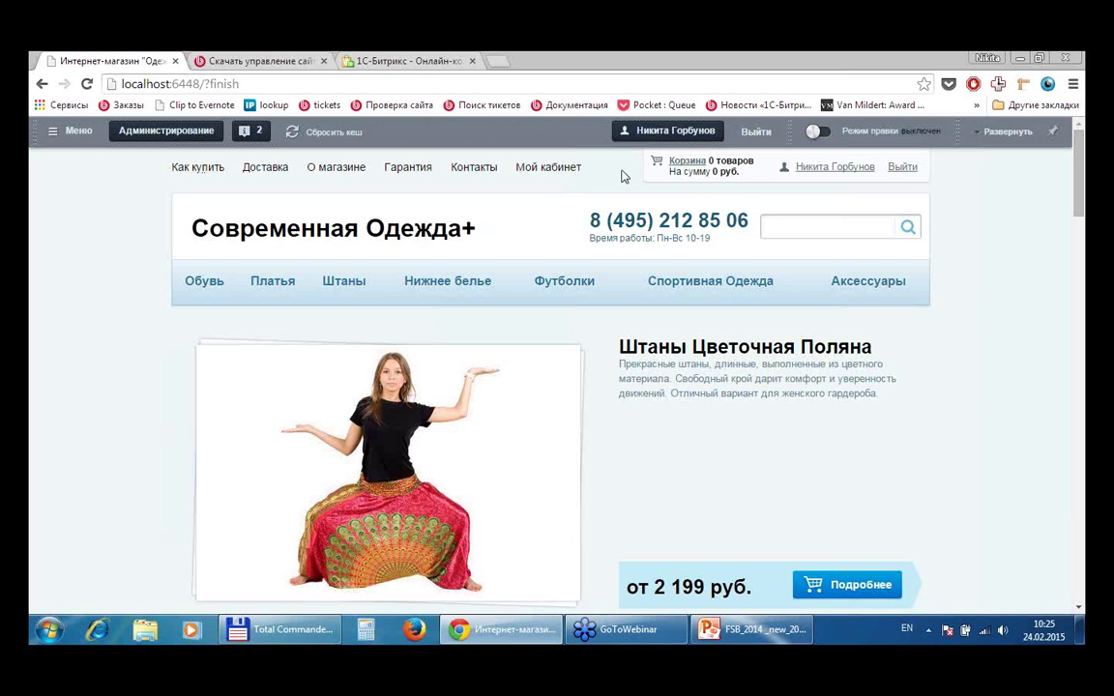
scroll(1081, 163, down, 1)
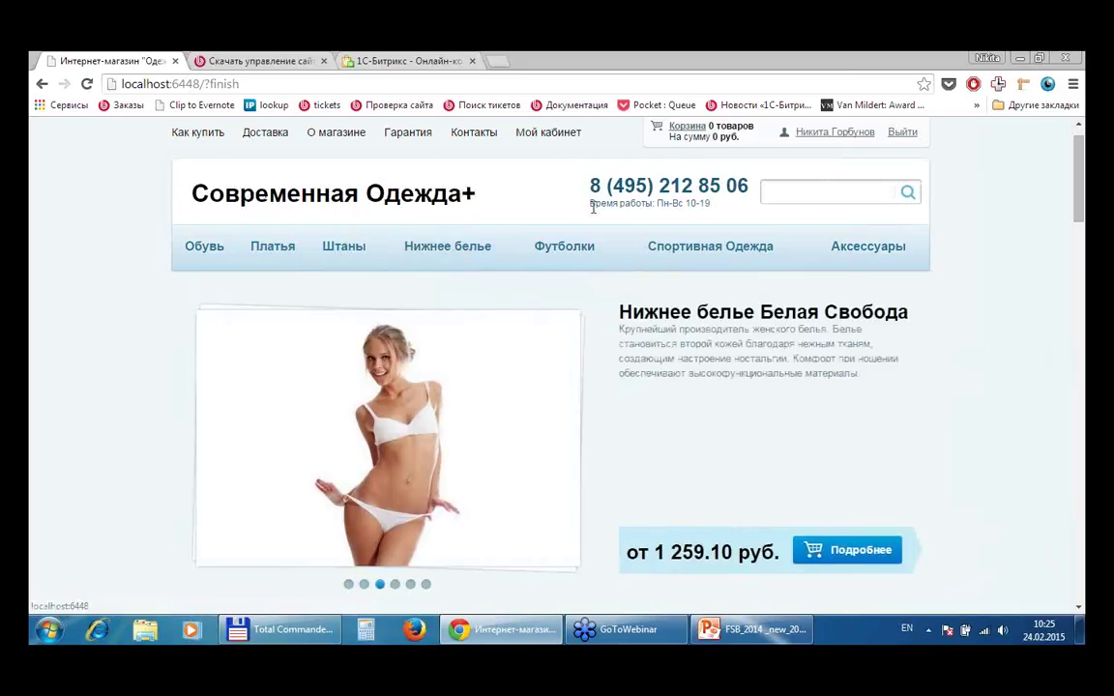
- Search the storefront for 'штаны' in Russian layout and review the three suggested trousers
click(810, 194)
key(alt+shift)
text(штаны)
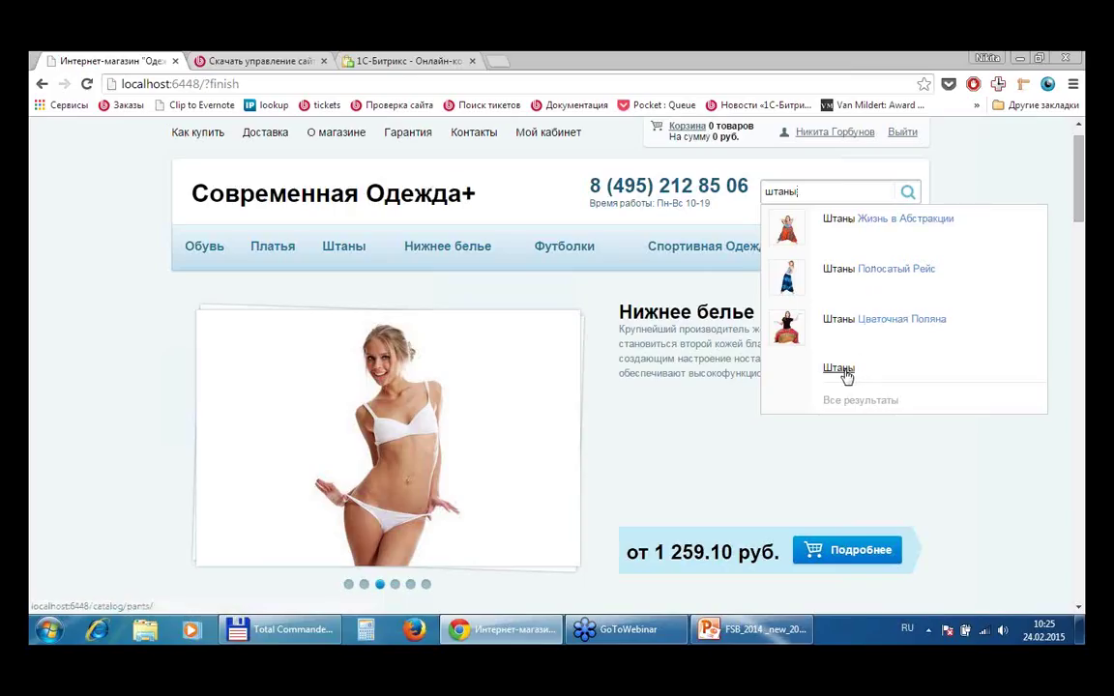
click(986, 447)
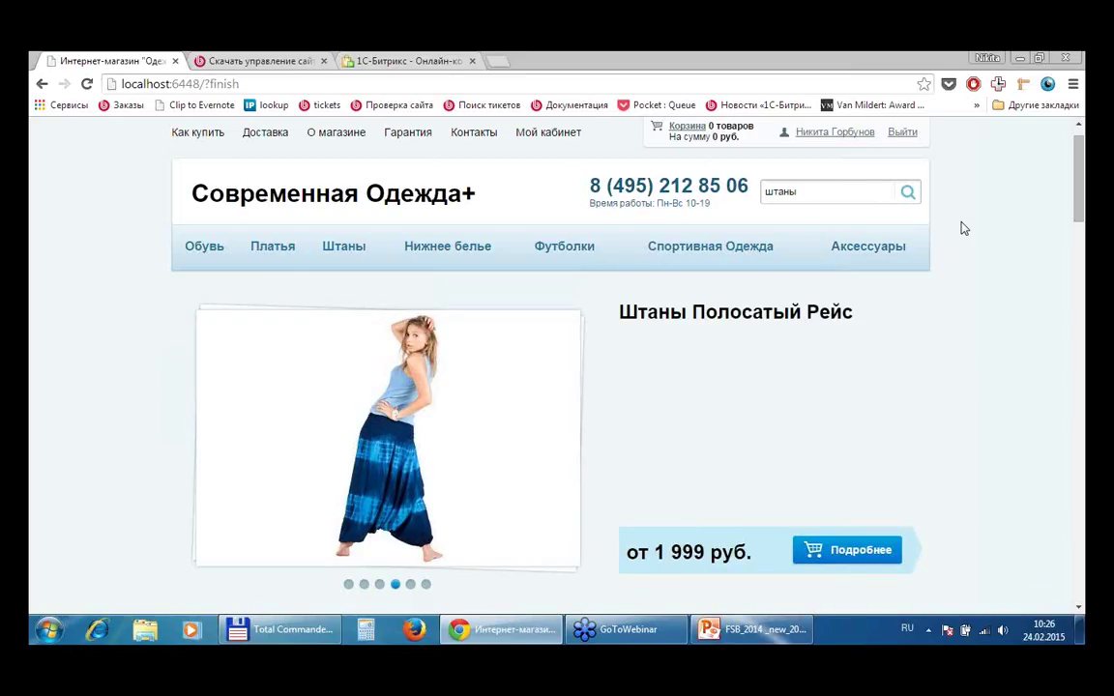
click(821, 189)
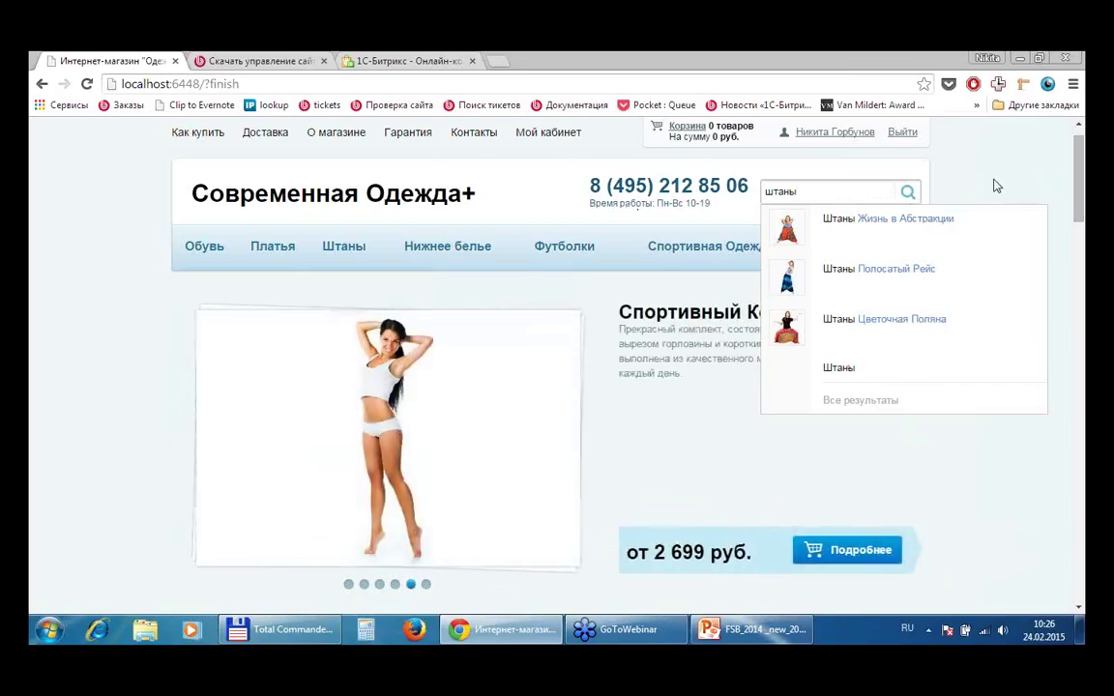
click(995, 186)
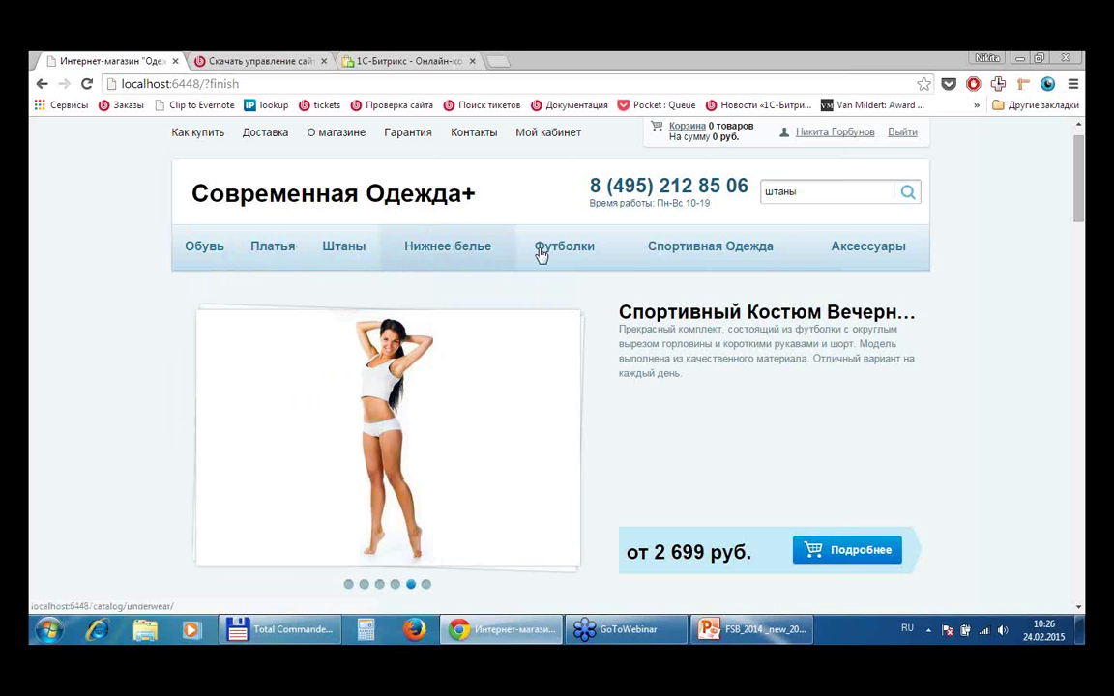
mouse_move(201, 251)
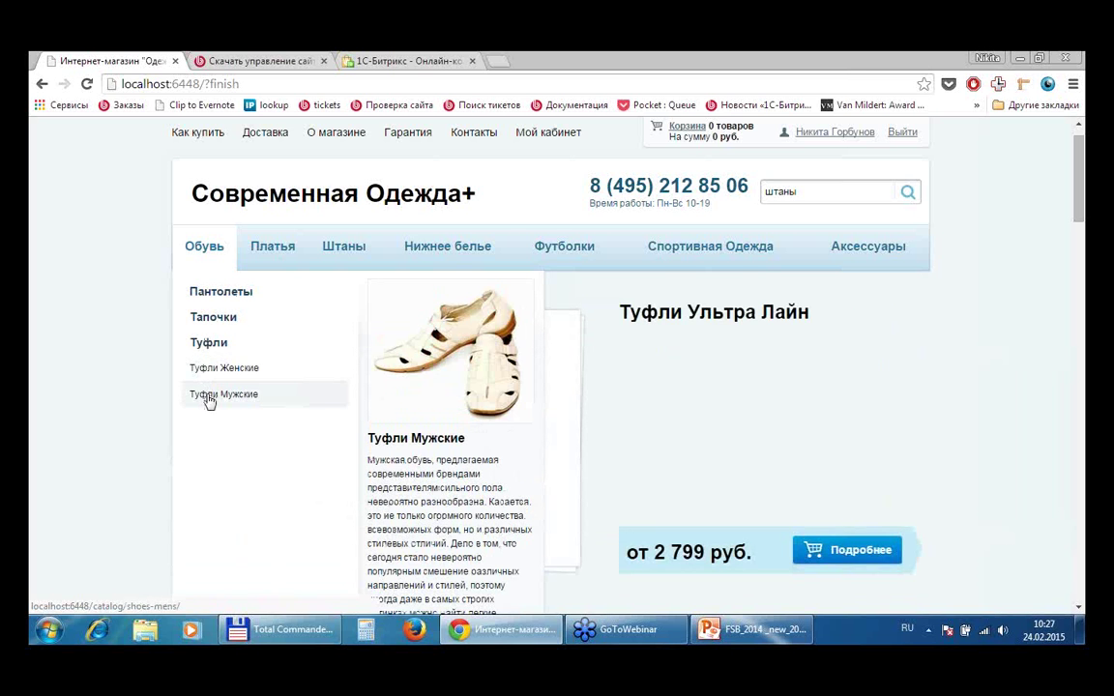
mouse_move(912, 256)
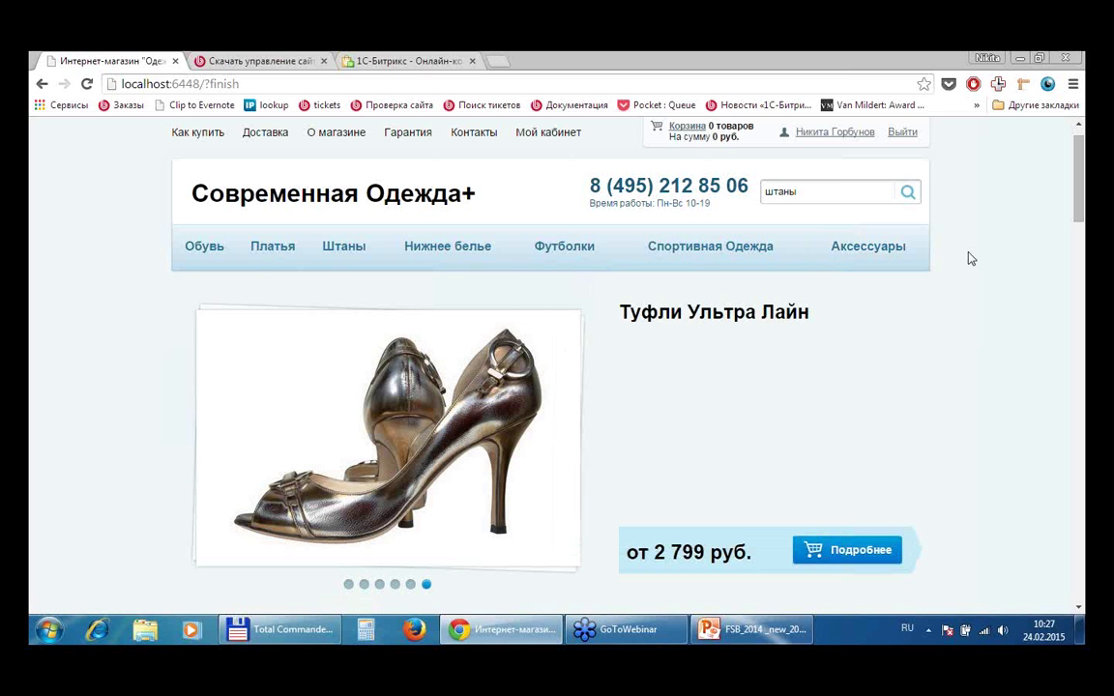
- Cycle the homepage banner through its product slides, ending on Штаны Цветочная Поляна from 2 199 руб
mouse_move(663, 254)
scroll(1019, 224, down, 1)
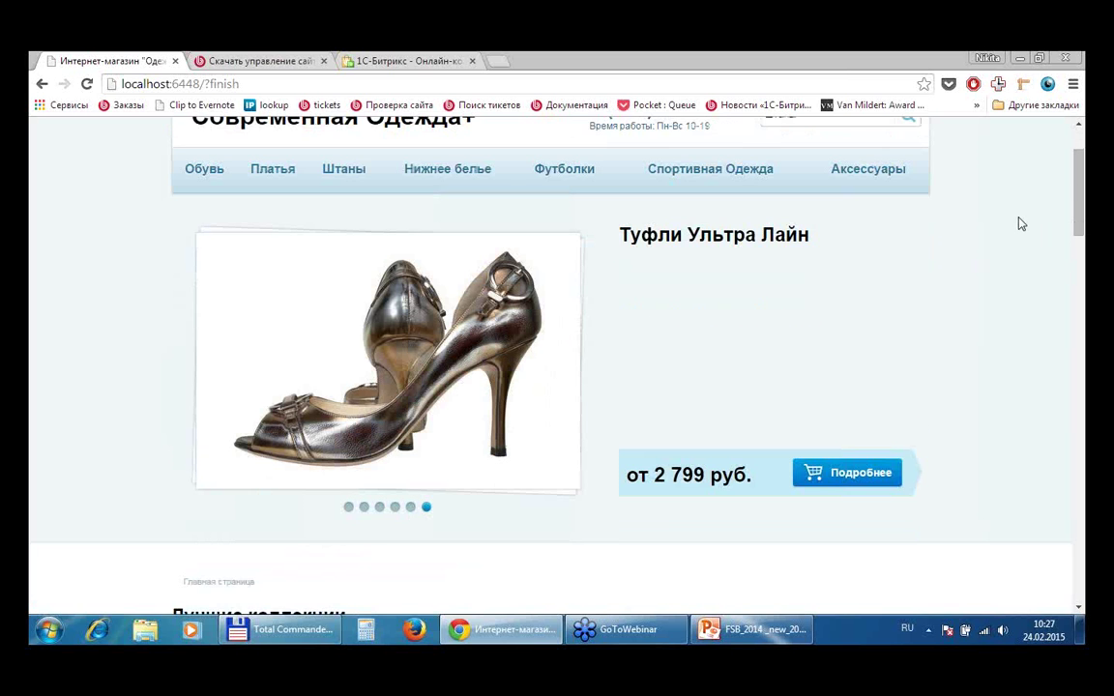
click(909, 379)
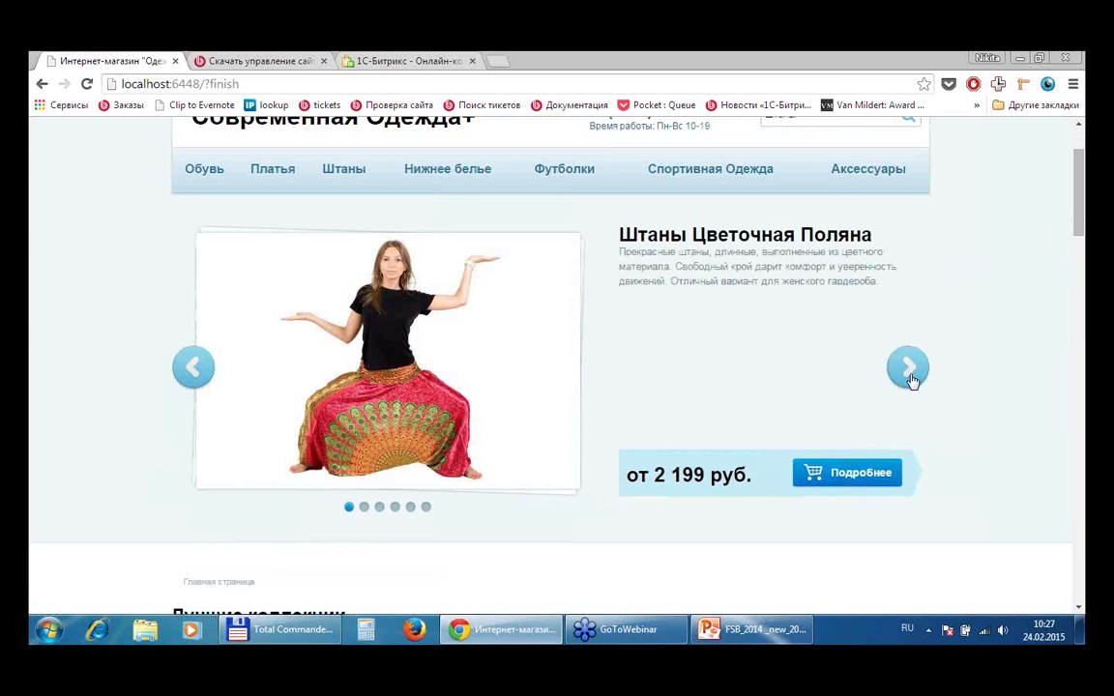
click(910, 379)
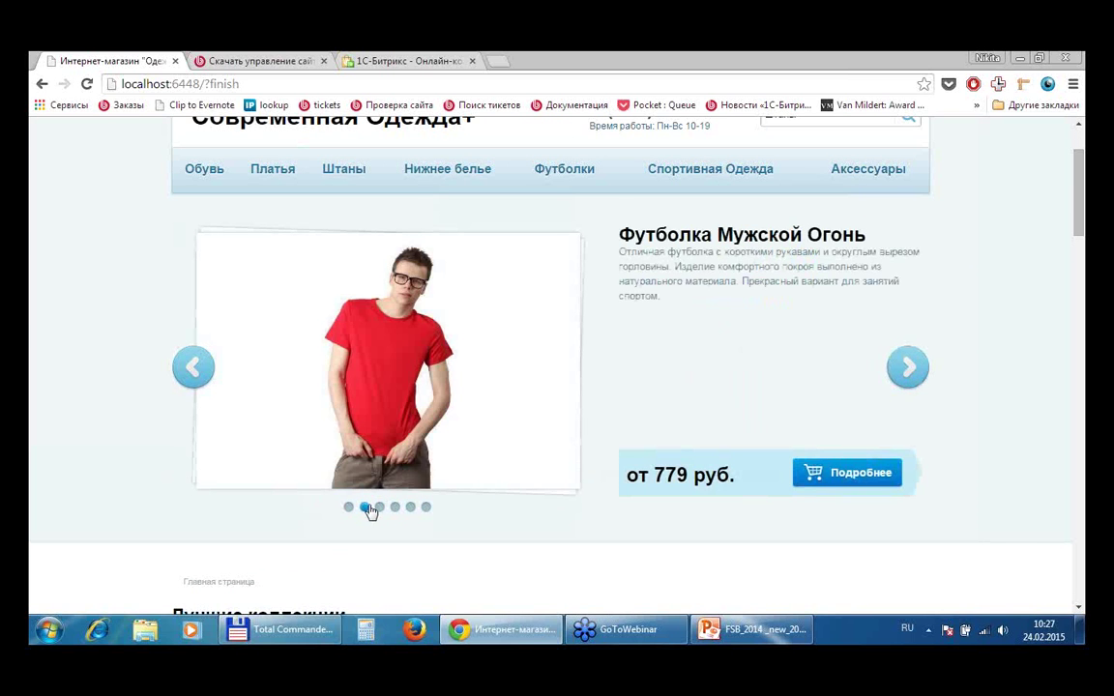
click(379, 507)
click(393, 512)
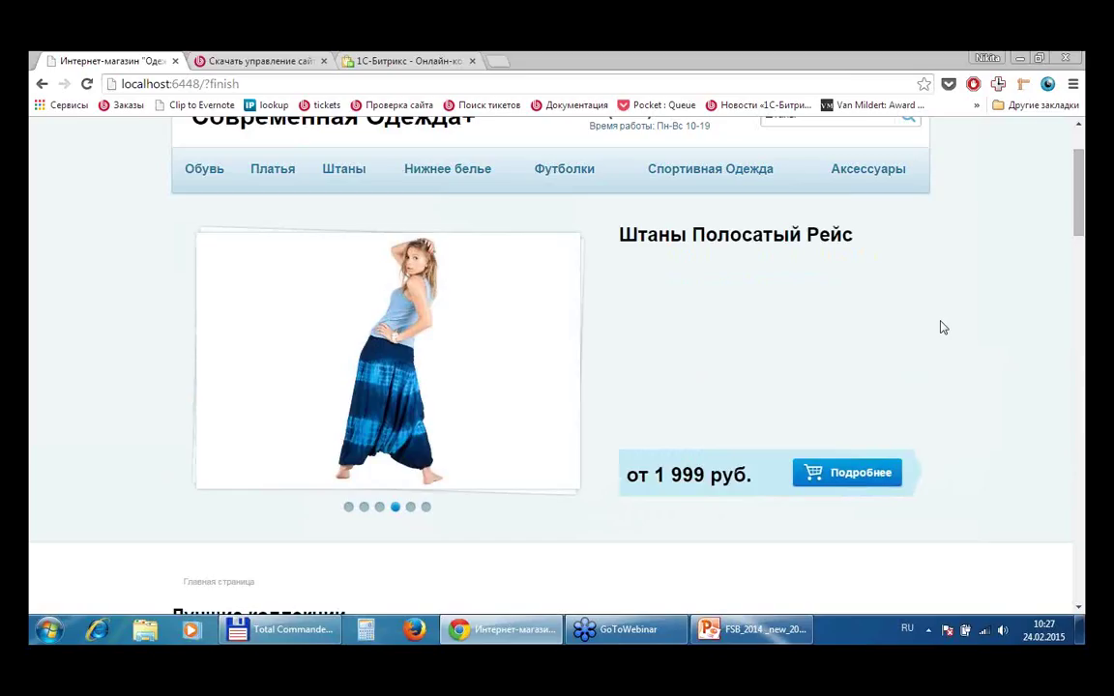
click(410, 509)
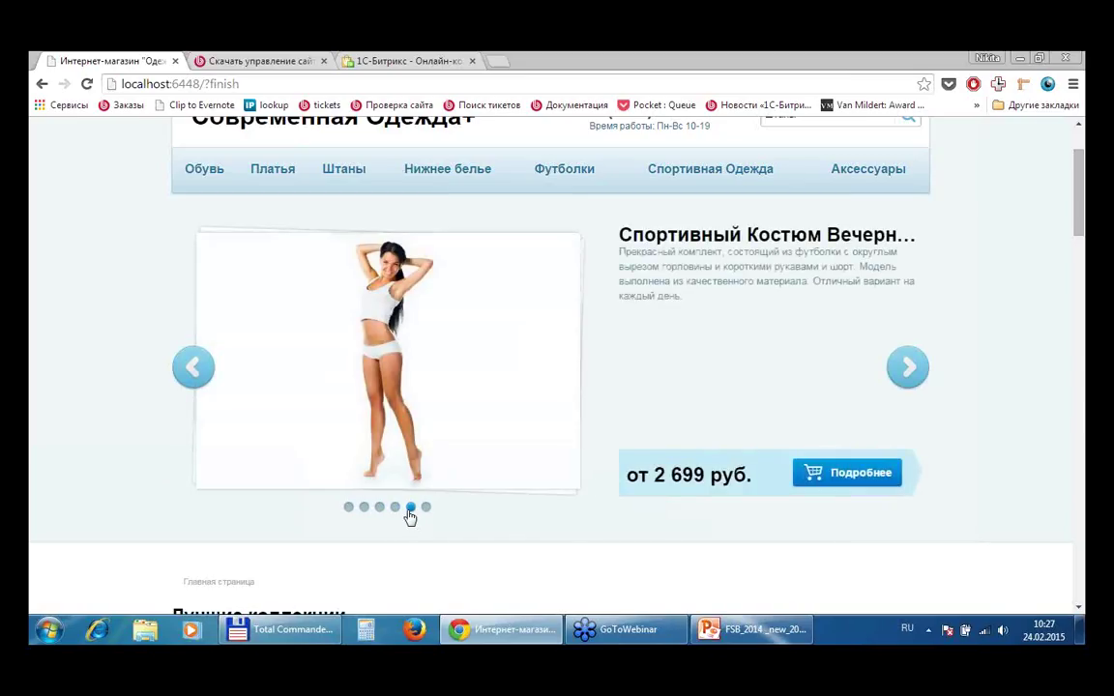
scroll(986, 242, down, 1)
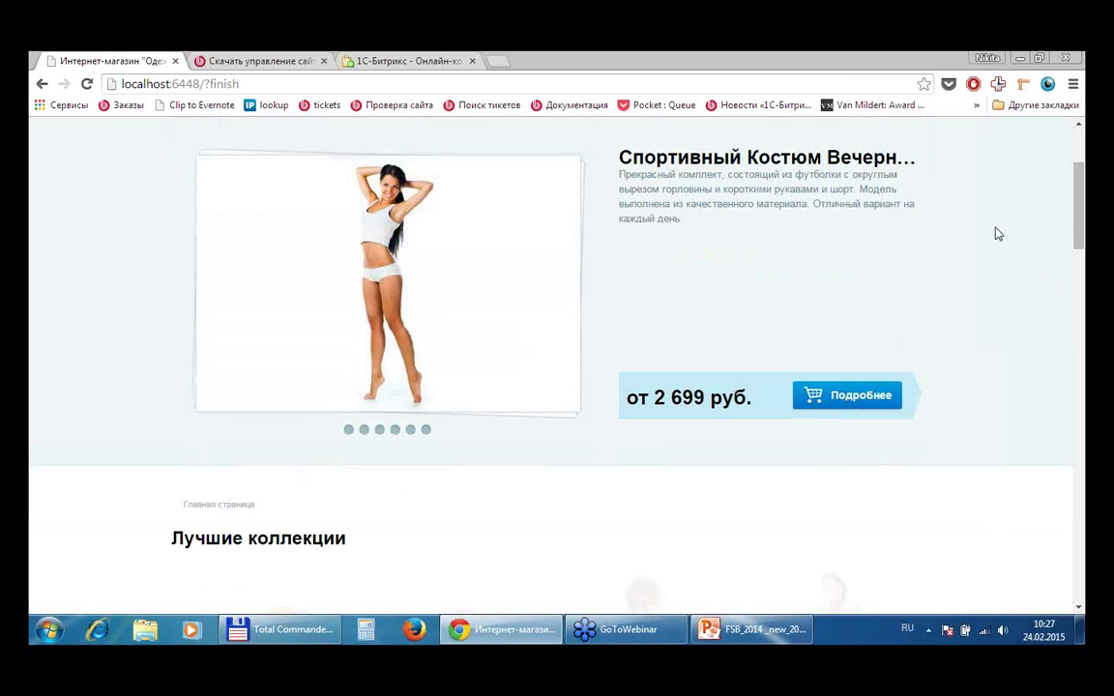
click(910, 288)
click(914, 290)
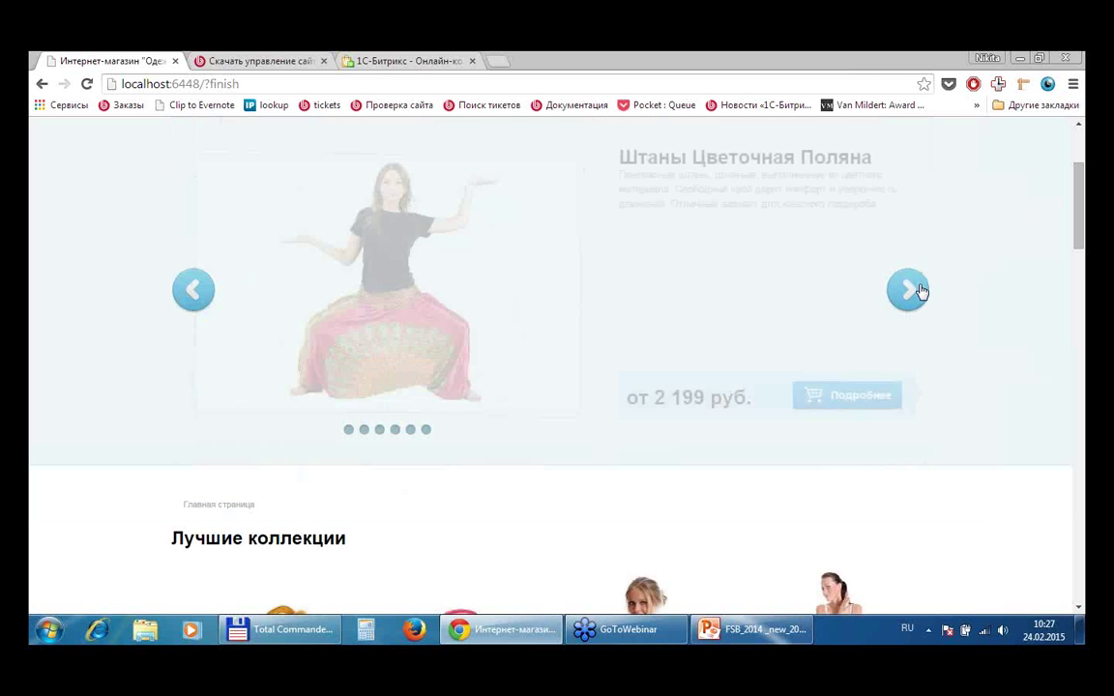
- Scroll to Лучшие коллекции and page its carousel to the next set of products
scroll(976, 286, down, 3)
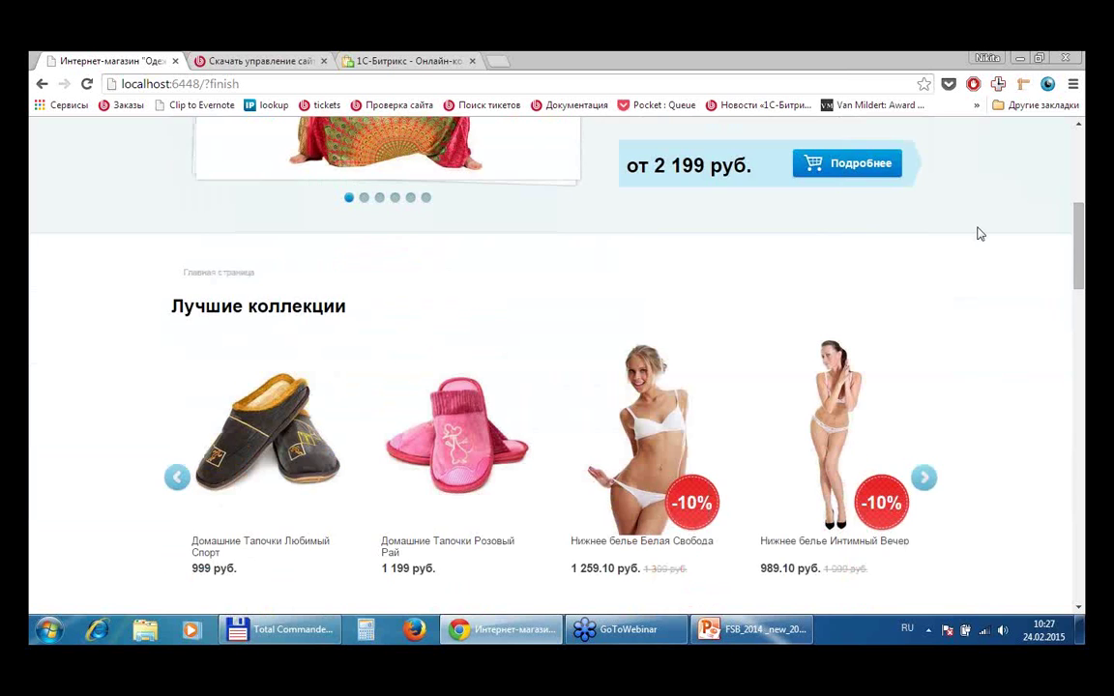
scroll(976, 233, down, 1)
scroll(980, 234, down, 6)
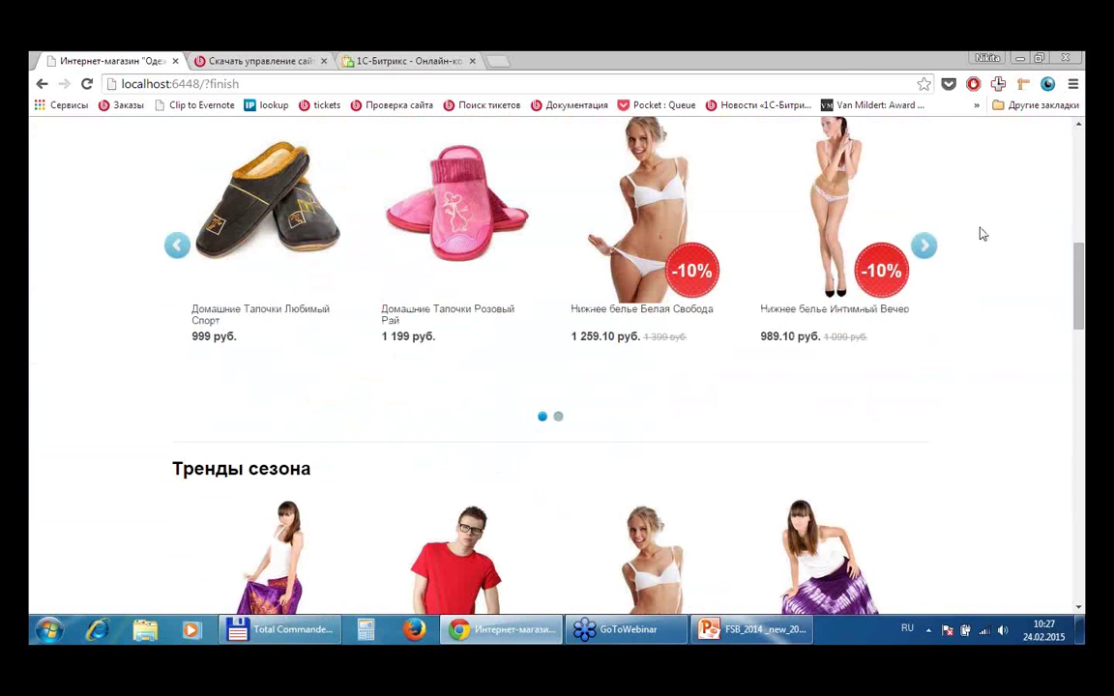
scroll(981, 235, up, 7)
scroll(983, 235, down, 1)
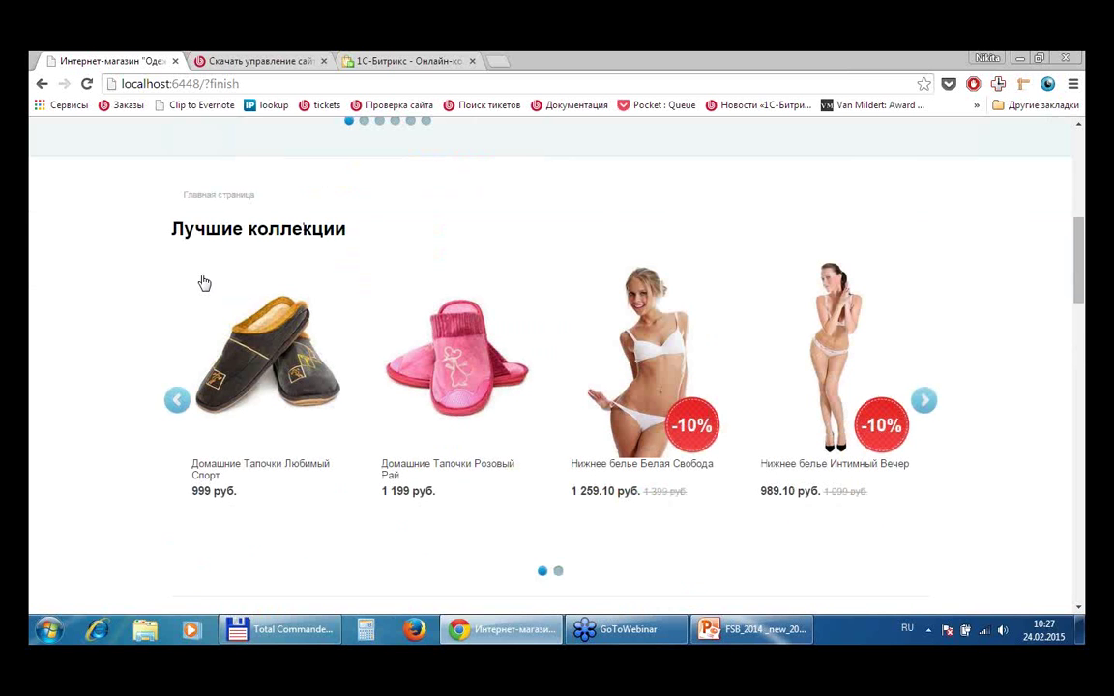
click(926, 403)
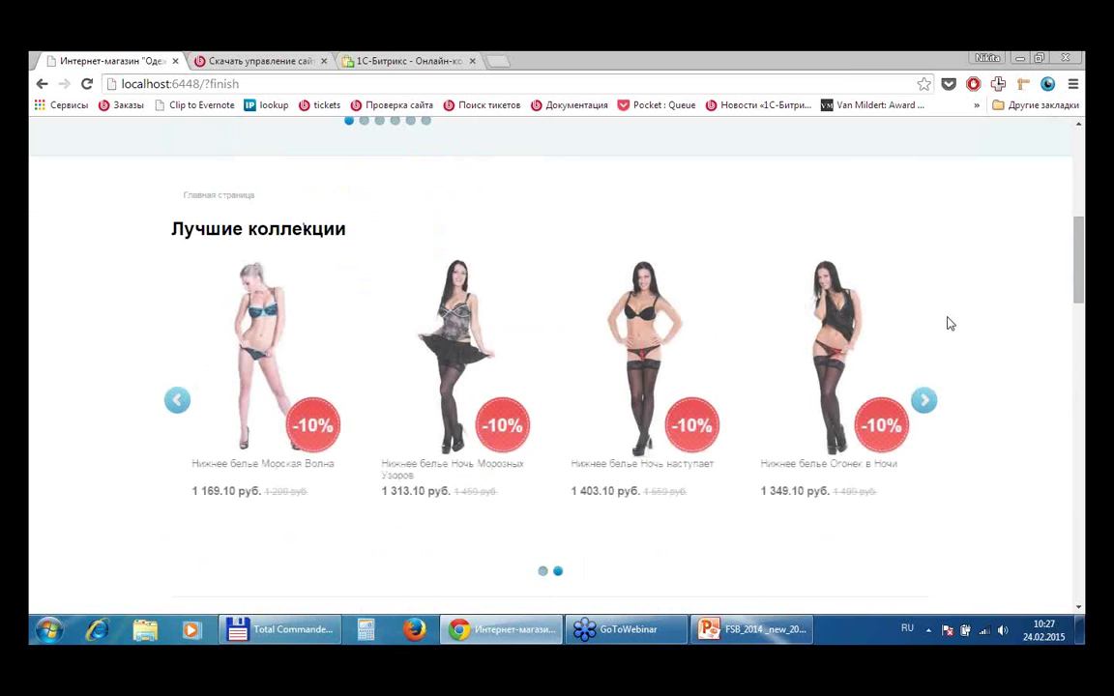
scroll(947, 323, down, 1)
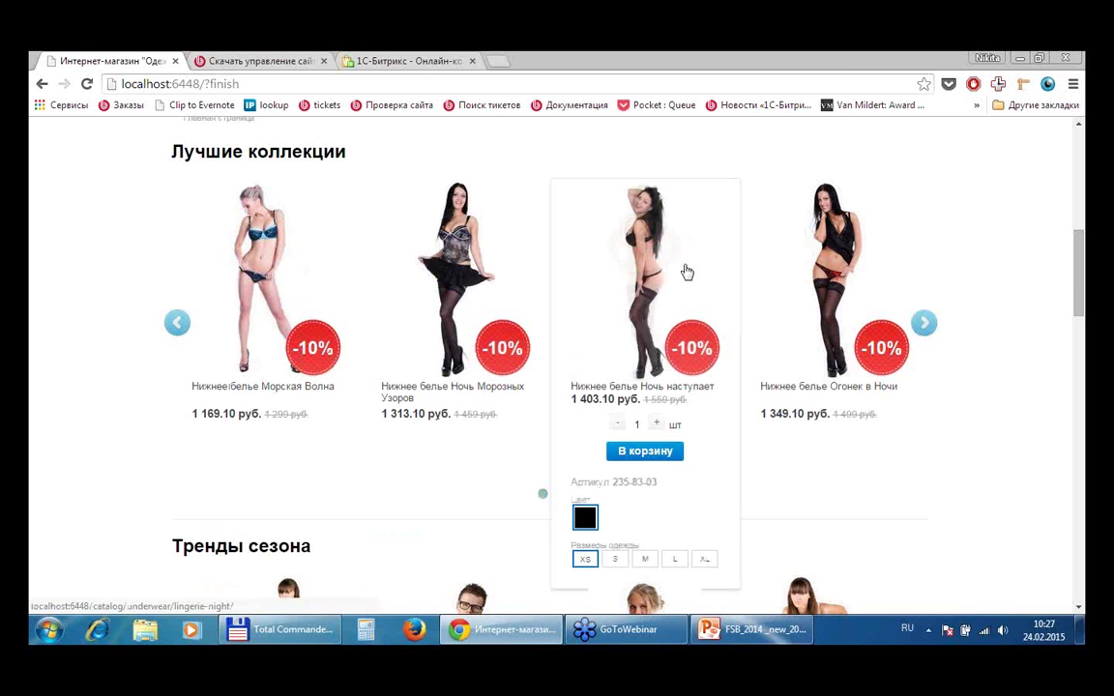
scroll(905, 273, down, 3)
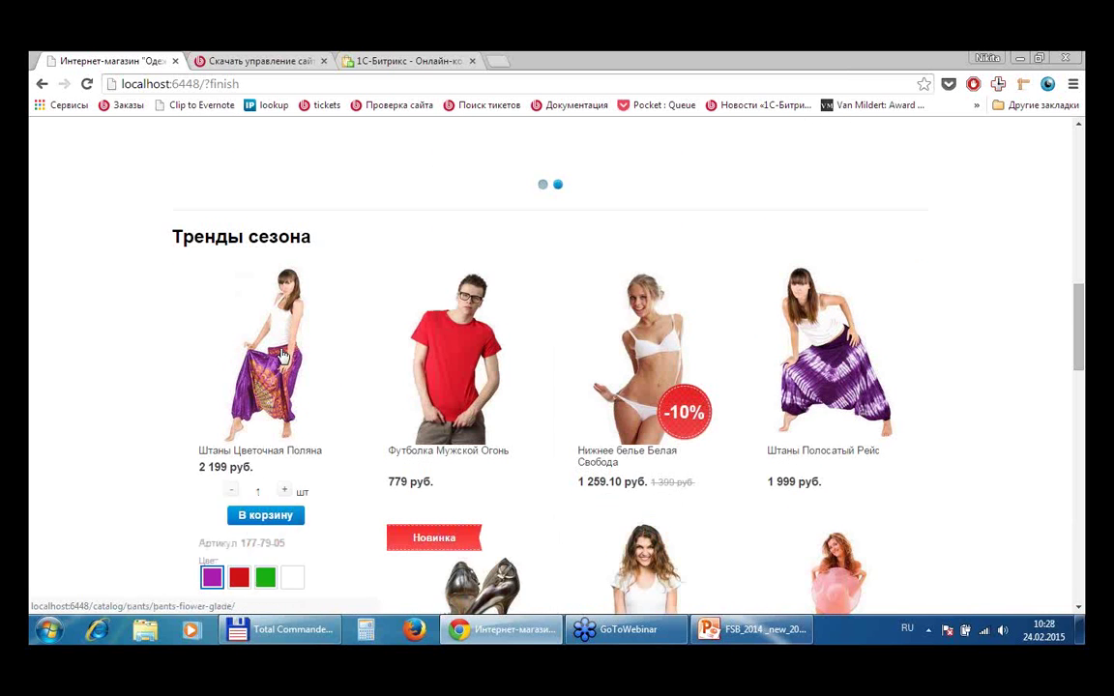
- Switch Штаны Цветочная Поляна to red, green and white, back to purple, then scroll to Лидеры продаж
scroll(105, 316, down, 3)
scroll(265, 292, up, 2)
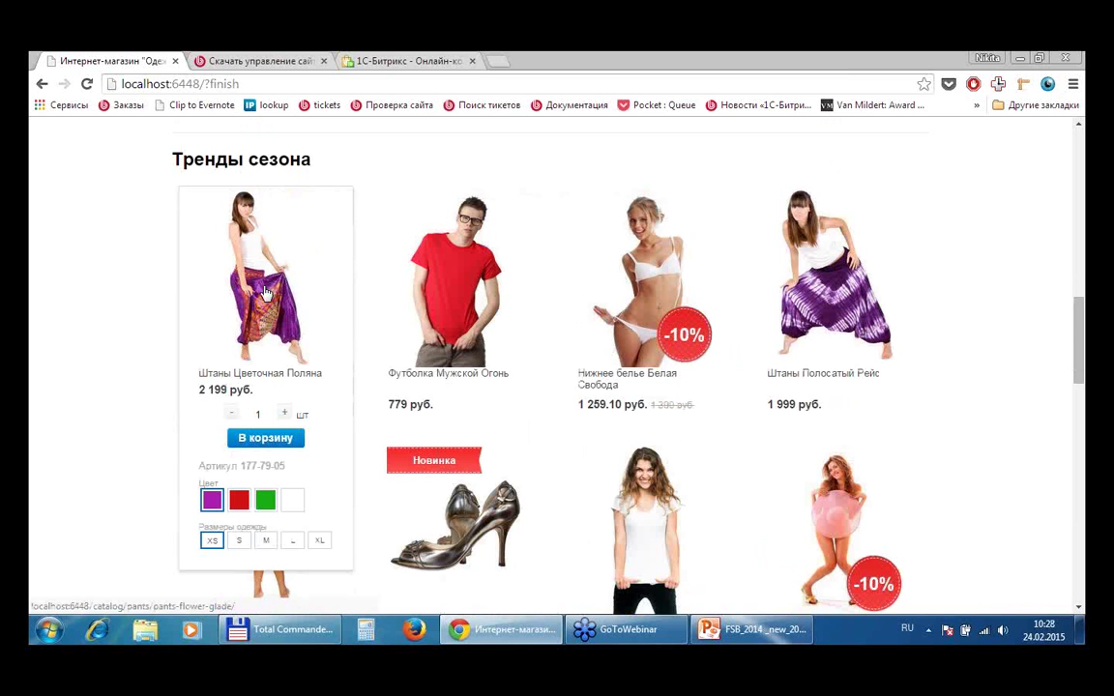
click(238, 499)
click(269, 502)
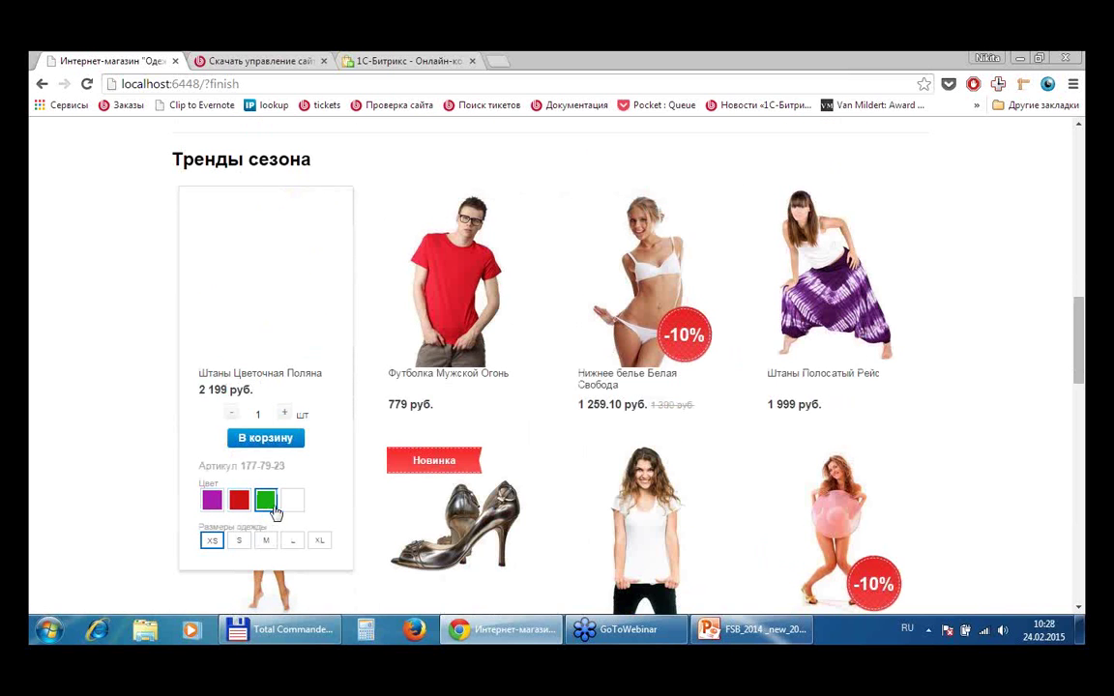
click(292, 499)
click(239, 499)
click(212, 500)
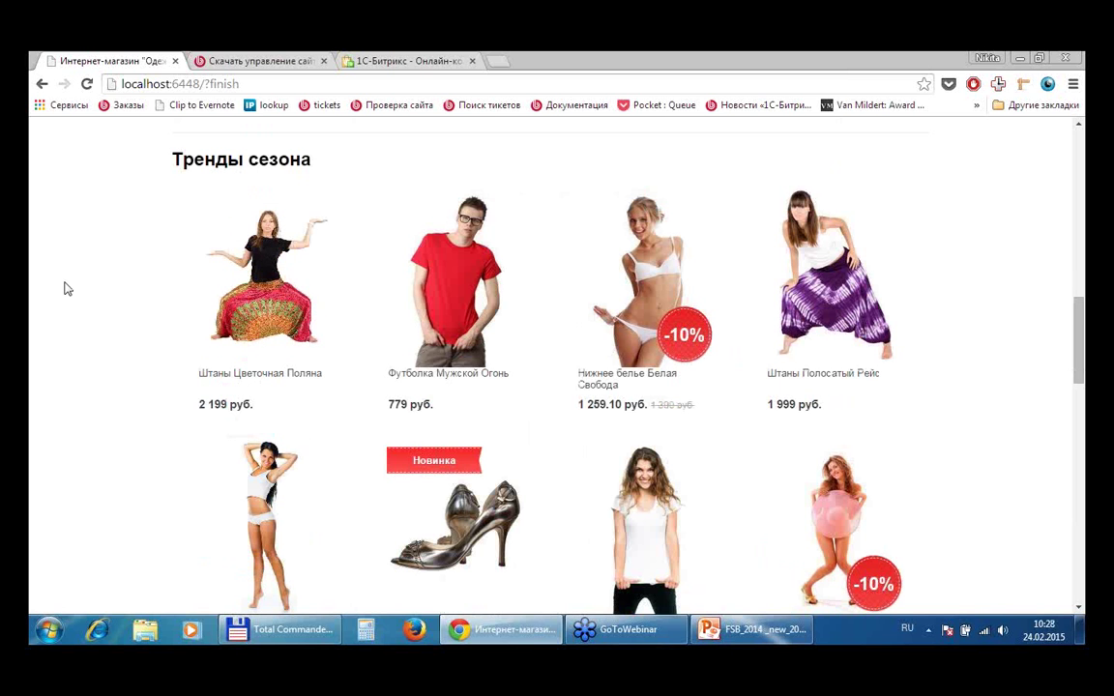
scroll(65, 288, down, 3)
scroll(68, 263, up, 3)
scroll(67, 263, down, 5)
scroll(67, 262, down, 3)
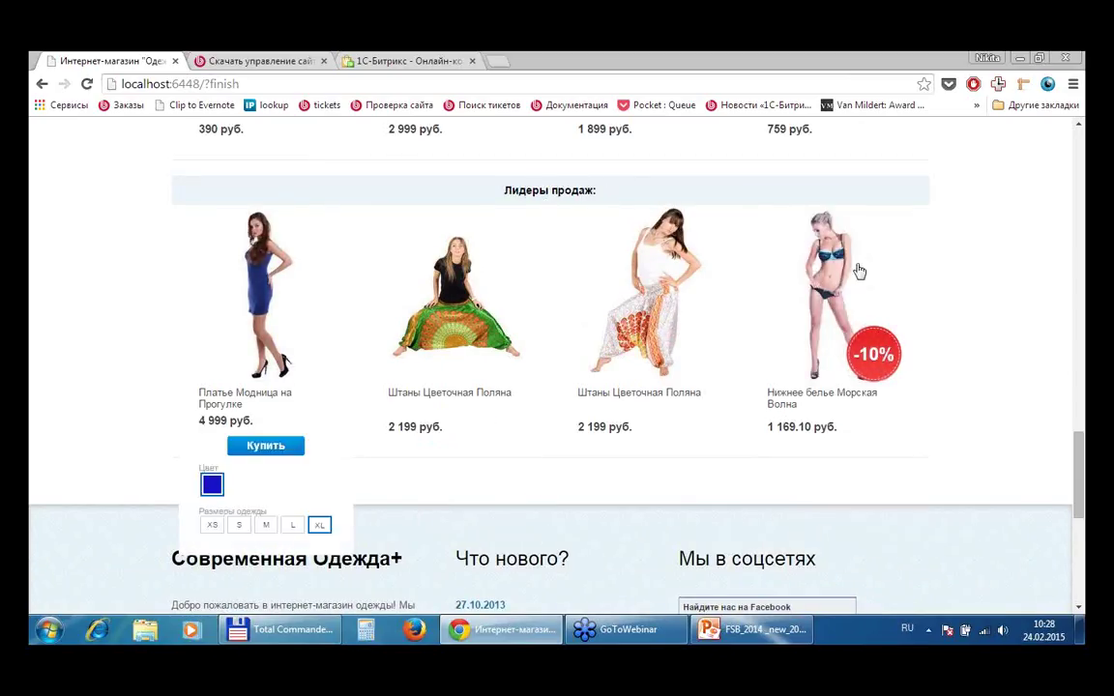
scroll(962, 290, down, 3)
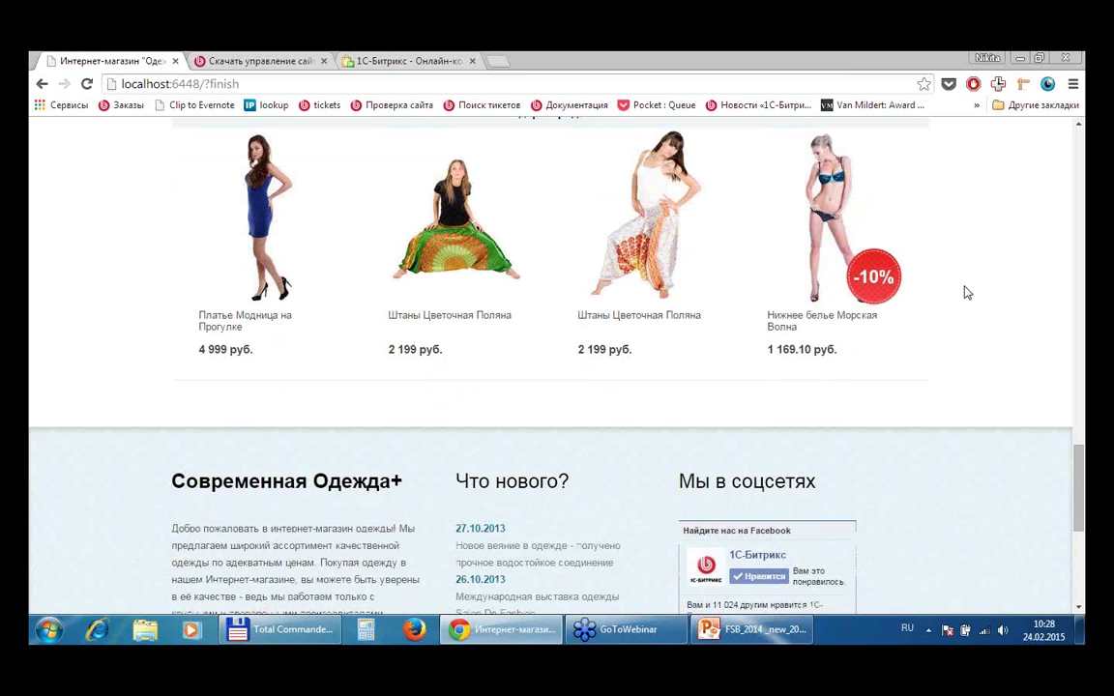
scroll(968, 292, down, 2)
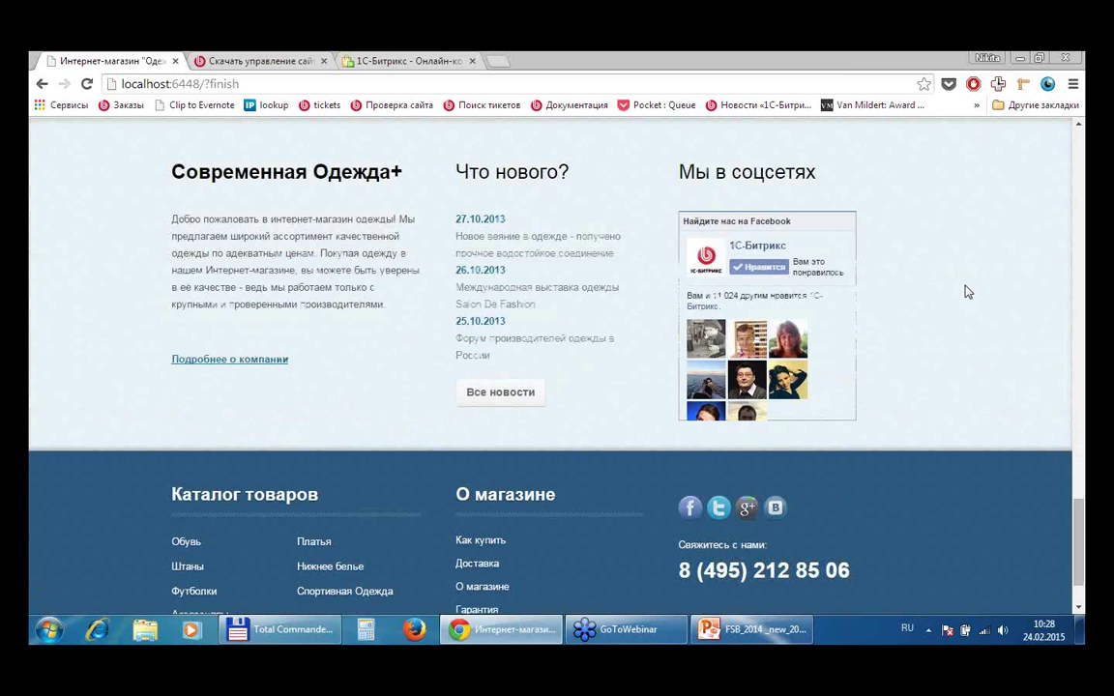
scroll(967, 292, up, 1)
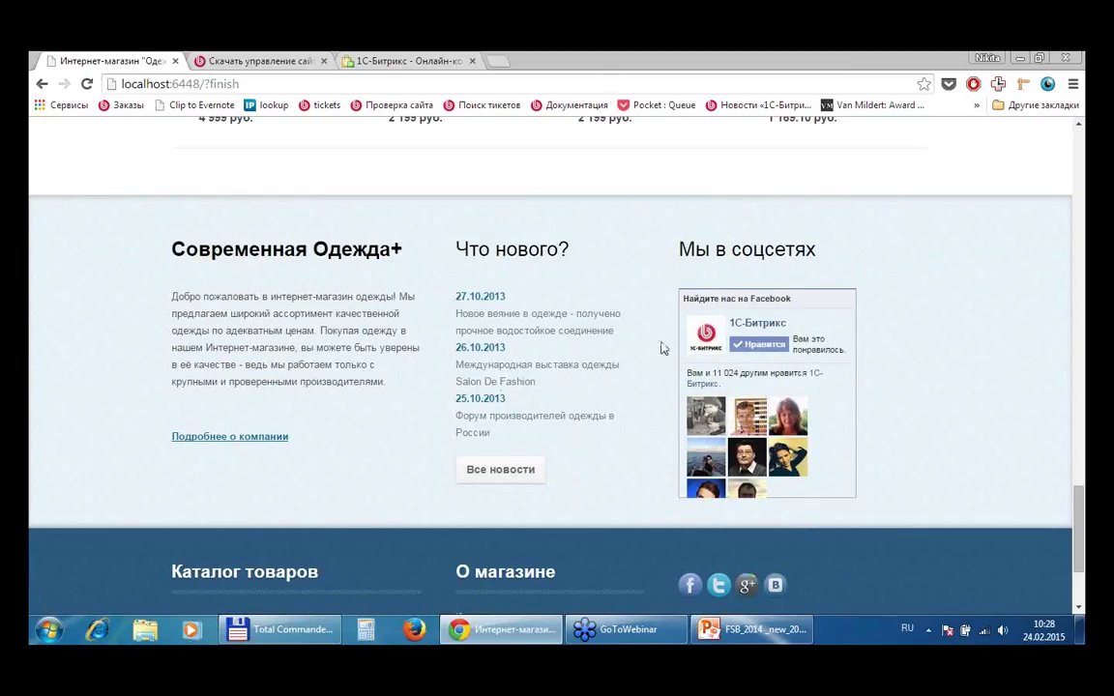
scroll(927, 318, down, 2)
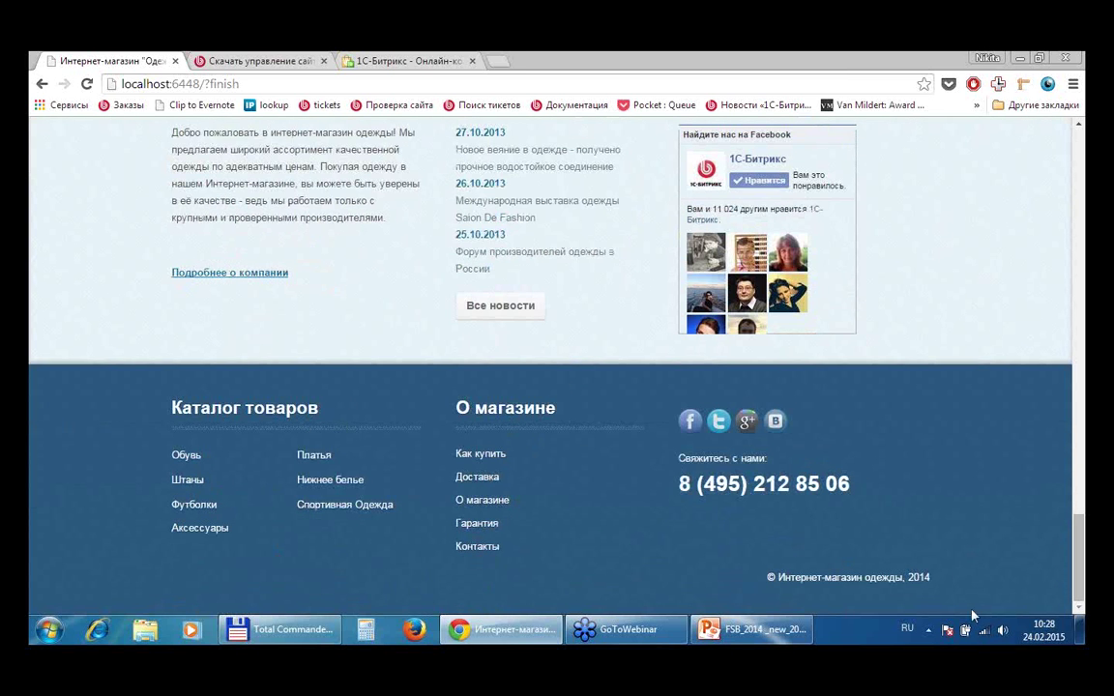
scroll(864, 530, up, 20)
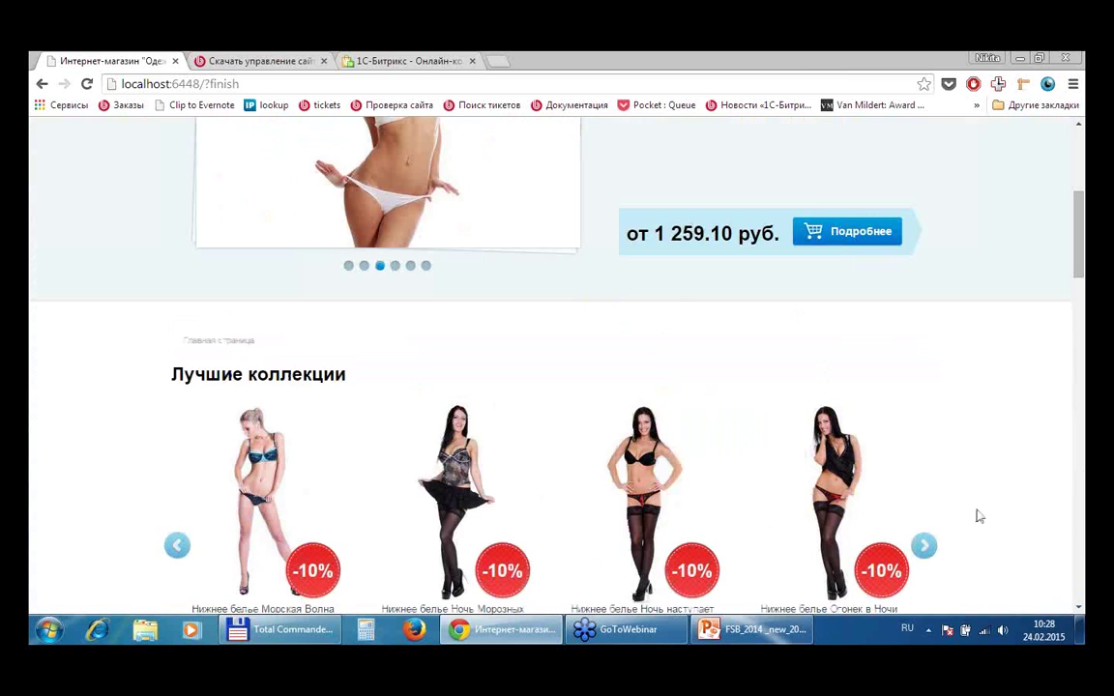
scroll(949, 499, down, 4)
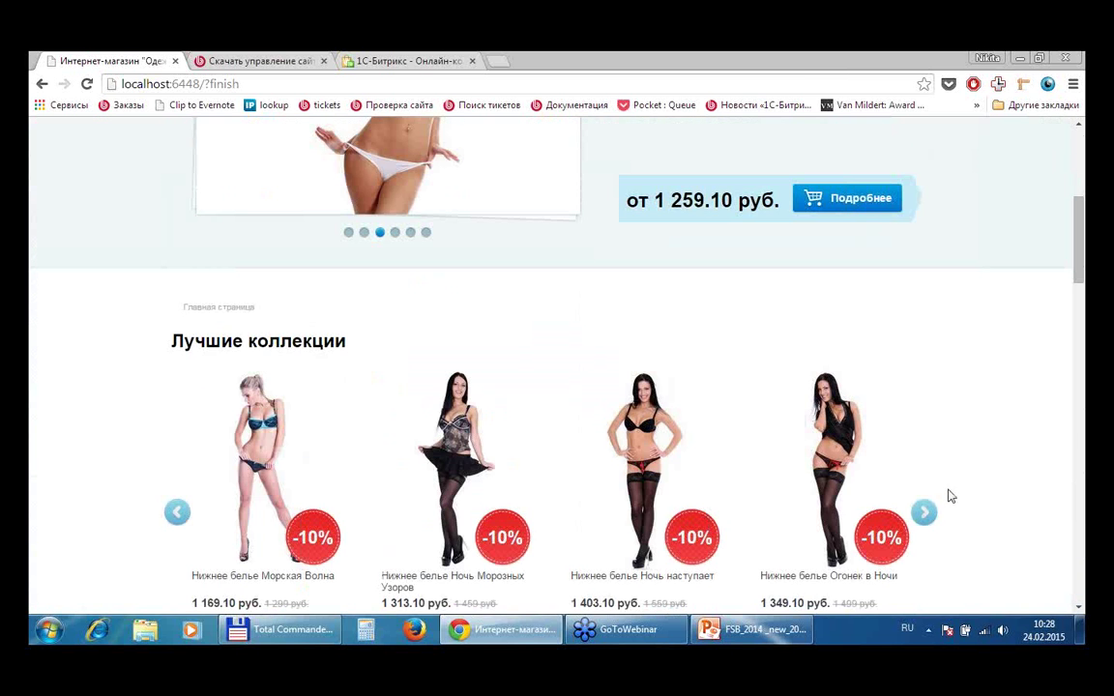
scroll(947, 498, up, 4)
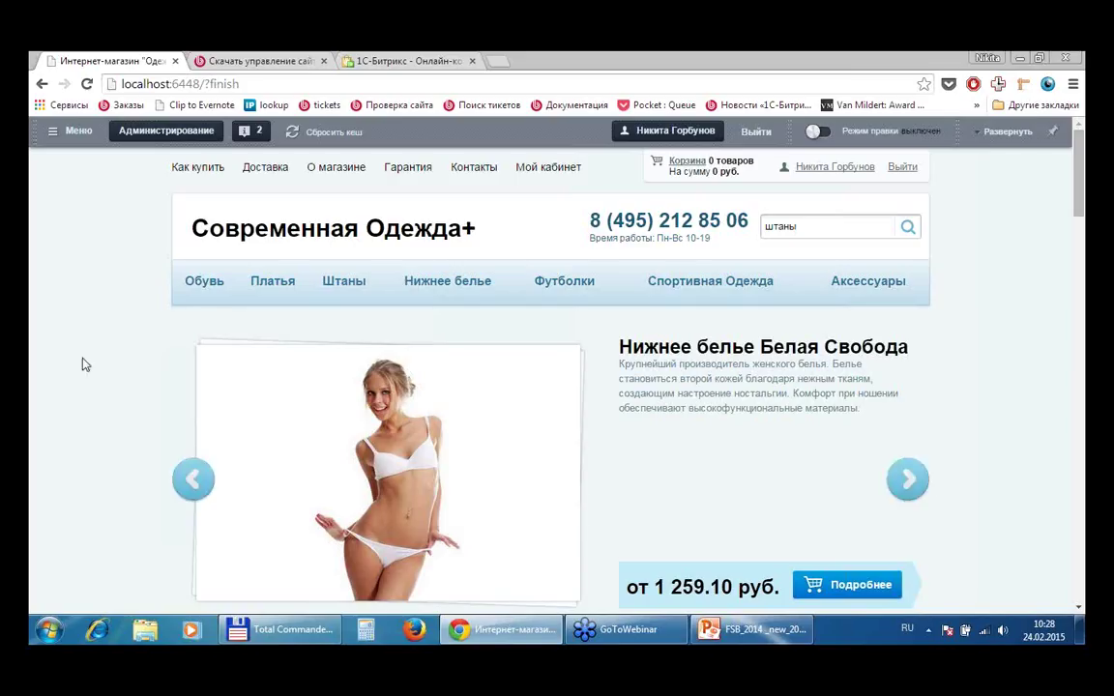
- Open the Администрирование link in a new browser tab and switch to it
right_click(149, 143)
click(183, 151)
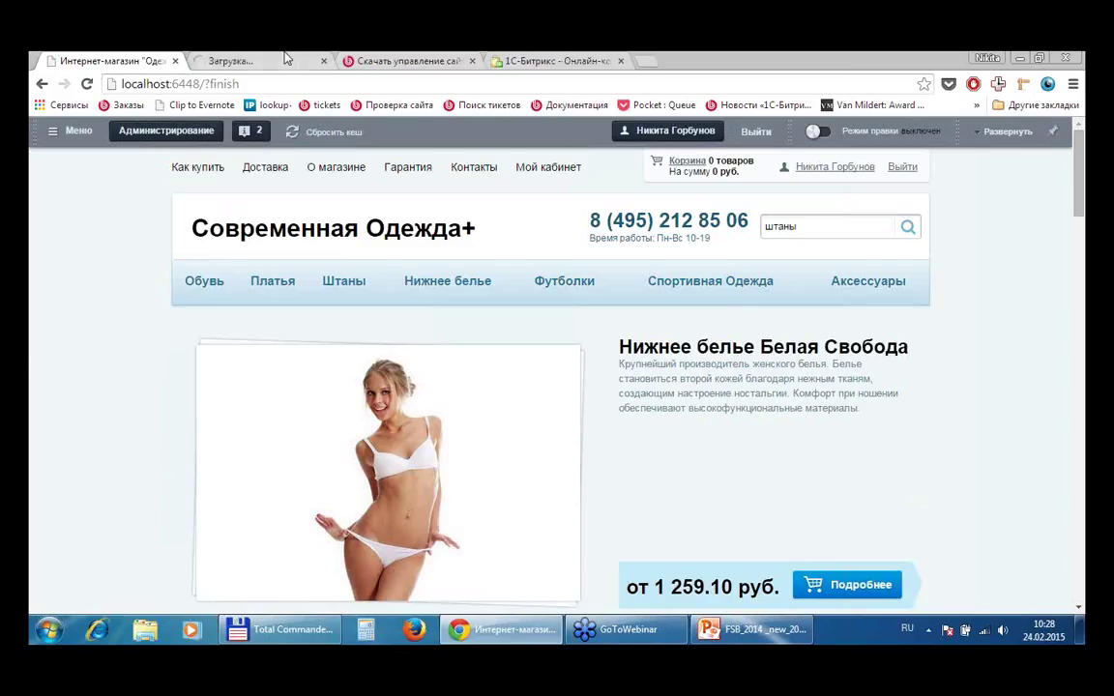
click(286, 60)
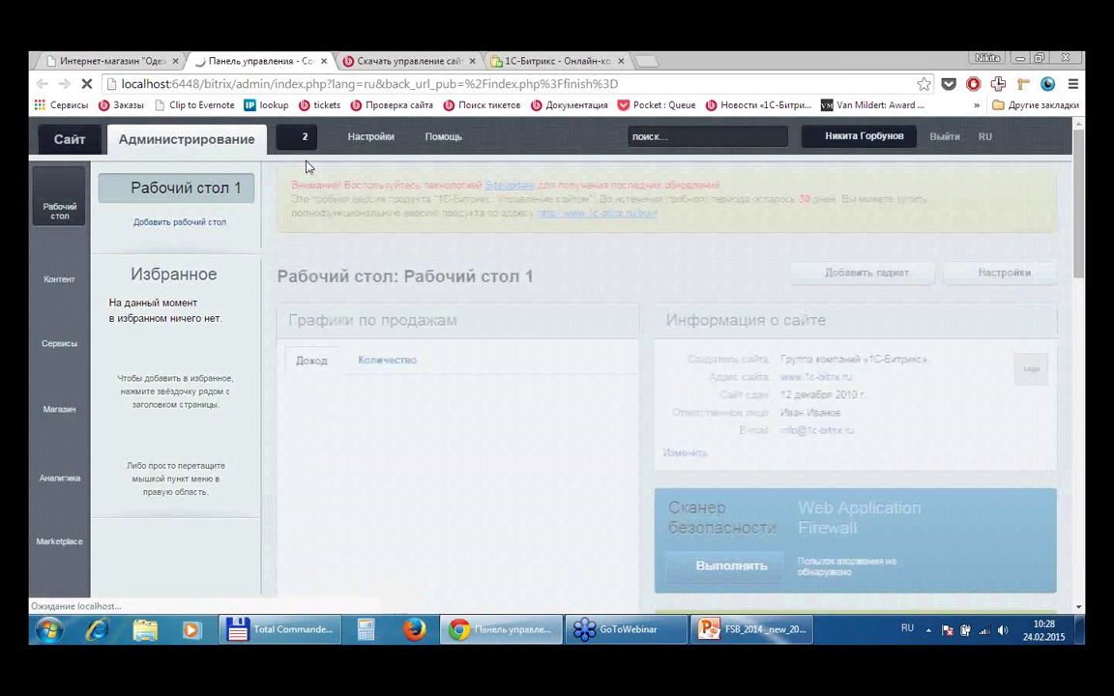
- Open Магазин > Настройки > Мастер магазина in the admin panel
click(59, 407)
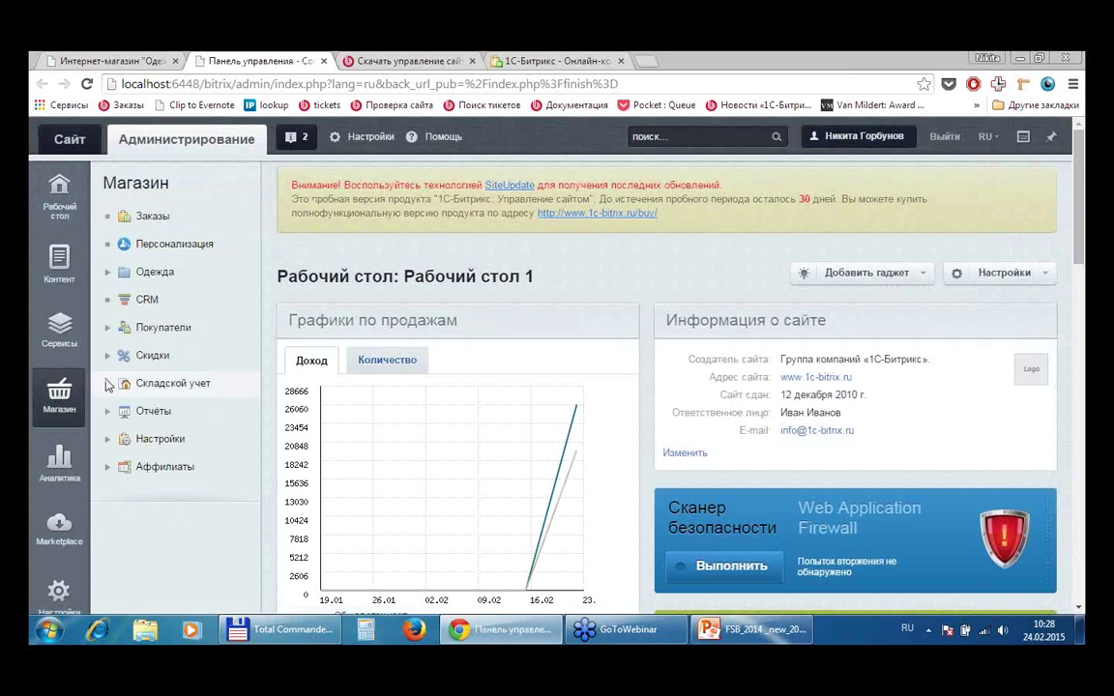
click(110, 439)
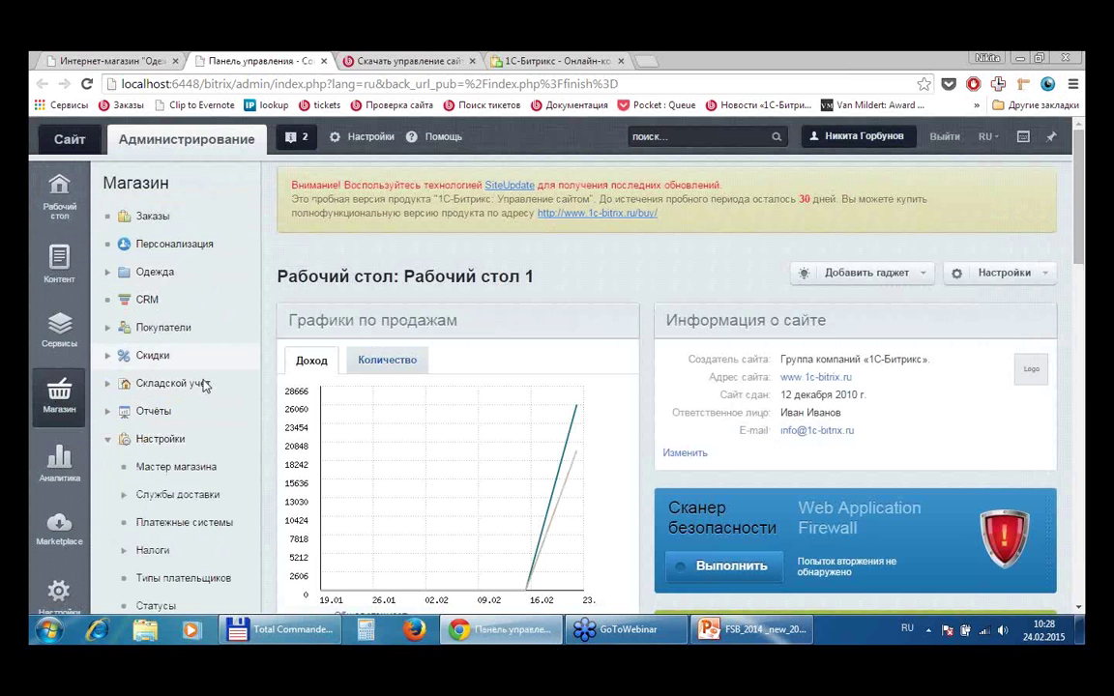
click(192, 467)
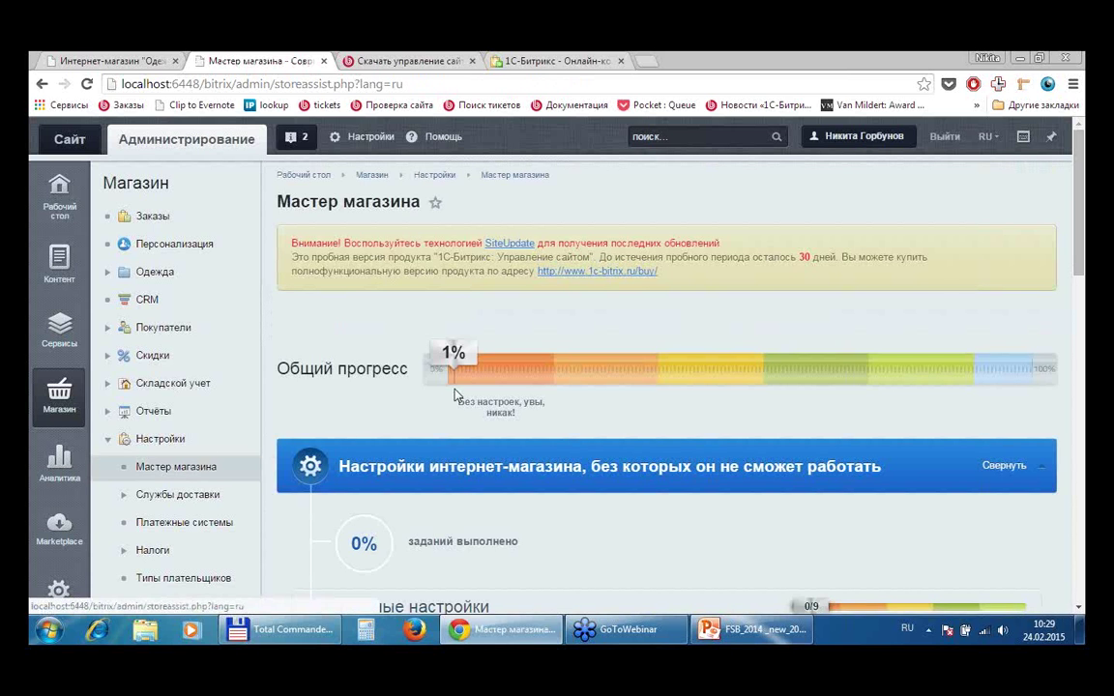
- Open the Используемые валюты task under Основные настройки to show the Валюты list
scroll(843, 248, down, 3)
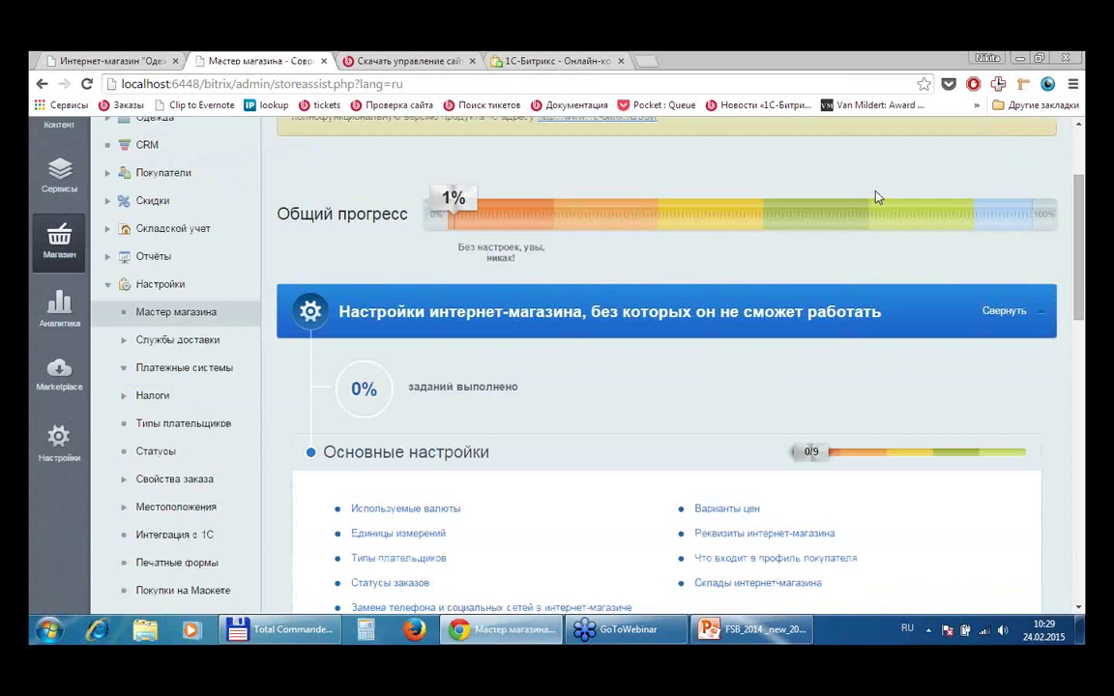
scroll(887, 222, up, 2)
scroll(905, 233, down, 2)
scroll(806, 207, down, 1)
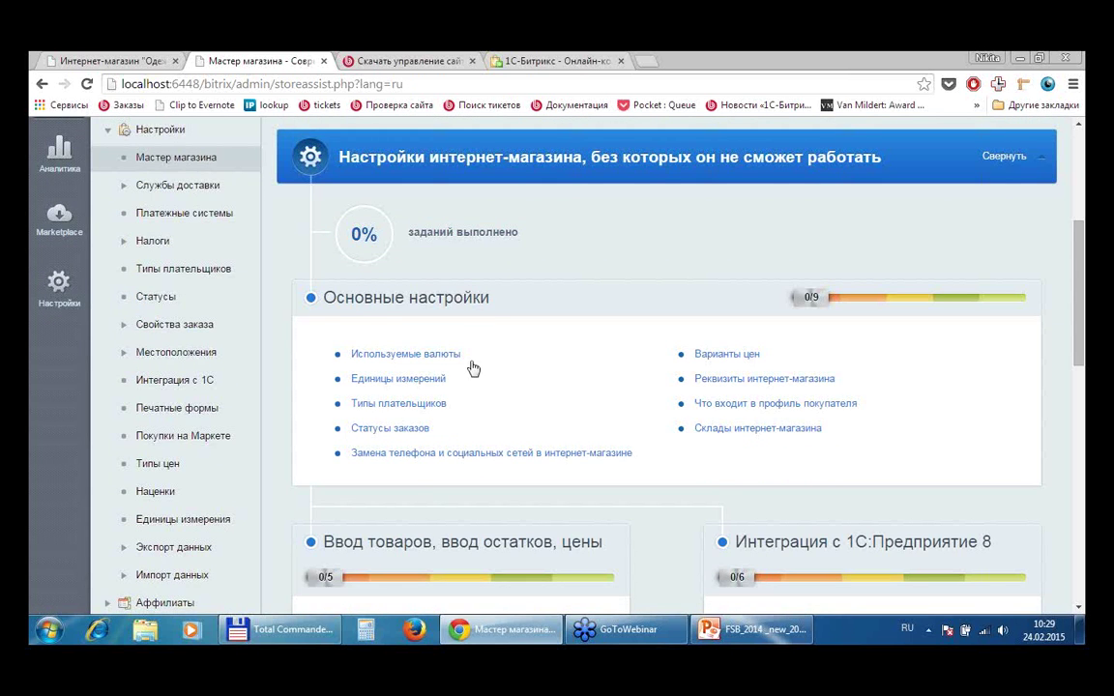
click(423, 363)
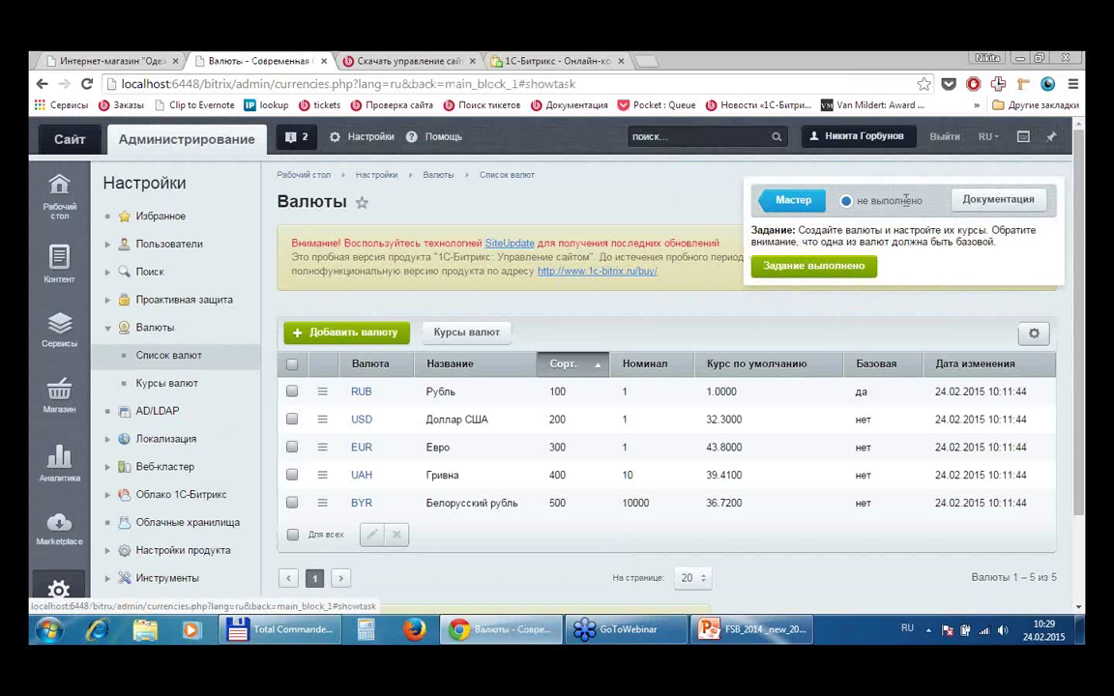
- Open the Документация help for Используемые валюты and scroll through its video and lessons
click(998, 200)
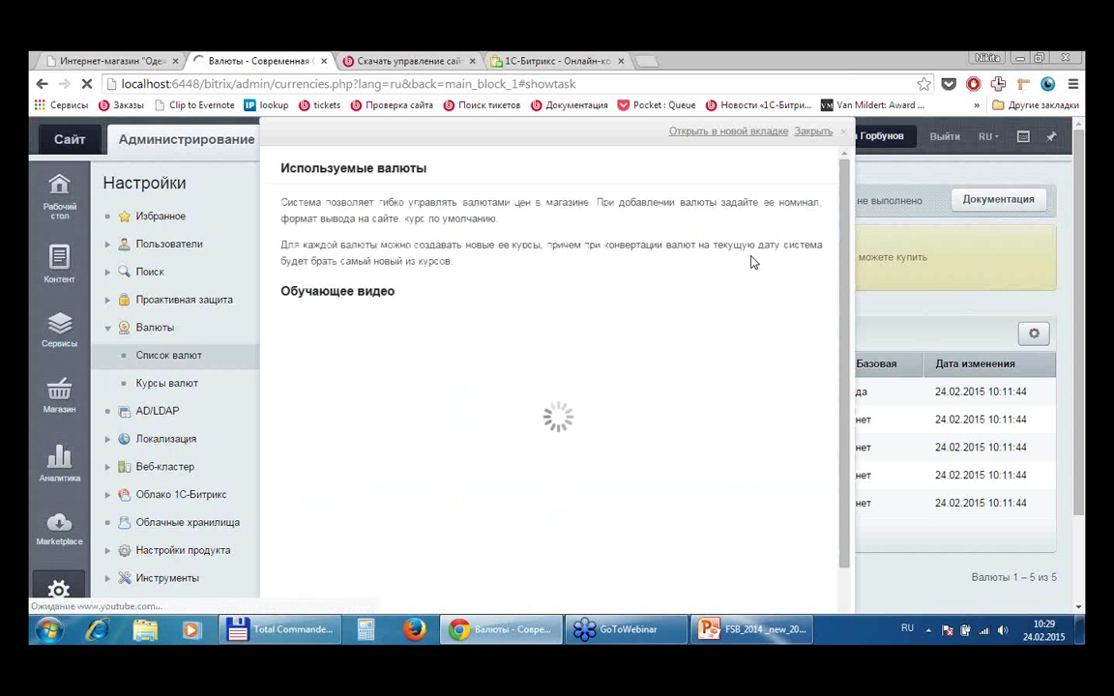
scroll(547, 302, down, 2)
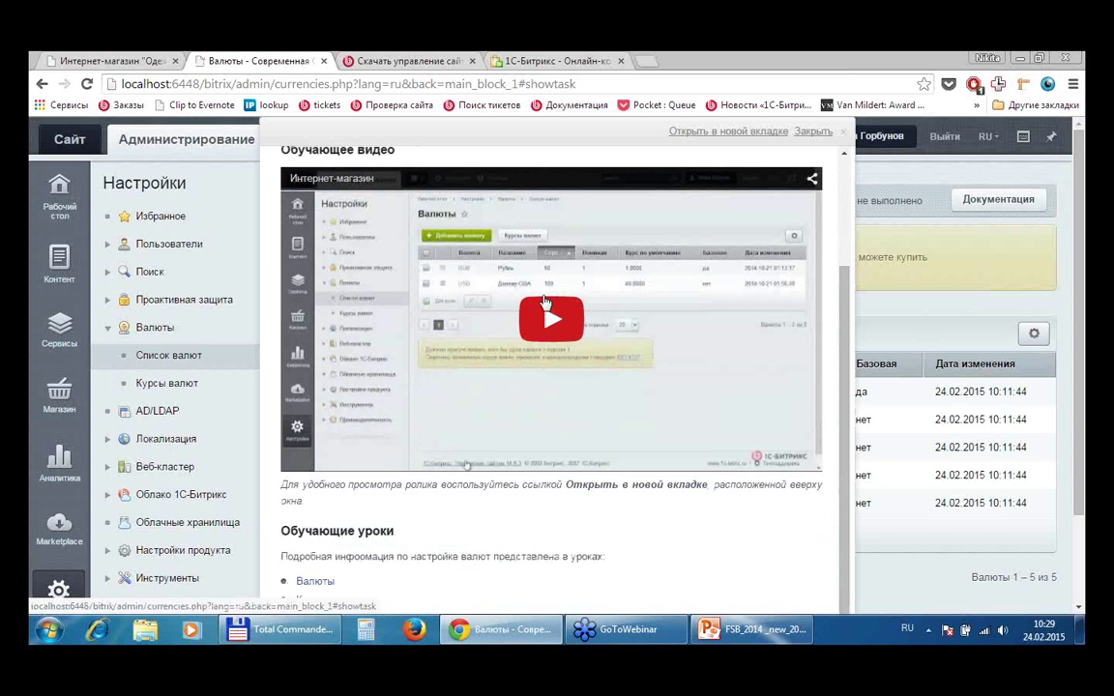
scroll(616, 322, down, 3)
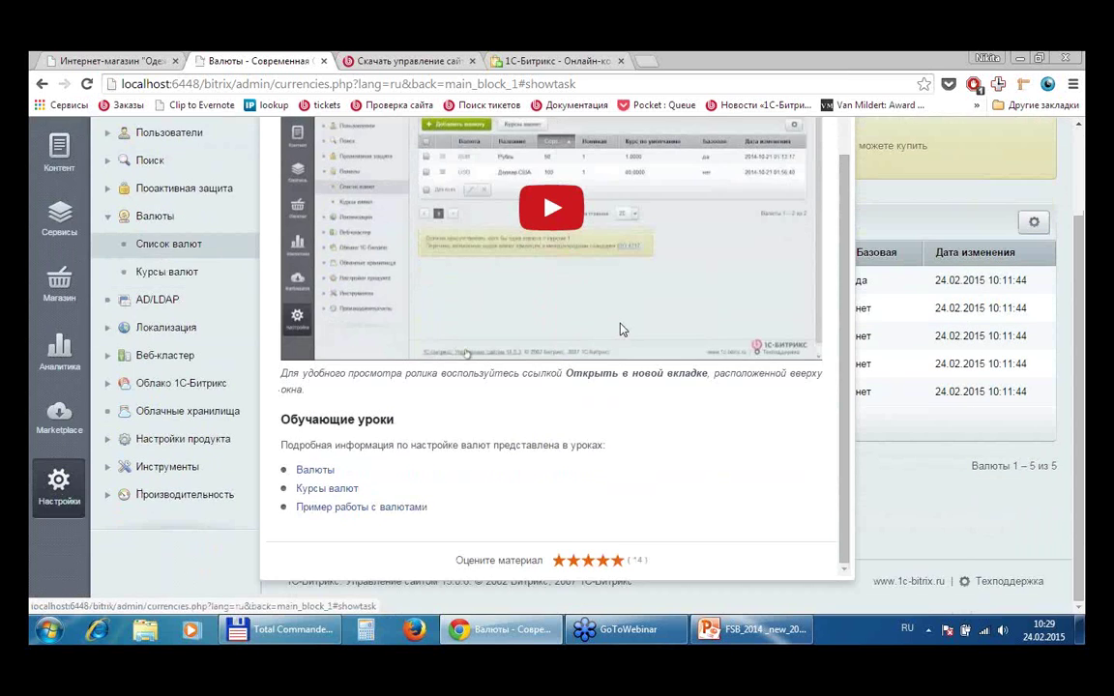
scroll(558, 291, up, 5)
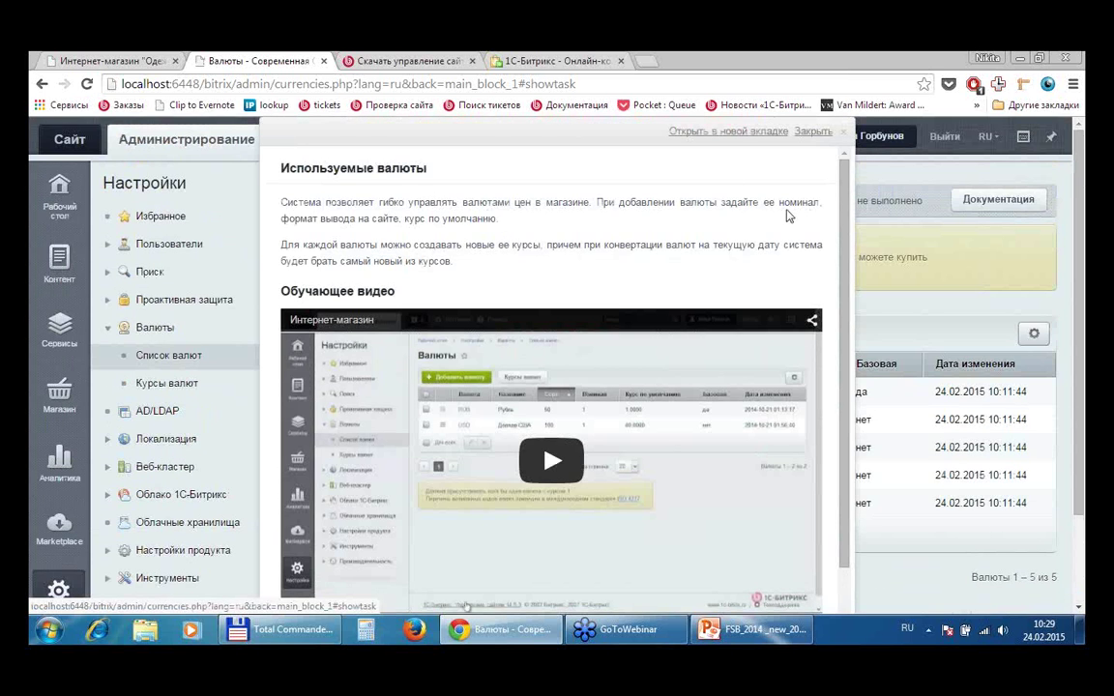
- Close the currency help, then open and dismiss the USD row's actions menu
click(813, 135)
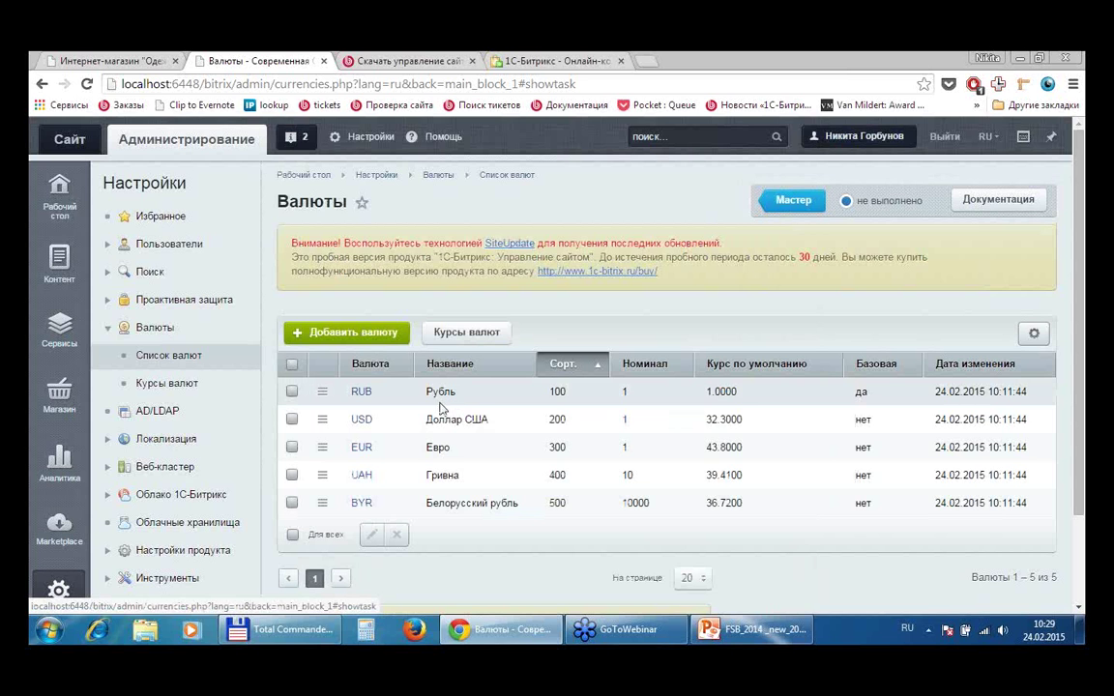
click(322, 419)
click(675, 245)
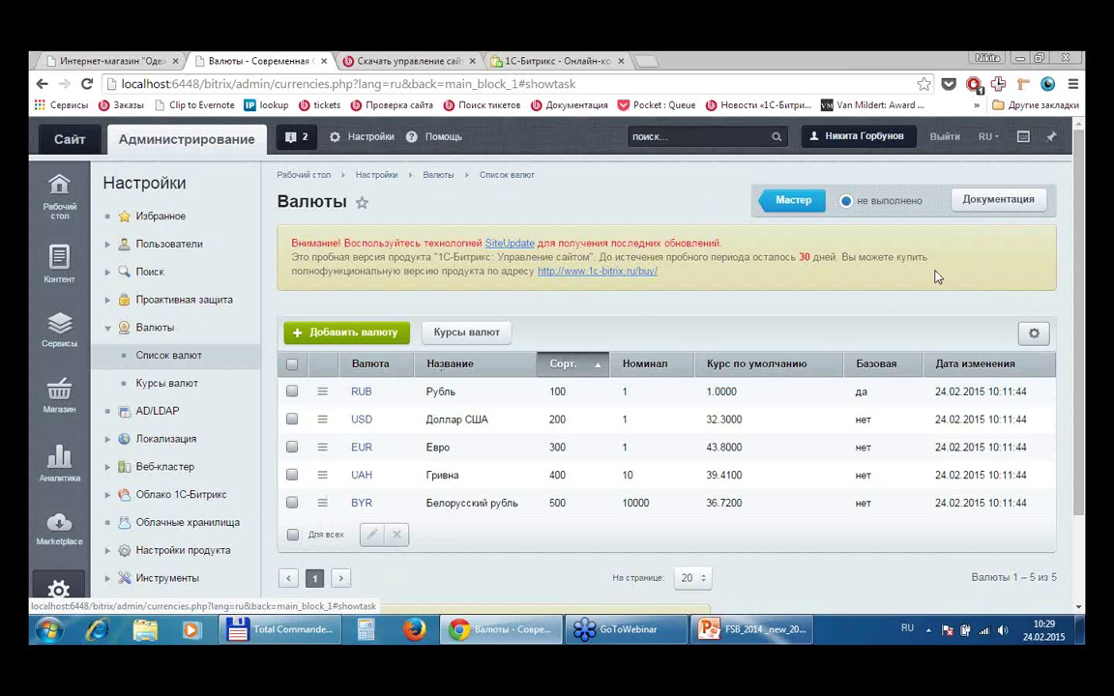
- Mark the currencies task as Задание выполнено and bring up the Магазин navigation section
mouse_move(890, 224)
click(815, 267)
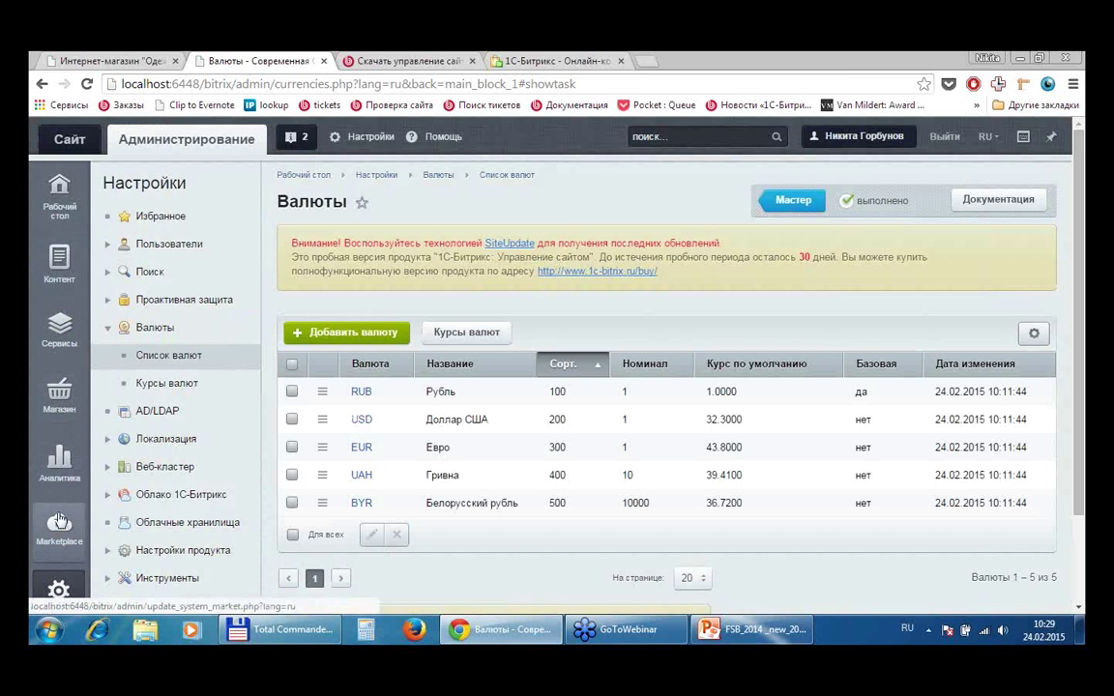
click(59, 395)
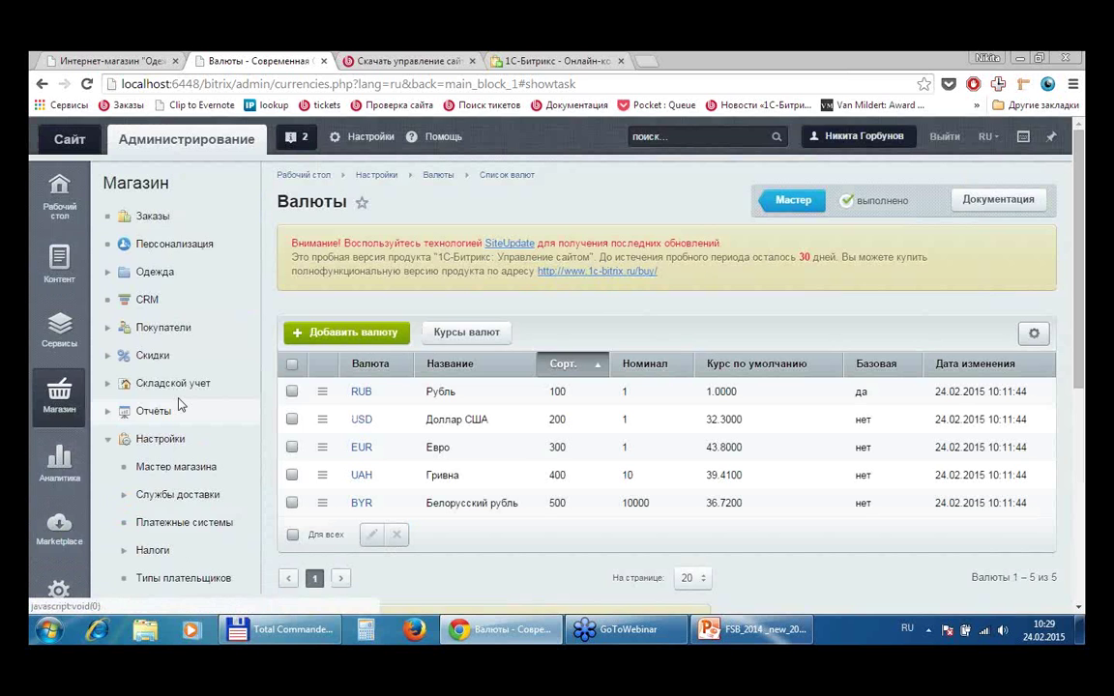
scroll(179, 404, down, 1)
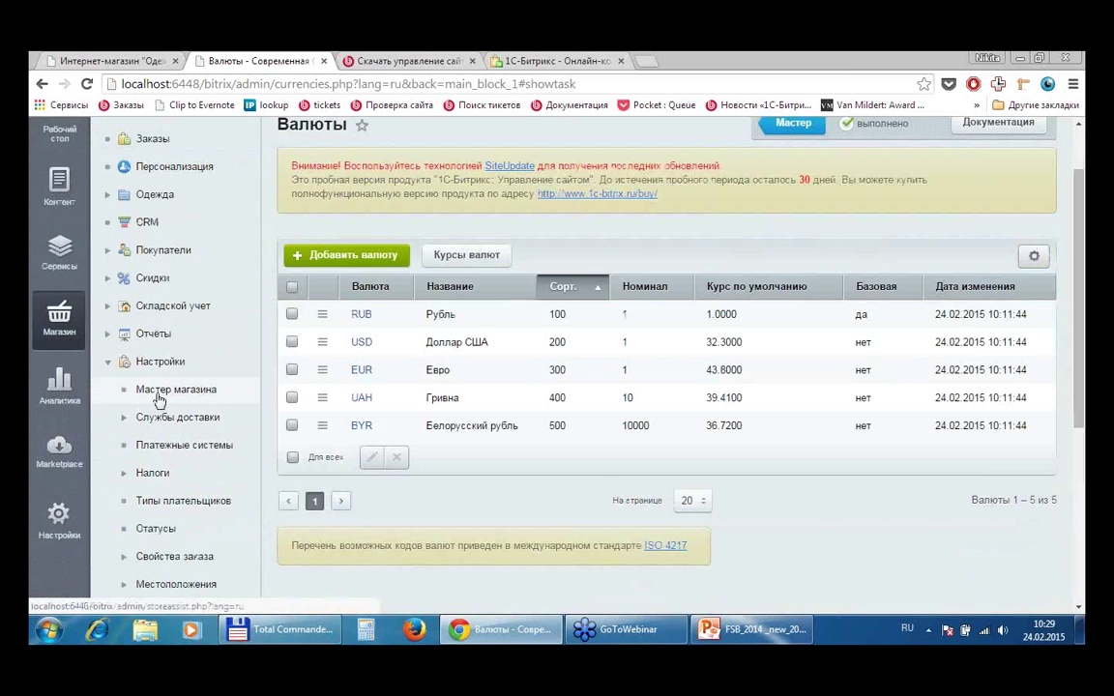
click(158, 393)
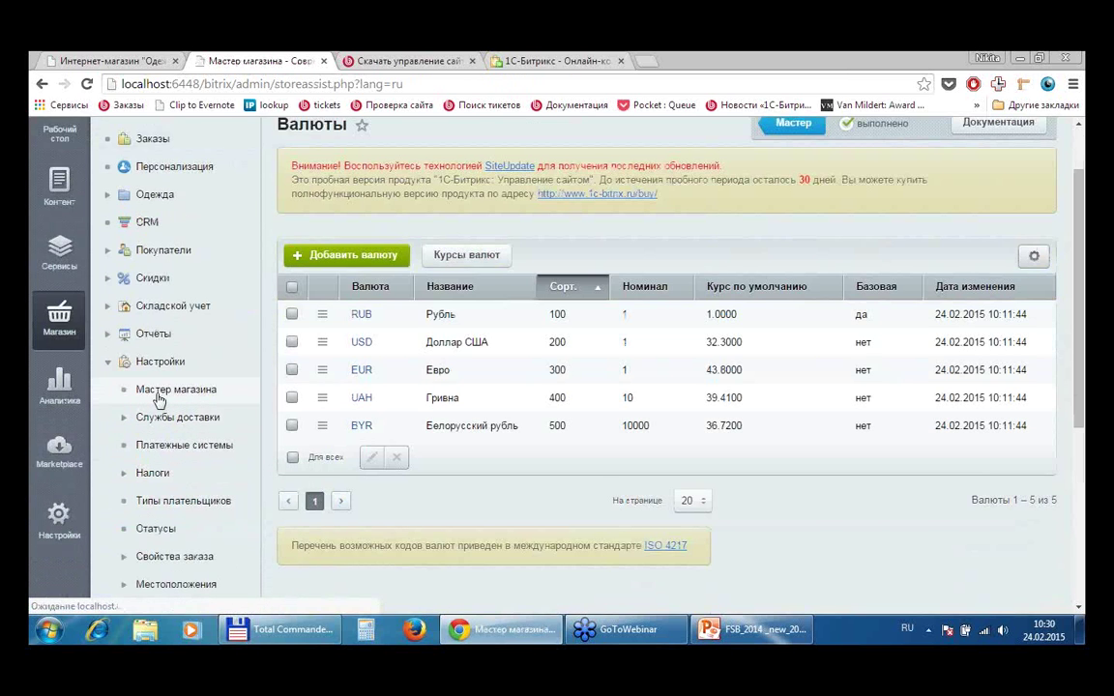
scroll(661, 343, down, 1)
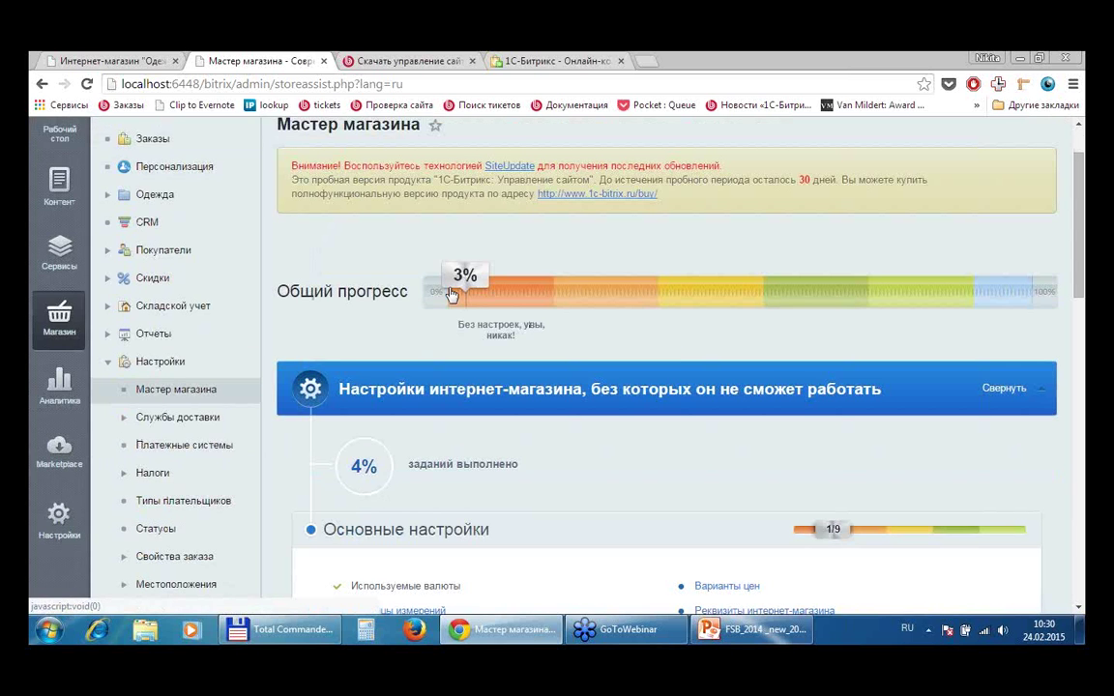
scroll(730, 334, down, 4)
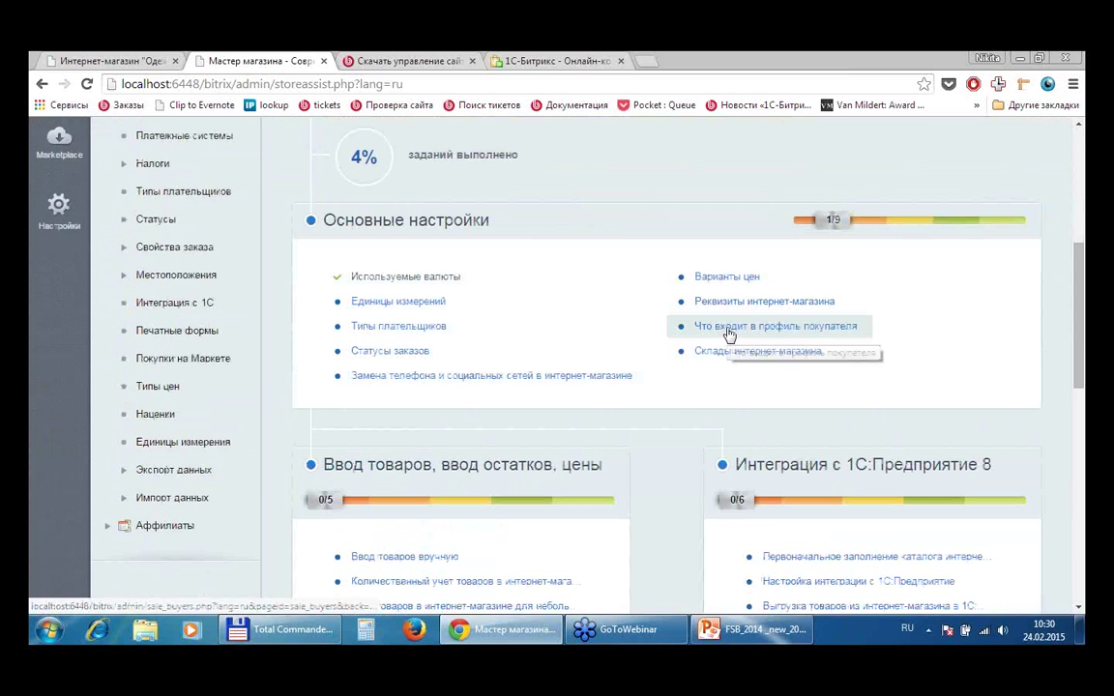
scroll(677, 397, down, 1)
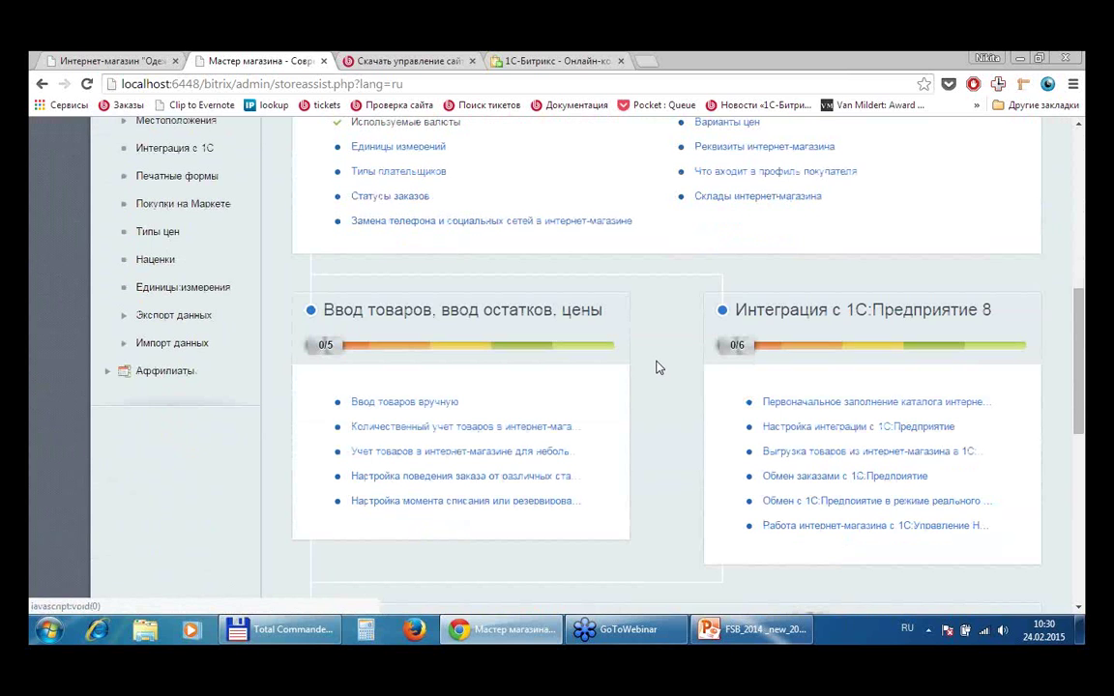
scroll(658, 368, up, 1)
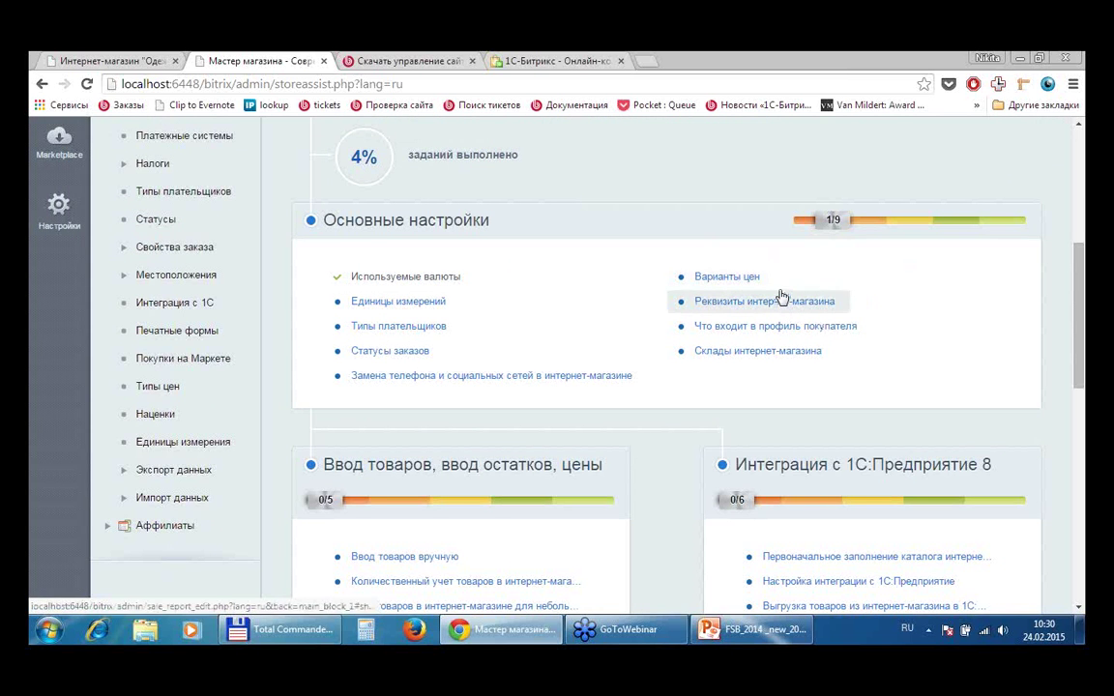
scroll(982, 291, down, 2)
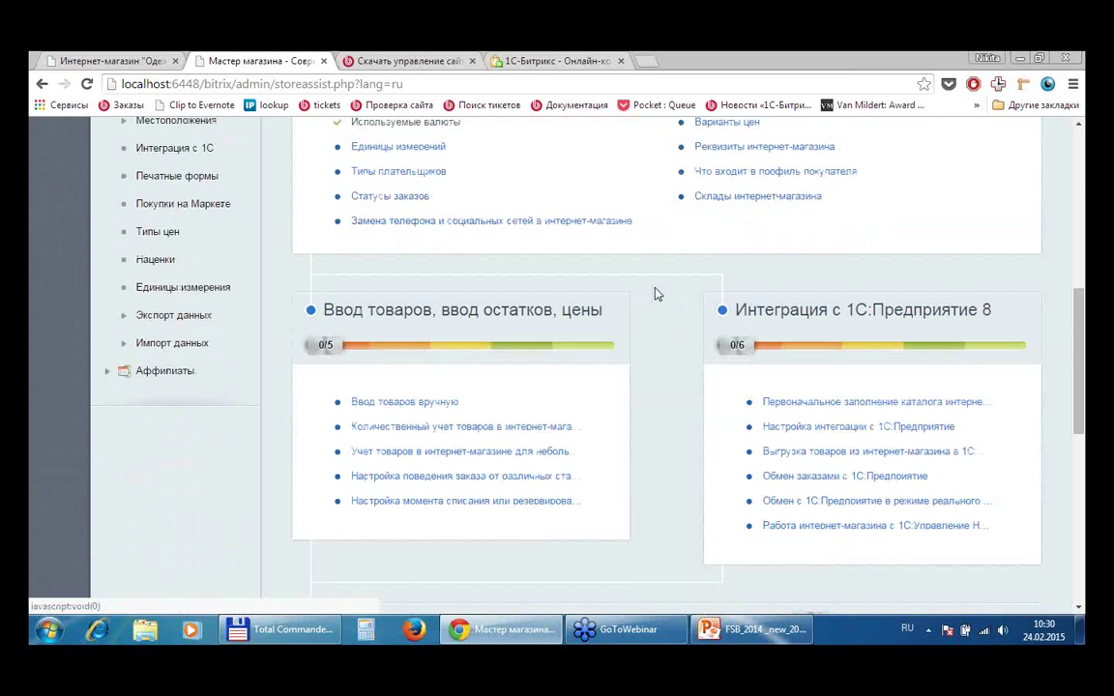
scroll(658, 291, down, 1)
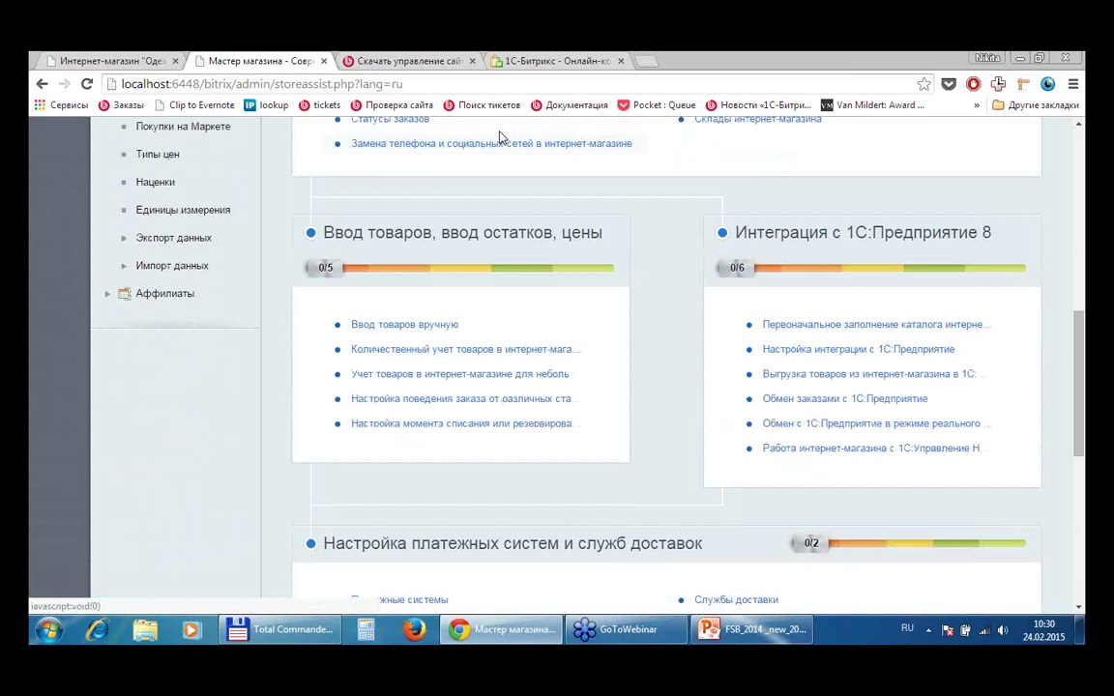
scroll(687, 324, up, 2)
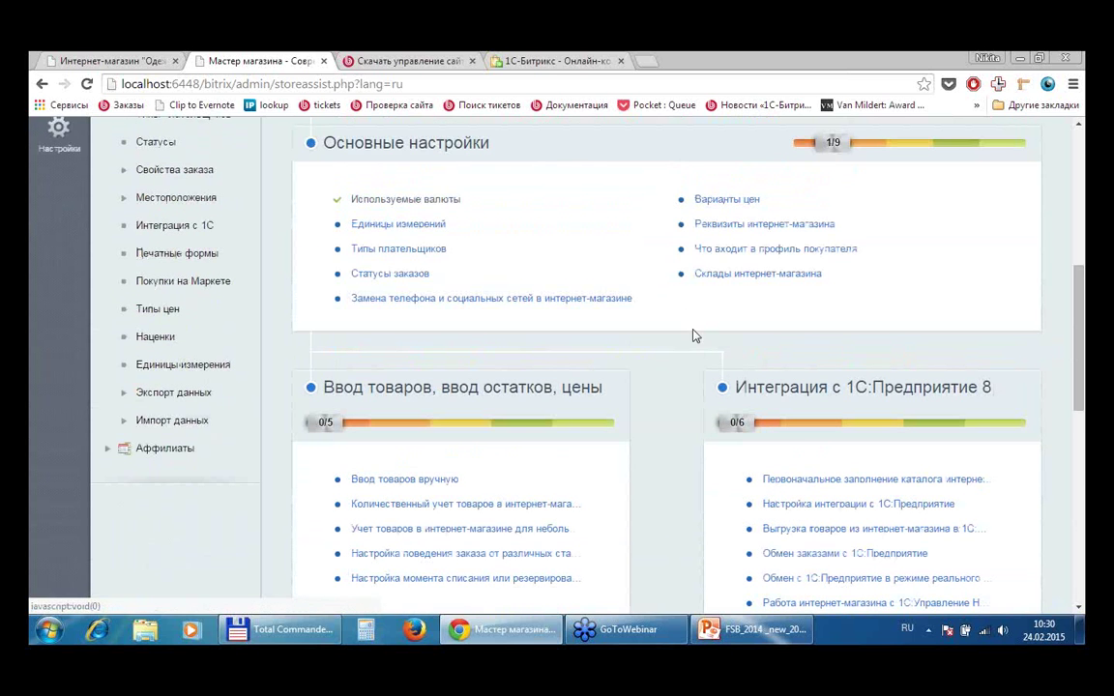
scroll(669, 389, down, 2)
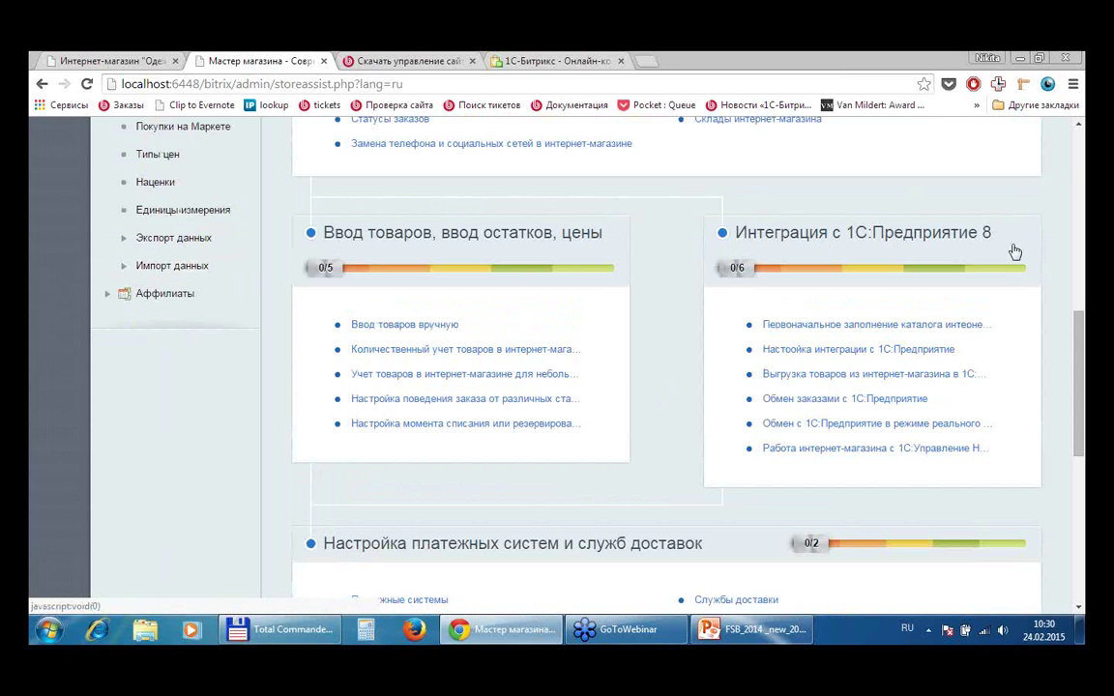
scroll(875, 356, down, 3)
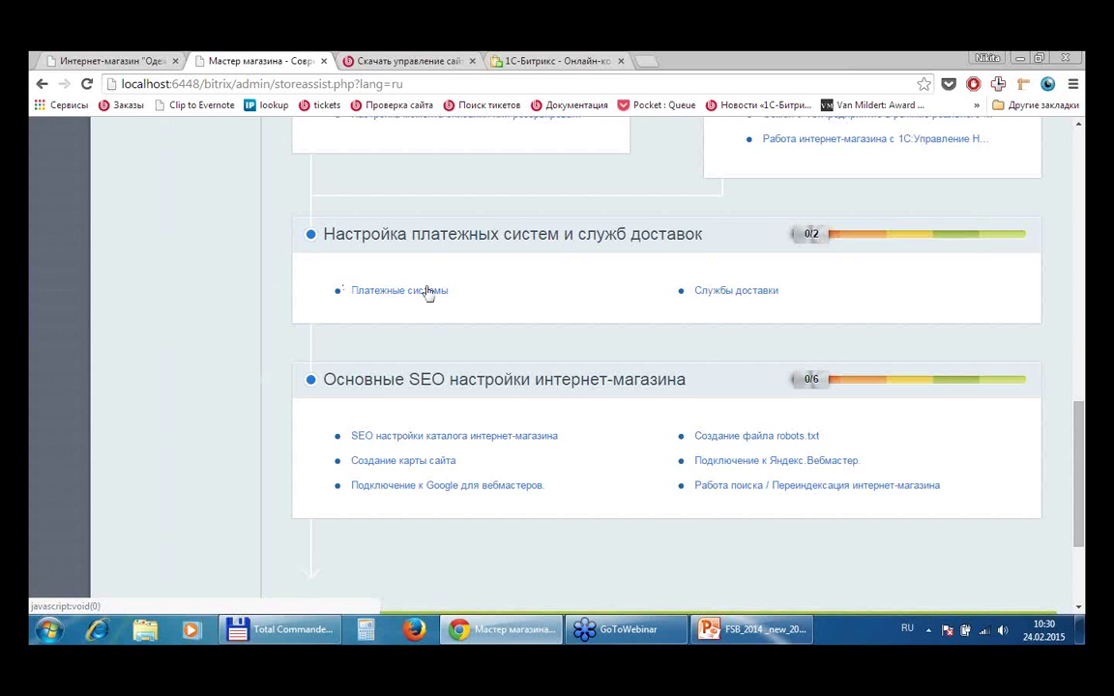
scroll(109, 386, down, 1)
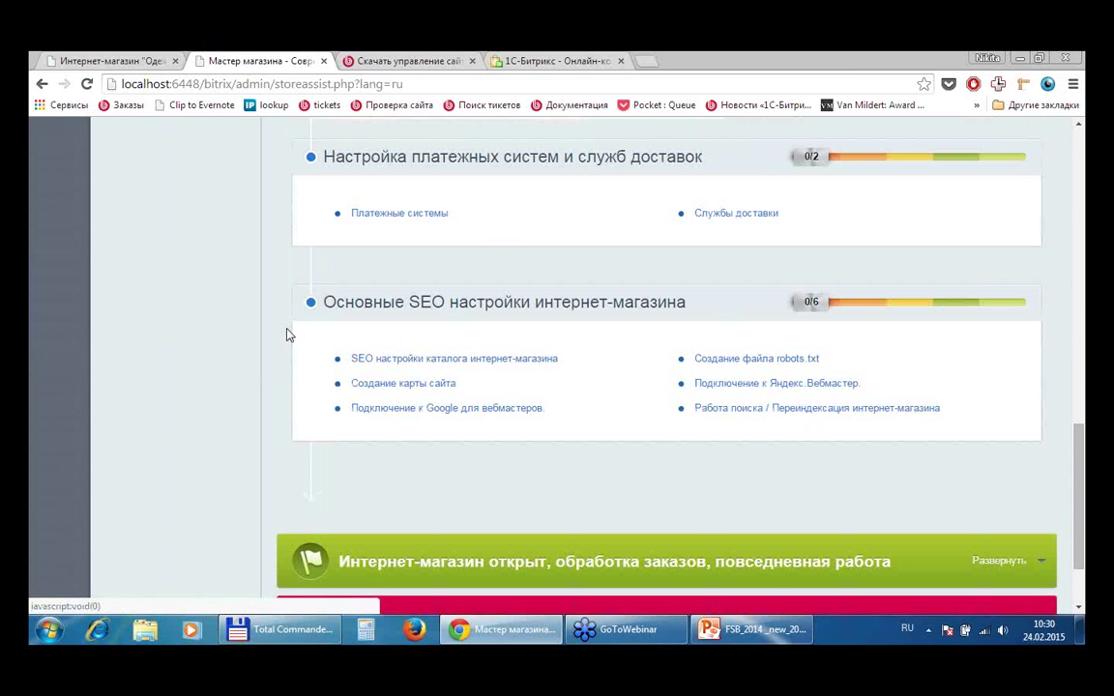
scroll(245, 424, down, 2)
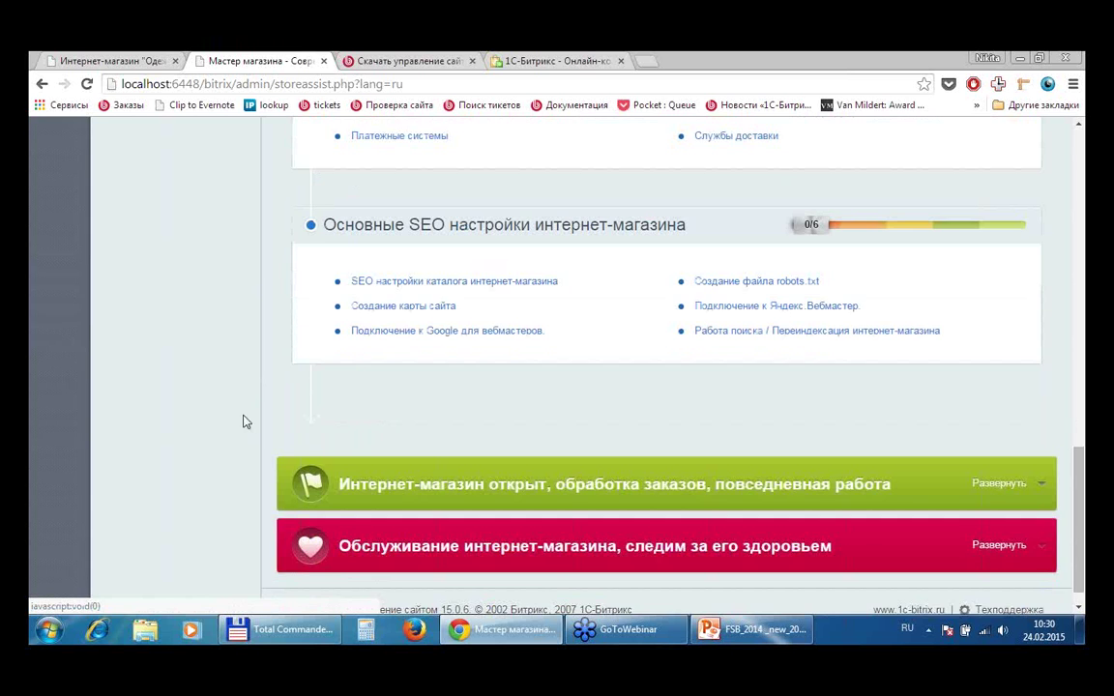
- Expand the green 'Интернет-магазин открыт' section and scroll through its tasks
click(916, 460)
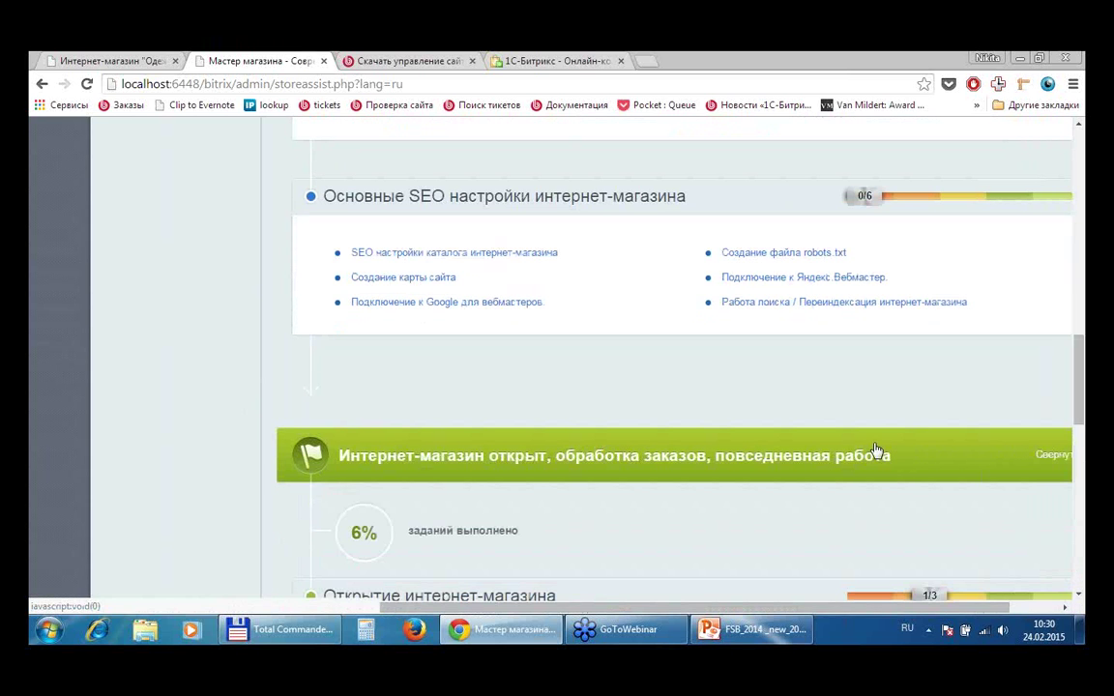
scroll(236, 322, down, 2)
scroll(236, 322, down, 2)
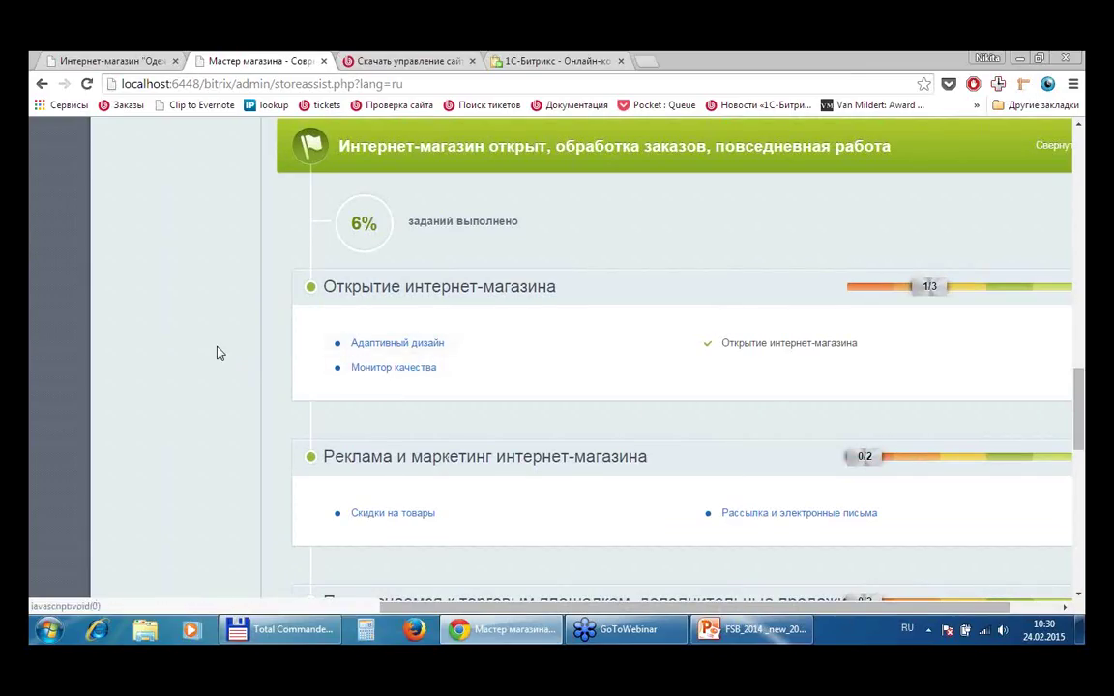
scroll(216, 345, down, 3)
scroll(217, 344, down, 7)
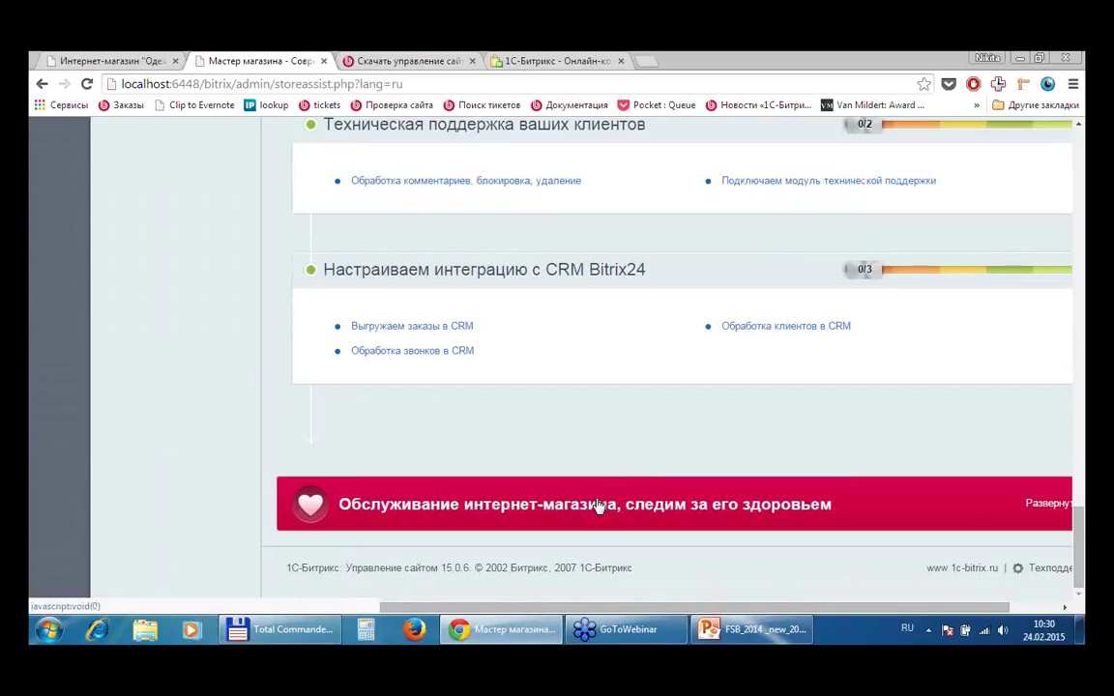
- Expand the red 'Обслуживание интернет-магазина' section and review its task lists
click(596, 504)
scroll(239, 331, down, 1)
scroll(238, 333, down, 3)
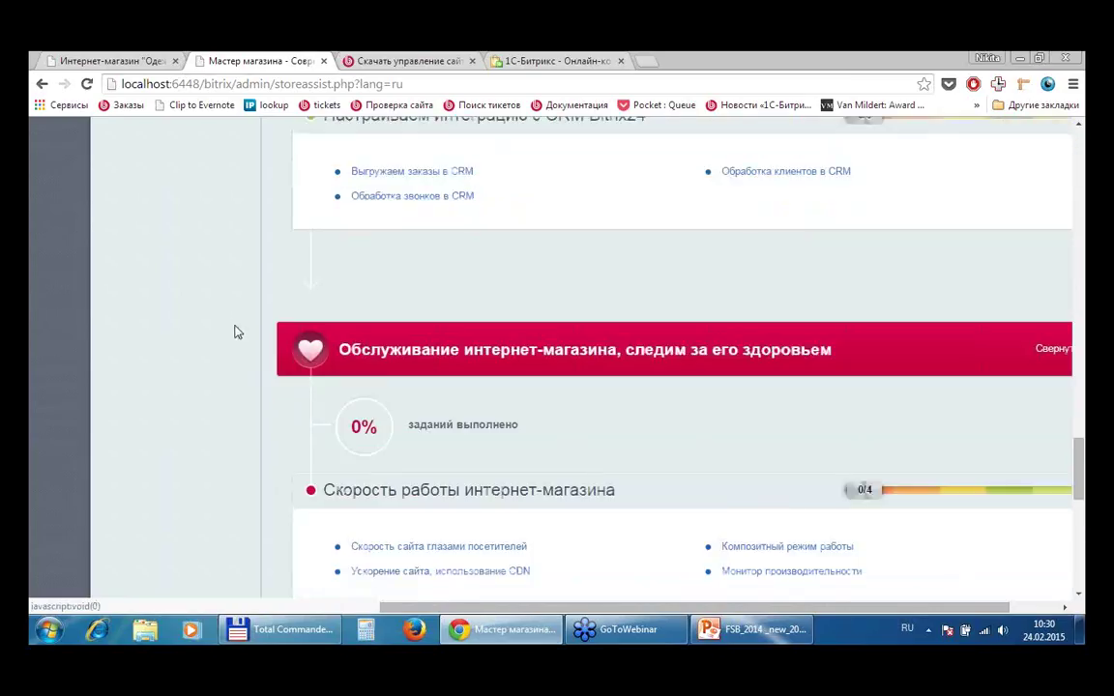
scroll(234, 330, down, 1)
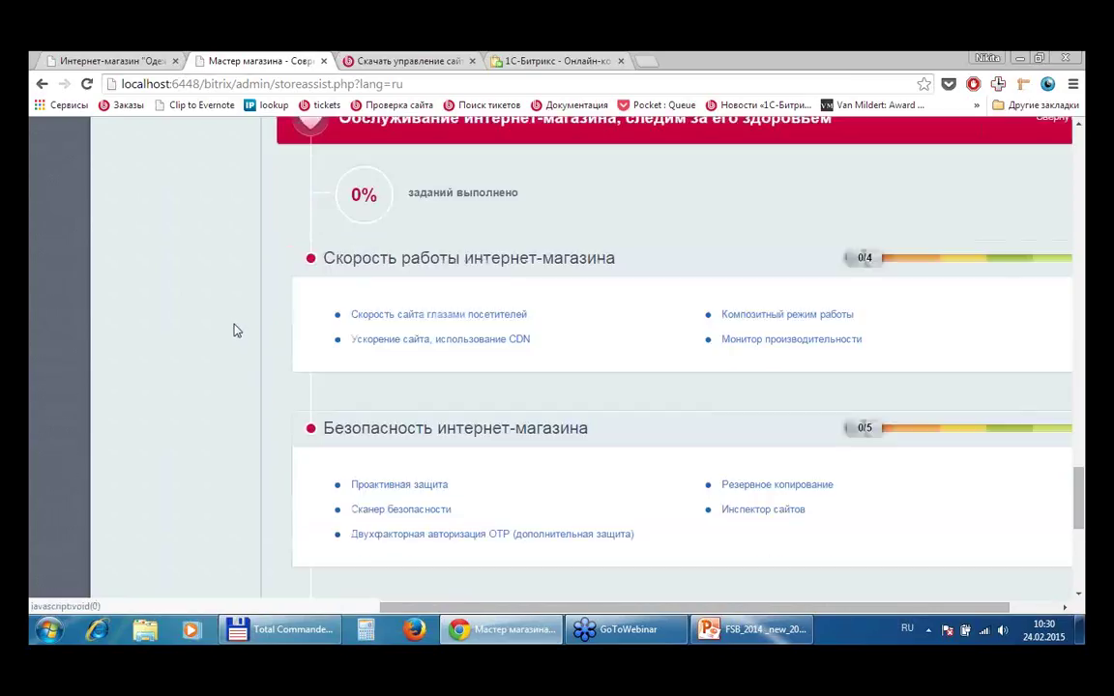
scroll(241, 329, down, 5)
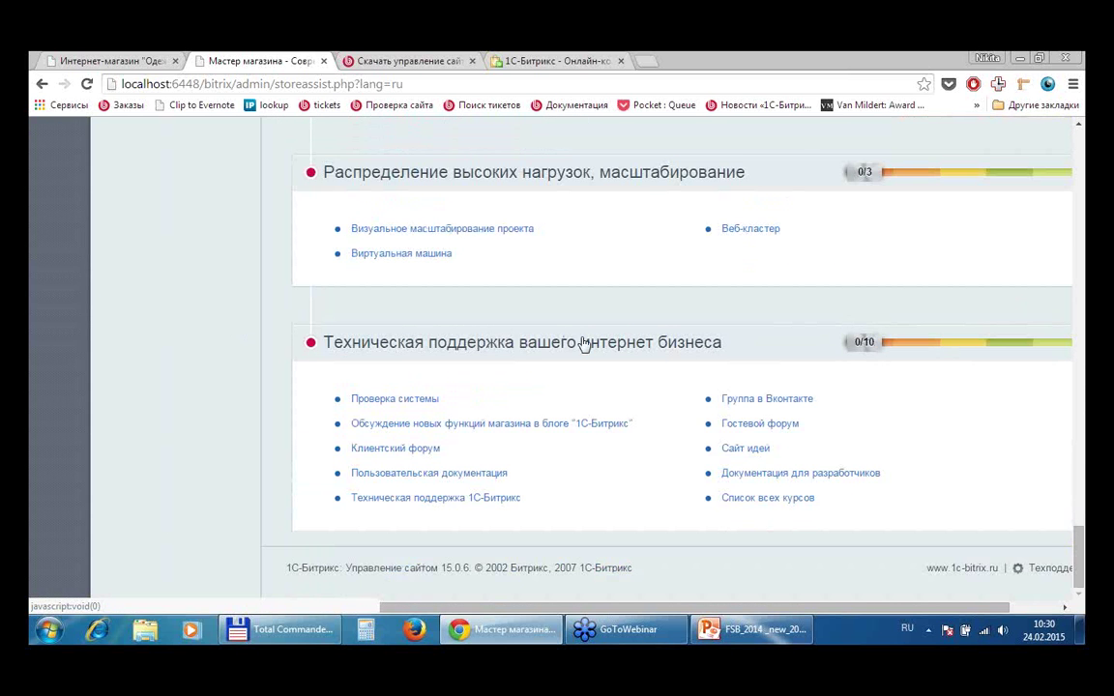
scroll(591, 343, up, 6)
scroll(596, 340, up, 15)
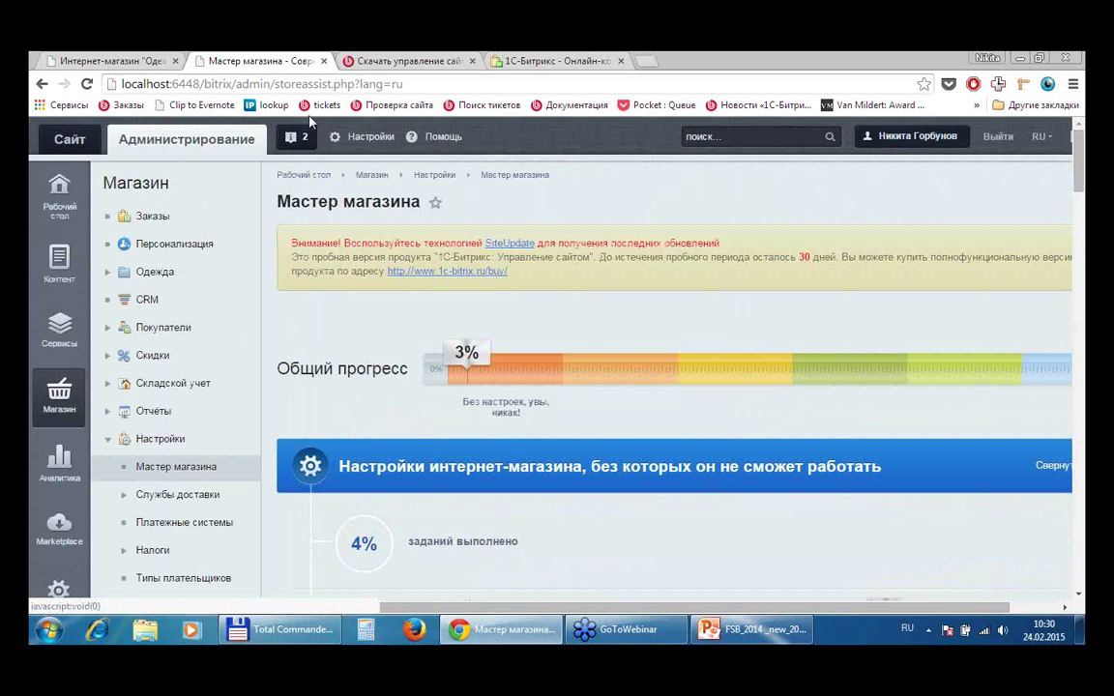
- Switch to the Современная Одежда+ storefront tab and glance over its banner
click(111, 60)
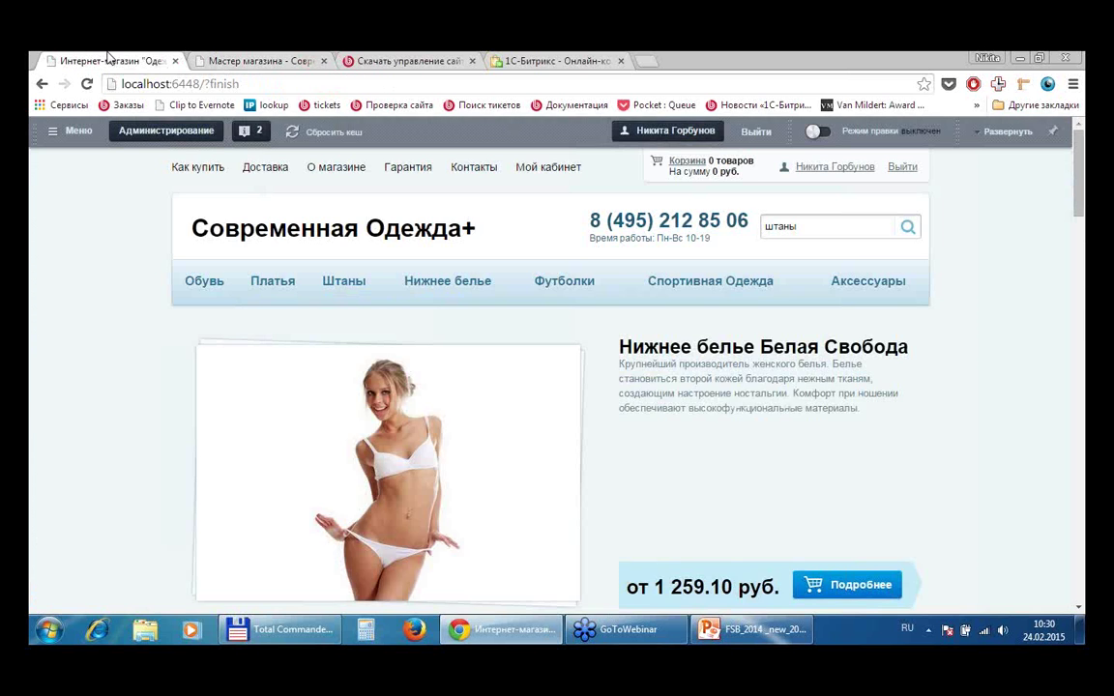
scroll(1027, 273, down, 1)
scroll(1023, 268, down, 3)
scroll(1023, 269, up, 4)
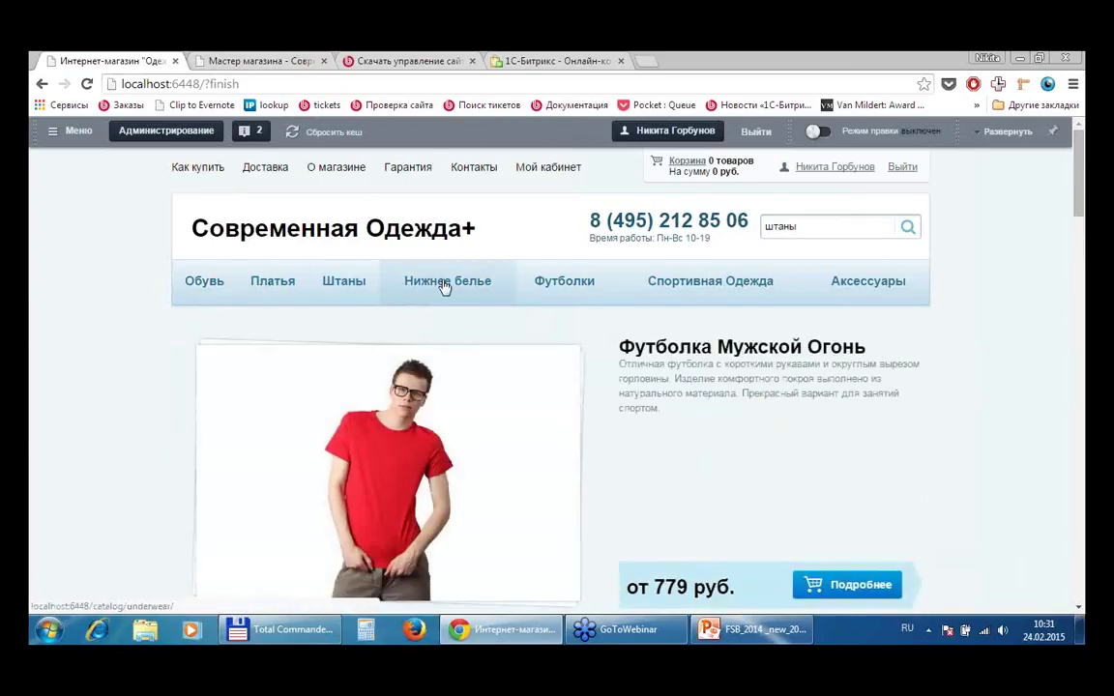
- Open the Нижнее белье catalog from the top menu and browse its products
click(435, 337)
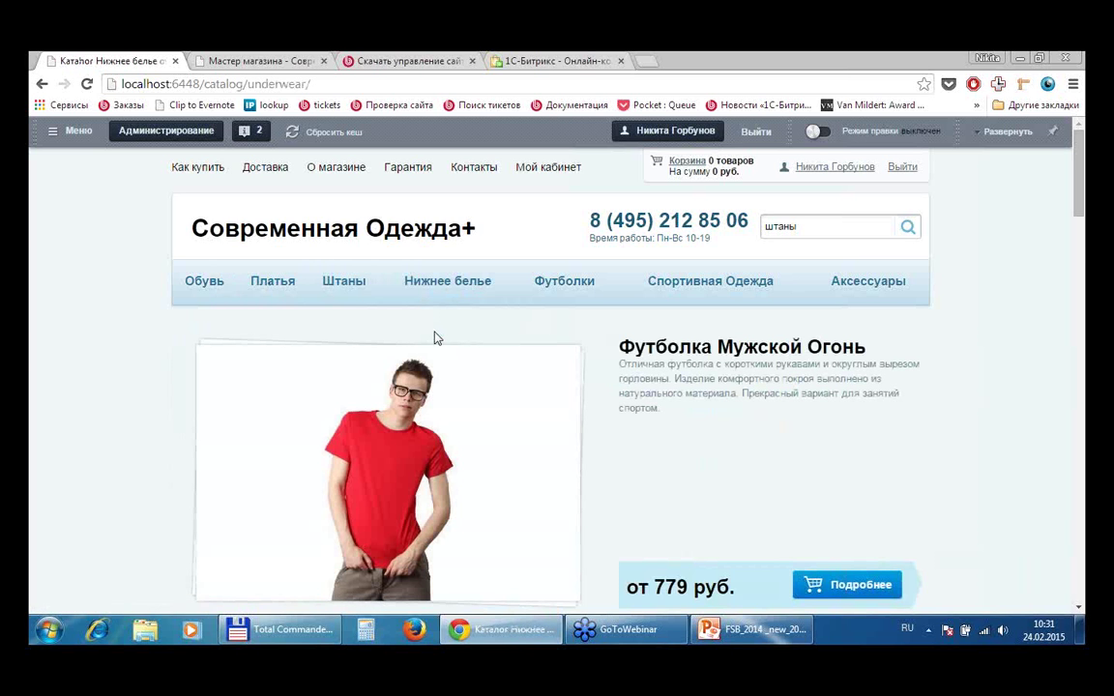
scroll(1022, 365, down, 3)
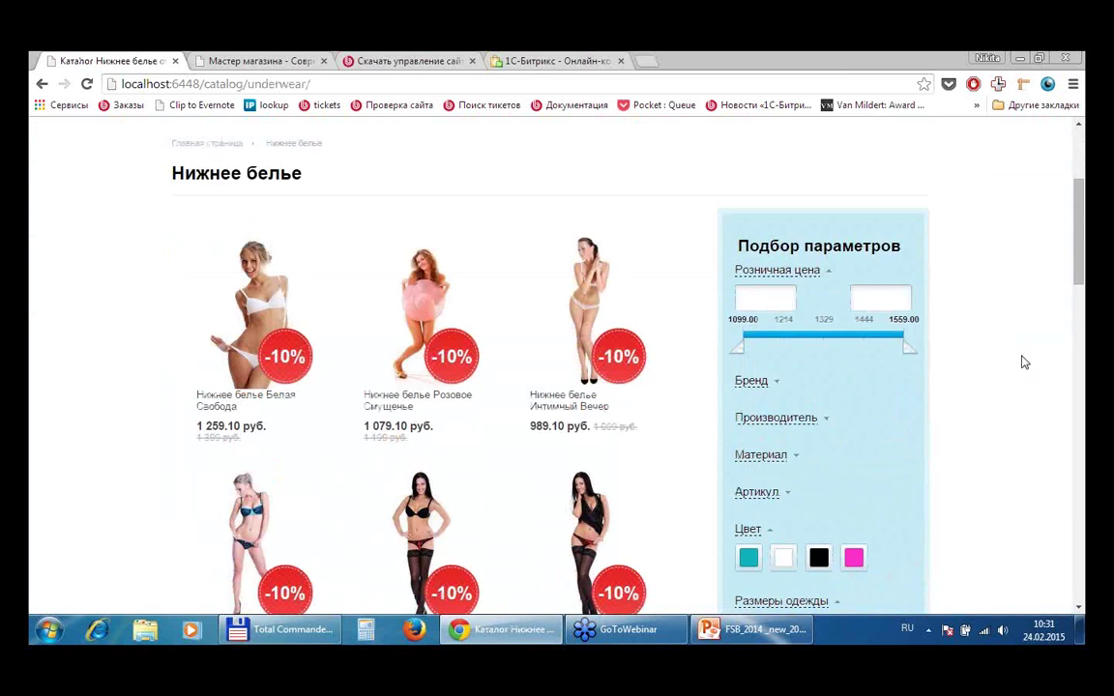
scroll(1020, 363, down, 3)
scroll(1015, 365, up, 5)
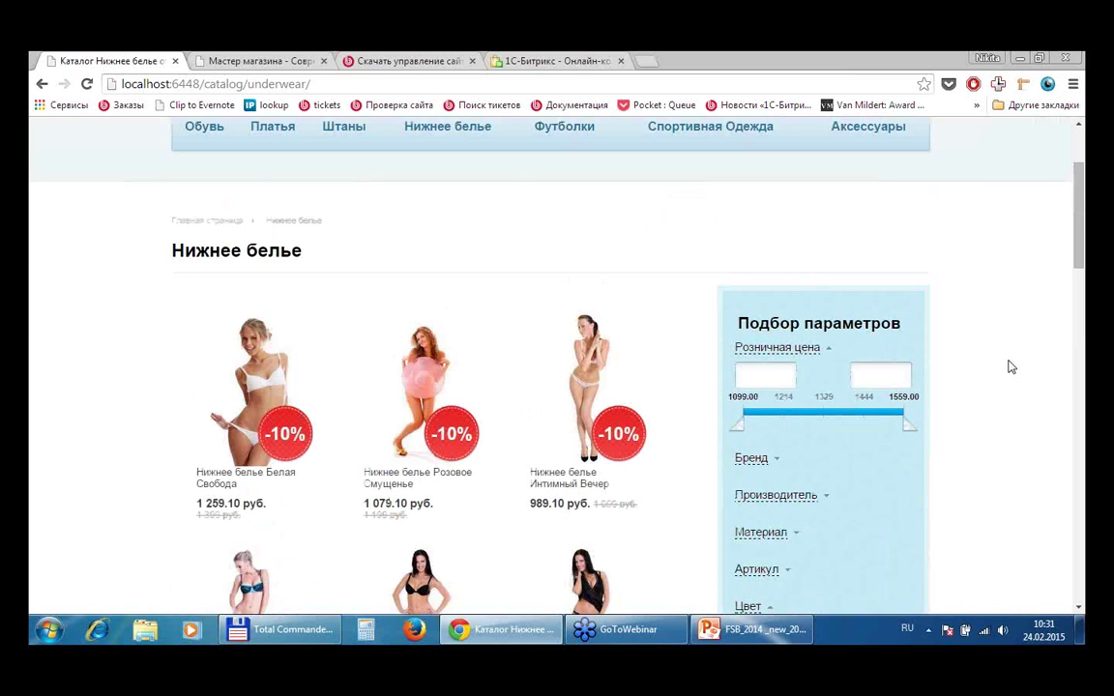
scroll(1011, 367, down, 2)
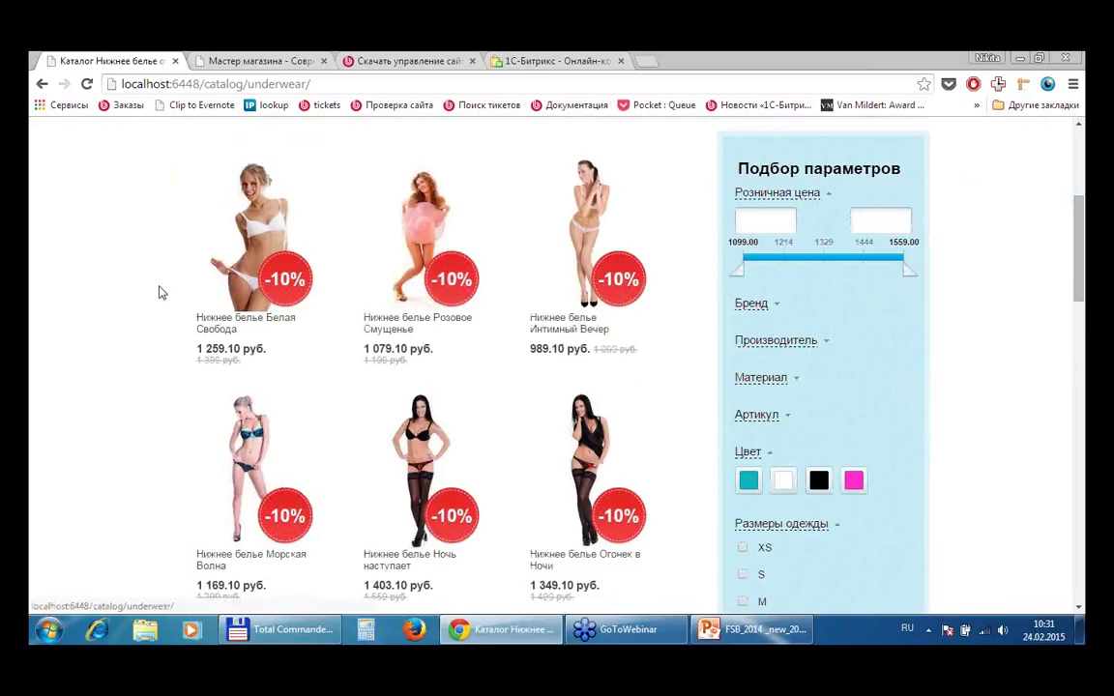
scroll(121, 308, up, 1)
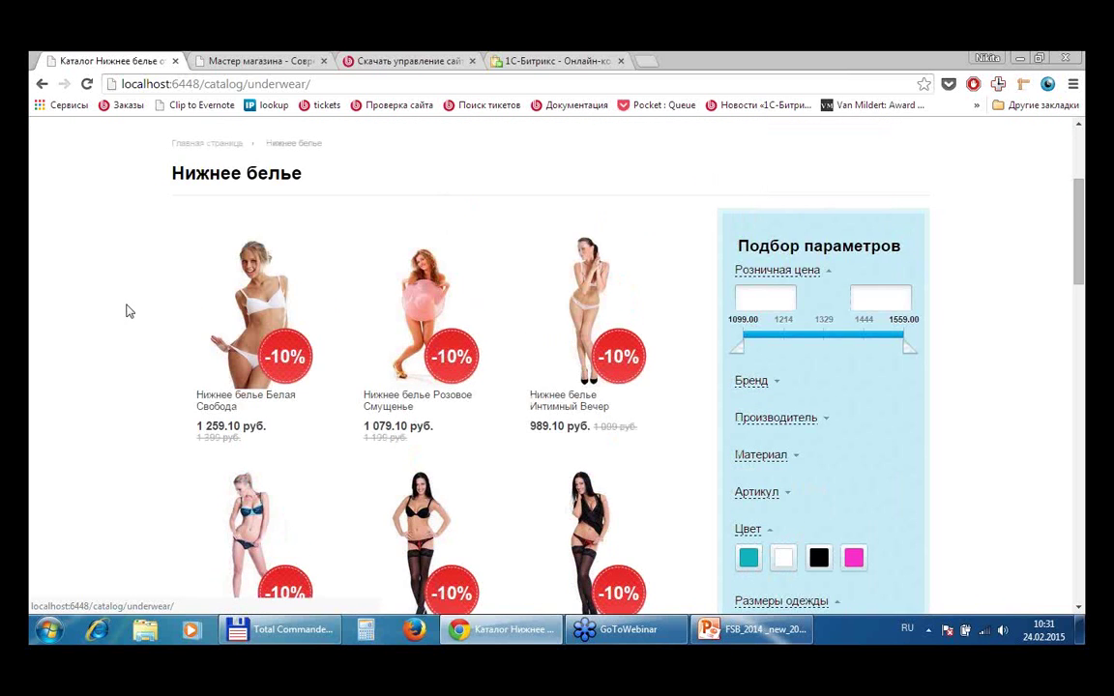
scroll(124, 310, down, 1)
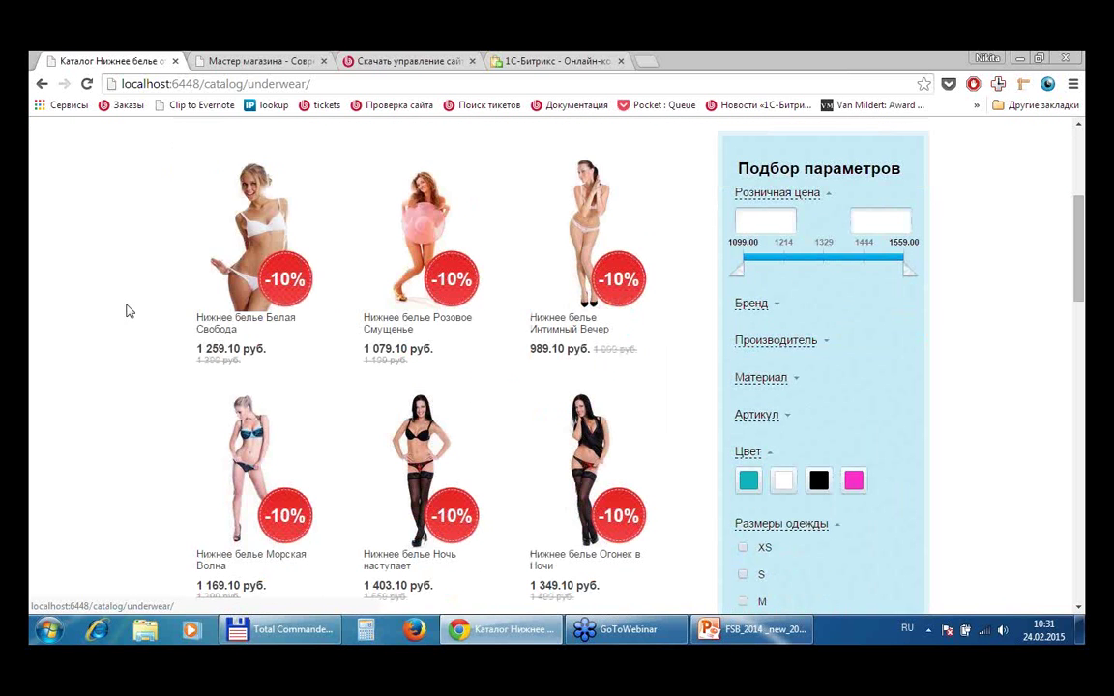
- Select the white swatch under Цвет in Подбор параметров, showing Выбрано: 2
mouse_move(580, 285)
scroll(1036, 330, down, 1)
scroll(1035, 331, down, 1)
scroll(1035, 331, up, 2)
scroll(997, 320, down, 1)
scroll(933, 266, down, 1)
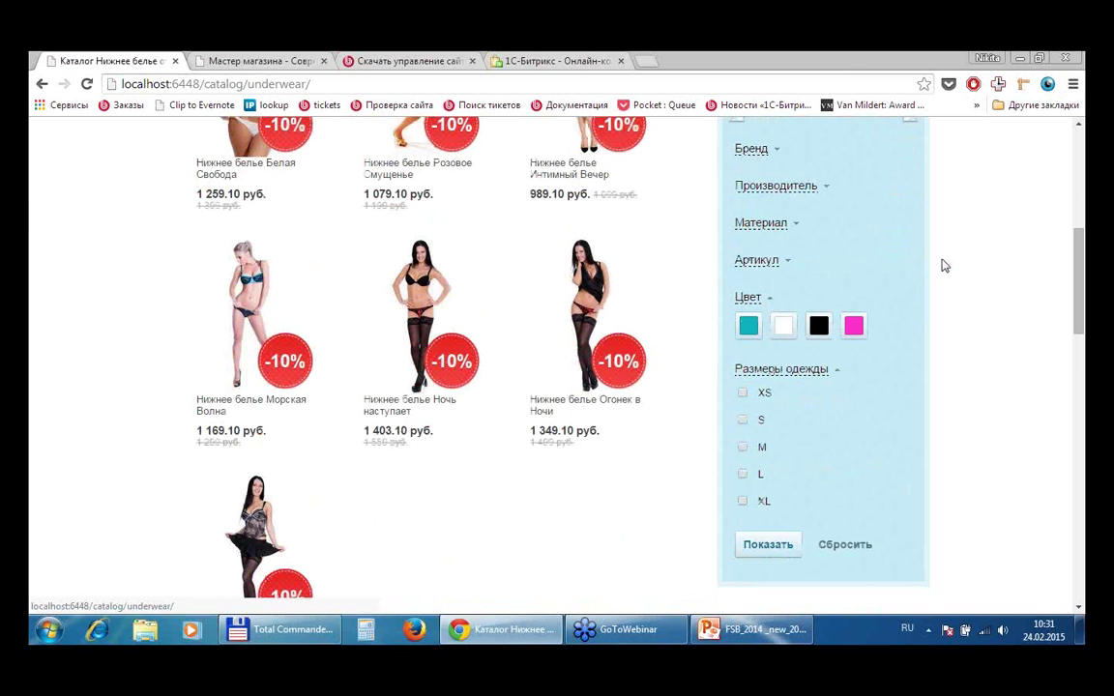
scroll(973, 296, up, 2)
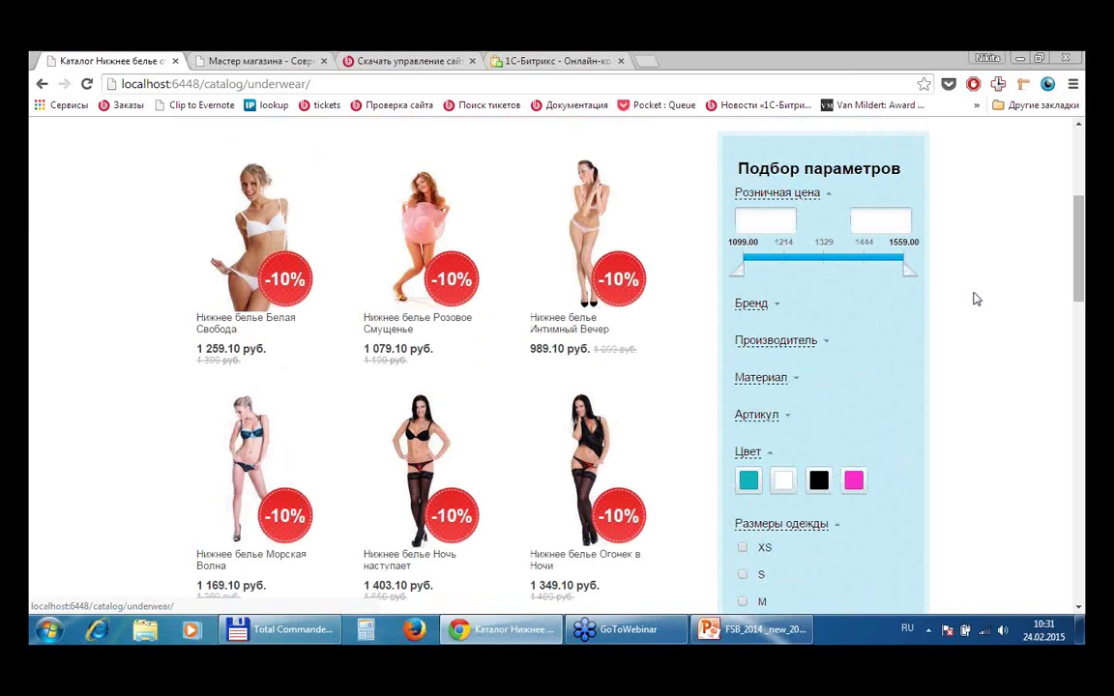
scroll(976, 299, down, 1)
click(785, 402)
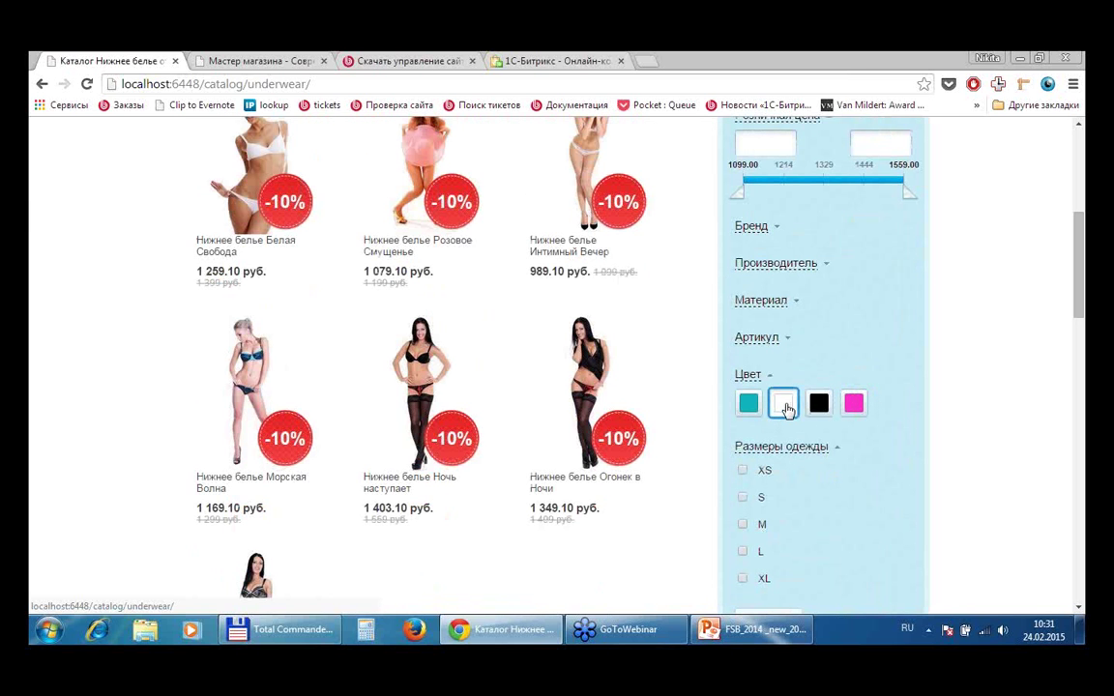
scroll(1006, 318, down, 1)
scroll(997, 314, up, 1)
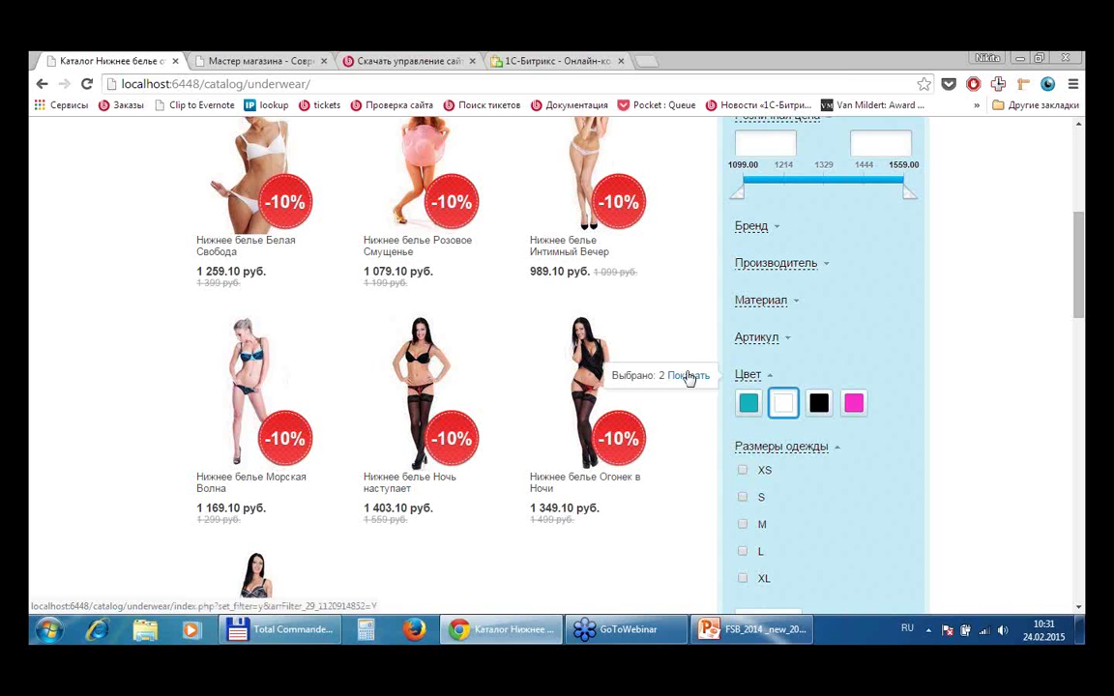
- Apply the white colour filter and browse the two remaining lingerie items
click(687, 375)
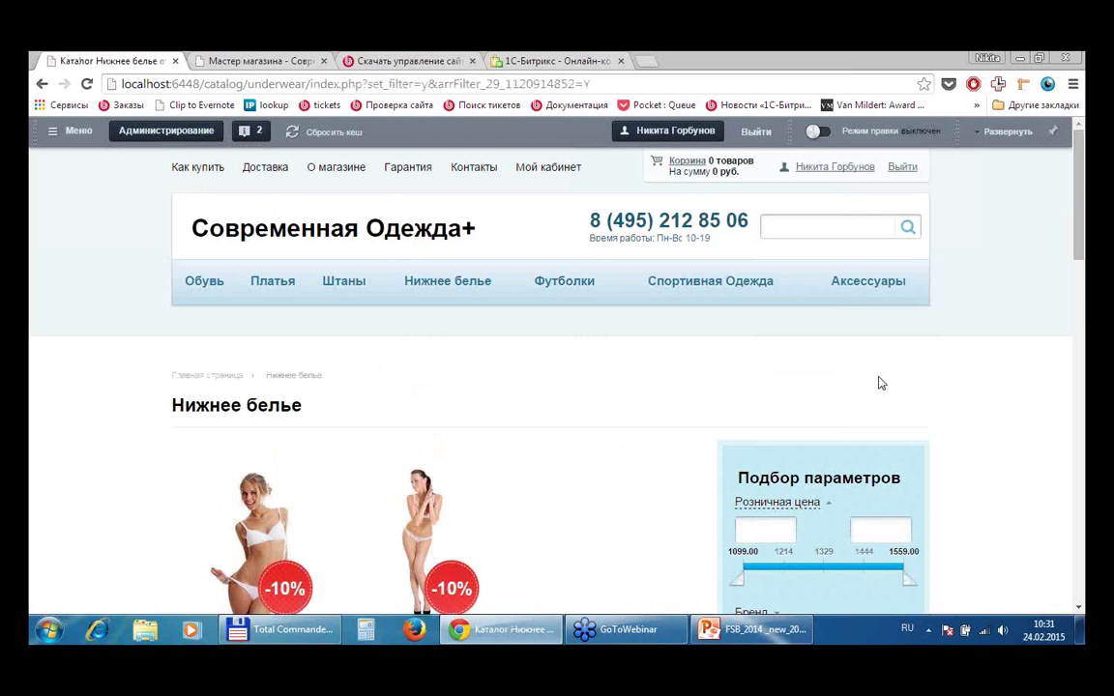
scroll(909, 372, down, 3)
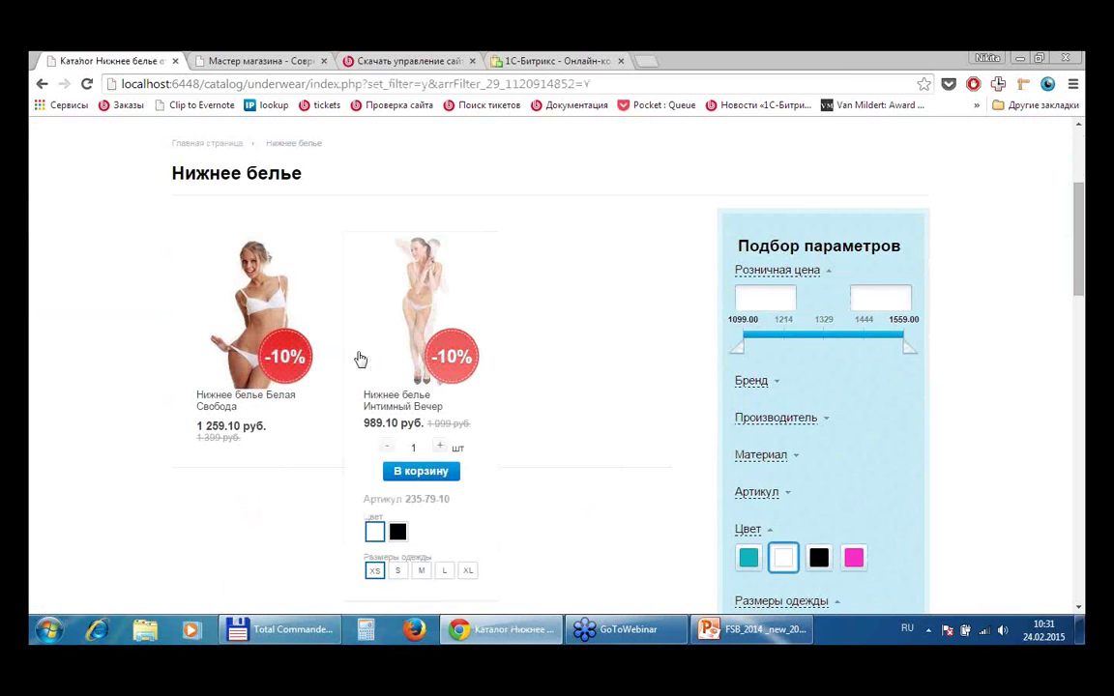
scroll(577, 358, down, 4)
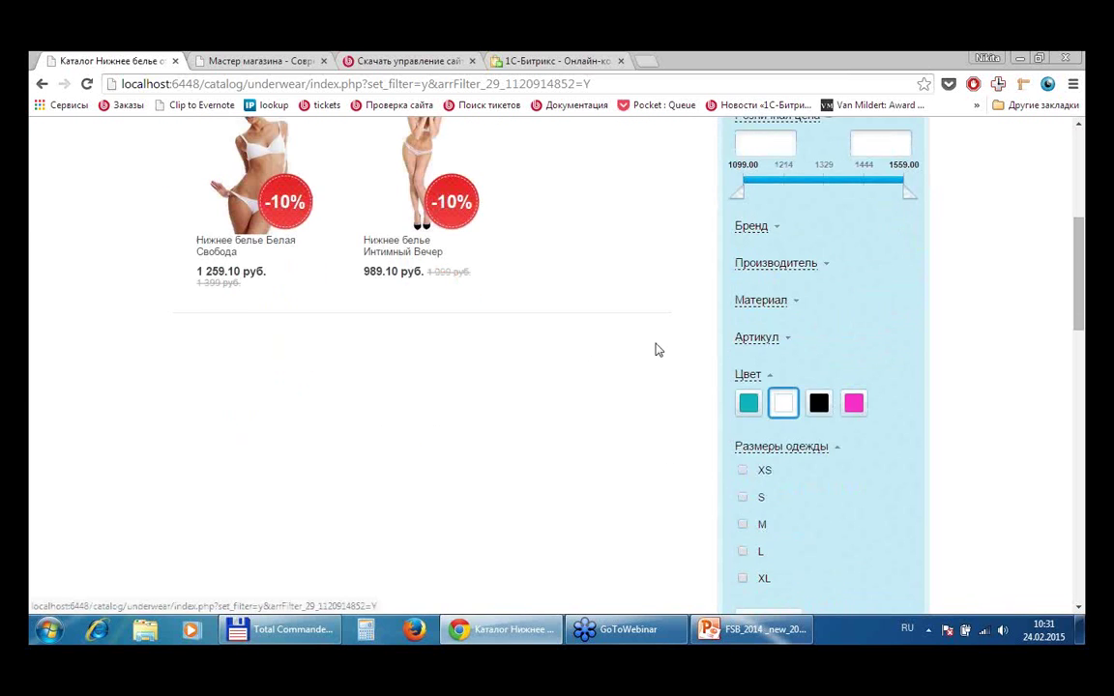
scroll(877, 409, up, 3)
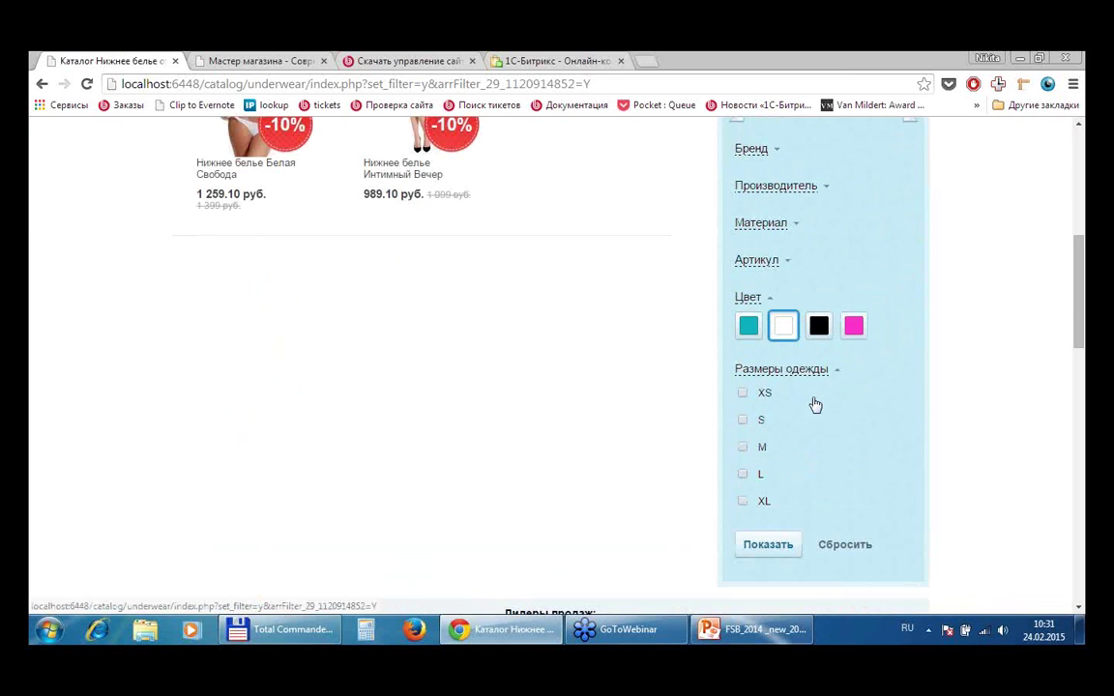
scroll(944, 290, down, 1)
scroll(972, 378, down, 2)
scroll(974, 377, up, 2)
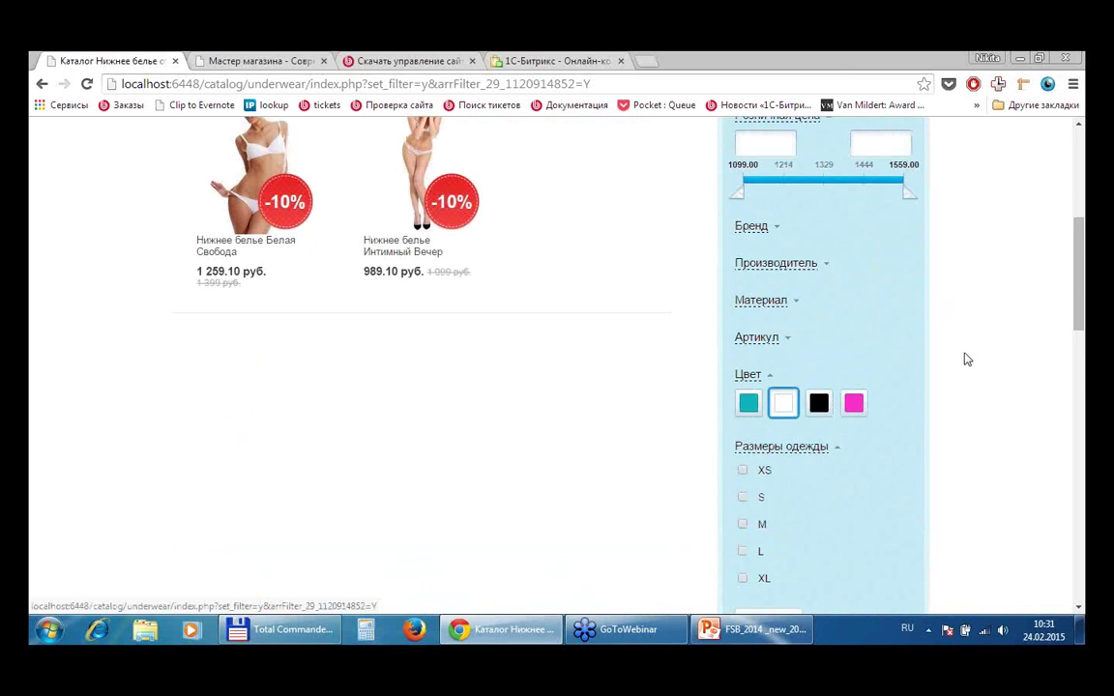
scroll(915, 338, down, 1)
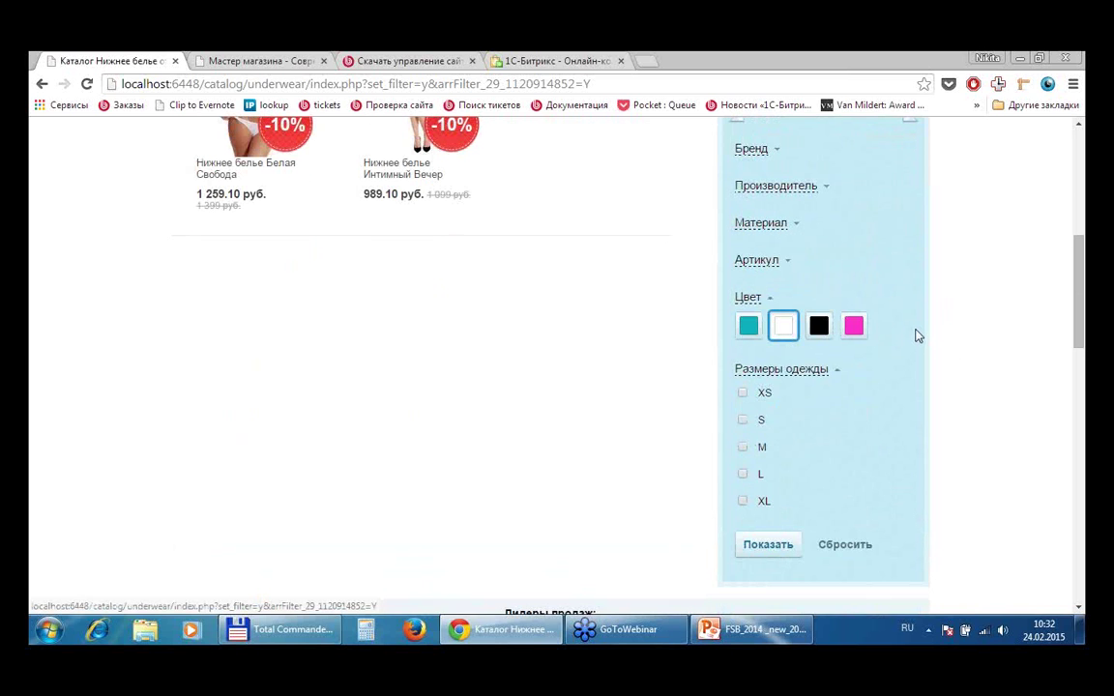
scroll(611, 368, up, 2)
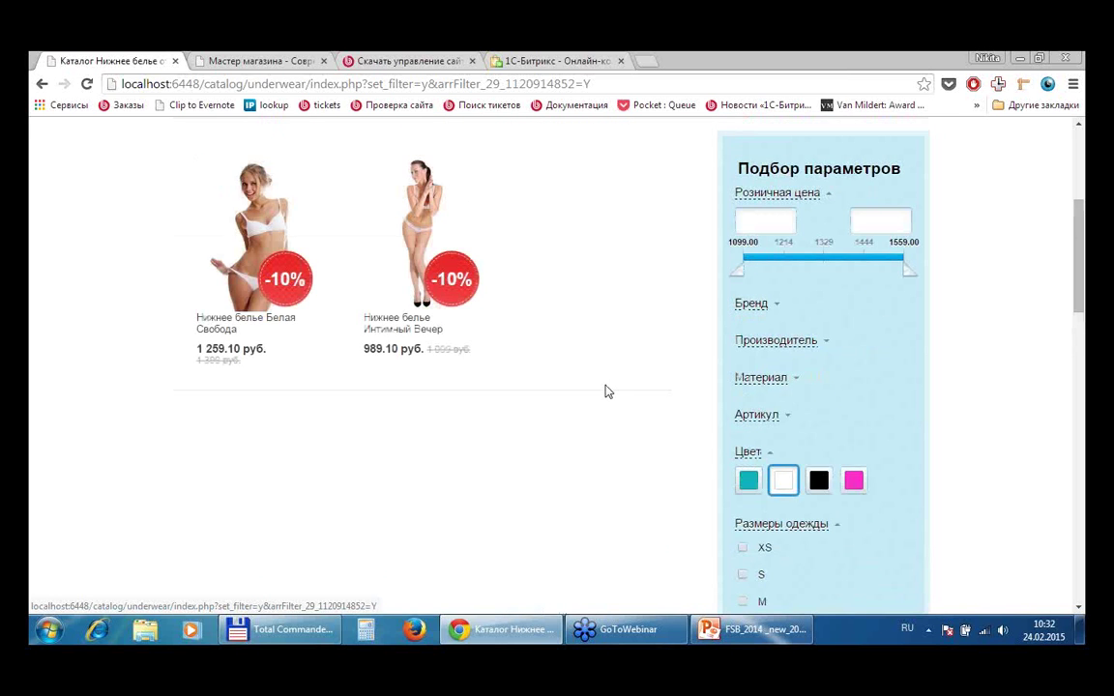
scroll(609, 449, down, 1)
scroll(606, 449, up, 1)
scroll(608, 452, down, 2)
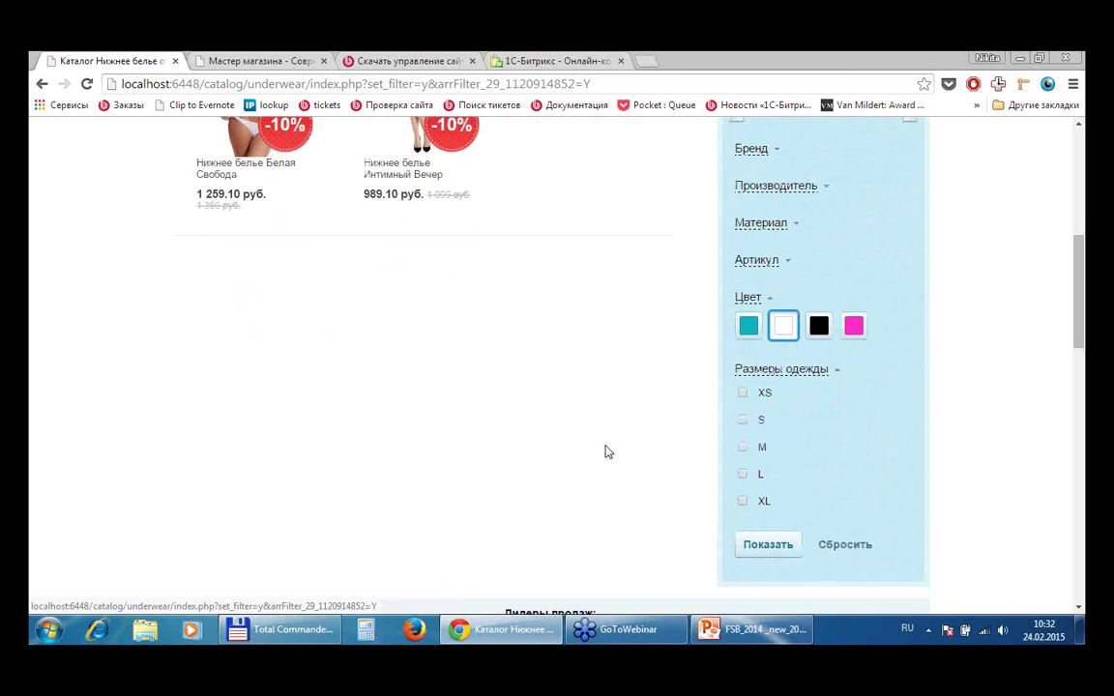
scroll(607, 452, up, 3)
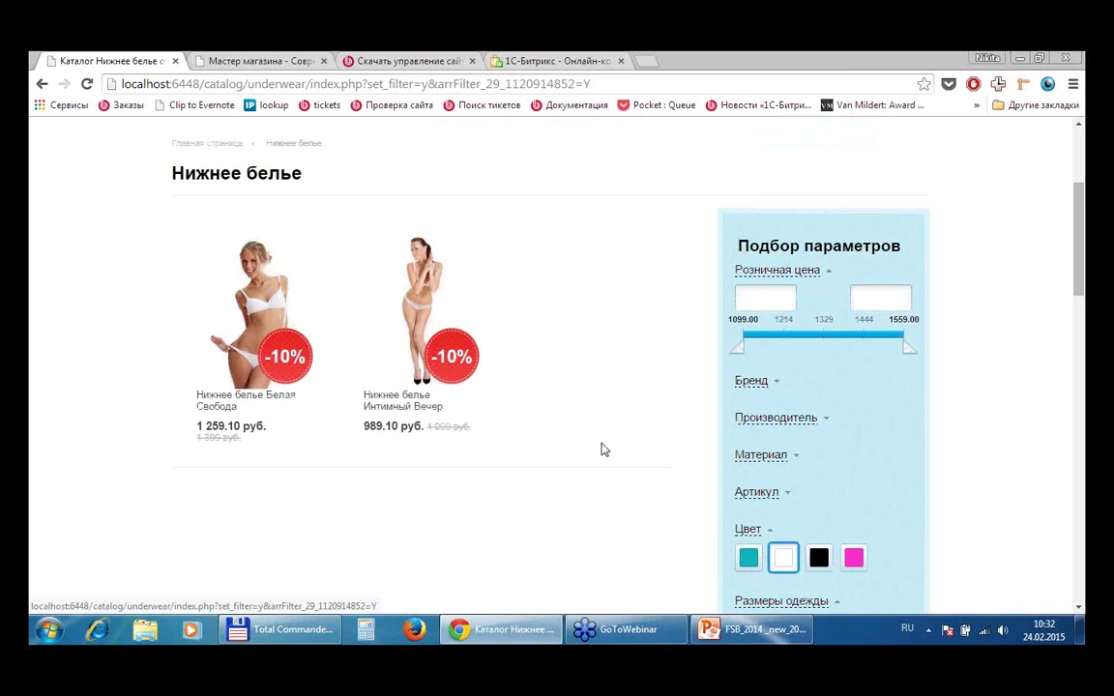
scroll(603, 448, down, 1)
- Set Интимный Вечер's quick card to size M, article 235-79-09
mouse_move(1081, 280)
mouse_down()
mouse_move(1082, 267)
mouse_move(1082, 277)
mouse_up()
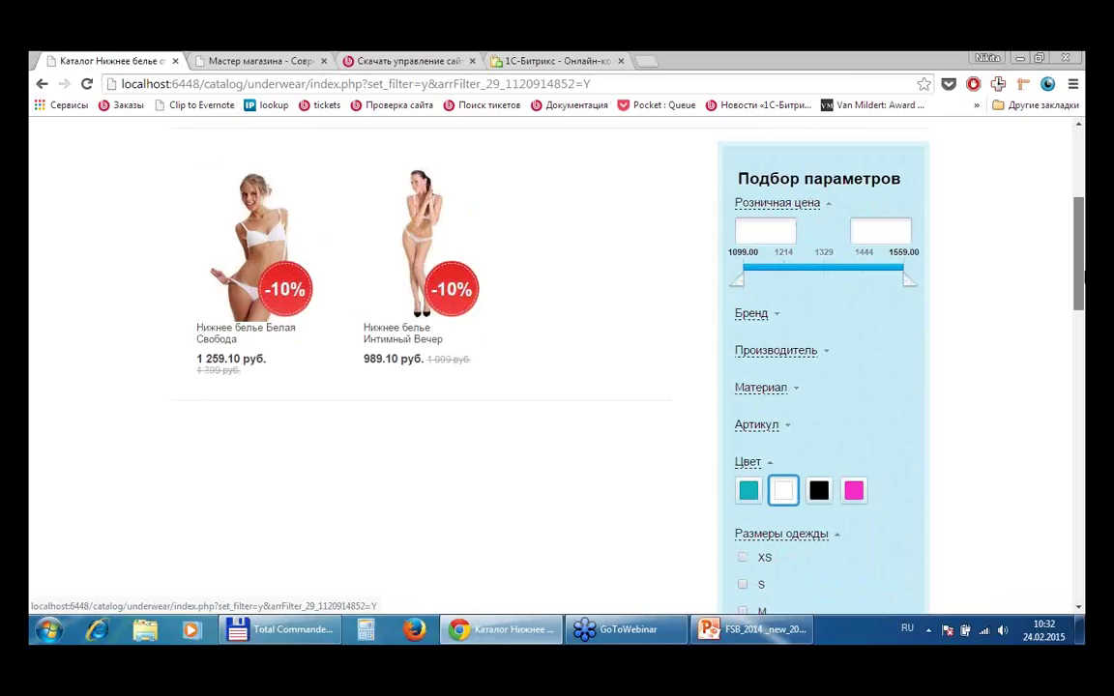
drag(1081, 278, 1083, 263)
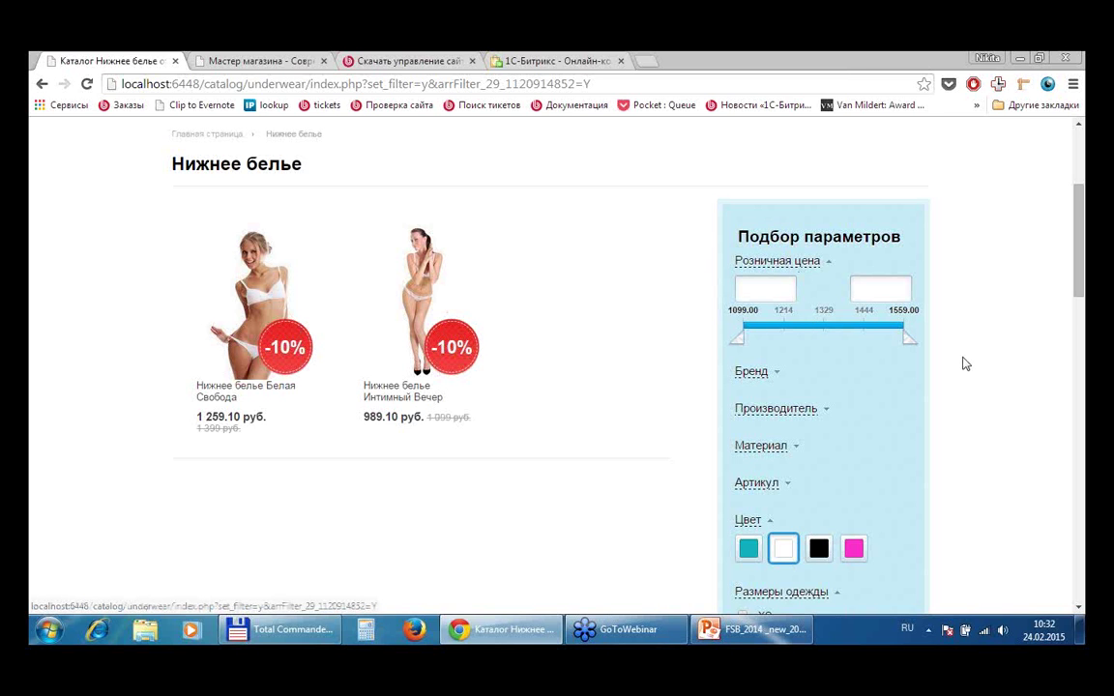
scroll(963, 363, down, 1)
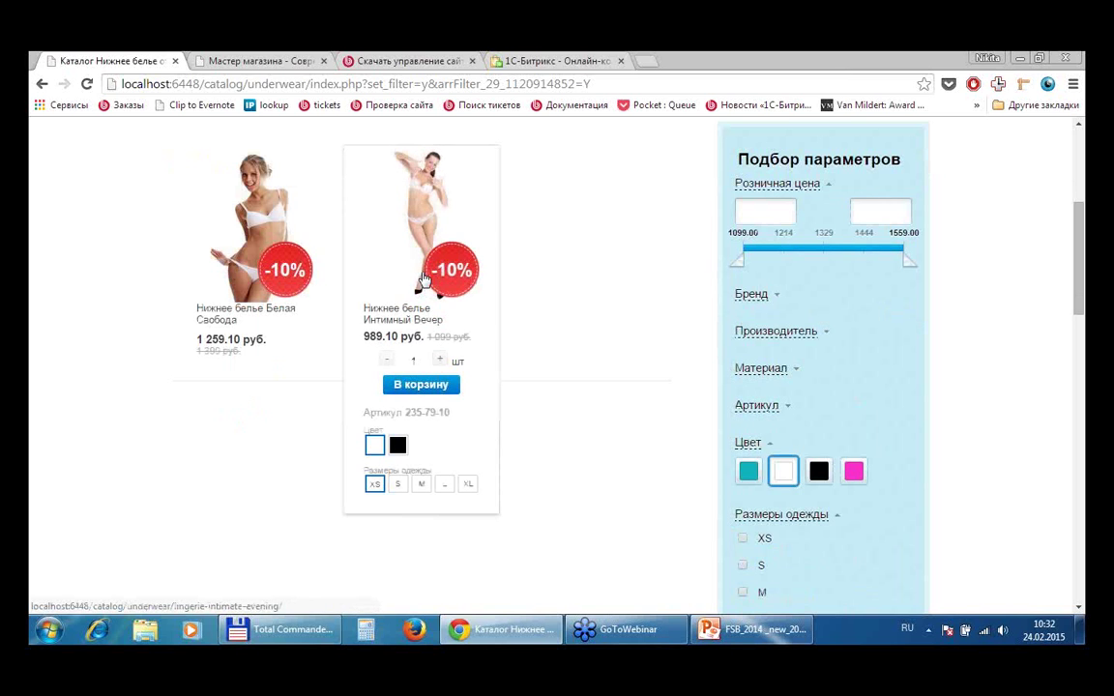
click(420, 487)
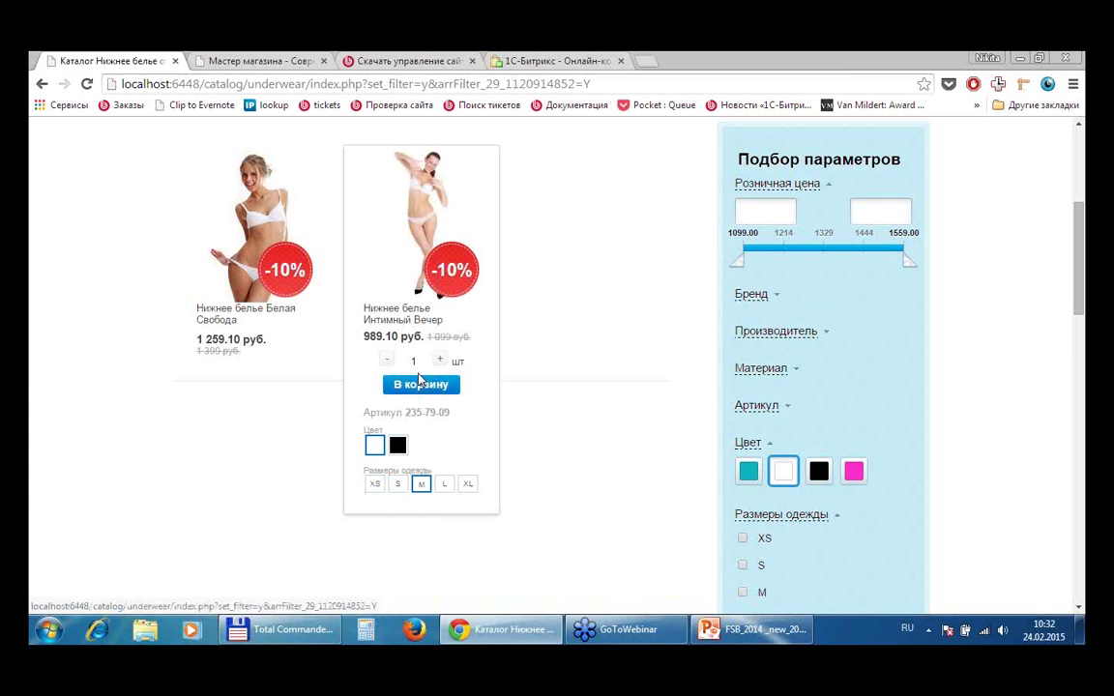
- Open the Интимный Вечер product page and highlight its old price 1 099 руб
click(410, 238)
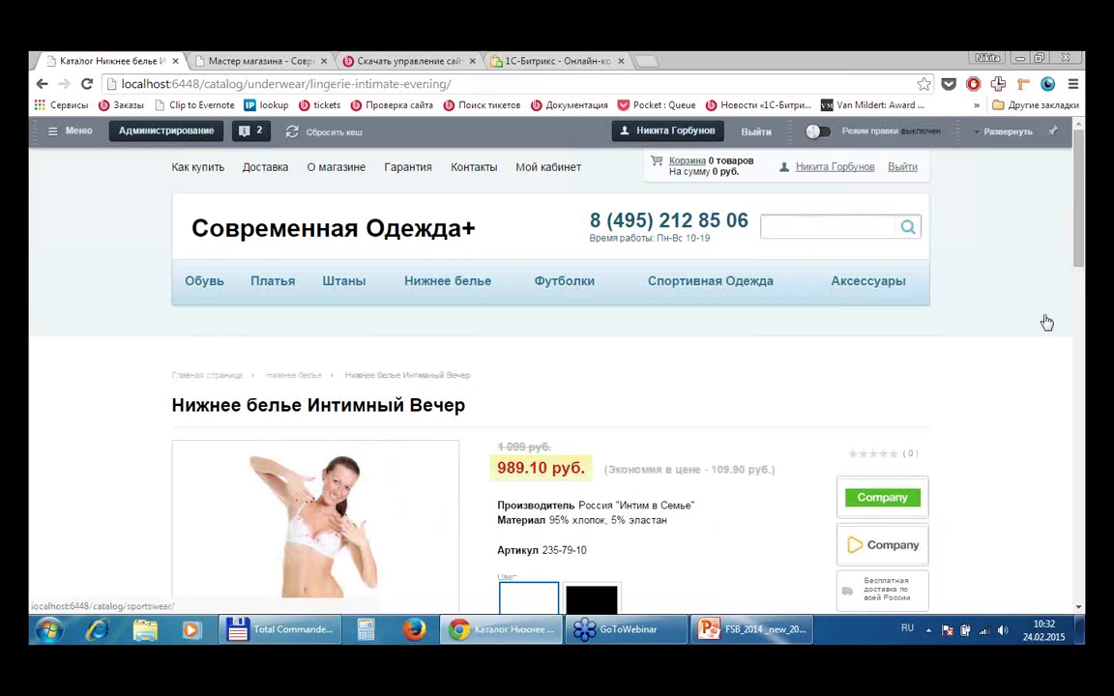
scroll(1047, 318, down, 3)
scroll(1052, 313, down, 1)
scroll(1052, 313, up, 1)
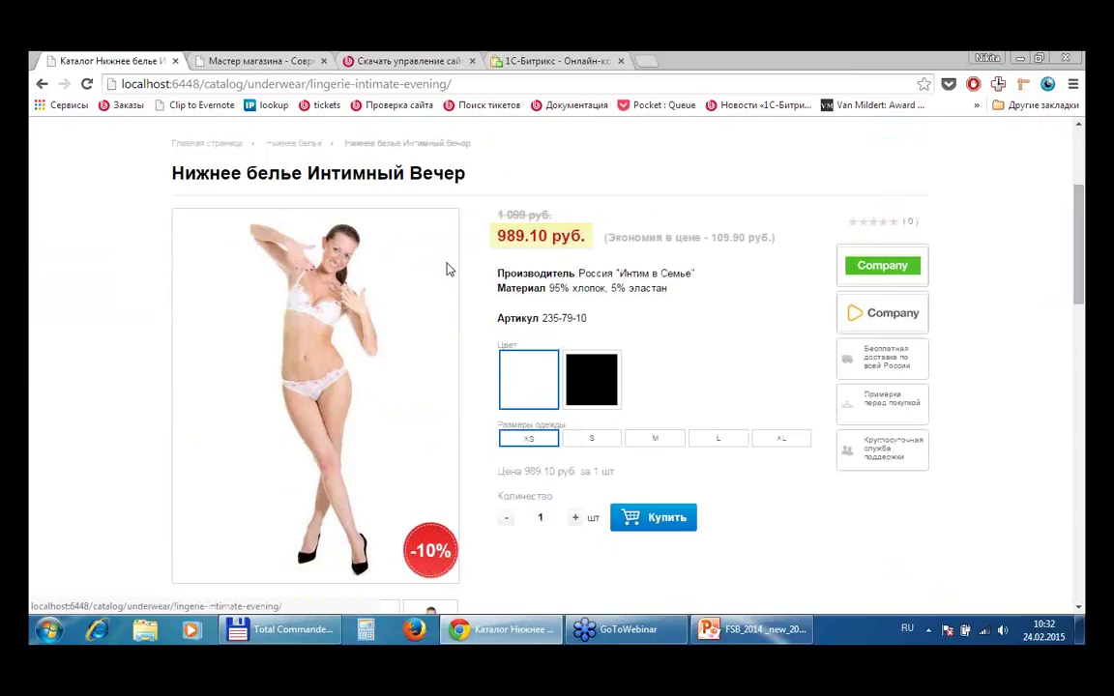
drag(497, 211, 568, 219)
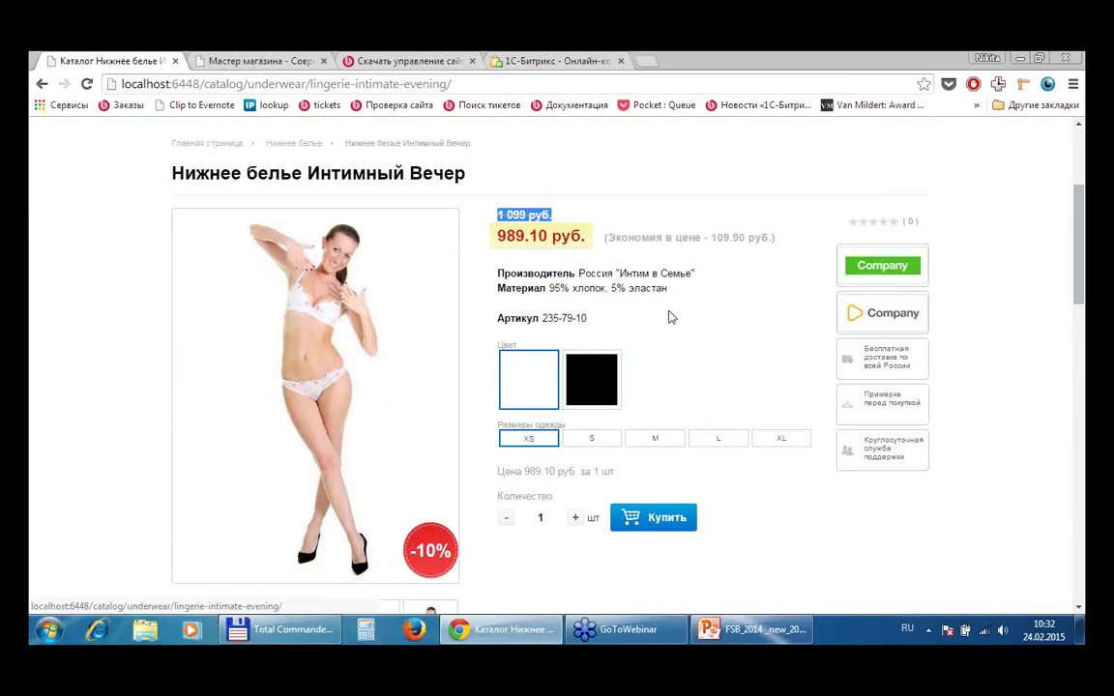
scroll(710, 292, down, 1)
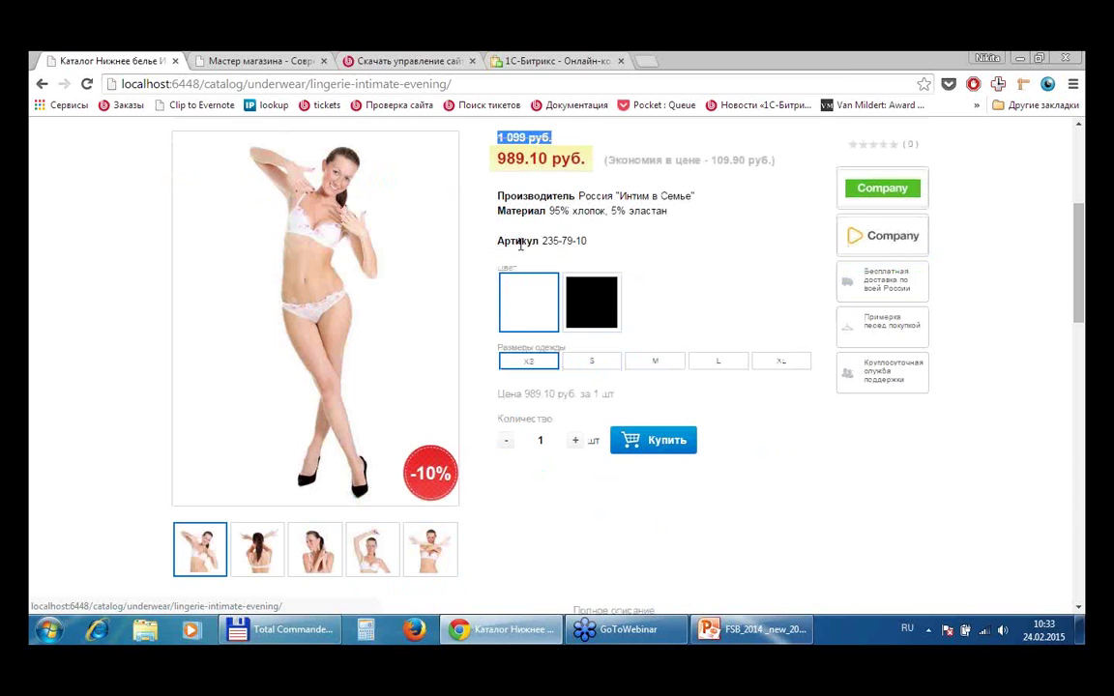
- Set Интимный Вечер to black, size XS, quantity 3 for 3 237.30 руб
click(580, 302)
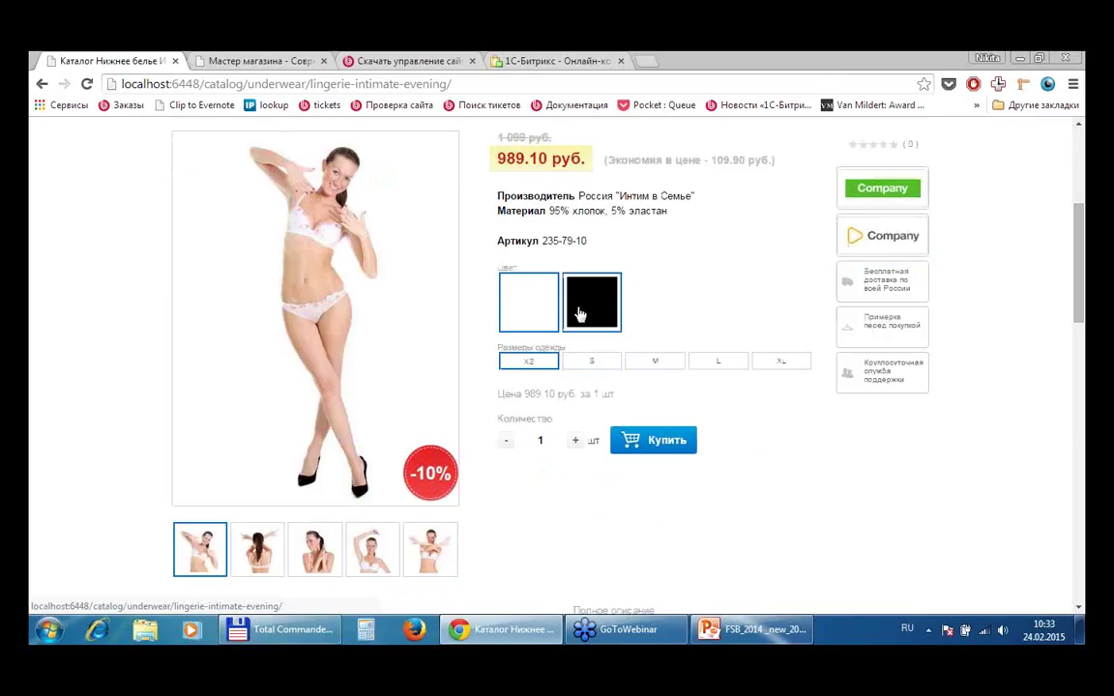
click(655, 362)
click(513, 363)
click(575, 440)
click(575, 440)
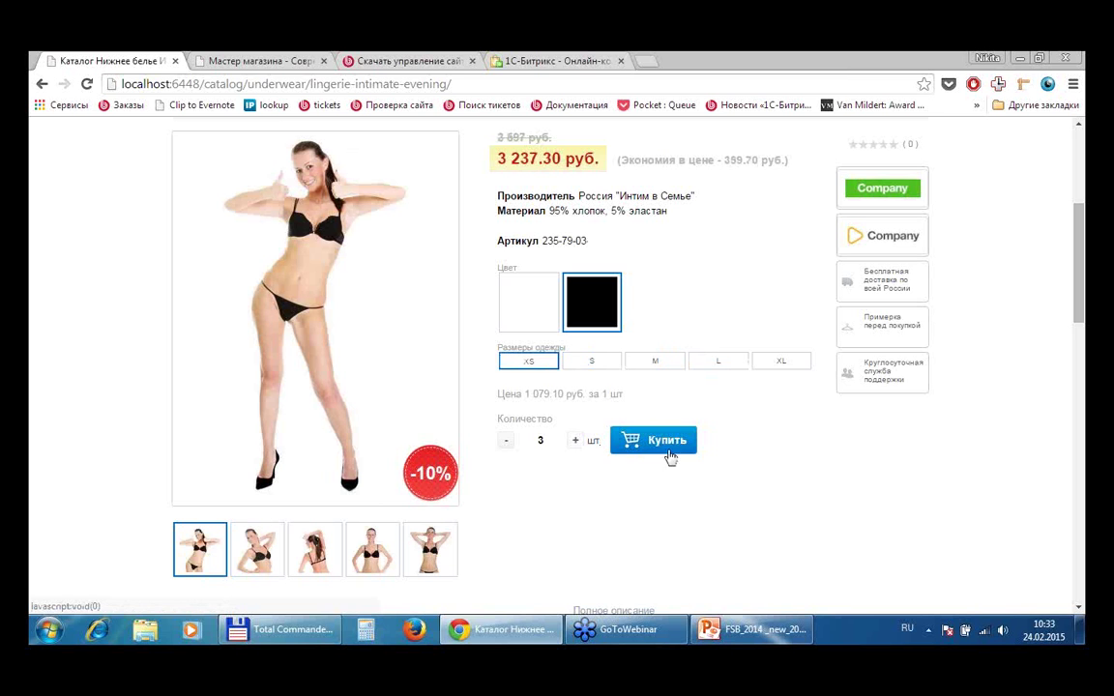
scroll(665, 391, down, 3)
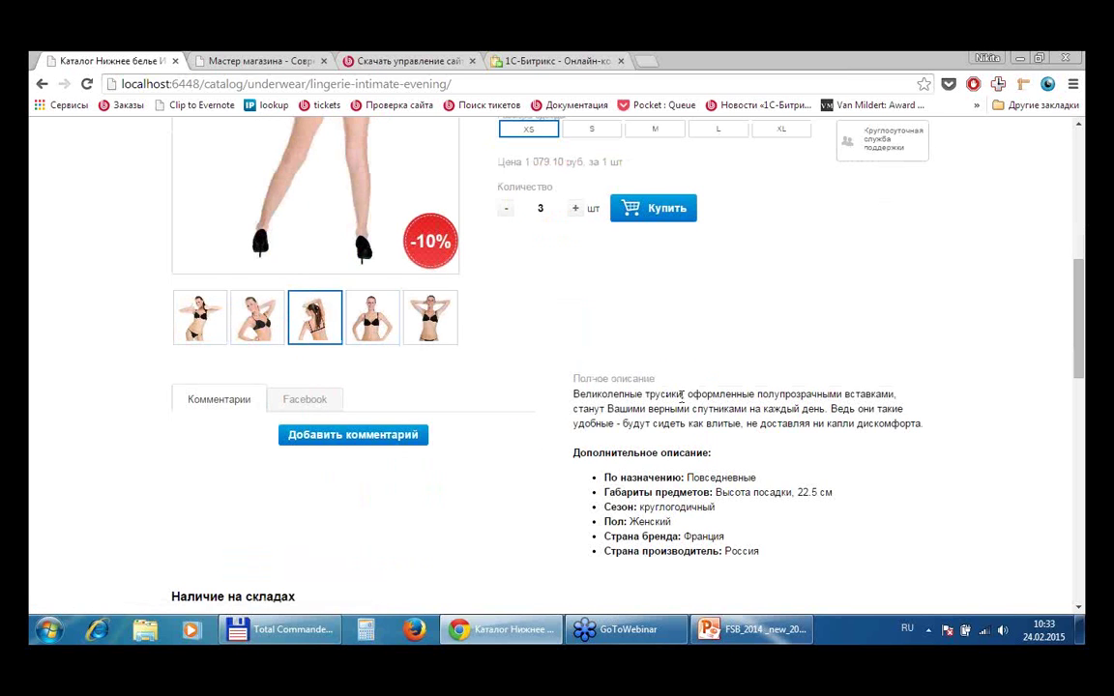
- Switch the Интимный Вечер comments block from site comments to the Facebook tab
scroll(721, 394, up, 1)
scroll(721, 394, up, 1)
scroll(738, 393, down, 6)
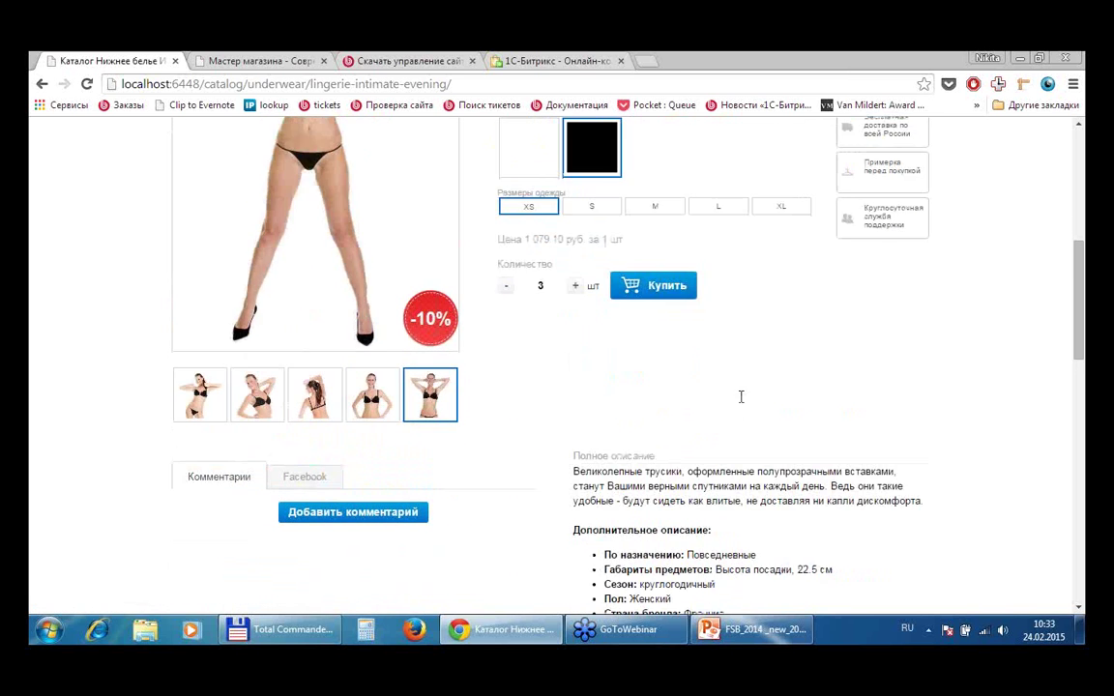
scroll(832, 375, up, 2)
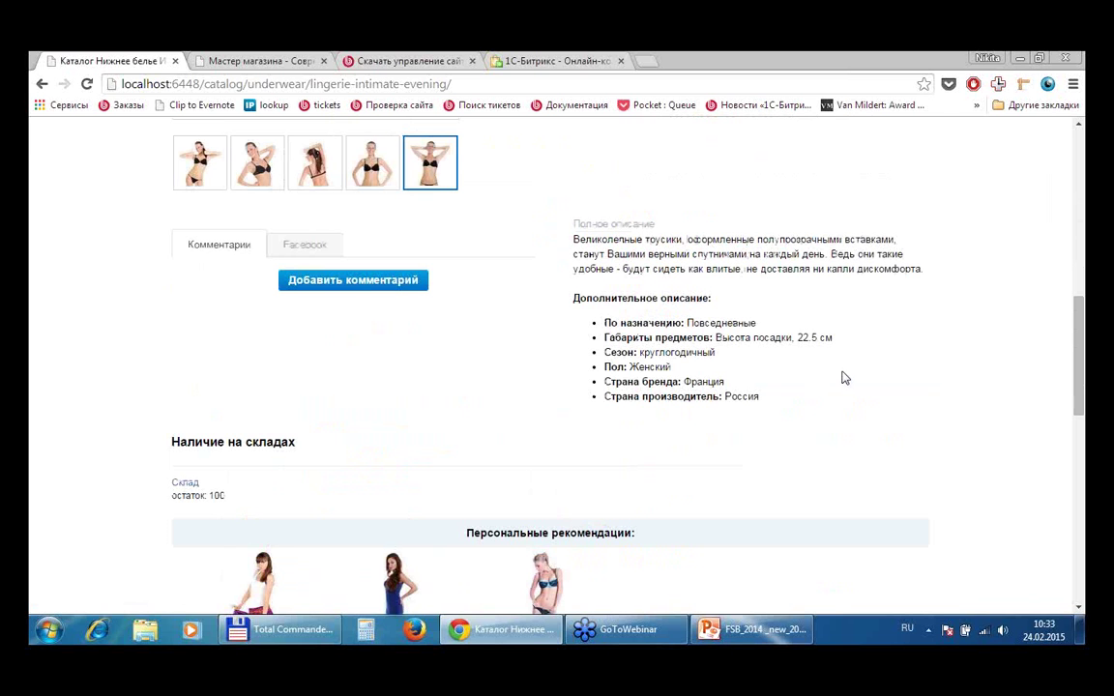
scroll(843, 377, up, 5)
scroll(684, 380, down, 5)
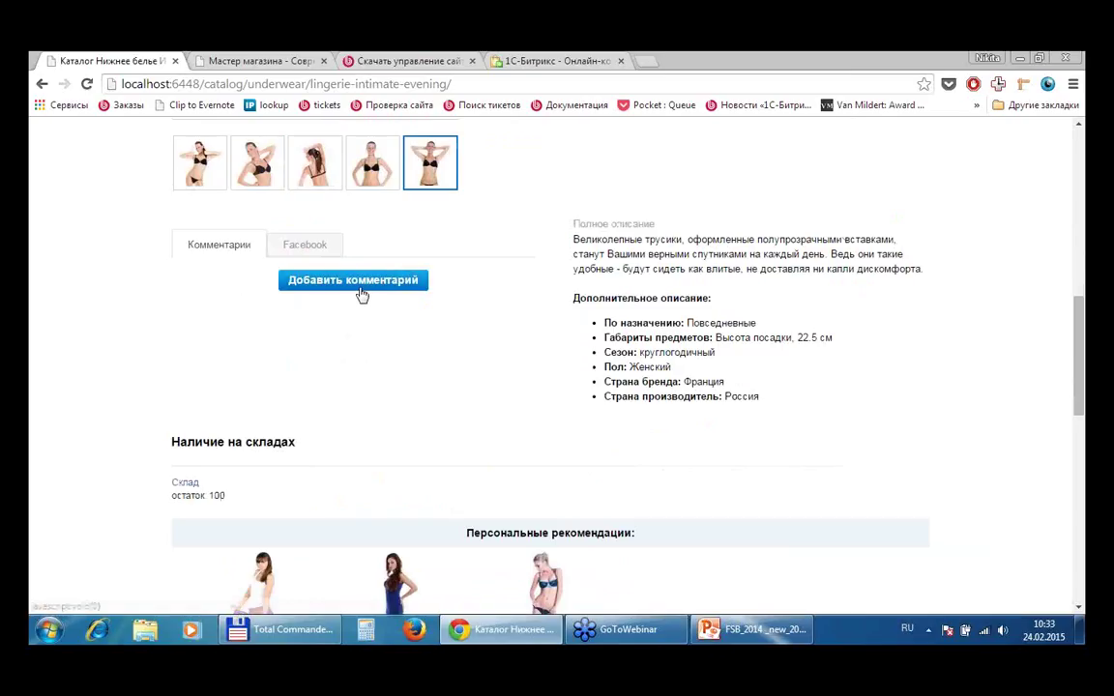
click(310, 245)
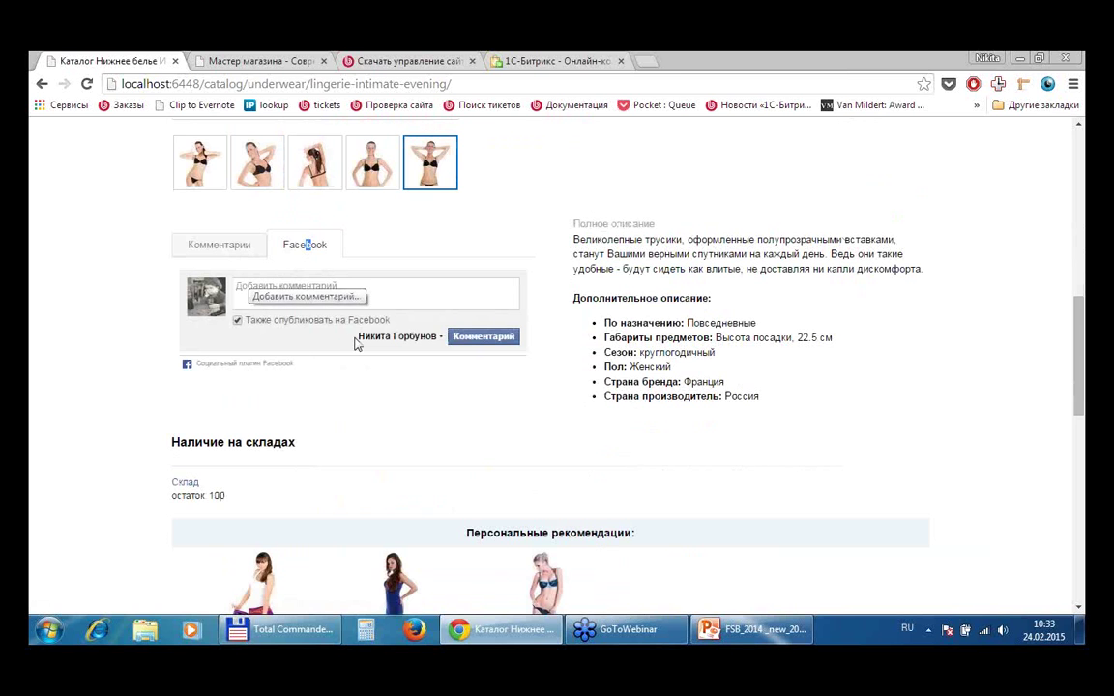
scroll(90, 282, down, 2)
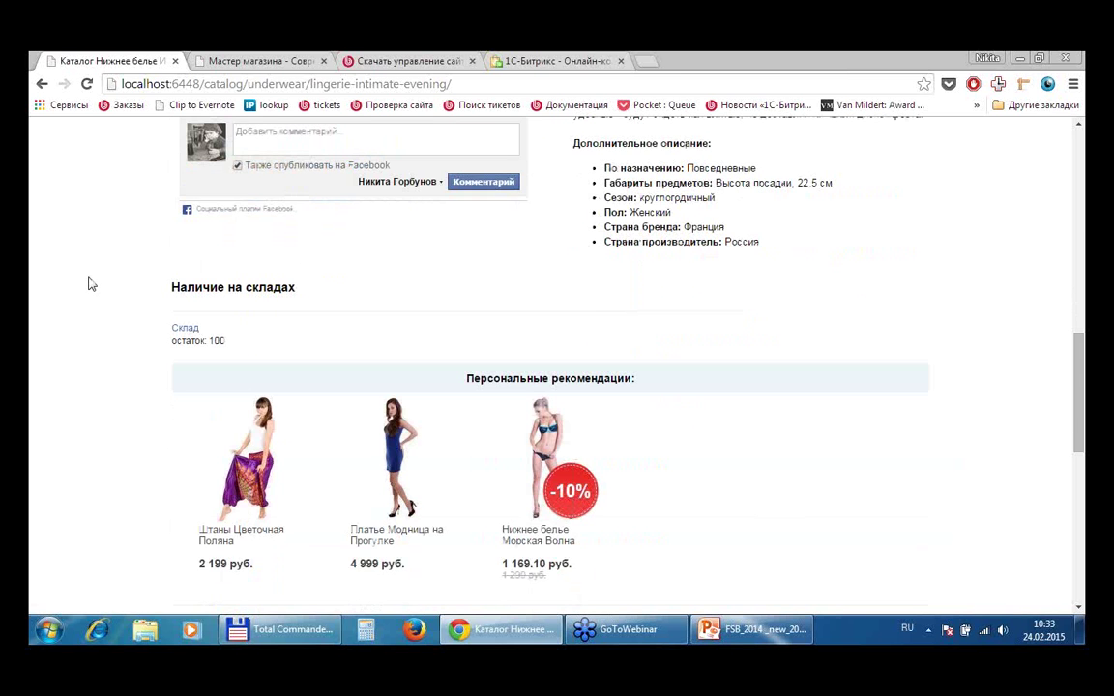
scroll(90, 281, down, 1)
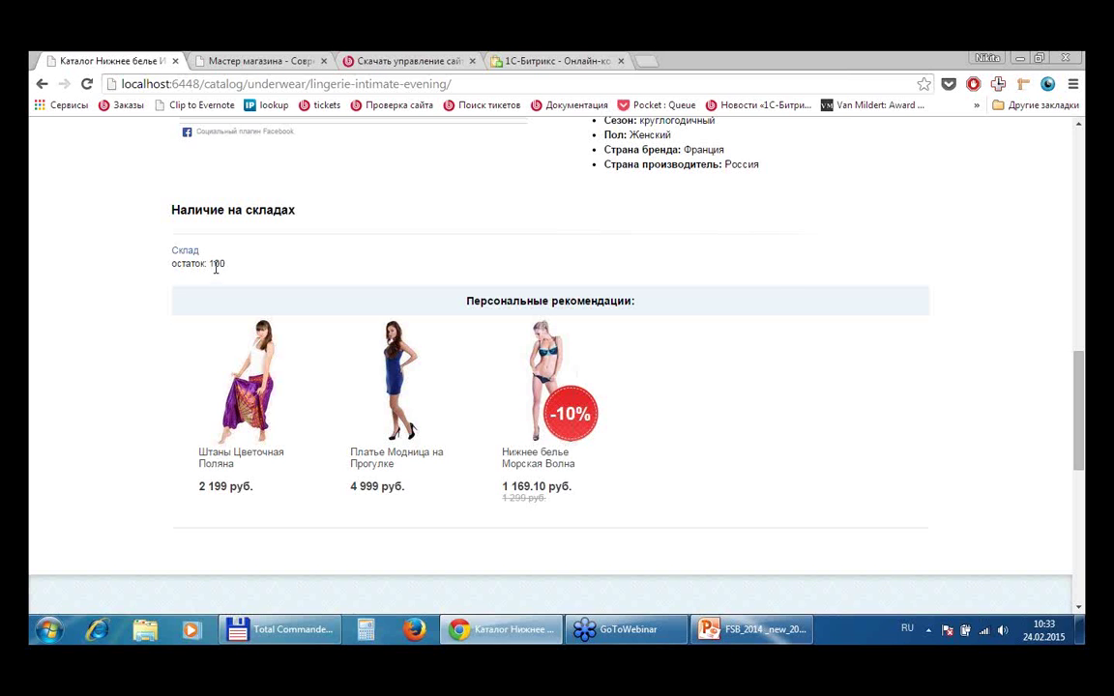
scroll(628, 276, down, 1)
mouse_move(529, 242)
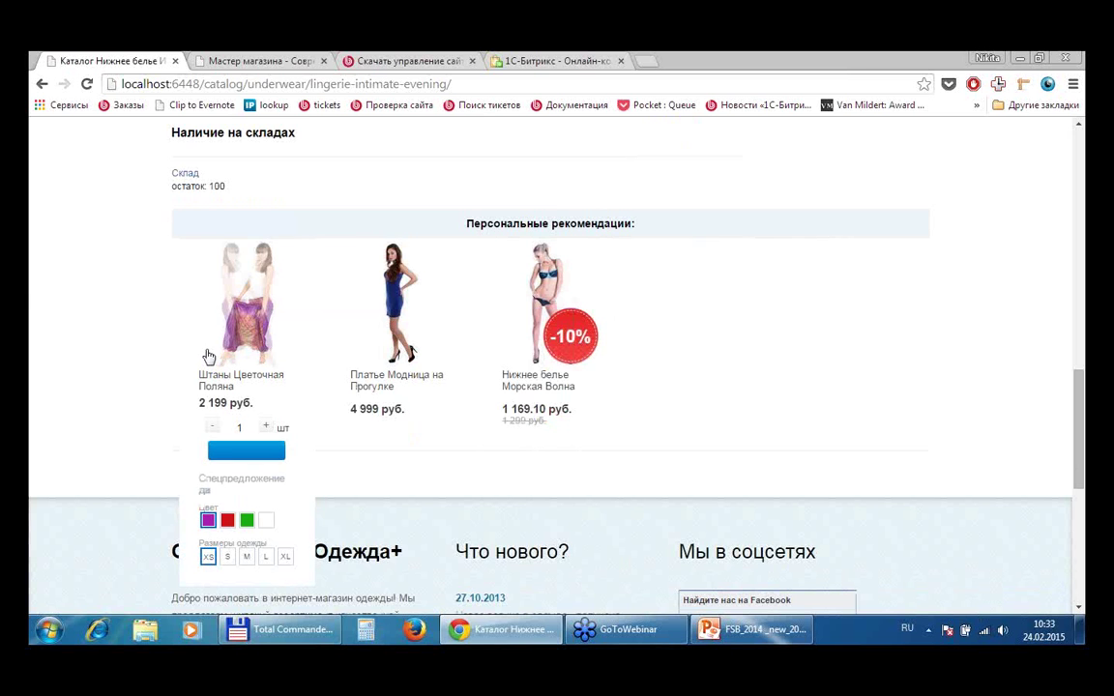
mouse_move(599, 316)
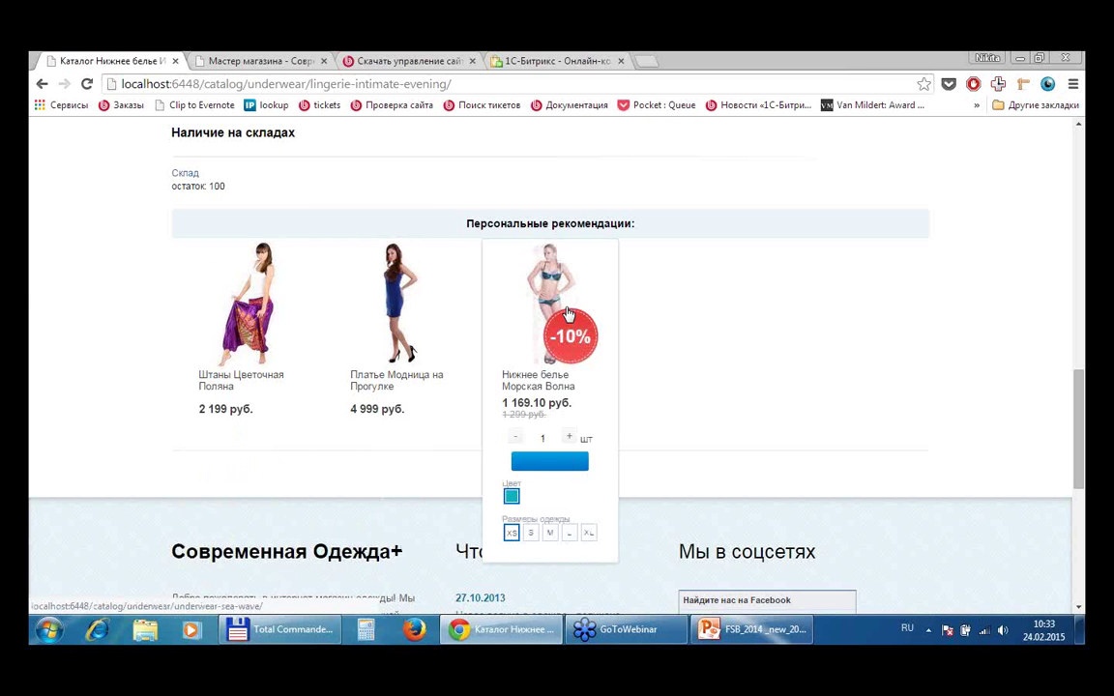
scroll(870, 326, down, 2)
scroll(870, 326, up, 2)
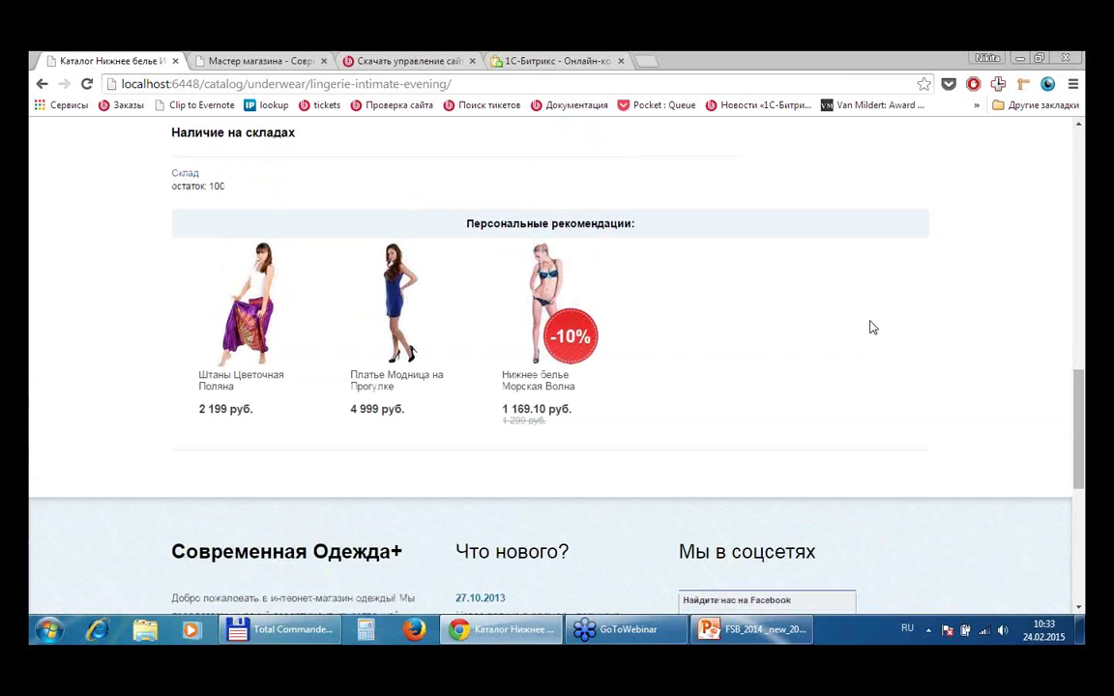
scroll(870, 326, down, 1)
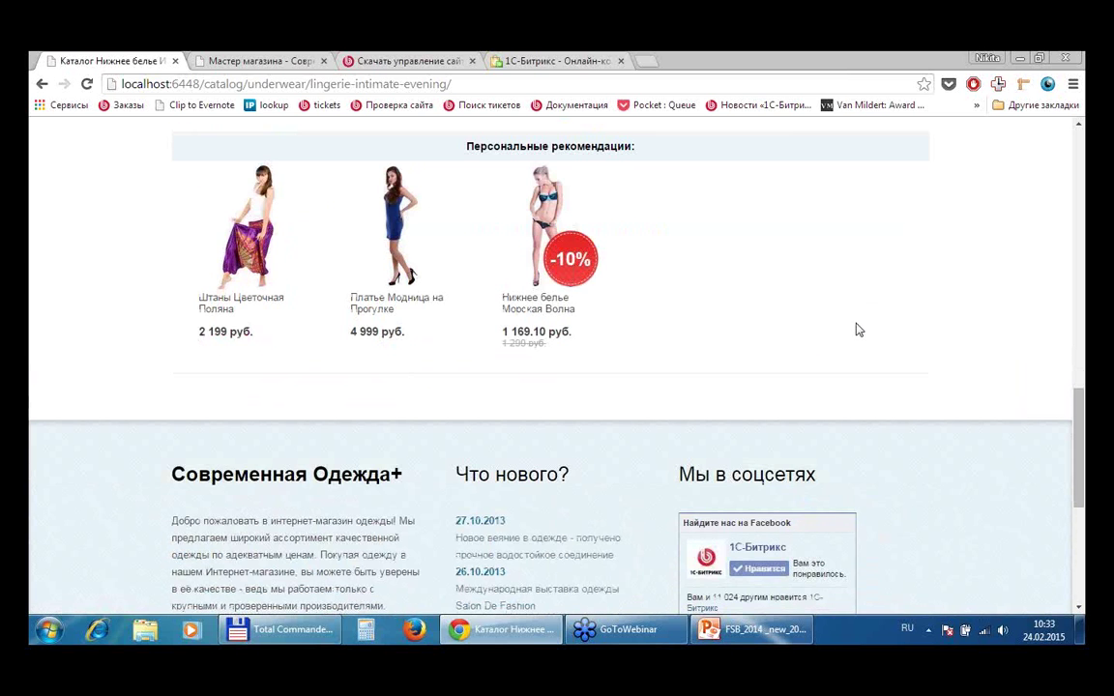
scroll(855, 329, up, 1)
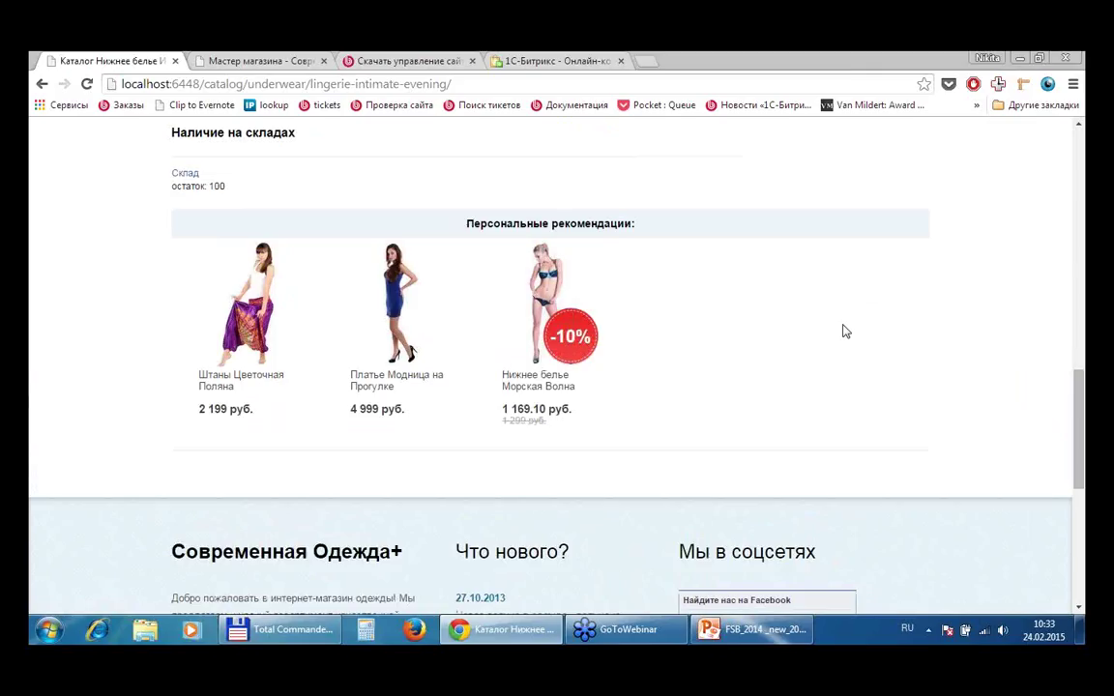
scroll(843, 331, down, 1)
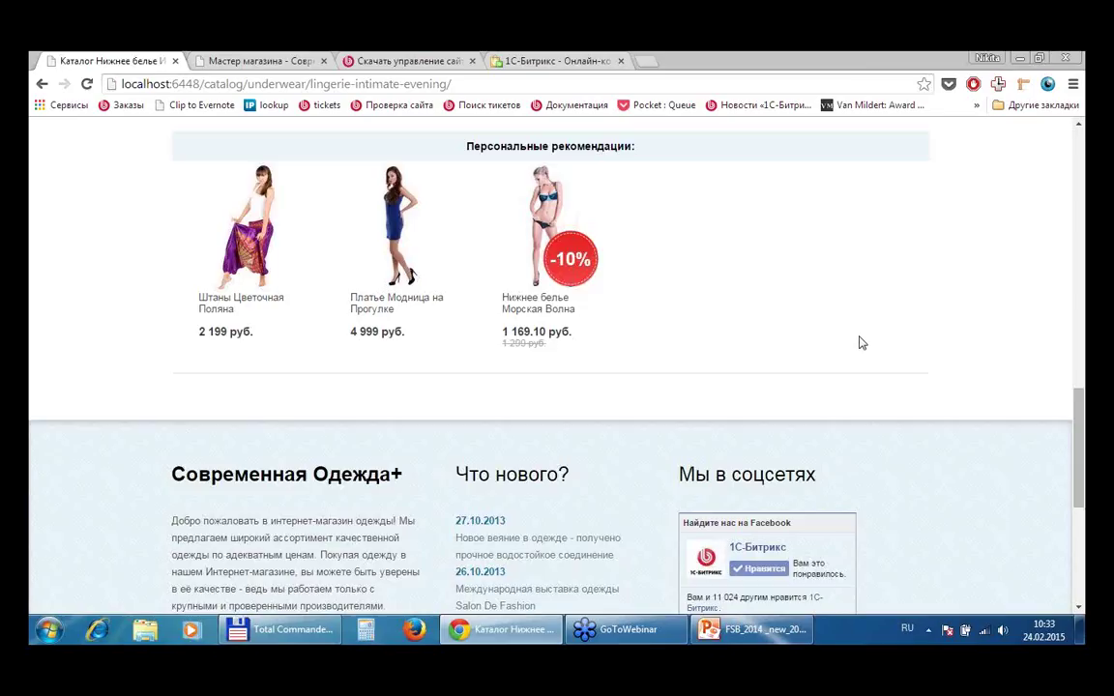
scroll(859, 340, up, 2)
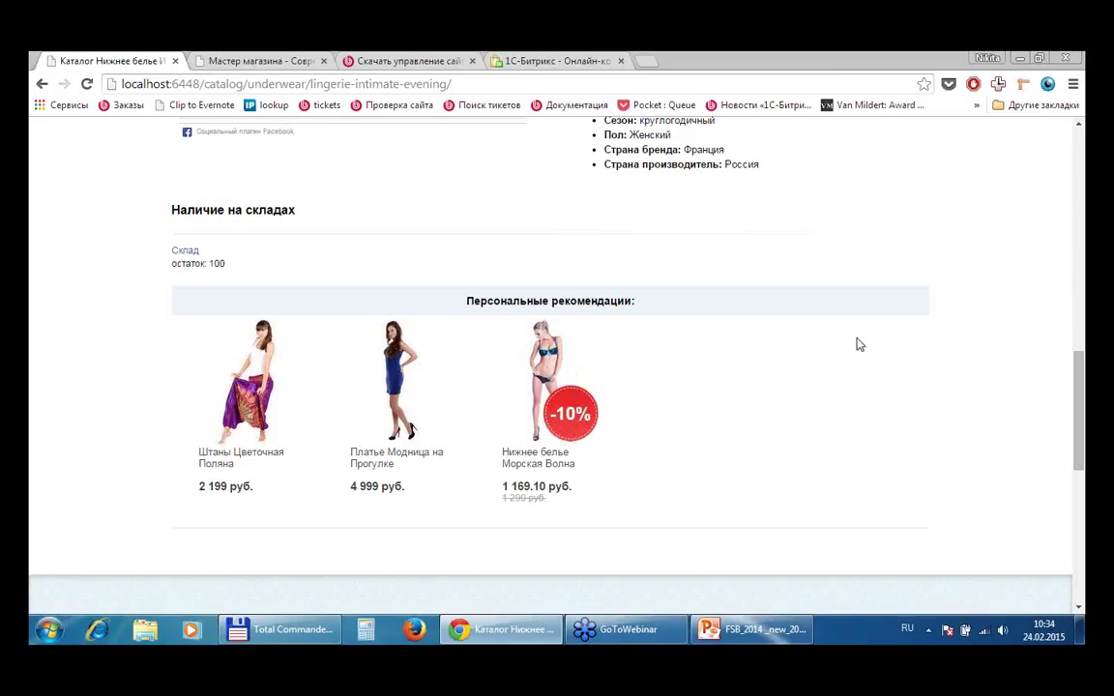
- Scroll through the Нижнее белье Интимный Вечер product page, quantity 3, before heading to the cart
scroll(924, 415, up, 3)
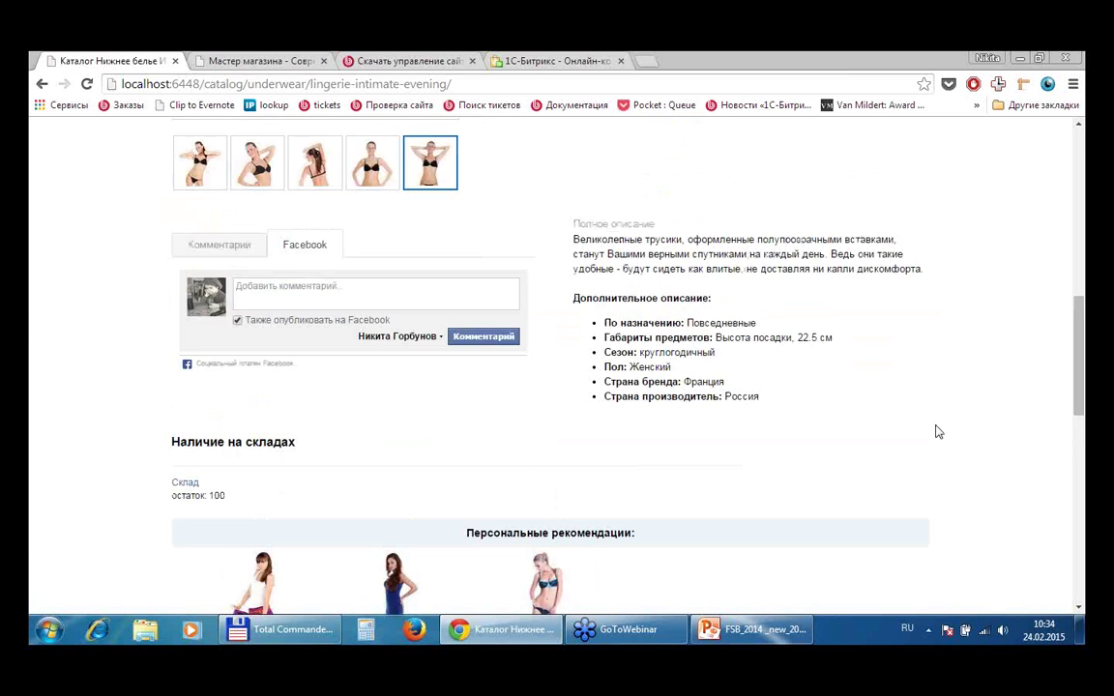
scroll(935, 440, down, 3)
scroll(473, 303, down, 1)
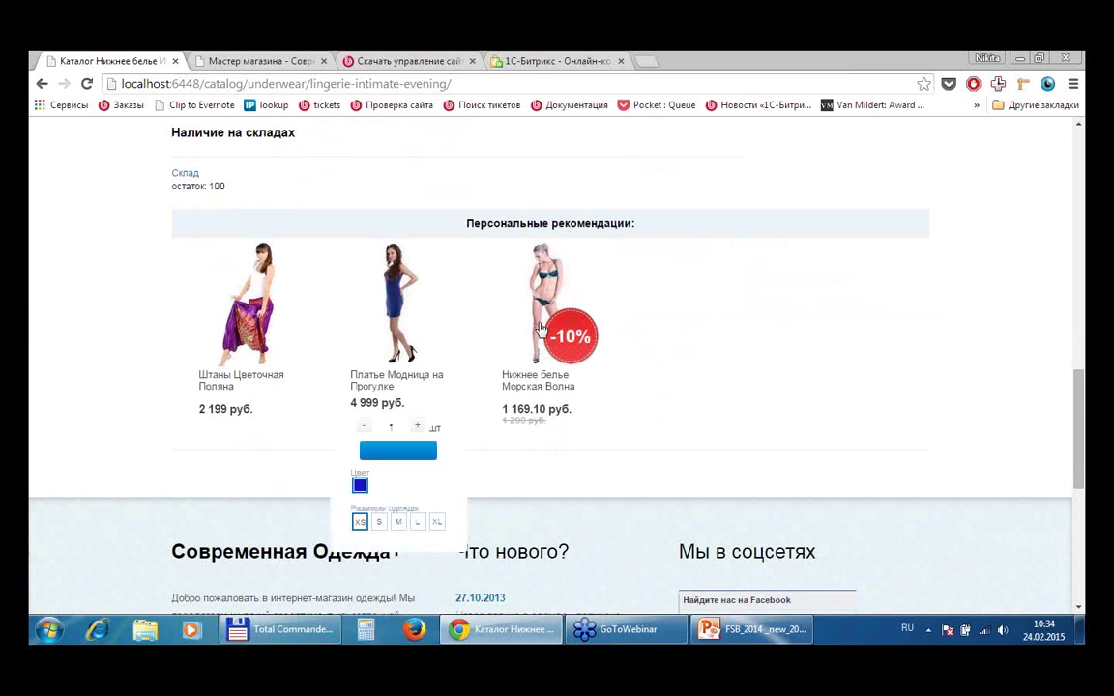
scroll(636, 331, down, 2)
scroll(793, 387, up, 3)
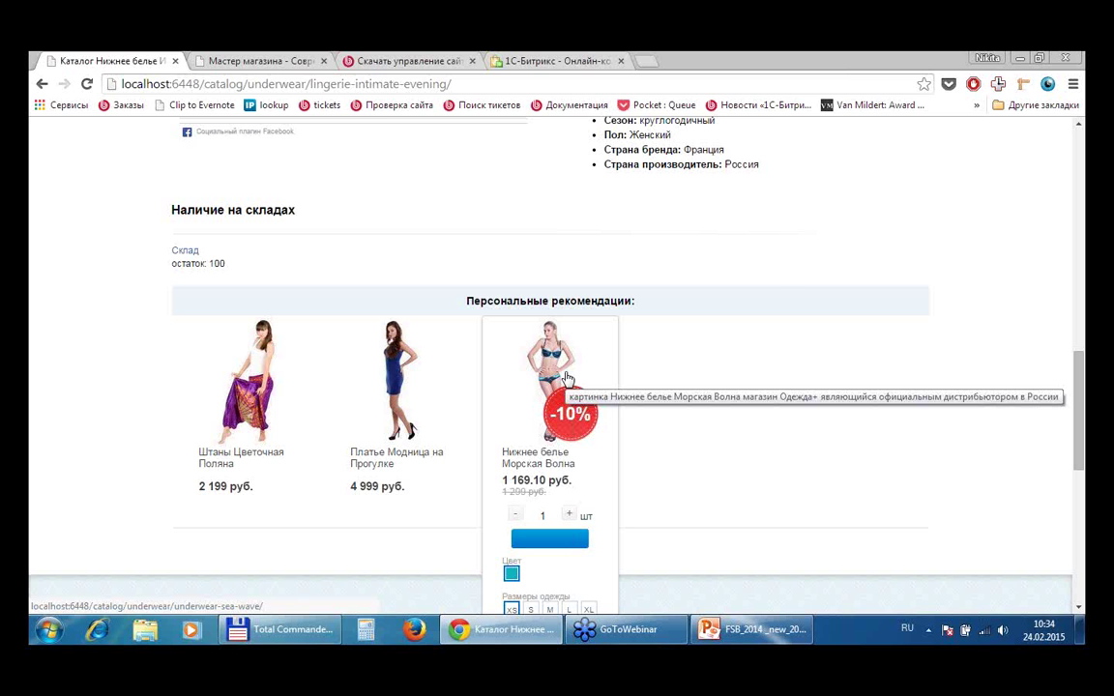
scroll(952, 475, up, 5)
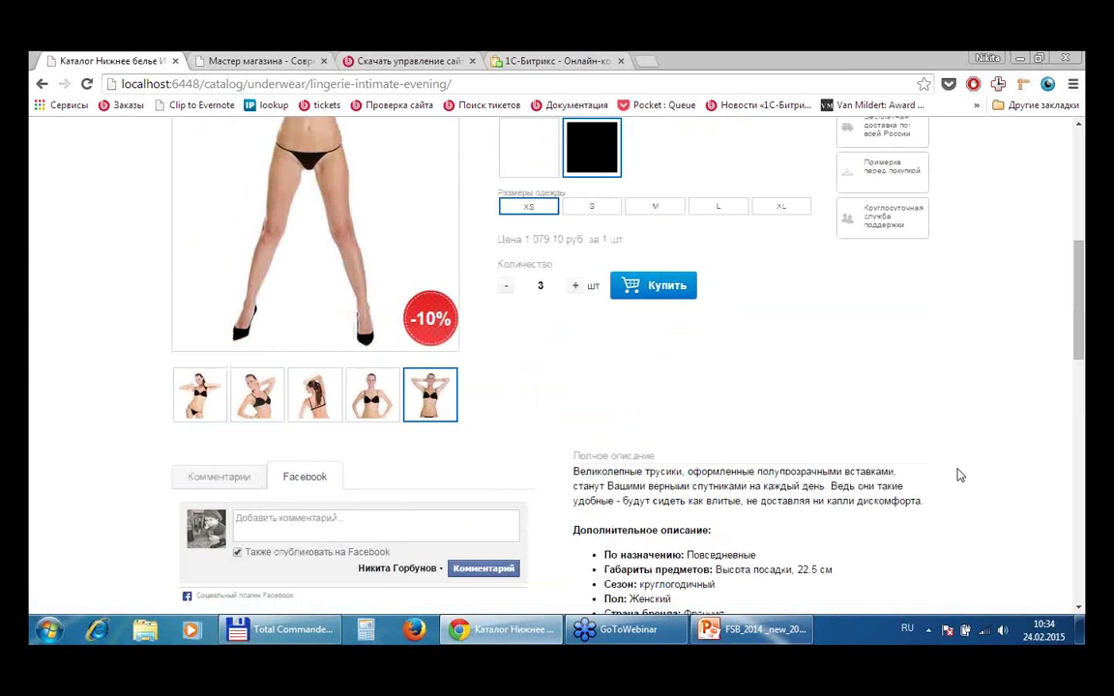
scroll(960, 475, up, 3)
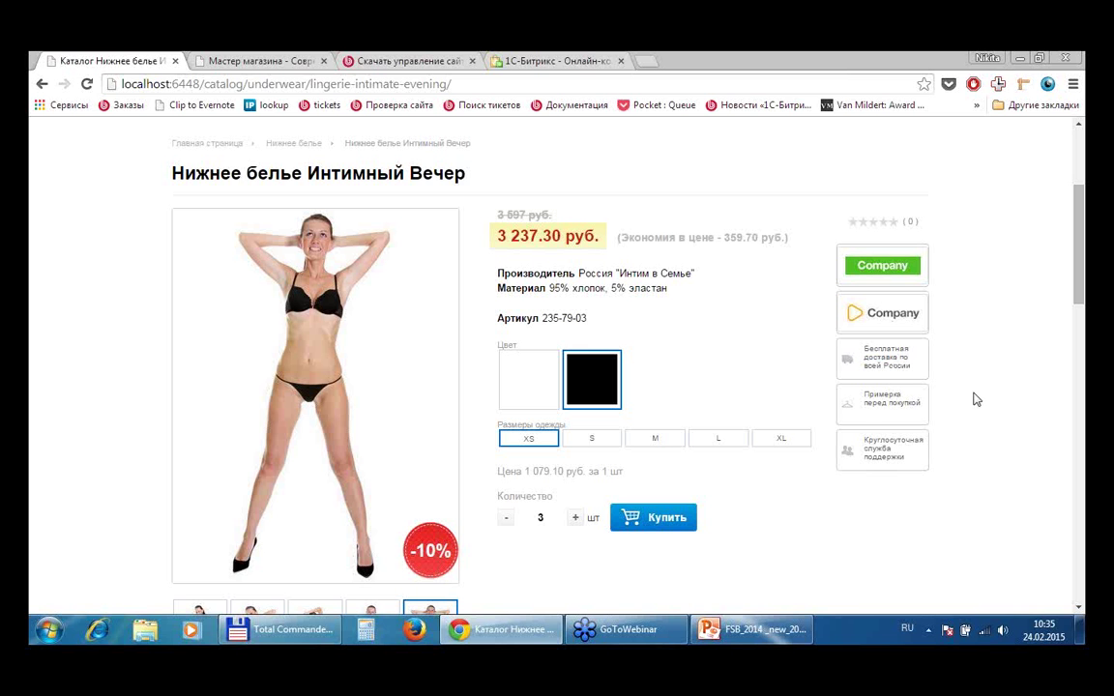
scroll(962, 441, down, 3)
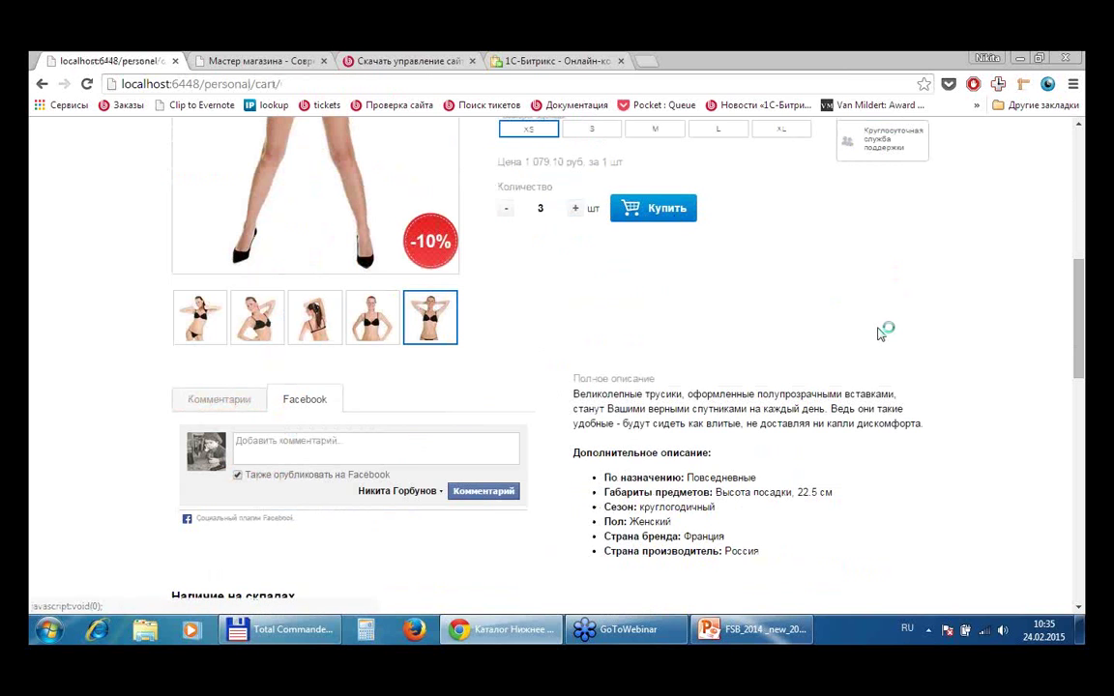
- Reduce the Интимный Вечер lingerie to 1 piece, postpone it, and view the empty ready-to-order list
scroll(882, 339, down, 3)
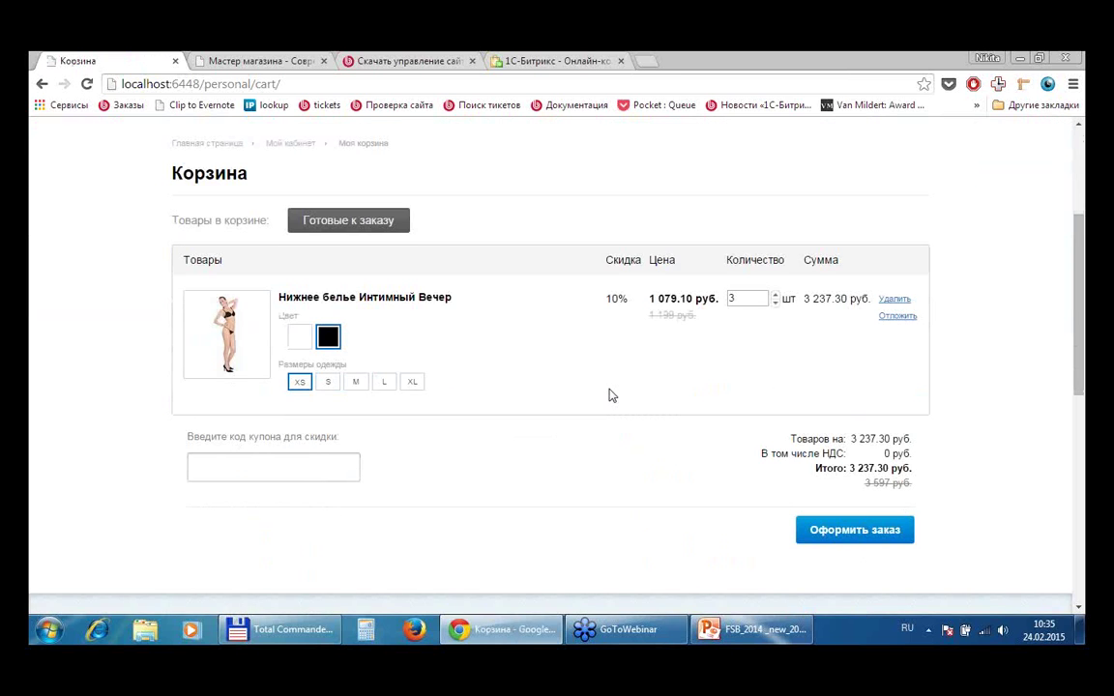
click(776, 304)
click(776, 304)
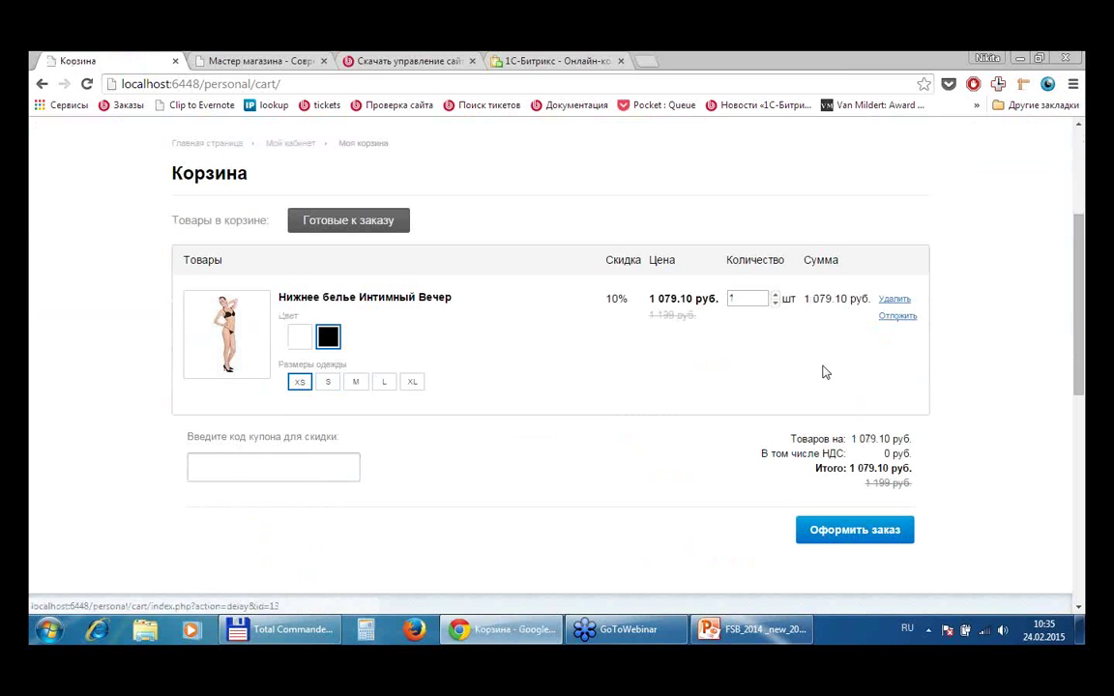
click(895, 316)
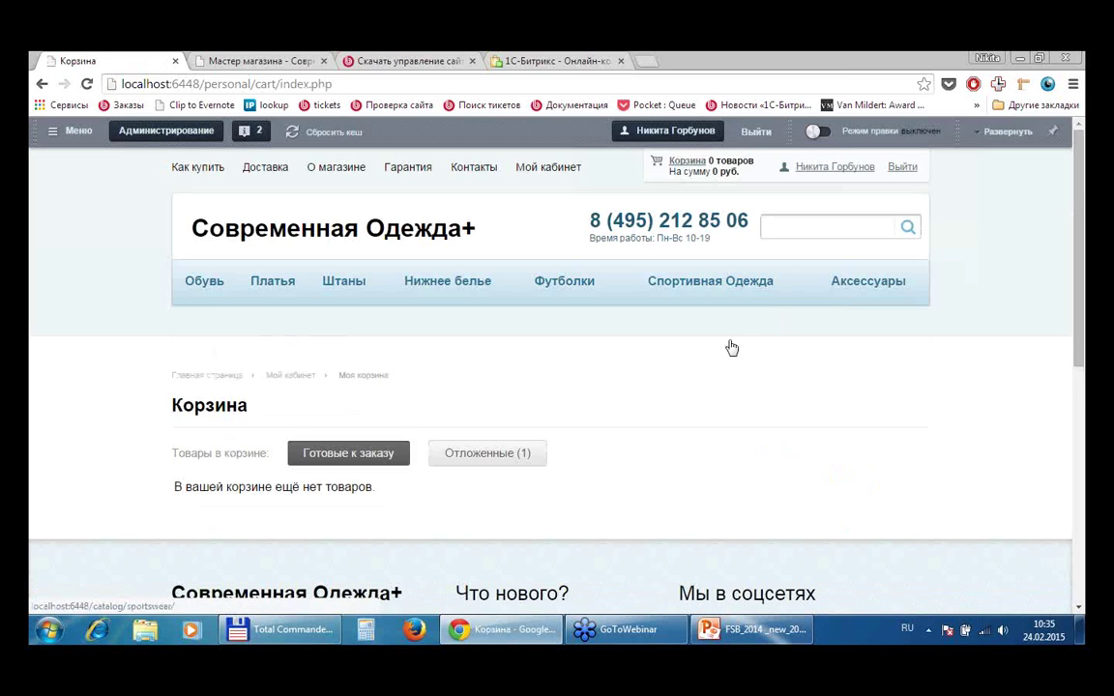
scroll(677, 384, down, 3)
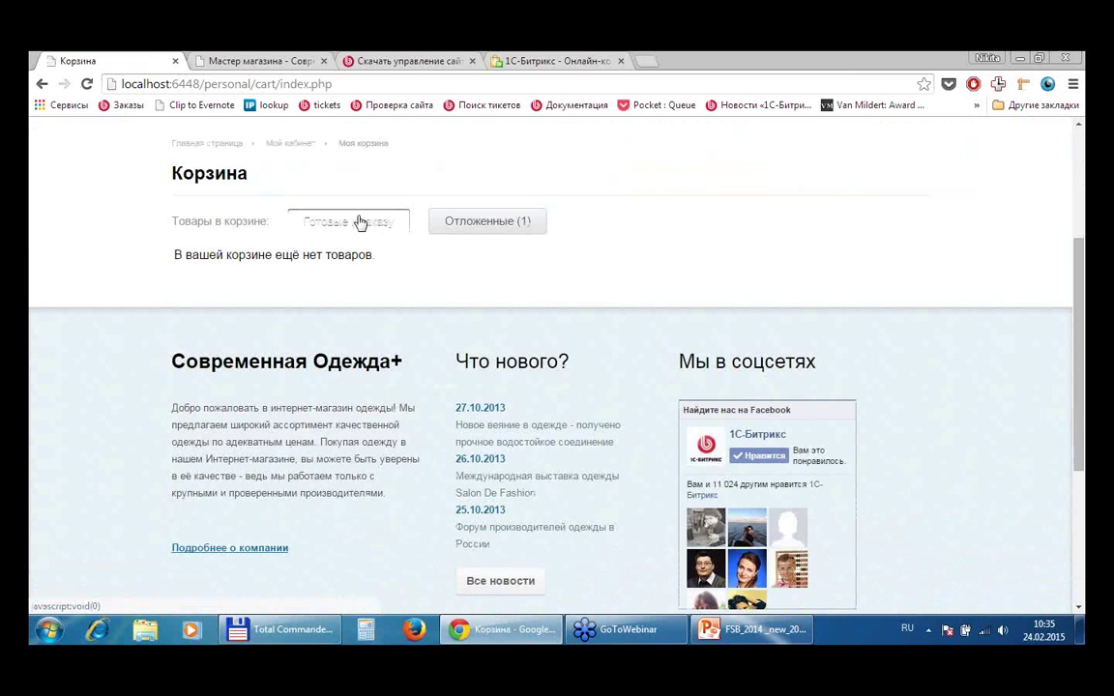
click(384, 230)
scroll(386, 242, up, 3)
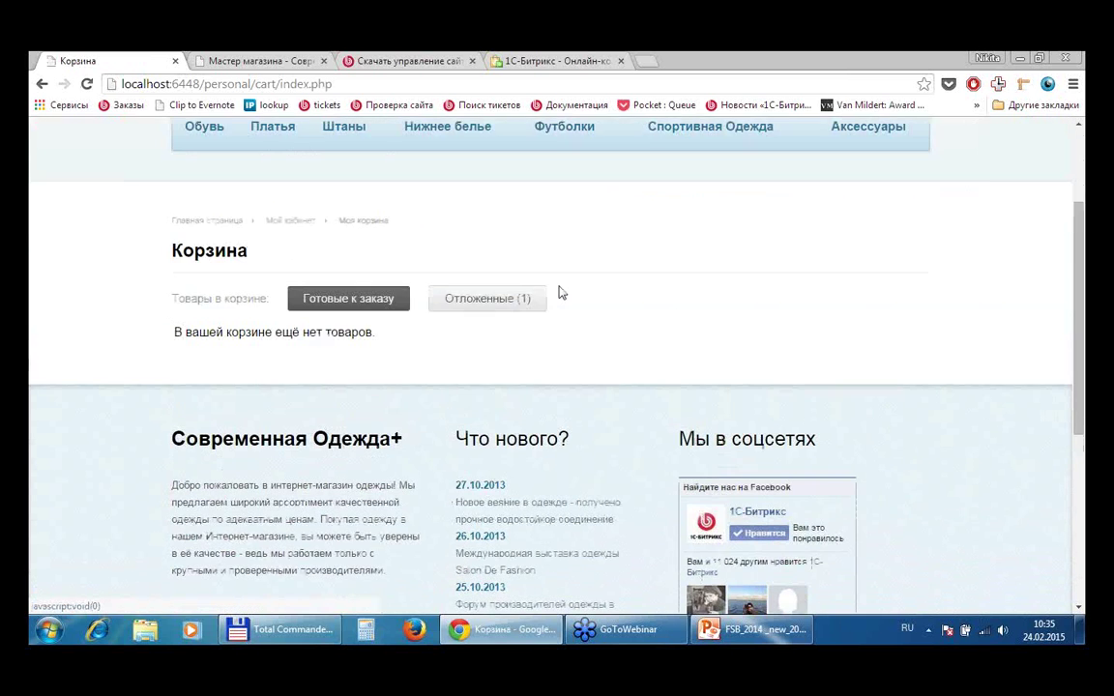
mouse_move(213, 281)
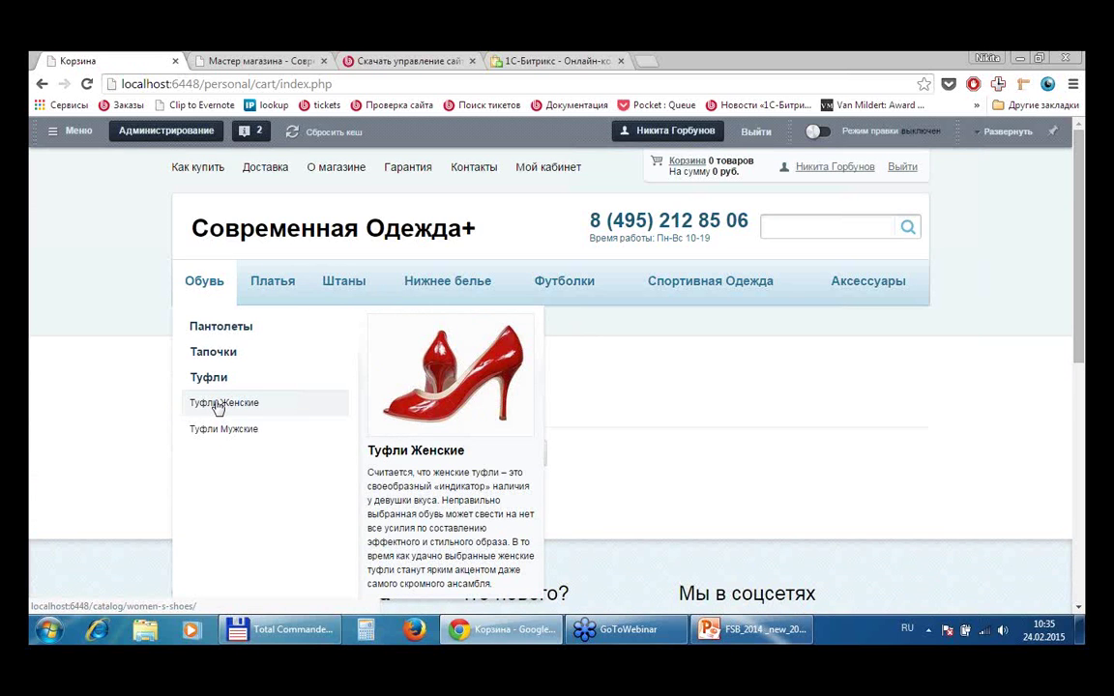
- Add size-35 Туфли Вечерняя Бабочка from Туфли Женские to the cart and open the cart
click(218, 407)
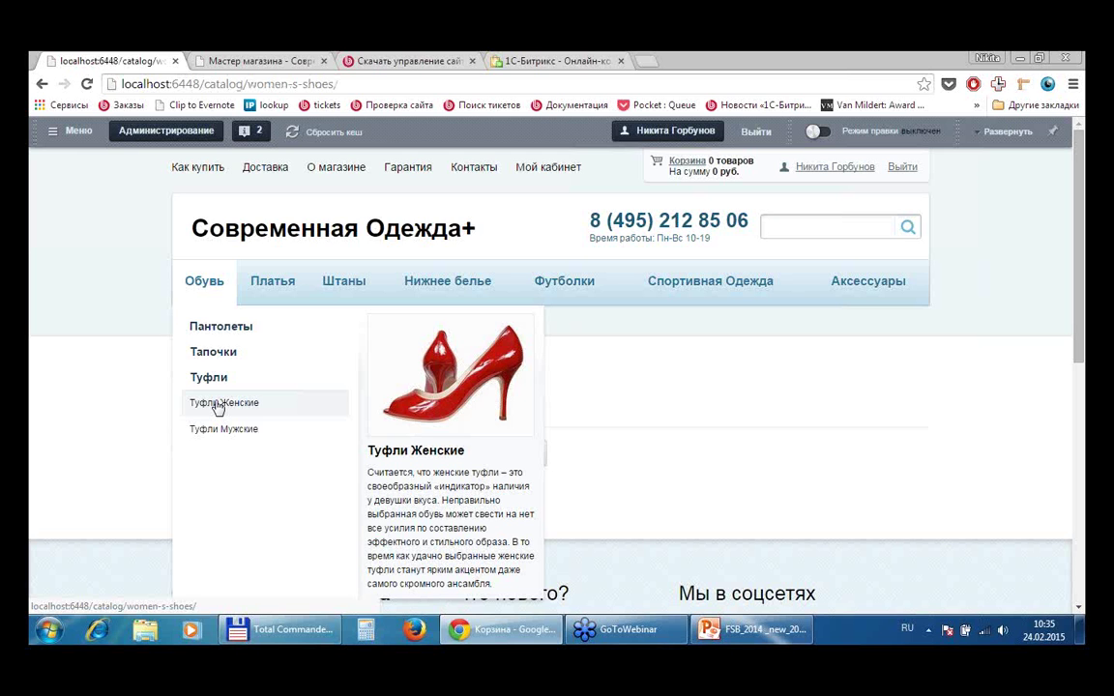
scroll(544, 395, down, 3)
mouse_move(416, 290)
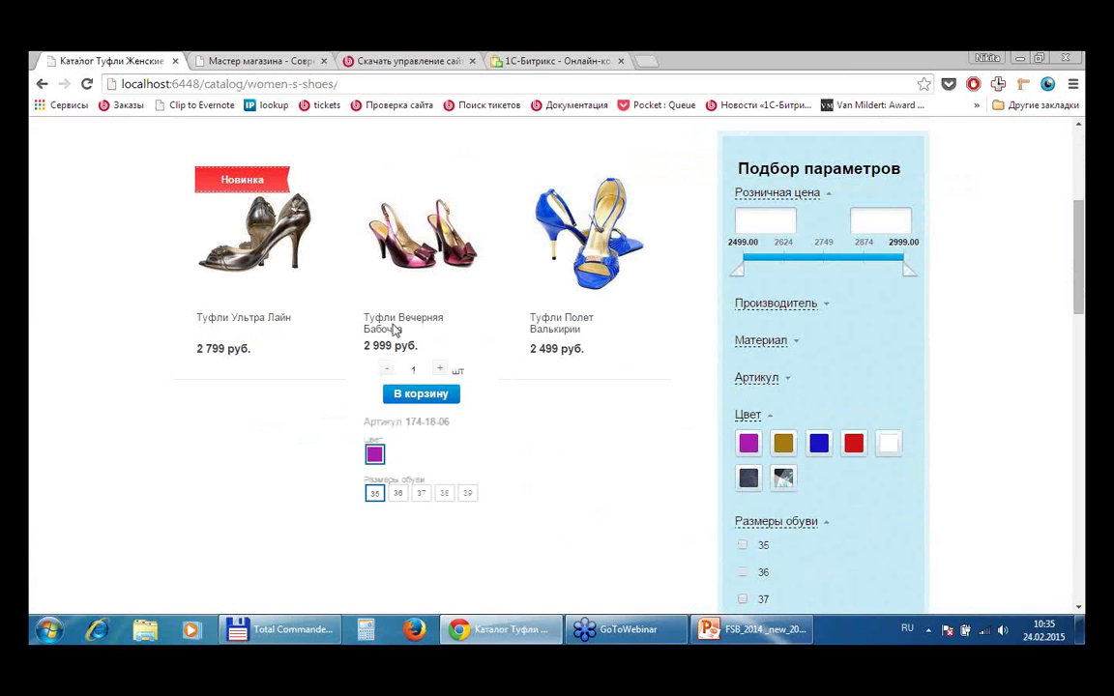
click(410, 404)
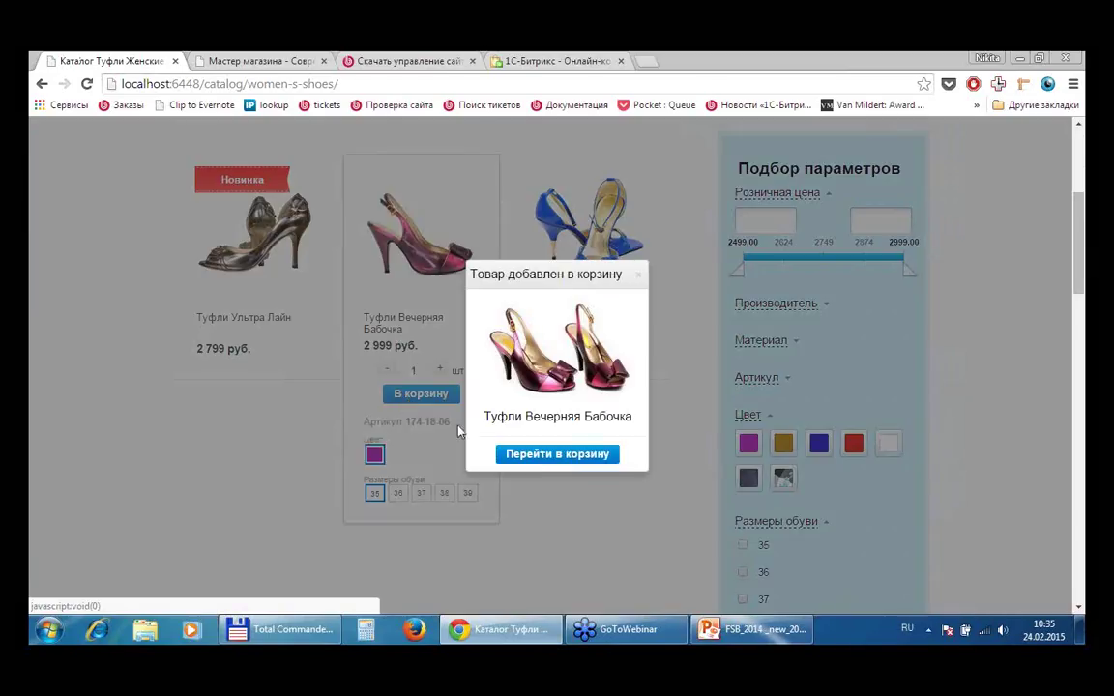
click(550, 461)
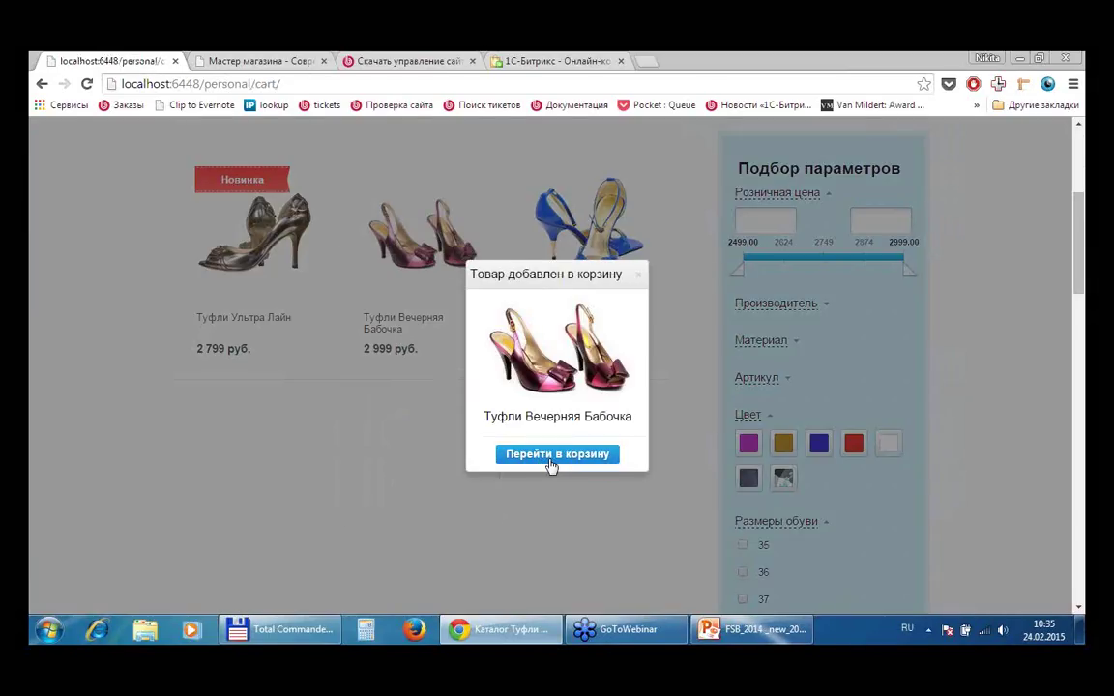
scroll(609, 385, down, 2)
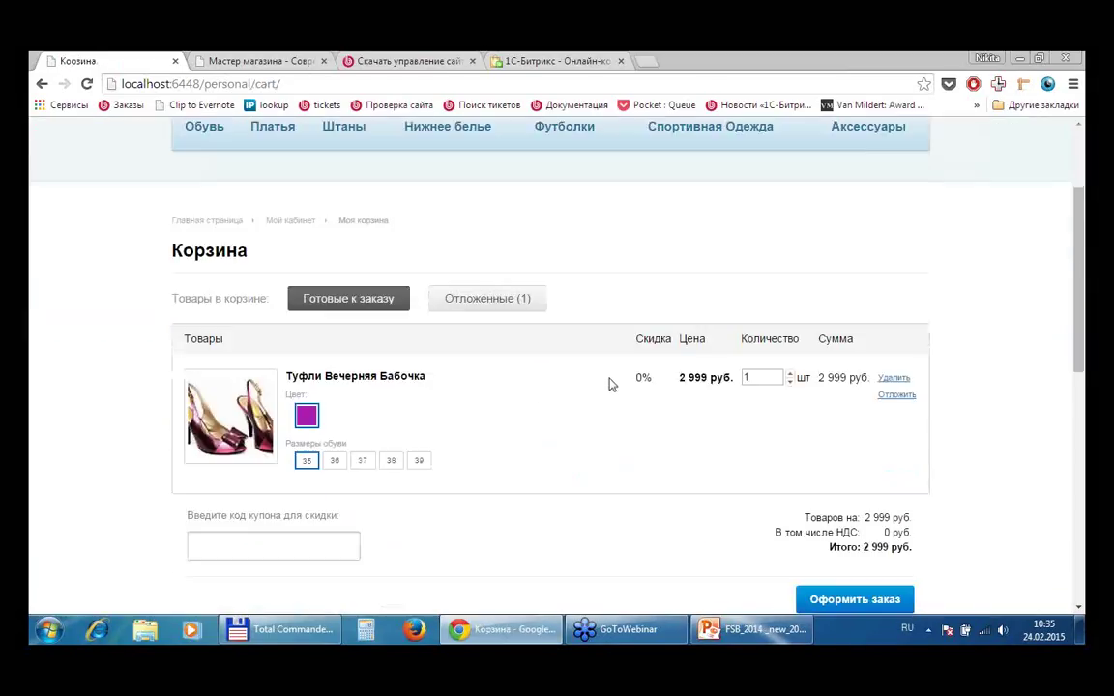
- Switch between the deferred lingerie and the ready-to-order shoes tabs in the cart
click(455, 305)
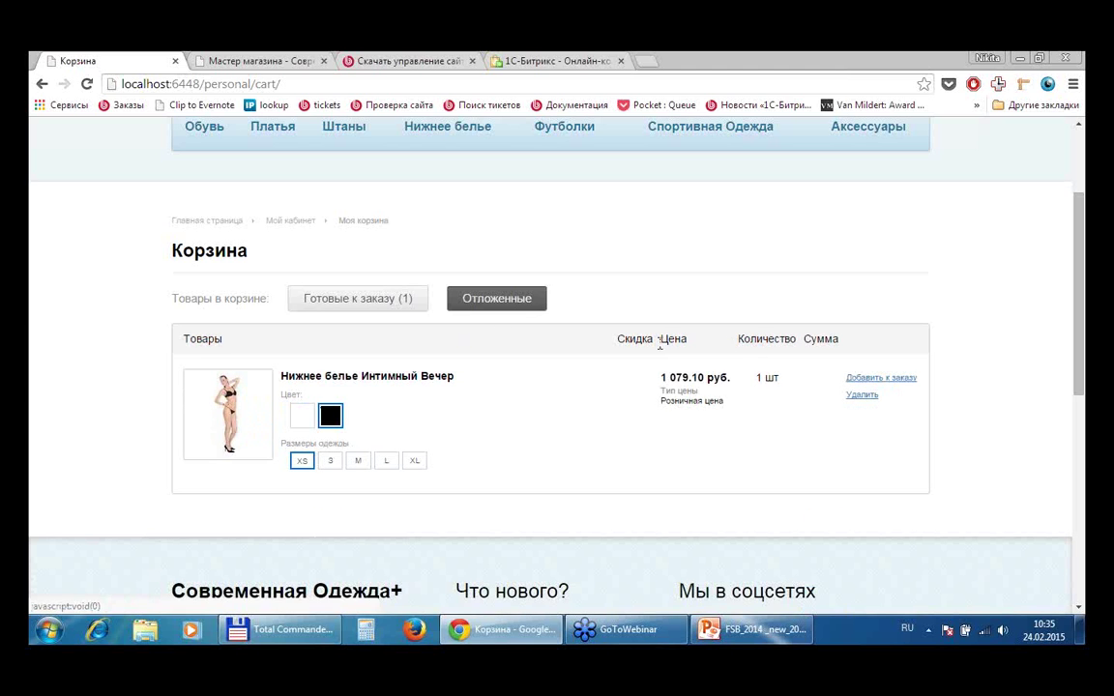
click(377, 308)
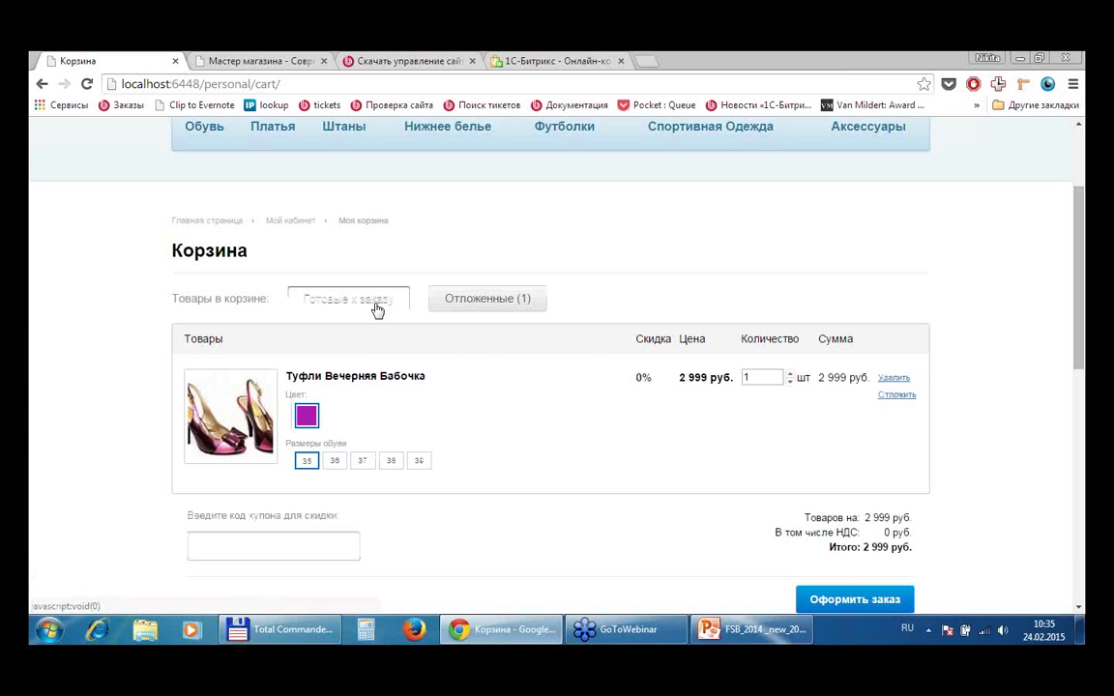
click(491, 309)
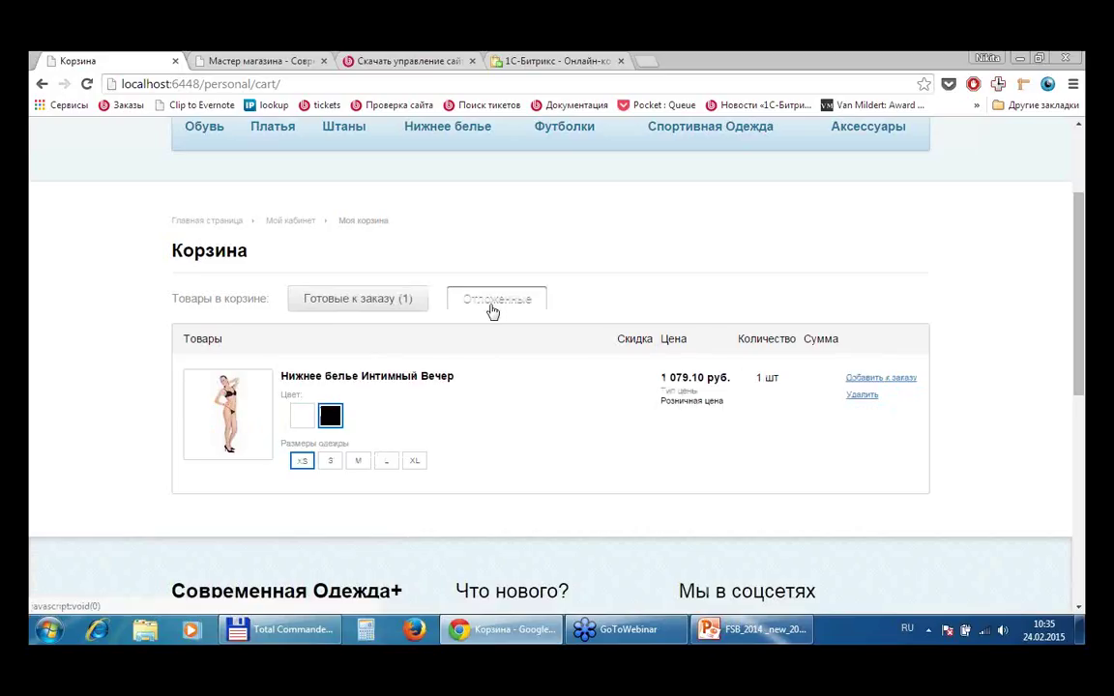
click(382, 306)
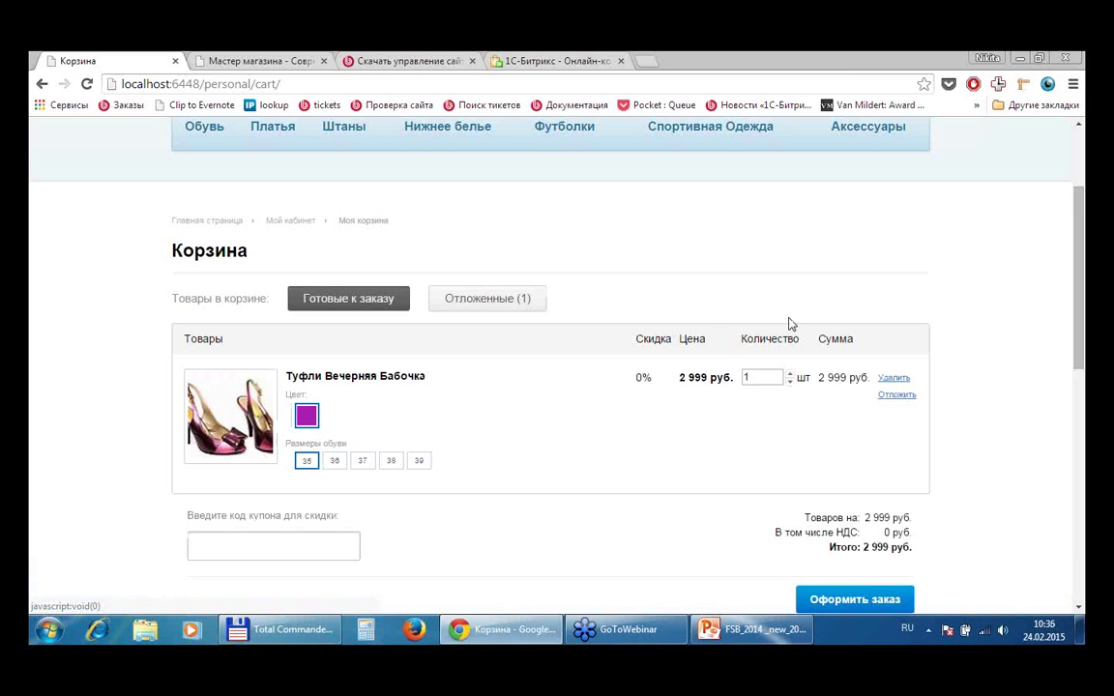
scroll(882, 314, down, 1)
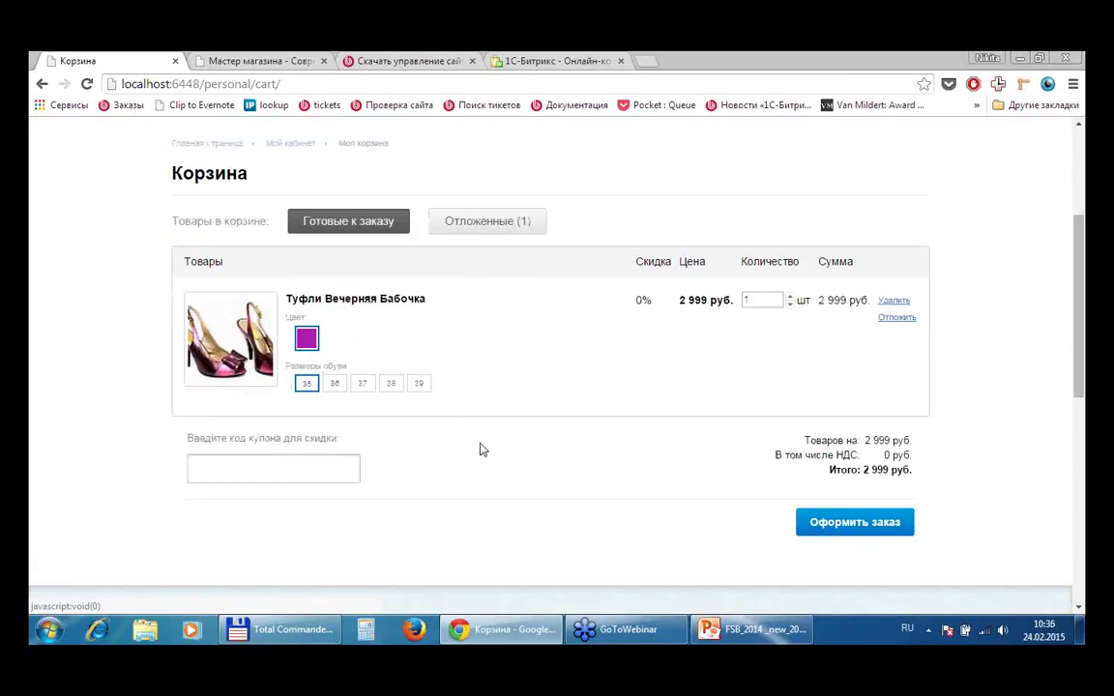
click(507, 224)
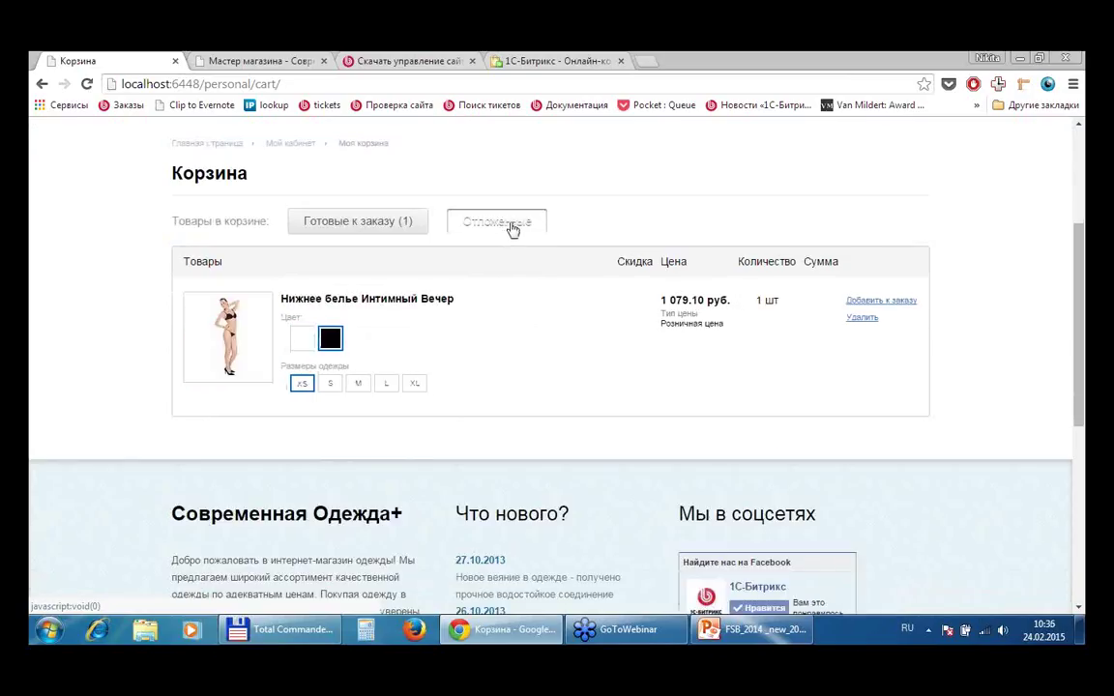
click(391, 227)
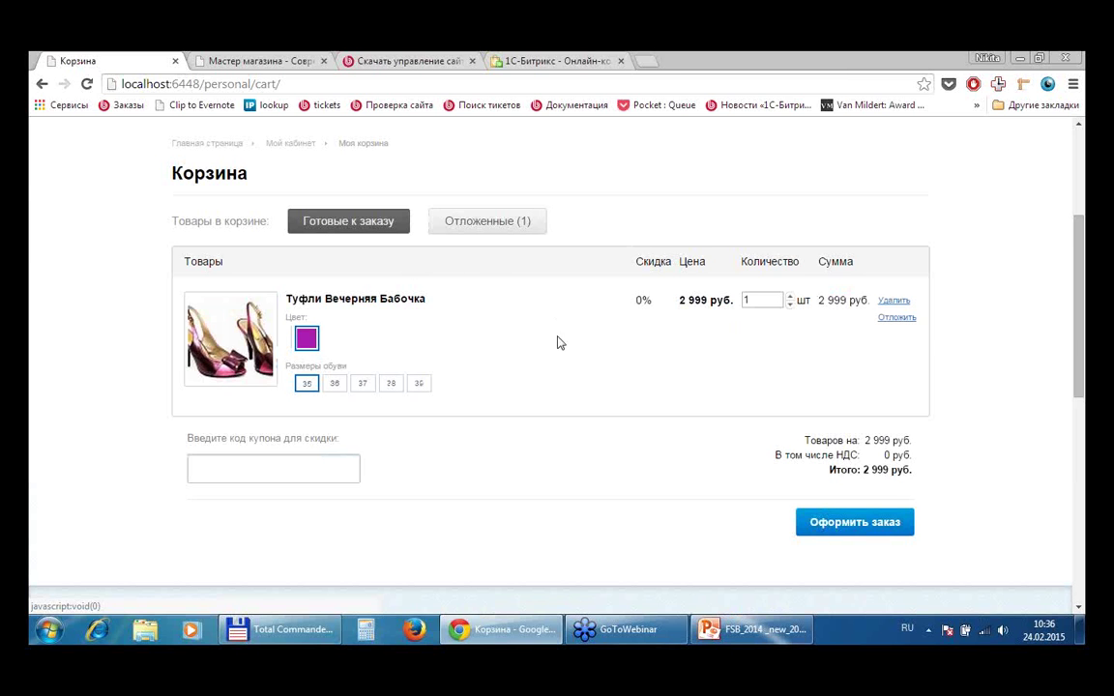
scroll(557, 340, down, 1)
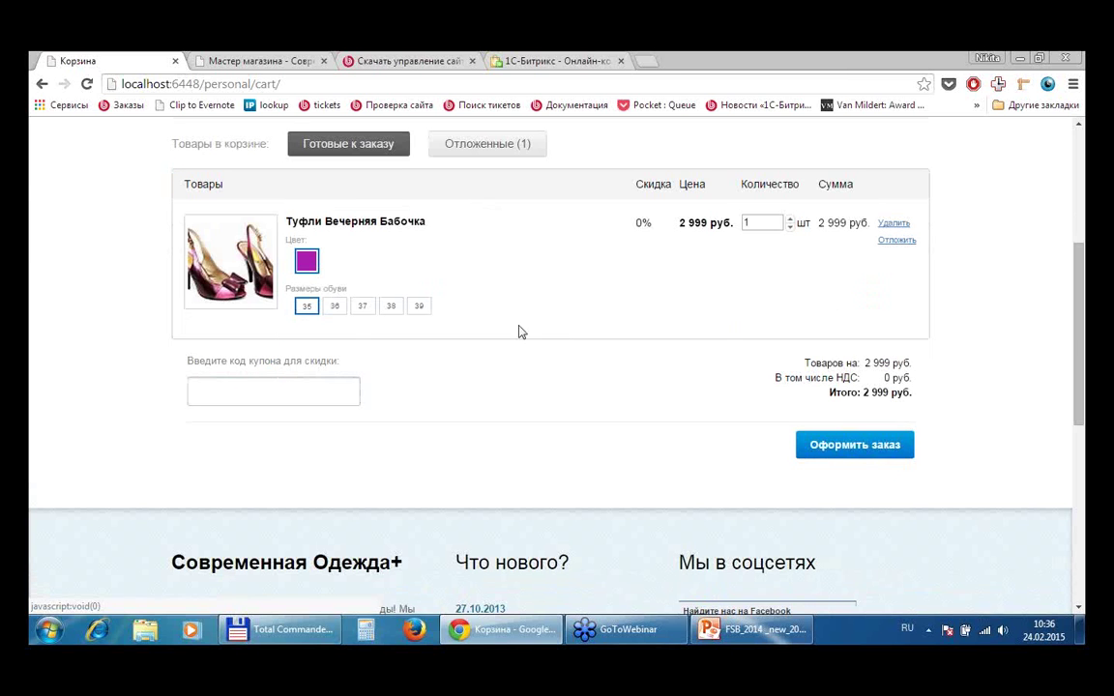
- Change the Вечерняя Бабочка shoe size to 36 and proceed to checkout
click(363, 305)
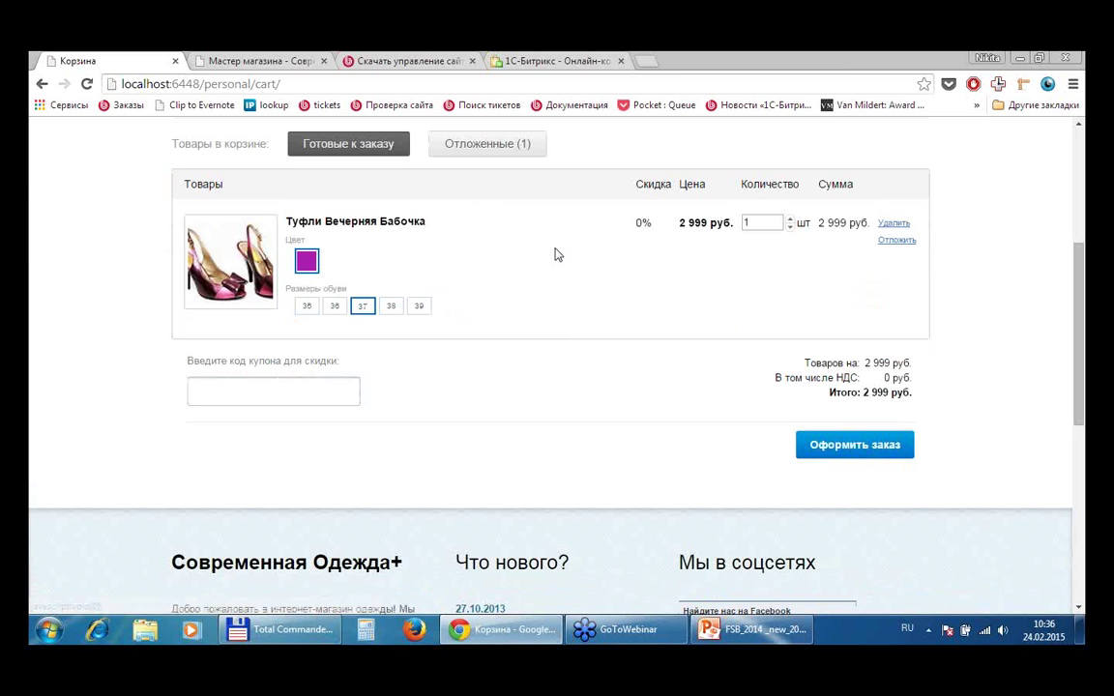
click(336, 305)
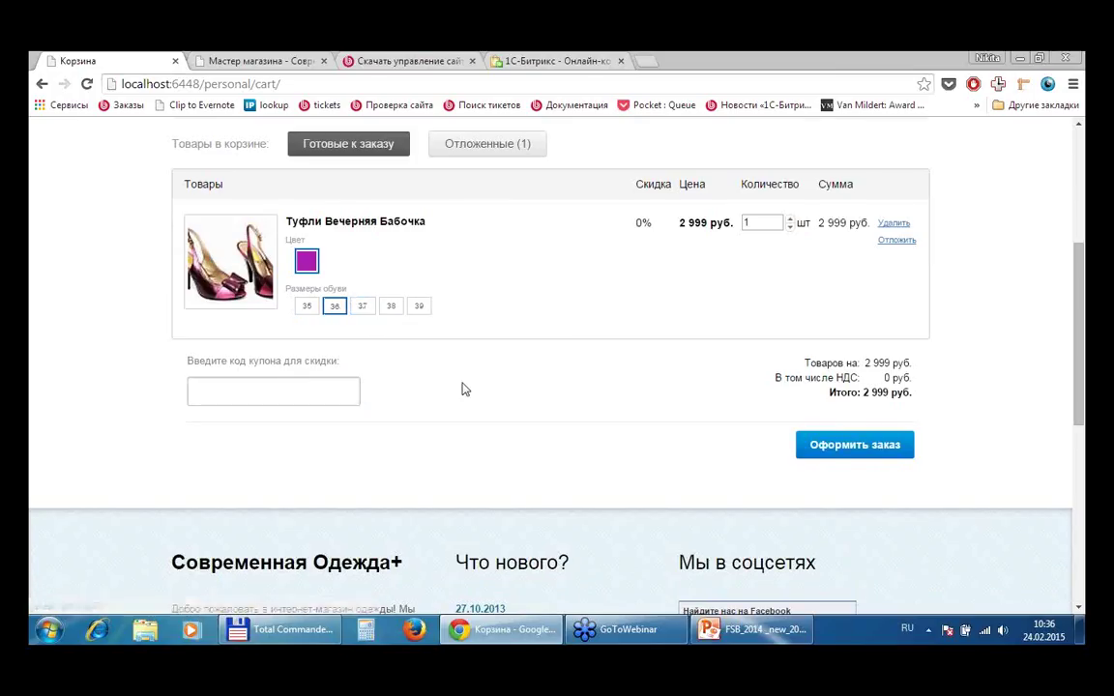
click(242, 405)
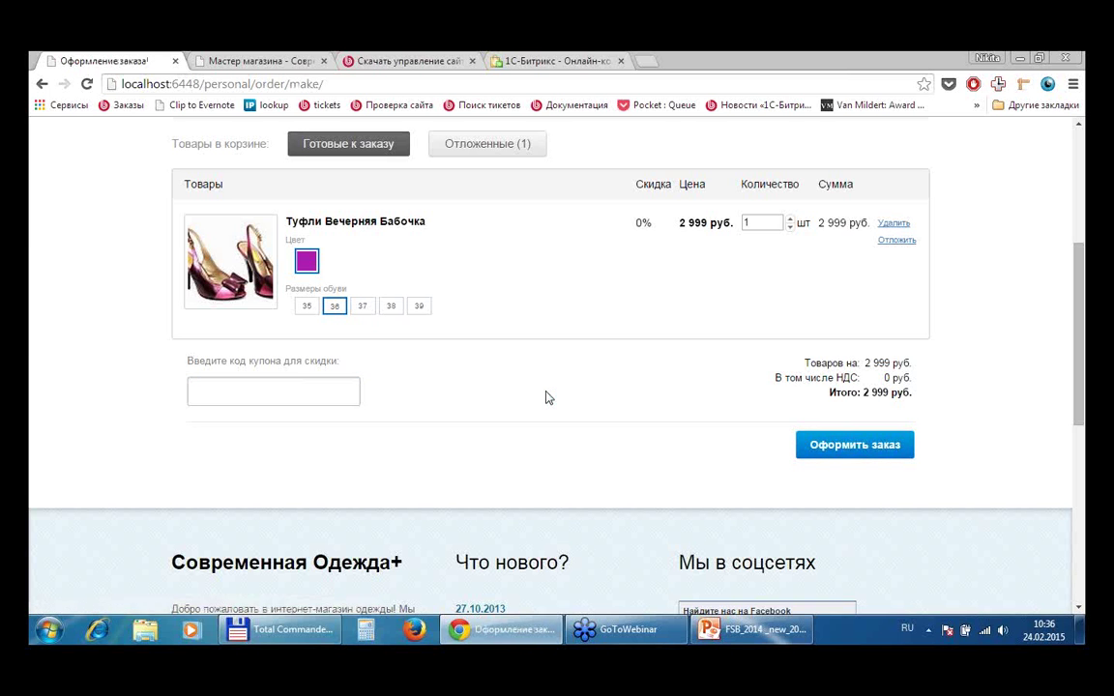
- Fill the checkout's phone field and the Адрес доставки field with the saved street address
scroll(564, 387, down, 3)
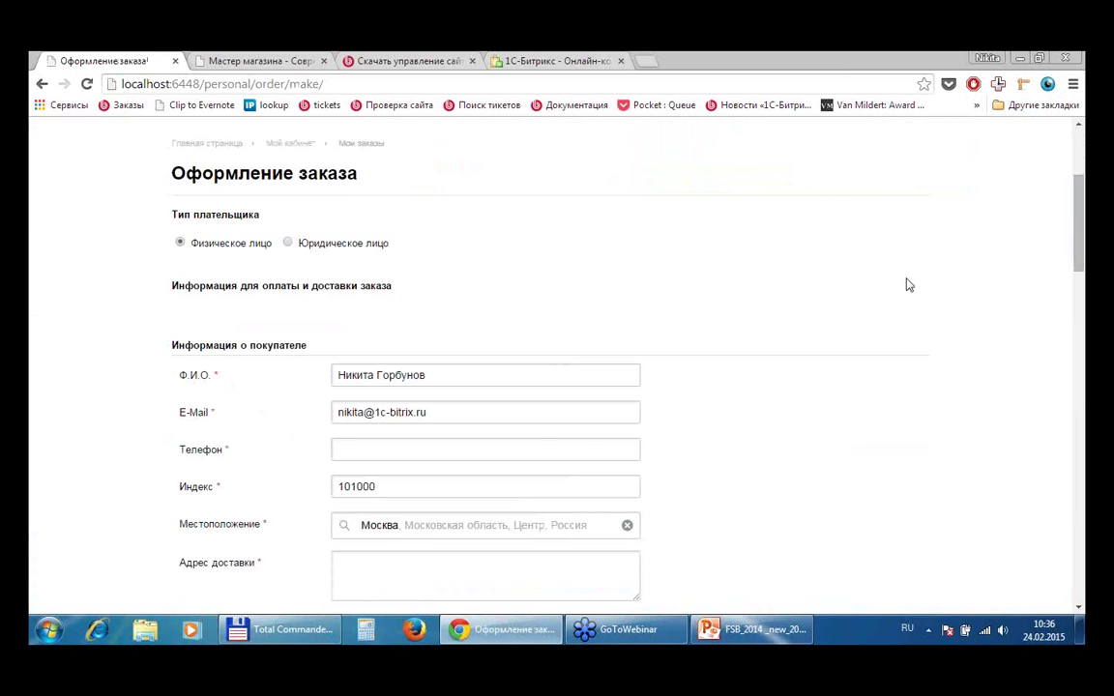
scroll(908, 286, down, 2)
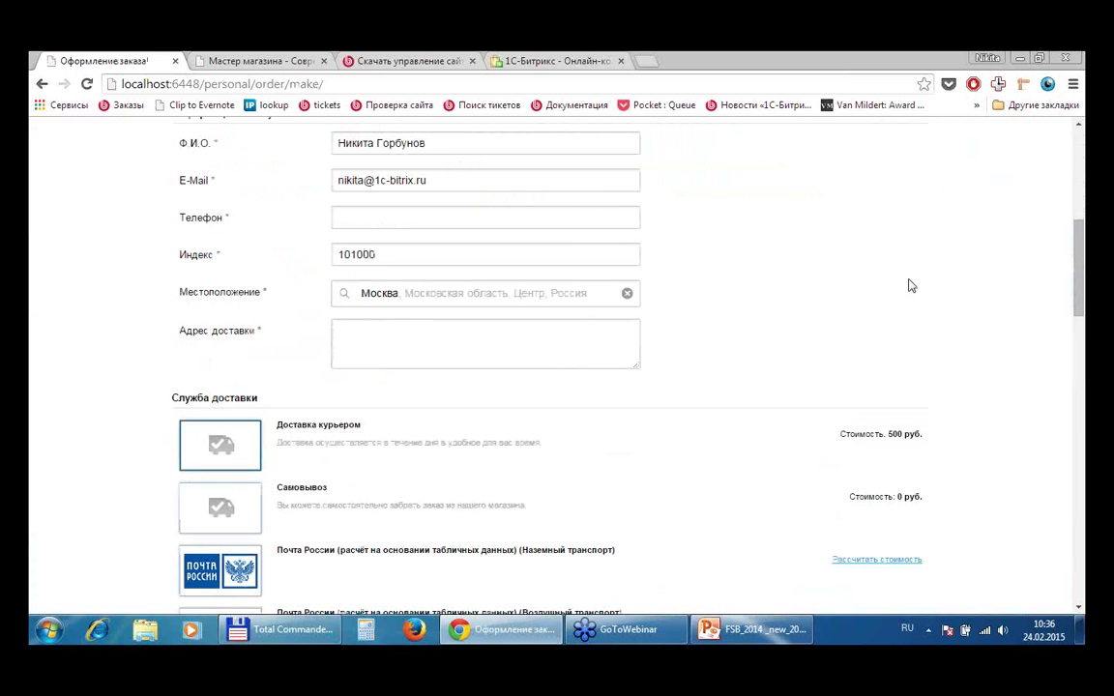
click(432, 222)
click(420, 344)
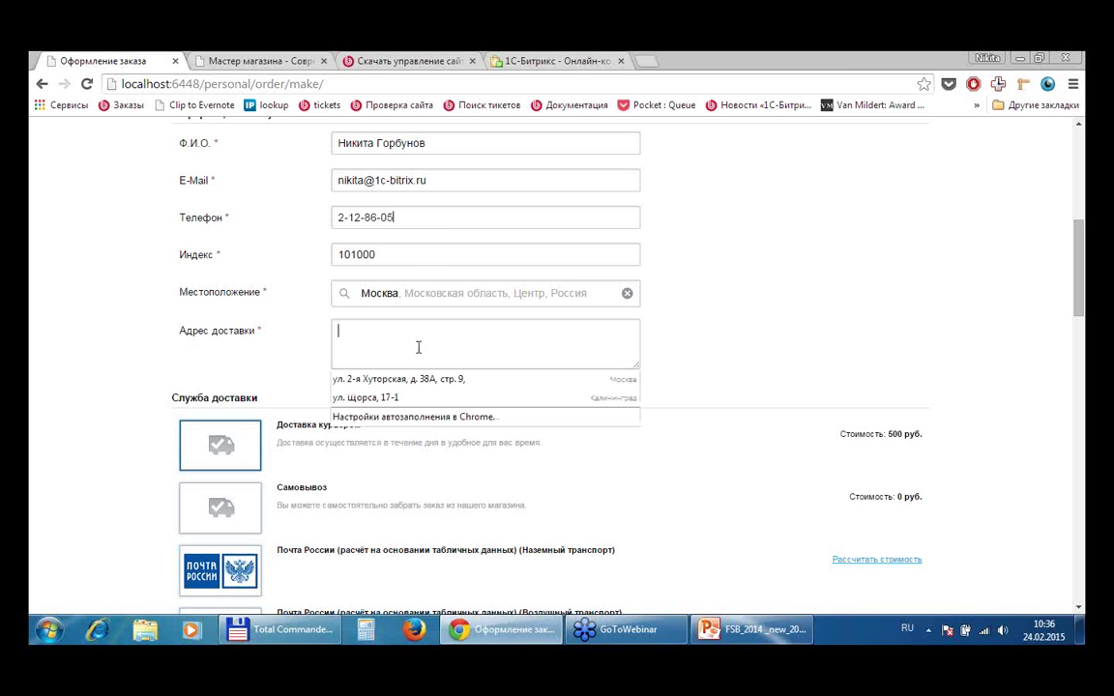
click(367, 397)
scroll(876, 258, down, 3)
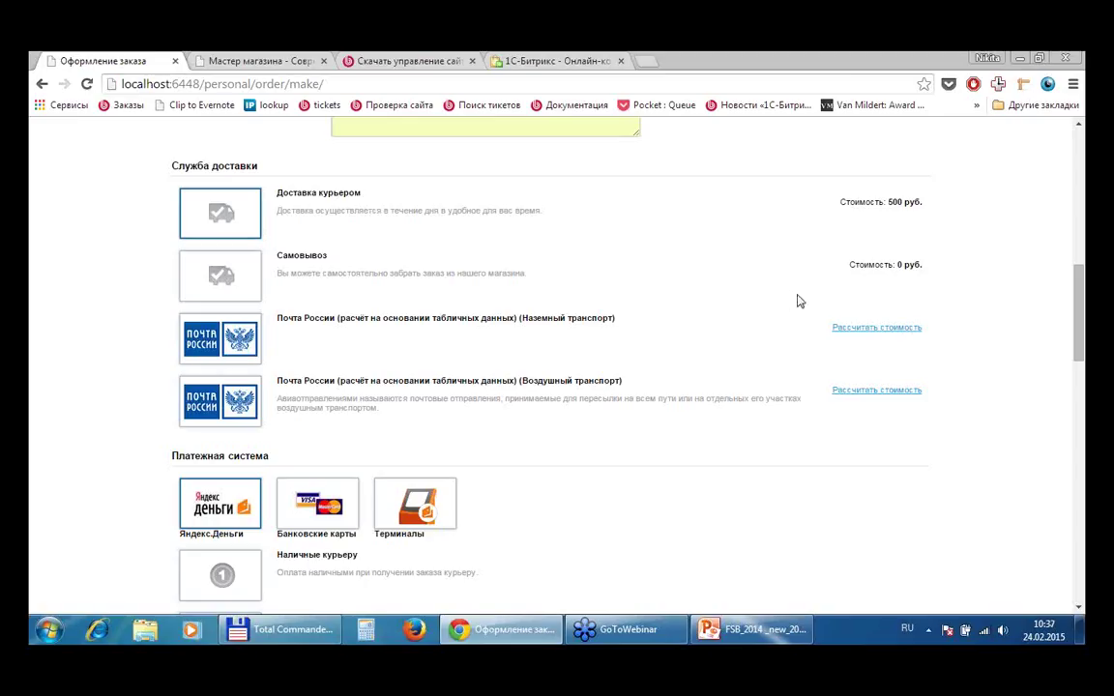
- Calculate delivery costs for both Почта России options, ground and air transport
click(881, 327)
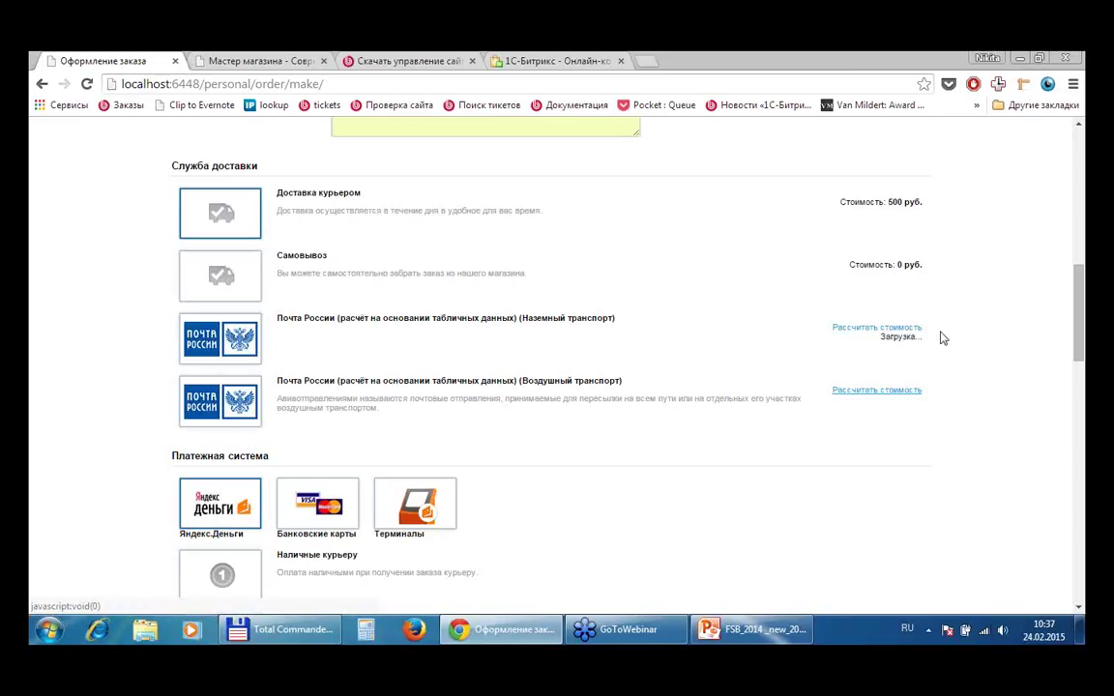
click(886, 392)
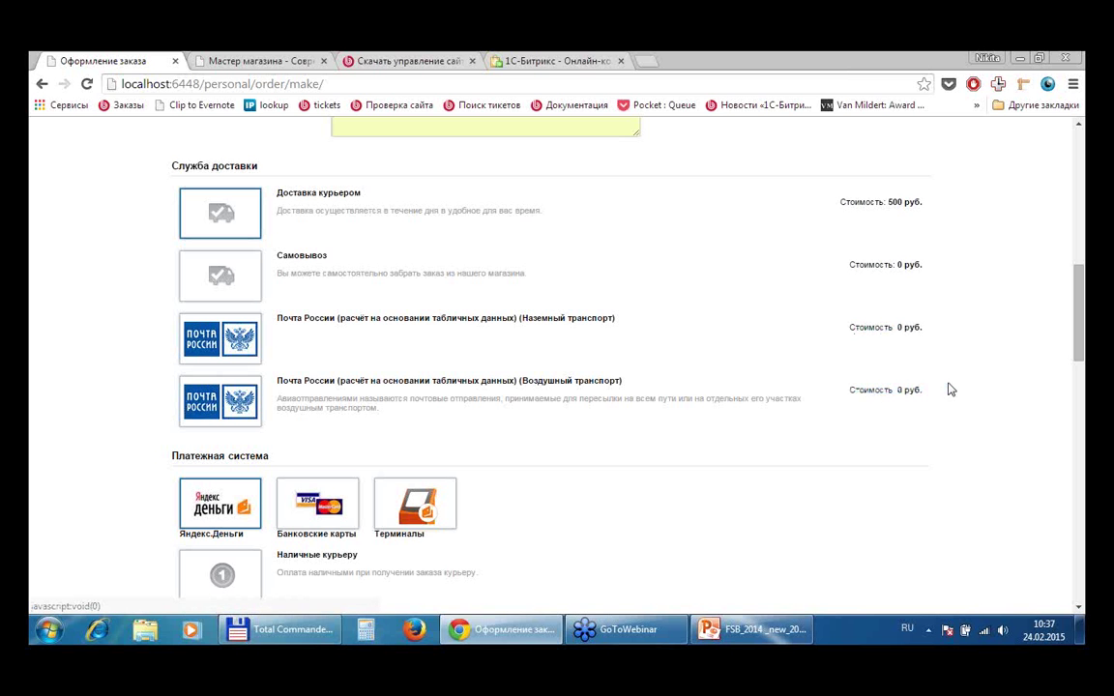
scroll(867, 377, up, 2)
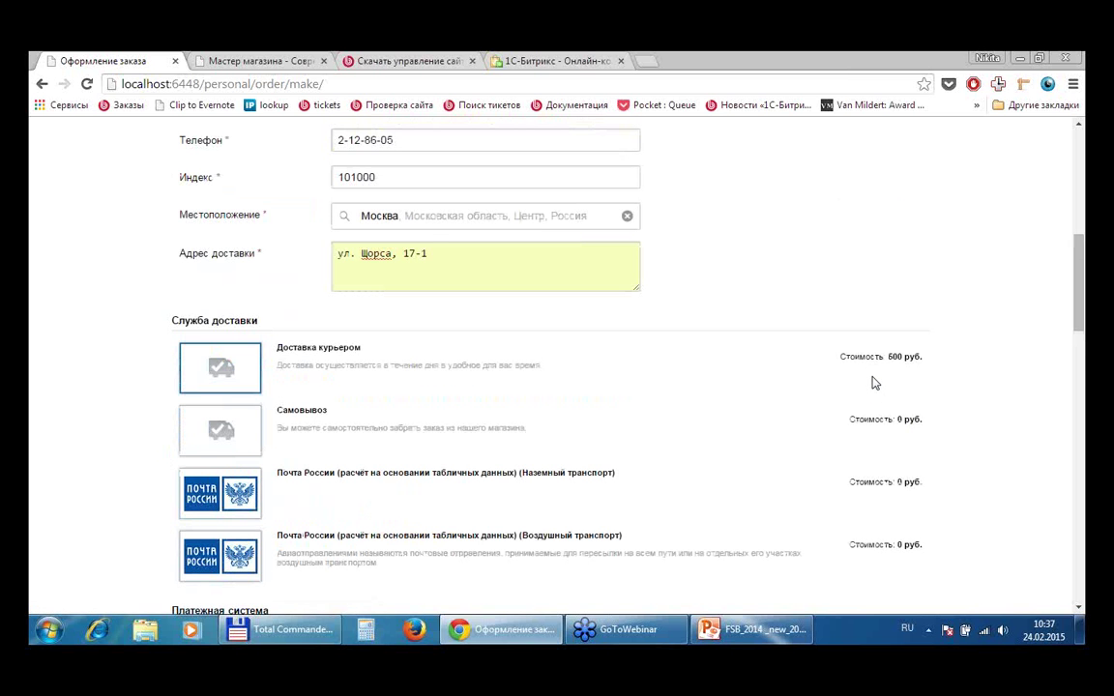
scroll(852, 379, down, 3)
scroll(676, 358, up, 2)
scroll(353, 314, down, 1)
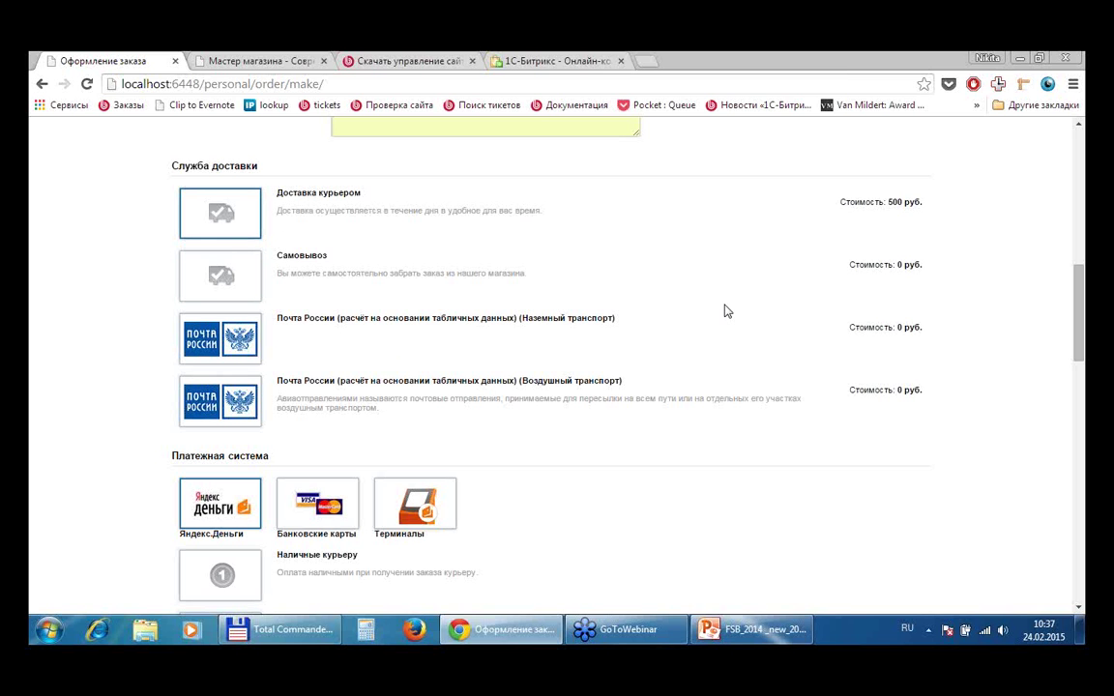
scroll(727, 310, down, 3)
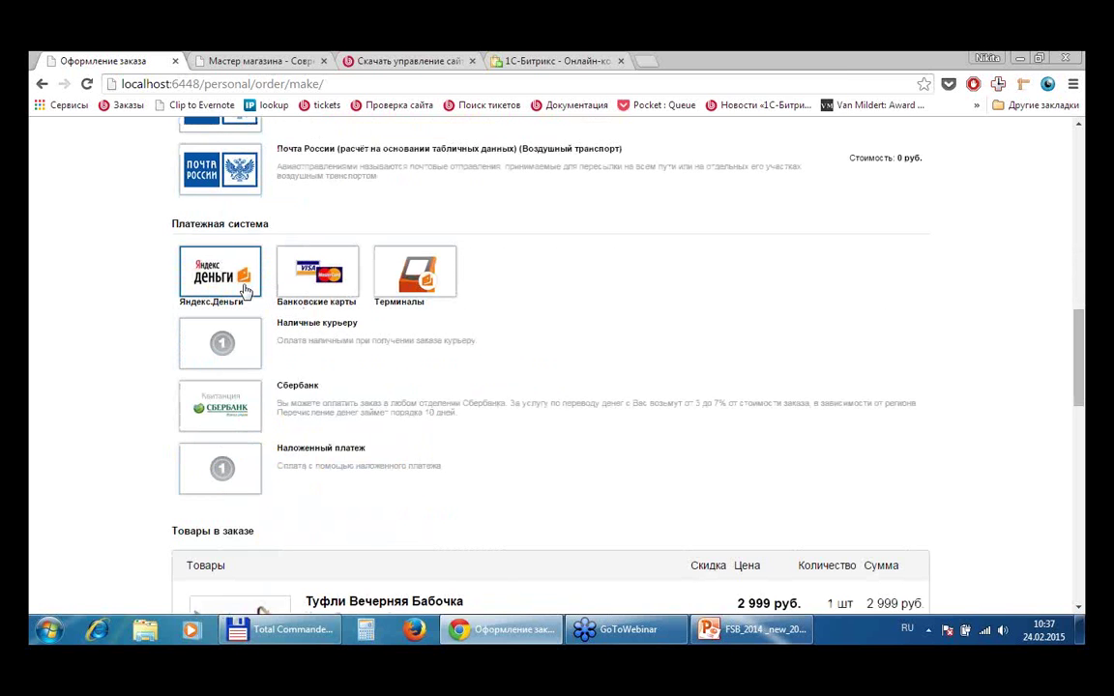
- Choose Банковские карты as the payment method and scroll down to the order items
click(316, 272)
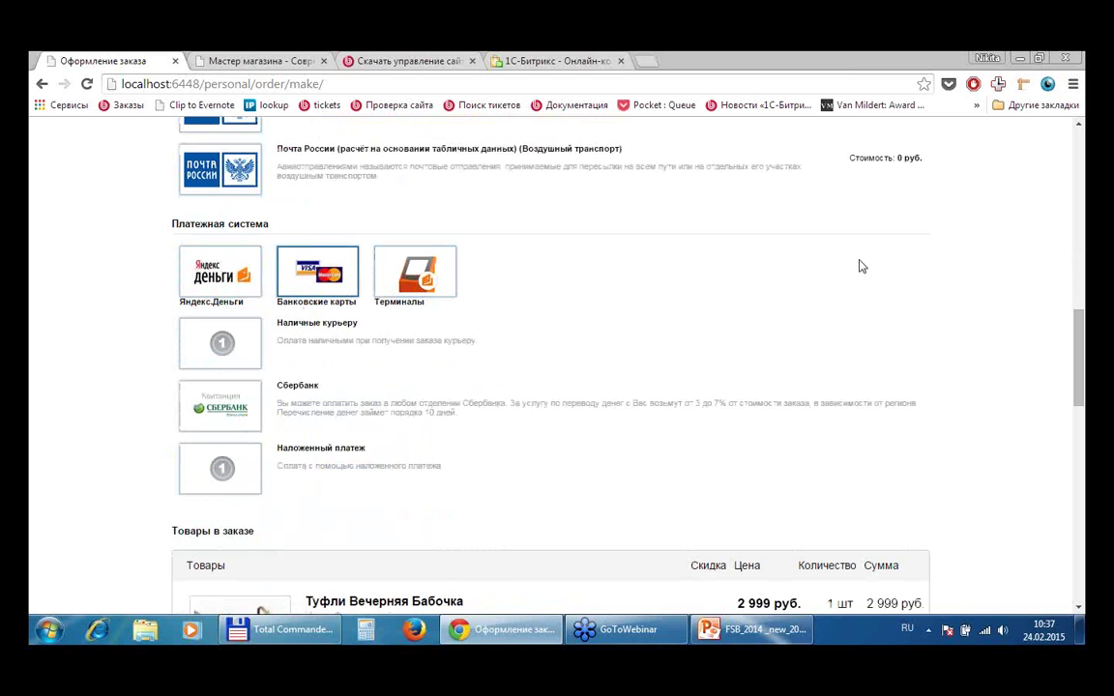
click(386, 242)
click(292, 263)
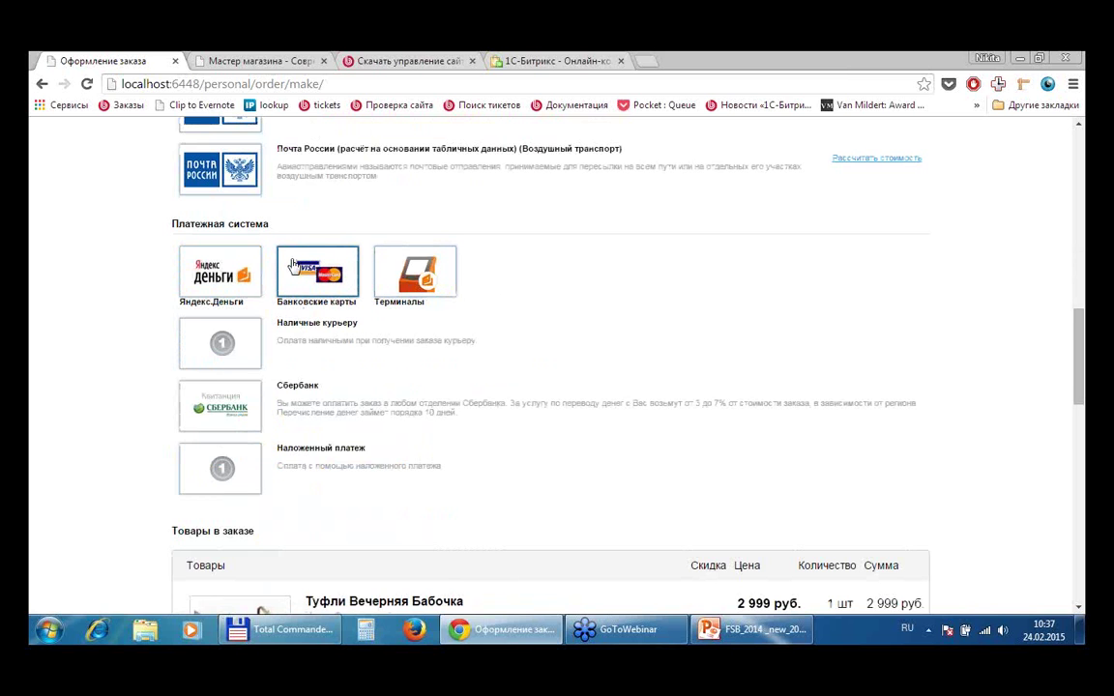
click(221, 397)
scroll(613, 269, down, 1)
scroll(609, 249, down, 3)
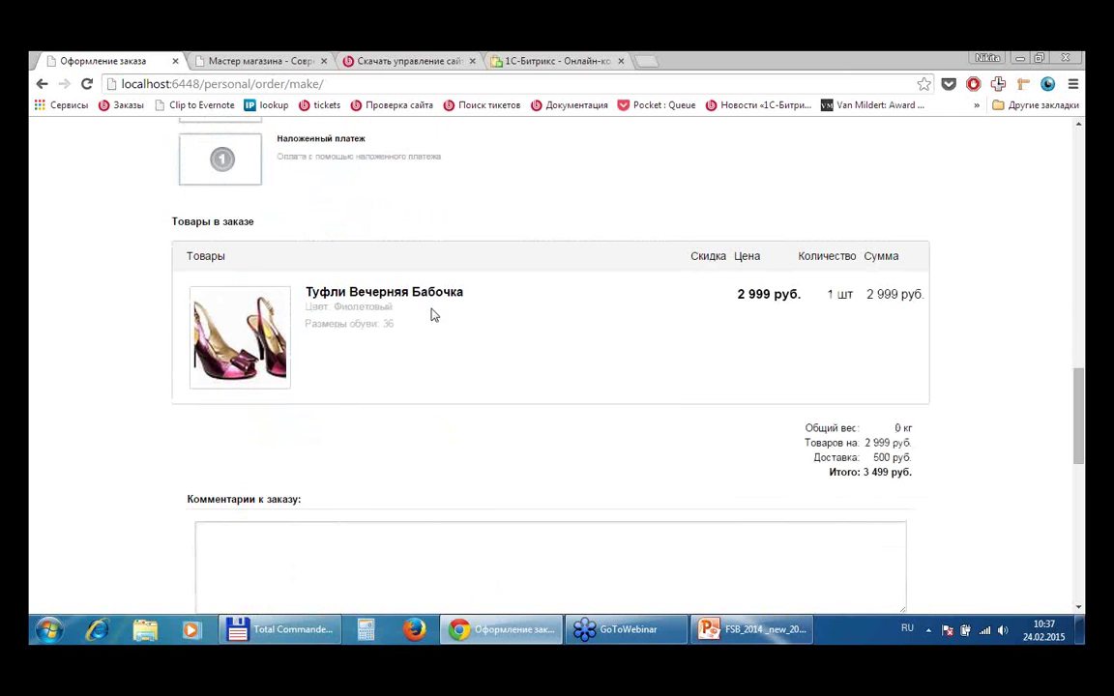
scroll(764, 266, down, 3)
- Place order №6, attempt online payment with Оплатить, and close the Yandex error tab
click(557, 338)
scroll(976, 385, up, 1)
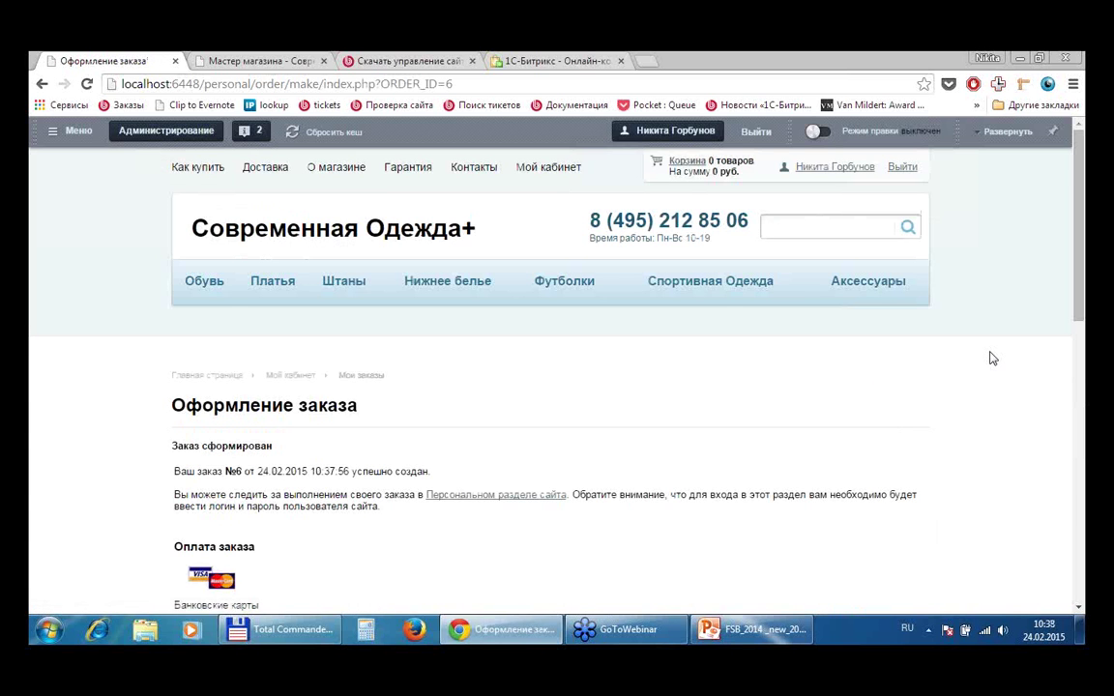
scroll(990, 358, down, 2)
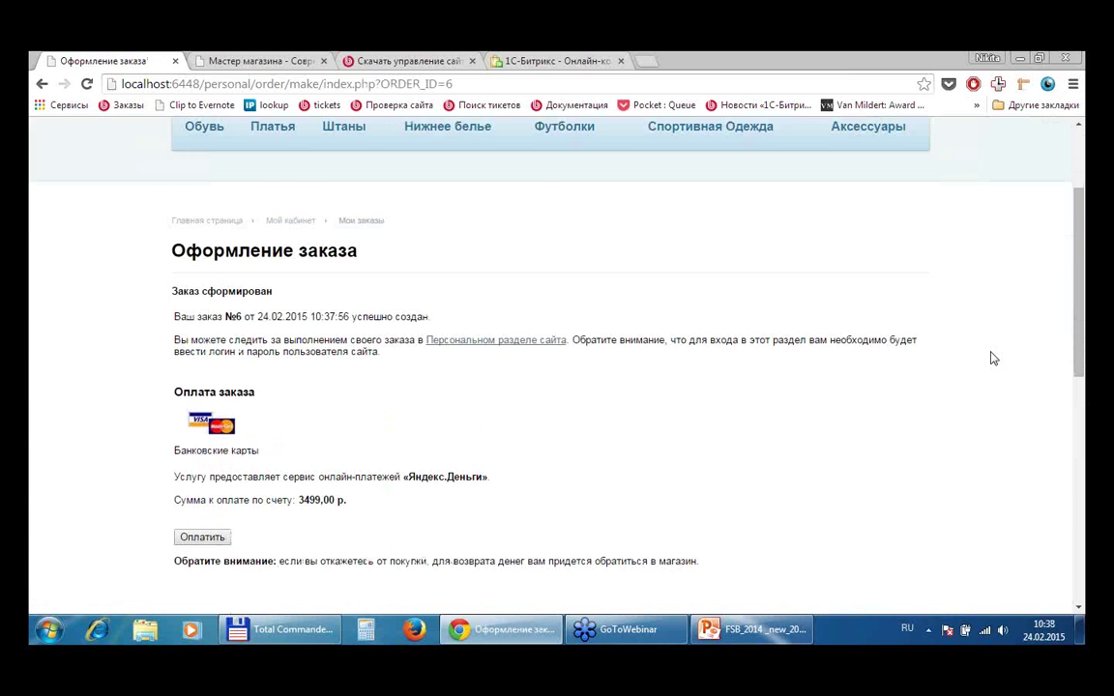
scroll(990, 359, down, 1)
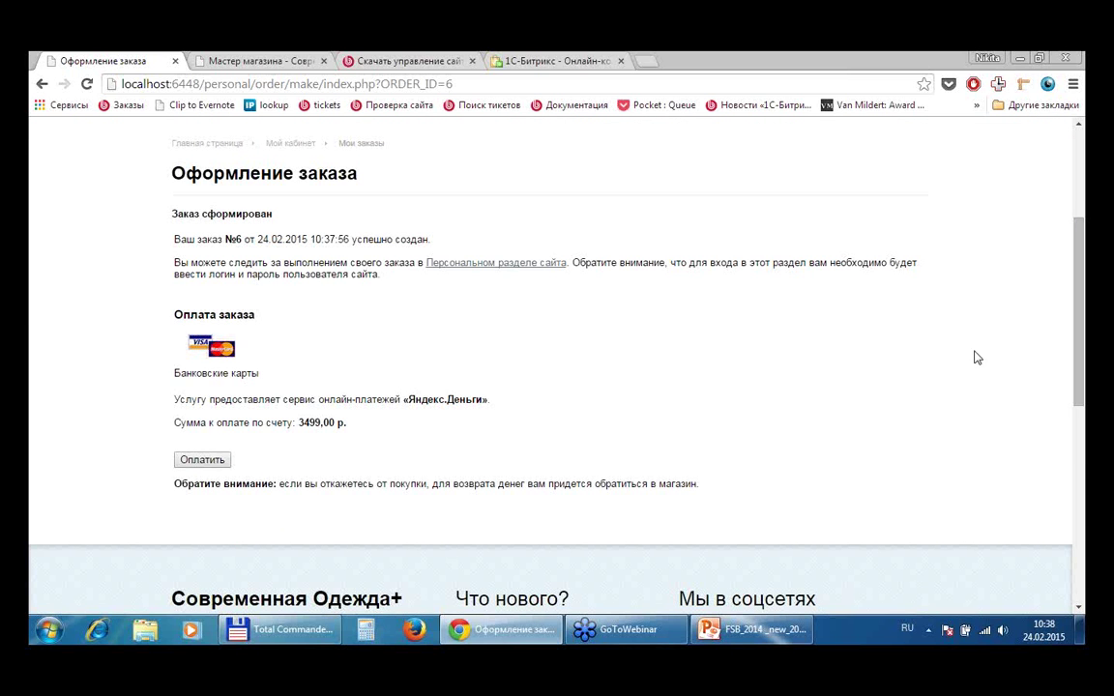
click(201, 461)
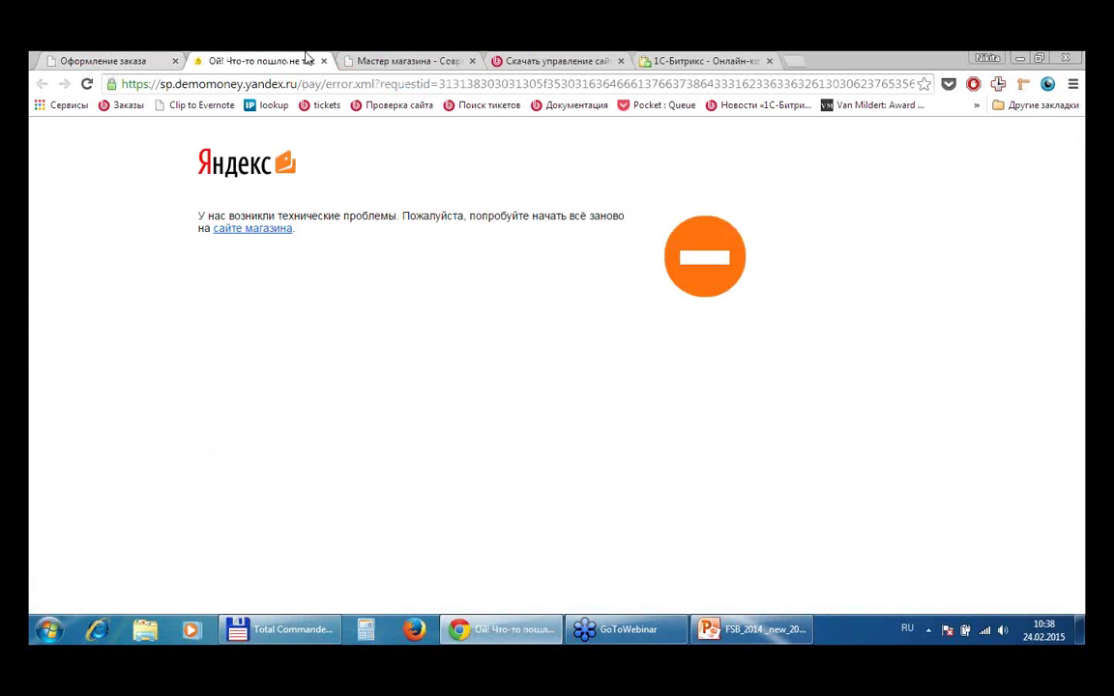
key(ctrl+w)
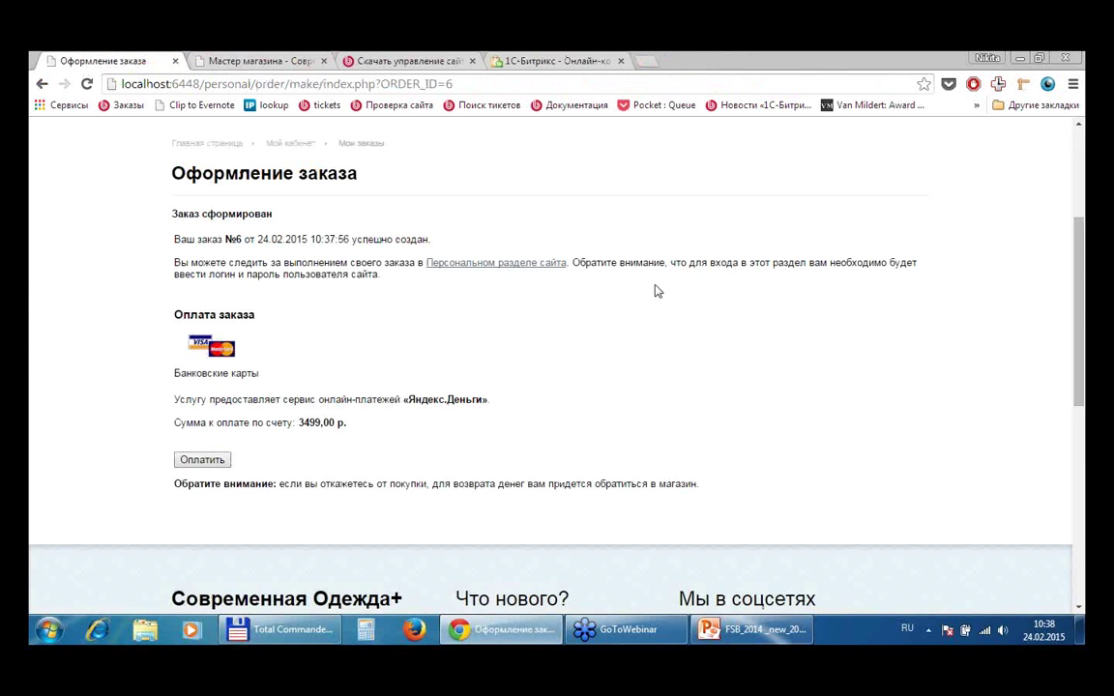
- Add the pink Домашние Тапочки Розовый Рай slippers from Тапочки to the cart and open the cart
scroll(691, 310, up, 3)
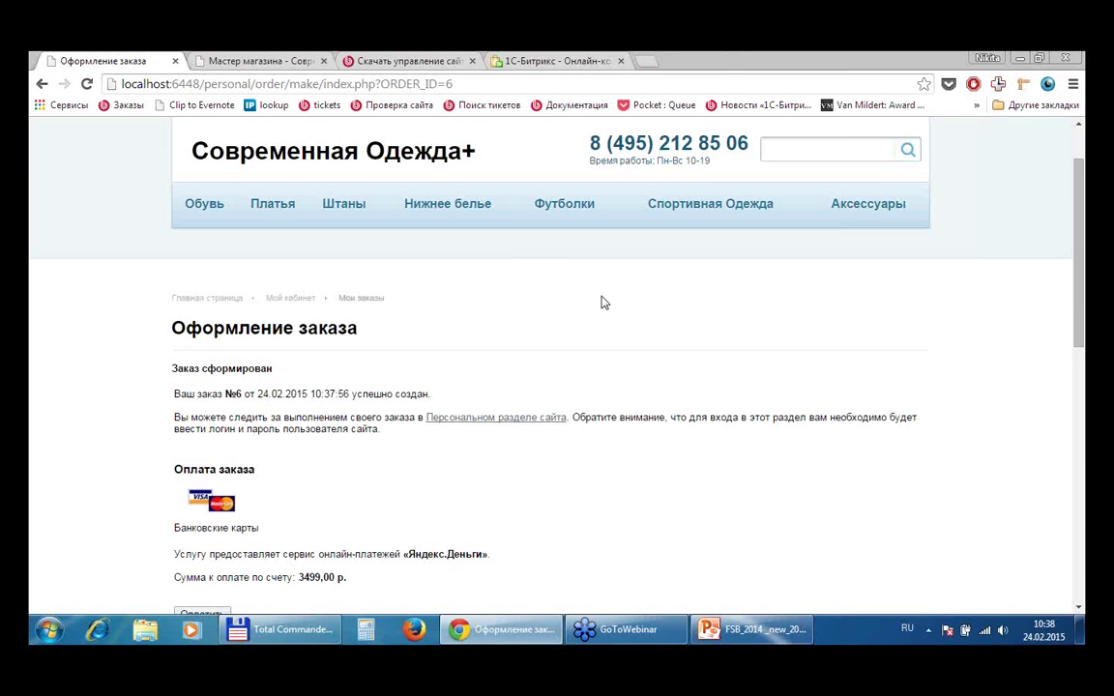
mouse_move(186, 209)
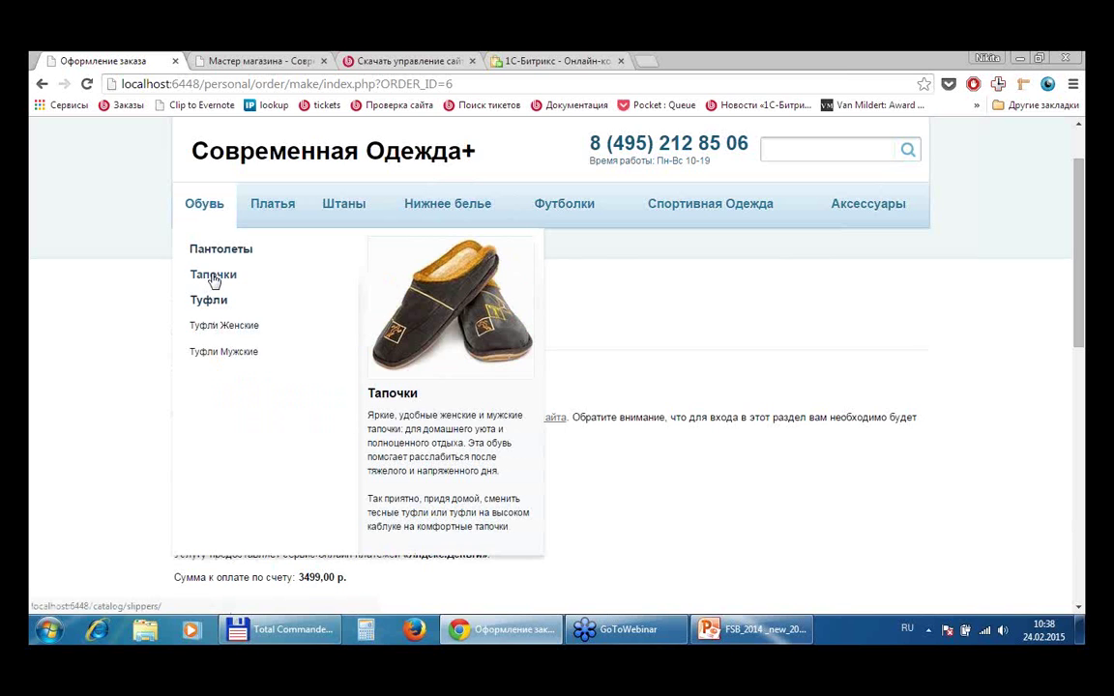
click(205, 279)
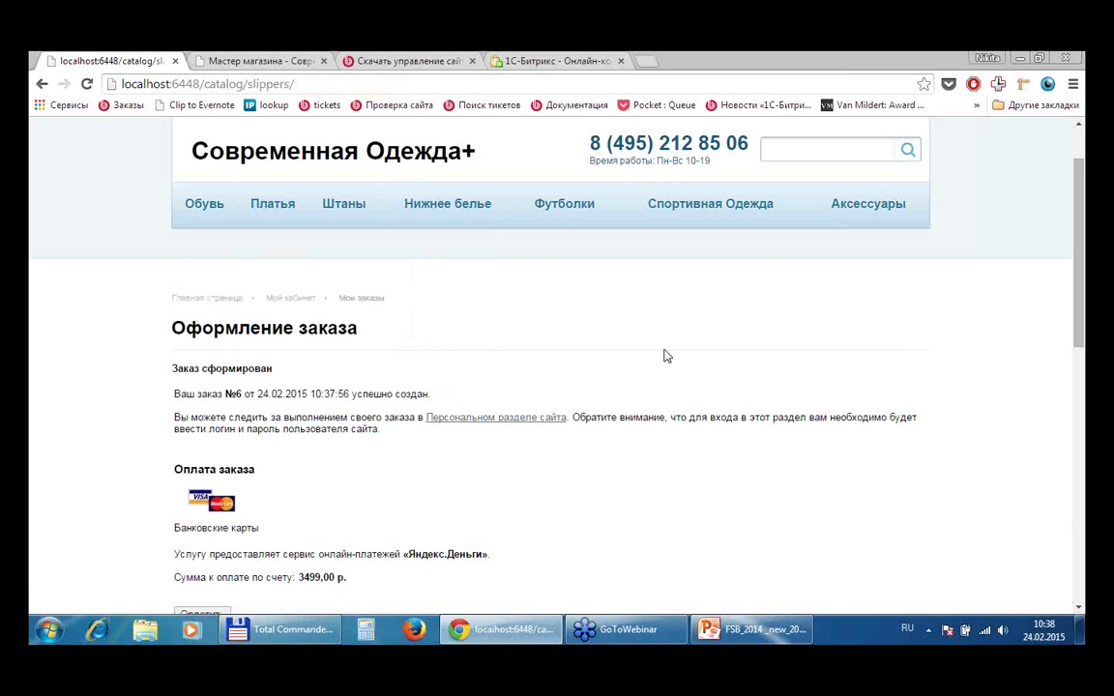
scroll(648, 336, down, 2)
mouse_move(435, 340)
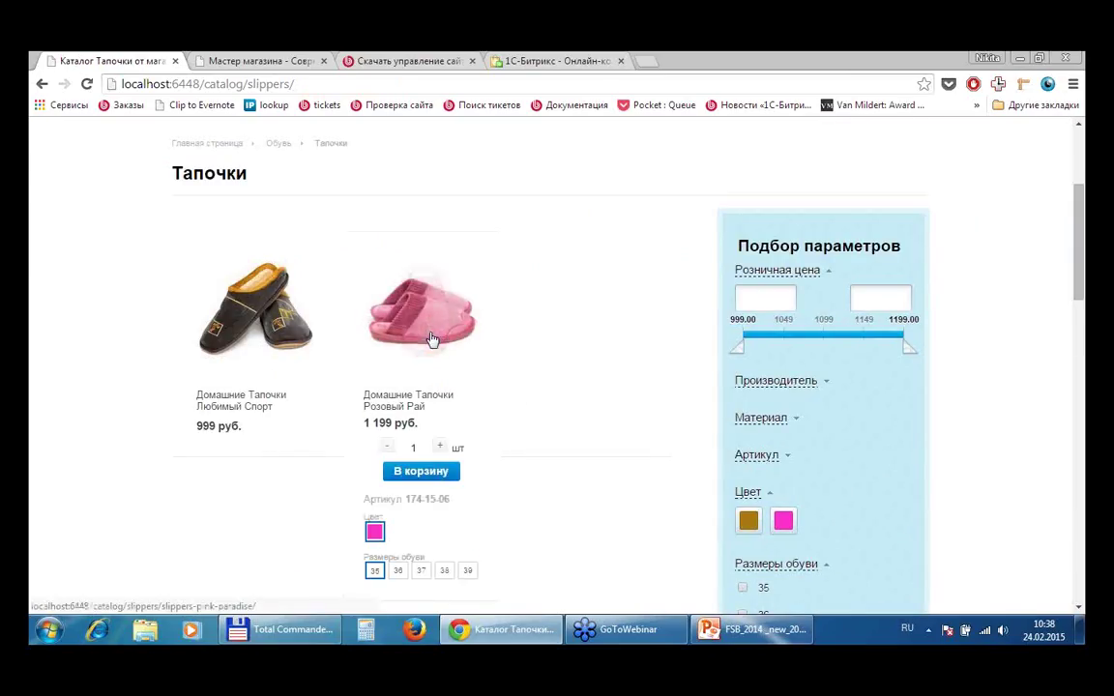
click(422, 474)
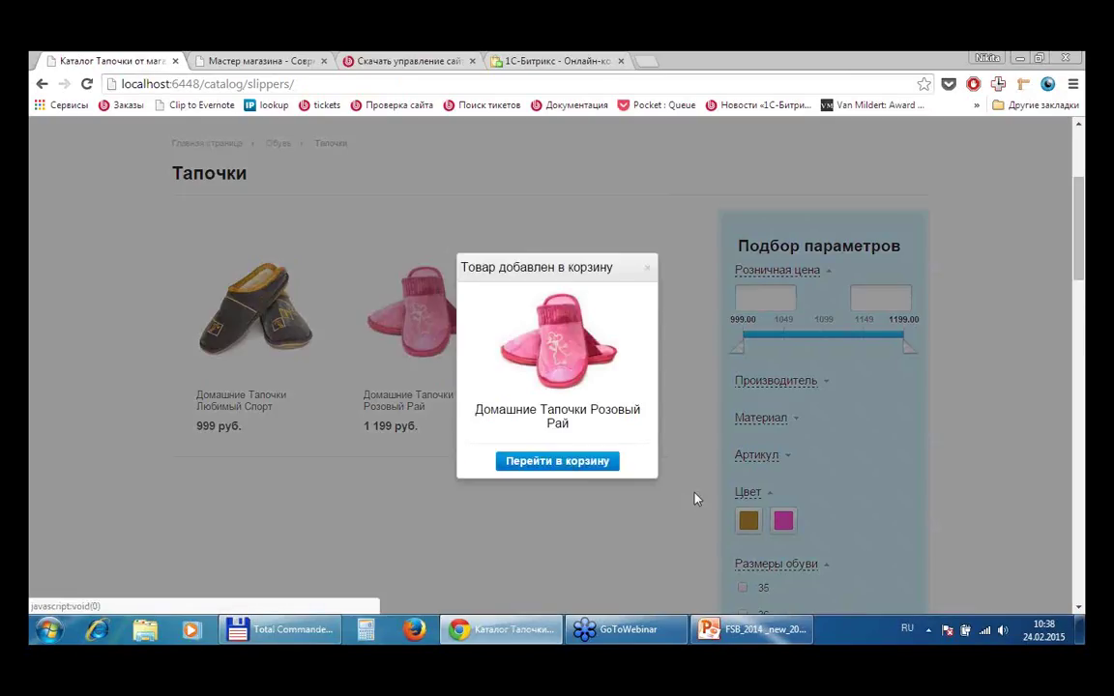
click(567, 461)
scroll(609, 430, down, 3)
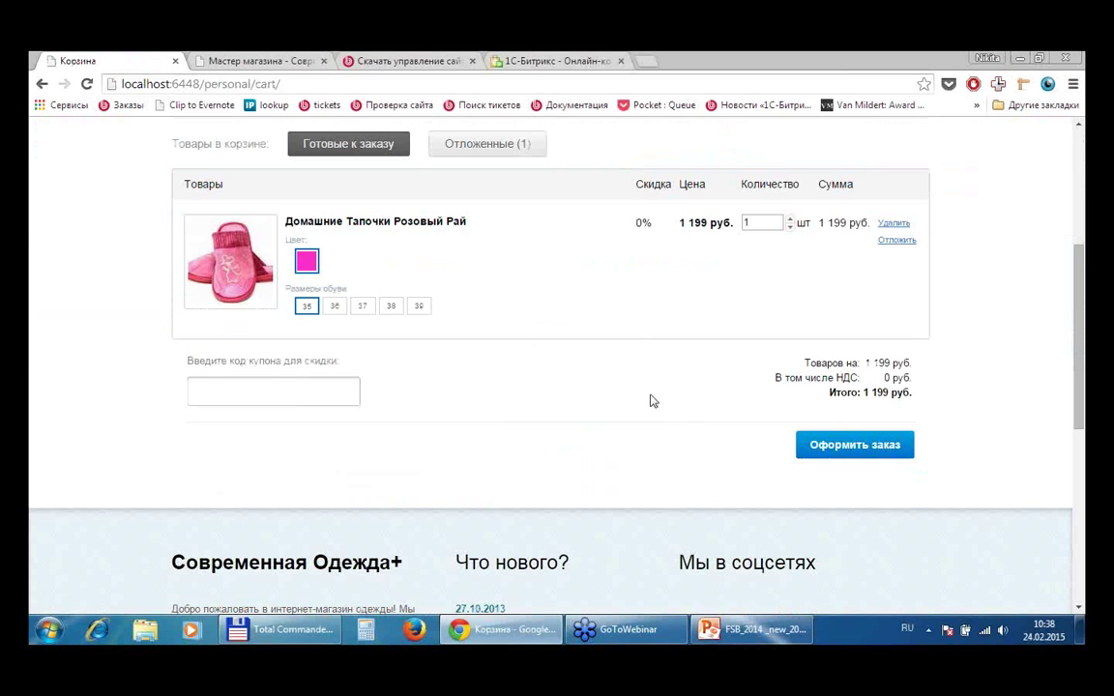
- Start checkout keeping the existing buyer profile and choose Сбербанк receipt payment
click(854, 447)
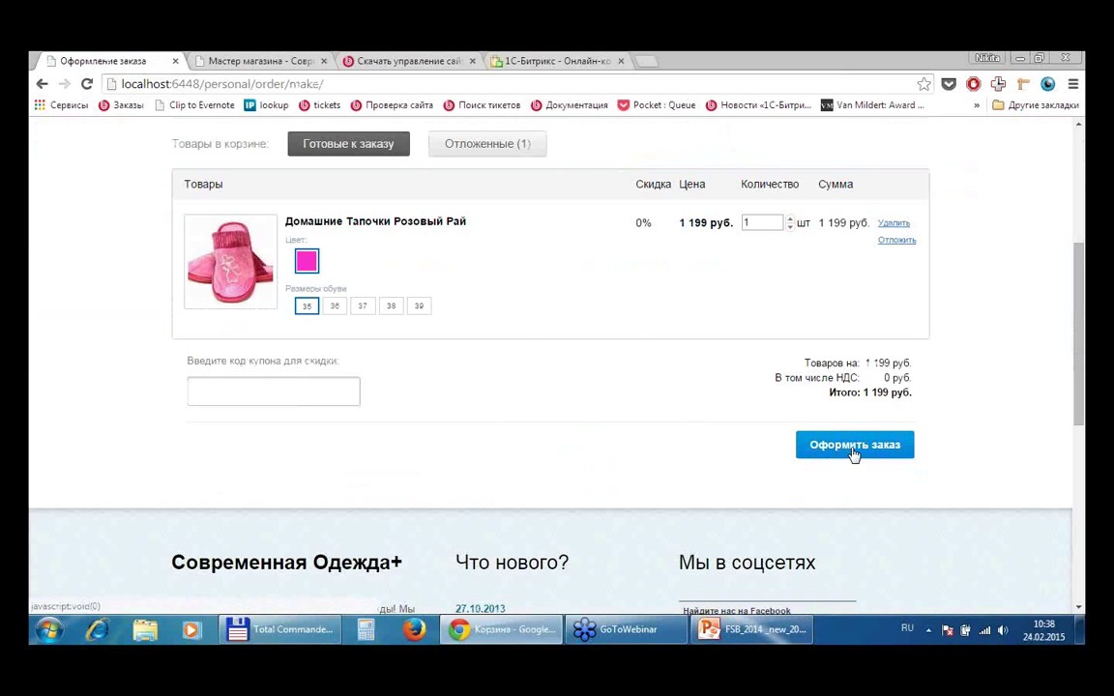
scroll(638, 365, down, 5)
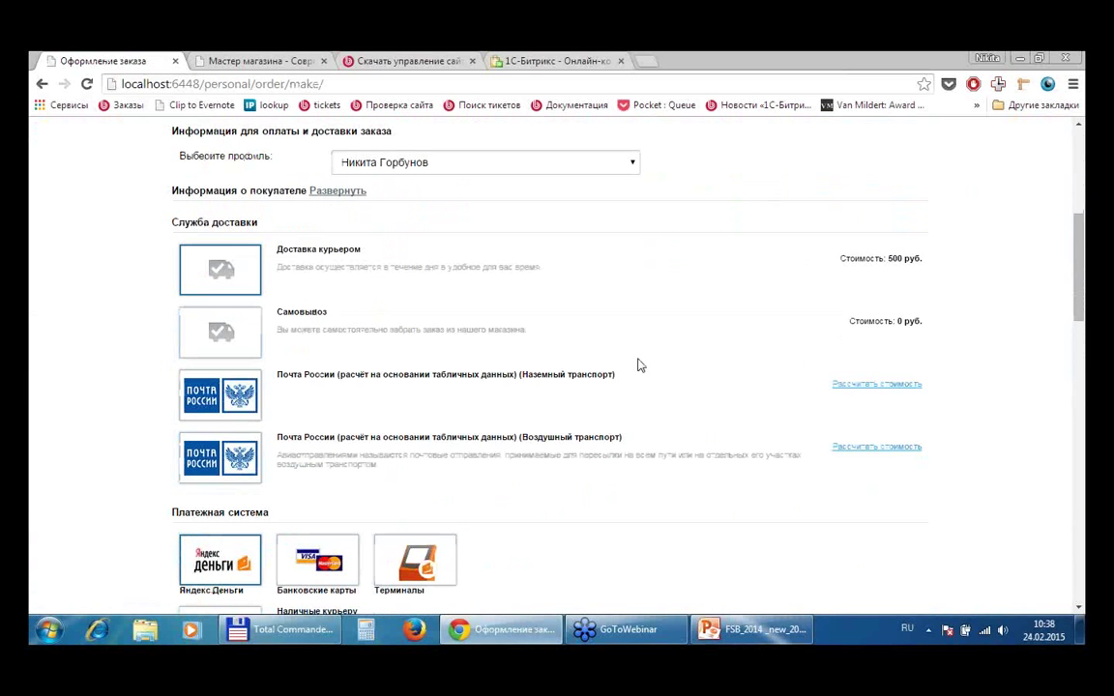
scroll(638, 366, up, 1)
click(445, 246)
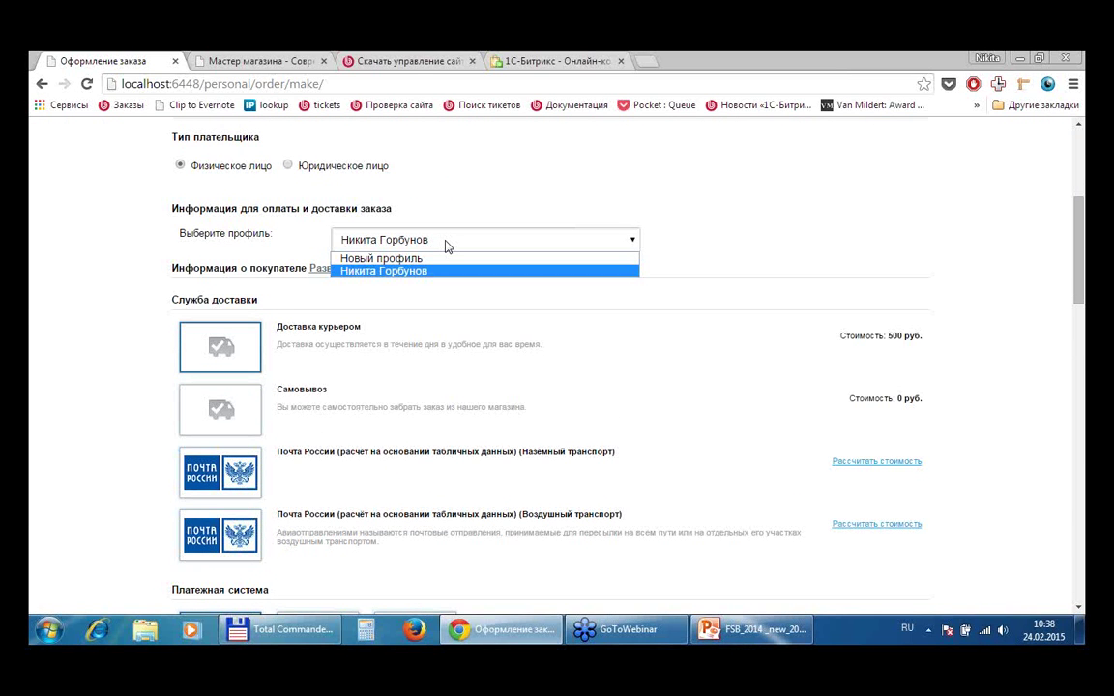
click(447, 245)
scroll(827, 256, down, 1)
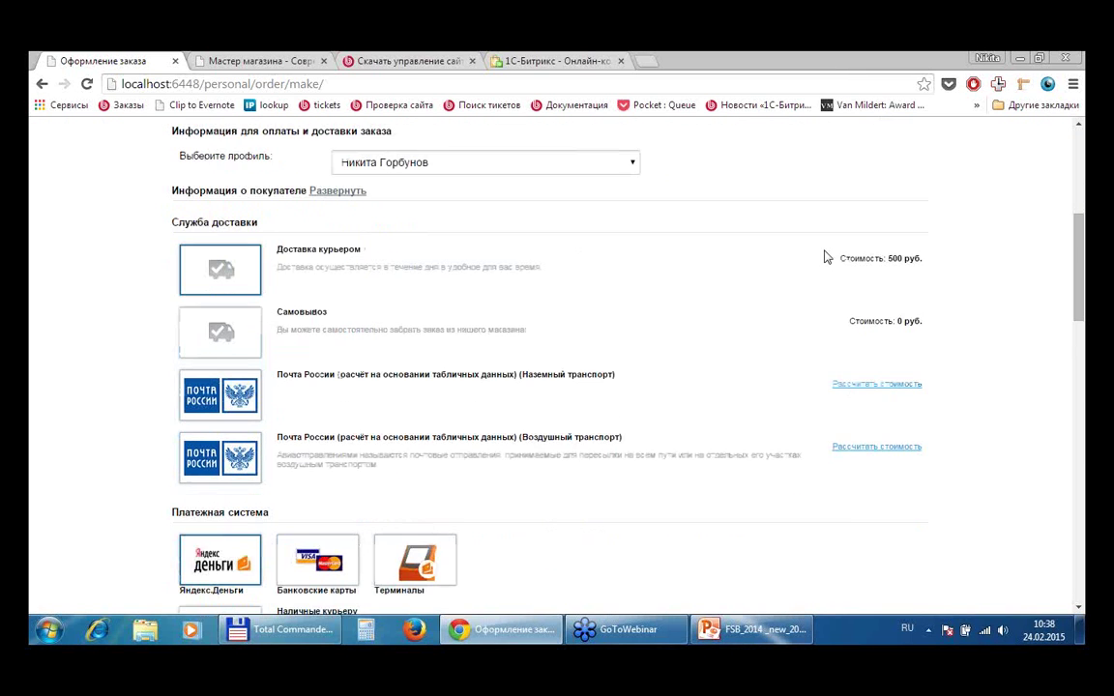
scroll(792, 276, down, 1)
scroll(580, 353, down, 1)
click(220, 544)
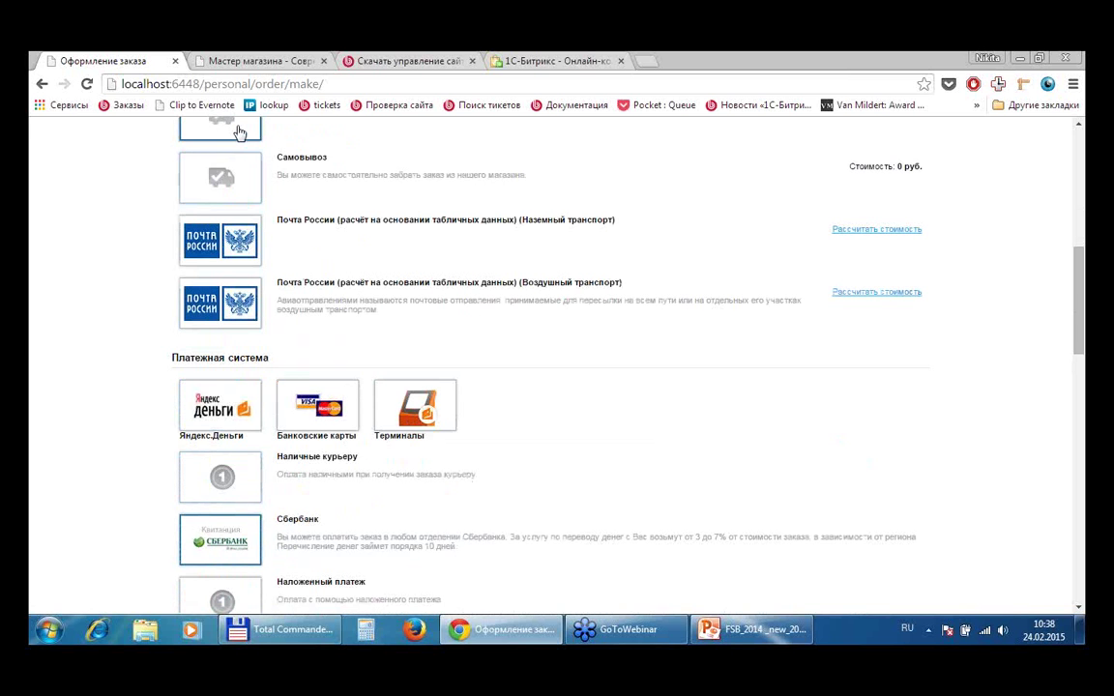
scroll(686, 281, down, 5)
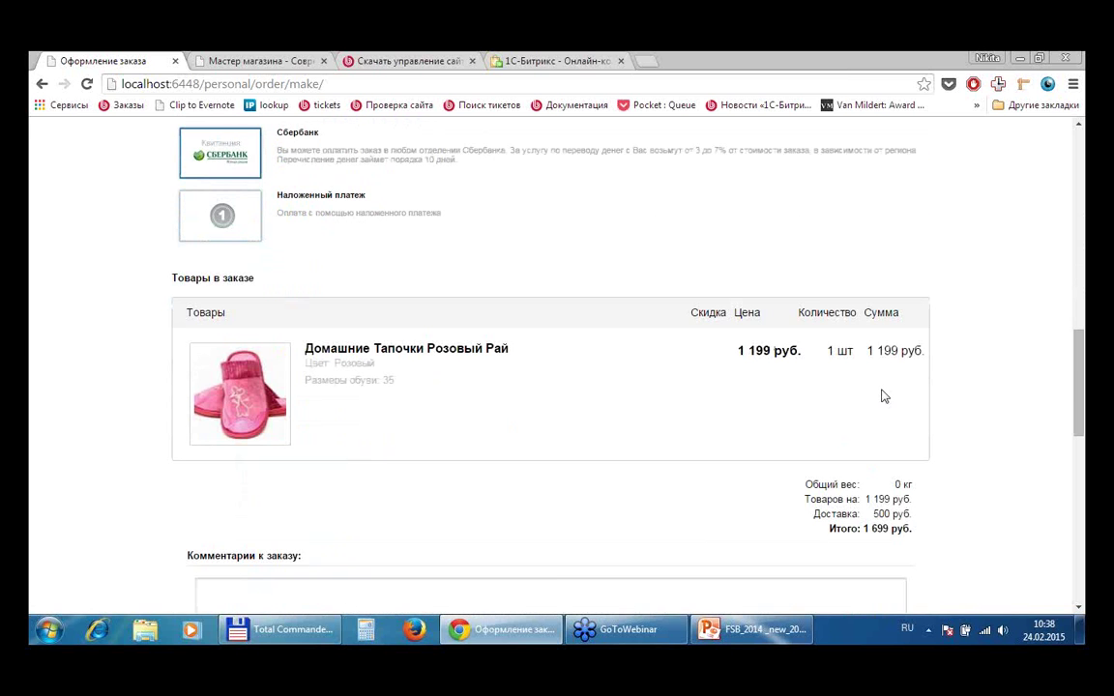
- Review the 1 699 руб. Сбербанк receipt for order №7, then return to the confirmation tab
scroll(870, 336, down, 2)
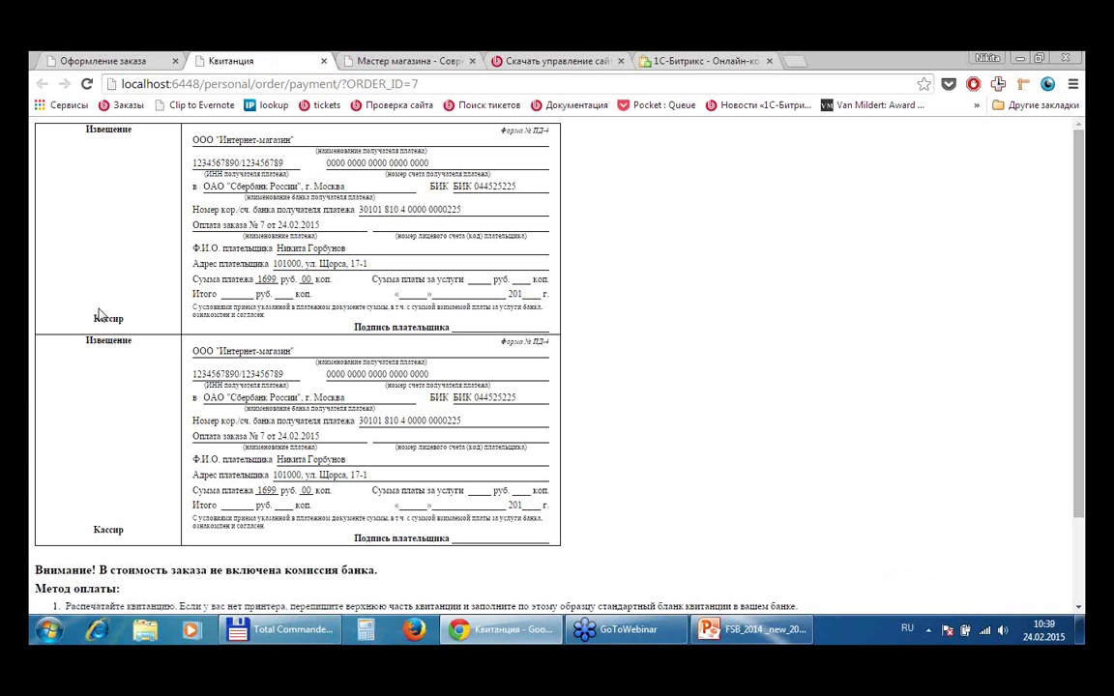
scroll(540, 309, down, 2)
scroll(542, 300, up, 2)
click(50, 56)
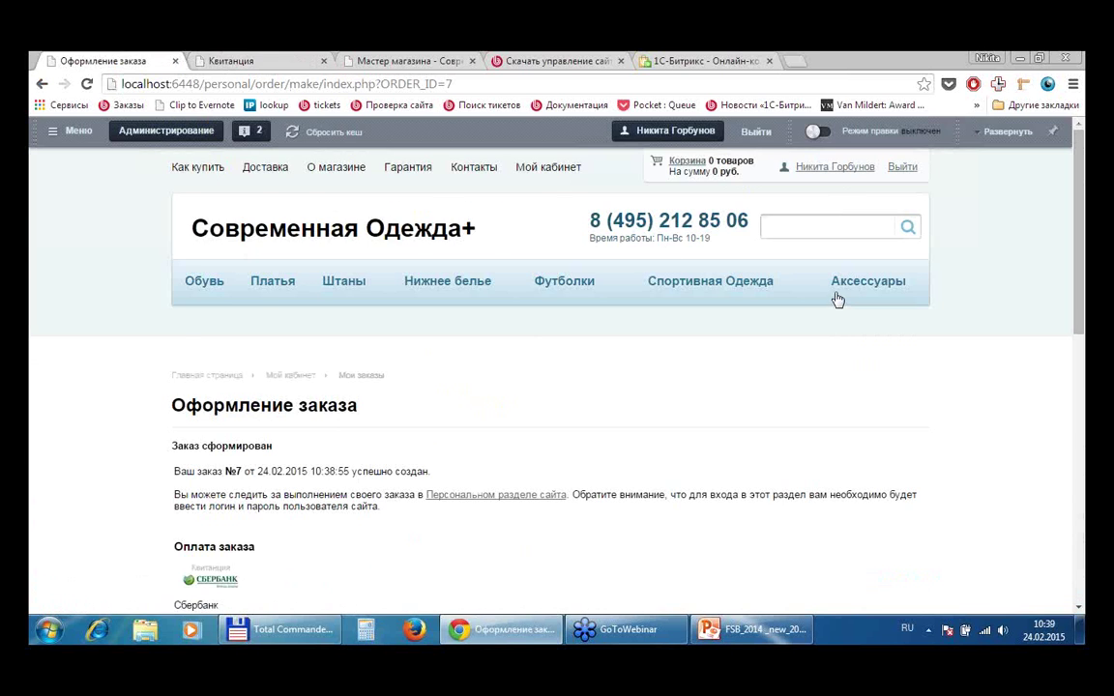
- Open the customer's personal account from the user name link
scroll(828, 291, down, 3)
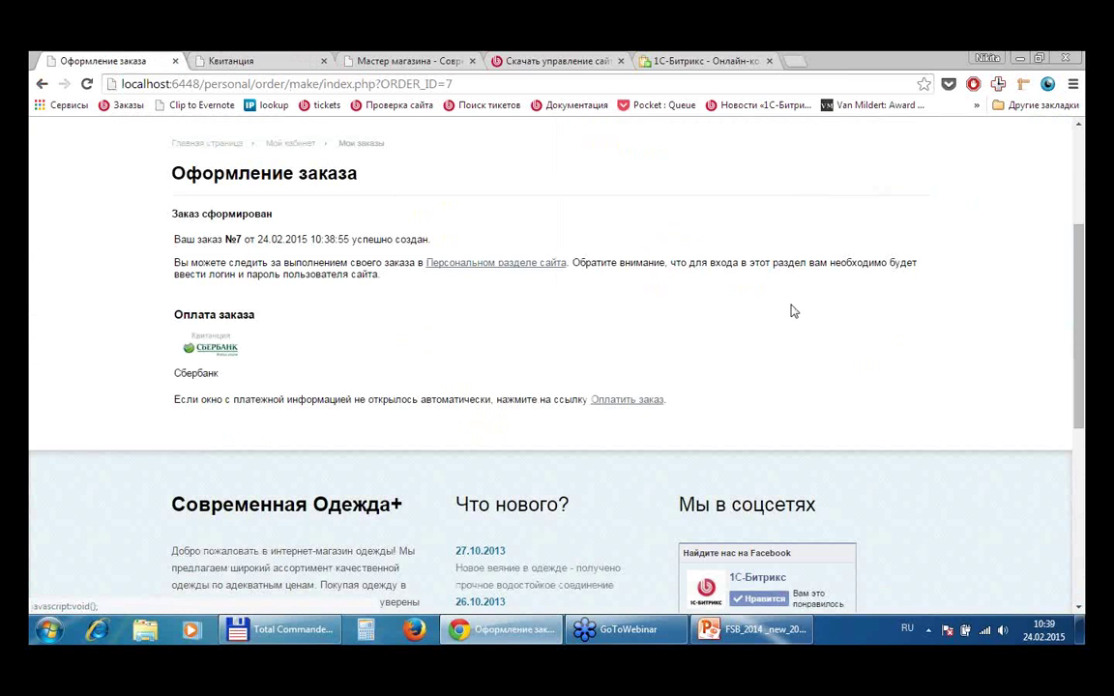
scroll(791, 310, up, 2)
mouse_move(833, 226)
scroll(1022, 403, up, 1)
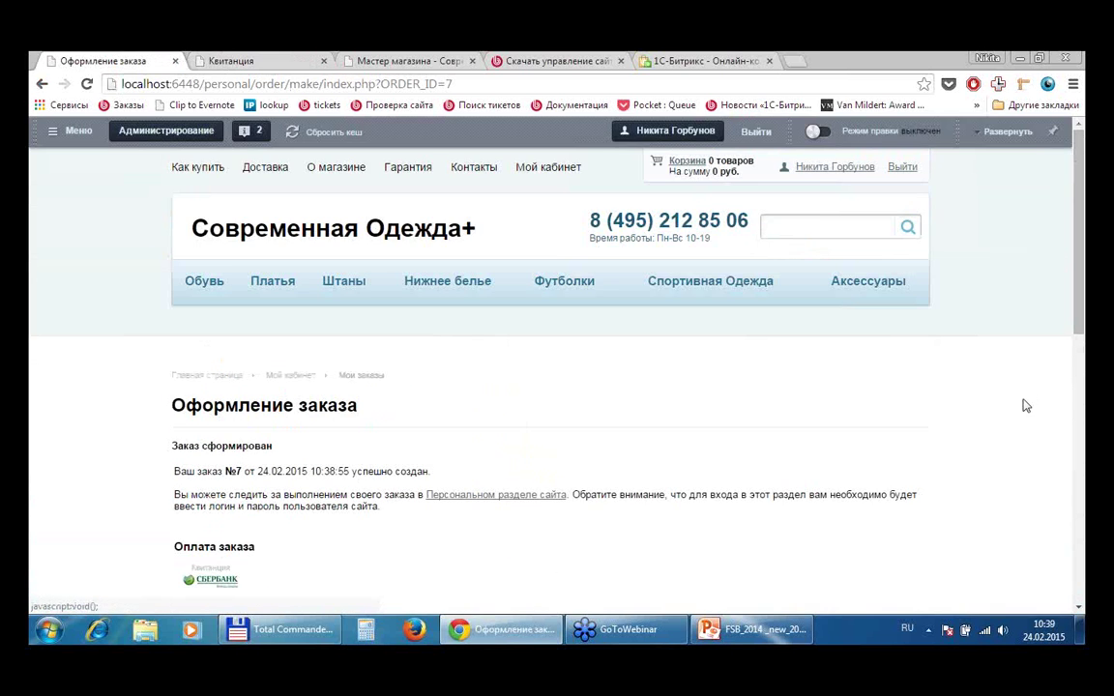
click(844, 176)
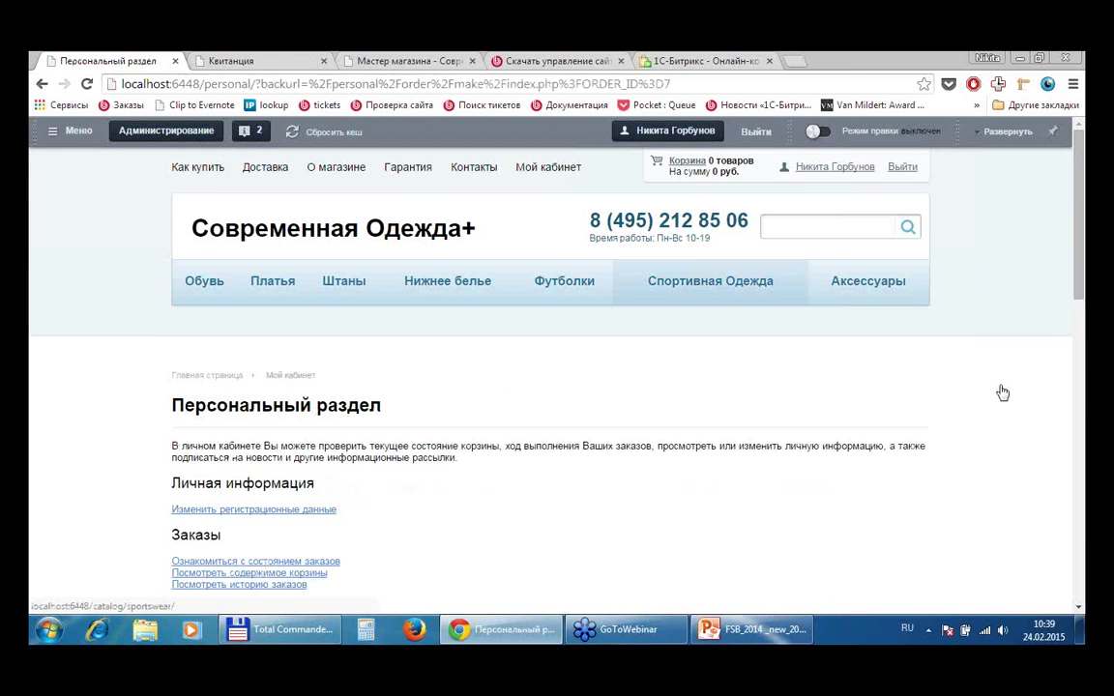
- Scroll through the customer's order list down to order №6's cancellation option
scroll(814, 386, down, 1)
scroll(492, 318, down, 3)
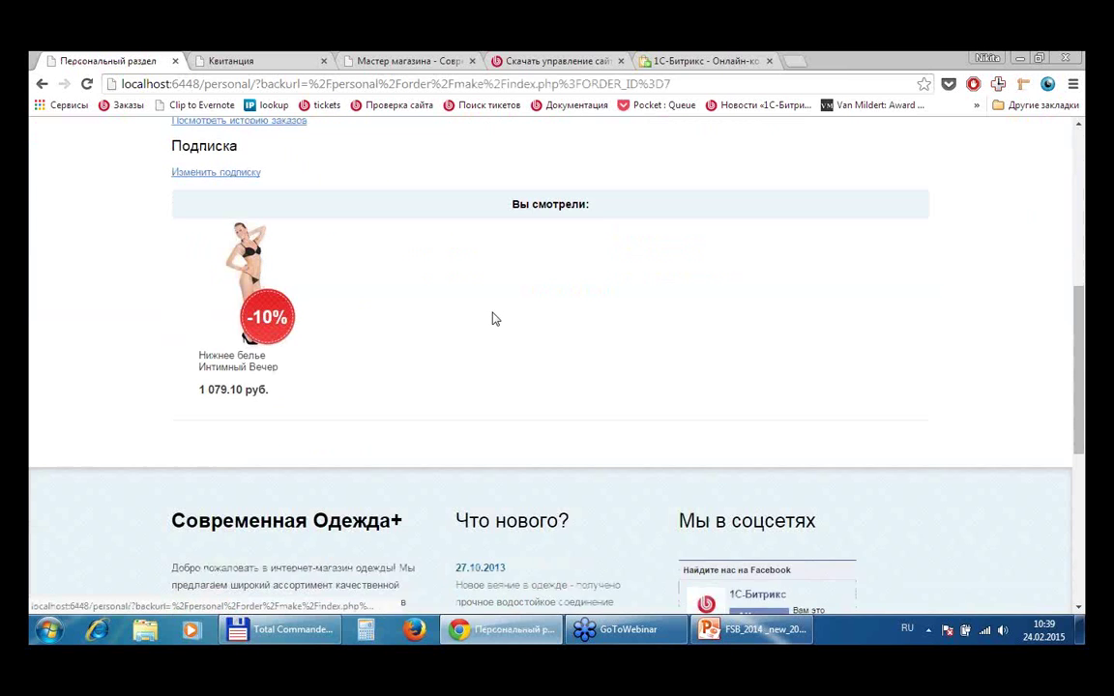
scroll(503, 319, up, 1)
scroll(467, 392, up, 1)
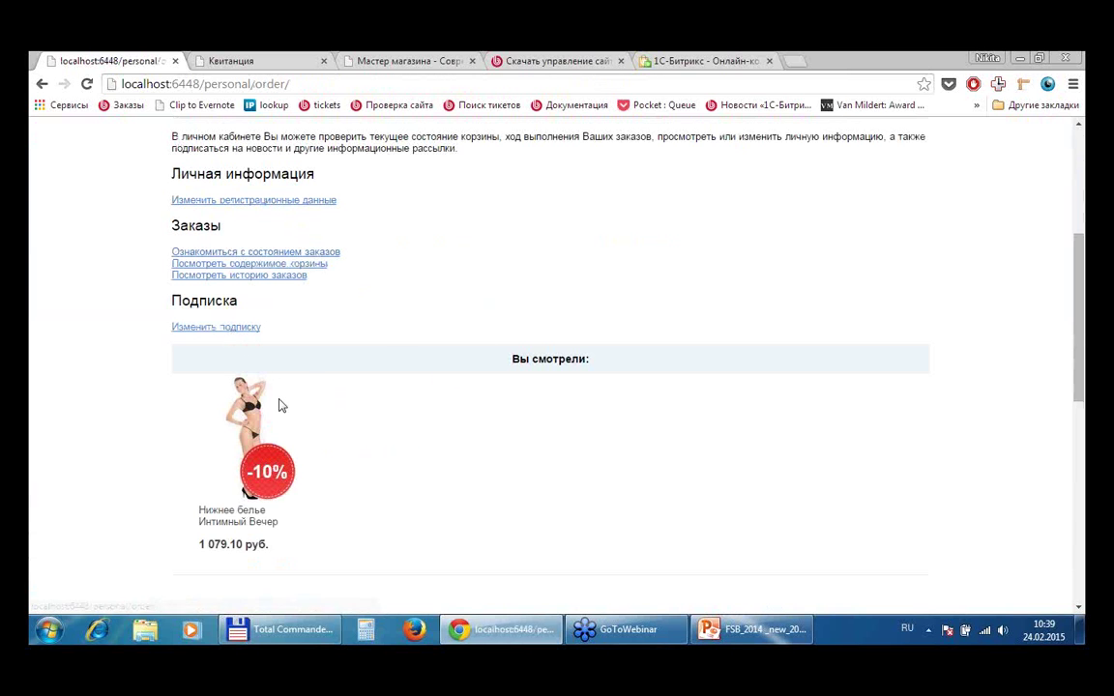
scroll(831, 341, down, 1)
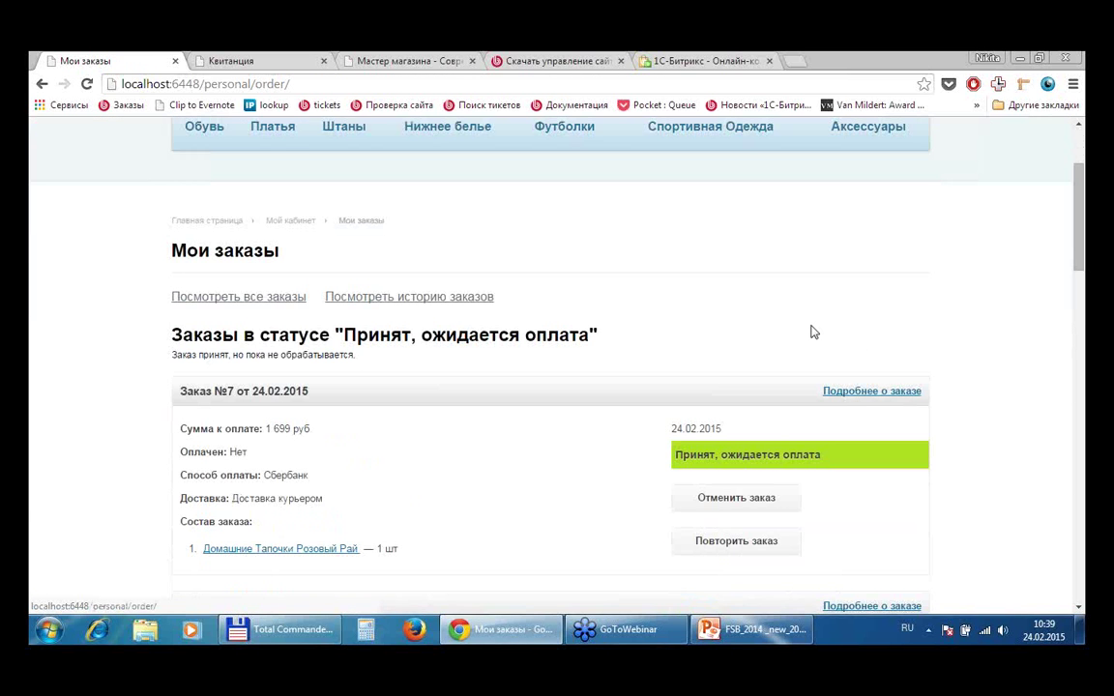
scroll(835, 244, down, 3)
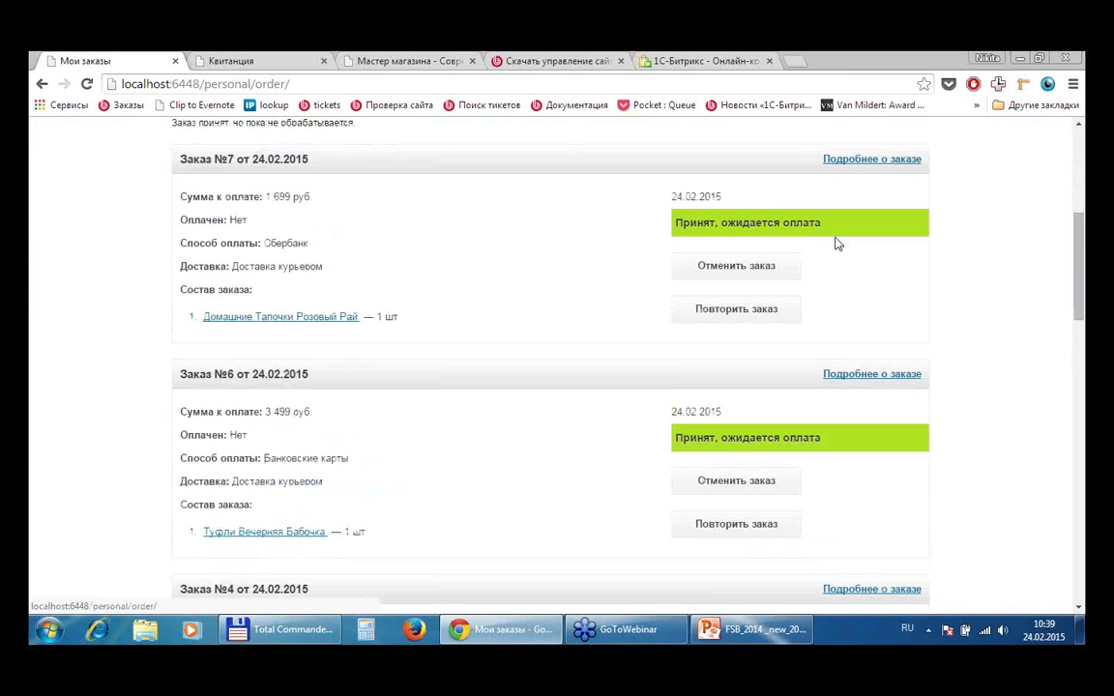
scroll(838, 243, down, 1)
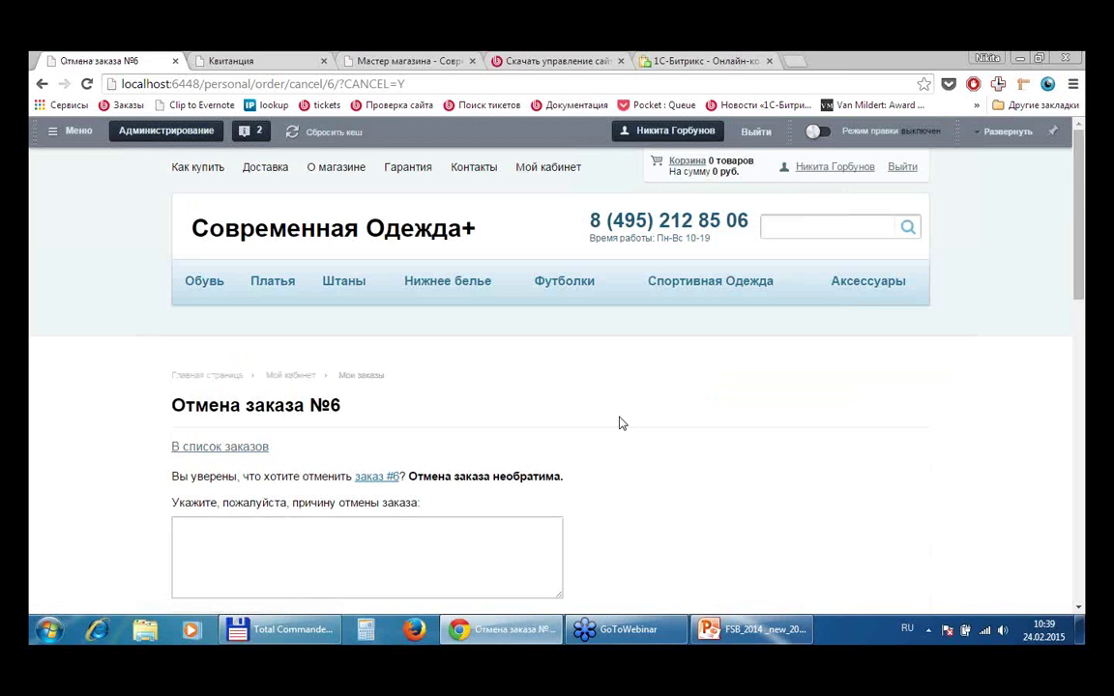
scroll(408, 359, down, 3)
- Cancel order №6, then scroll through the remaining pending orders №7 and №4
click(309, 262)
click(253, 325)
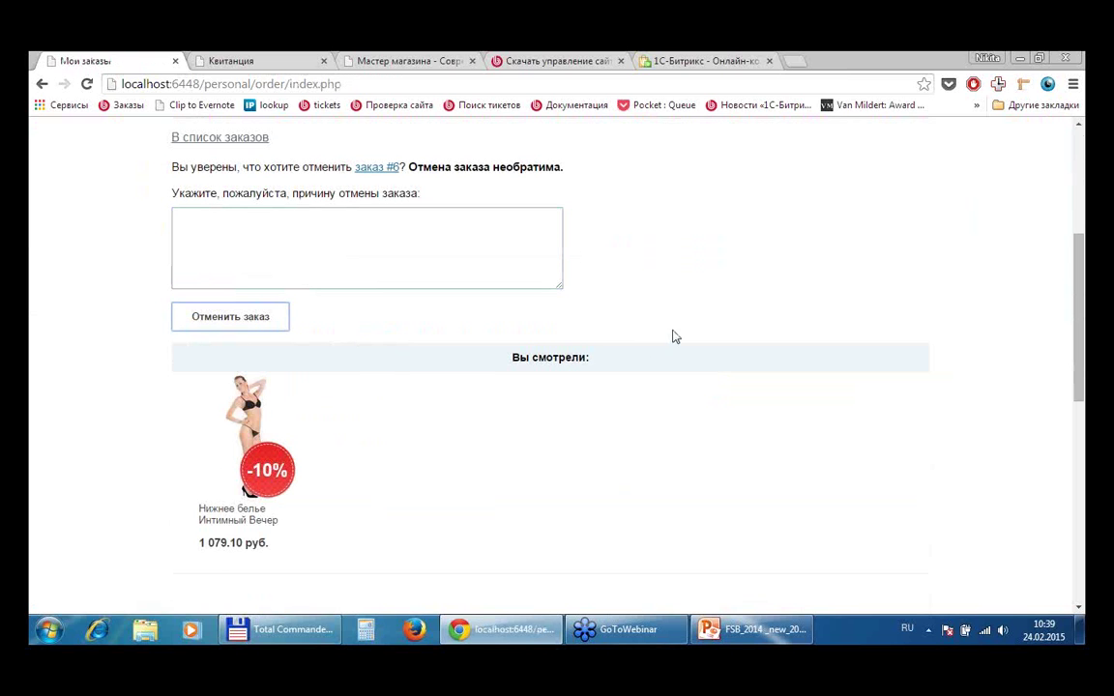
scroll(725, 328, down, 4)
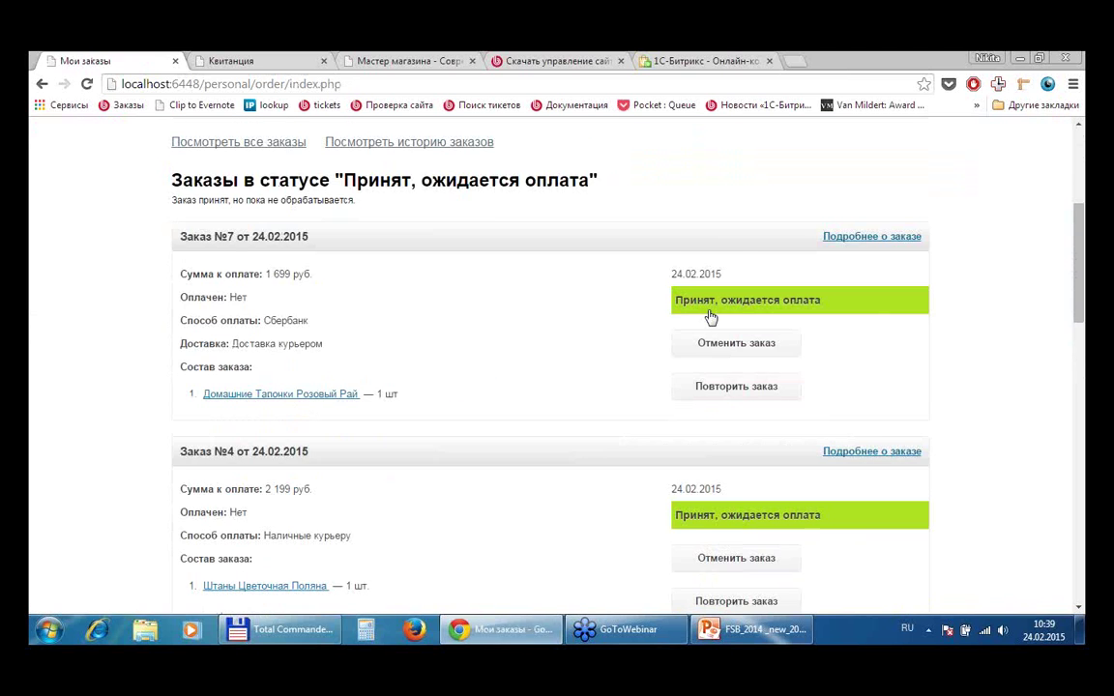
scroll(567, 308, up, 2)
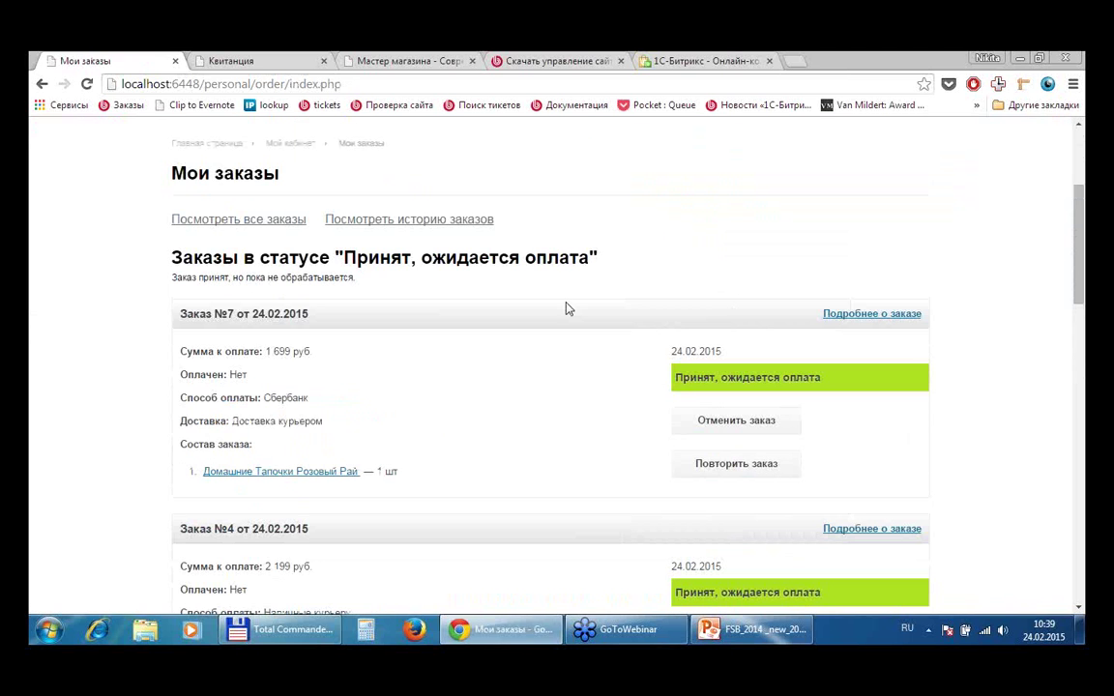
scroll(567, 309, down, 1)
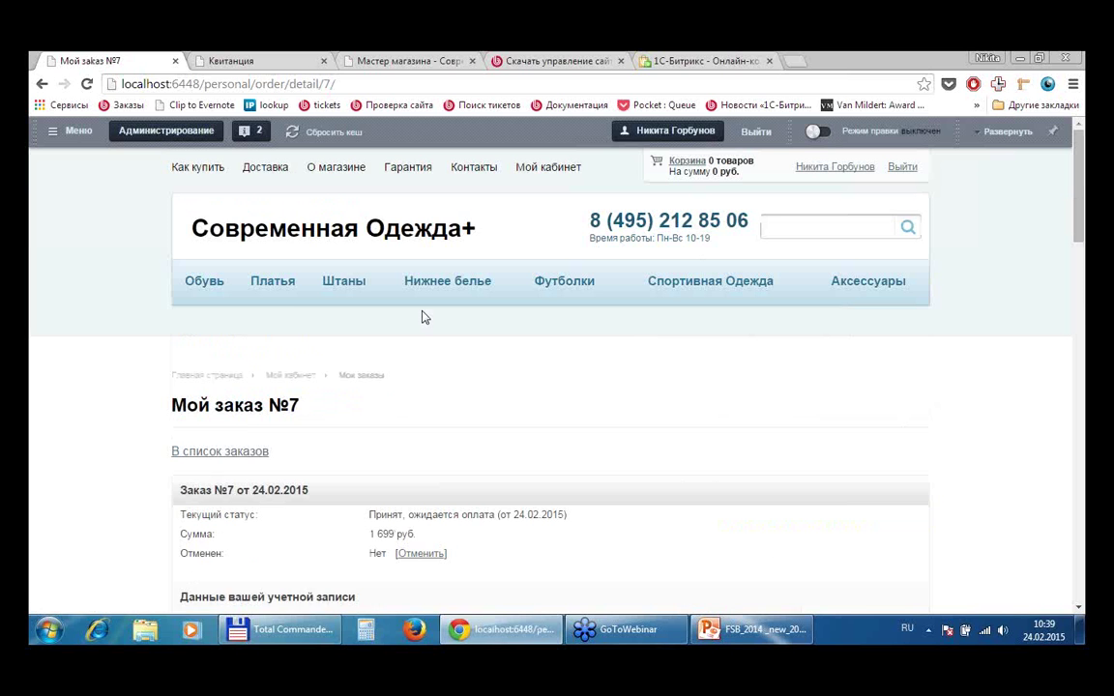
scroll(763, 406, down, 3)
scroll(777, 401, down, 8)
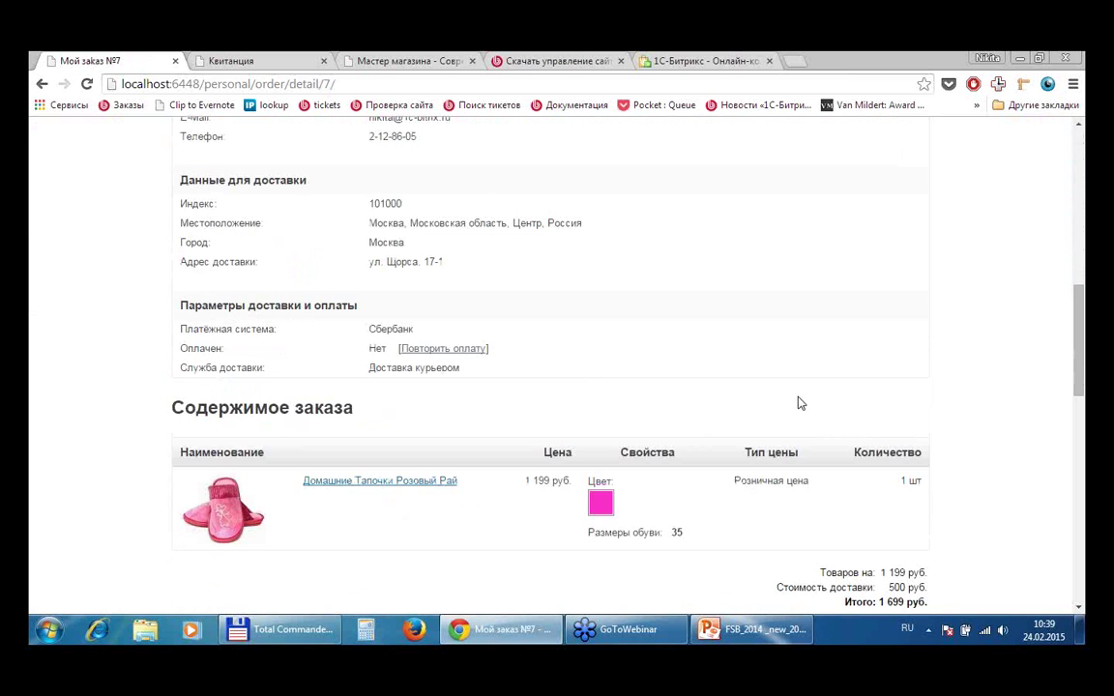
scroll(706, 419, up, 4)
scroll(721, 425, up, 7)
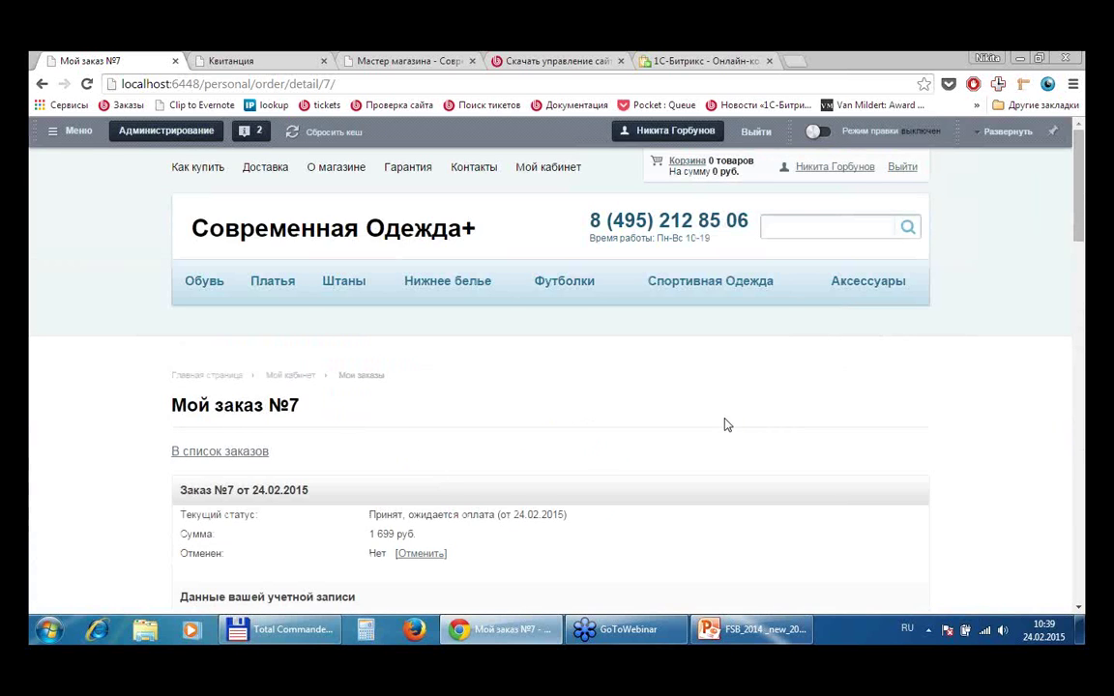
- Return to the 'Современная Одежда+' store home page using the site logo
click(248, 236)
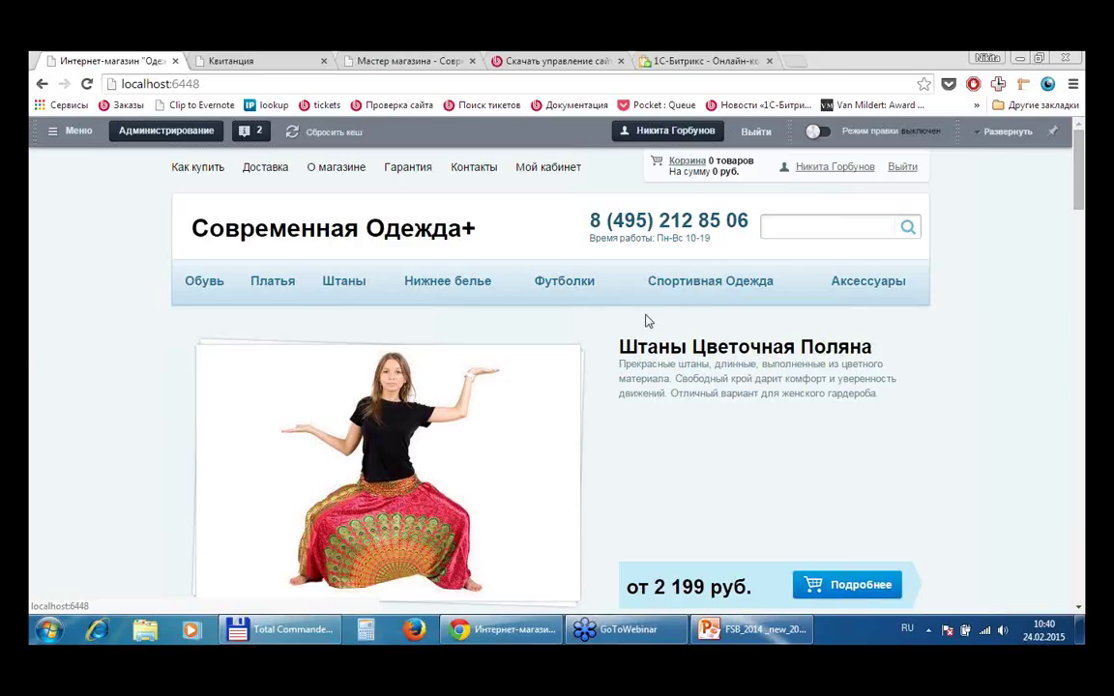
- Expand the admin toolbar and turn on 'Режим правки' so the header include areas become editable
mouse_move(814, 354)
click(1001, 132)
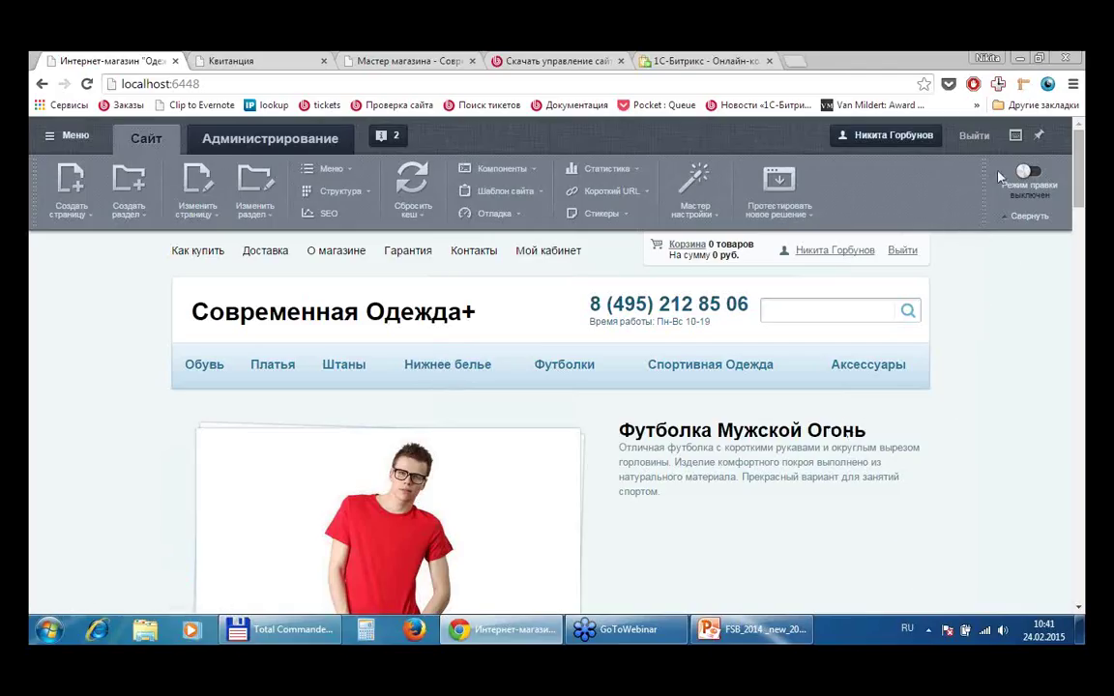
click(1030, 174)
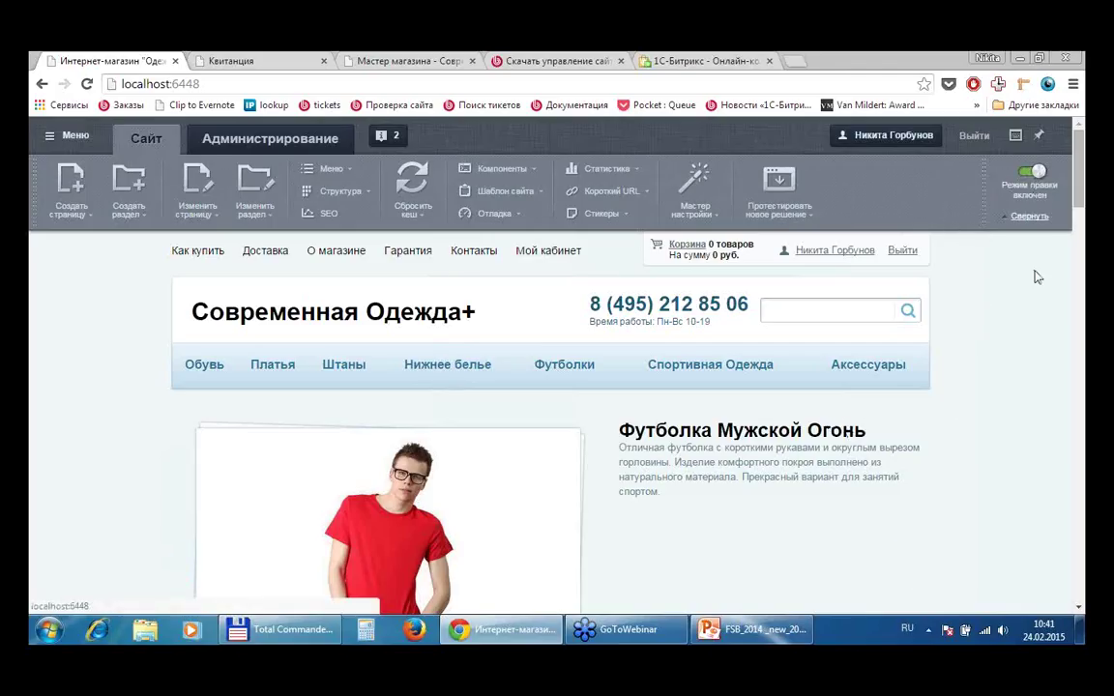
scroll(1034, 293, down, 6)
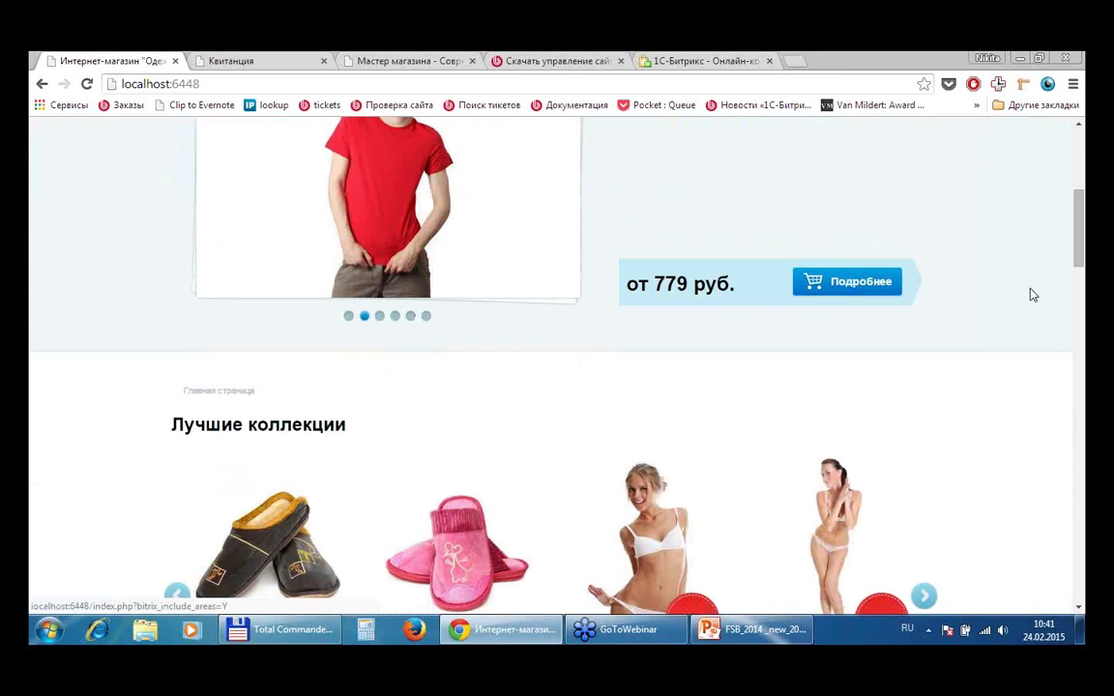
scroll(1033, 292, up, 4)
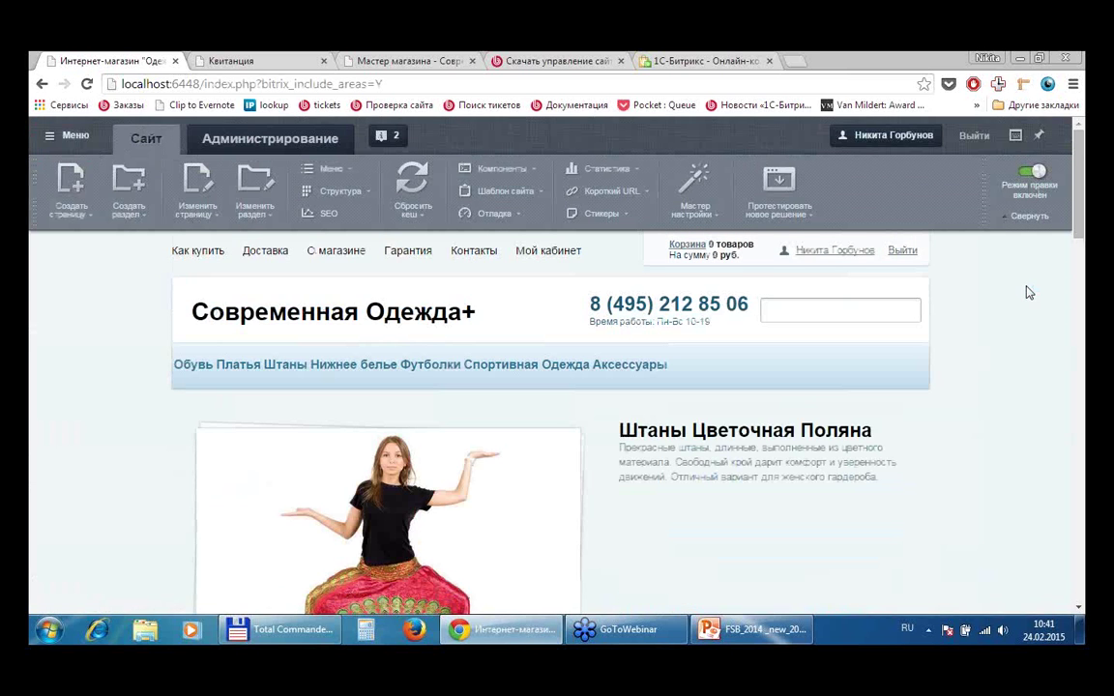
scroll(1026, 307, down, 6)
scroll(1026, 306, down, 2)
mouse_move(671, 229)
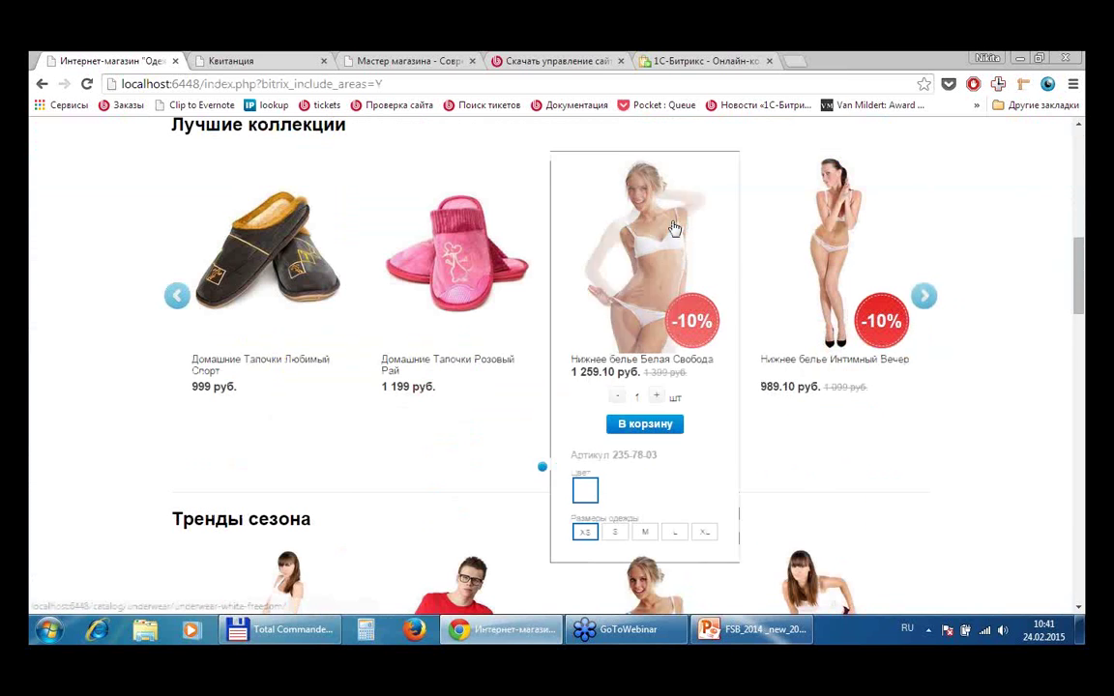
scroll(1039, 292, up, 7)
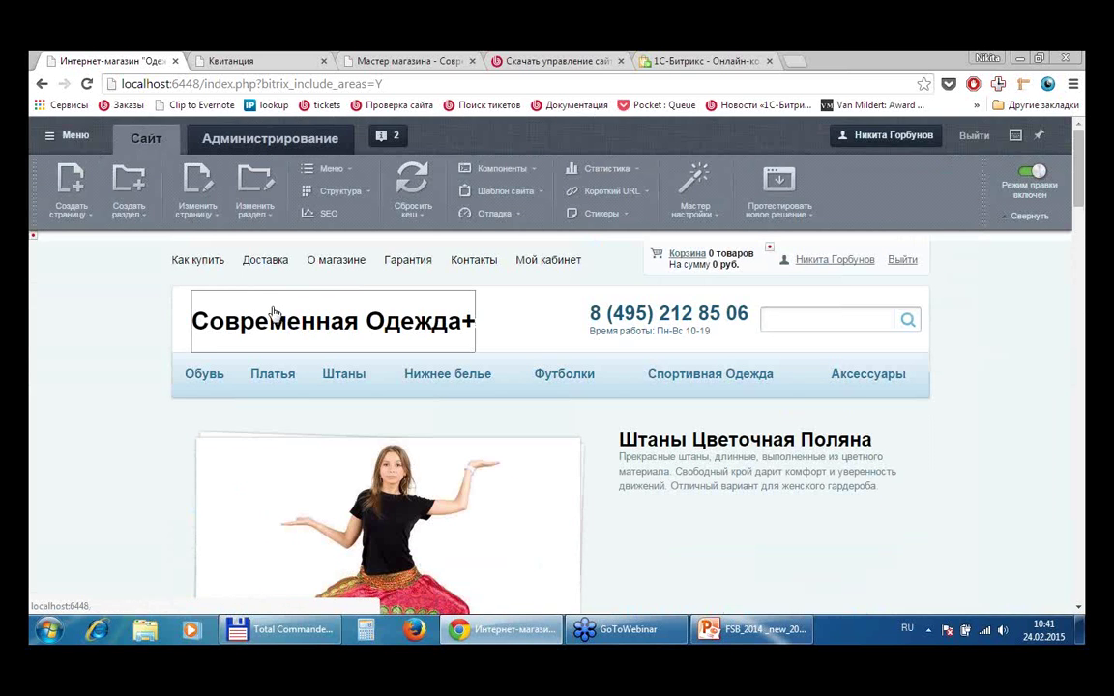
mouse_move(246, 283)
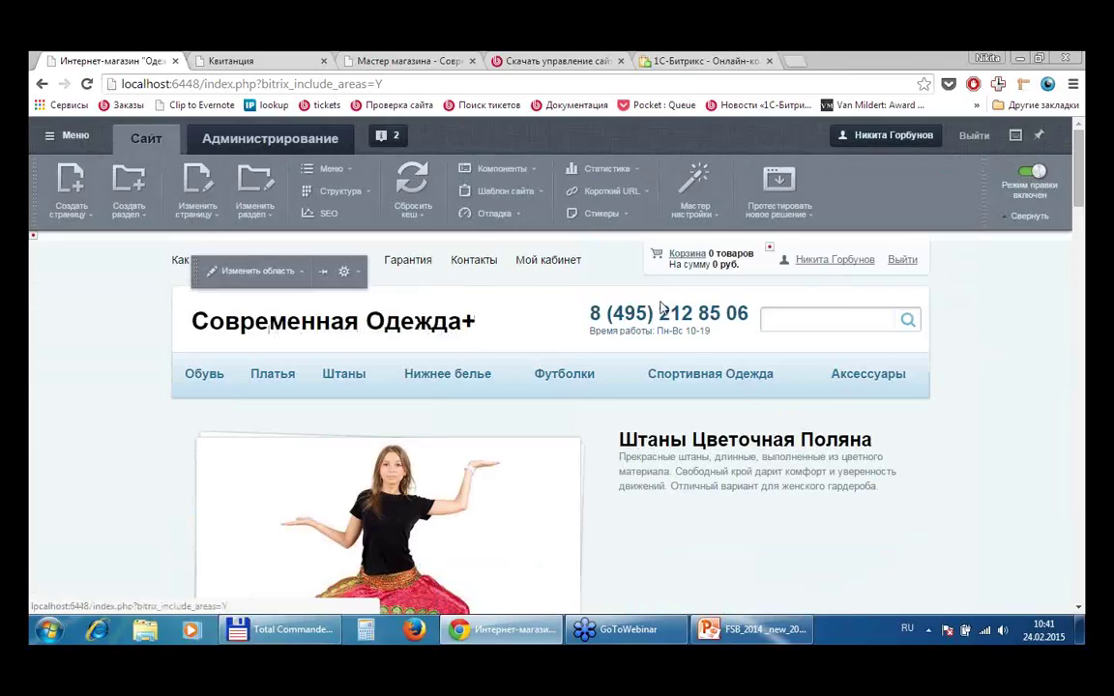
- Open the /include/telephone.php area editor and delete the phone number's last digit, 6
mouse_move(682, 324)
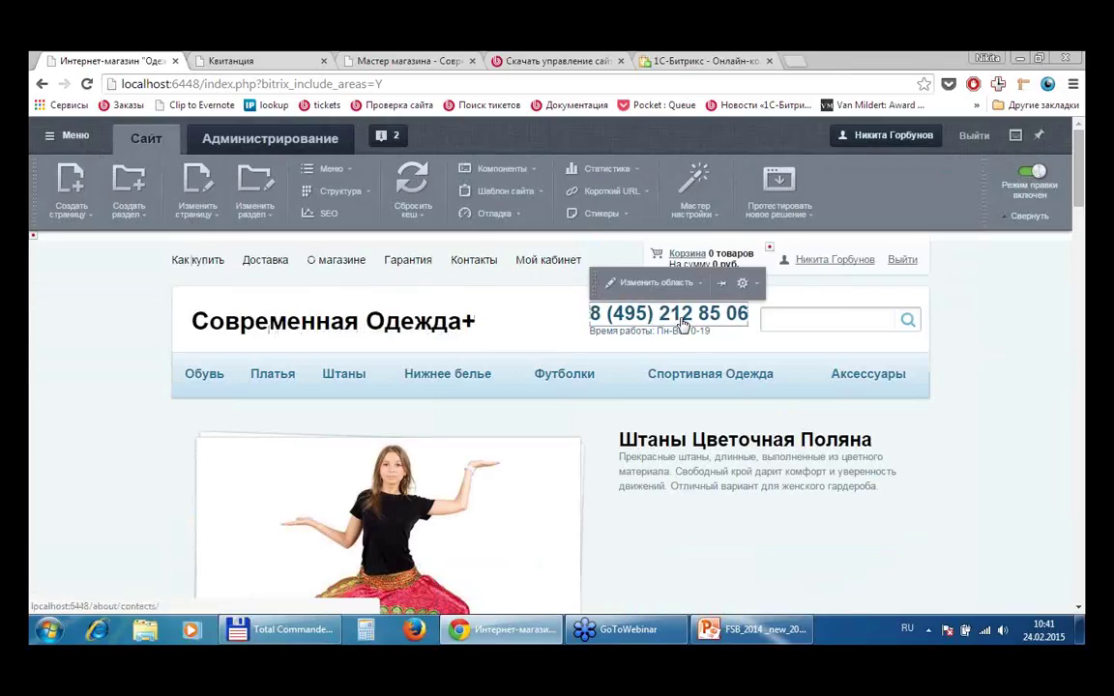
click(638, 283)
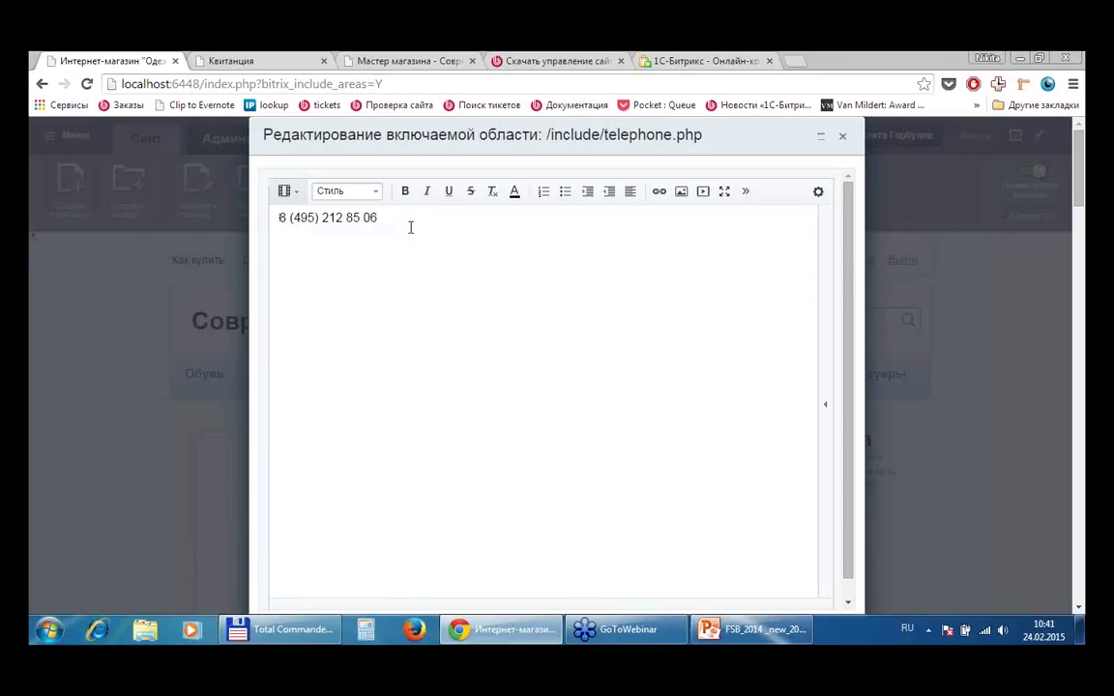
click(825, 406)
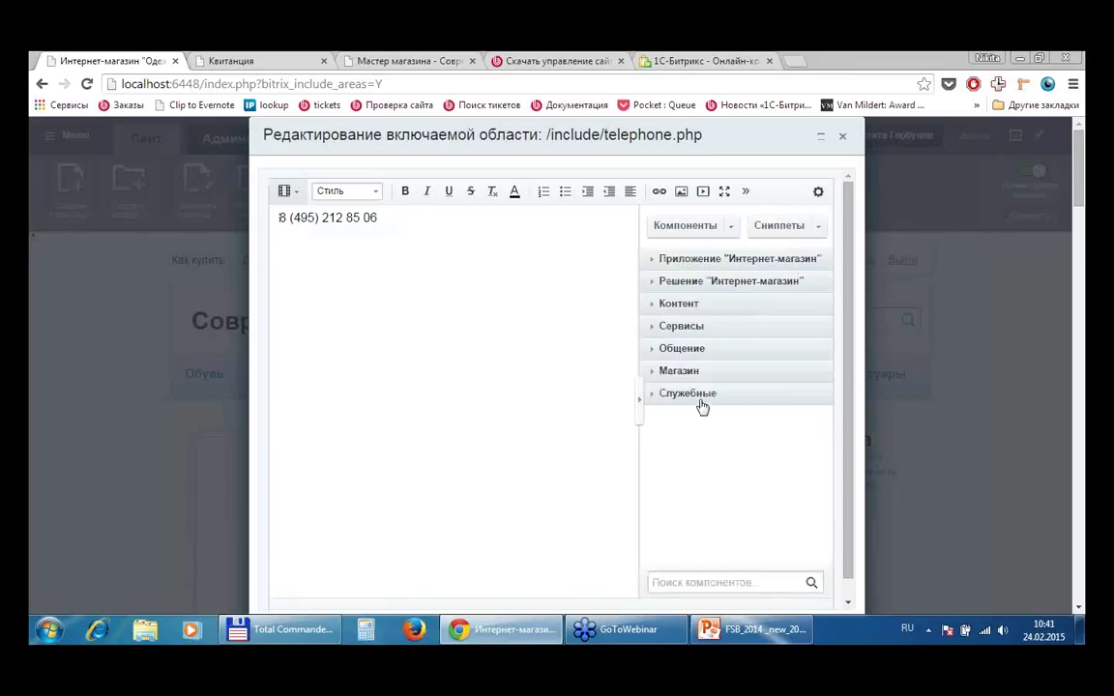
click(639, 413)
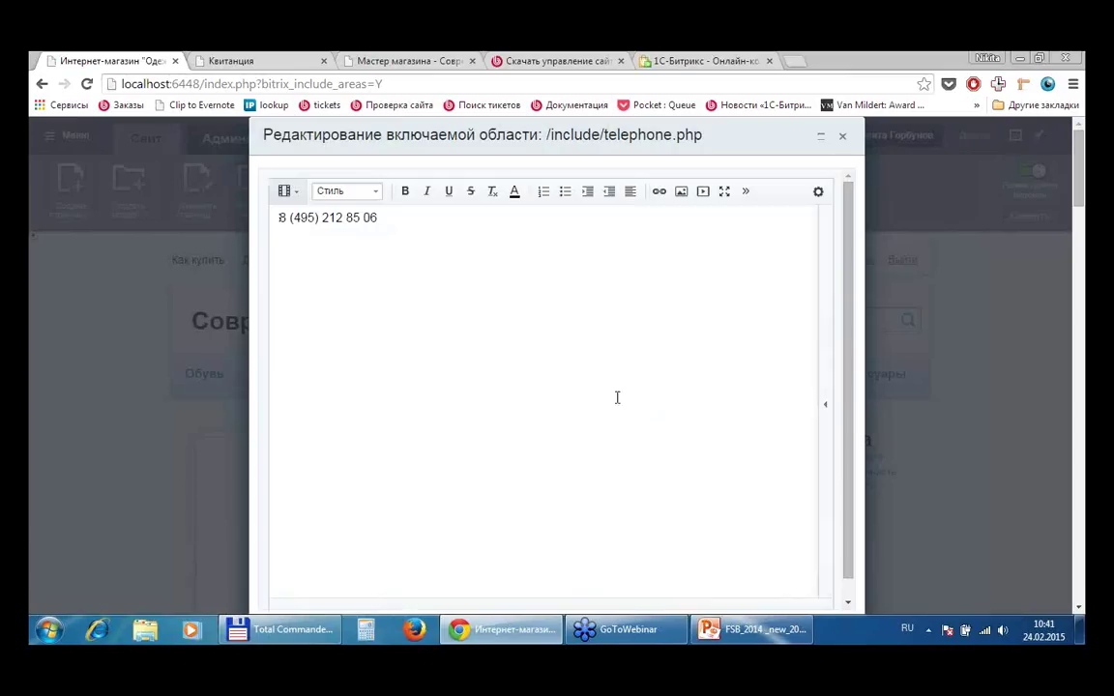
click(461, 230)
key(BackSpace)
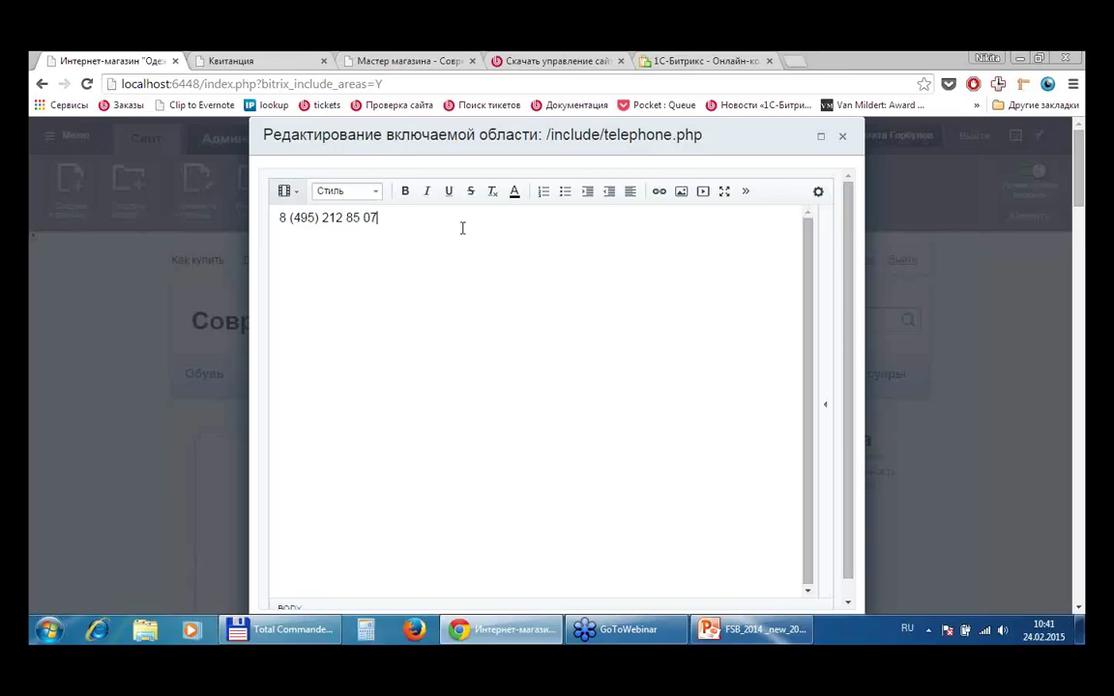
scroll(959, 342, down, 3)
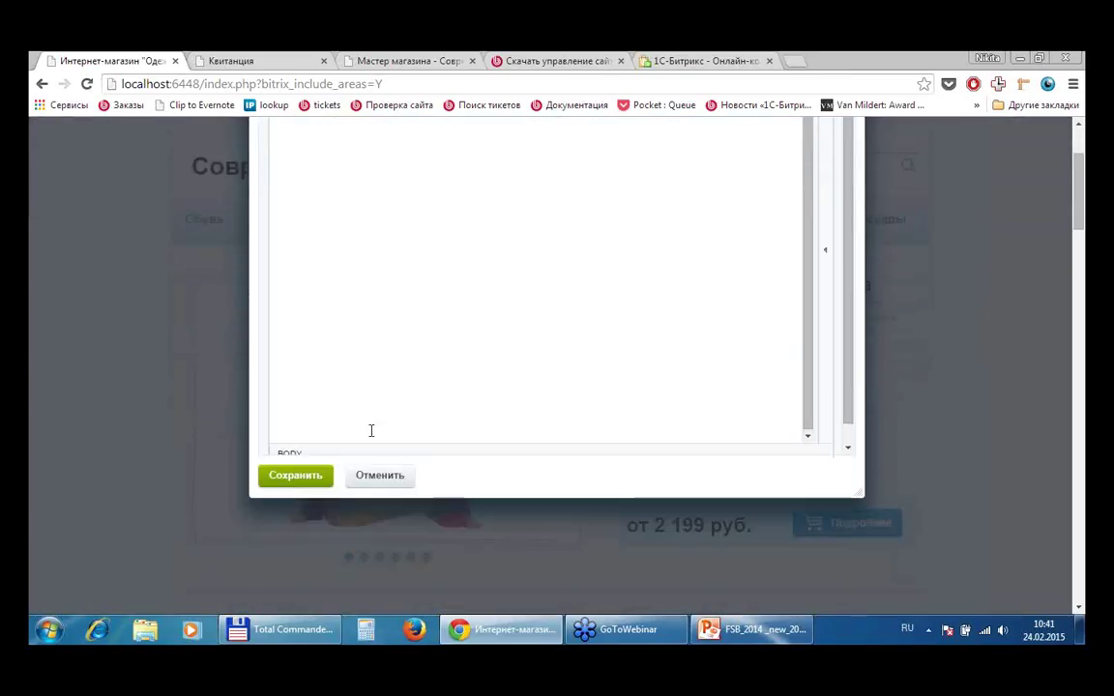
click(293, 478)
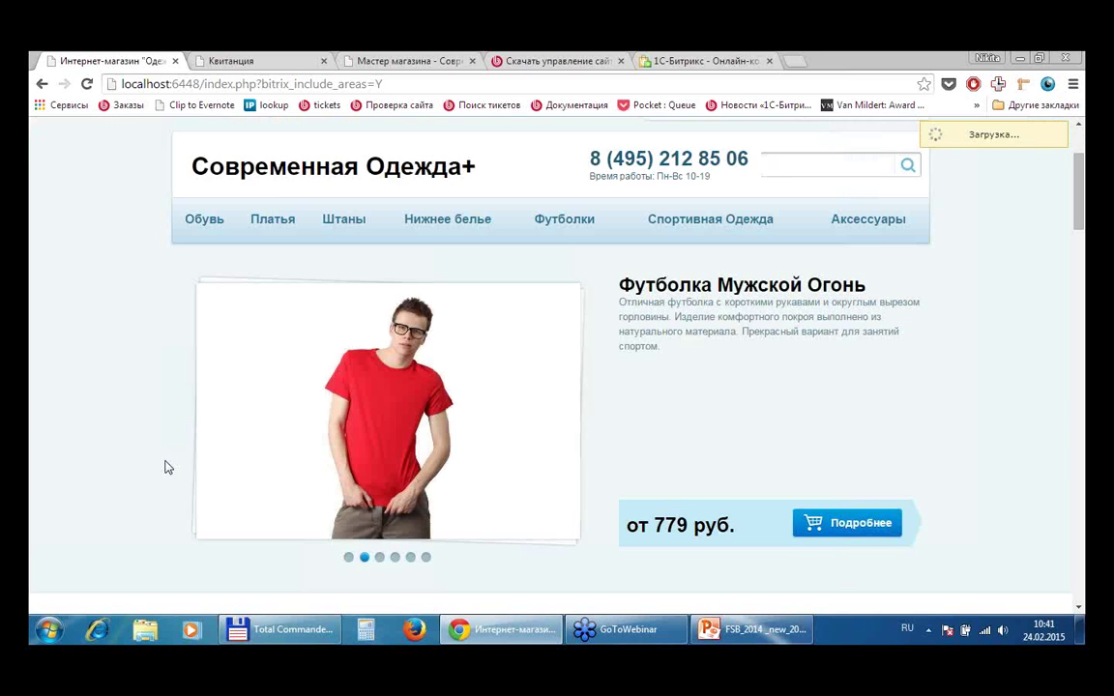
scroll(160, 454, down, 3)
scroll(158, 440, up, 5)
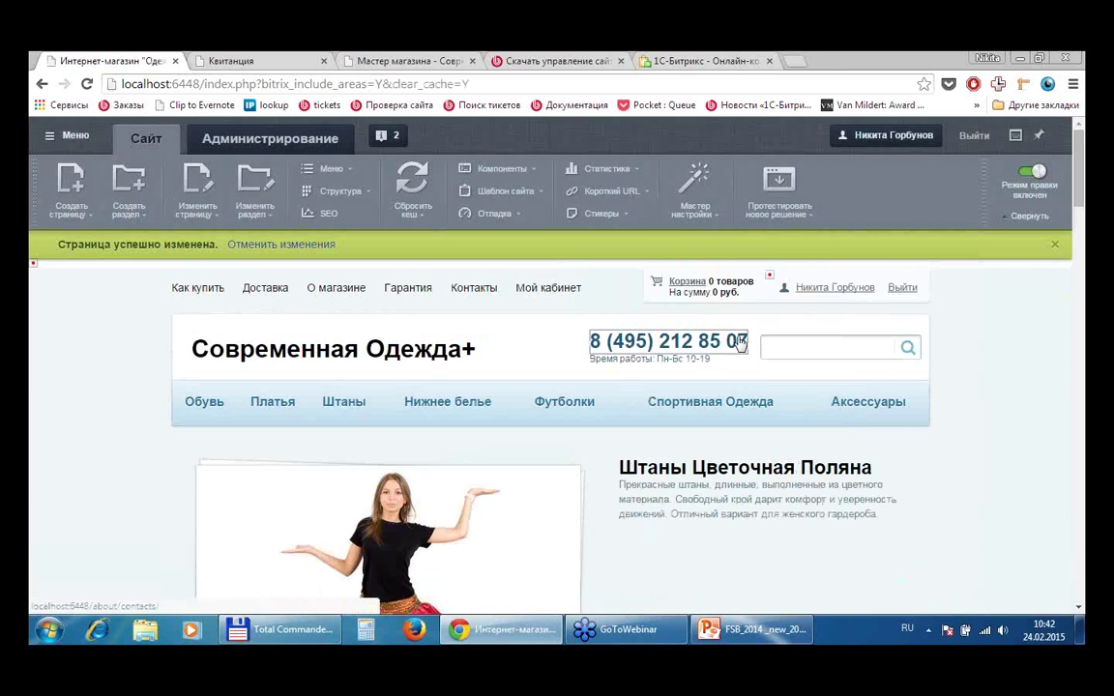
mouse_move(739, 343)
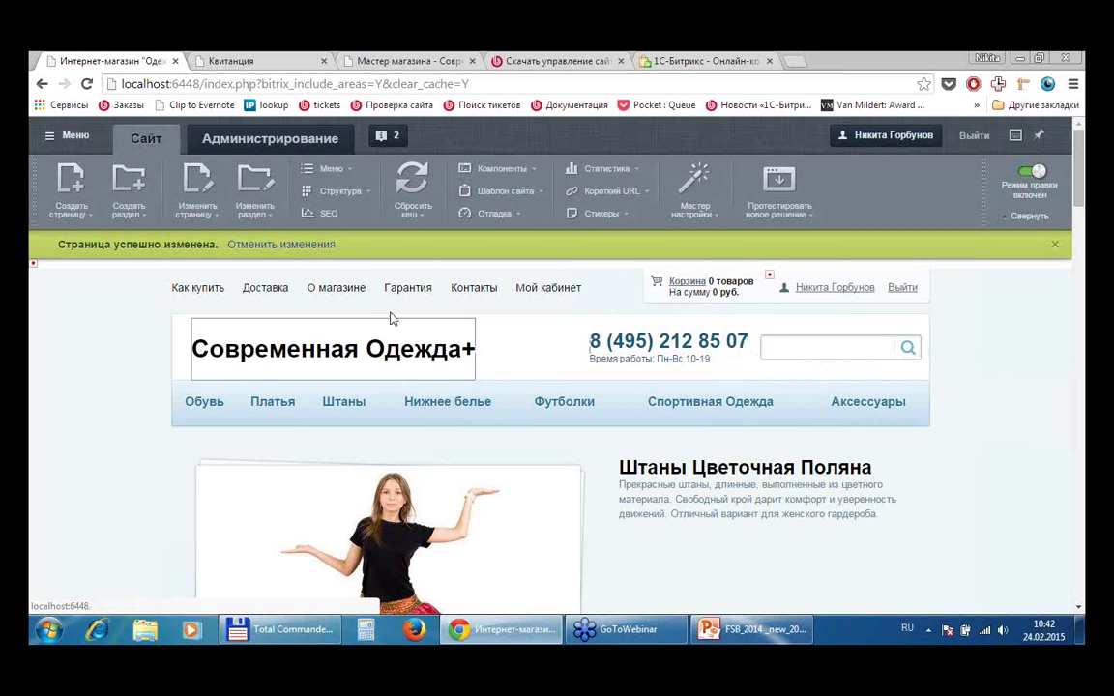
- Revert the latest page changes with 'Отменить изменения', then scroll down to the Лучшие коллекции carousel
click(309, 248)
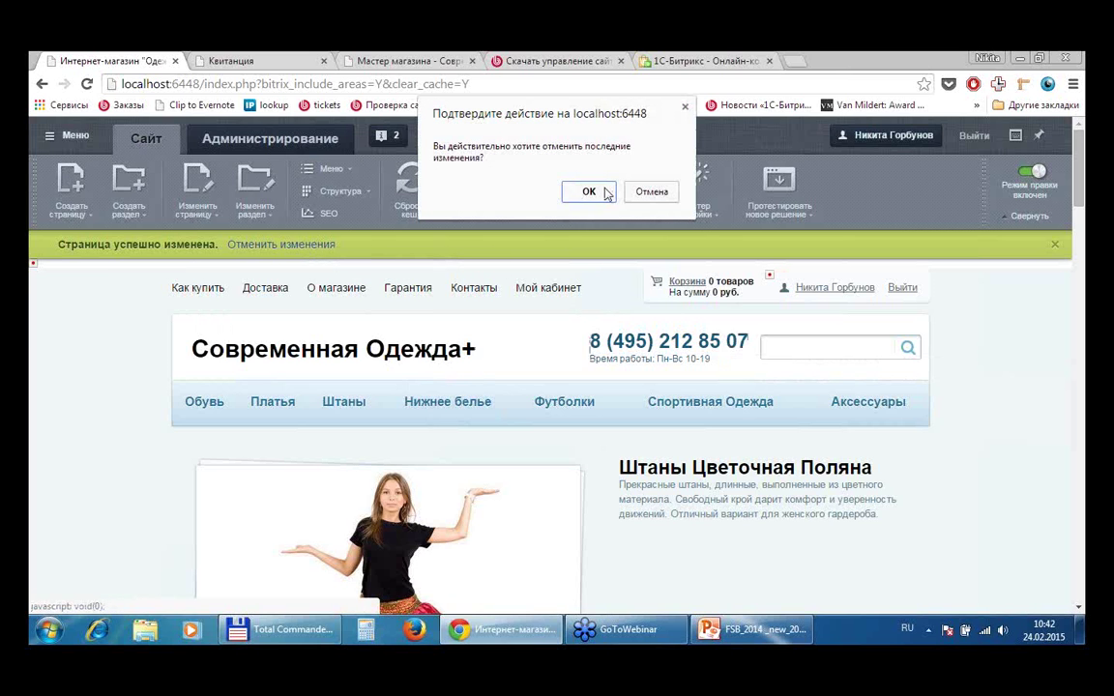
click(589, 192)
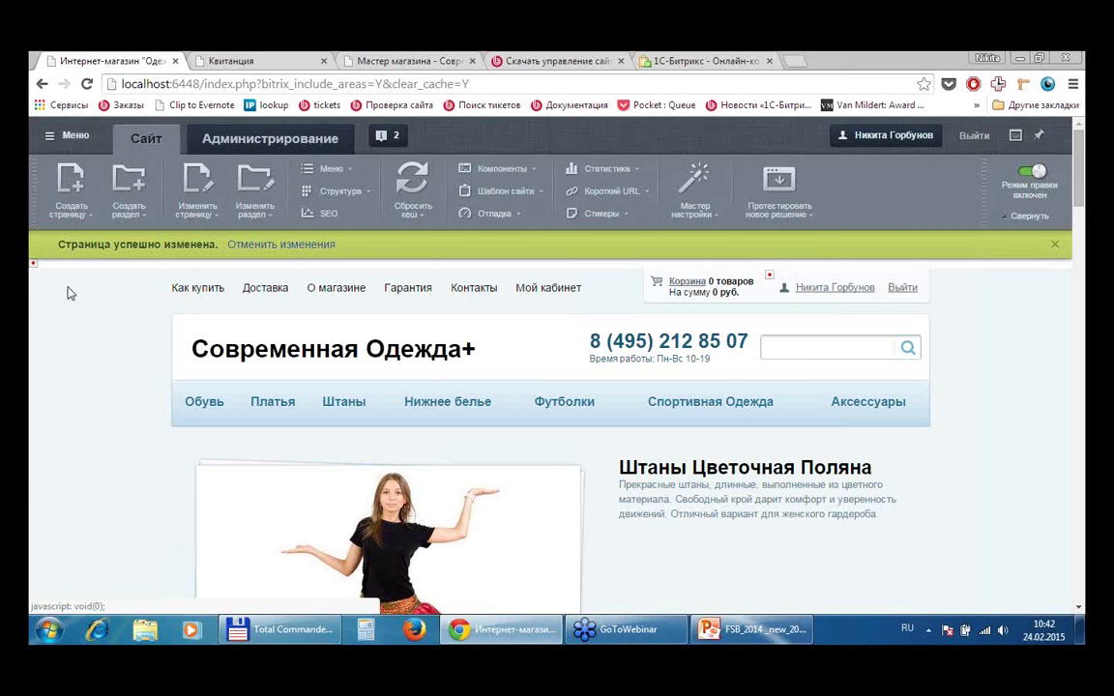
scroll(78, 329, down, 1)
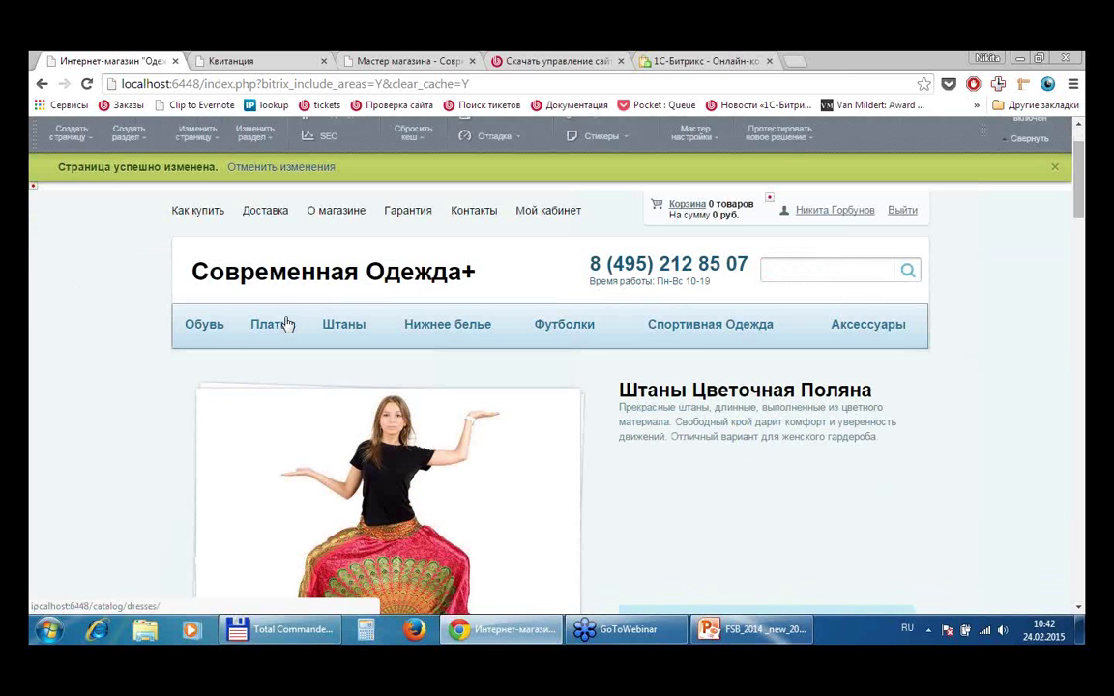
mouse_move(286, 323)
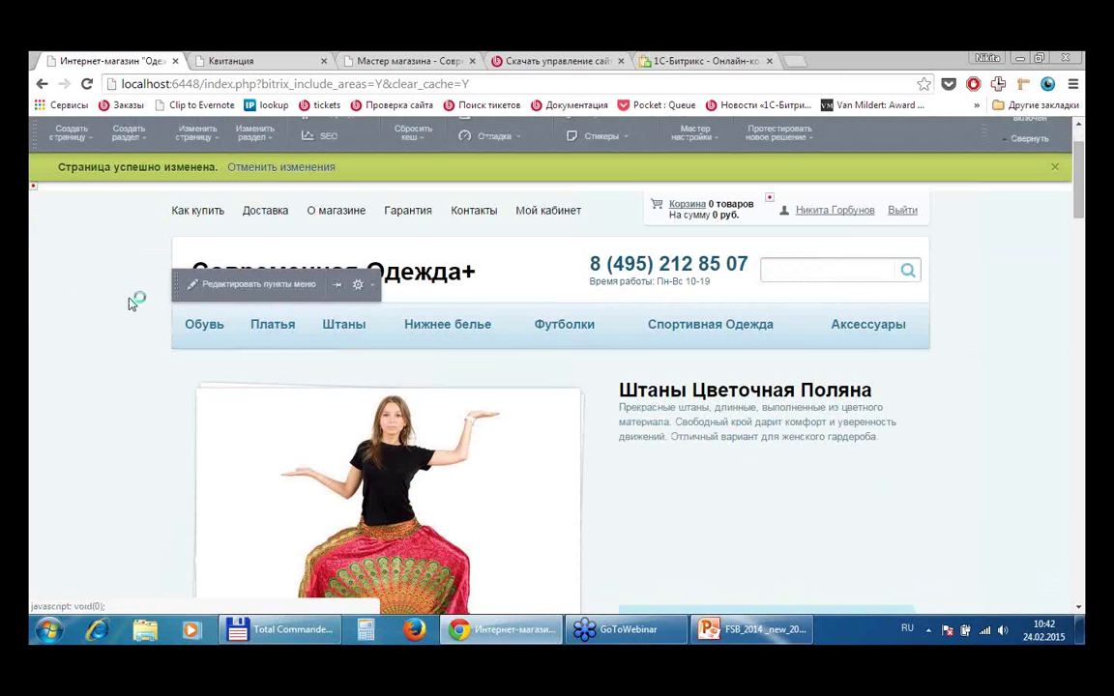
scroll(58, 352, down, 3)
scroll(58, 352, down, 5)
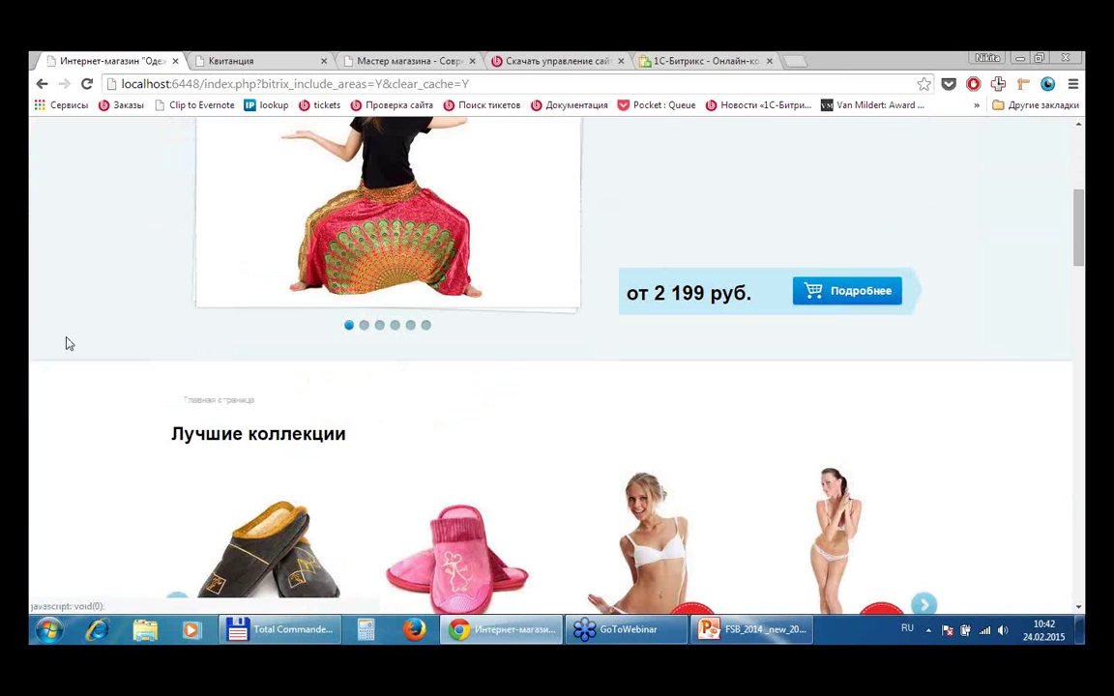
scroll(1015, 285, up, 1)
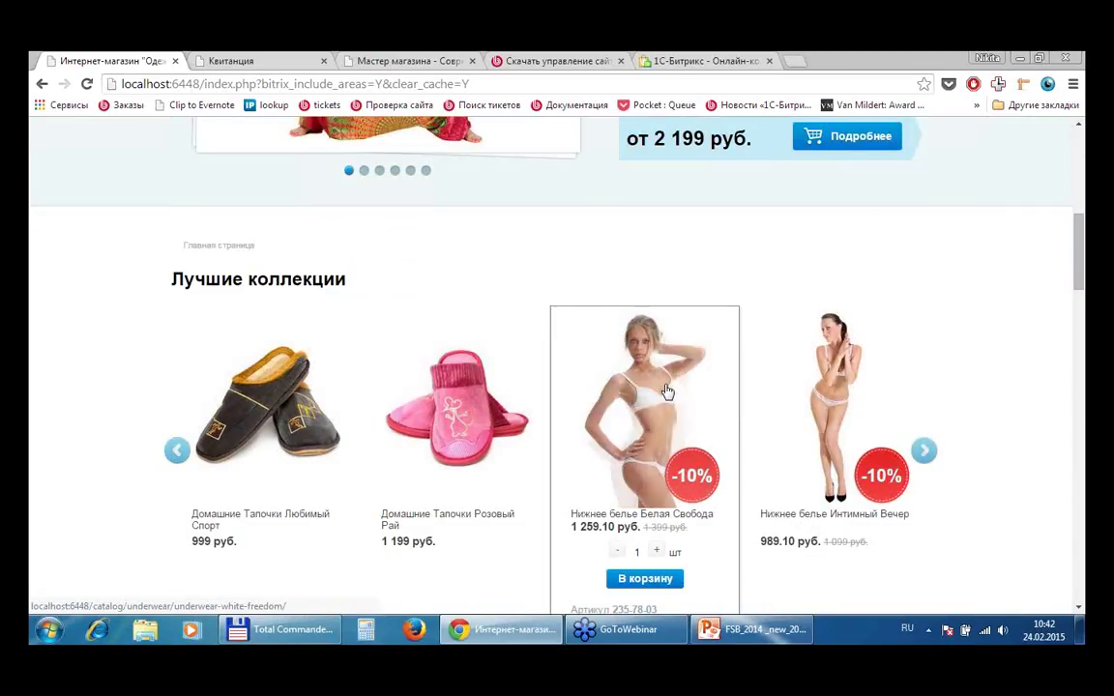
- Open the 'Нижнее белье Белая Свобода' product edit form and scroll through its fields
mouse_move(666, 390)
click(618, 287)
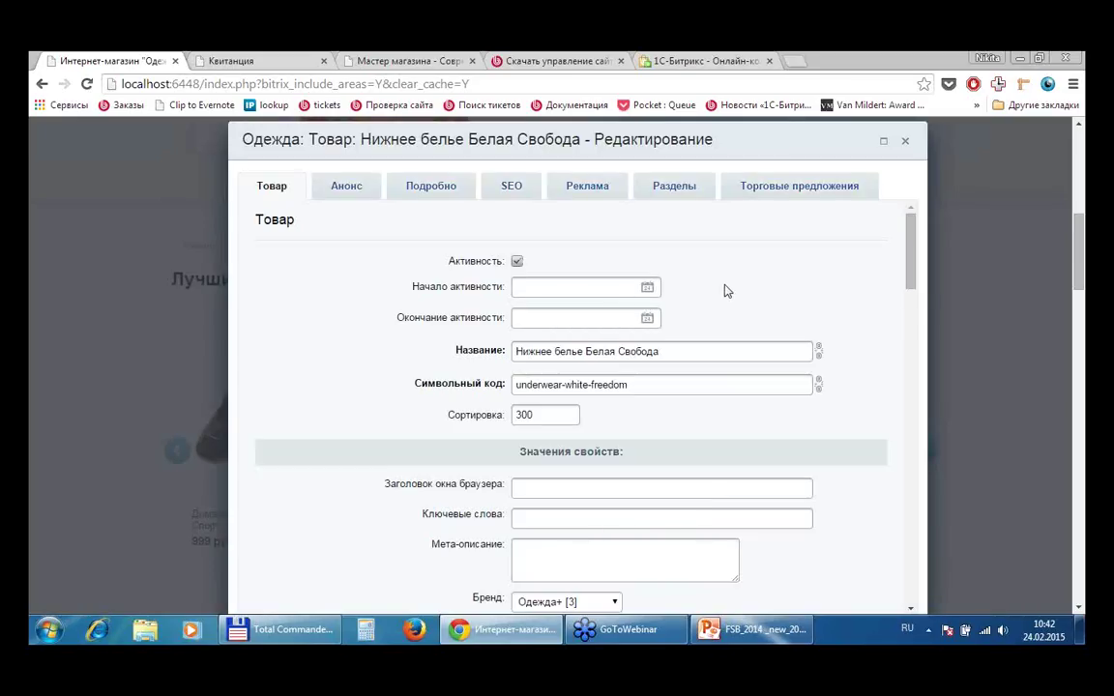
scroll(397, 326, down, 1)
scroll(432, 327, down, 4)
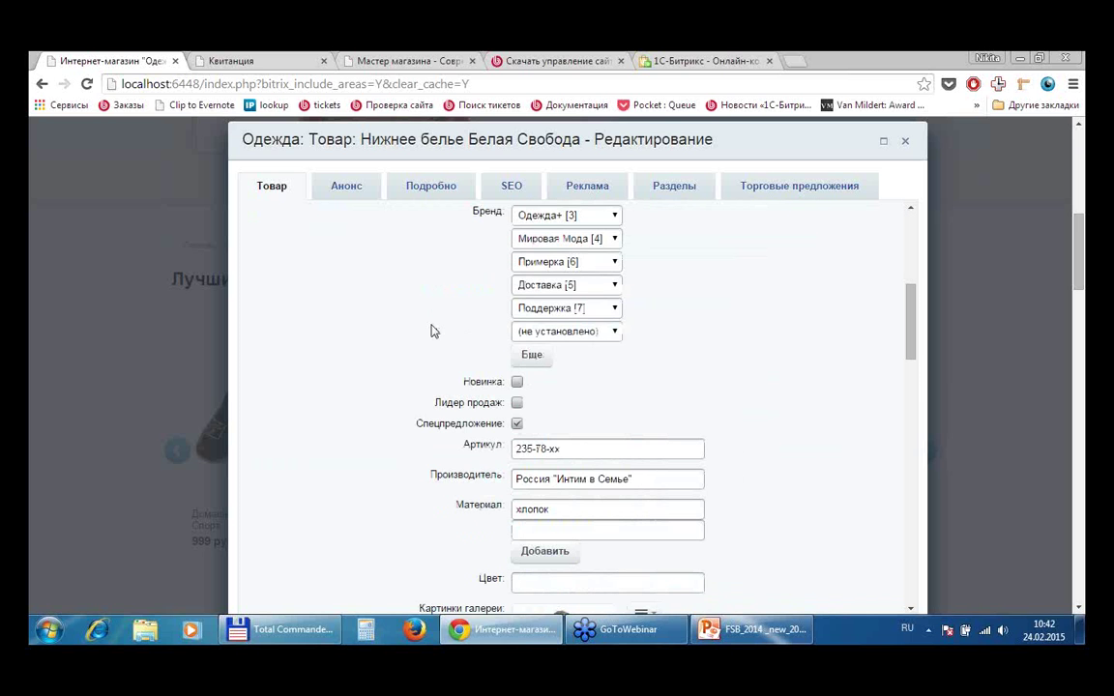
scroll(432, 331, down, 1)
scroll(432, 328, up, 4)
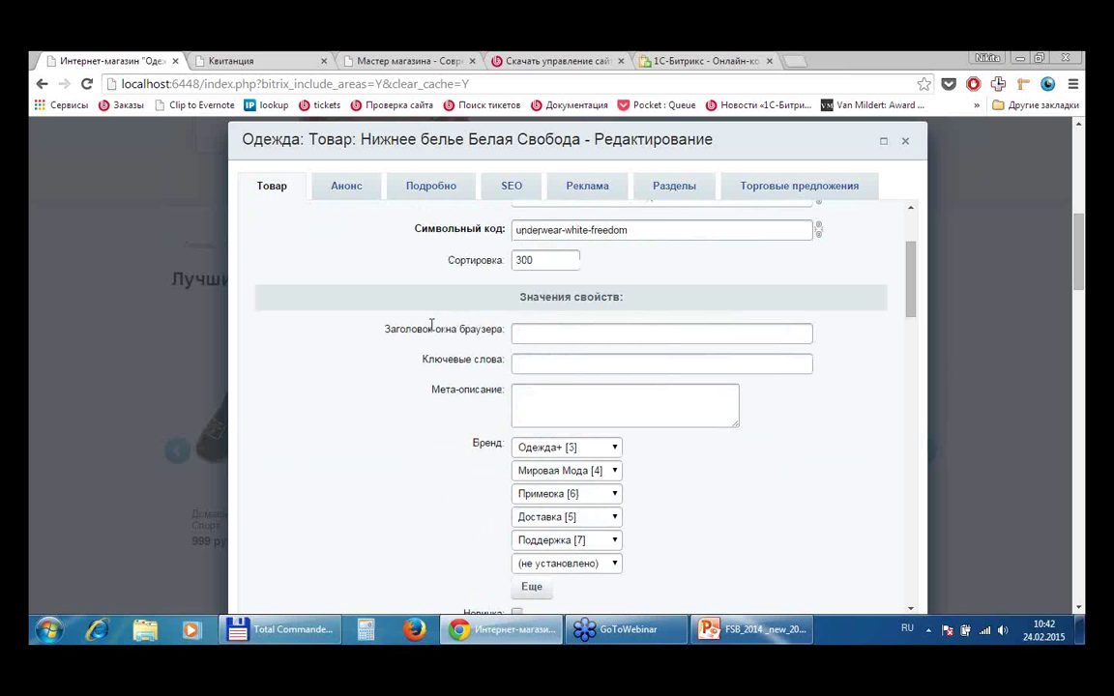
scroll(432, 329, down, 1)
scroll(432, 330, down, 1)
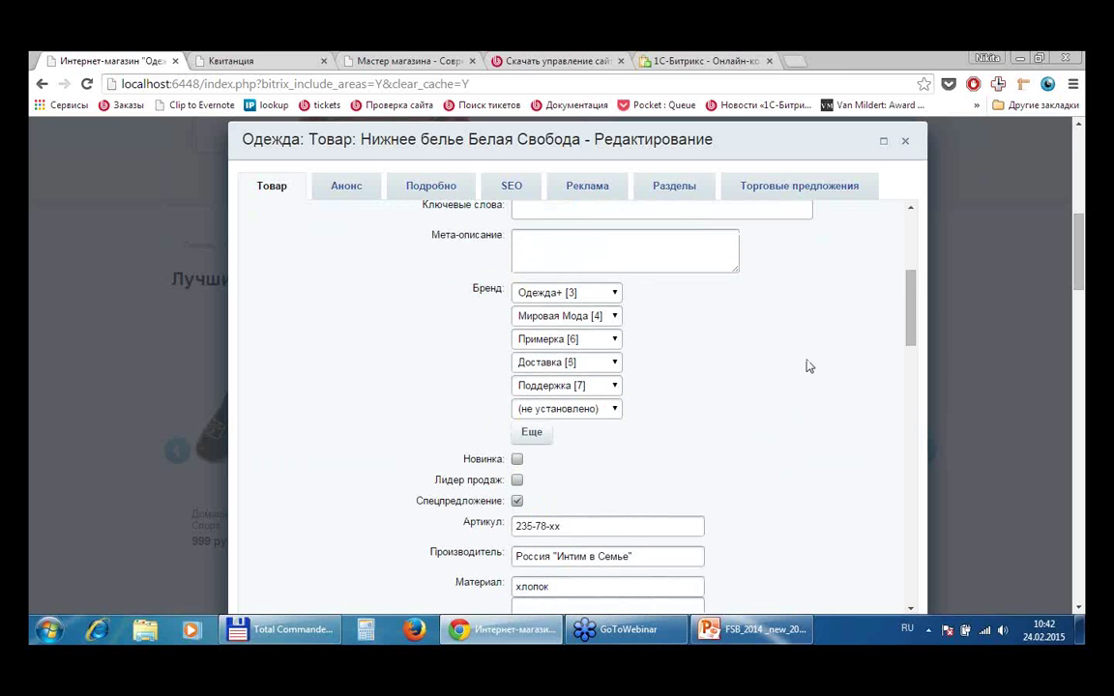
scroll(797, 374, up, 1)
scroll(855, 373, down, 3)
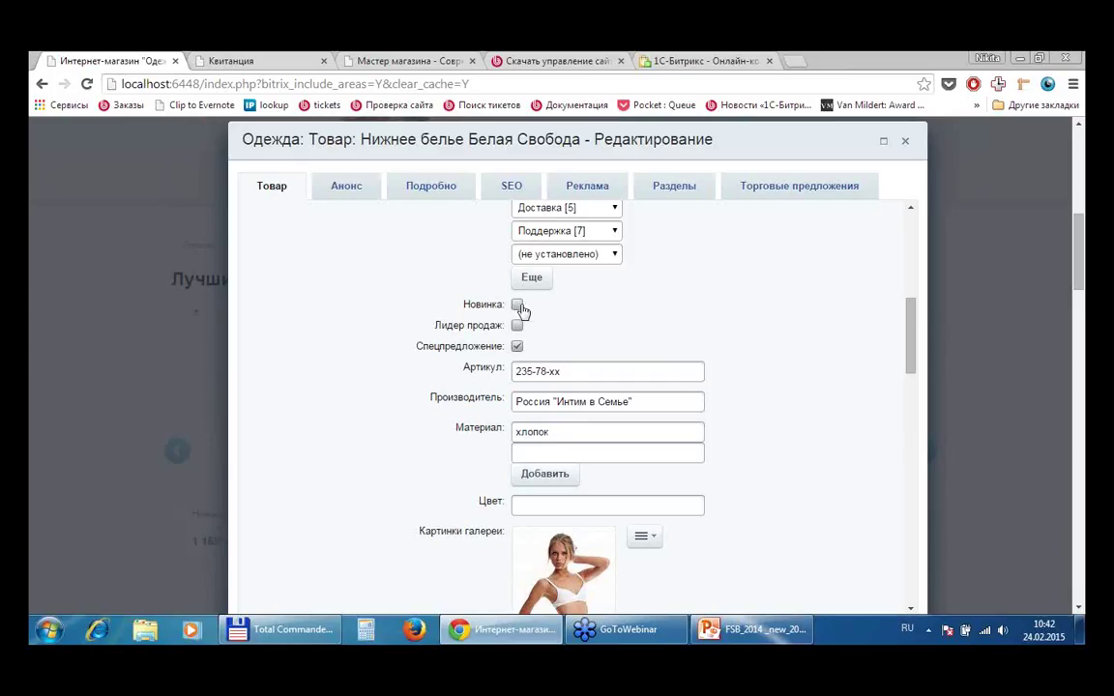
- Tick and untick the Новинка checkbox, then review the remaining product properties
click(519, 308)
click(517, 304)
scroll(719, 321, down, 3)
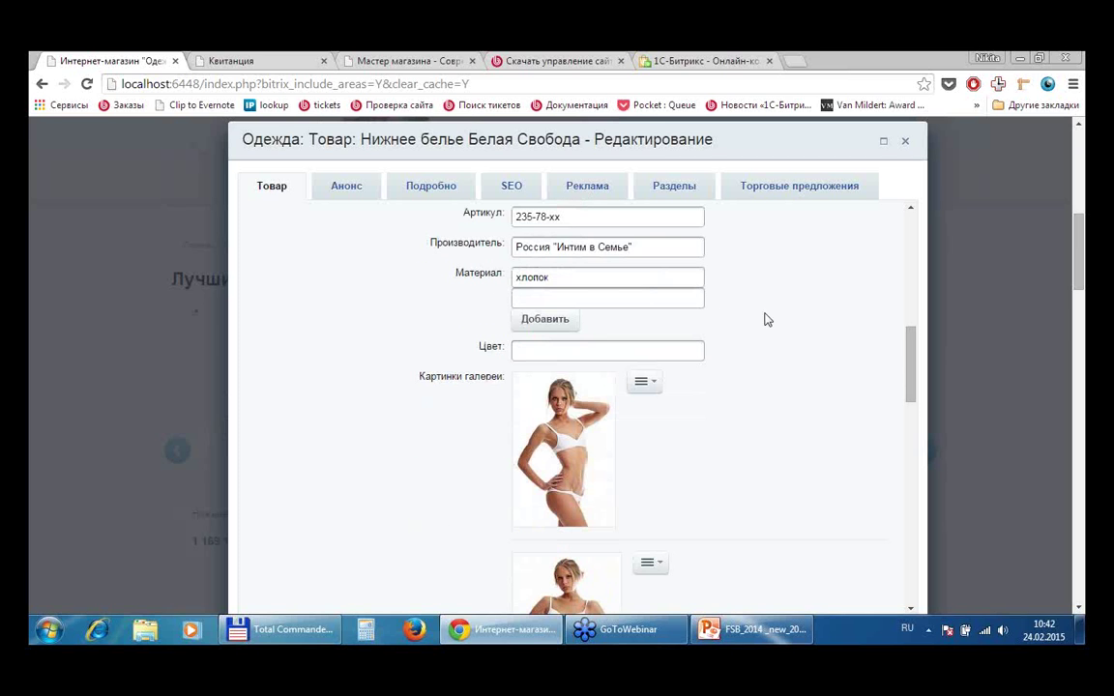
scroll(759, 333, down, 5)
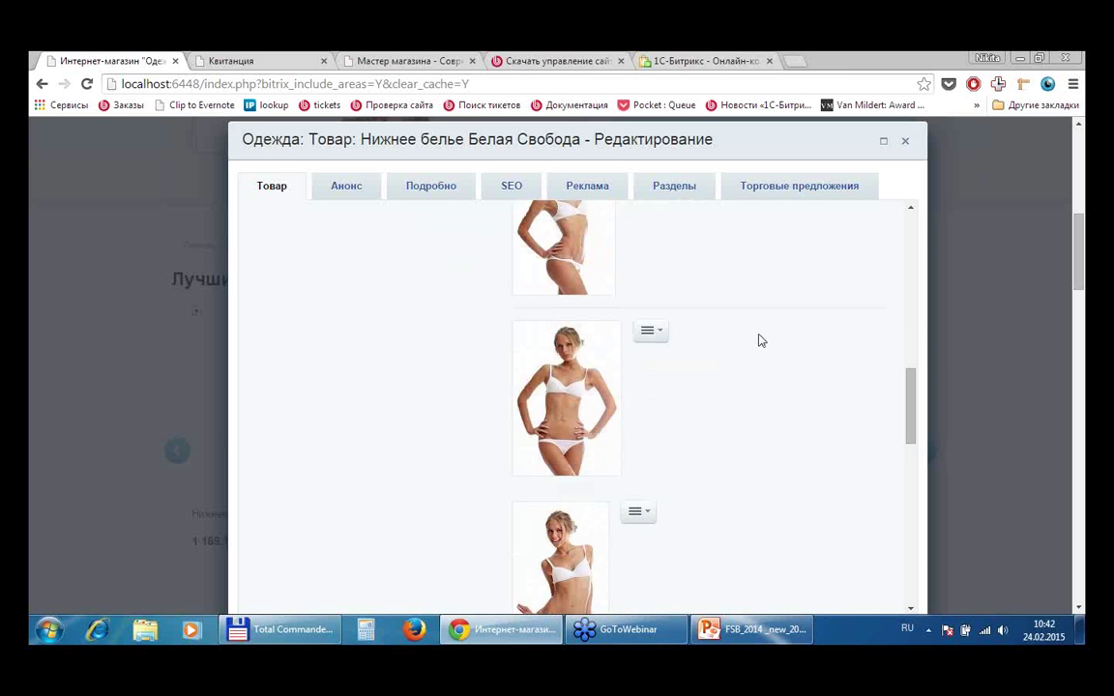
scroll(735, 306, down, 8)
scroll(739, 311, up, 3)
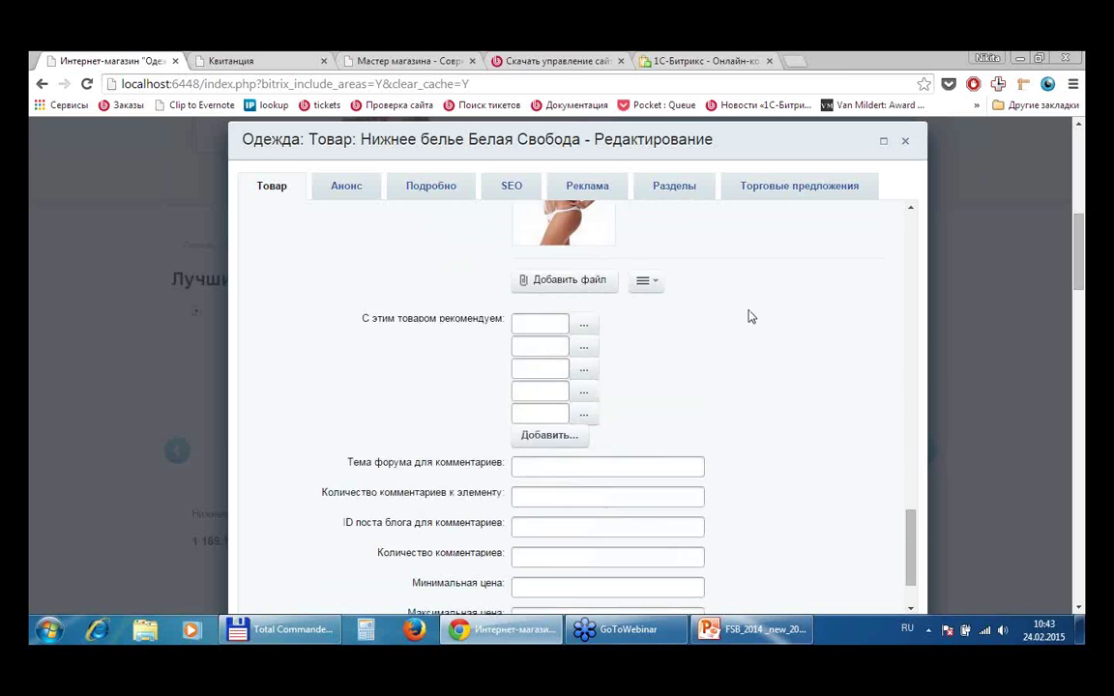
scroll(763, 333, down, 3)
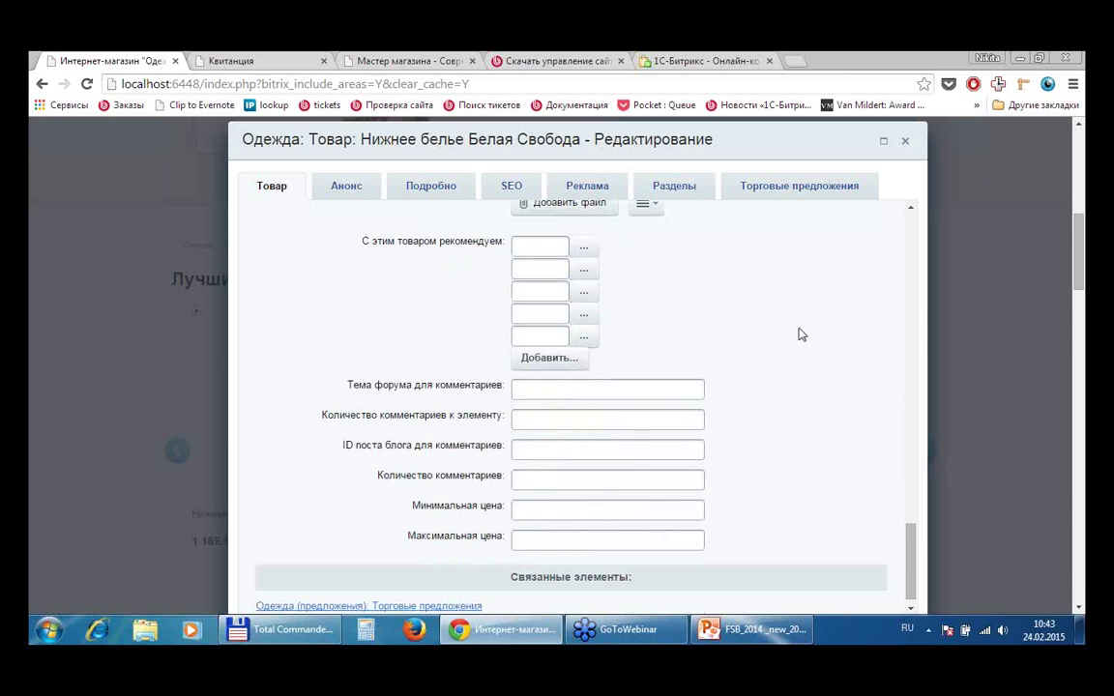
- Add Домашние Тапочки Розовый Рай (ID 29) under 'С этим товаром рекомендуем'
click(576, 251)
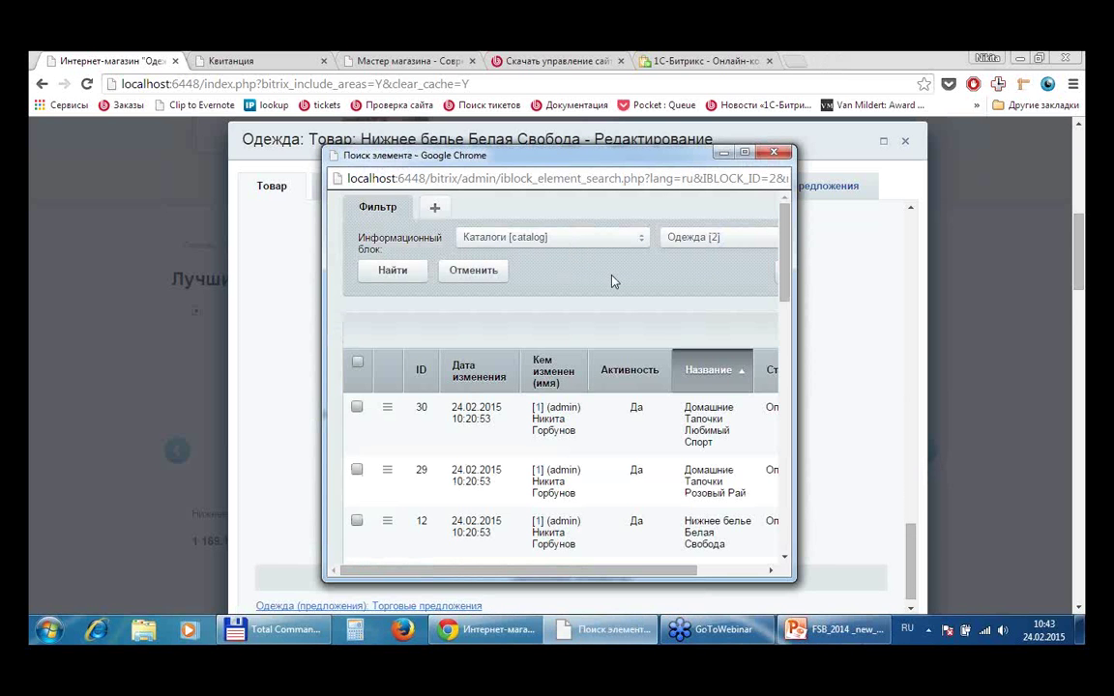
scroll(688, 306, down, 2)
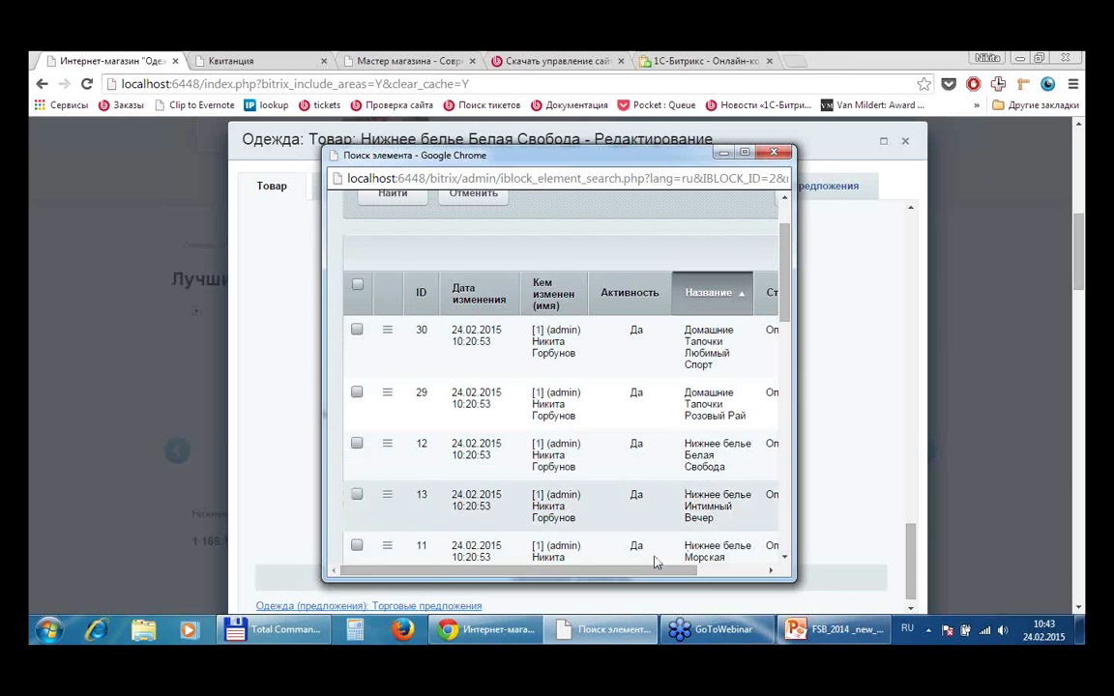
double_click(703, 406)
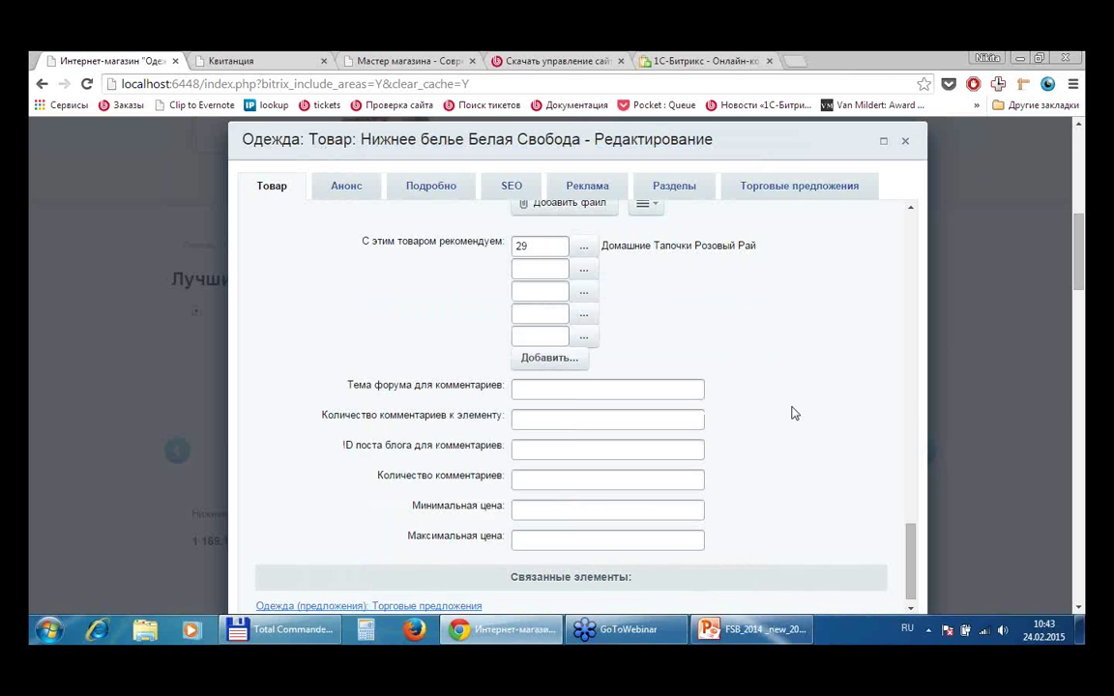
scroll(793, 412, down, 1)
scroll(704, 363, down, 2)
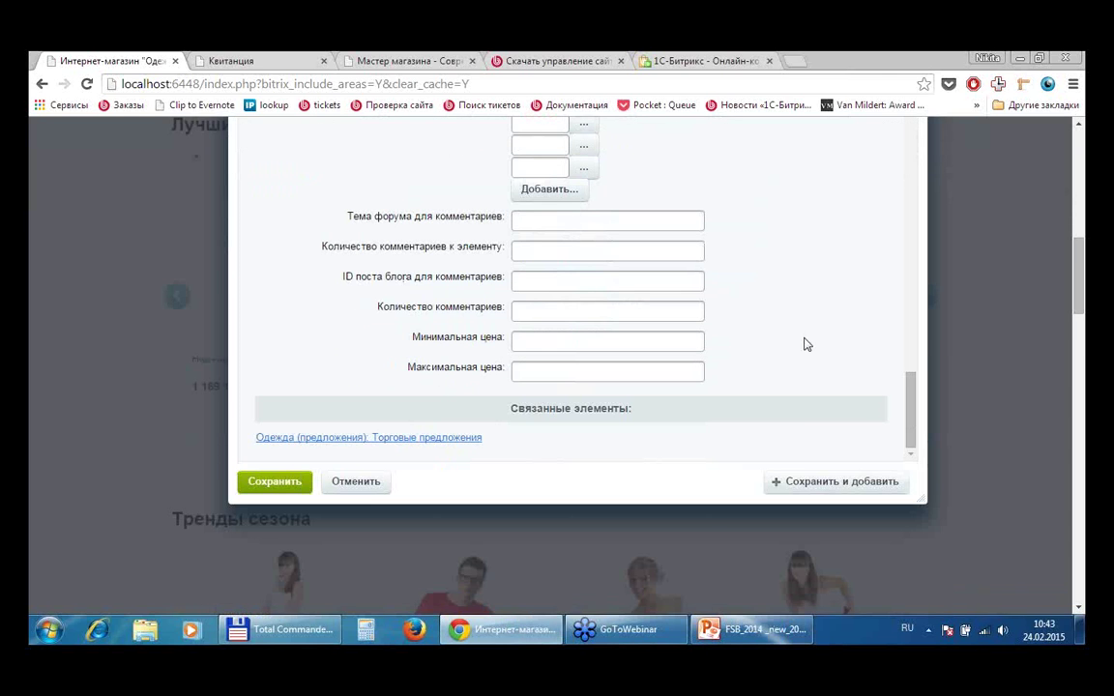
scroll(734, 304, up, 15)
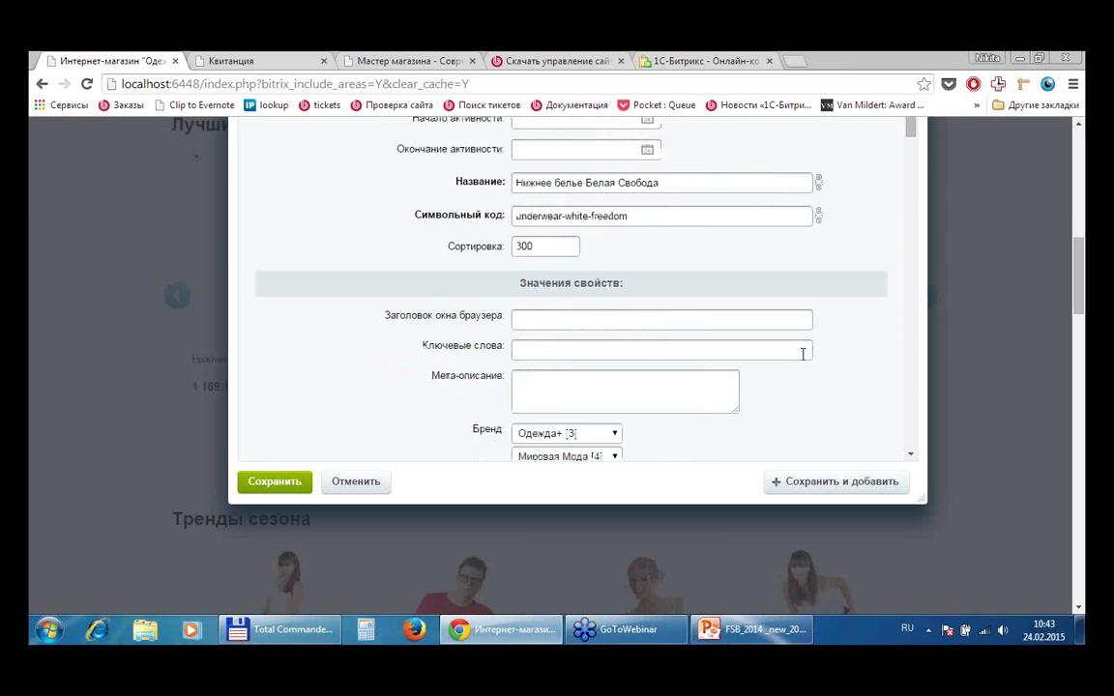
scroll(803, 354, up, 5)
- Look through the Анонс and Подробно tabs, then review the SEO meta, picture templates and tags
click(366, 266)
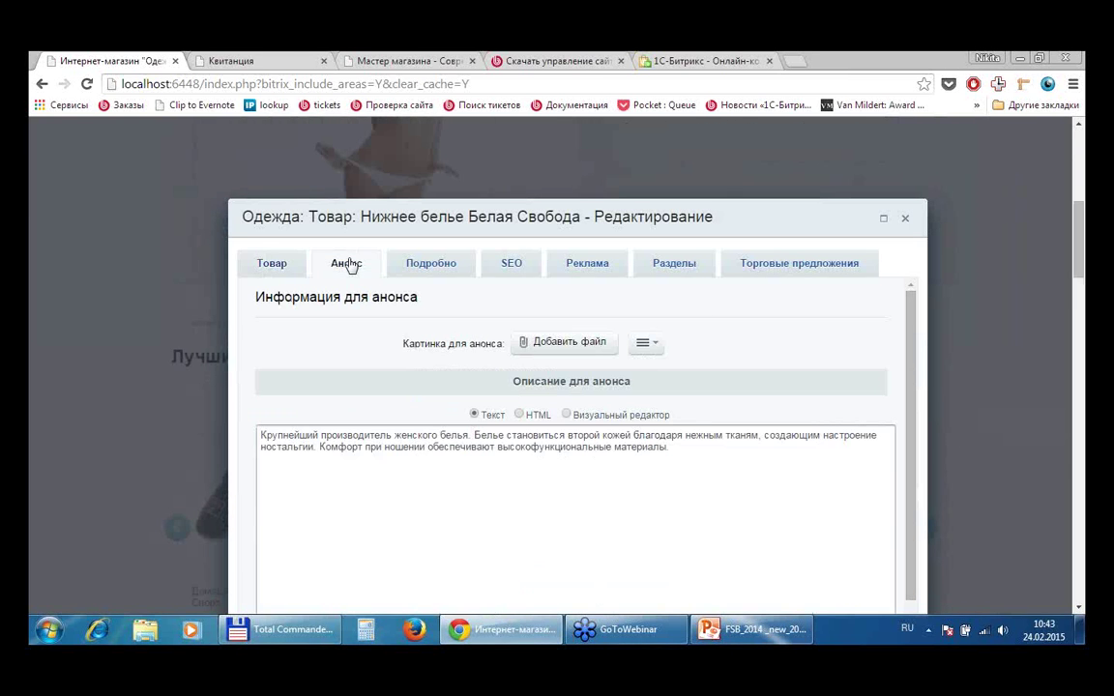
click(430, 268)
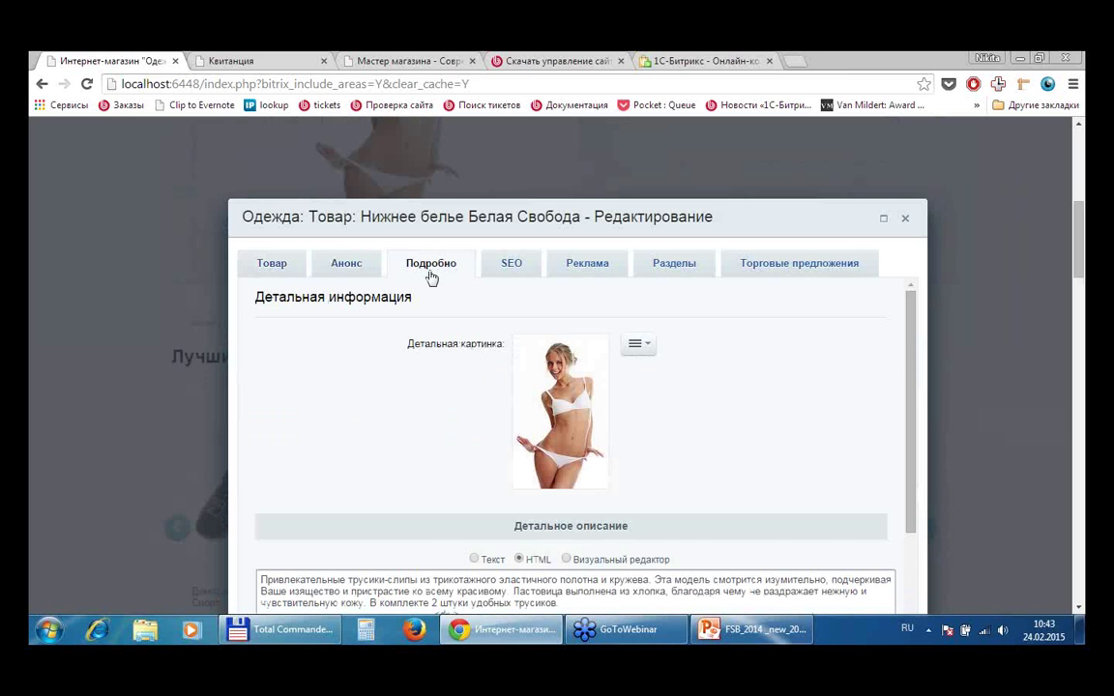
scroll(372, 322, down, 1)
click(512, 265)
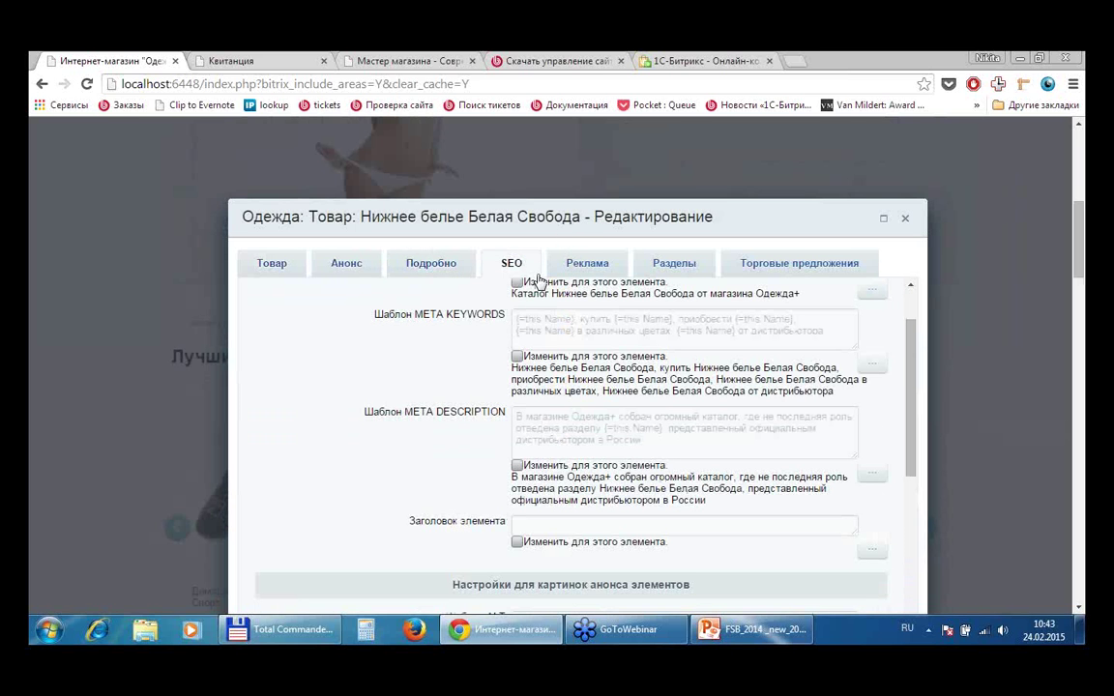
scroll(986, 368, up, 2)
scroll(986, 368, down, 1)
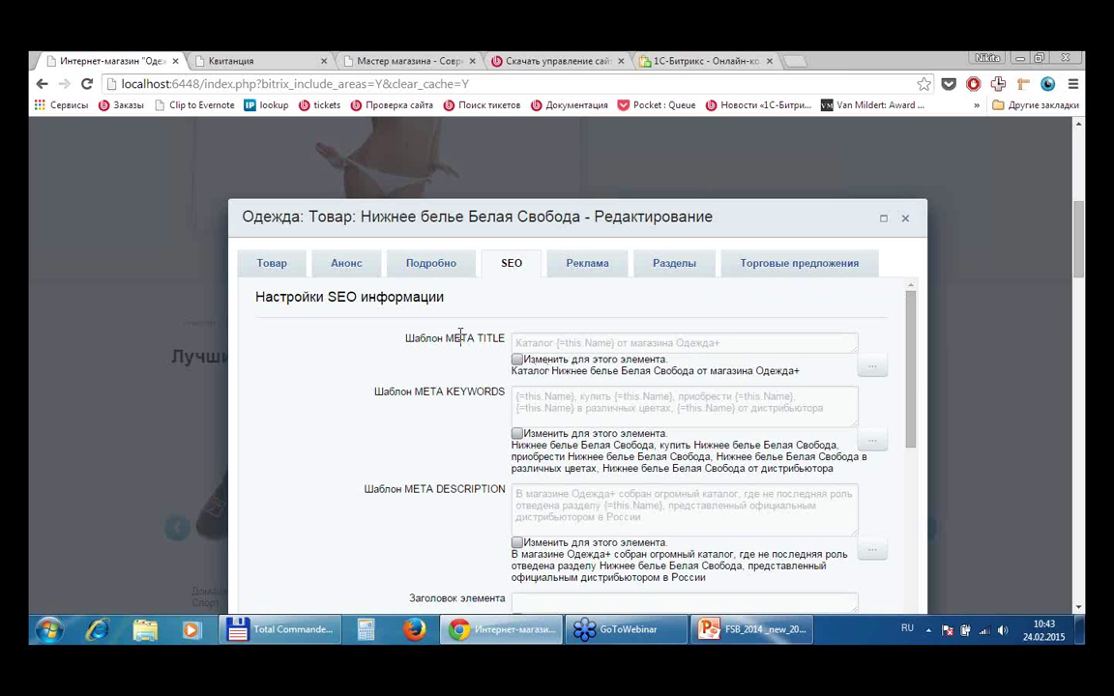
scroll(454, 360, down, 2)
scroll(454, 361, down, 5)
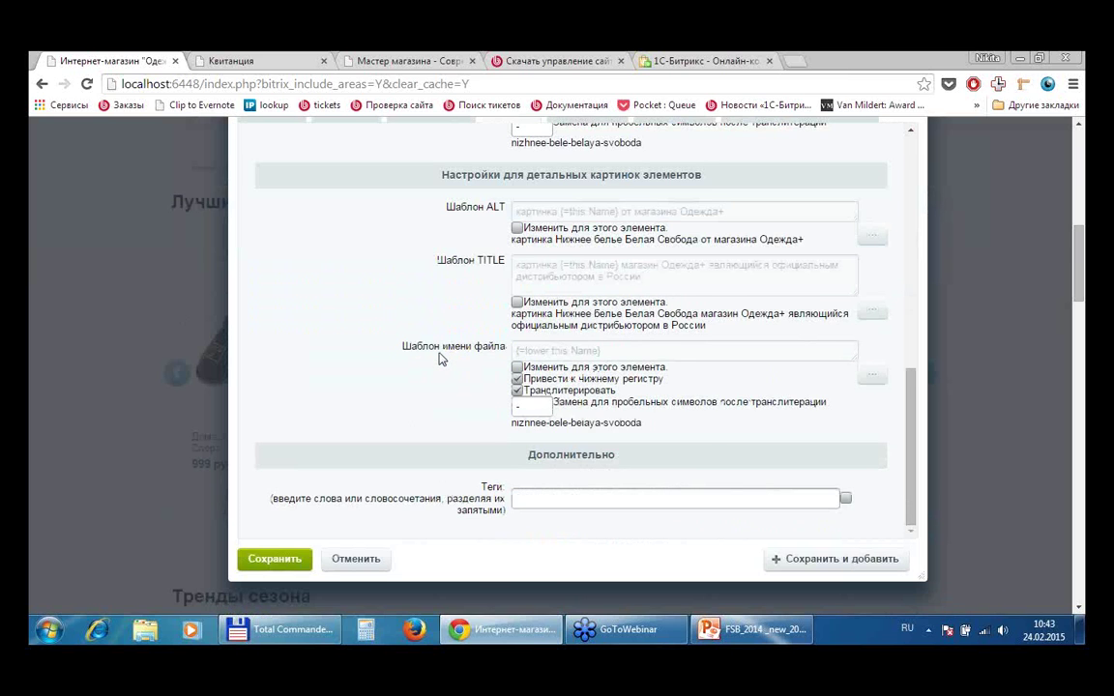
scroll(444, 359, up, 8)
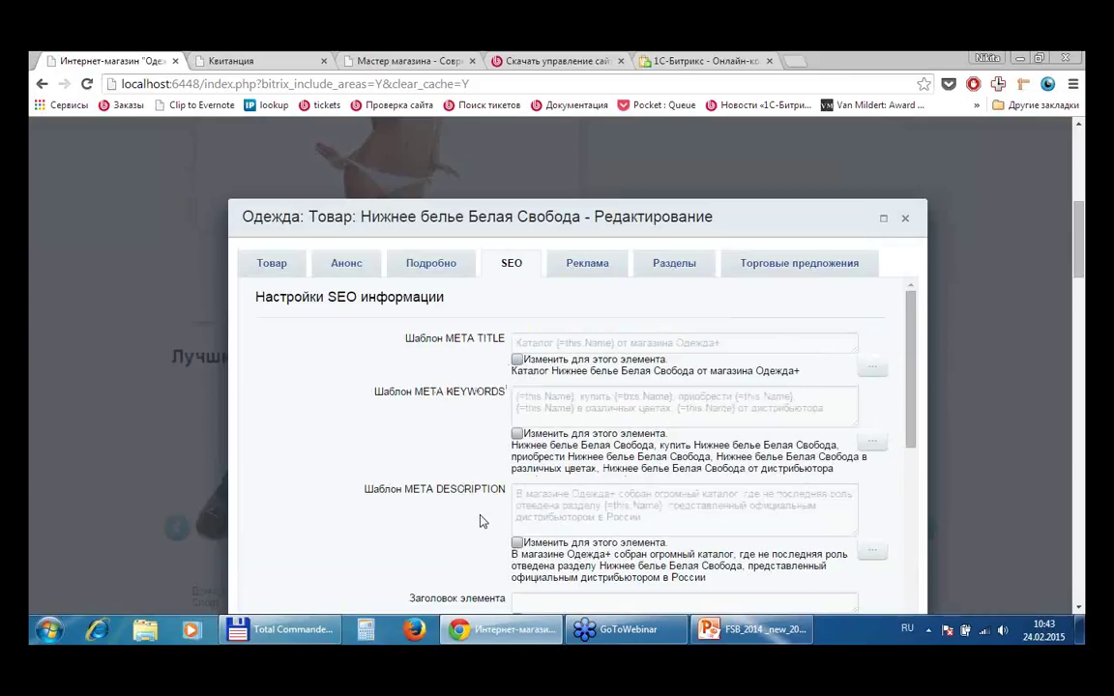
- Enable a custom META DESCRIPTION for the product and browse its insertable template fields
click(517, 543)
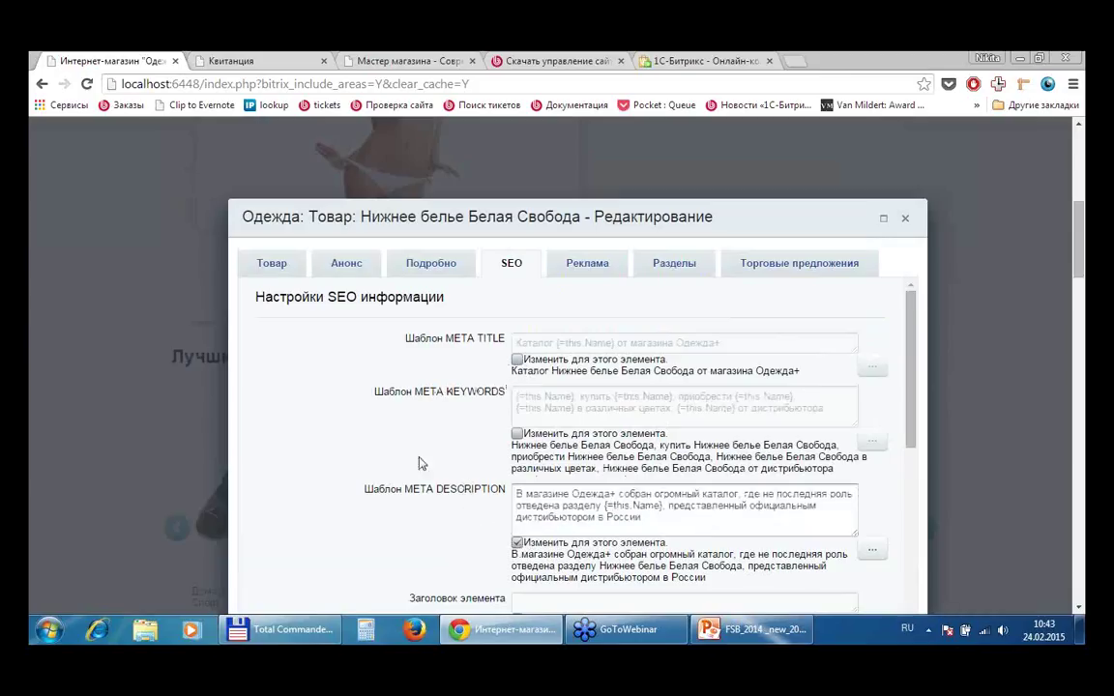
scroll(428, 405, down, 2)
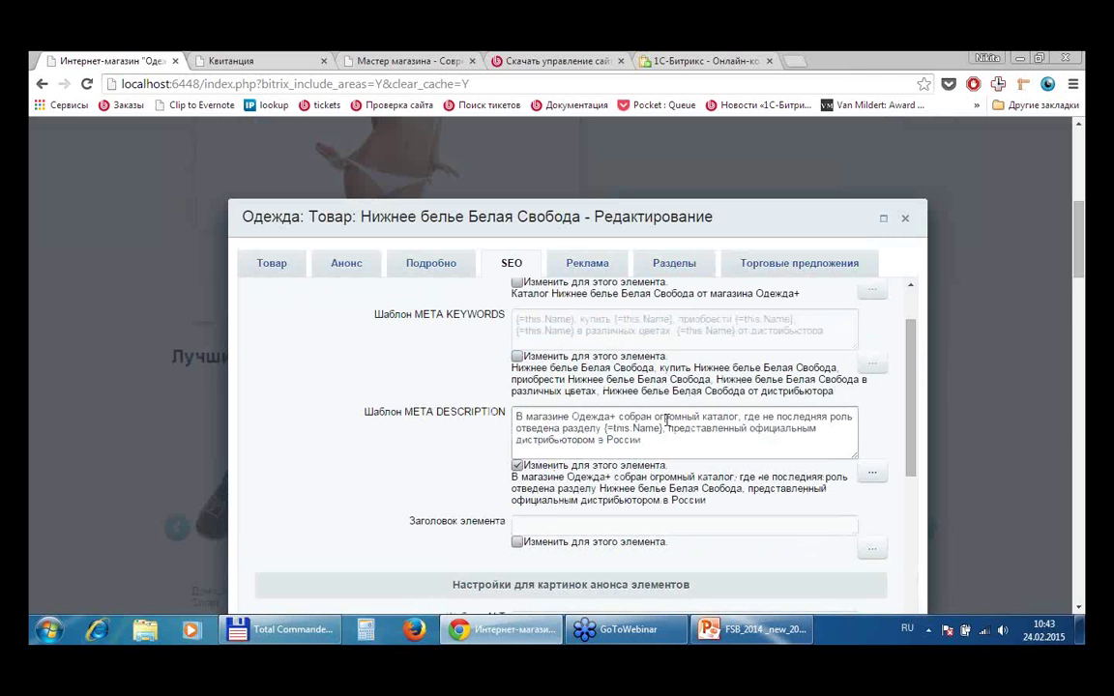
click(869, 477)
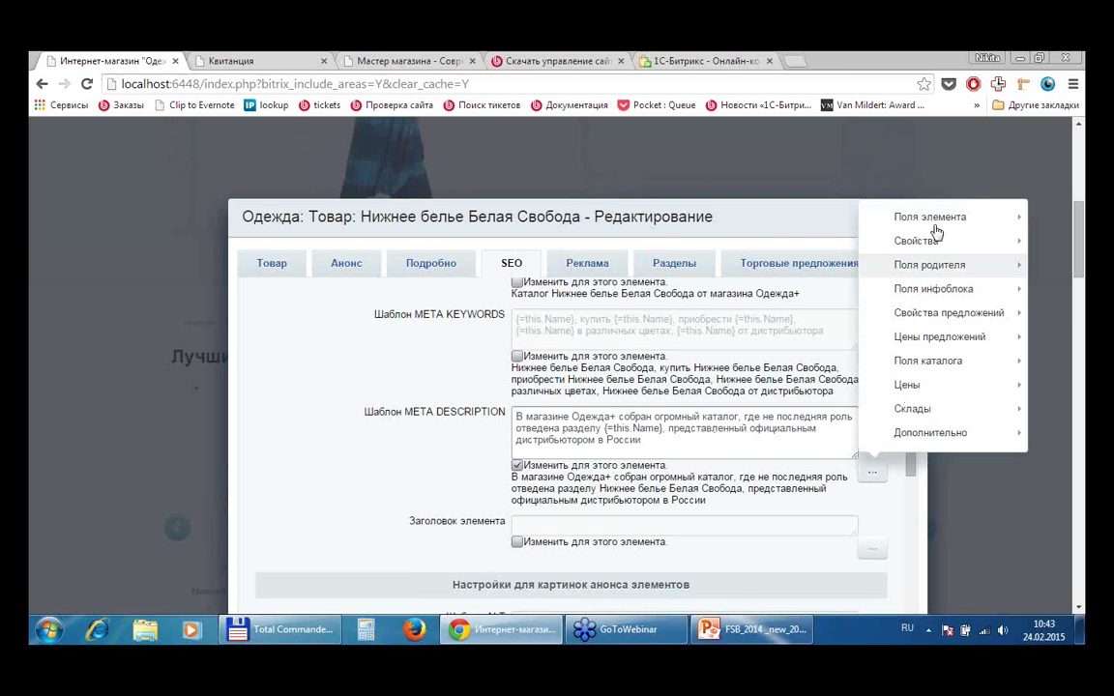
mouse_move(934, 218)
click(676, 451)
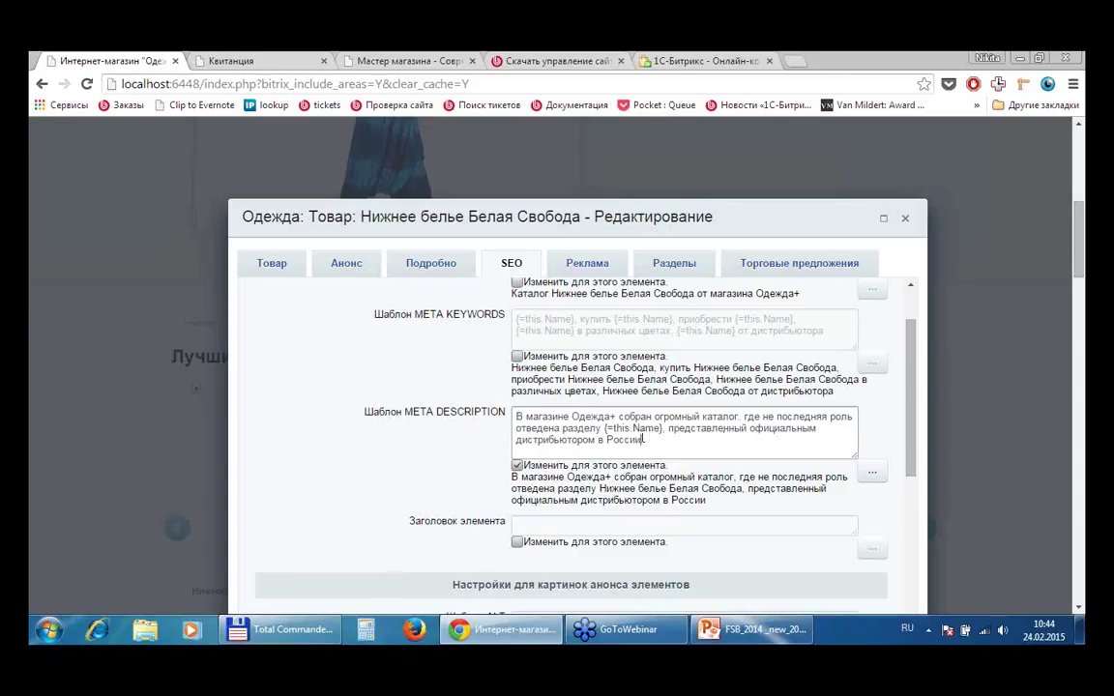
- Append the Материал property to the META DESCRIPTION template, then view the Реклама (Yandex.Direct) section
drag(600, 489, 666, 490)
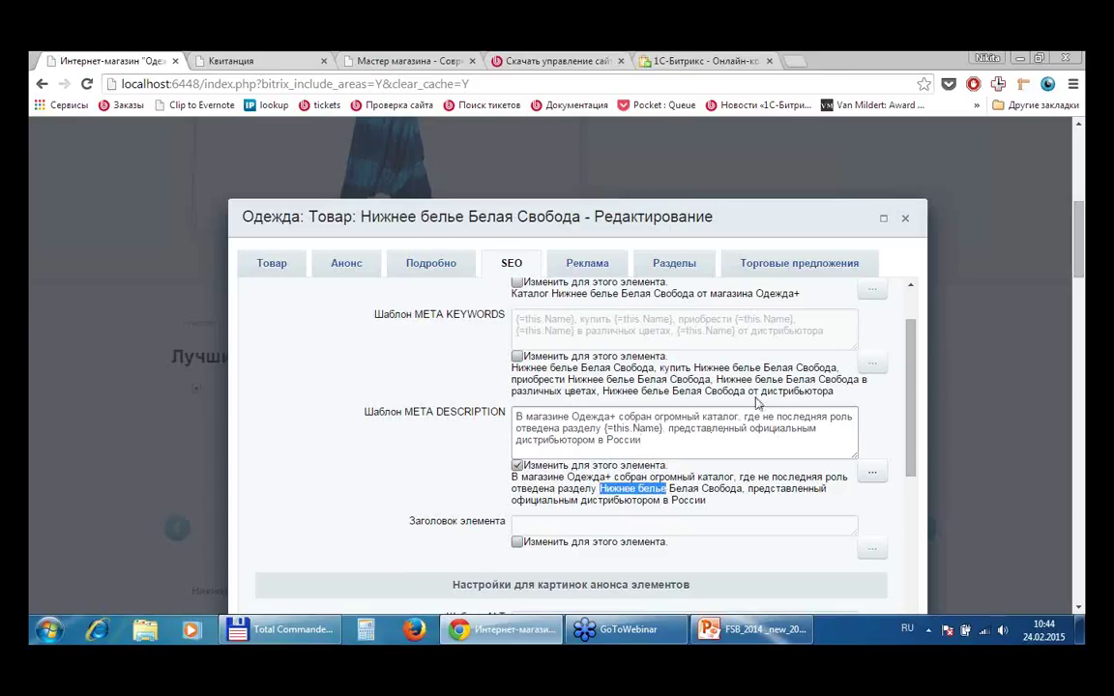
click(706, 446)
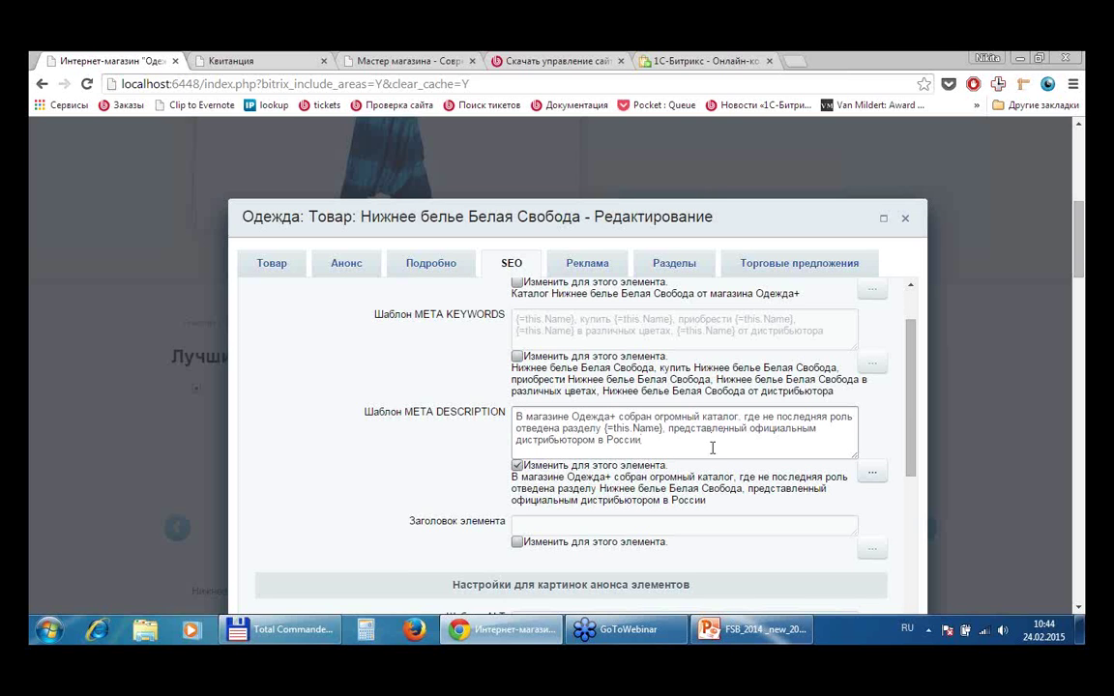
click(873, 470)
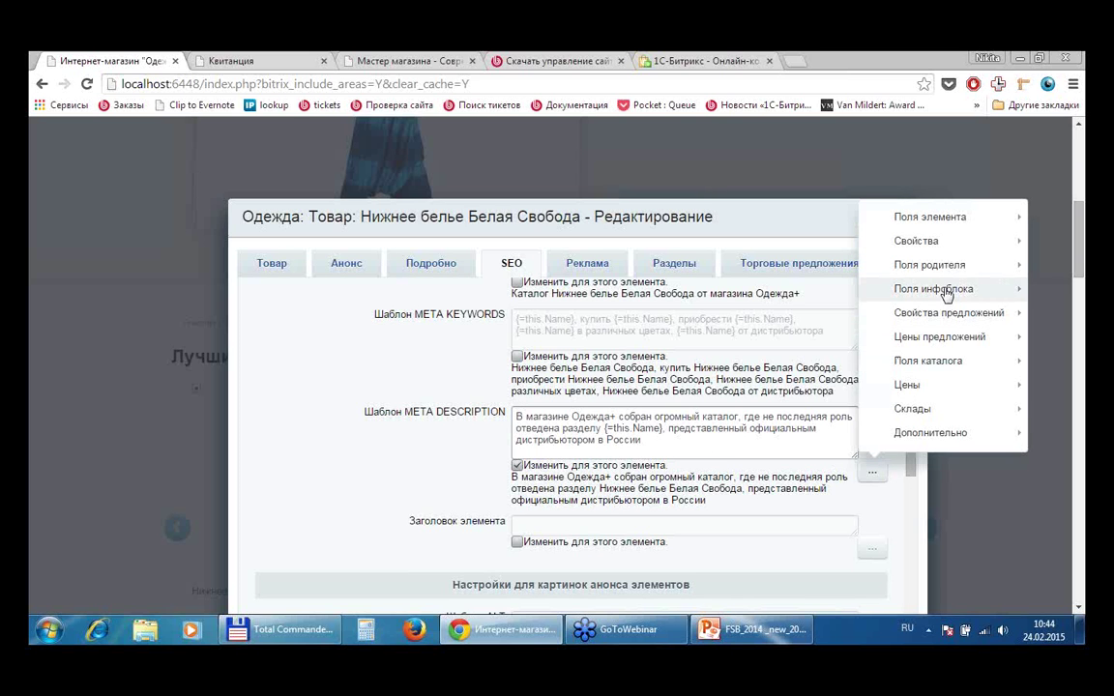
mouse_move(947, 294)
mouse_move(933, 249)
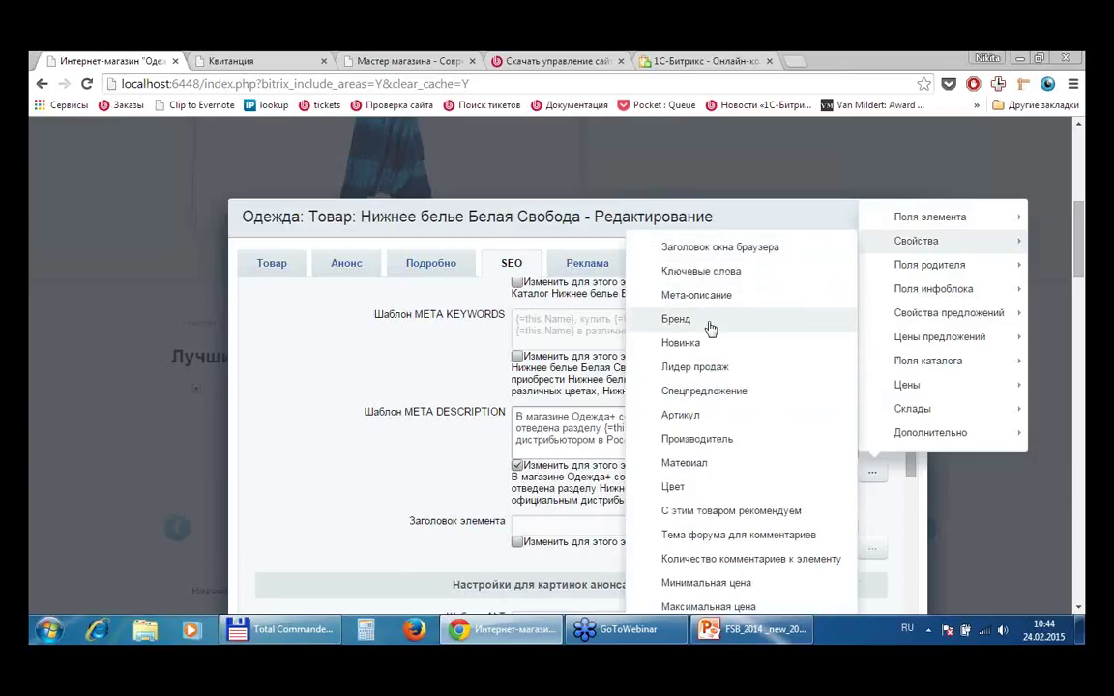
click(681, 464)
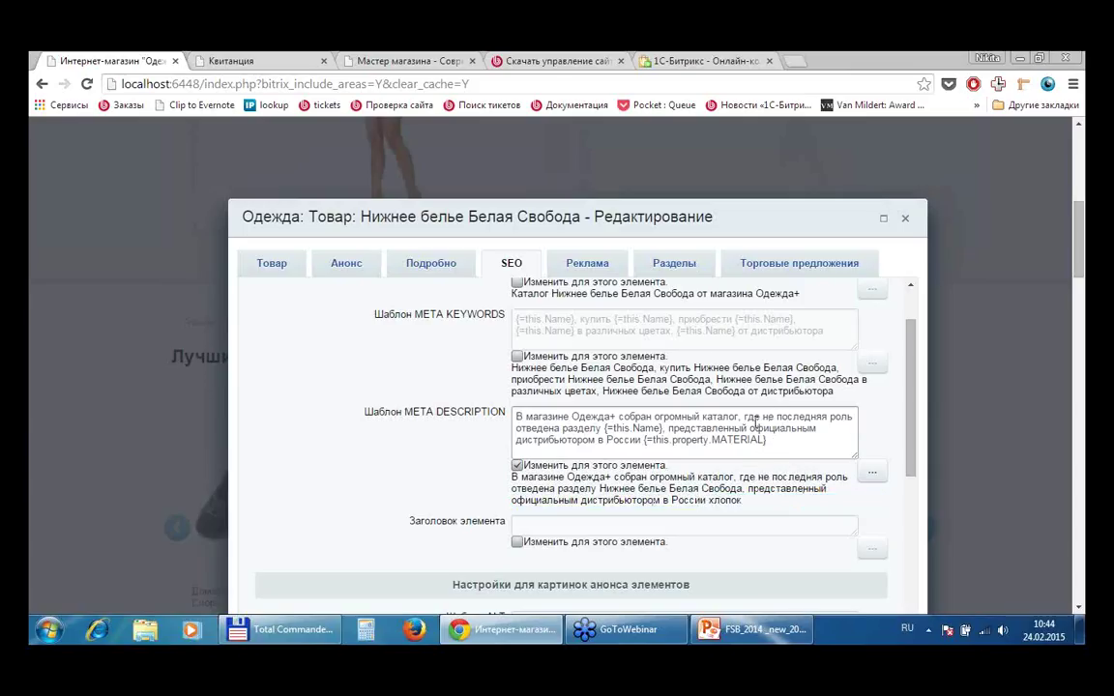
click(601, 264)
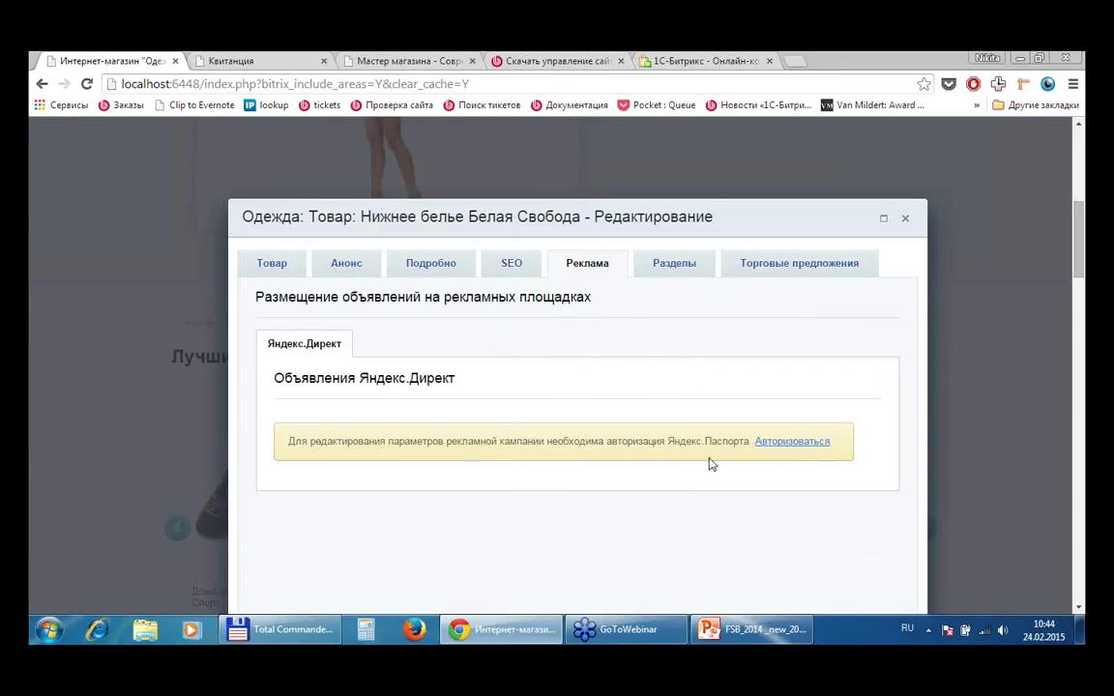
- Check the product's sections, then list its five trade offers (IDs 117–121) at 1 399.00 руб. each
click(682, 261)
drag(634, 427, 648, 350)
click(785, 275)
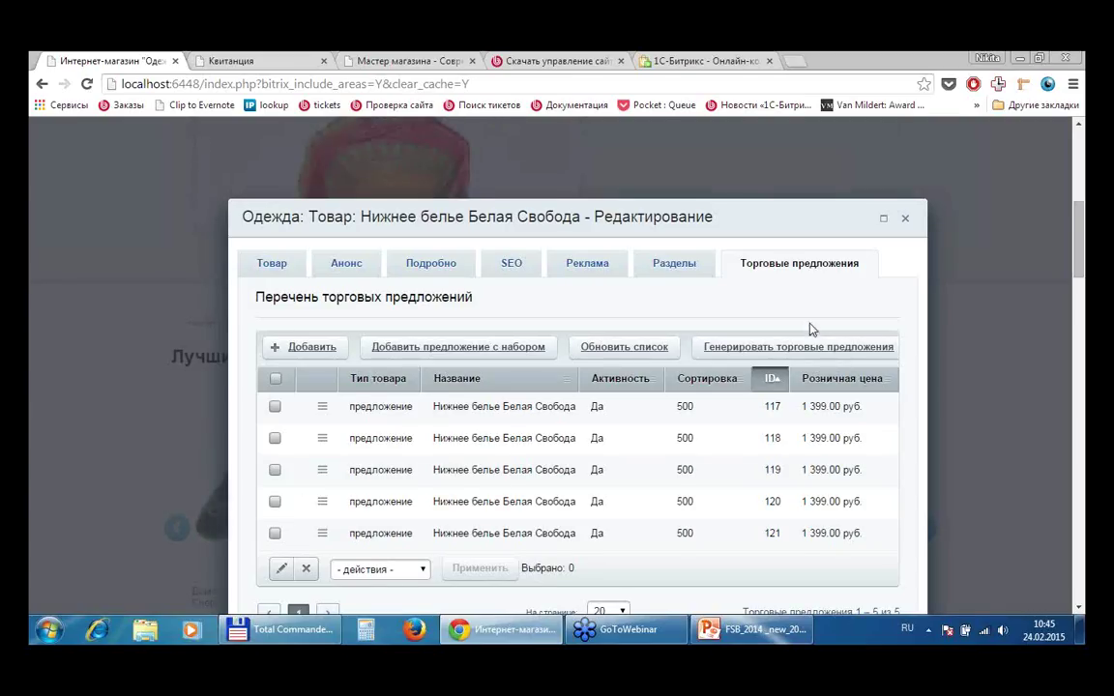
scroll(788, 426, down, 2)
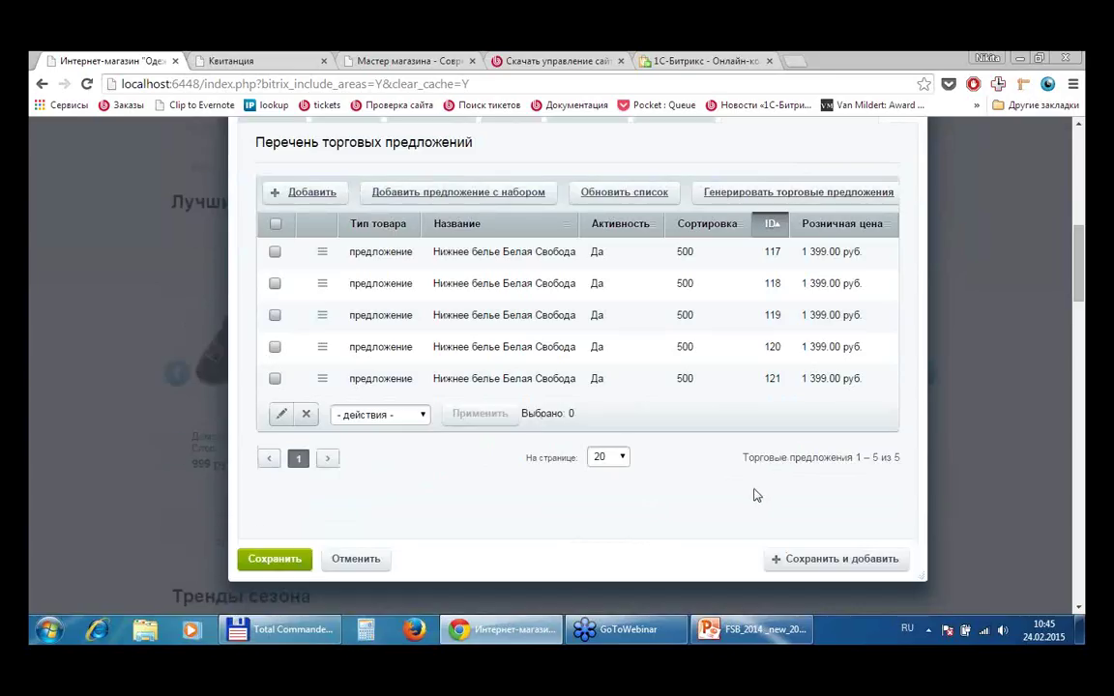
scroll(756, 494, up, 1)
scroll(732, 427, up, 1)
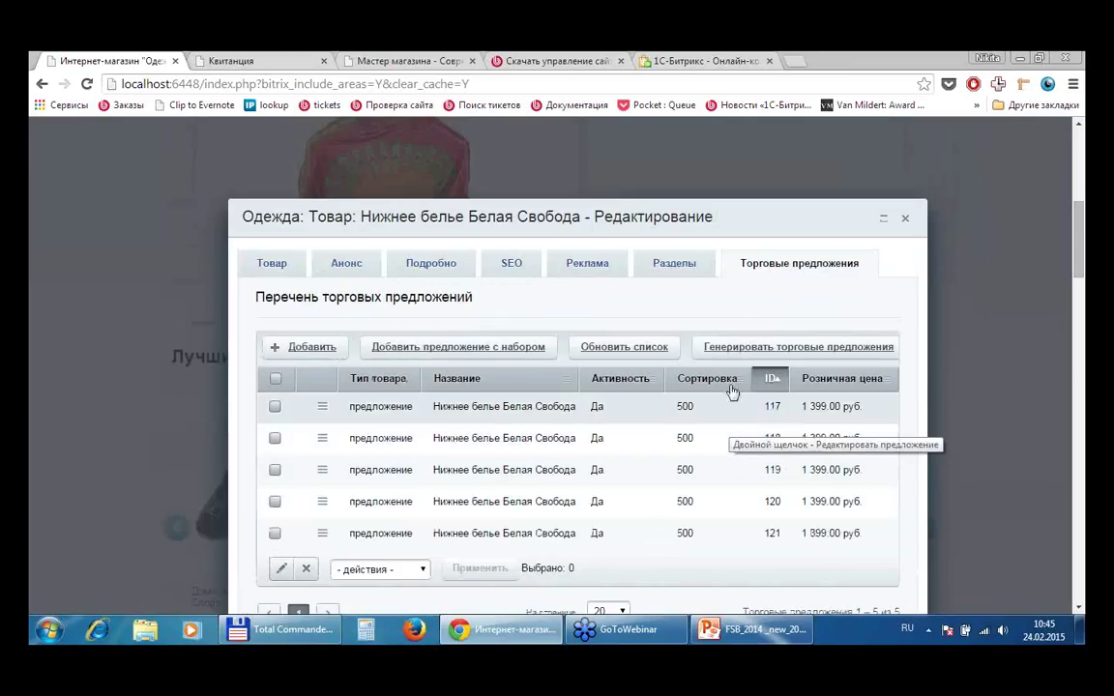
scroll(743, 309, down, 1)
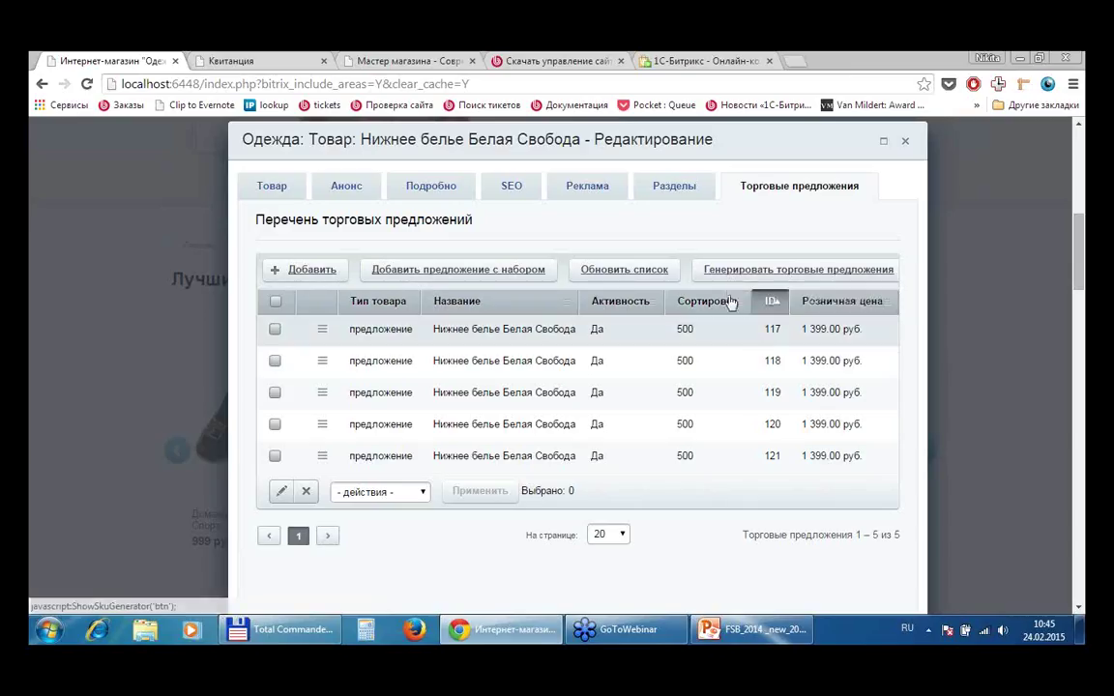
click(751, 281)
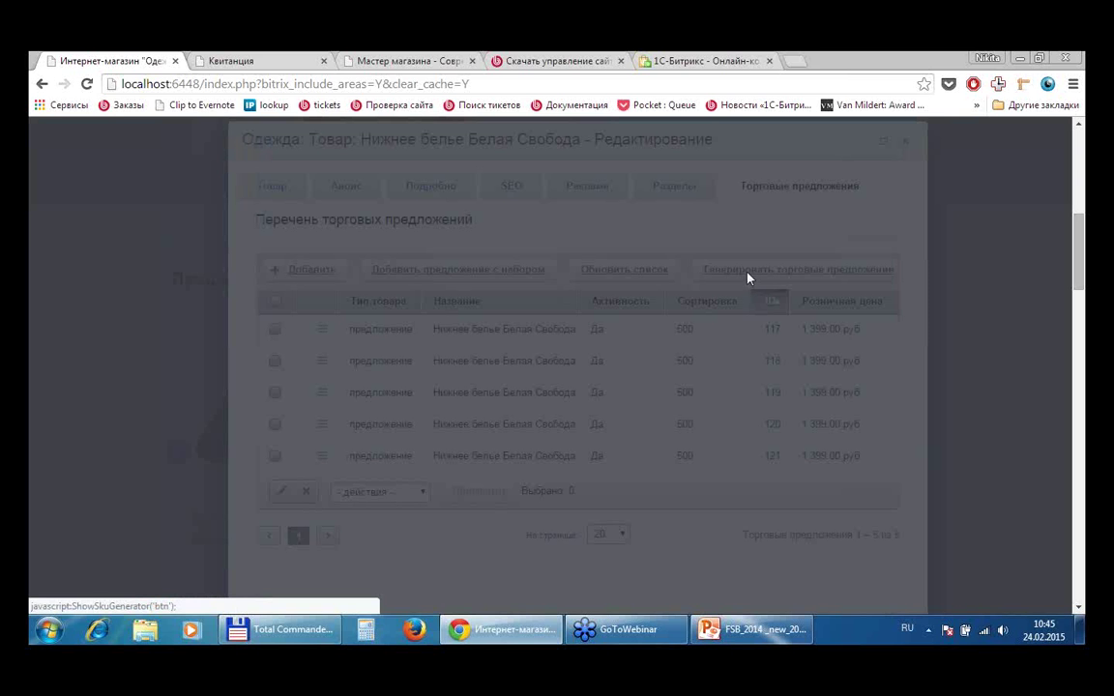
scroll(285, 348, down, 5)
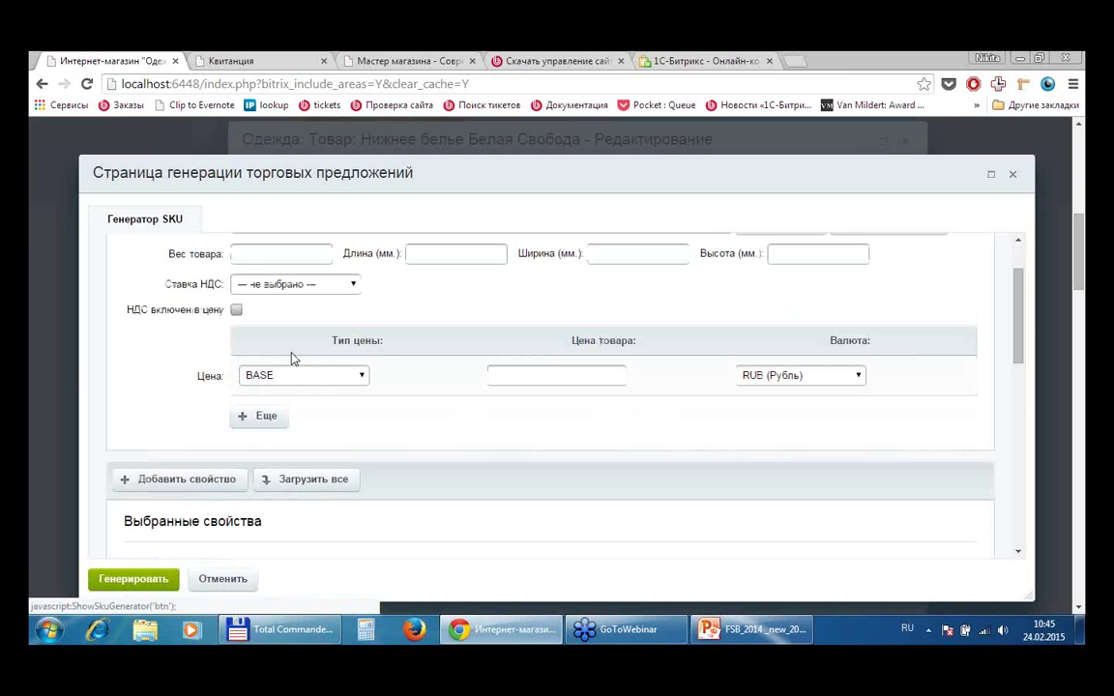
scroll(182, 329, down, 1)
scroll(466, 360, up, 4)
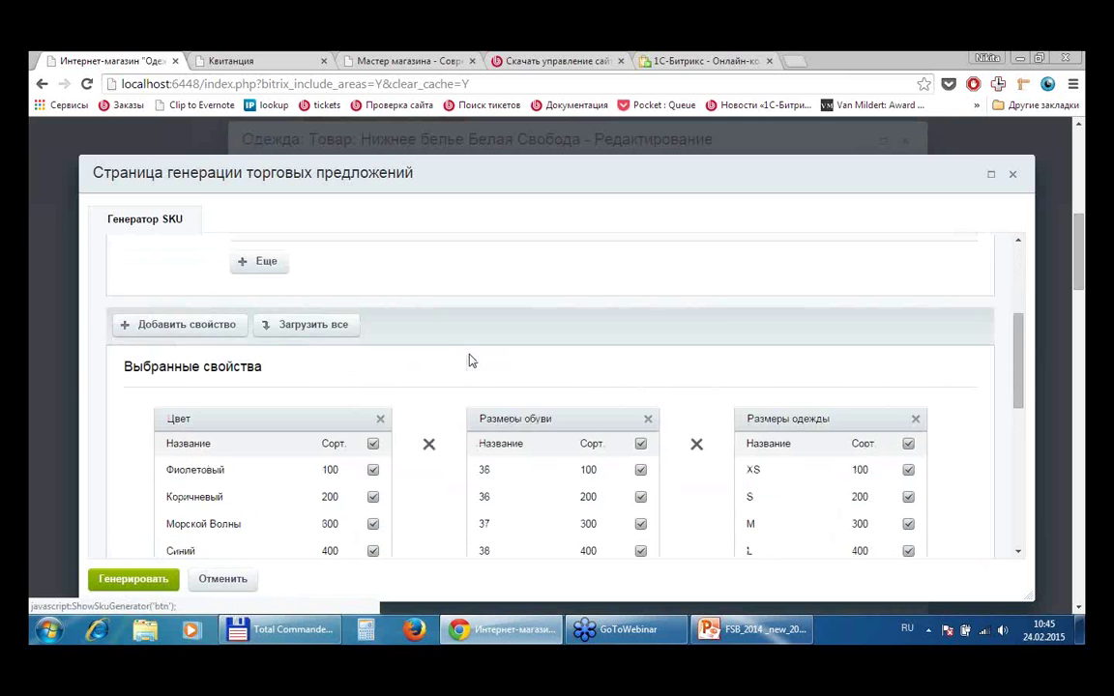
scroll(491, 383, down, 1)
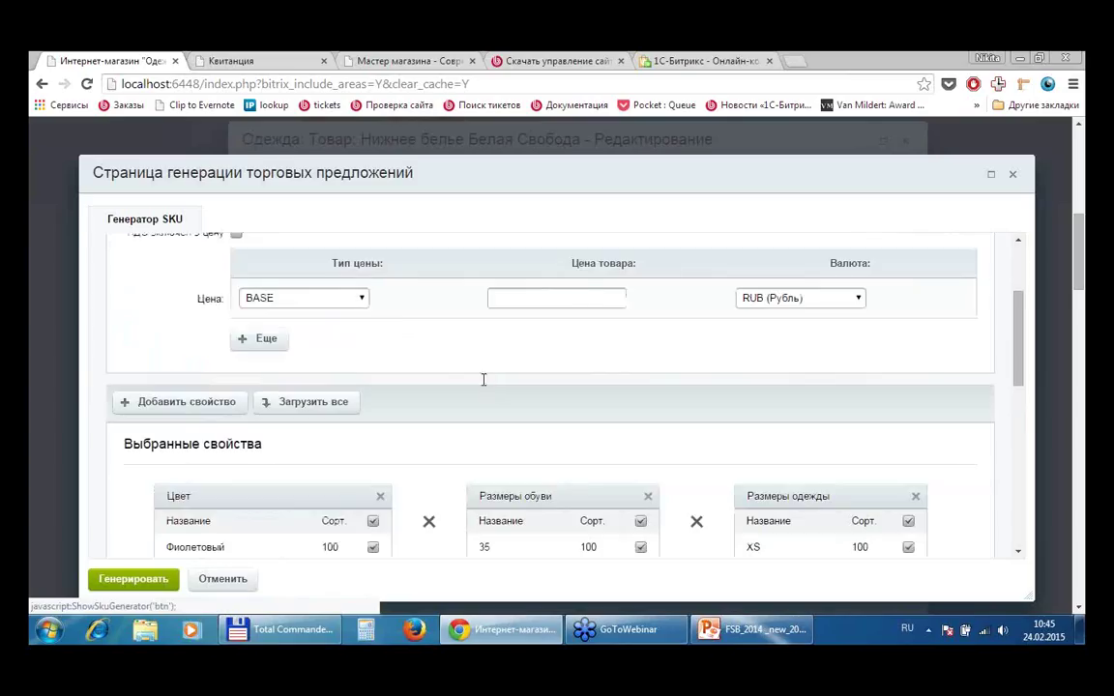
scroll(474, 381, up, 1)
scroll(464, 387, up, 3)
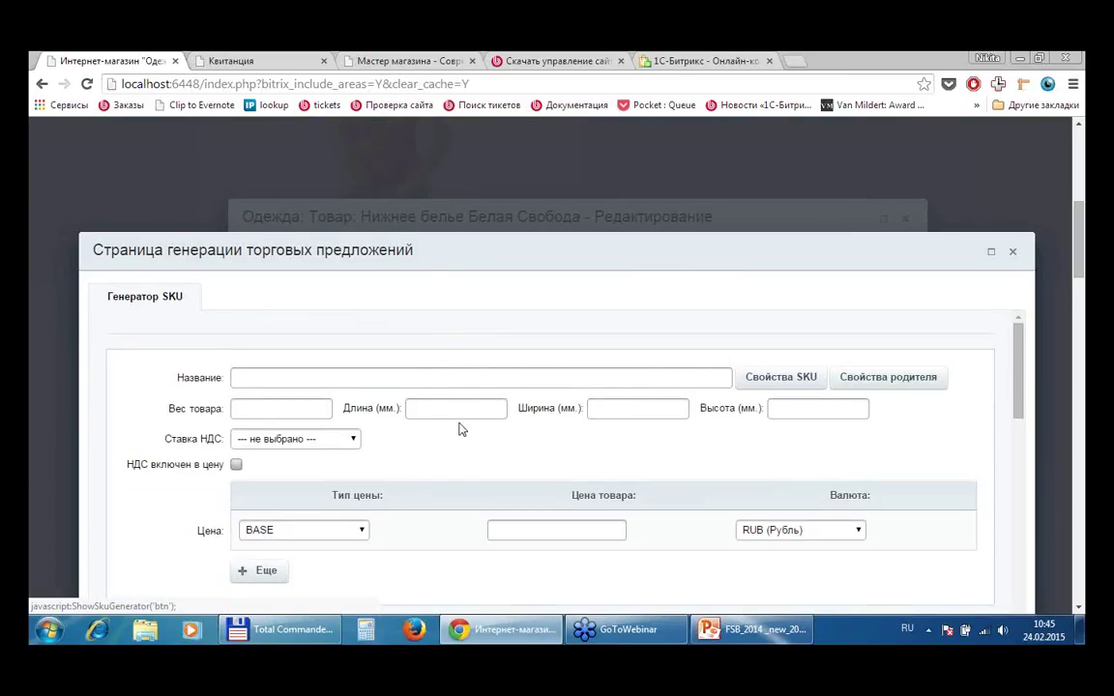
scroll(439, 462, down, 1)
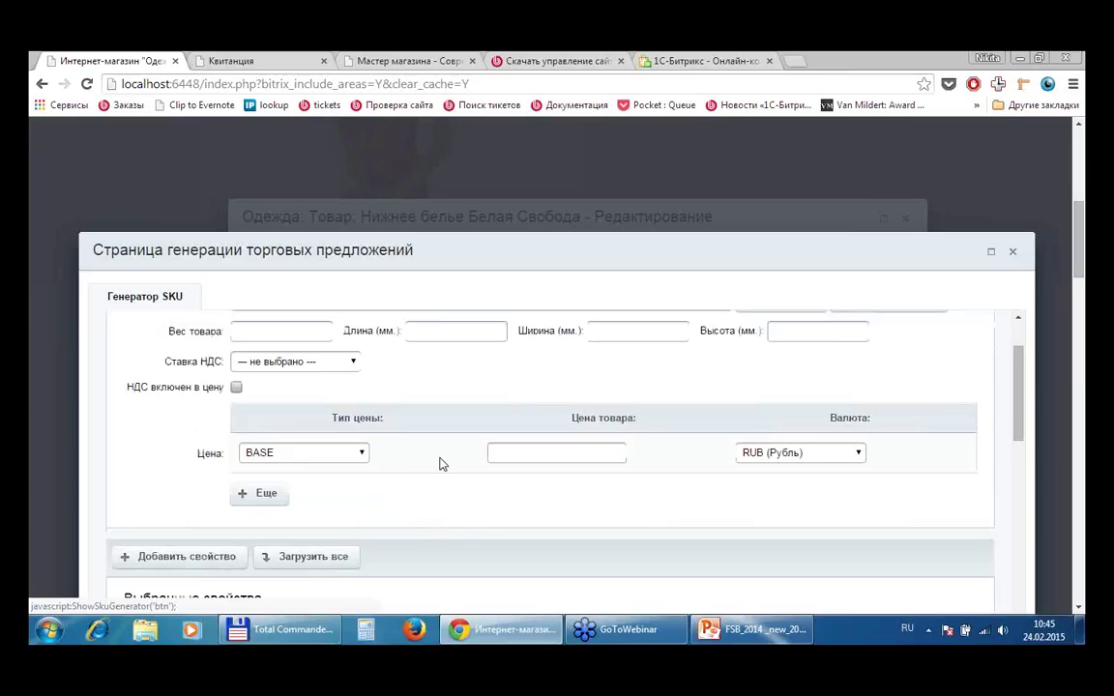
scroll(439, 462, down, 1)
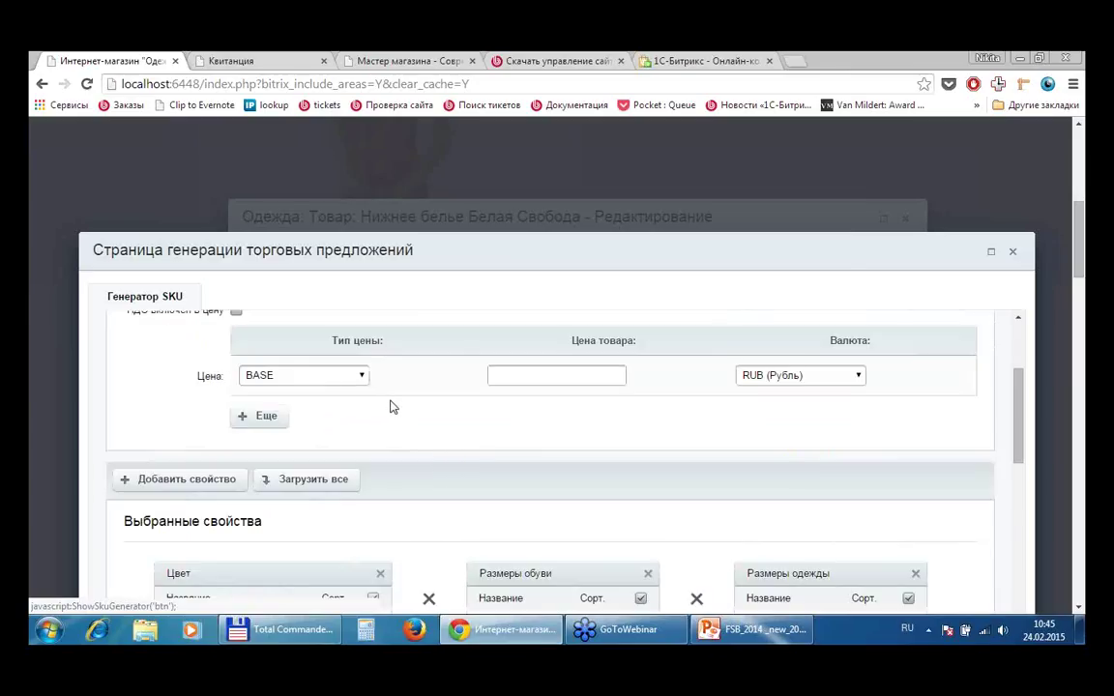
scroll(420, 403, down, 3)
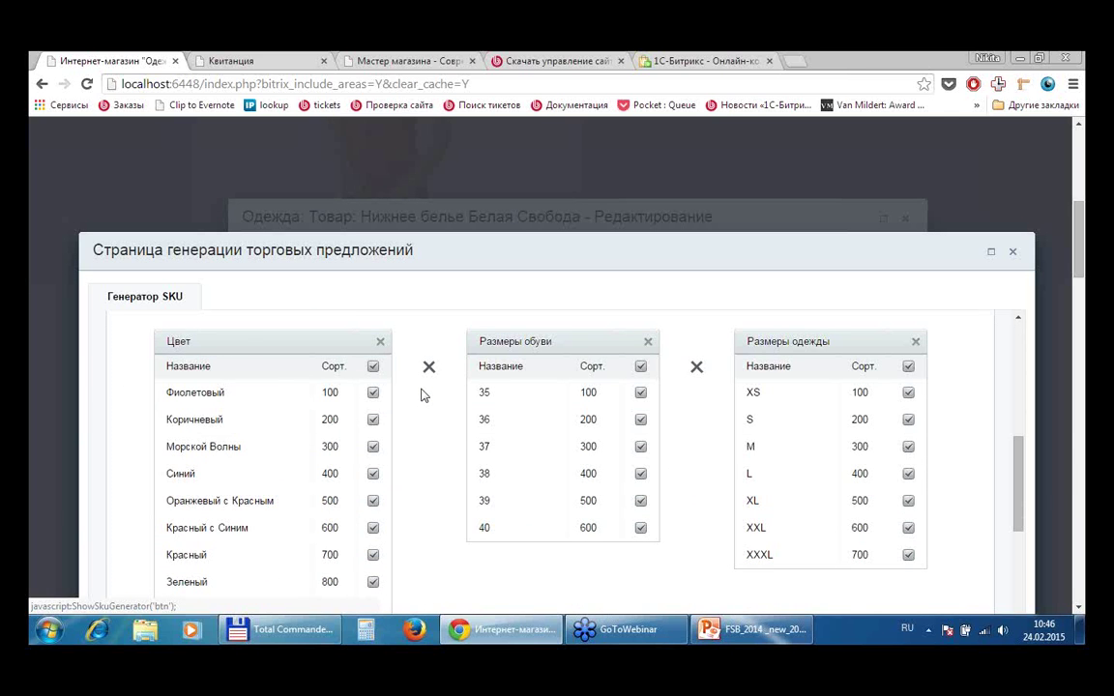
scroll(423, 396, down, 1)
scroll(422, 394, up, 2)
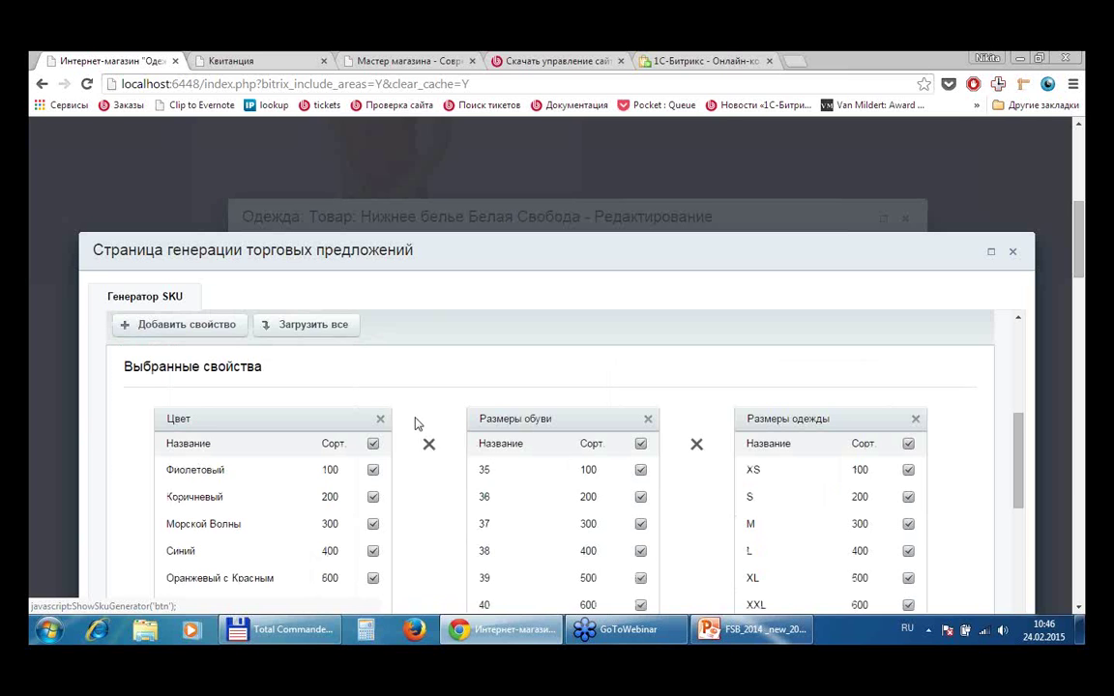
scroll(386, 396, down, 1)
click(373, 392)
click(373, 419)
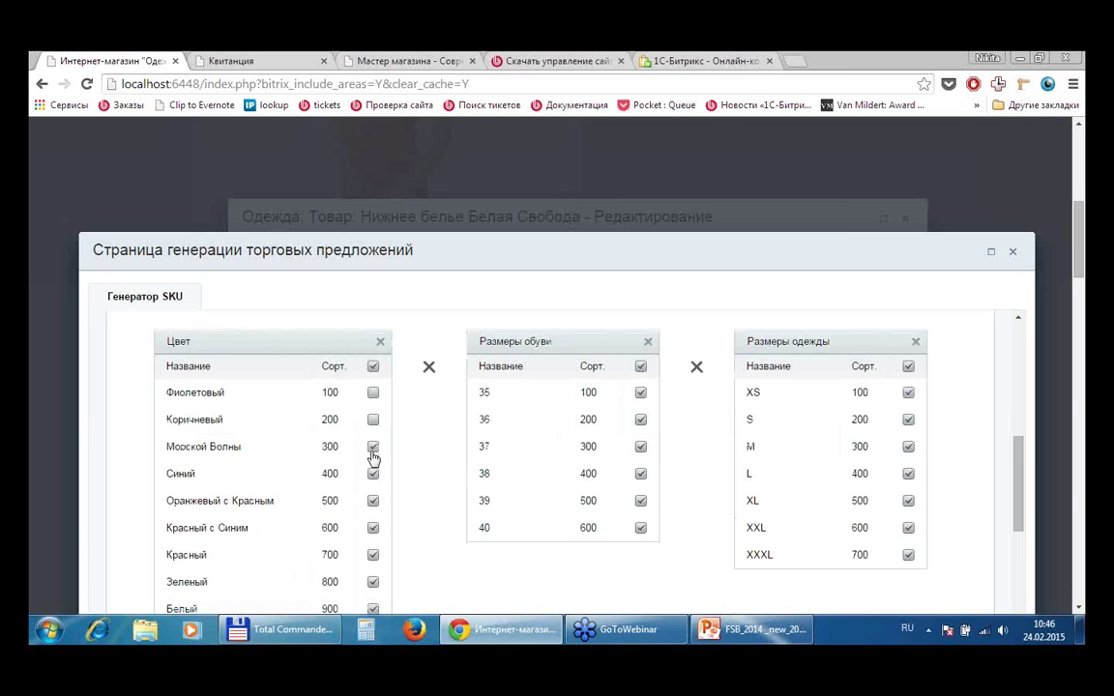
scroll(395, 449, down, 2)
click(373, 430)
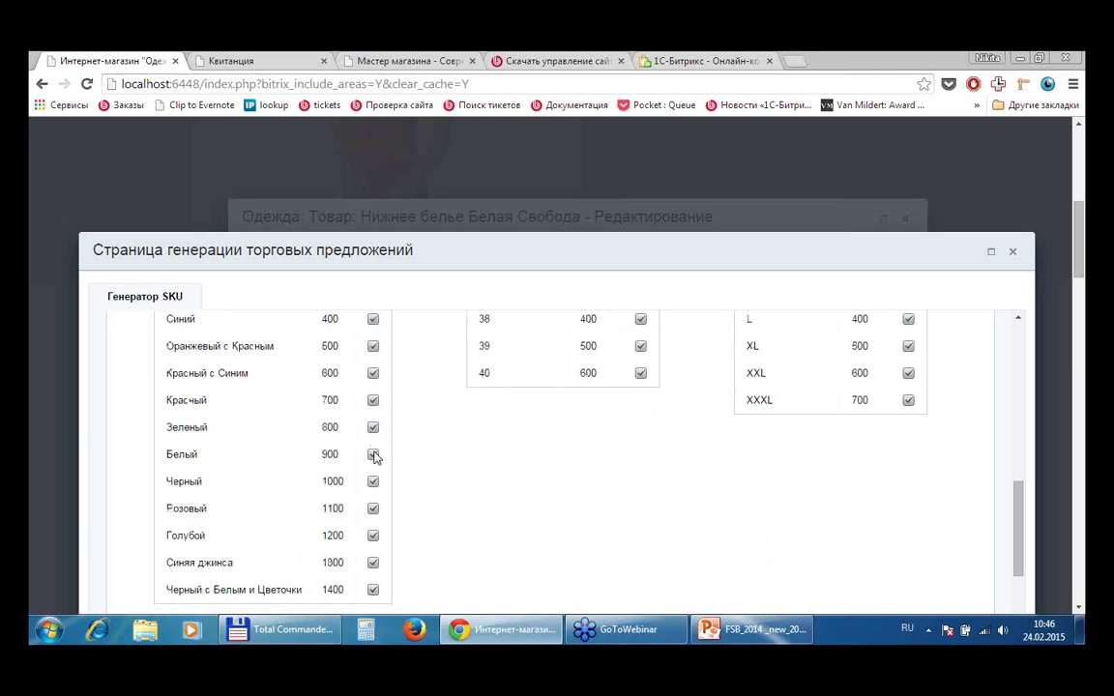
click(373, 456)
click(373, 483)
scroll(560, 522, up, 3)
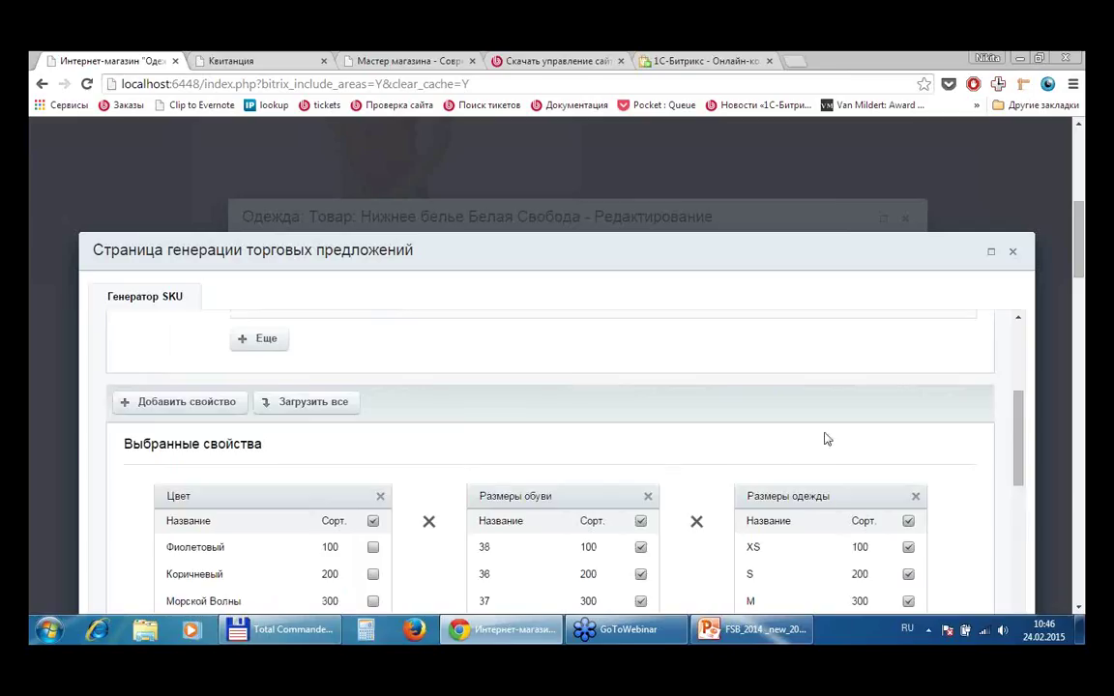
scroll(754, 415, down, 1)
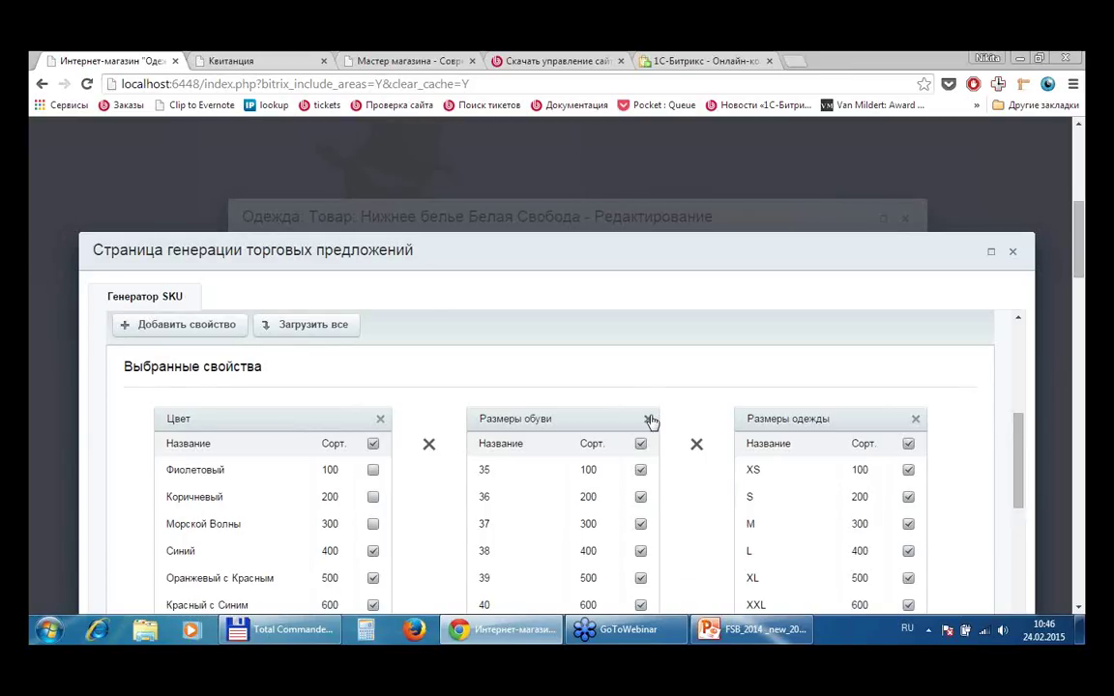
scroll(688, 366, down, 1)
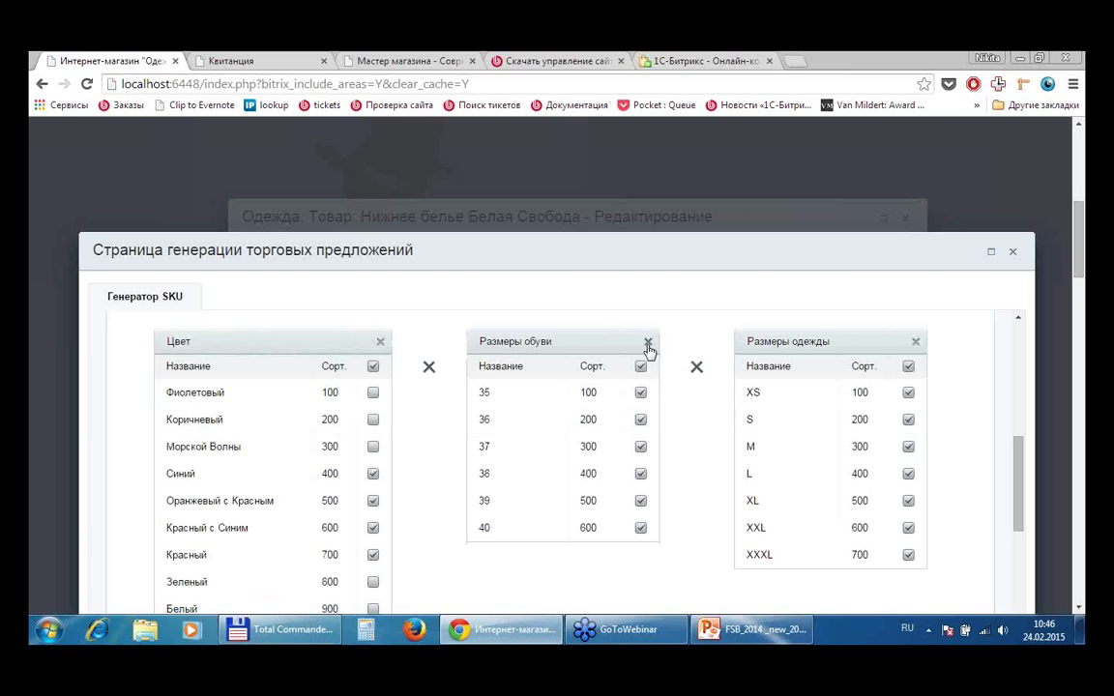
click(647, 344)
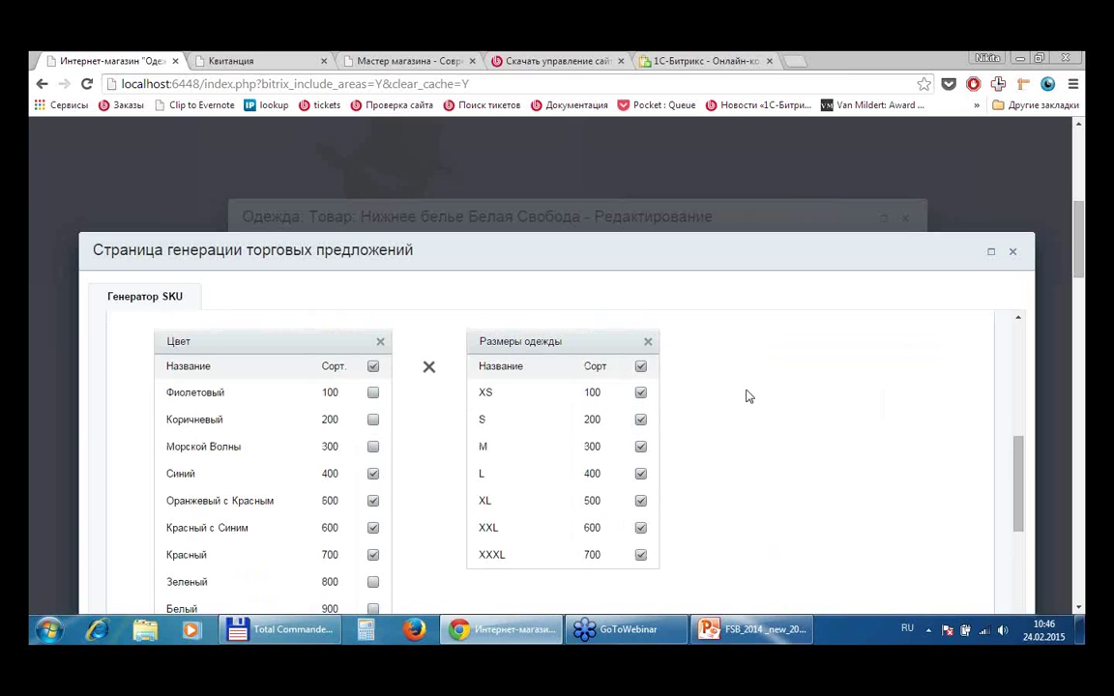
click(640, 555)
click(640, 528)
click(640, 501)
click(640, 473)
click(640, 446)
scroll(770, 400, down, 3)
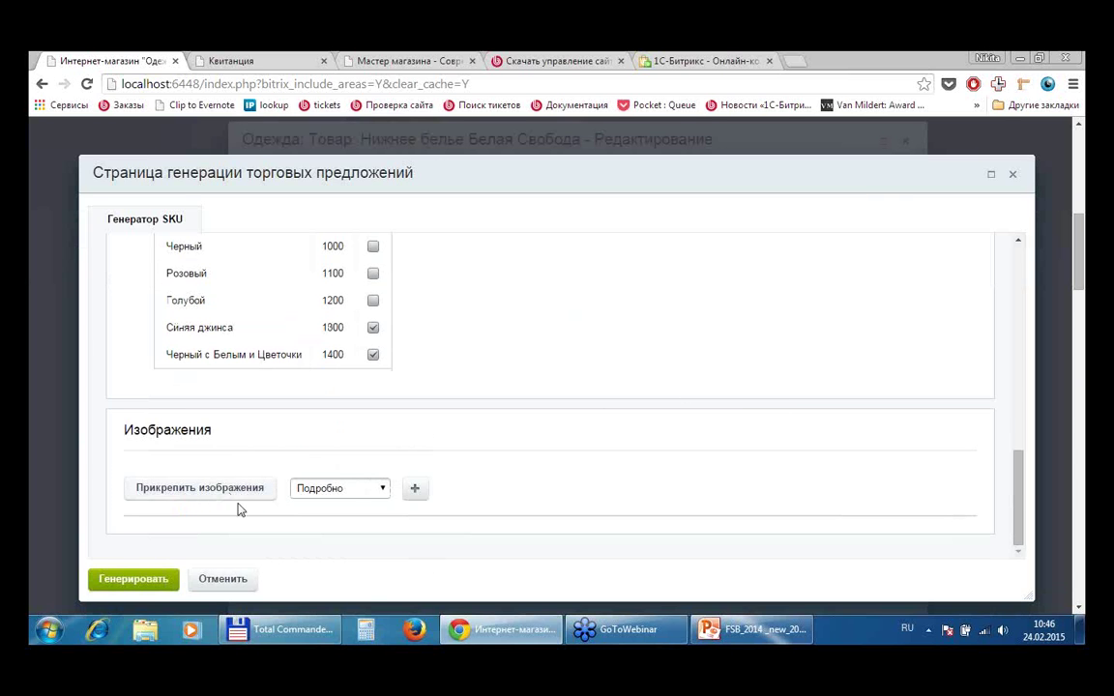
scroll(972, 503, up, 1)
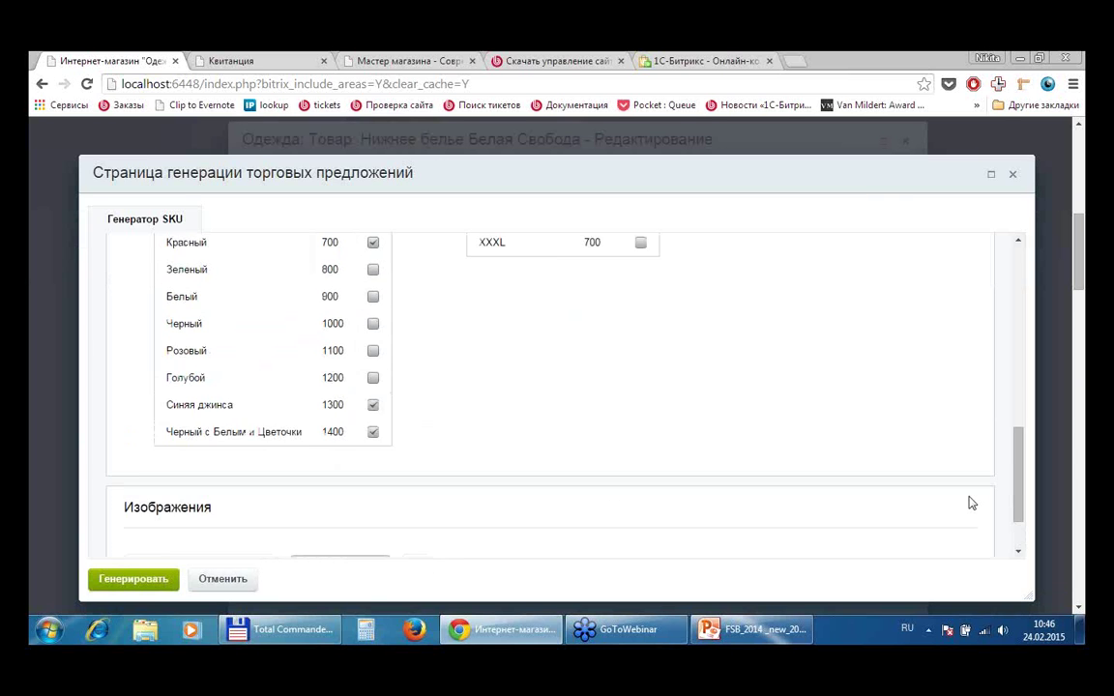
scroll(971, 502, up, 1)
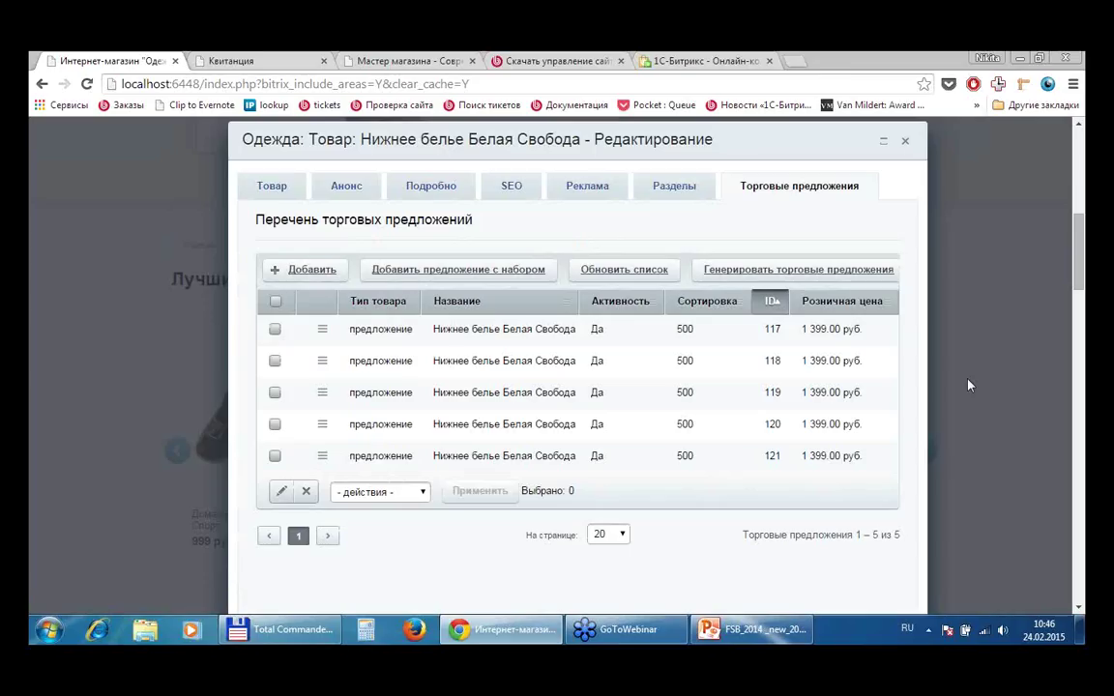
- Close the product edit dialog and return to the top of the storefront page
click(909, 143)
scroll(999, 322, up, 5)
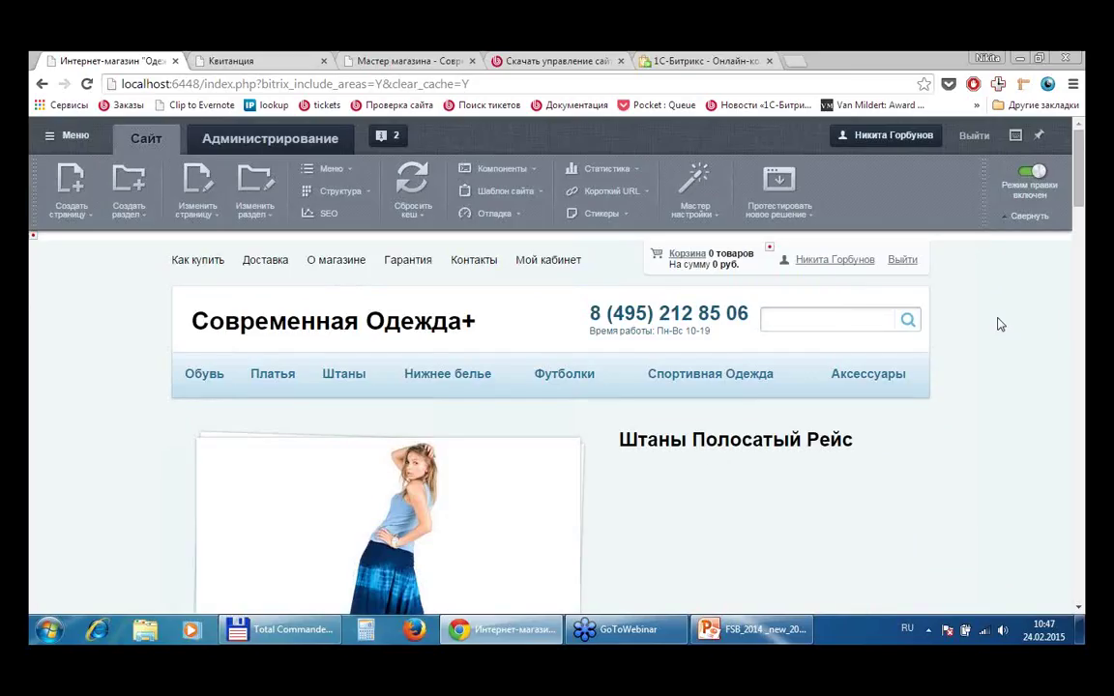
- Create a new page titled 'Форум' with an item in the top menu
click(58, 183)
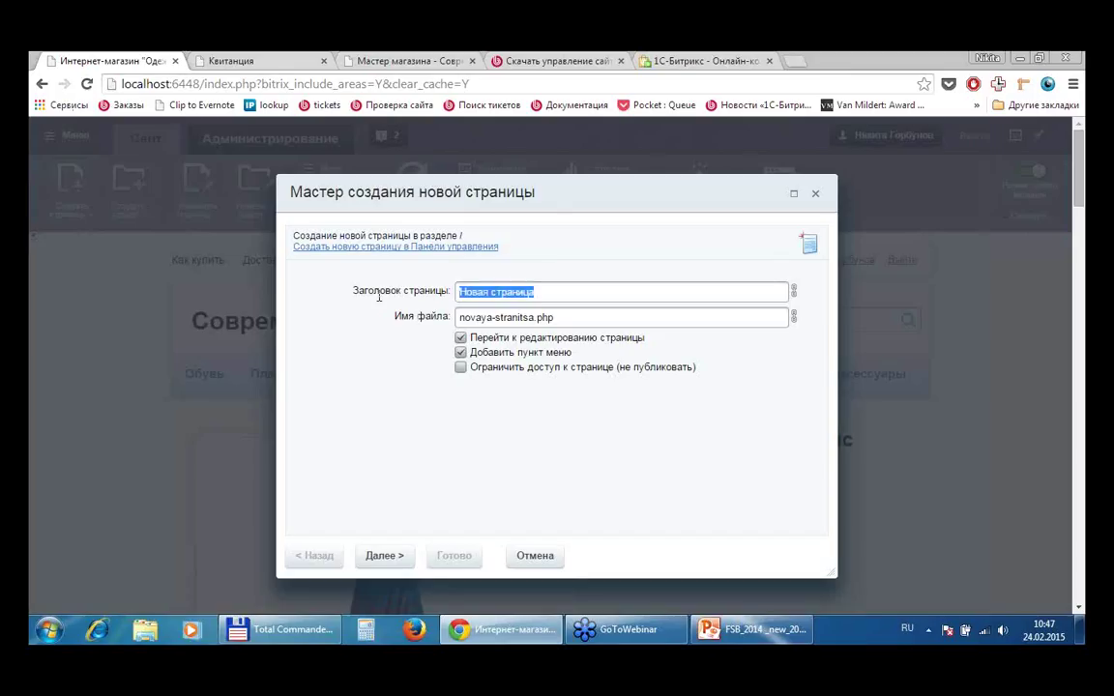
text(ащ)
key(BackSpace)
key(BackSpace)
text(Форум)
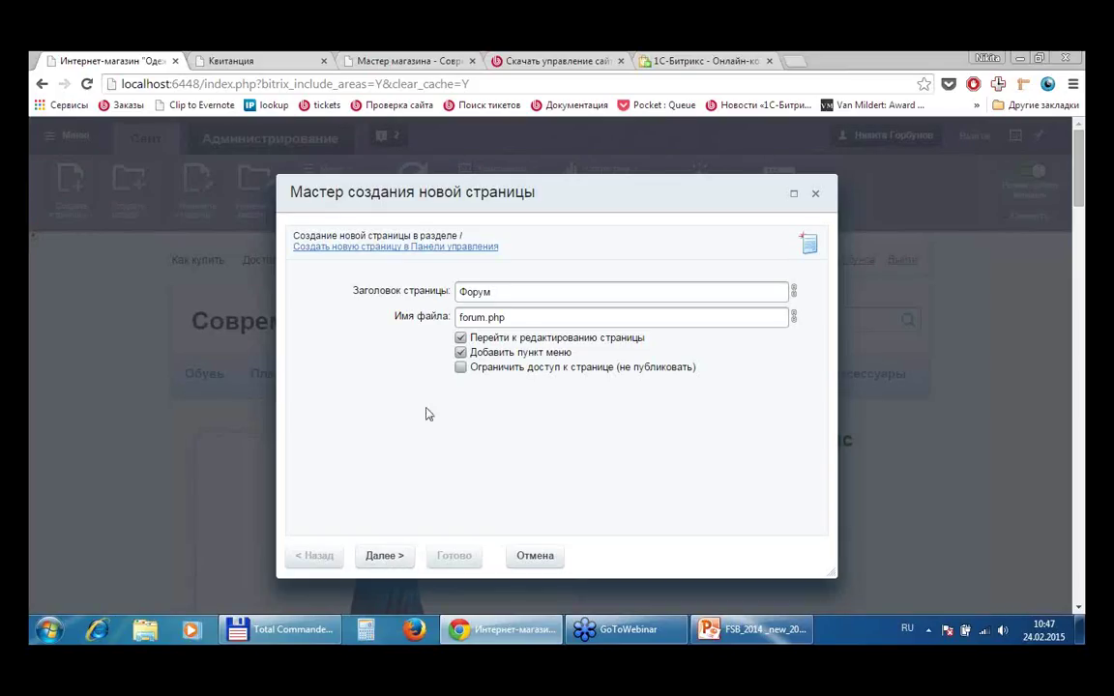
click(390, 564)
click(511, 320)
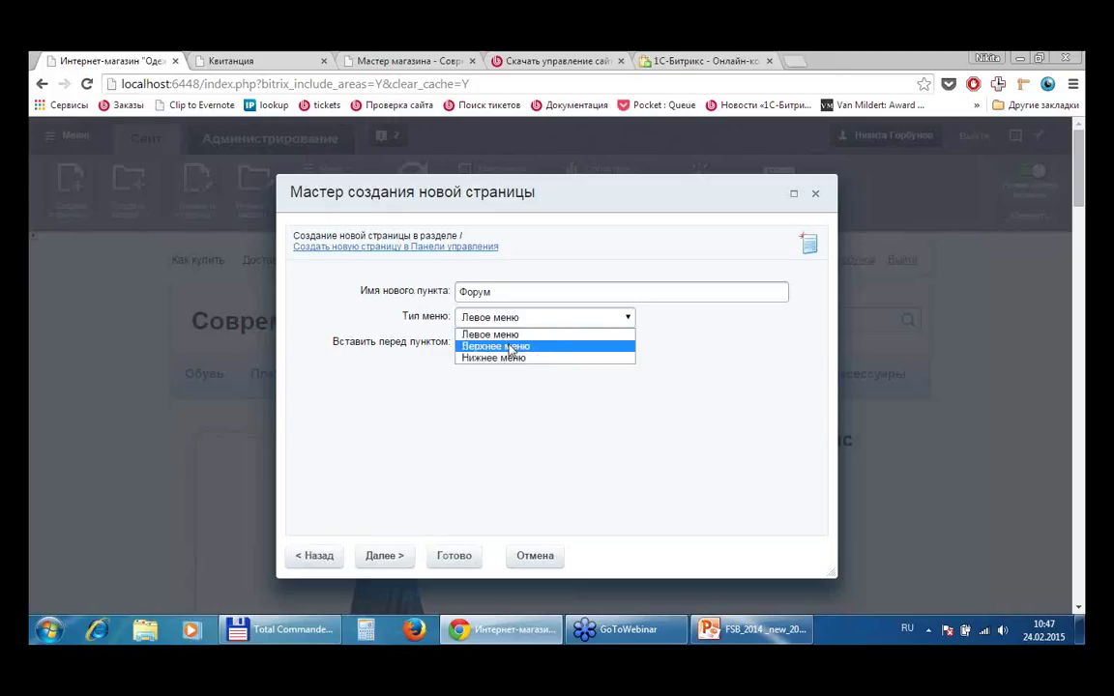
click(496, 346)
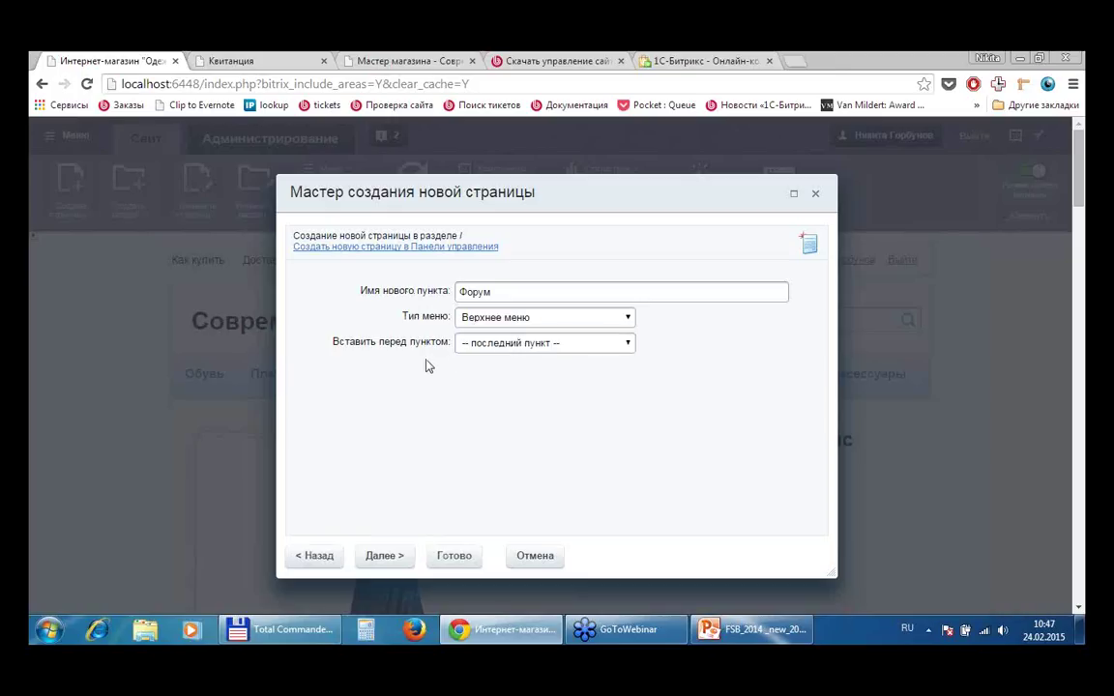
click(451, 557)
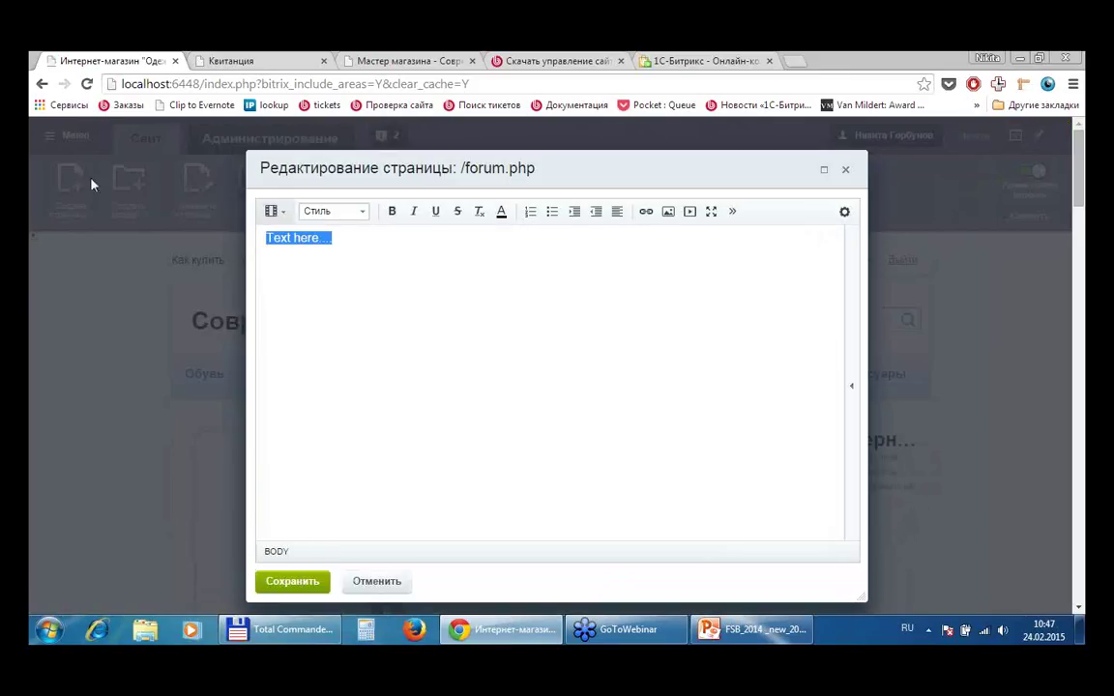
- Search components for 'форум', drop Форум. Комплексный компонент onto the page, and save it
click(850, 385)
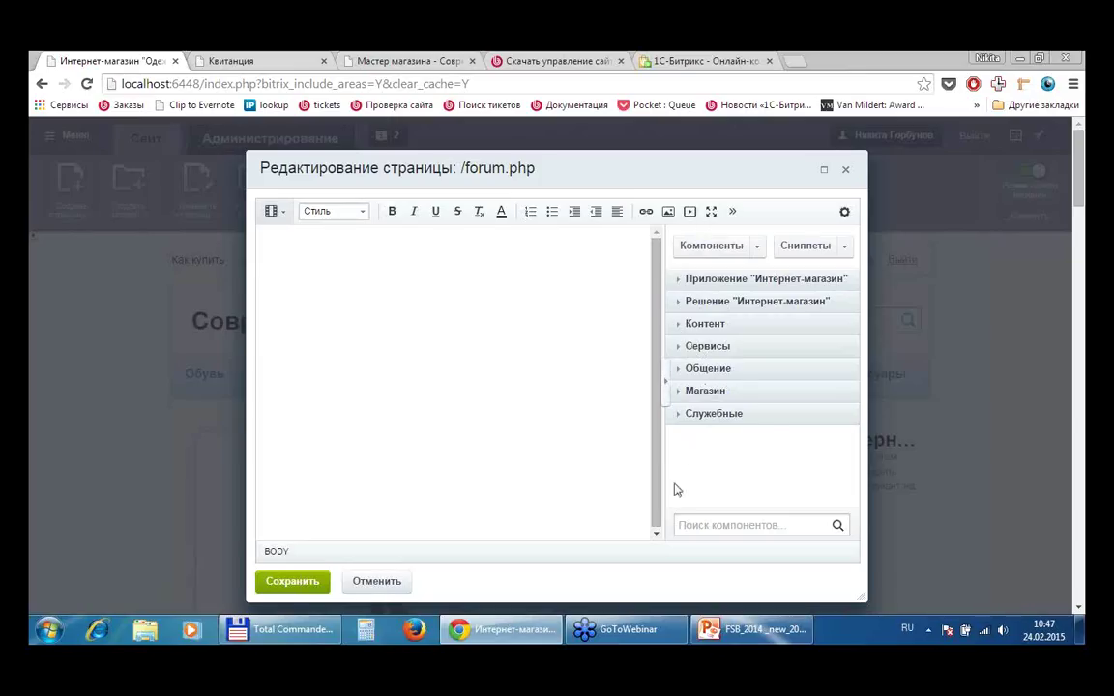
click(677, 325)
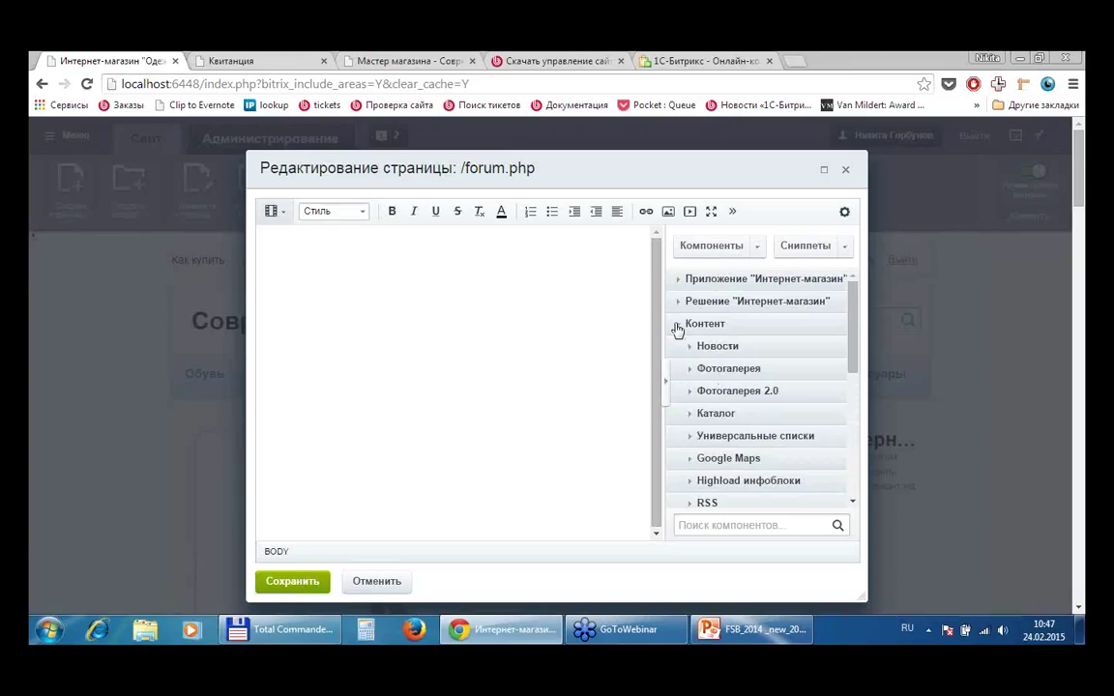
scroll(728, 344, down, 3)
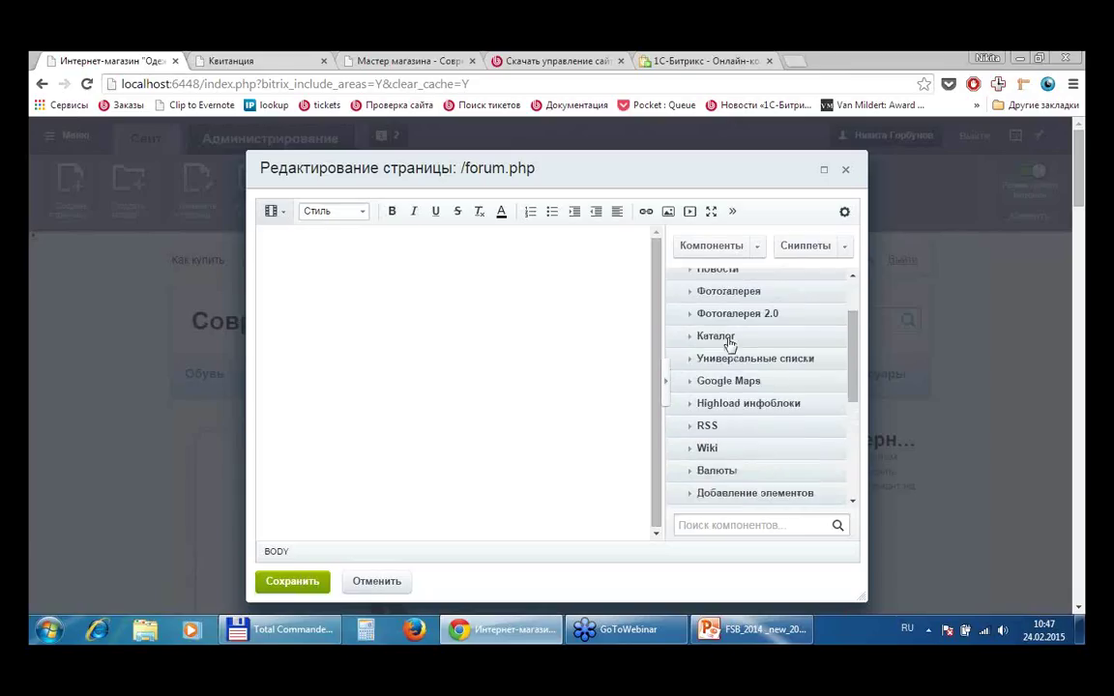
click(739, 525)
text(форум)
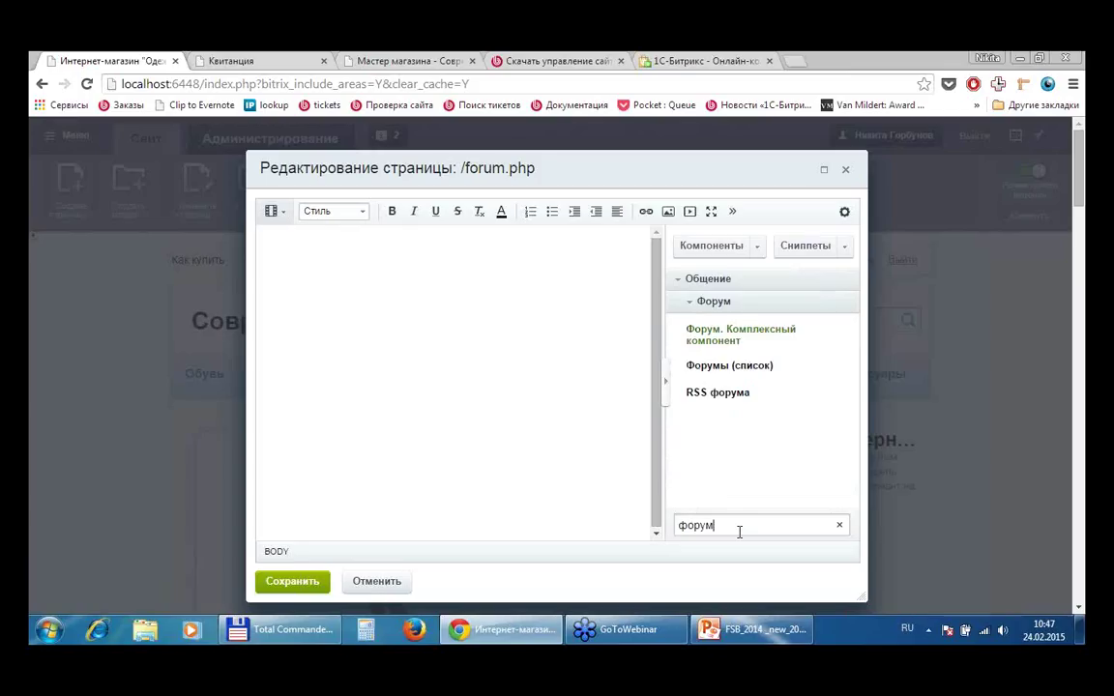
drag(735, 333, 367, 475)
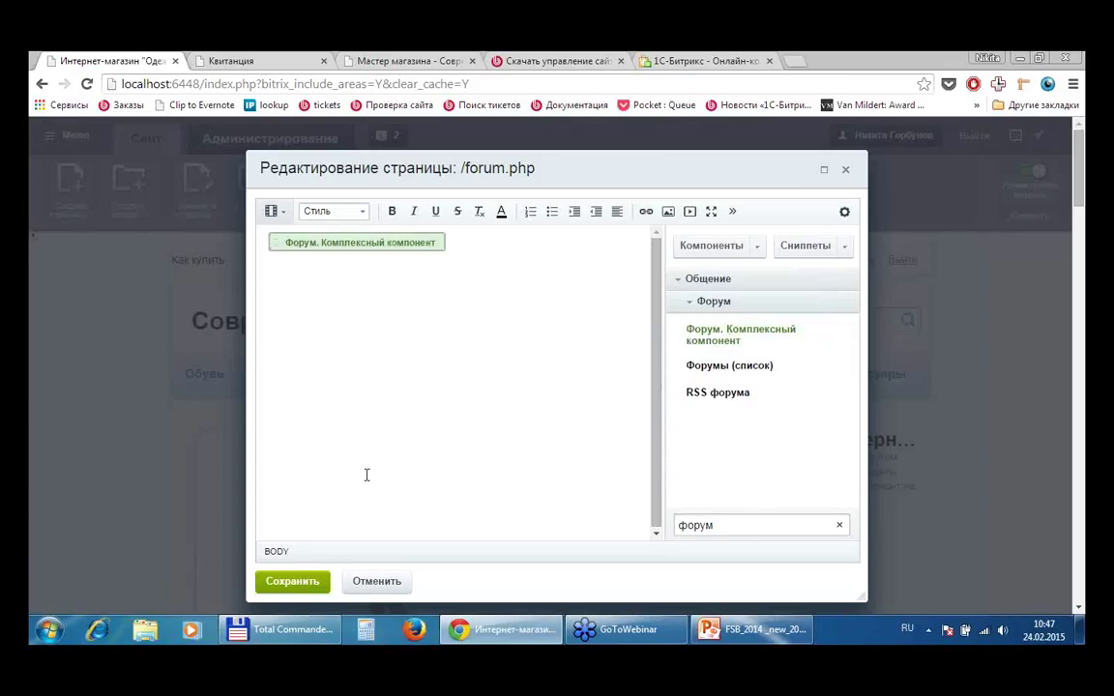
click(292, 580)
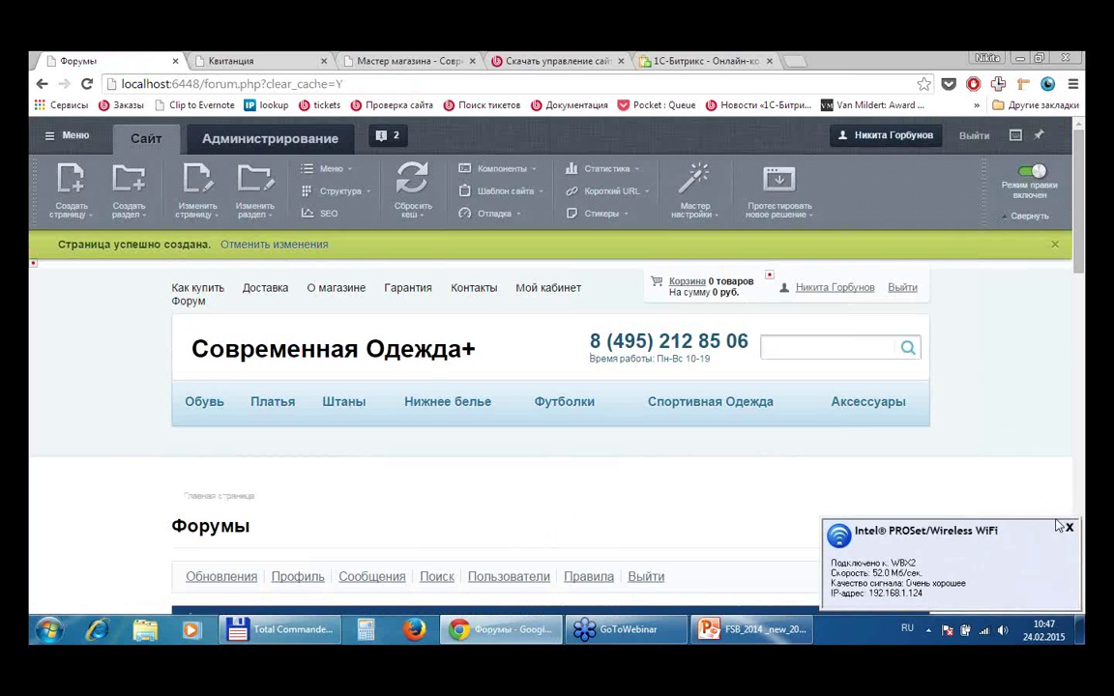
click(1070, 529)
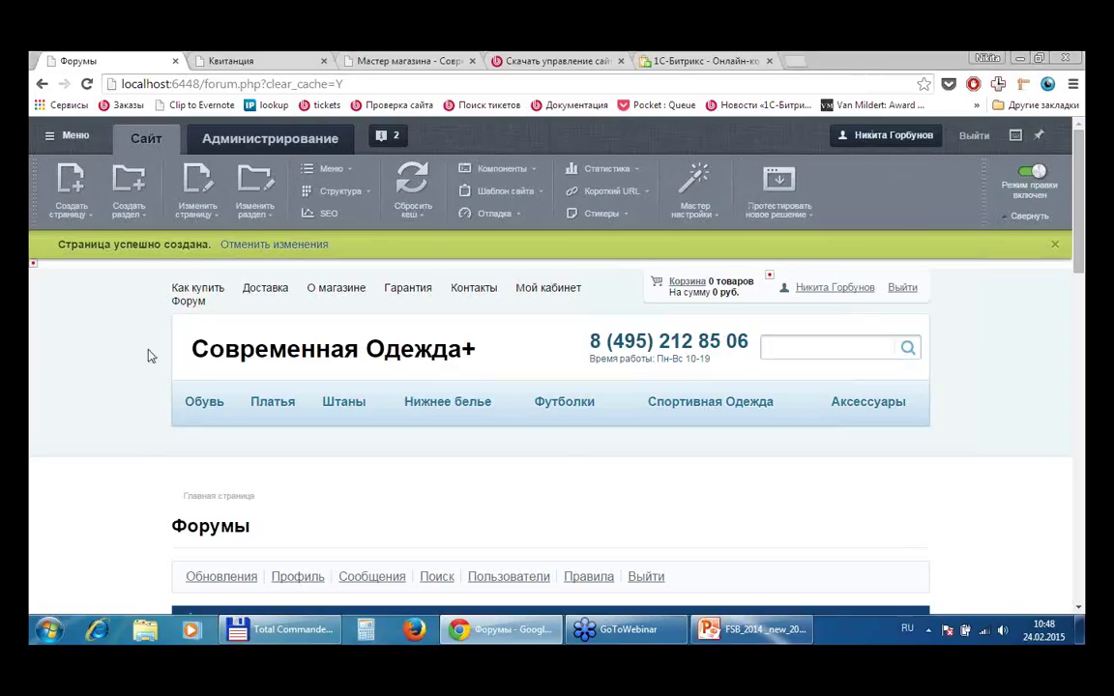
mouse_move(184, 312)
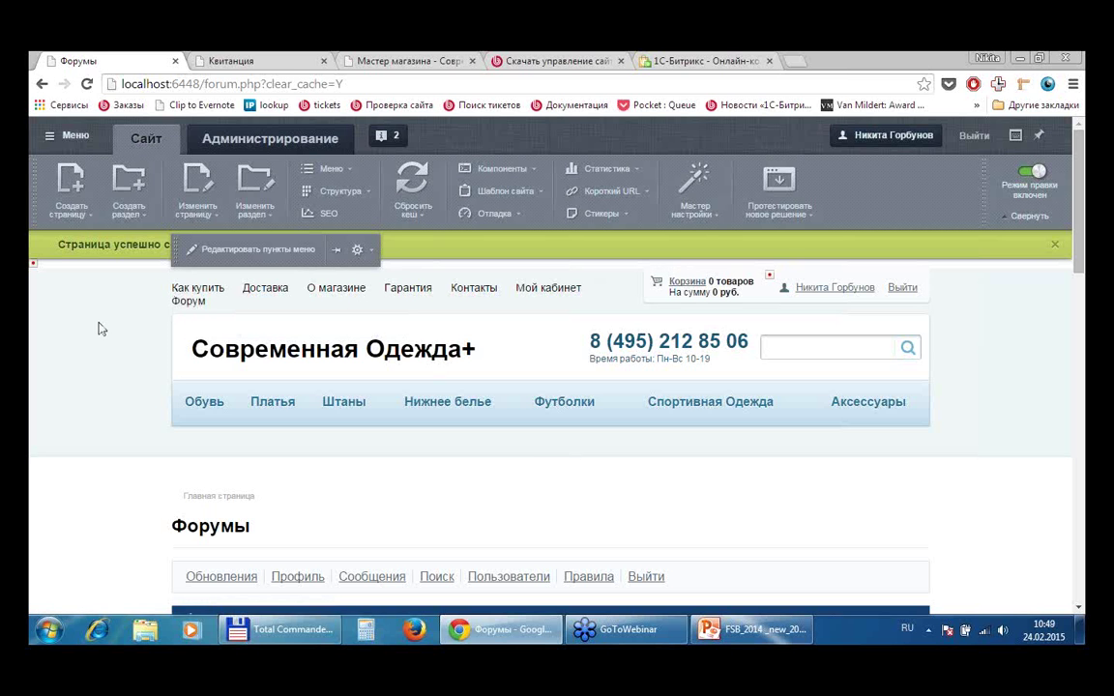
scroll(100, 326, down, 2)
scroll(100, 326, down, 2)
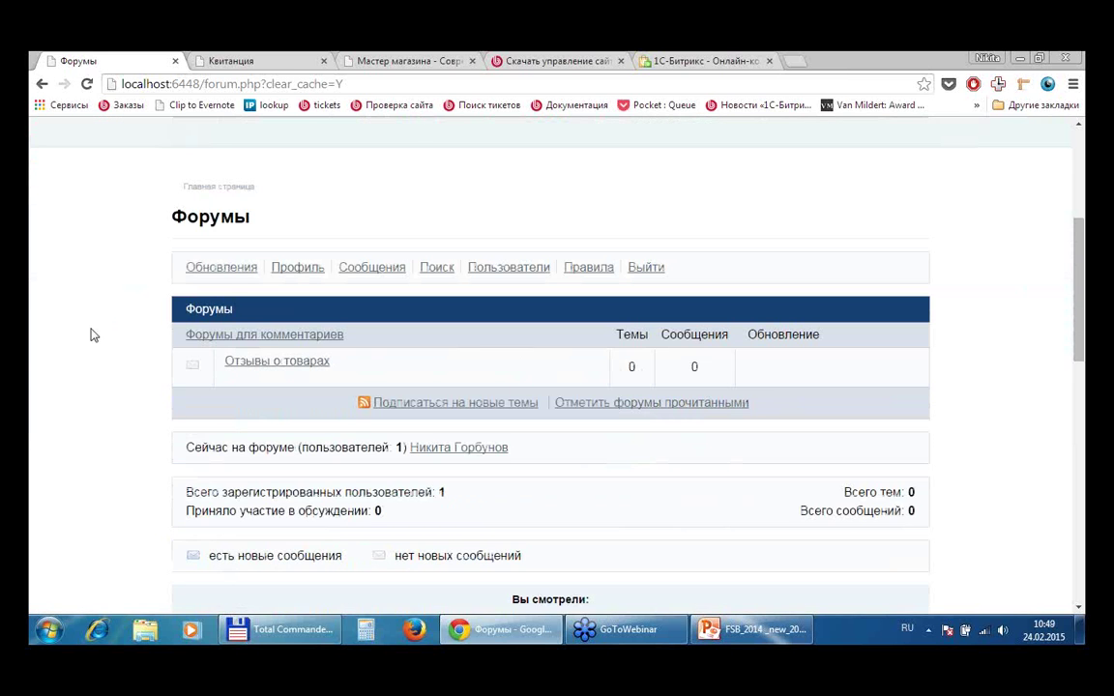
scroll(87, 335, down, 1)
scroll(84, 337, up, 1)
scroll(84, 337, down, 1)
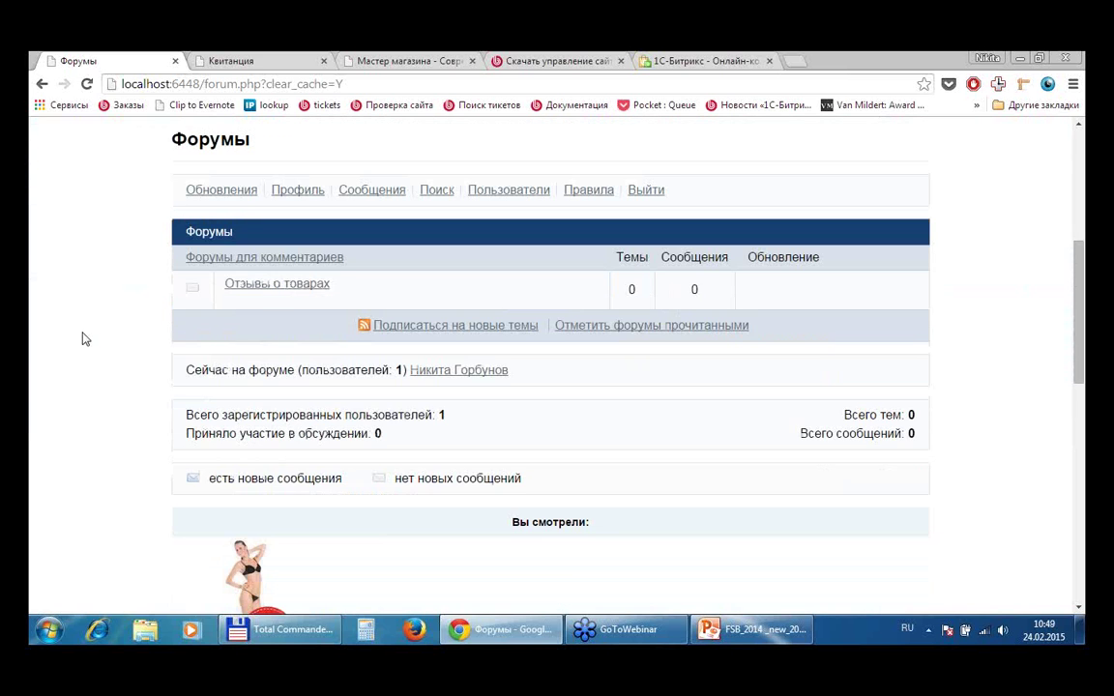
mouse_move(281, 294)
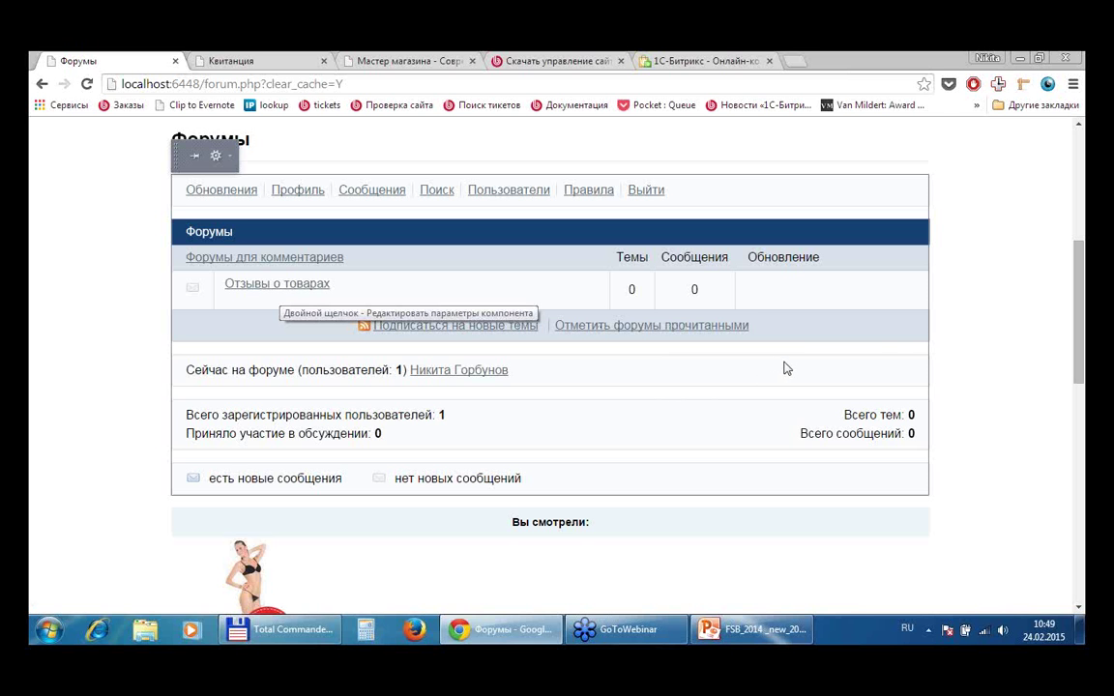
scroll(1029, 448, up, 5)
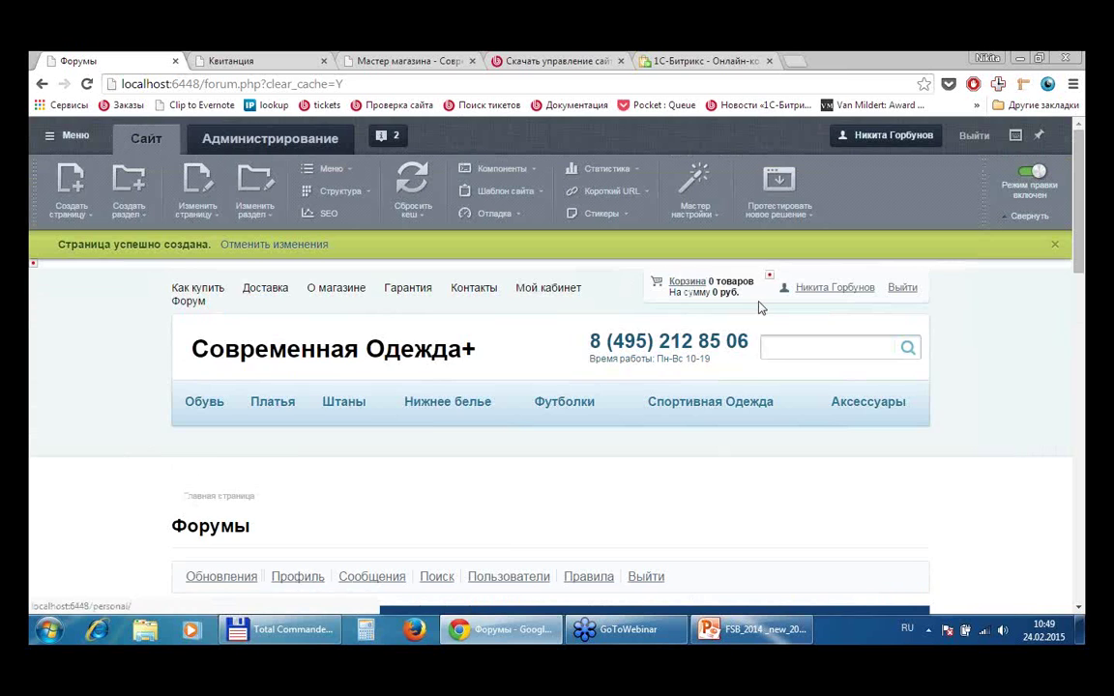
scroll(1057, 320, down, 3)
scroll(1057, 320, down, 6)
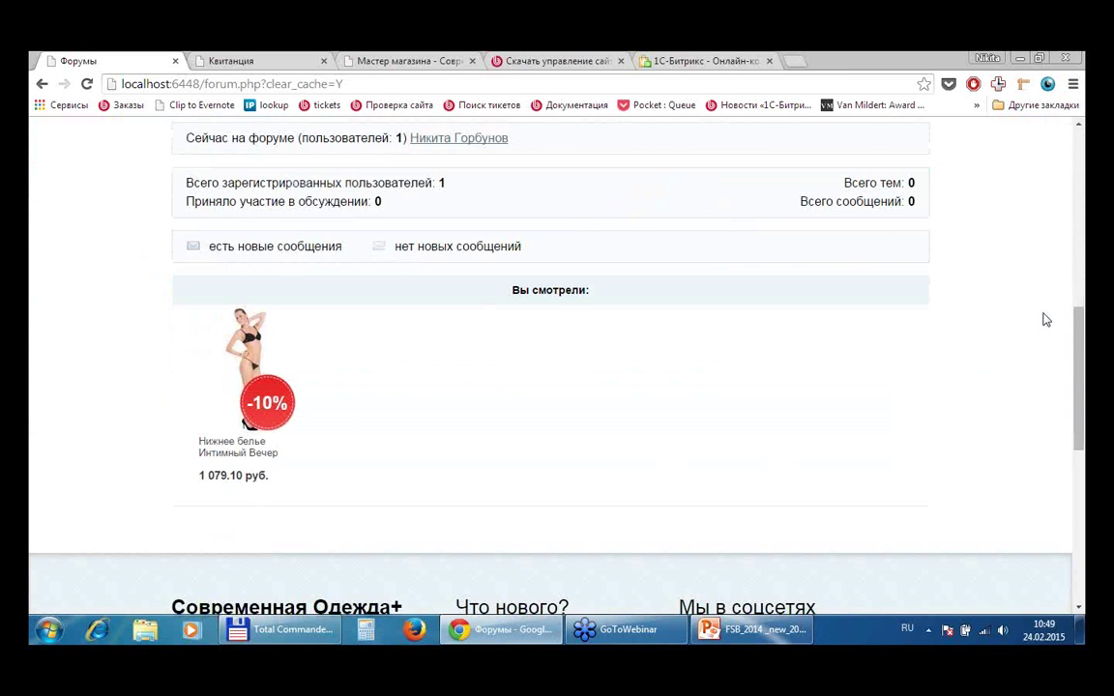
scroll(1035, 322, up, 10)
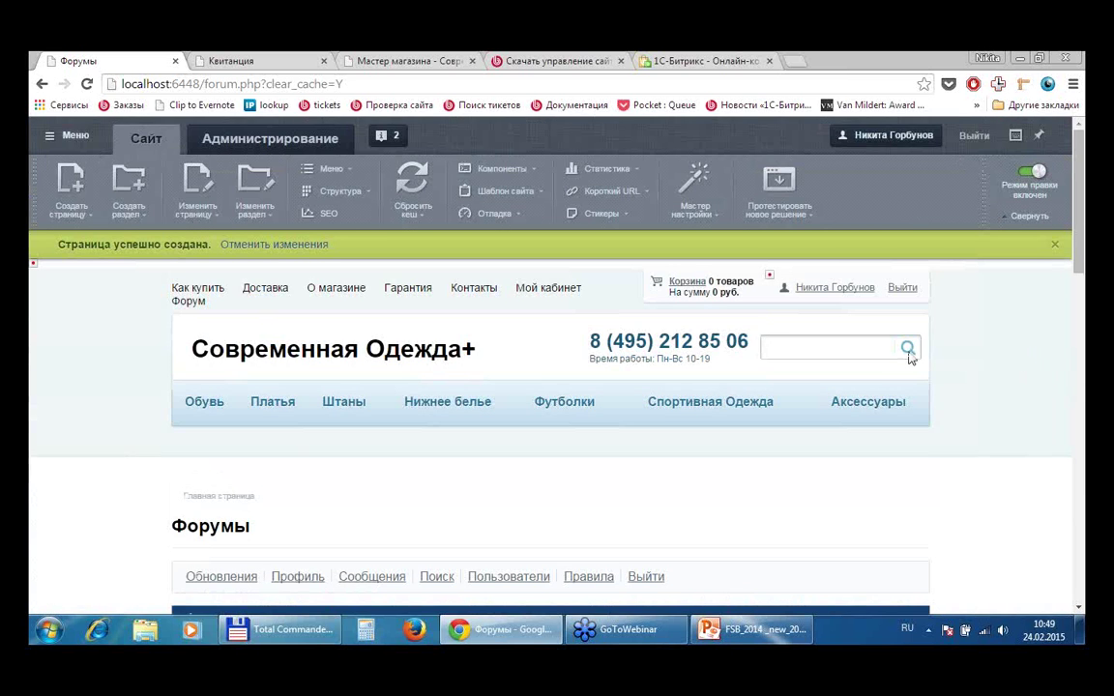
click(220, 141)
- On the 1c-bitrix.ru tab, open Компания > Мероприятия and show the Вебинары list
click(556, 61)
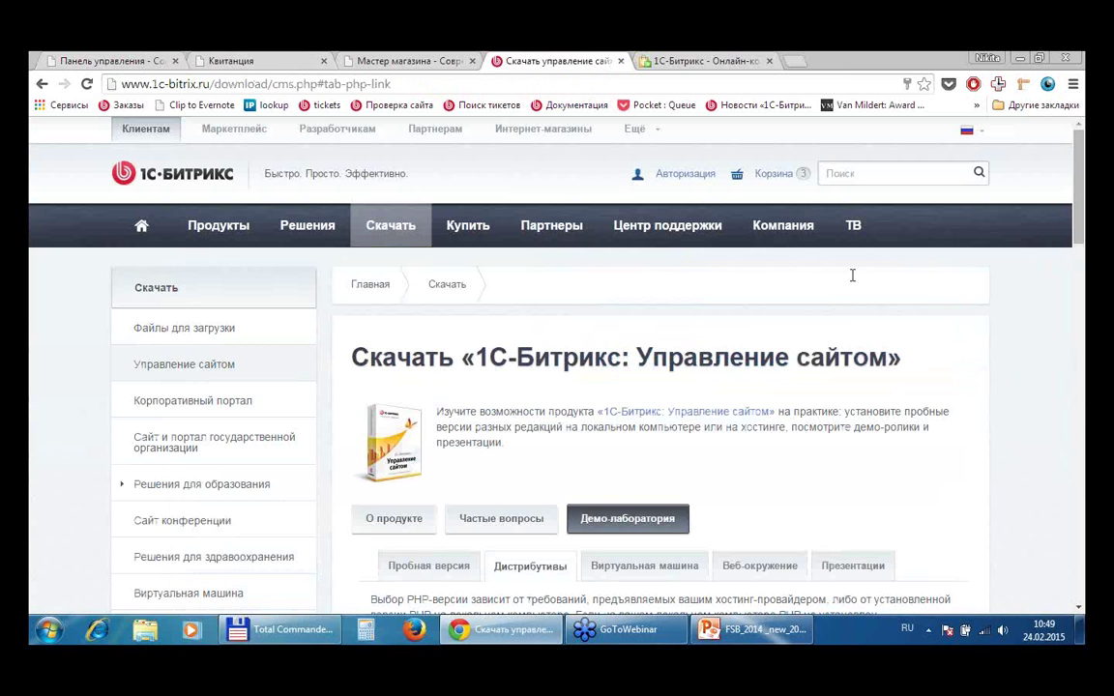
scroll(851, 273, down, 3)
scroll(852, 273, up, 3)
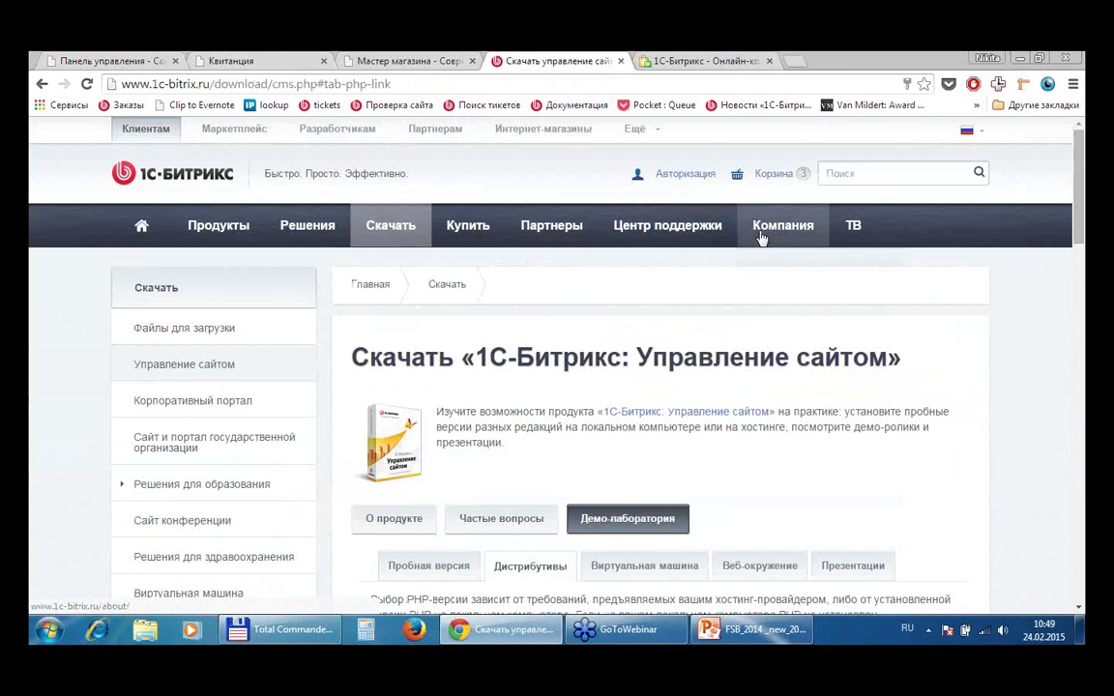
mouse_move(762, 237)
click(779, 330)
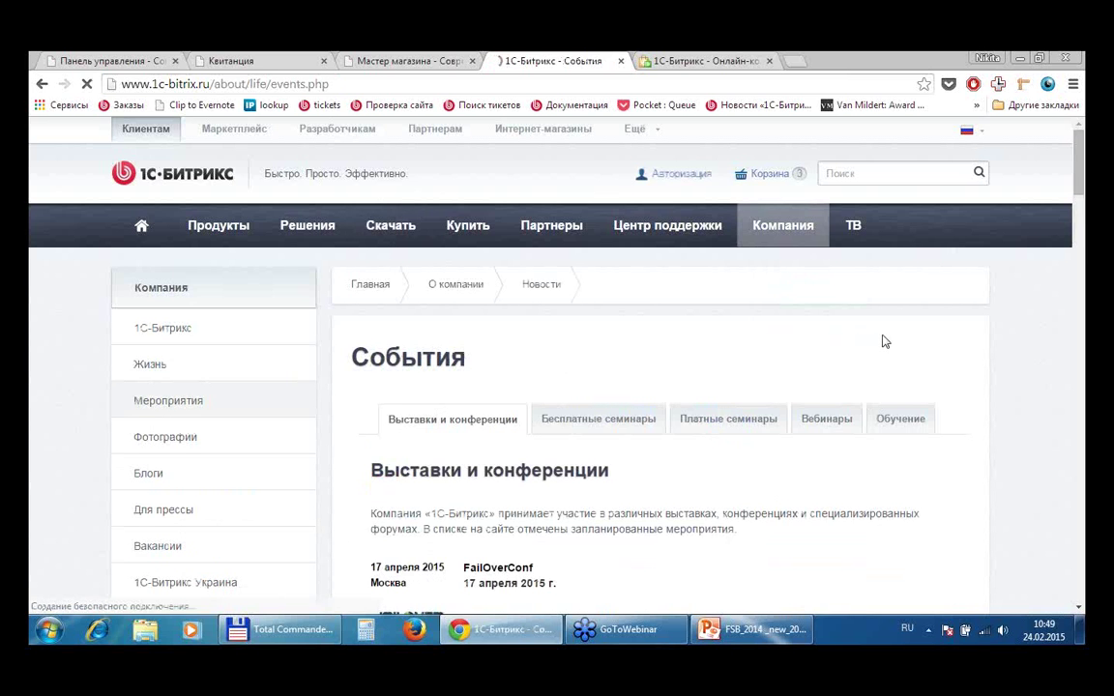
scroll(881, 342, down, 1)
click(822, 346)
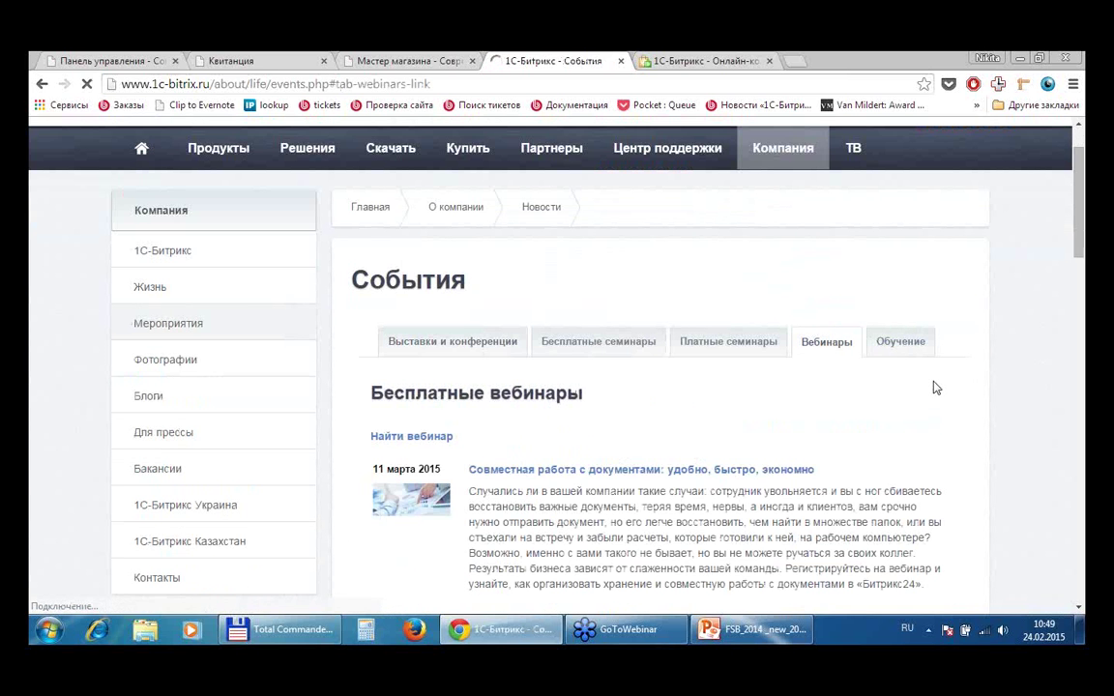
scroll(934, 387, down, 2)
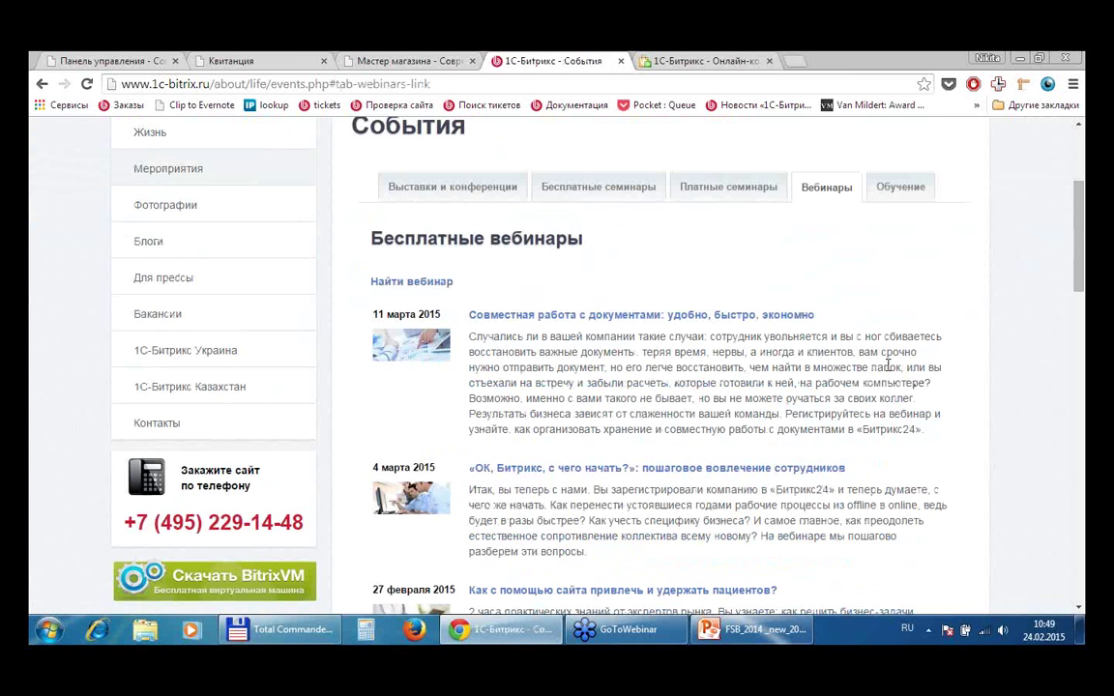
- Open the step-by-step online store launch webinar, then return to the administration desktop
click(106, 59)
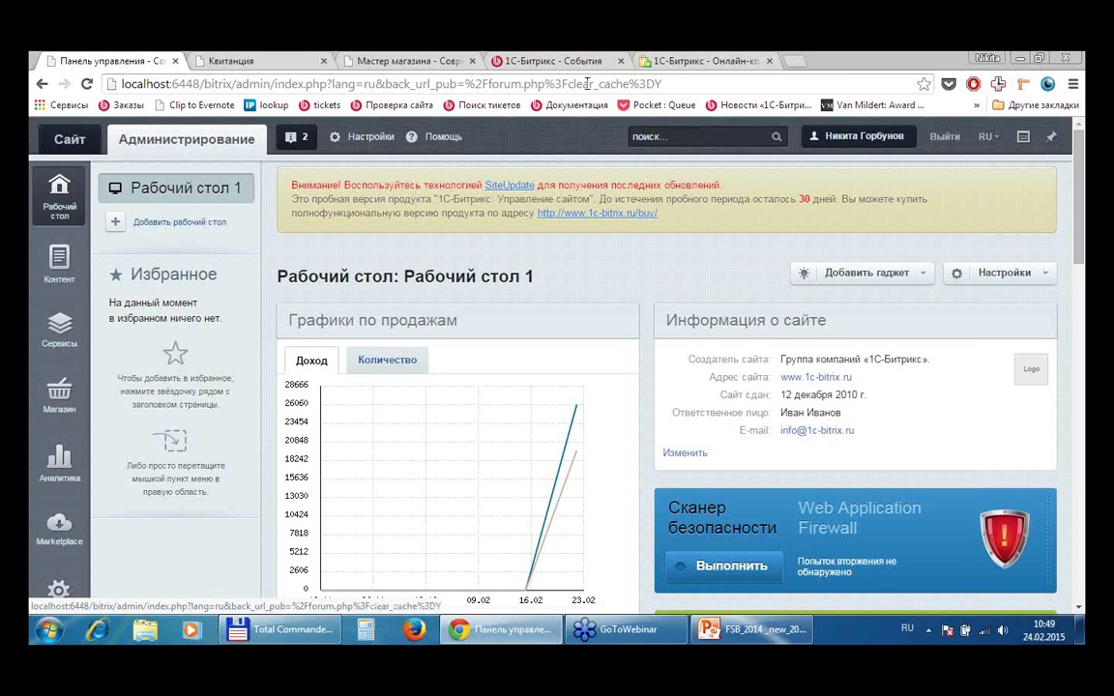
click(546, 59)
scroll(926, 383, down, 1)
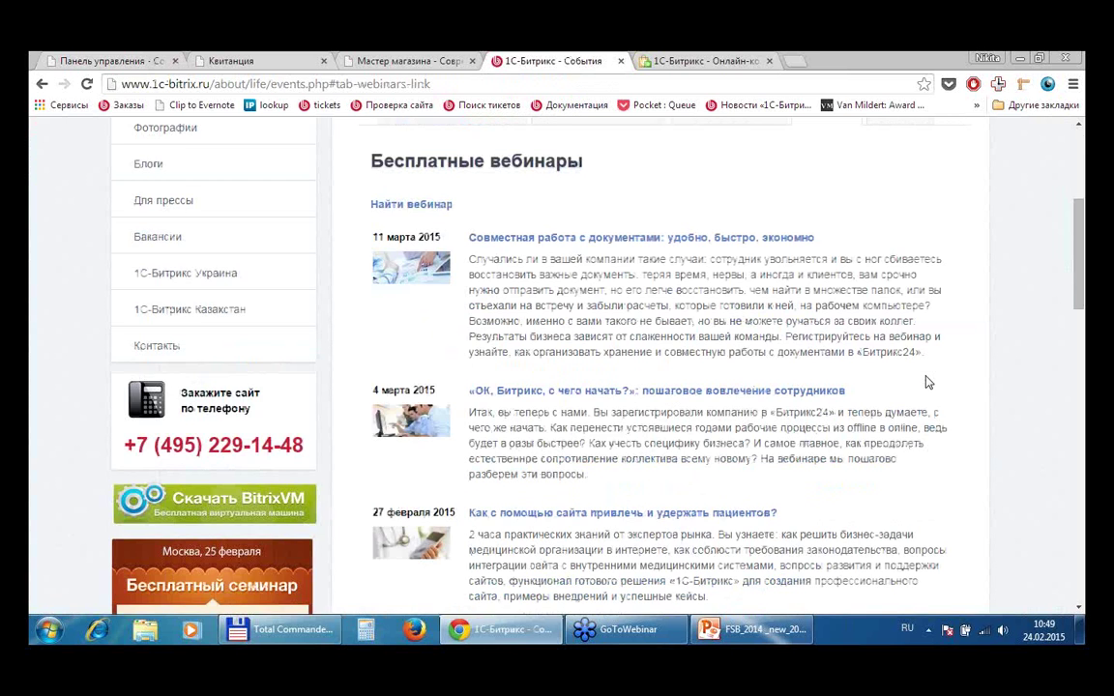
scroll(926, 383, down, 2)
click(542, 525)
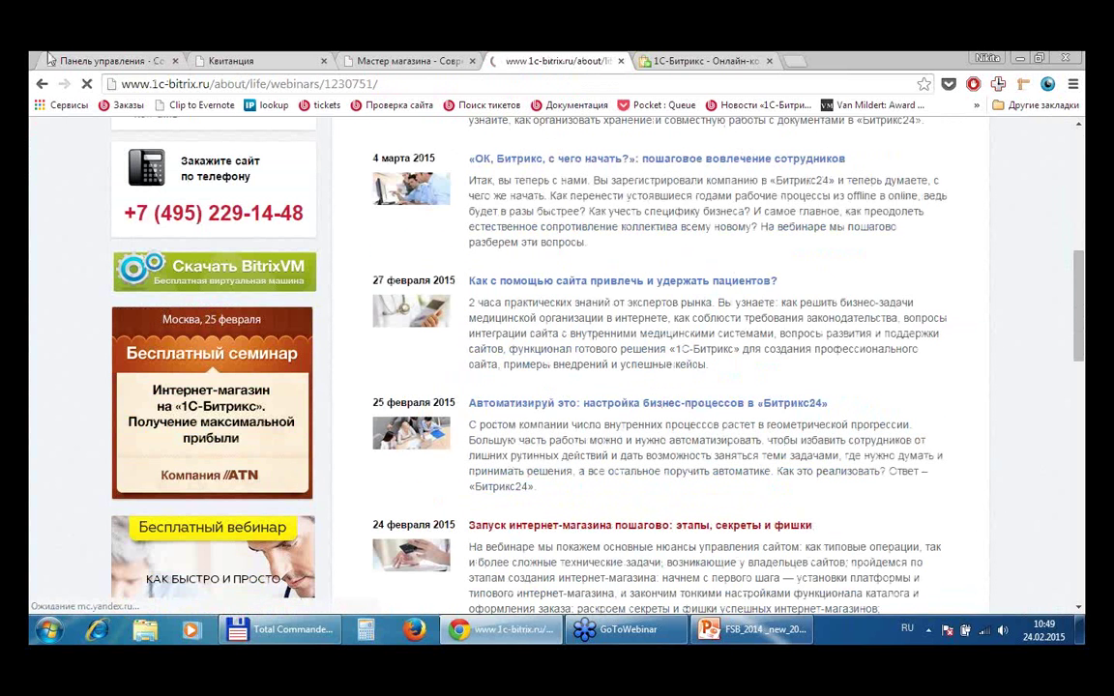
click(48, 60)
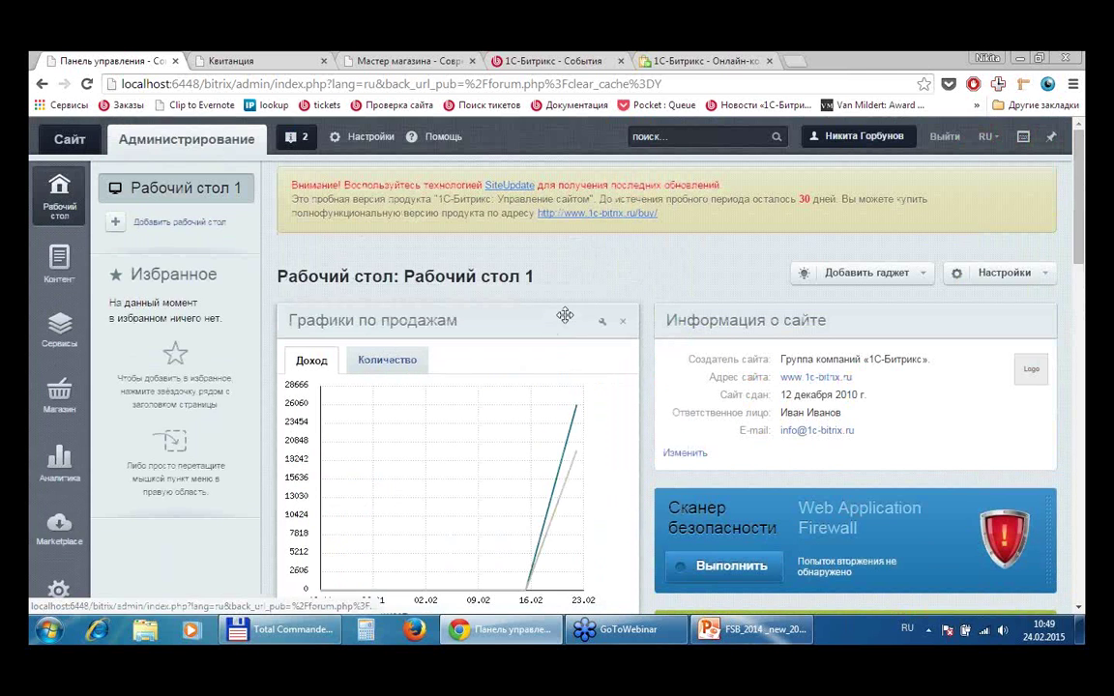
- Open the Добавить гаджет list of gadgets available for the desktop
scroll(604, 300, down, 3)
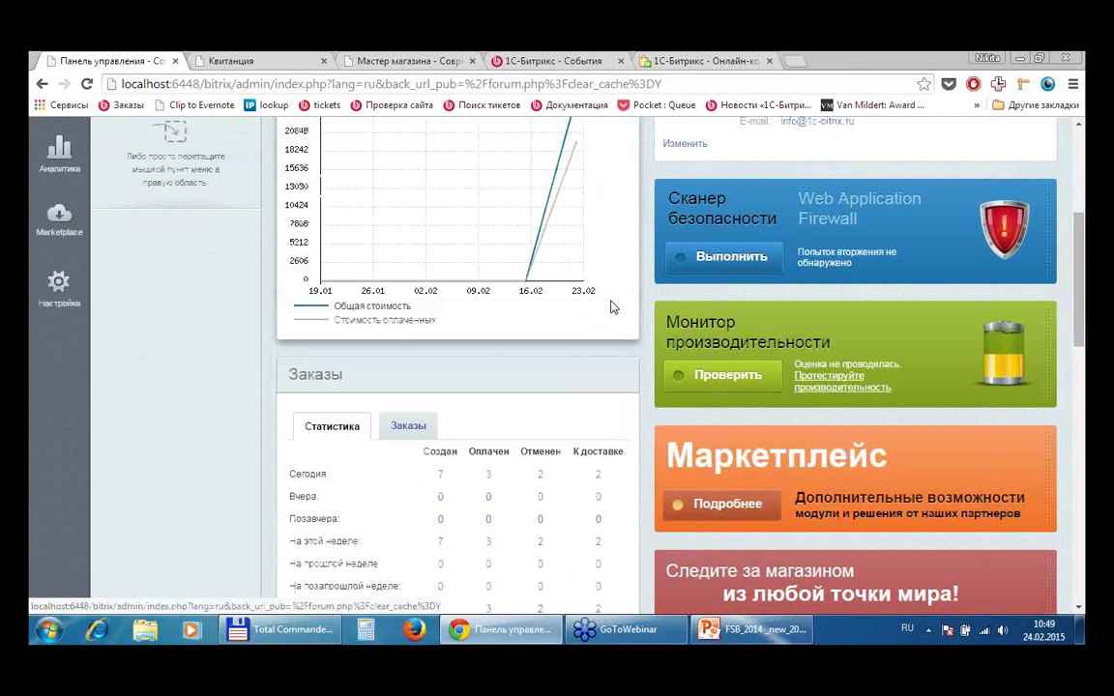
scroll(609, 329, down, 5)
scroll(604, 353, up, 8)
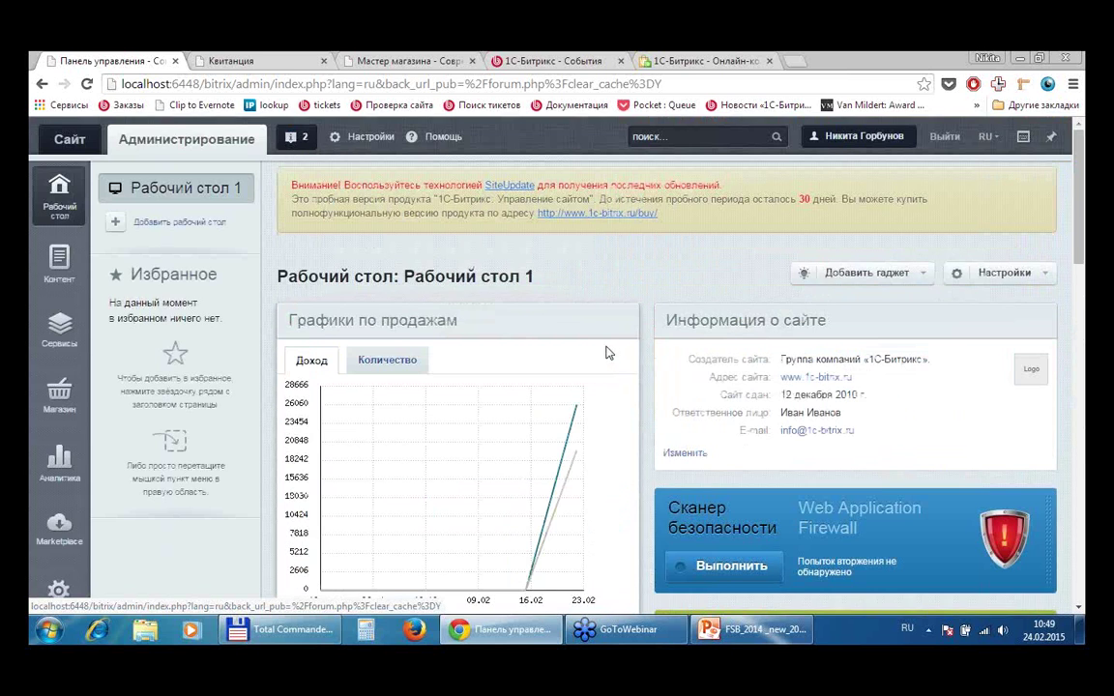
click(889, 274)
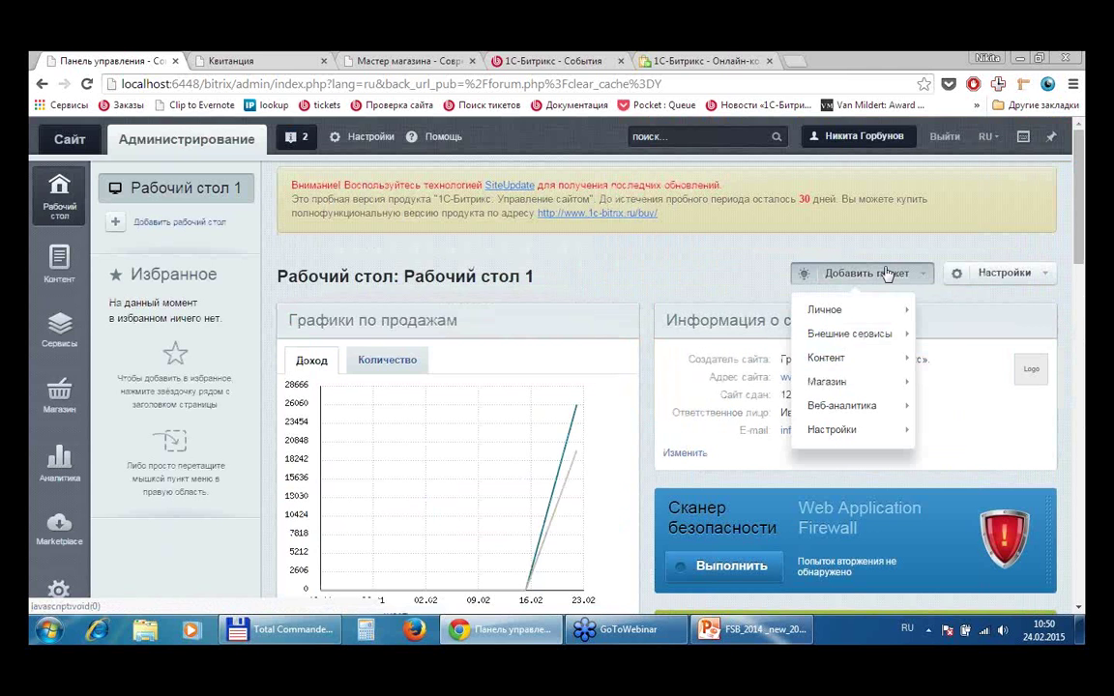
- Look through the gadget categories, then dismiss the list and return to the desktop top
scroll(560, 237, down, 3)
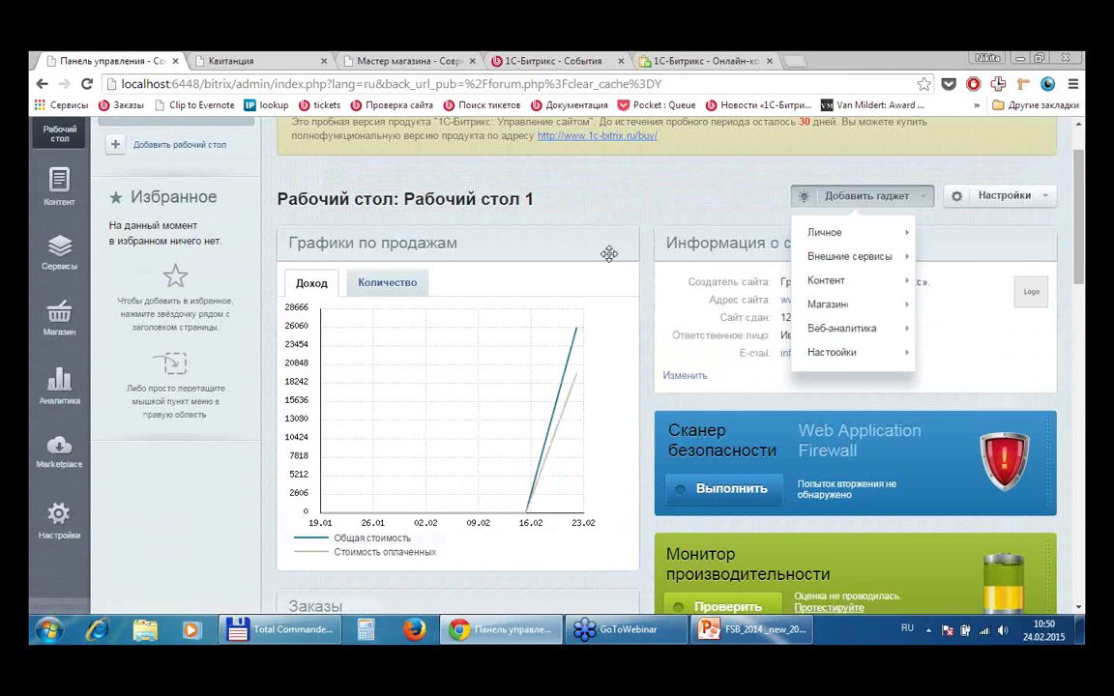
scroll(532, 299, down, 4)
scroll(596, 348, up, 4)
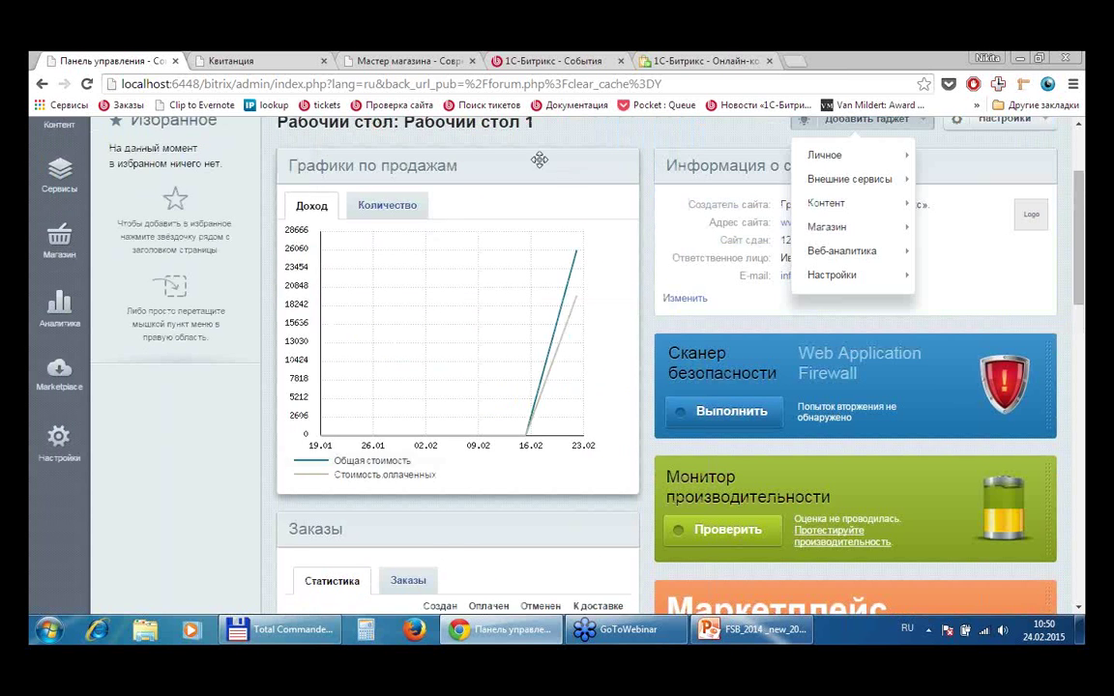
scroll(559, 353, down, 5)
scroll(425, 358, down, 5)
scroll(609, 319, up, 3)
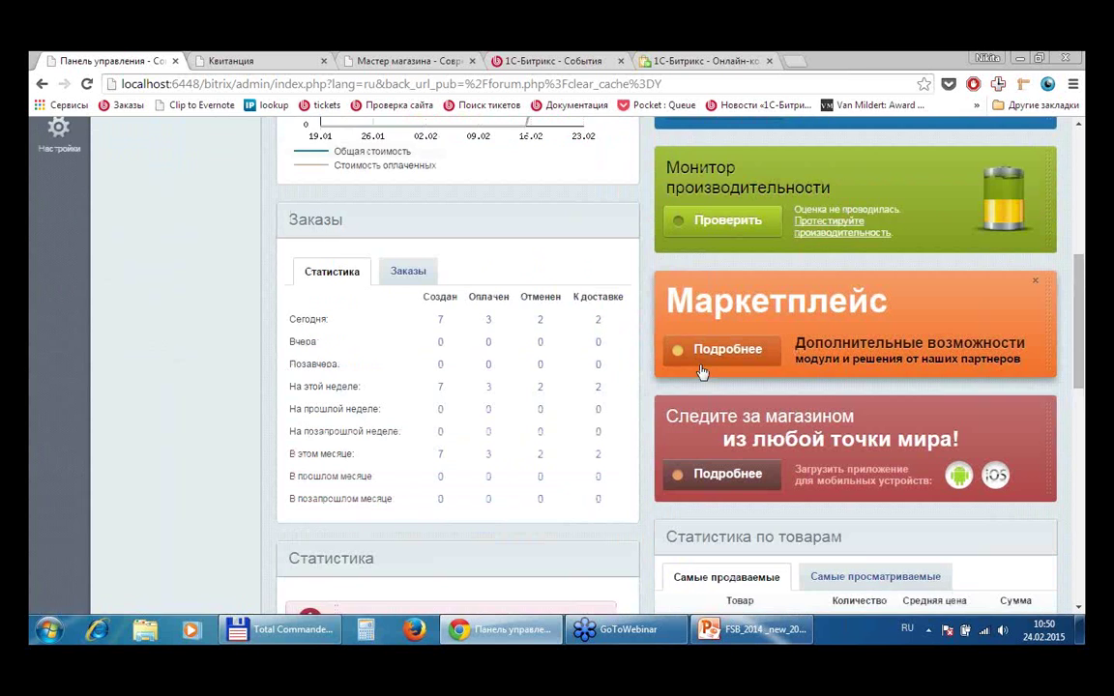
scroll(619, 338, down, 3)
scroll(644, 367, up, 3)
scroll(597, 244, up, 3)
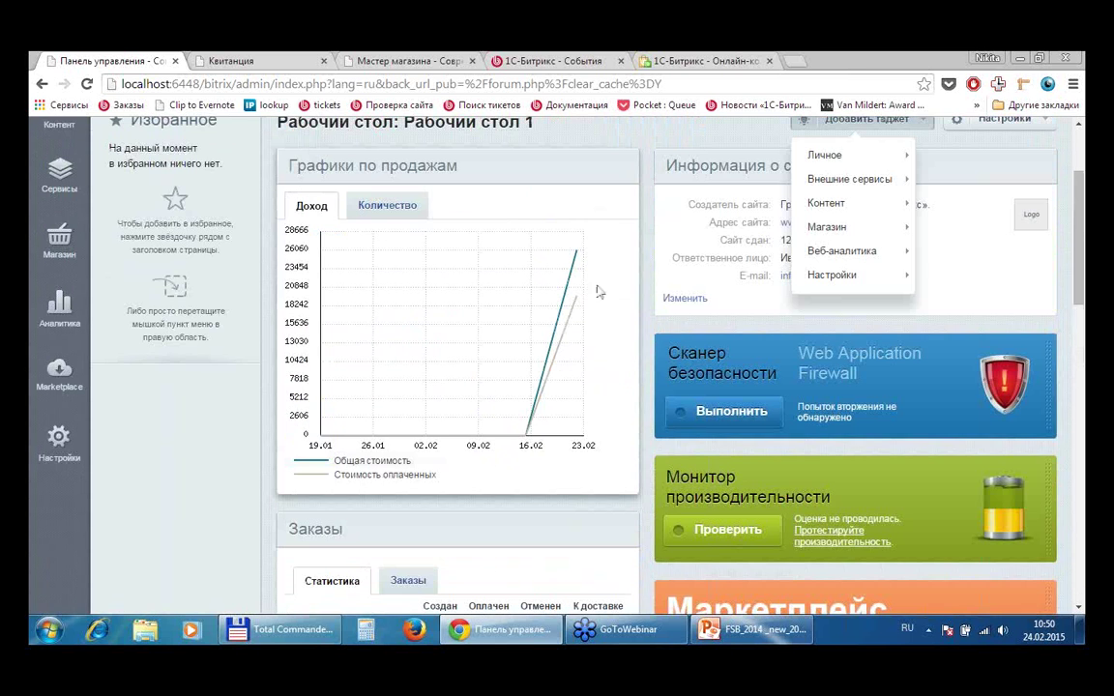
click(634, 139)
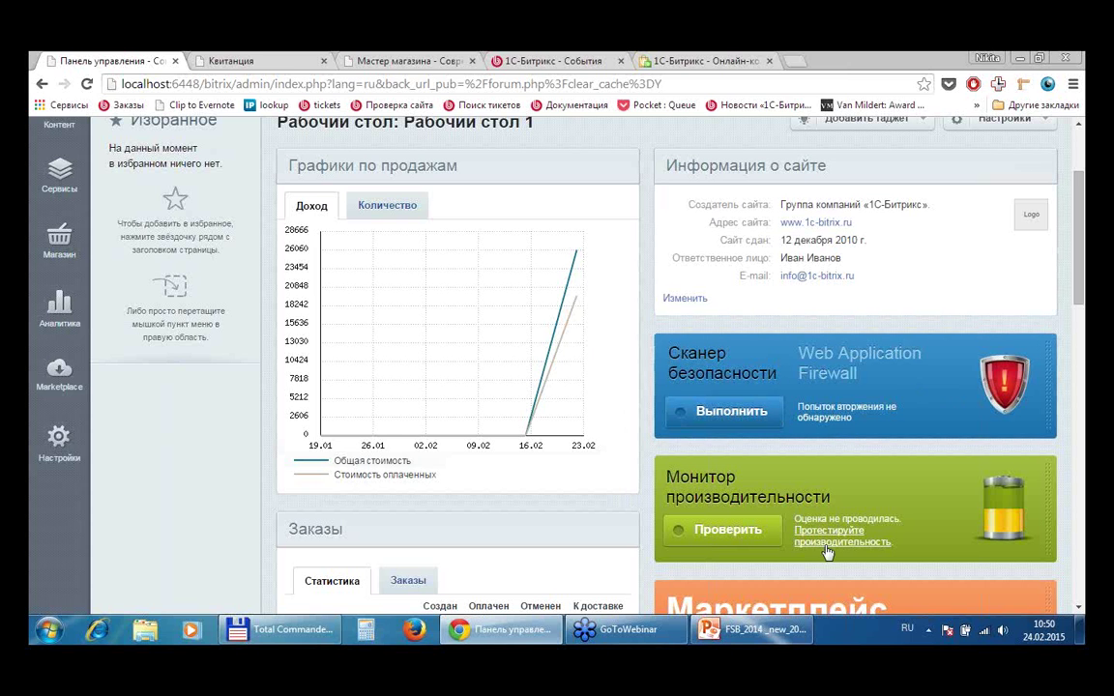
scroll(580, 454, up, 3)
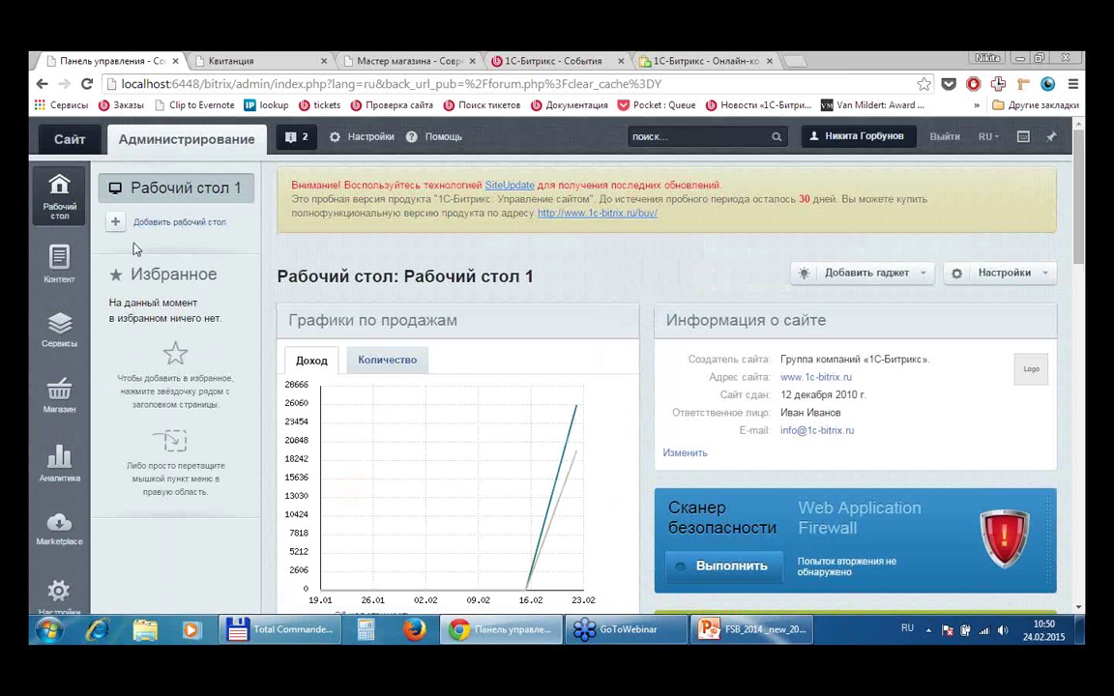
- Drag Заказы from the Магазин menu into Избранное
click(59, 398)
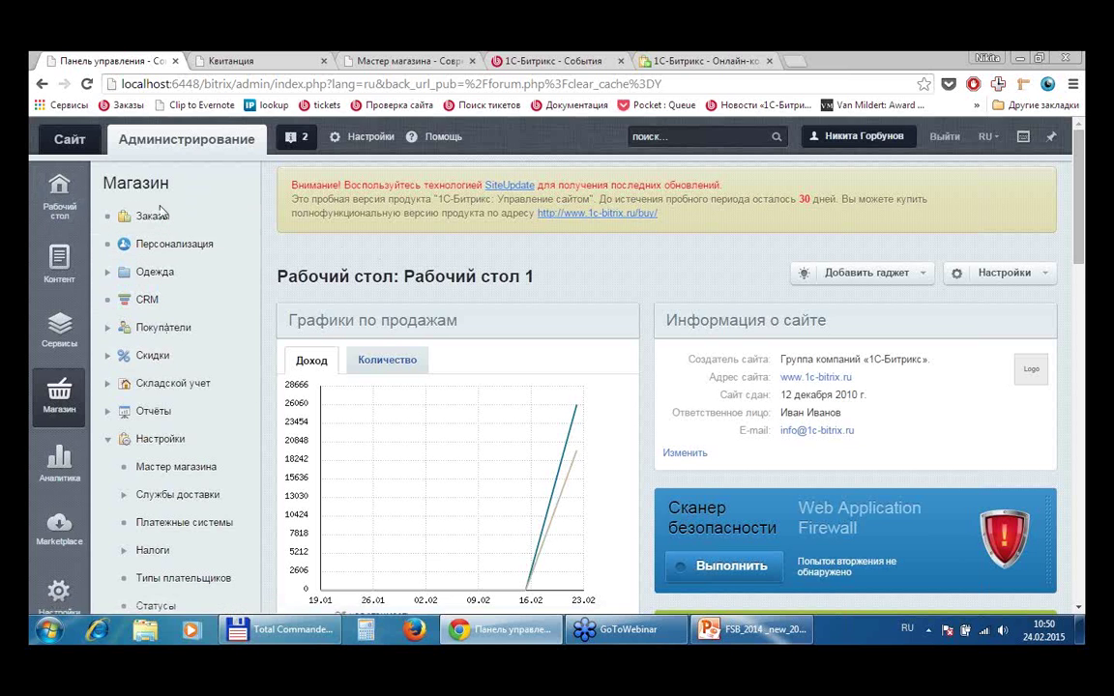
drag(150, 224, 873, 353)
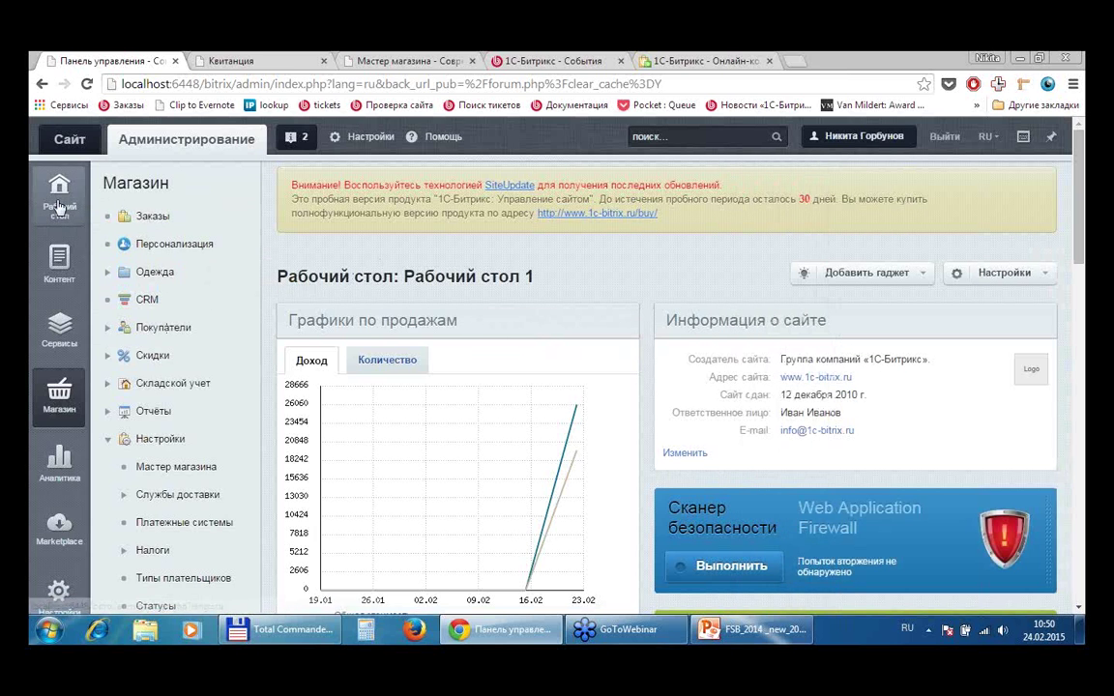
click(59, 207)
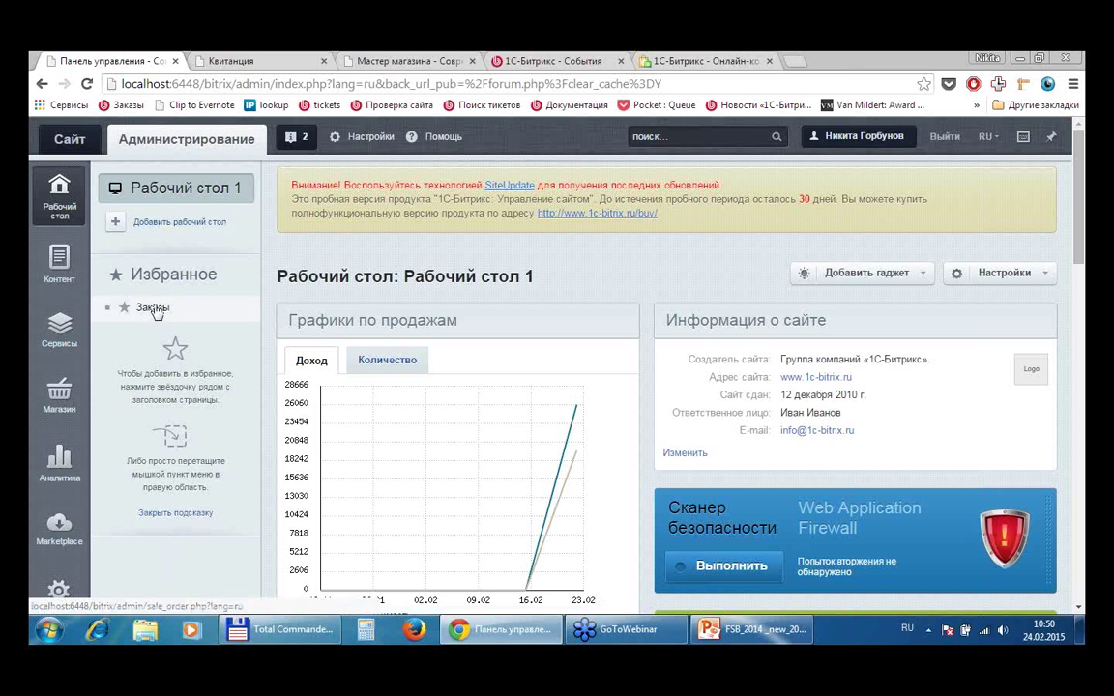
- Add Наценки to the favourites as well and open its Типы наценок page
click(59, 404)
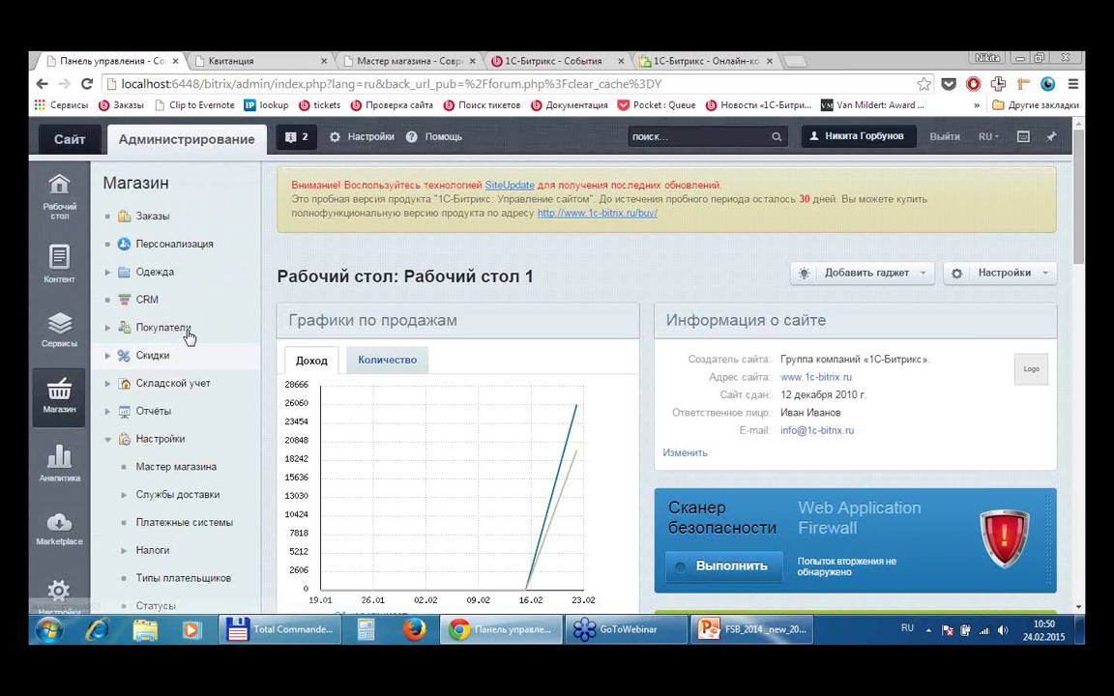
scroll(187, 327, down, 3)
scroll(201, 290, down, 1)
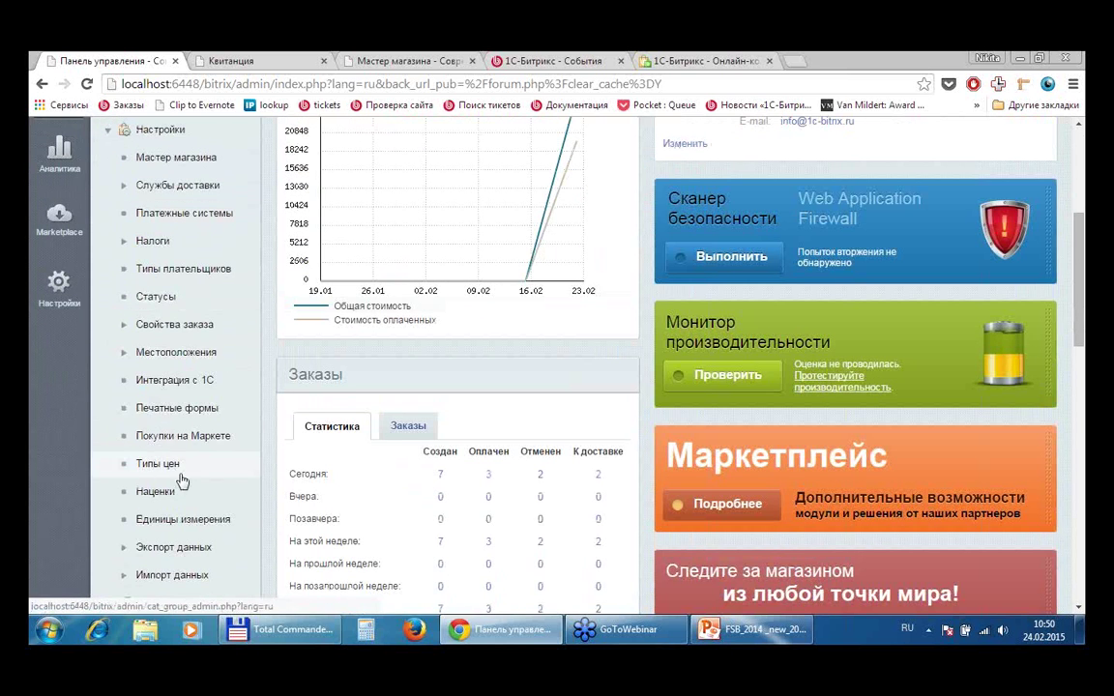
scroll(219, 358, down, 2)
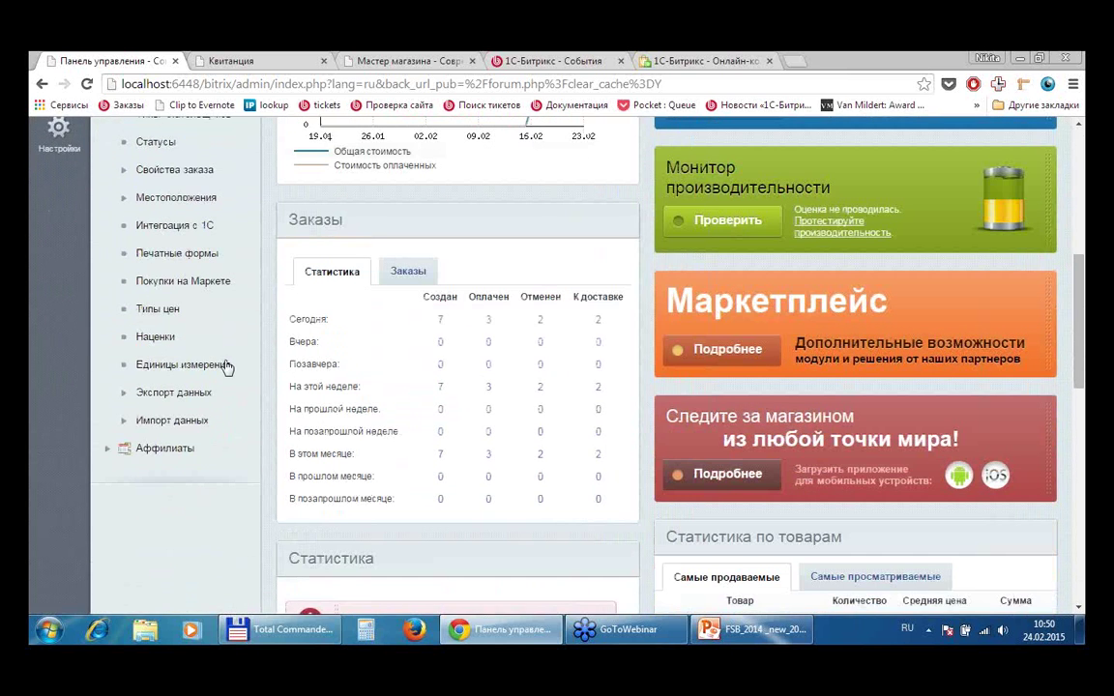
scroll(220, 366, up, 2)
scroll(220, 366, down, 1)
drag(208, 416, 966, 358)
scroll(357, 404, up, 4)
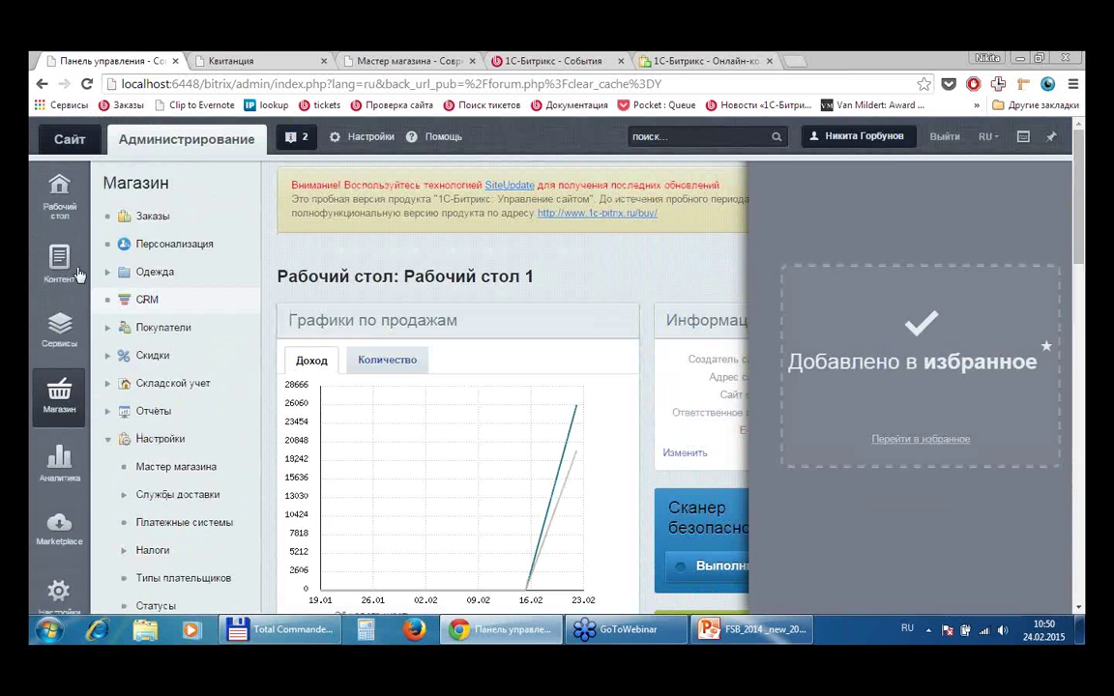
click(81, 198)
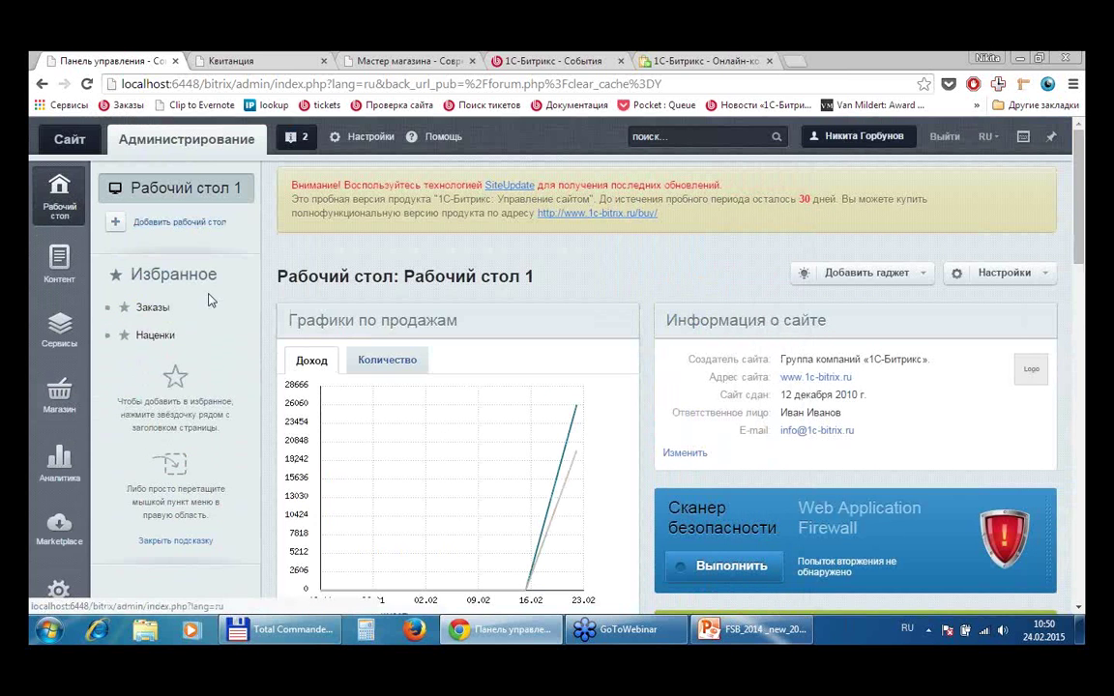
click(156, 337)
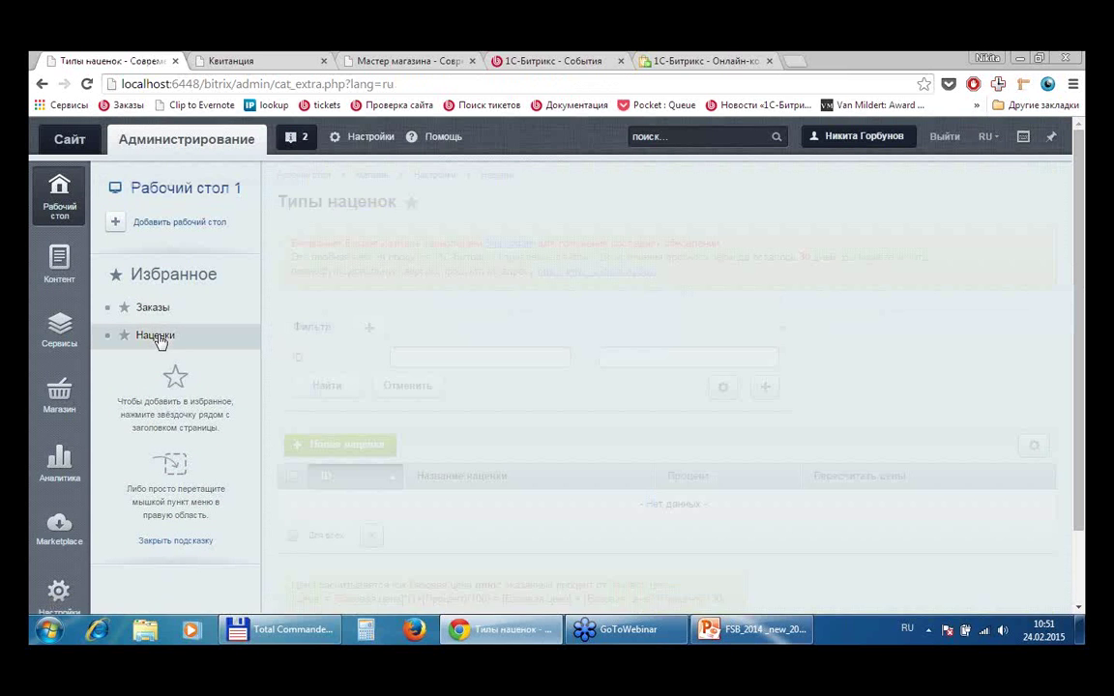
- Browse the Контент tree, expanding the Новости and Инфоблоки branches
click(53, 261)
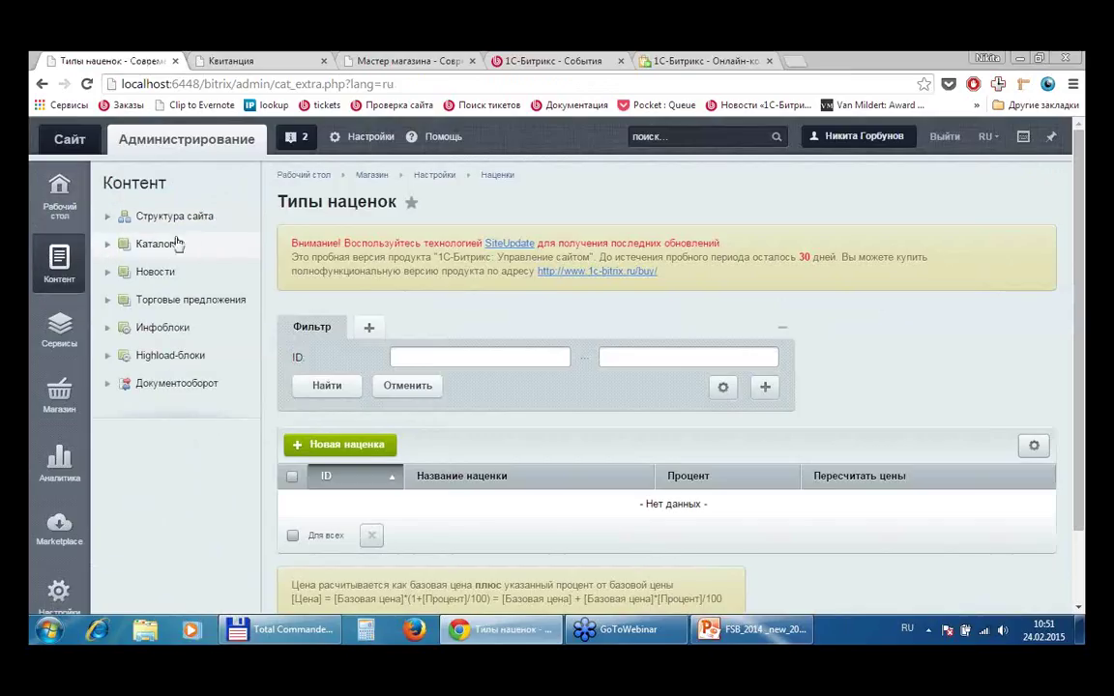
click(108, 272)
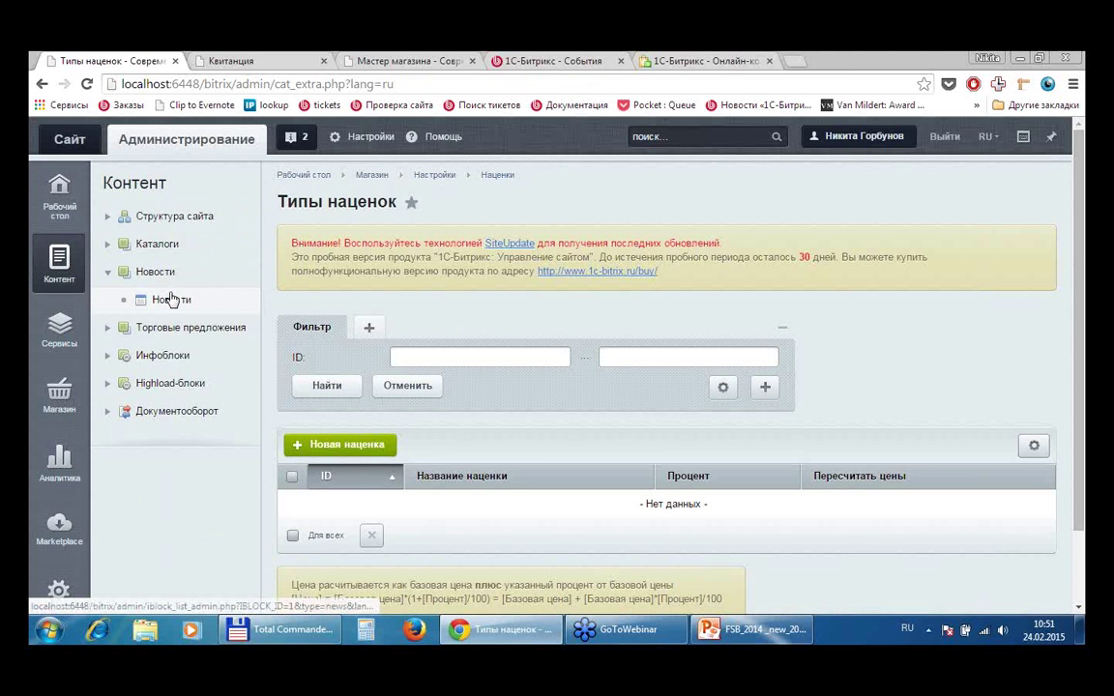
click(107, 356)
click(107, 356)
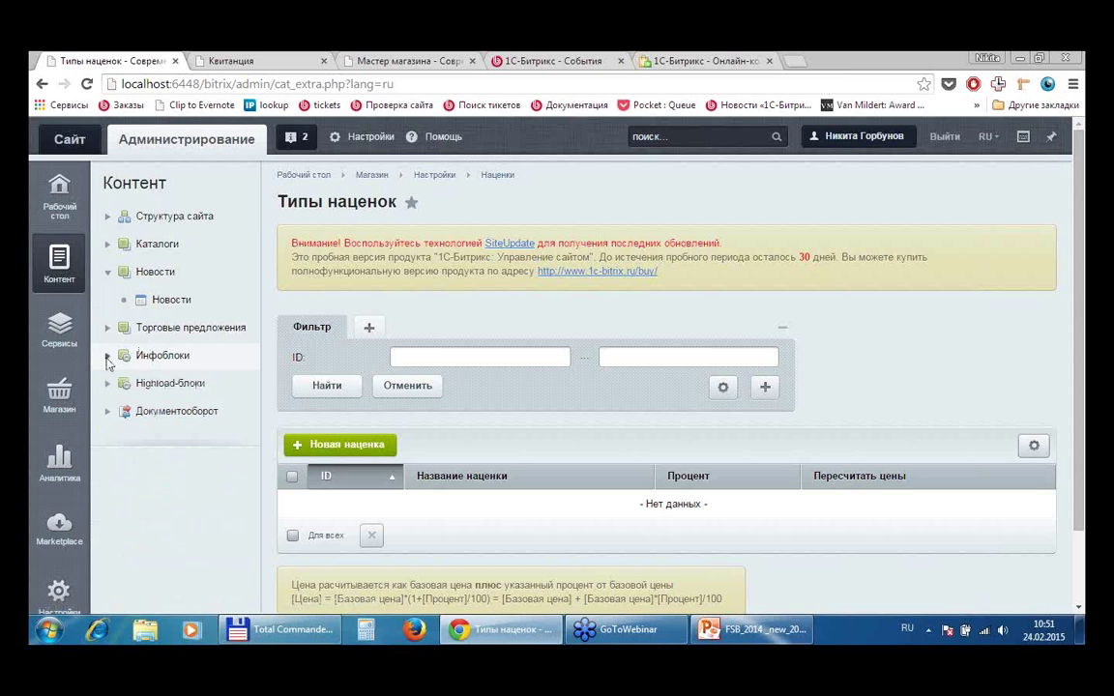
- Under Сервисы > Контекстная реклама, open the Яндекс.Директ campaign management page
click(59, 329)
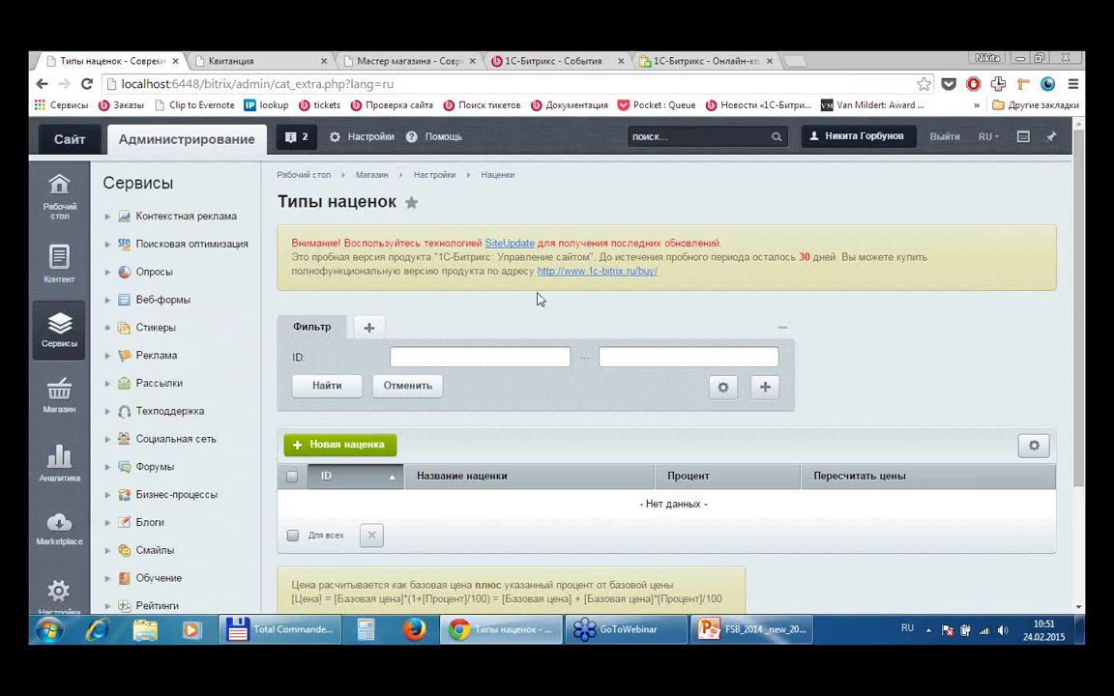
click(107, 217)
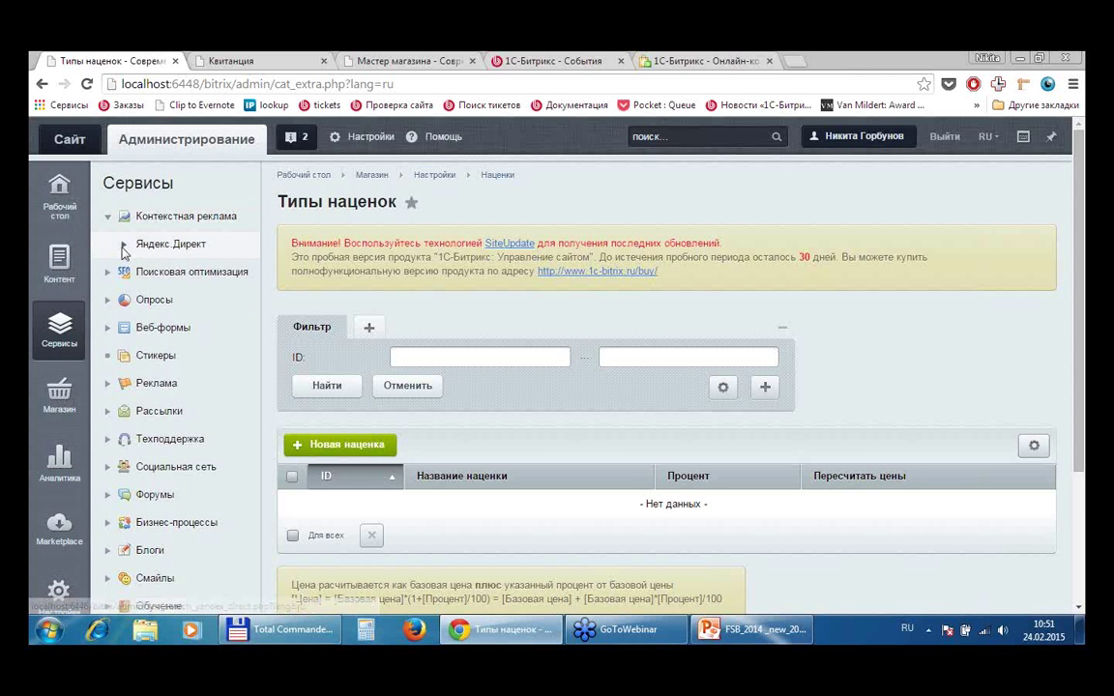
click(124, 246)
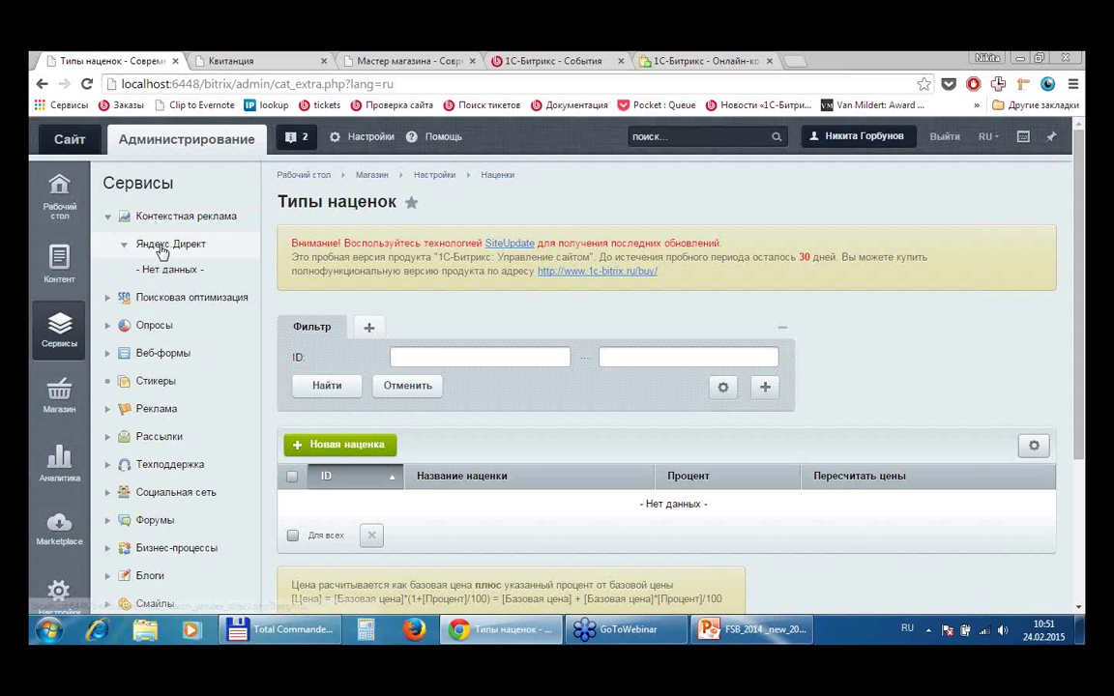
click(163, 247)
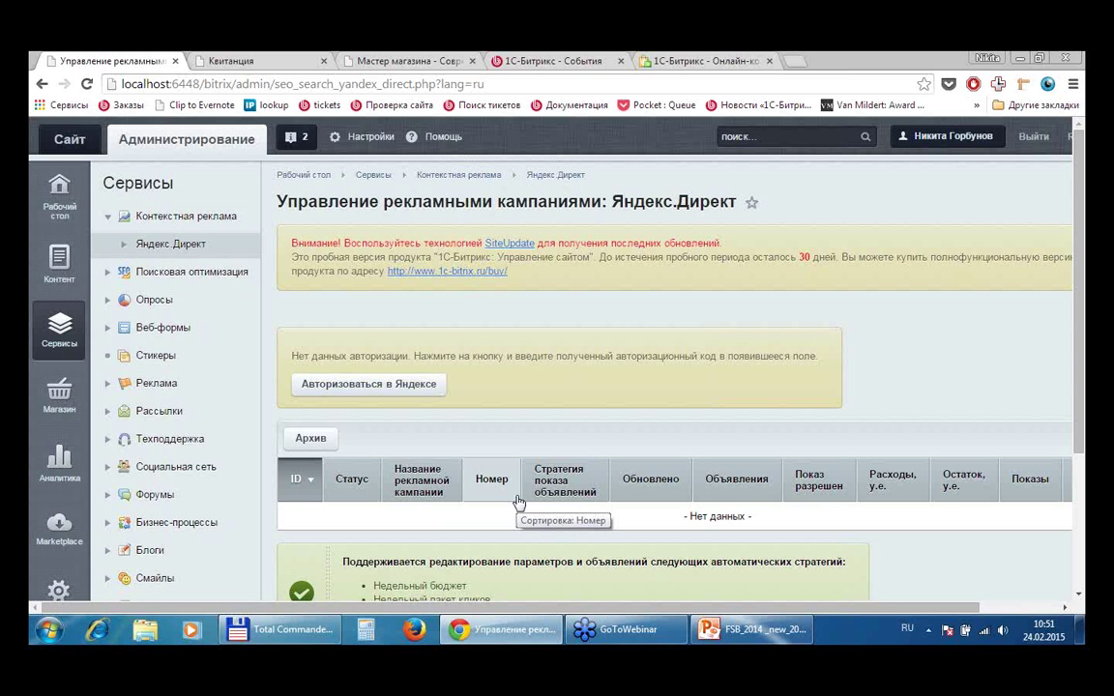
- Collapse Контекстная реклама and browse the Поисковая оптимизация branch
click(108, 218)
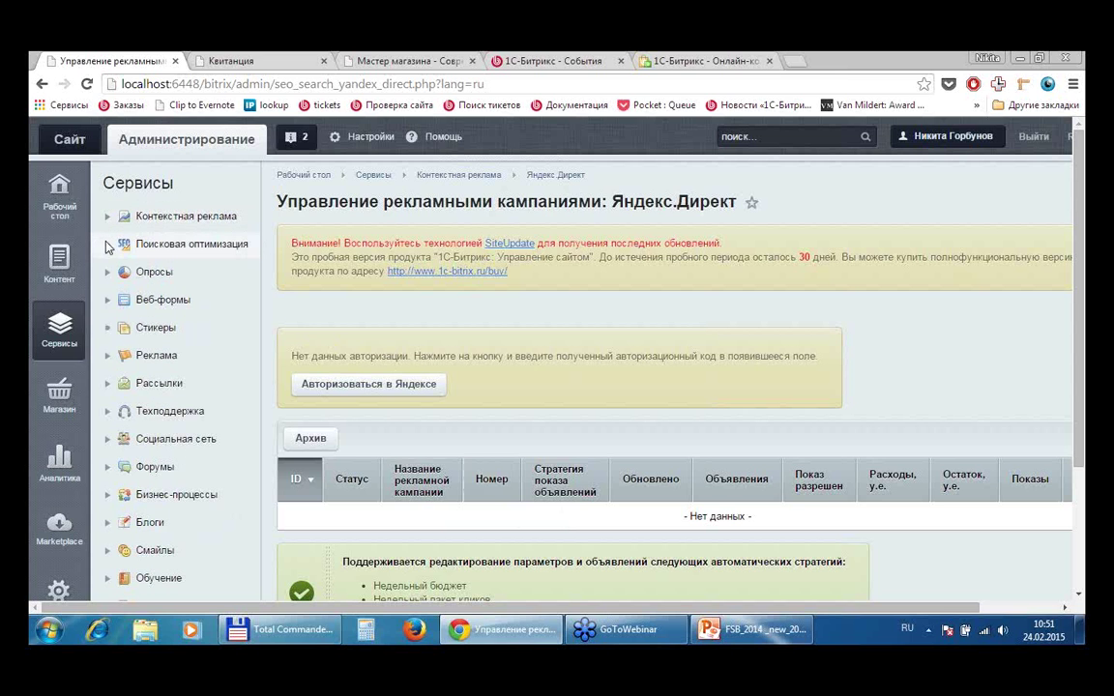
click(108, 247)
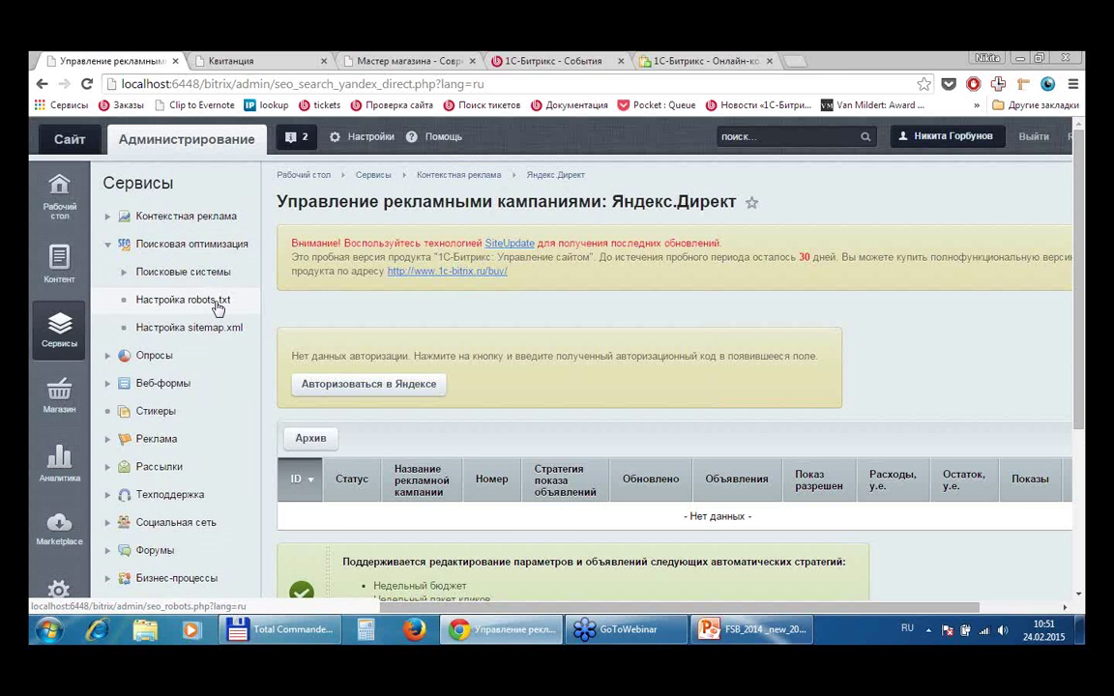
click(123, 272)
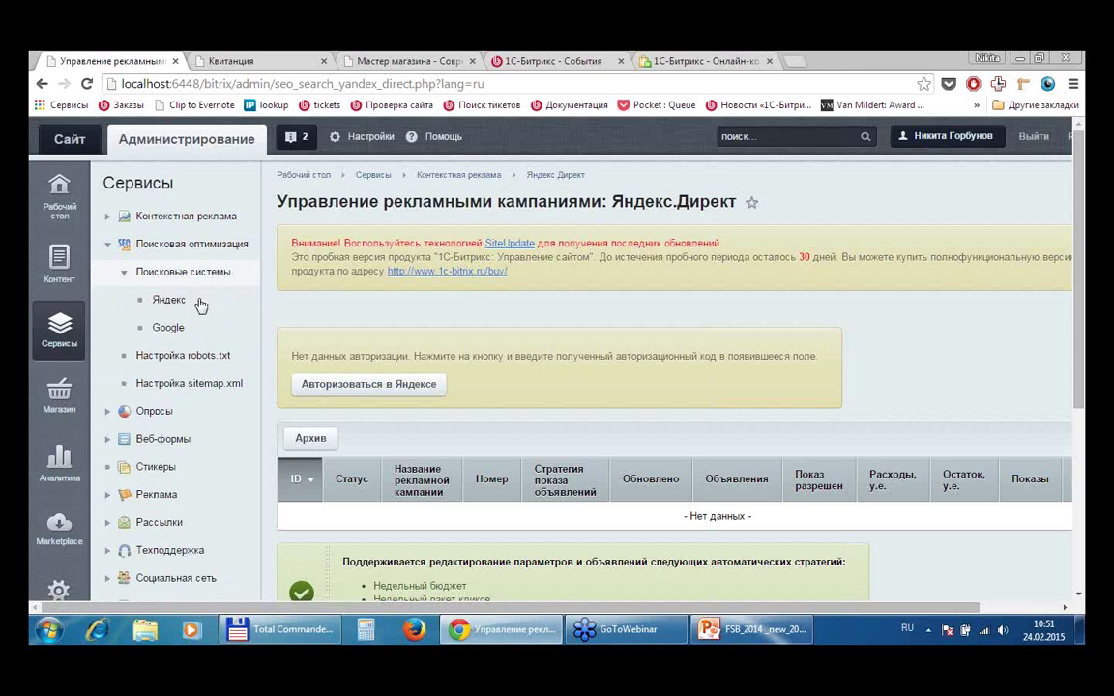
click(124, 275)
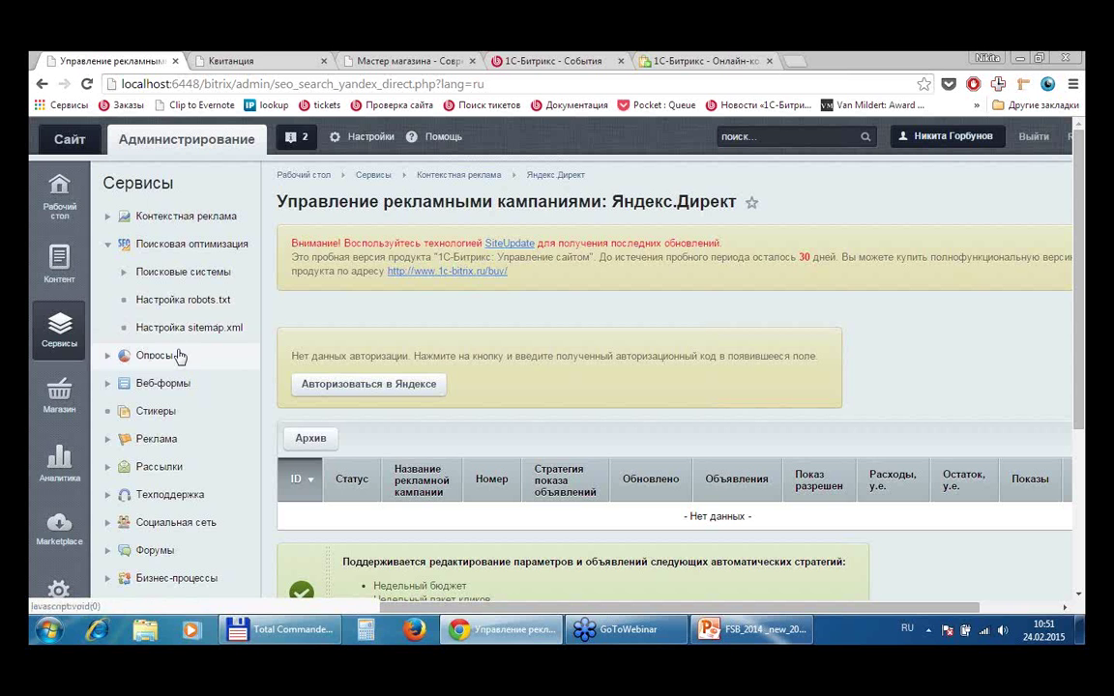
- Expand Мобильное приложение and open Конструктор мобильных приложений
scroll(204, 345, down, 1)
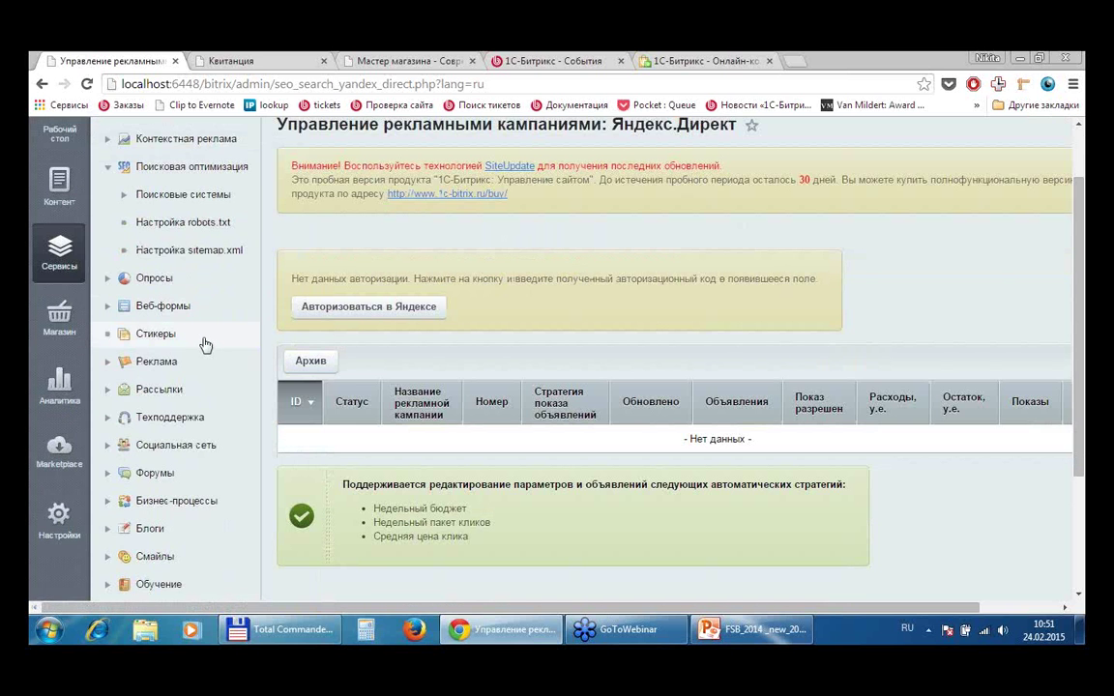
scroll(200, 281, down, 1)
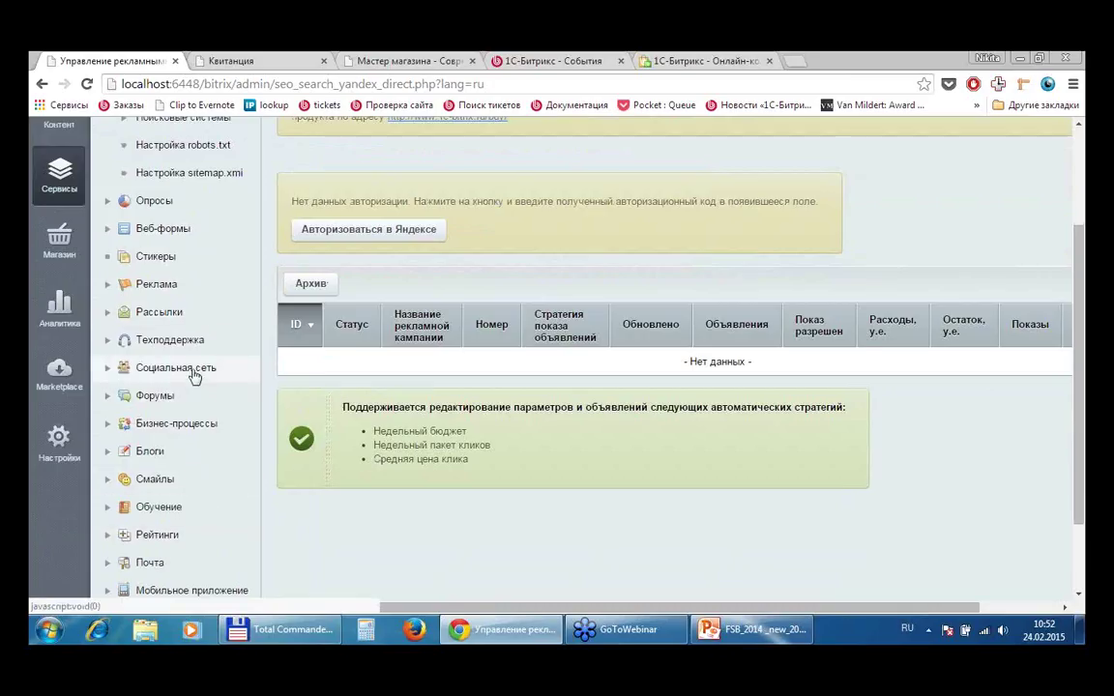
scroll(193, 373, down, 1)
click(108, 490)
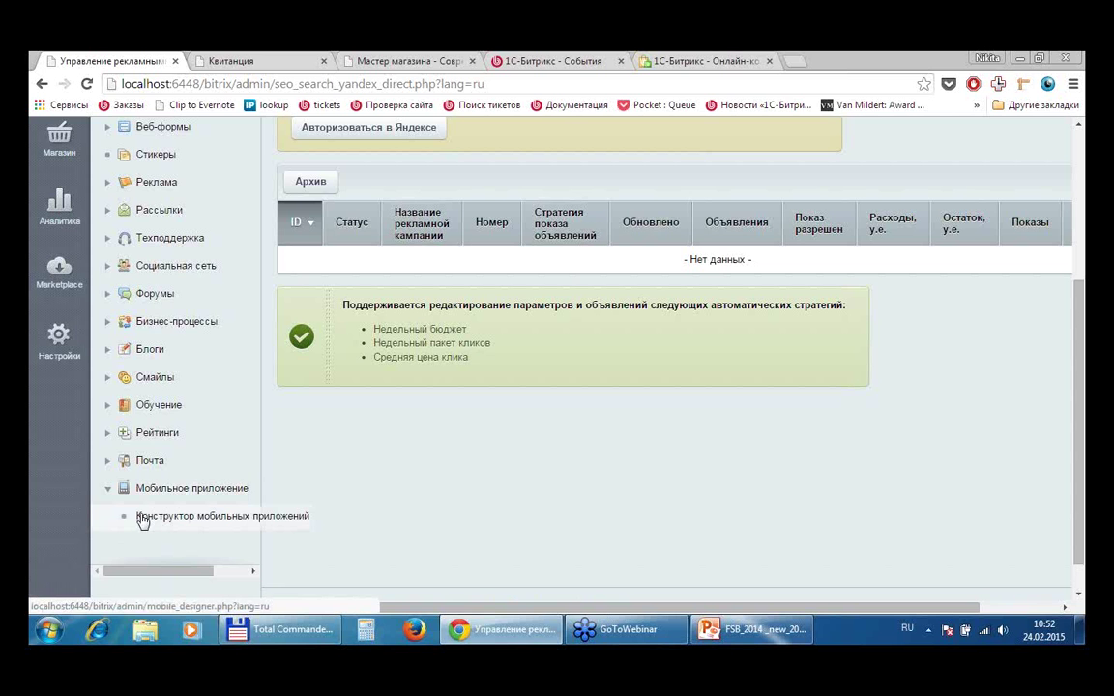
click(142, 518)
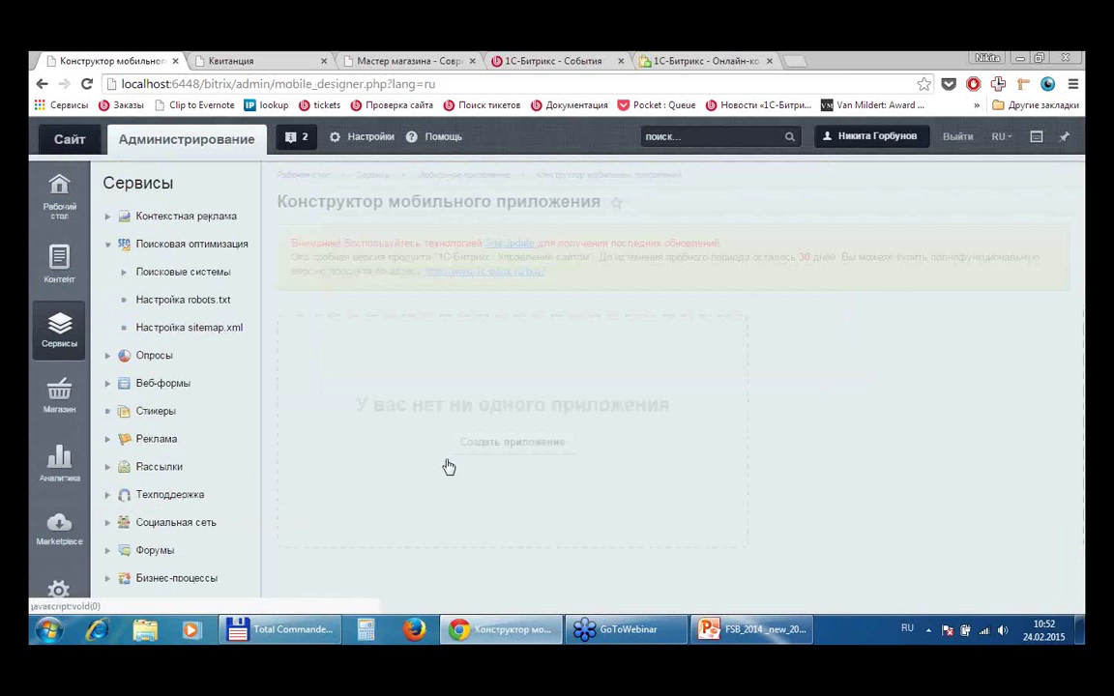
- Look through the Аналитика and Настройки menus, then open the Marketplace section
scroll(891, 417, down, 2)
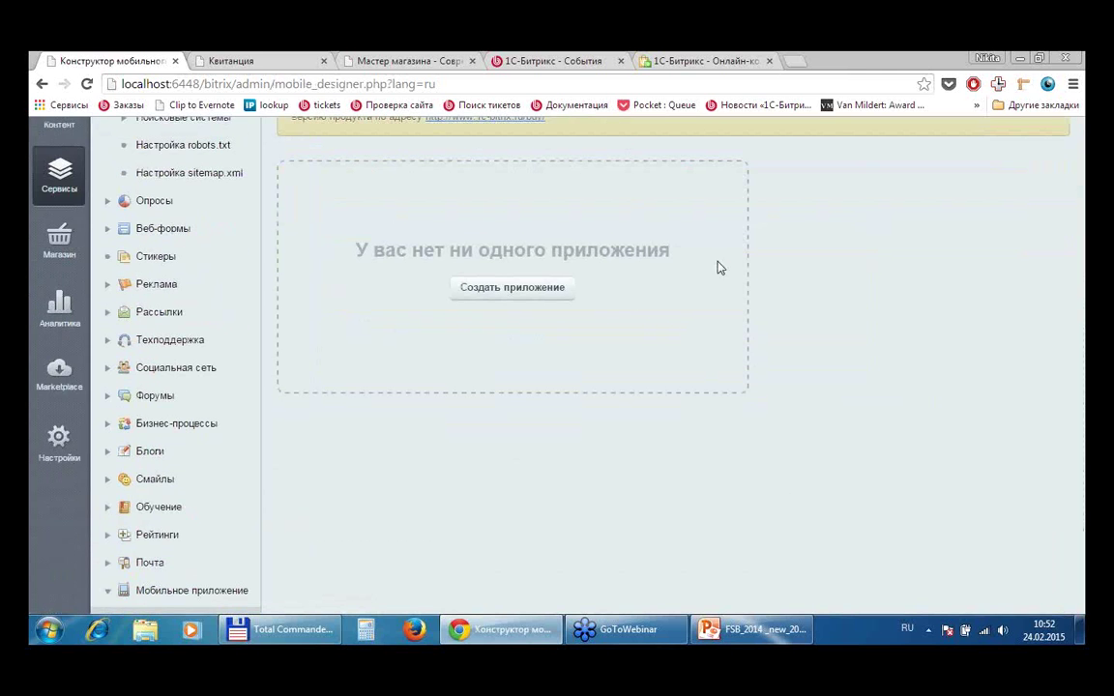
scroll(215, 284, up, 2)
click(59, 462)
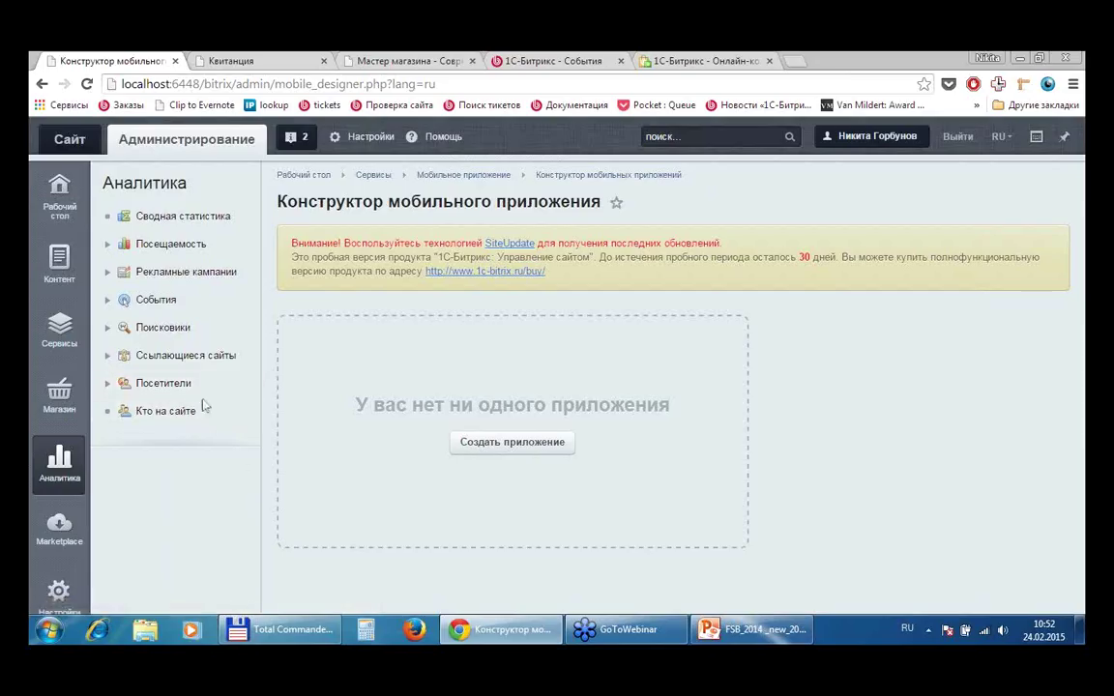
scroll(211, 423, down, 1)
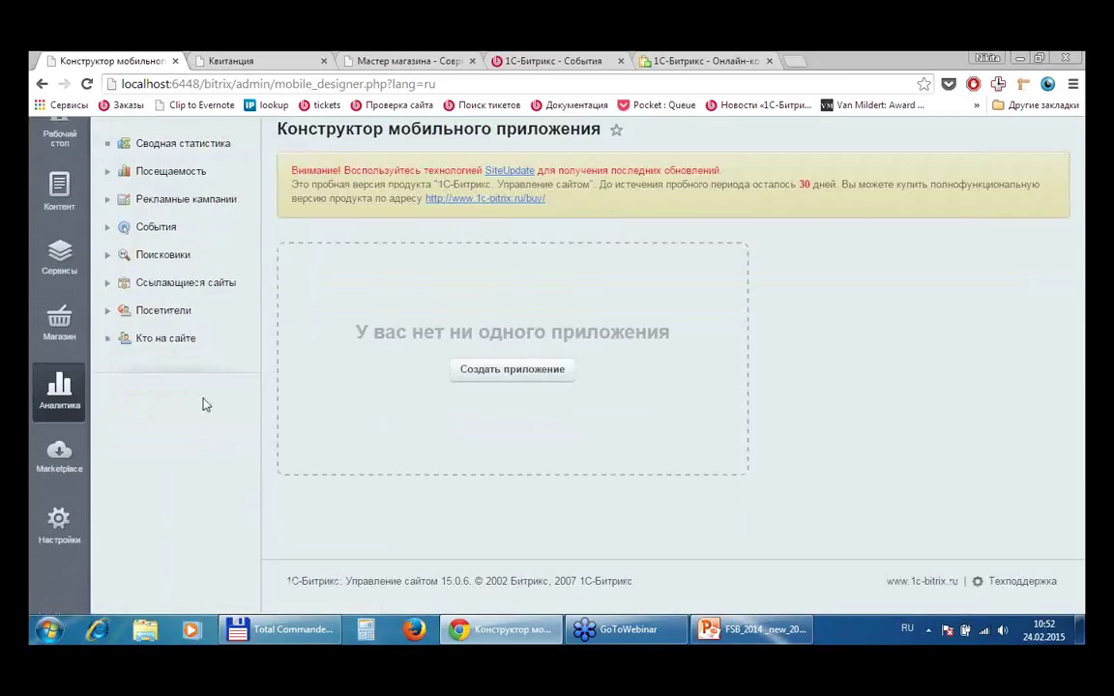
click(56, 525)
scroll(313, 300, up, 1)
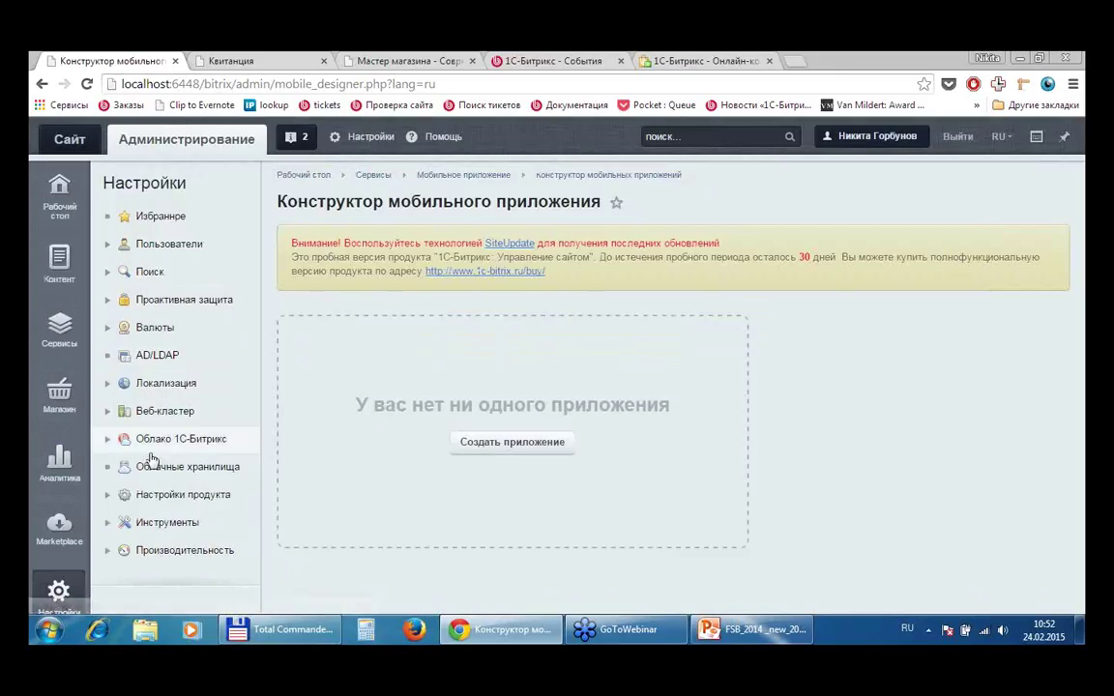
scroll(145, 440, down, 1)
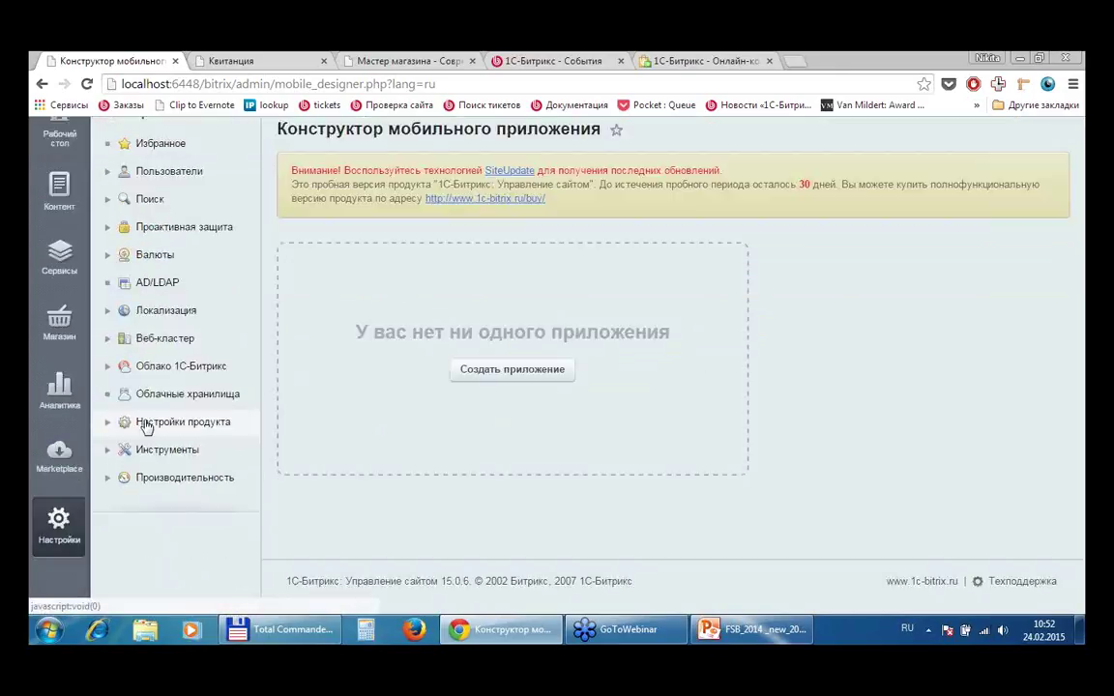
click(56, 458)
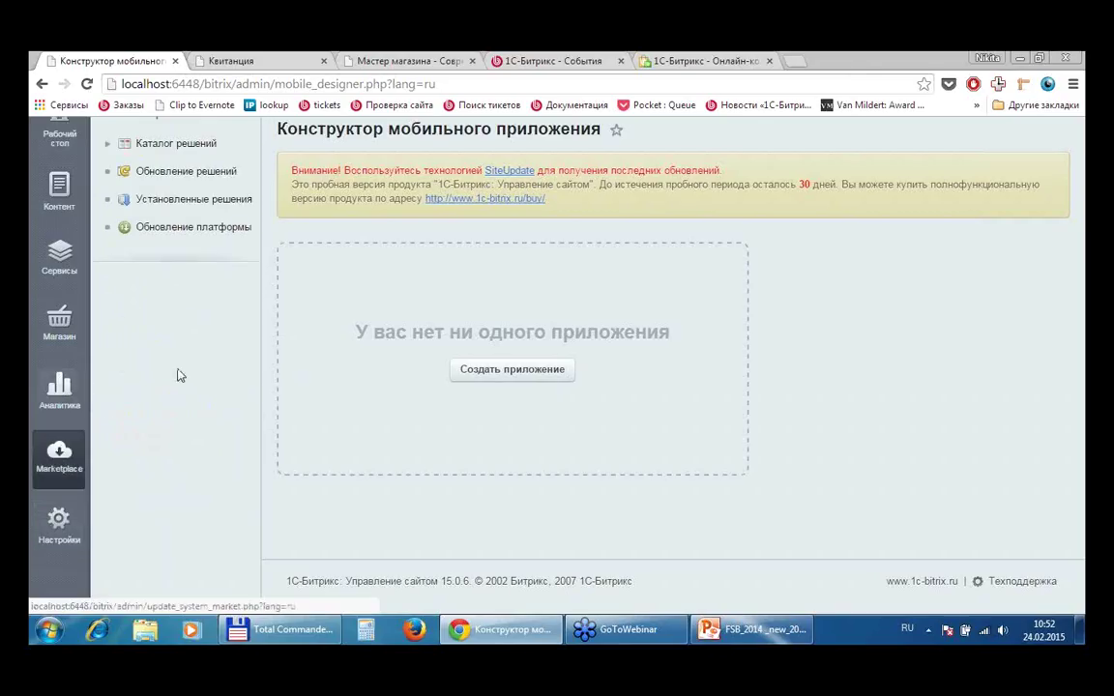
scroll(198, 385, up, 1)
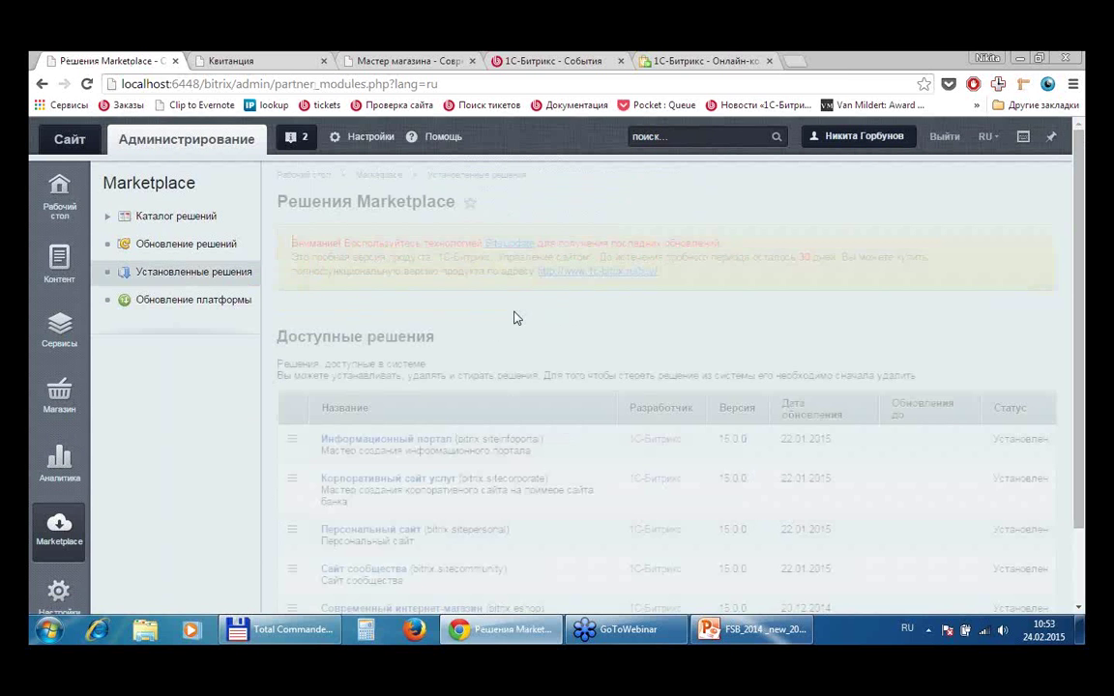
- Open the Магазин section's Заказы orders list with its filter form
scroll(514, 316, down, 1)
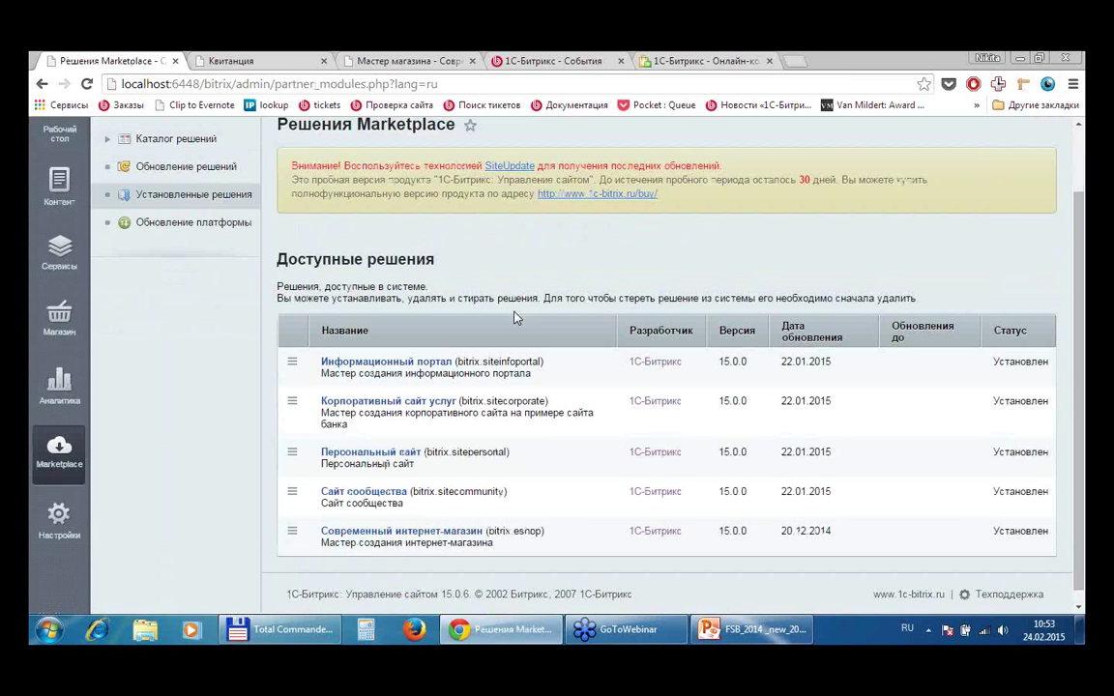
click(59, 314)
scroll(464, 338, up, 1)
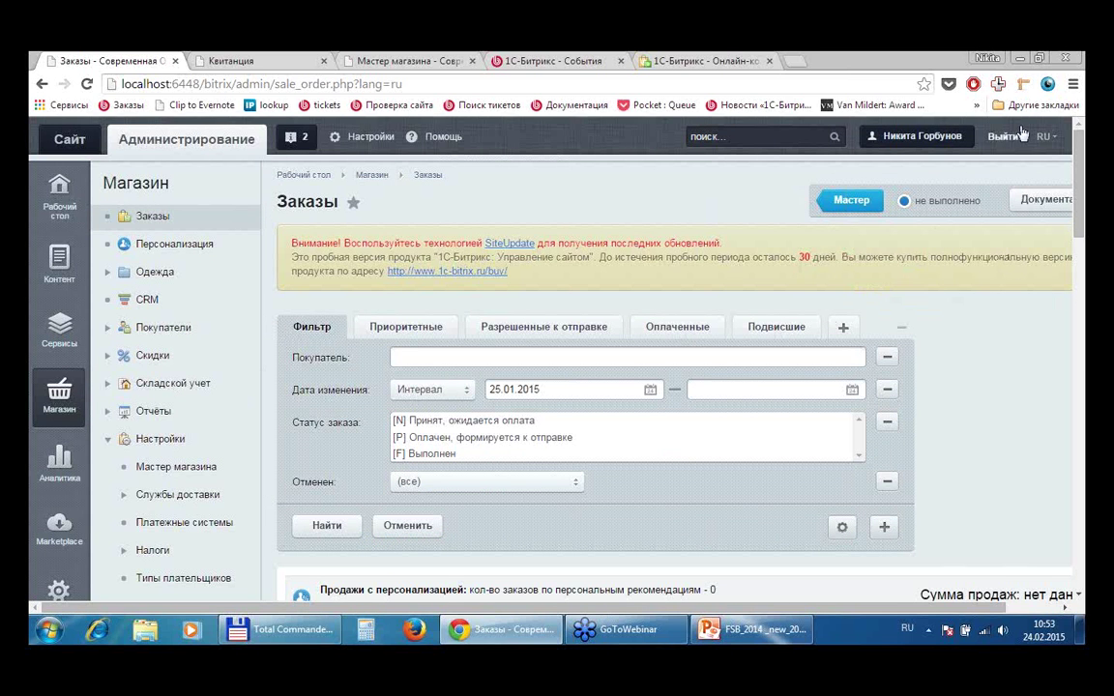
- Scroll the orders page and open the filter's list of extra fields
scroll(986, 261, down, 2)
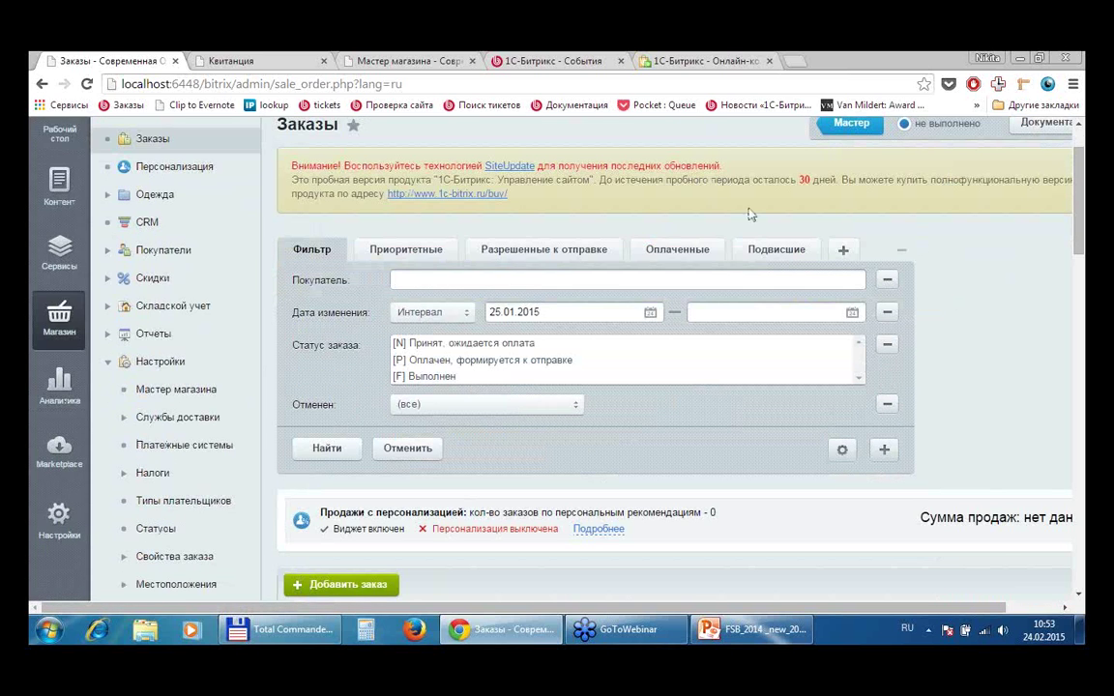
scroll(934, 268, down, 3)
scroll(935, 268, down, 3)
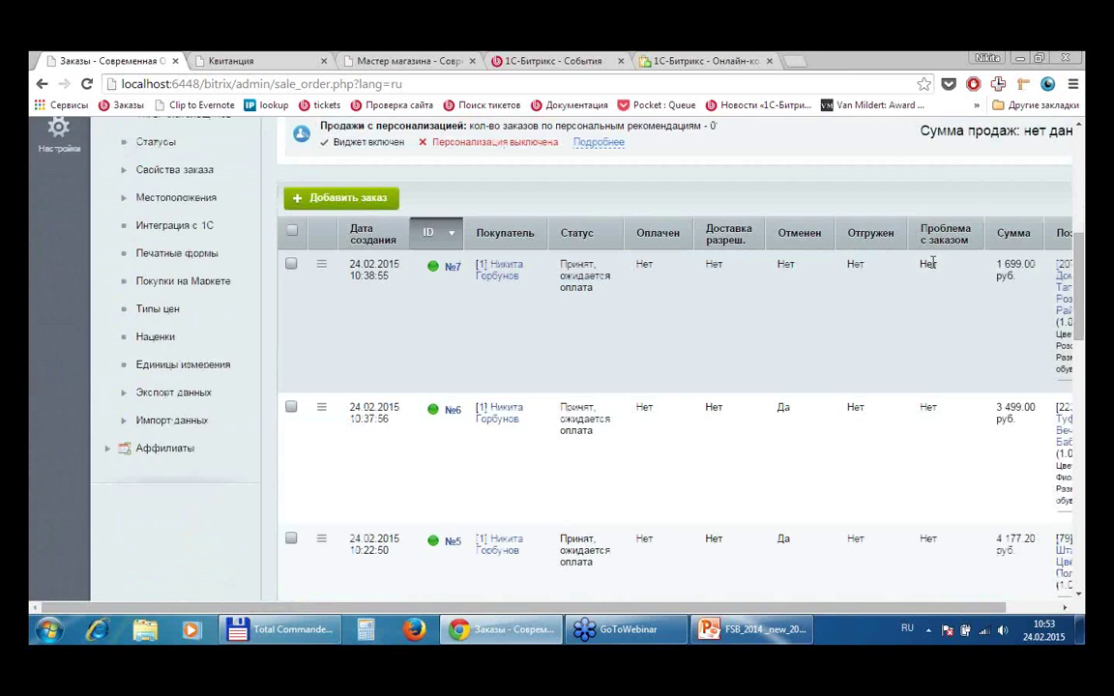
scroll(935, 268, up, 4)
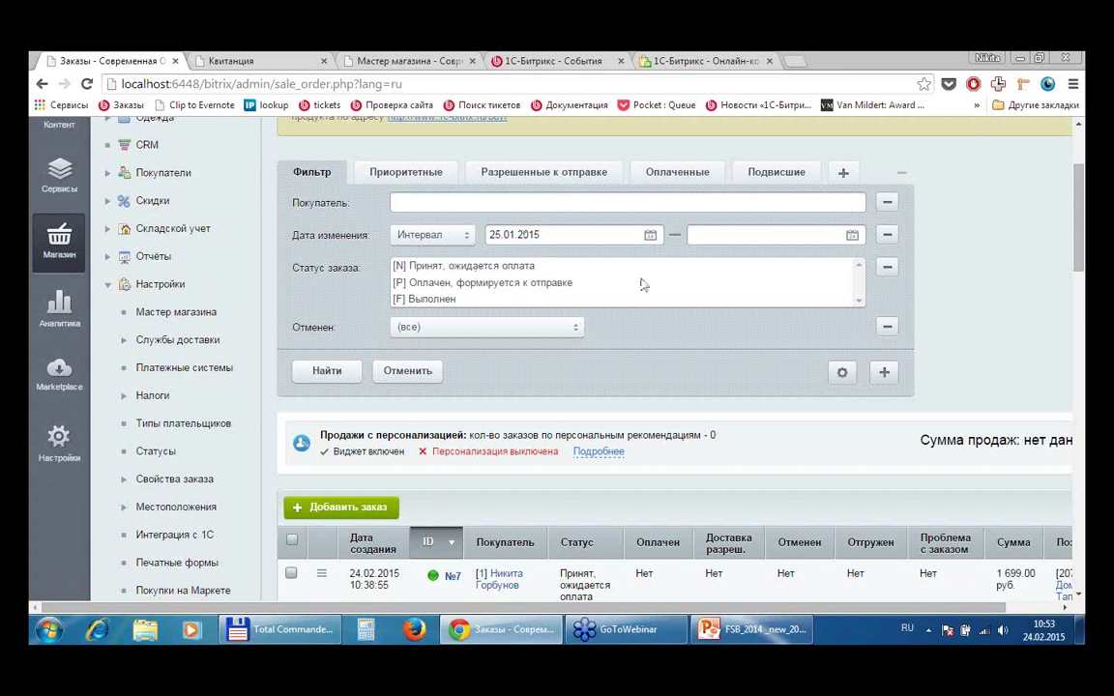
scroll(882, 225, down, 2)
scroll(882, 224, down, 3)
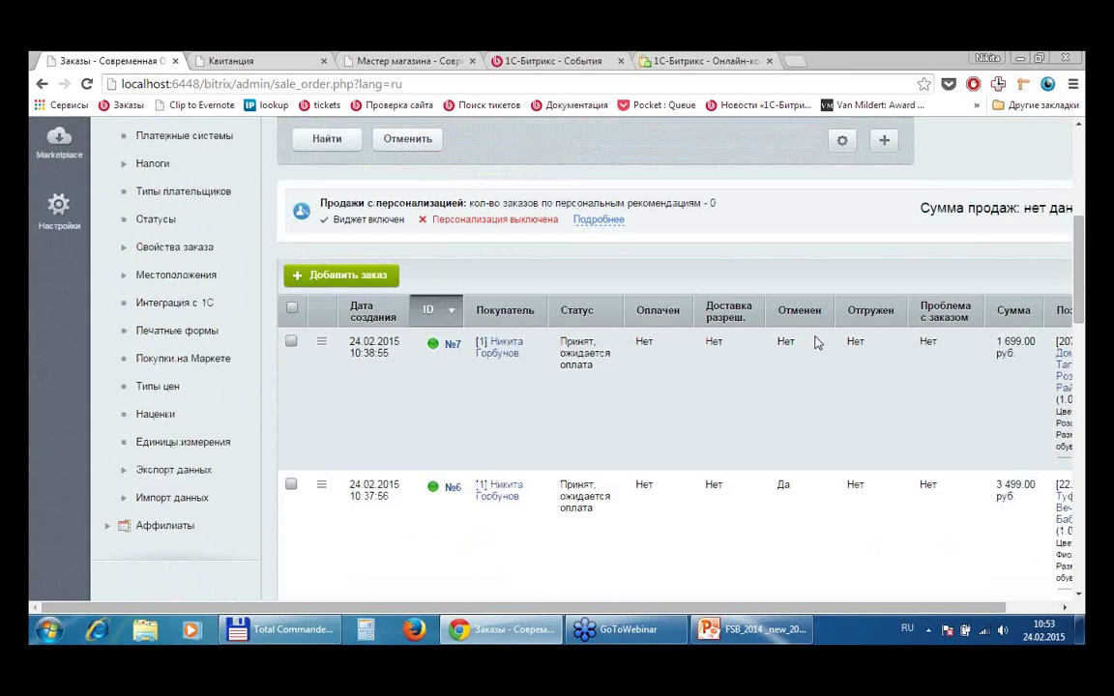
scroll(817, 350, down, 8)
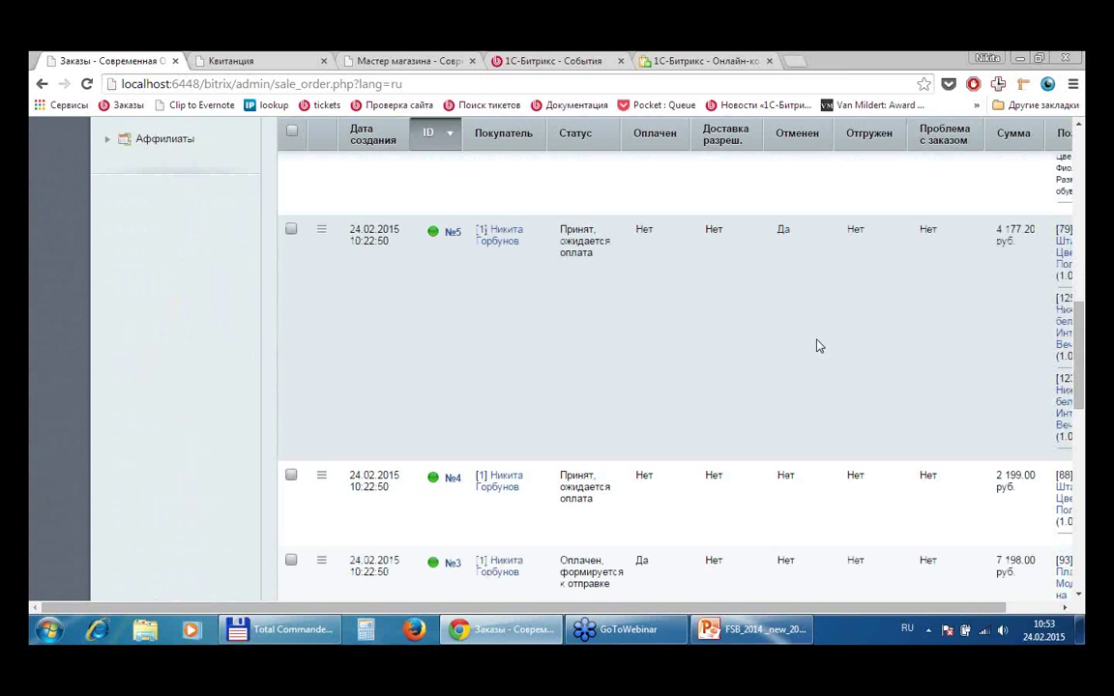
scroll(817, 350, up, 14)
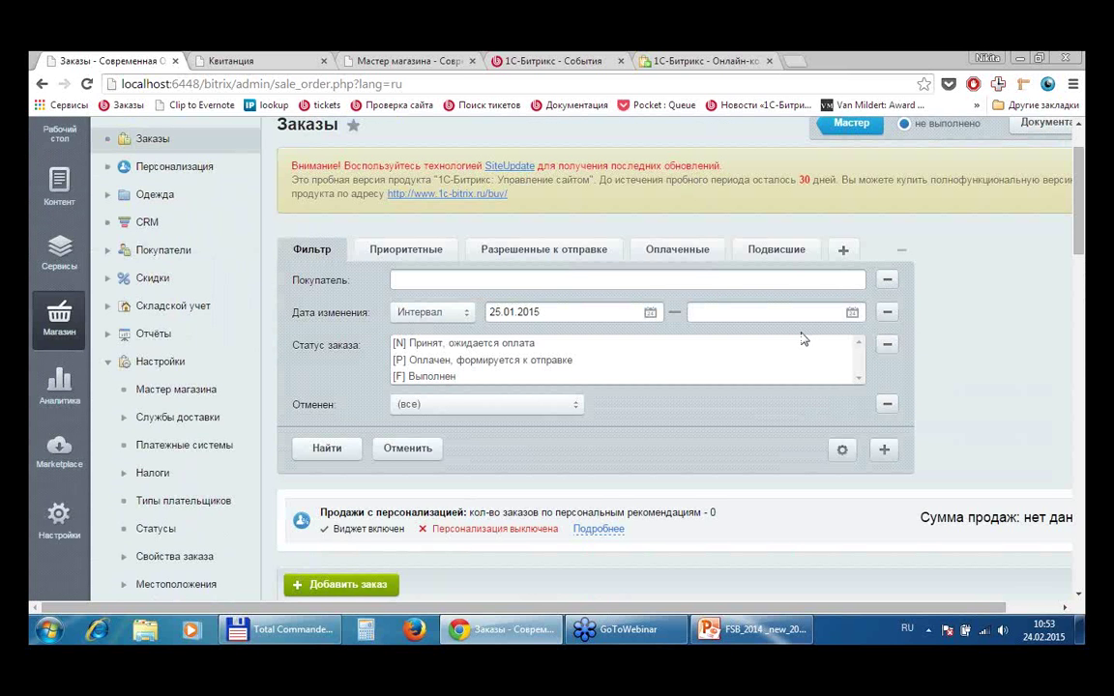
click(883, 448)
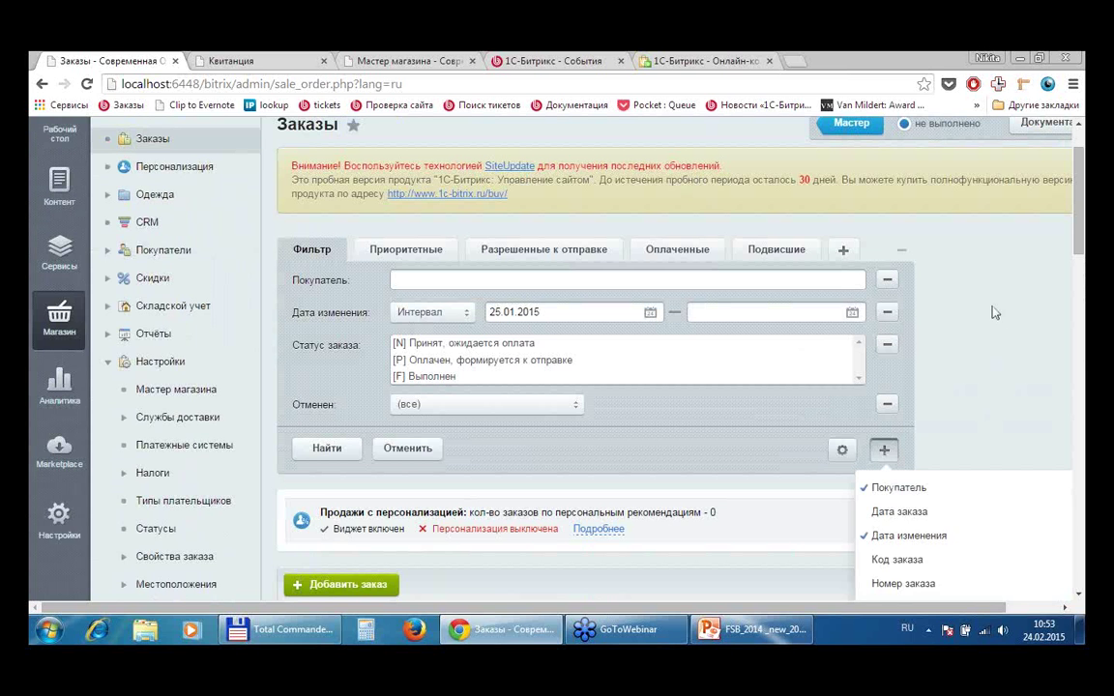
- Tick Стоимость заказа to add order cost from/to fields to the filter
scroll(990, 307, down, 3)
scroll(984, 303, down, 2)
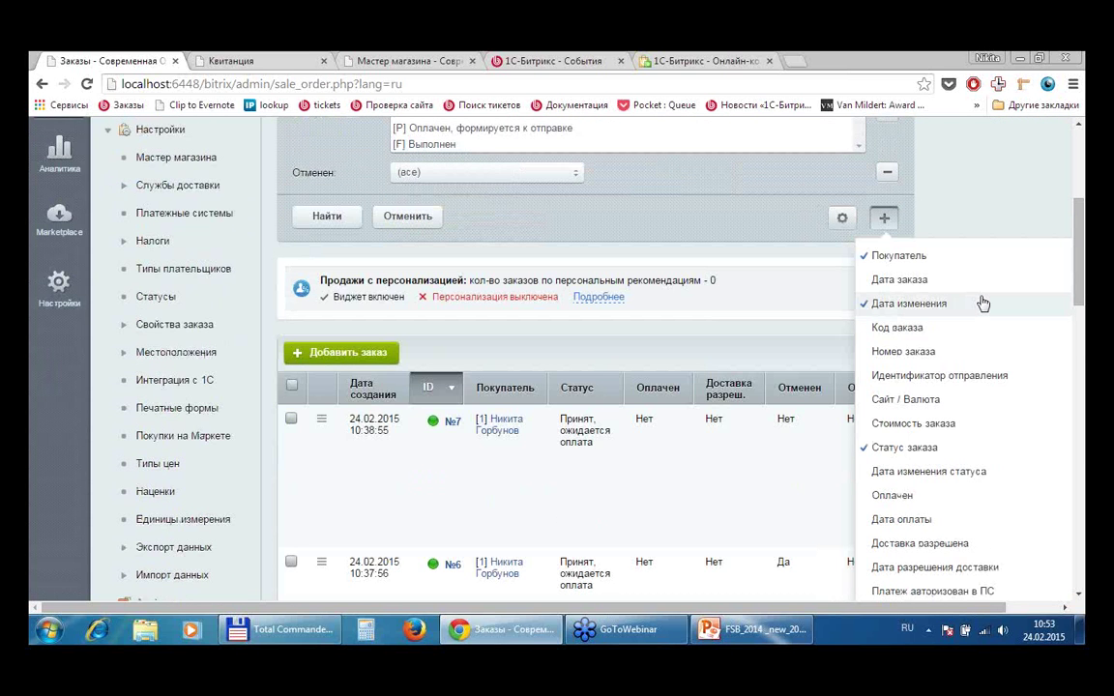
scroll(982, 304, down, 2)
scroll(982, 303, down, 4)
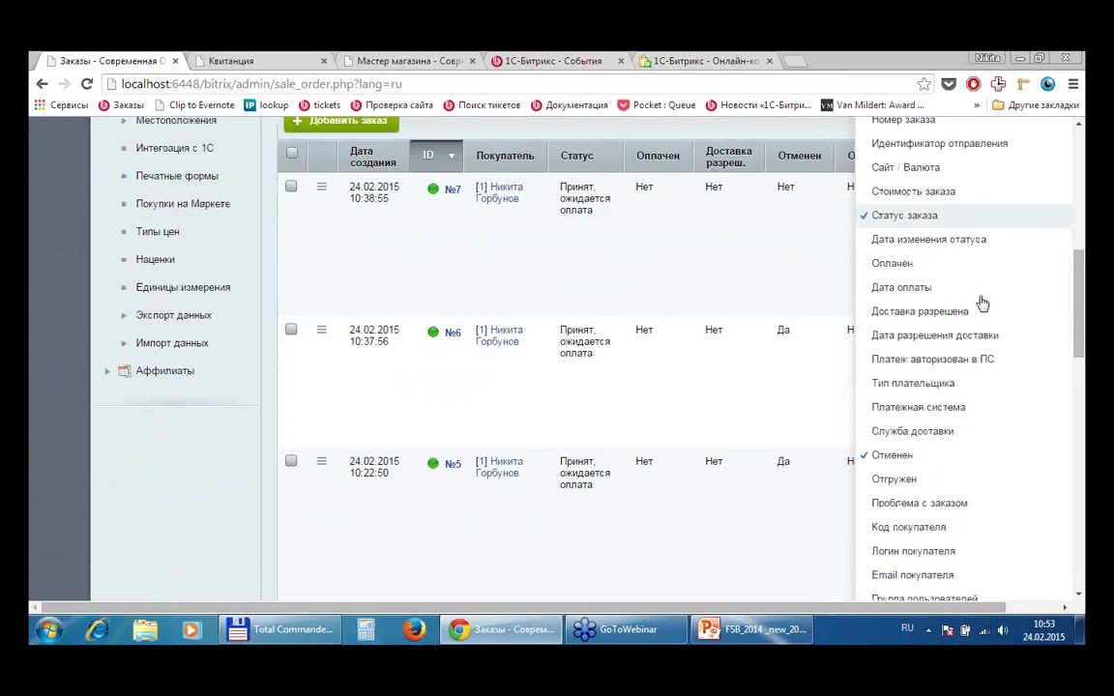
scroll(983, 304, down, 2)
scroll(982, 304, down, 6)
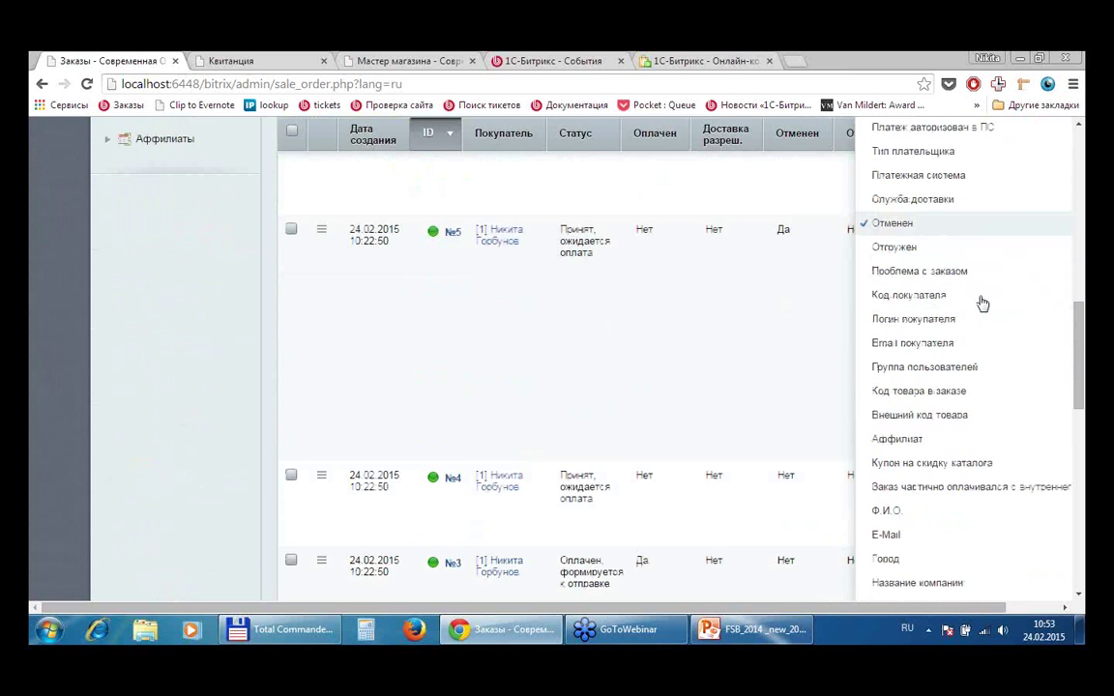
scroll(982, 303, up, 4)
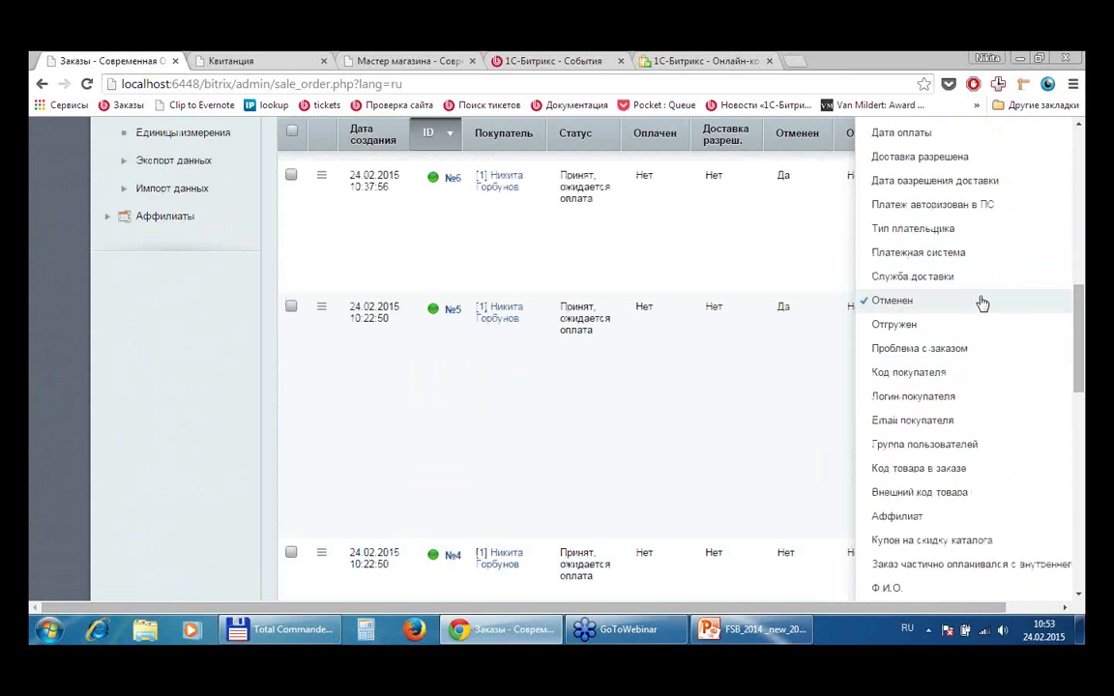
scroll(982, 303, up, 2)
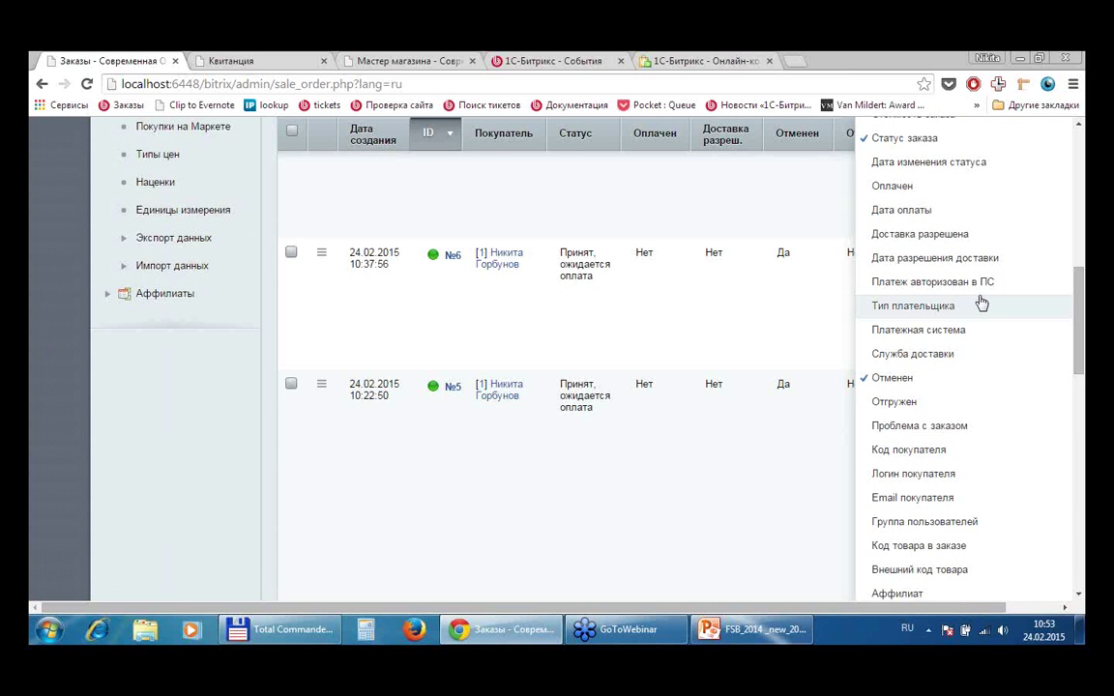
scroll(980, 303, up, 2)
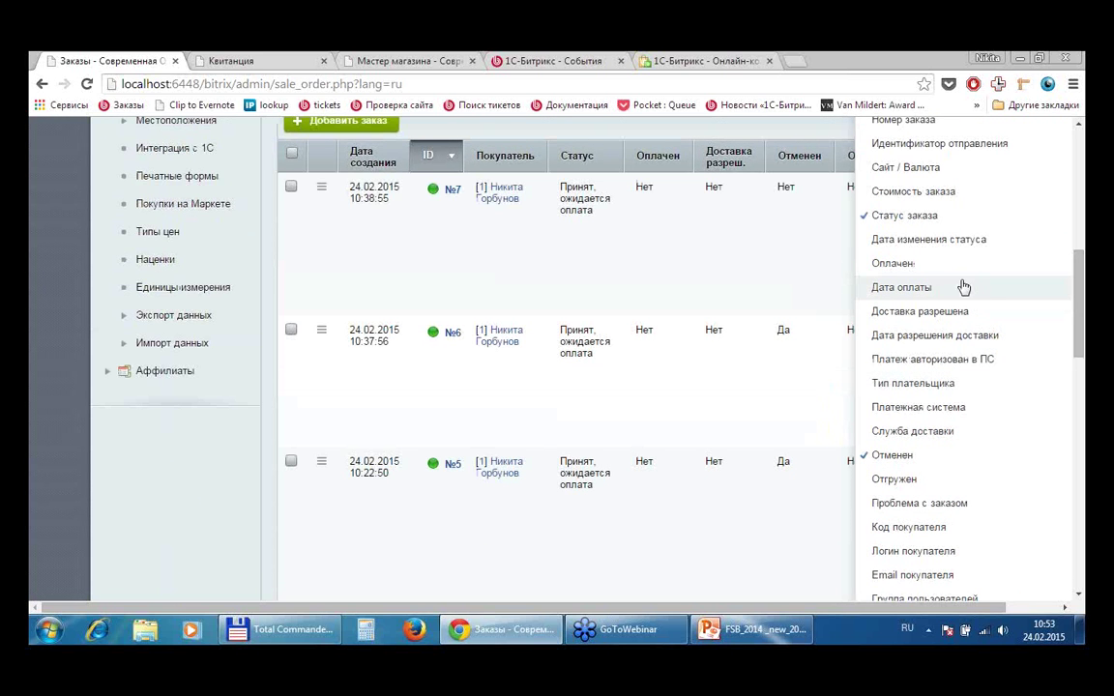
click(933, 196)
scroll(636, 248, up, 8)
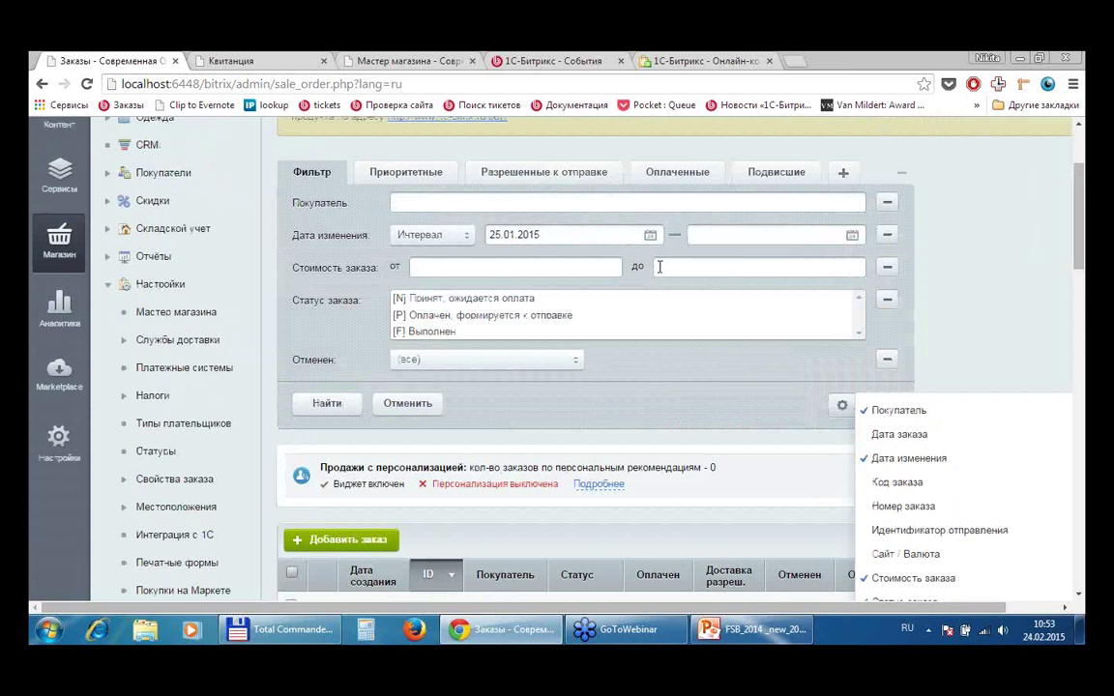
- Set order cost 2000–5000, clear the 25.01.2015 change date, and set Отменен to Нет
click(581, 267)
text(2000)
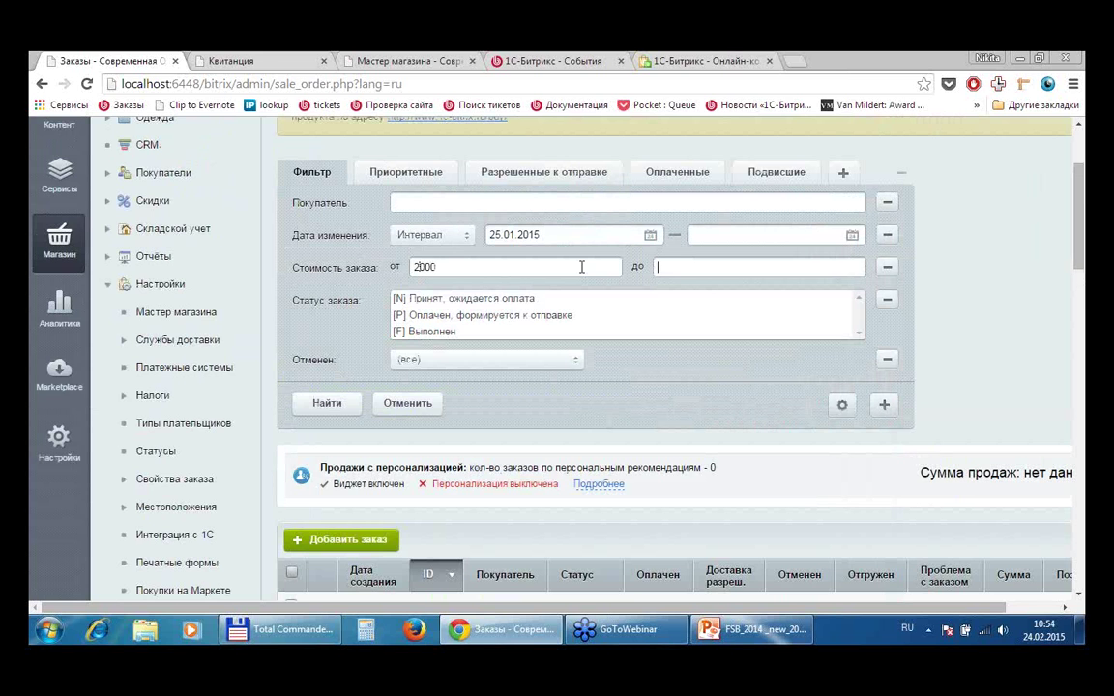
text(5000)
drag(539, 235, 519, 235)
key(ctrl+a)
key(BackSpace)
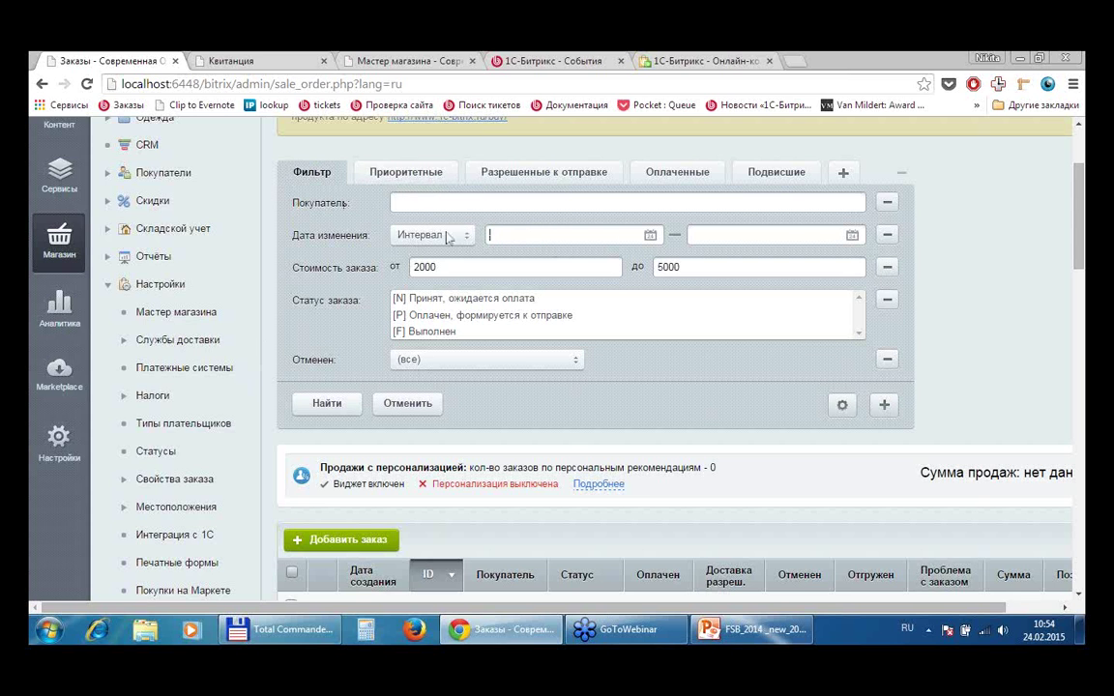
click(519, 360)
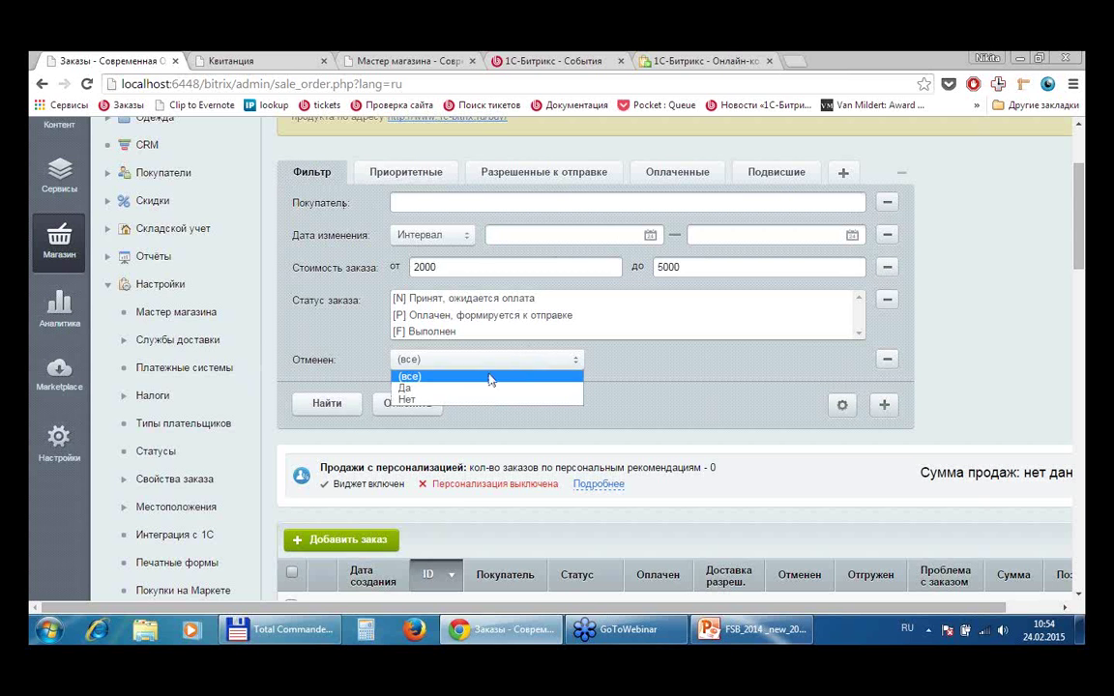
click(405, 398)
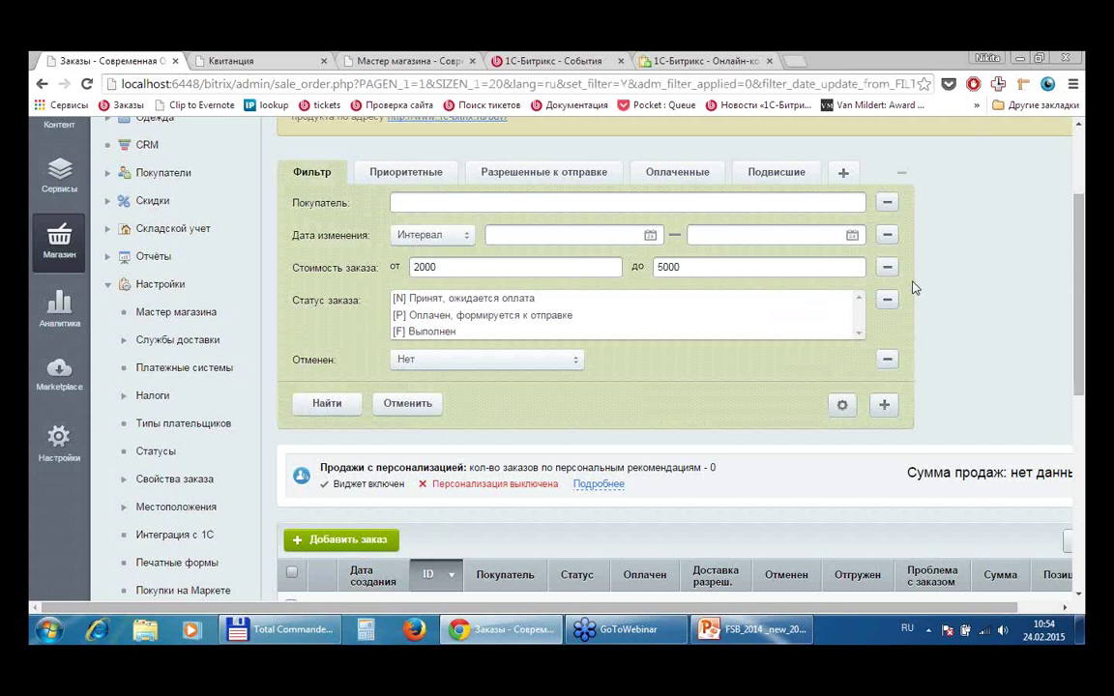
scroll(913, 287, down, 5)
scroll(880, 386, up, 2)
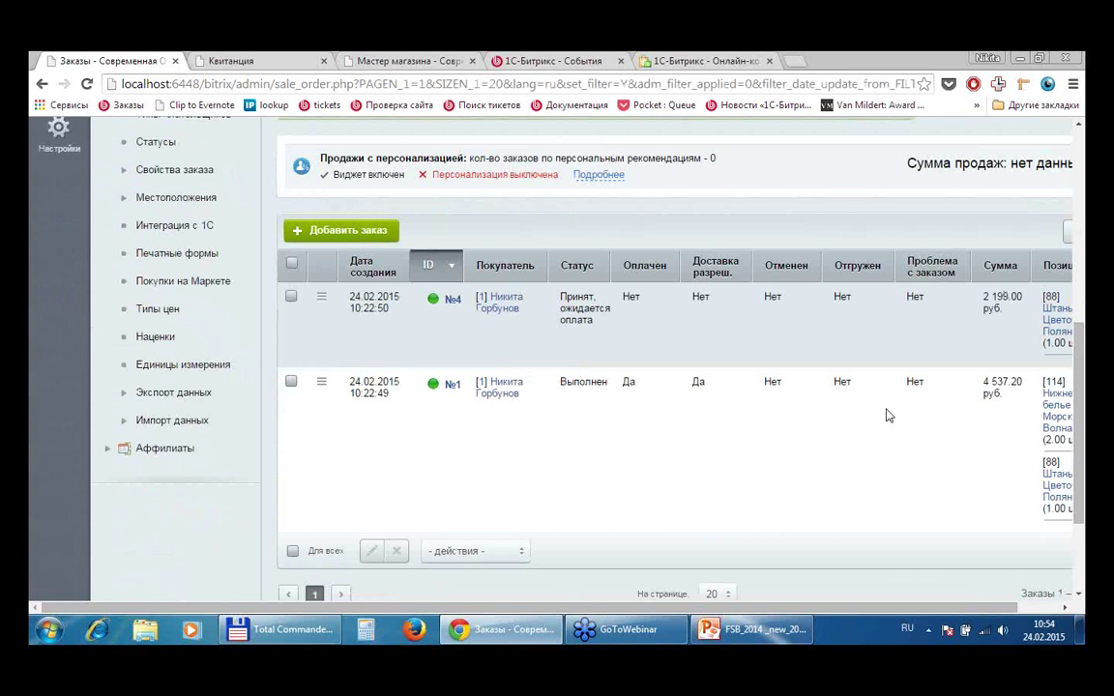
scroll(857, 348, up, 1)
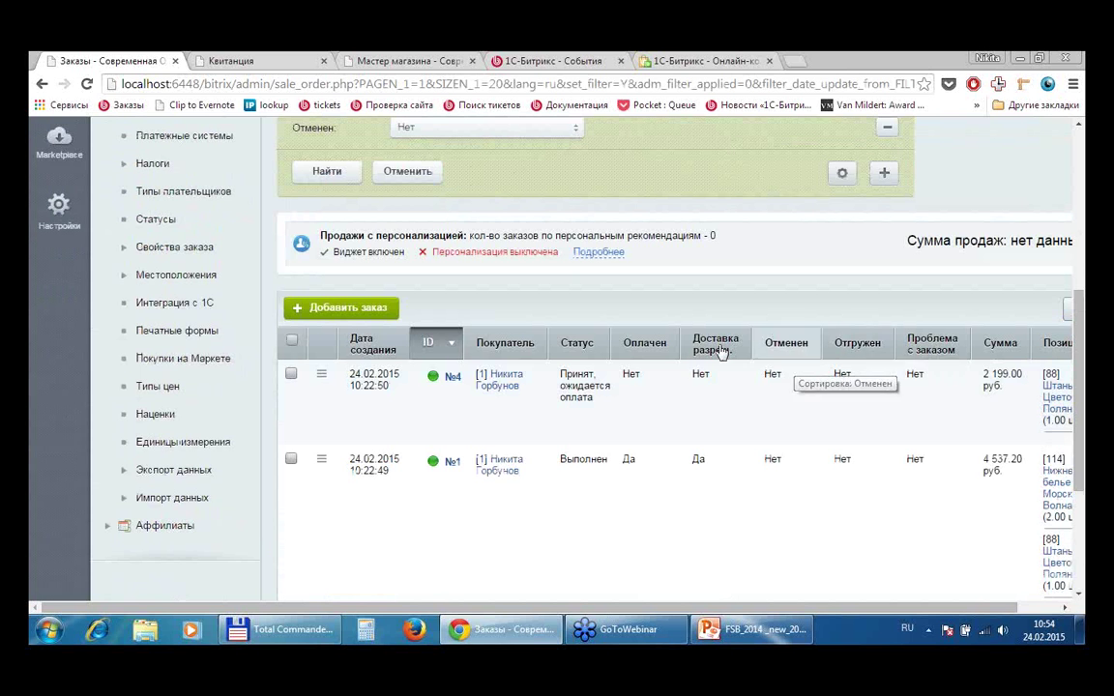
scroll(826, 365, up, 4)
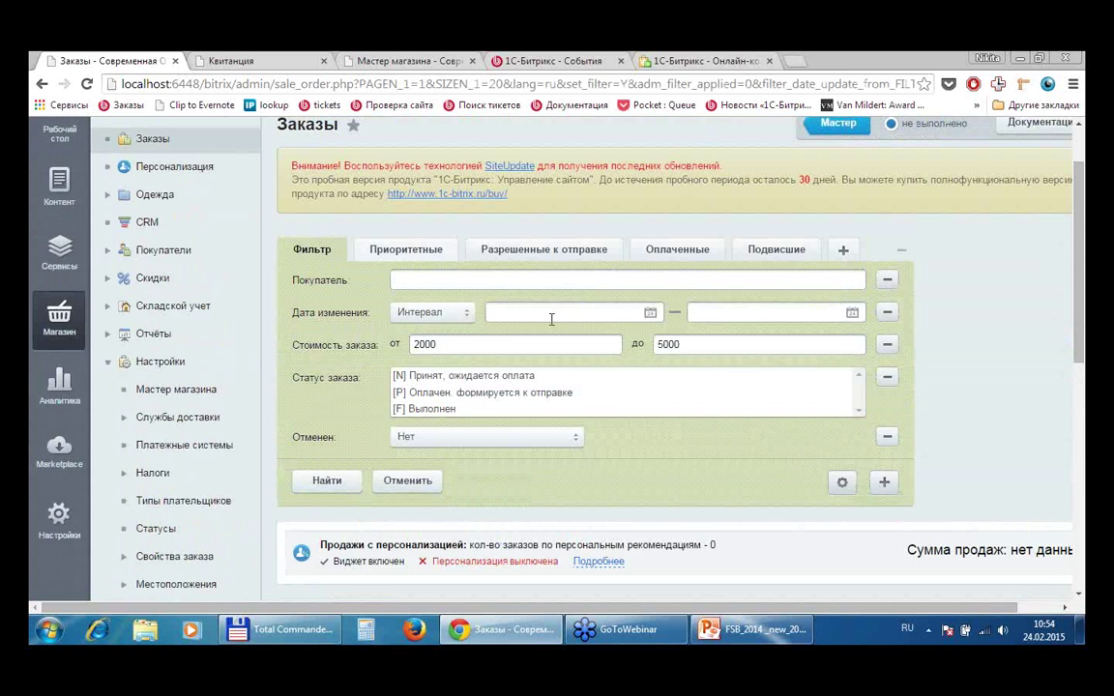
- Browse the Приоритетные, Разрешенные к отправке, Оплаченные and Подвисшие preset filters and the save options
click(437, 256)
click(497, 255)
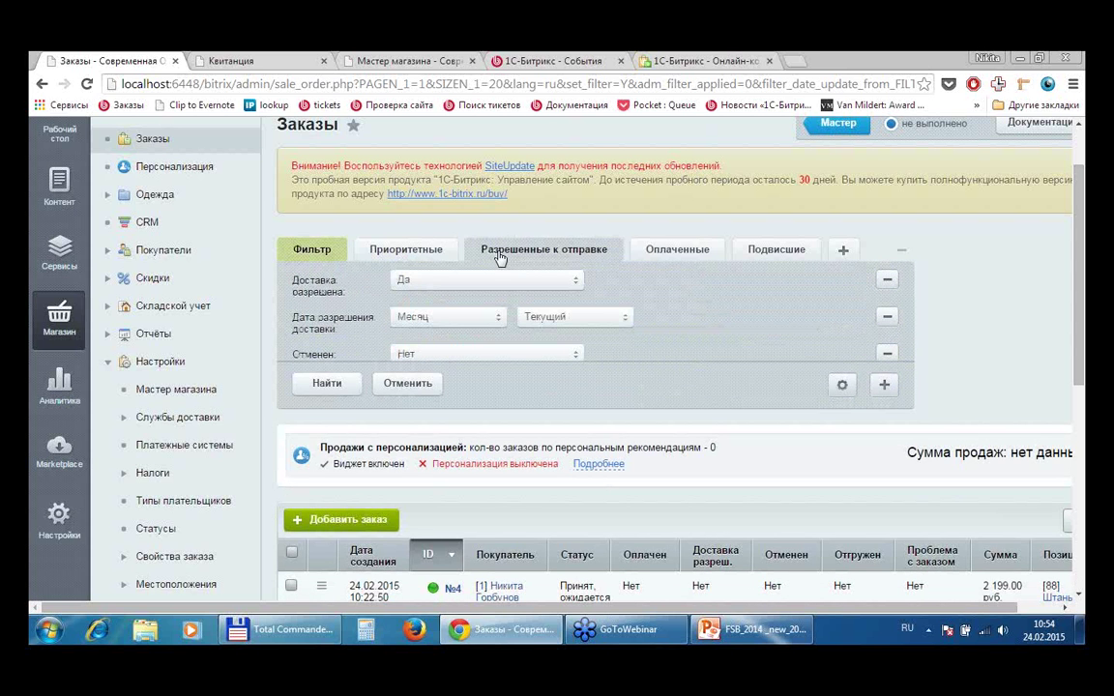
click(681, 251)
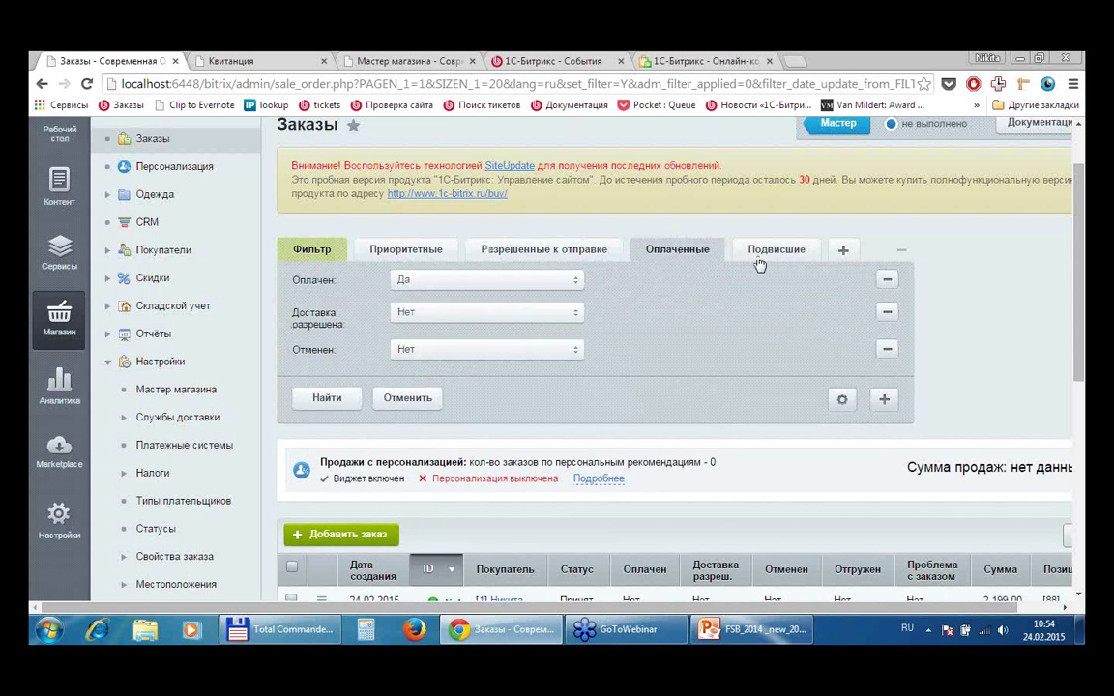
click(791, 253)
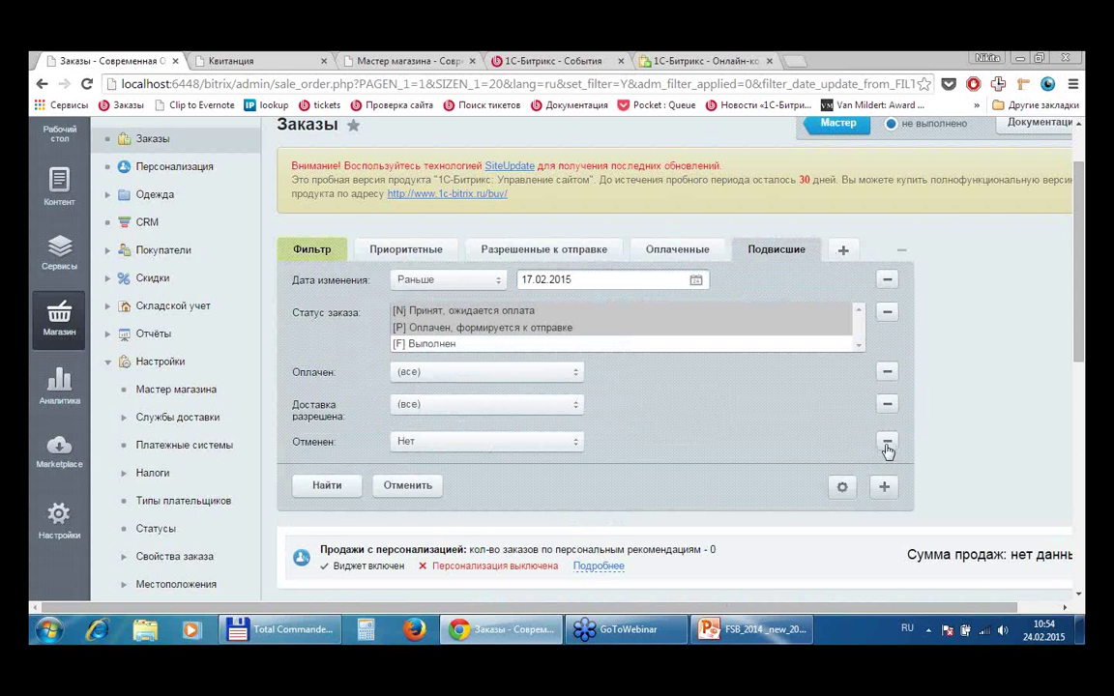
click(841, 486)
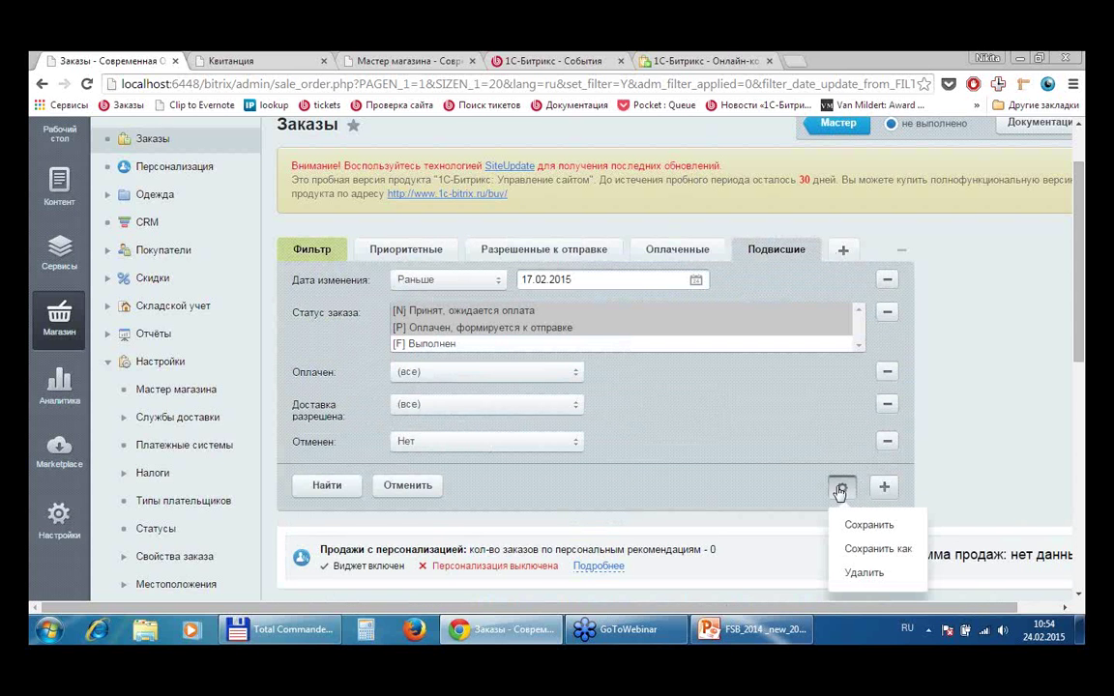
click(908, 390)
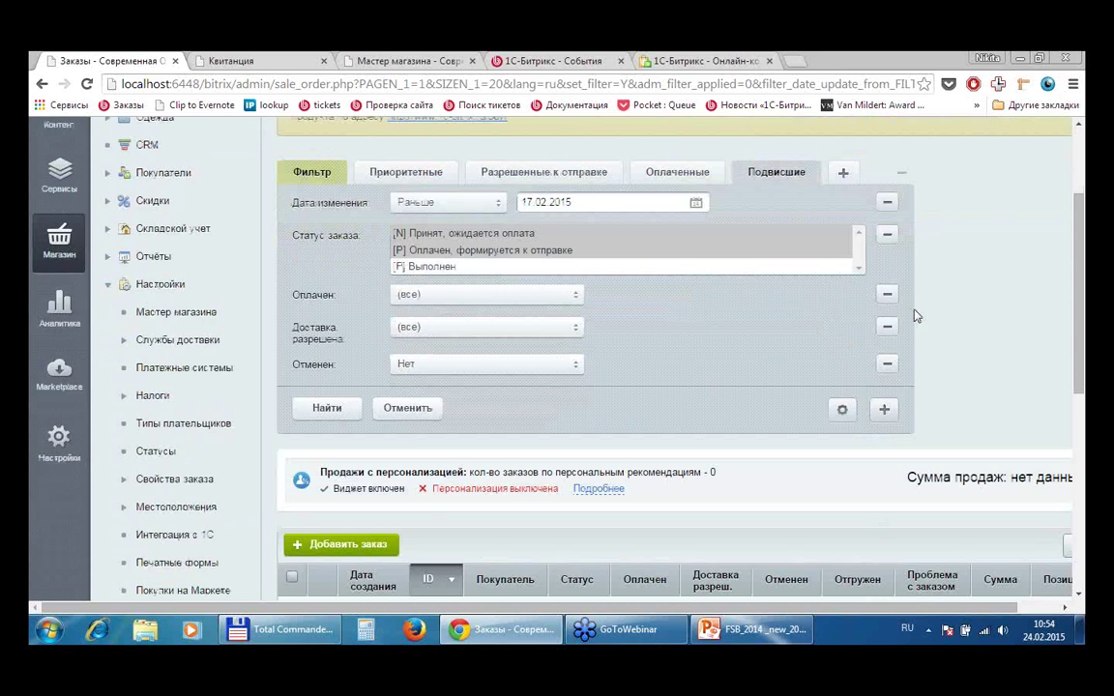
- Dismiss the extra filter-fields list and scroll through the filtered orders
scroll(891, 432, down, 1)
click(884, 410)
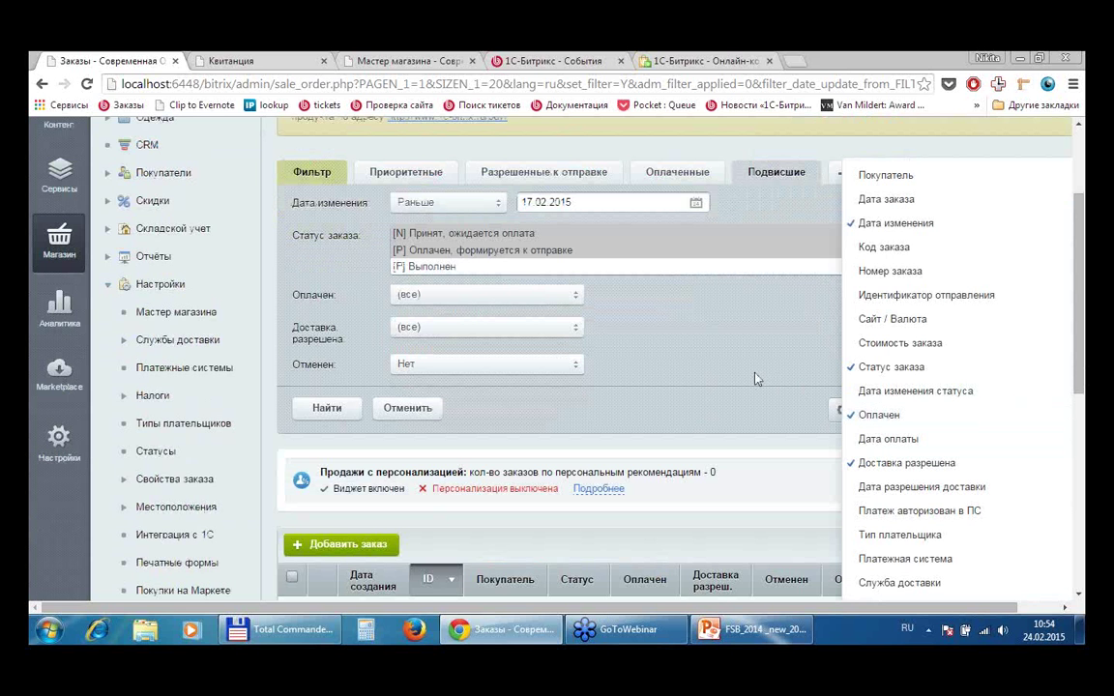
click(715, 411)
scroll(711, 401, down, 1)
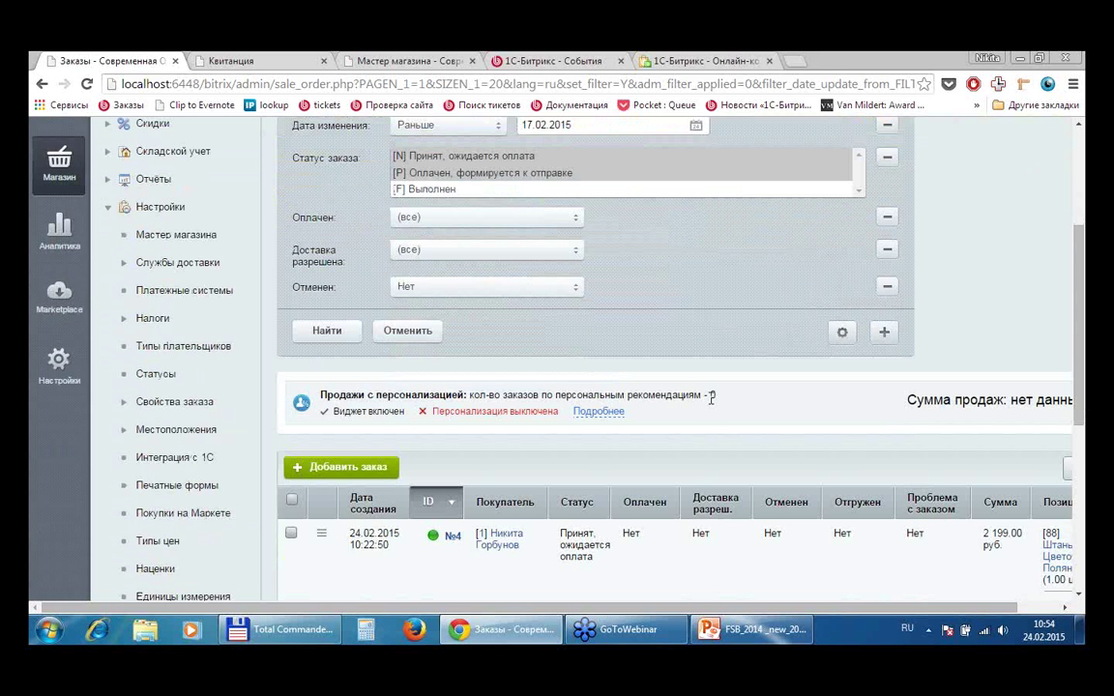
scroll(712, 397, down, 1)
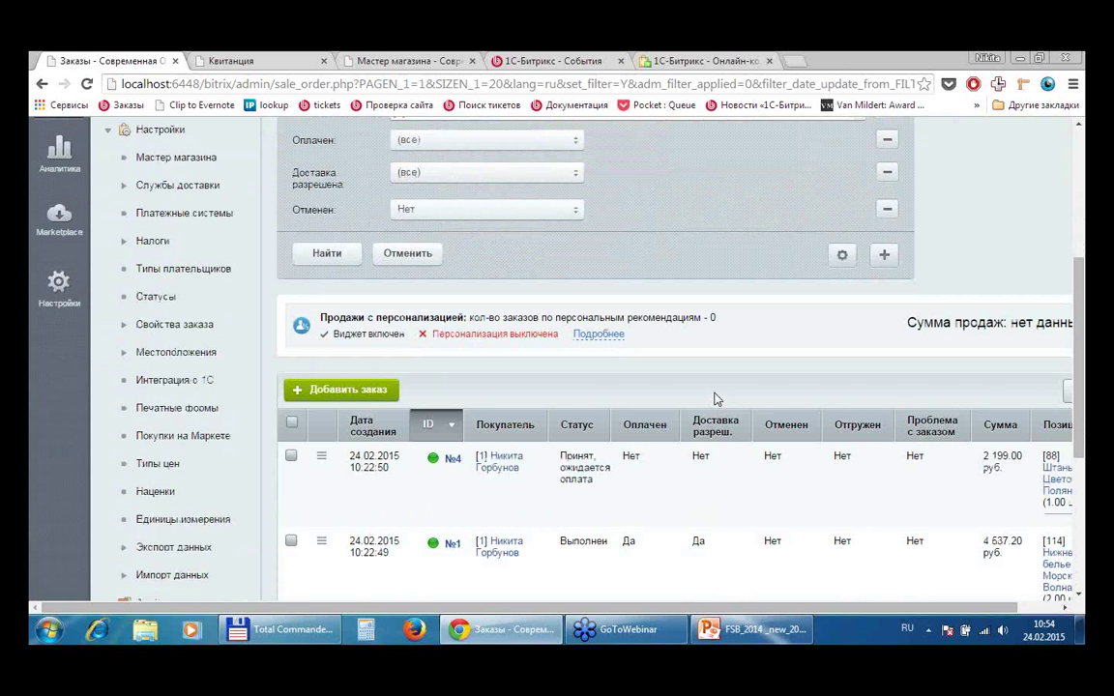
scroll(716, 398, up, 1)
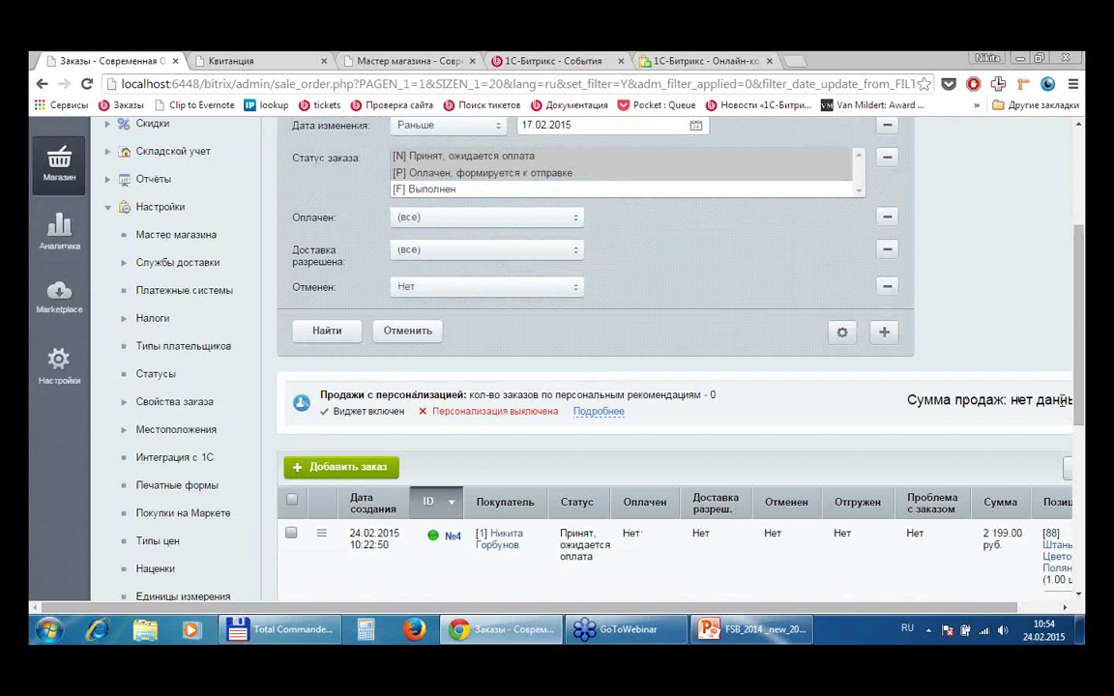
scroll(600, 464, right, 1)
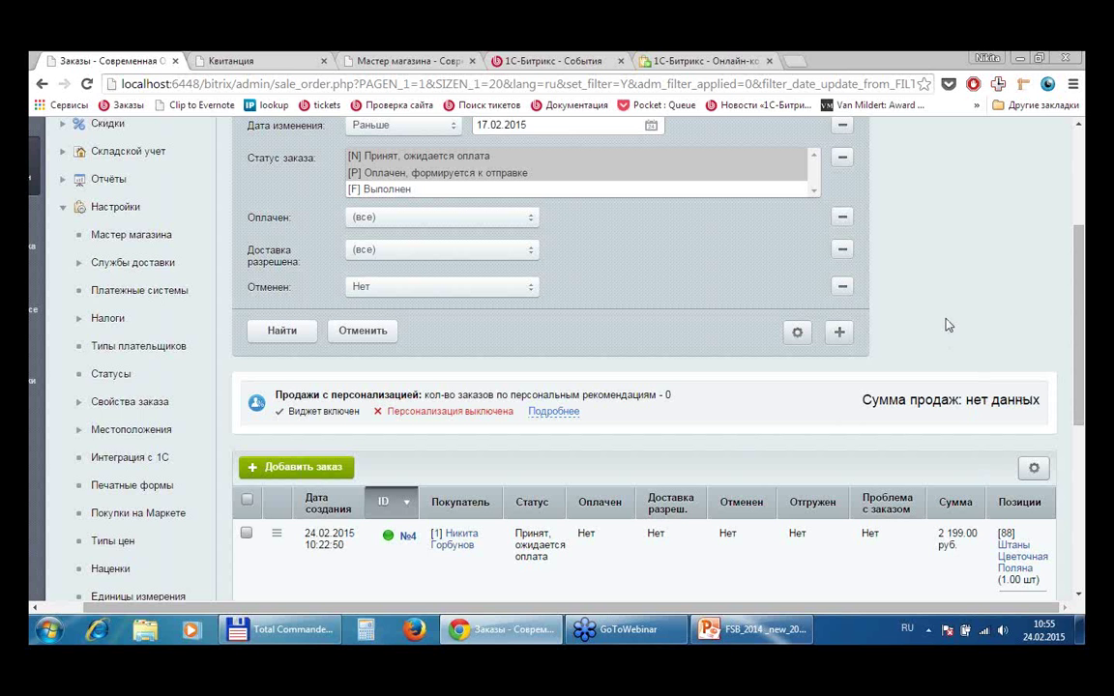
scroll(935, 316, down, 1)
scroll(919, 290, down, 1)
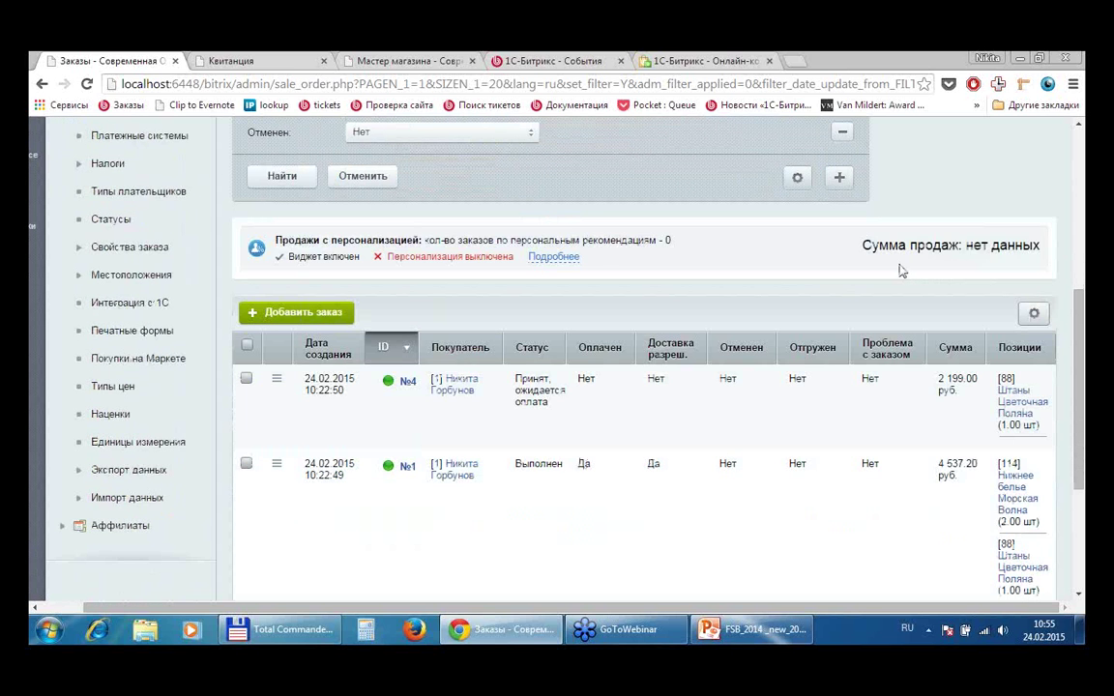
scroll(899, 270, down, 1)
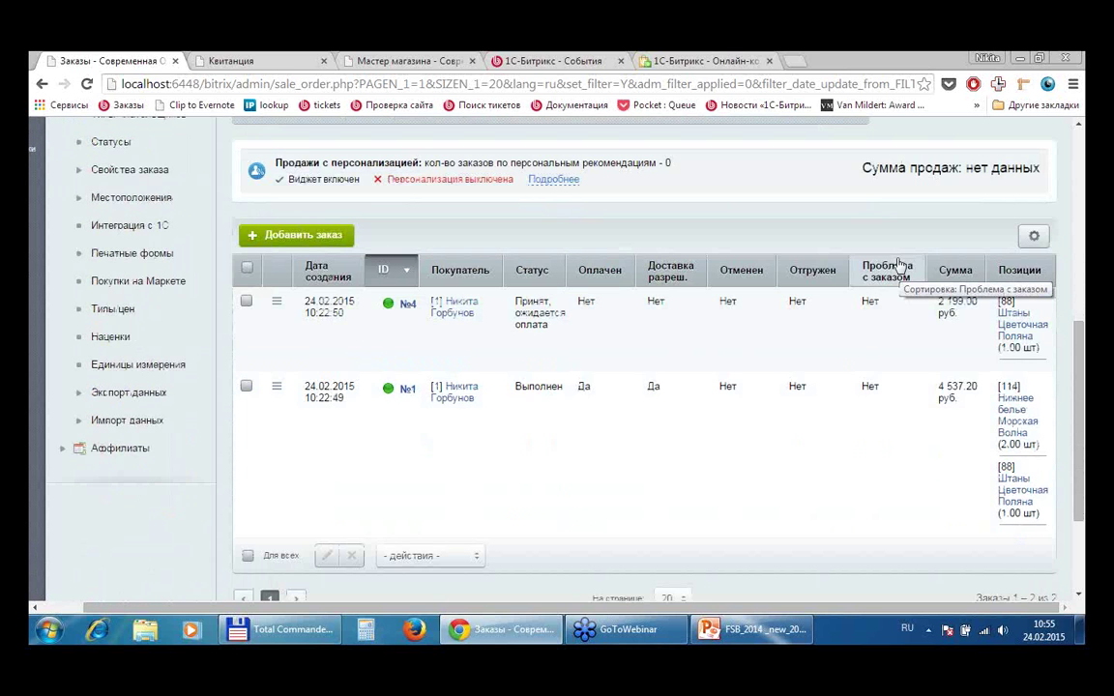
click(1034, 238)
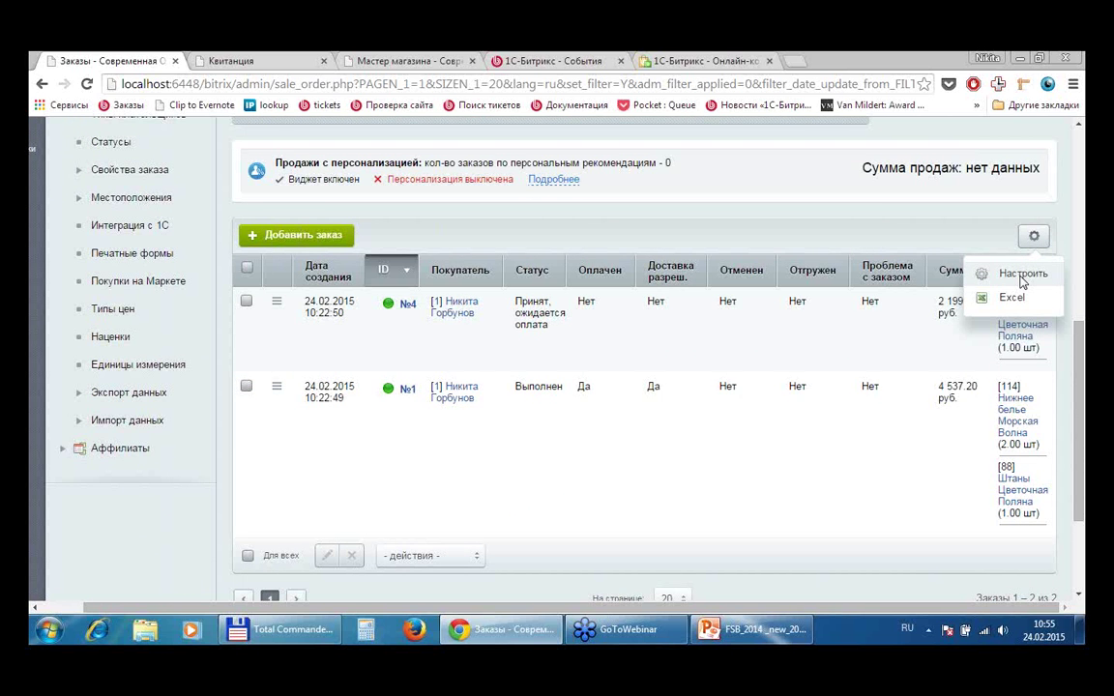
click(1022, 274)
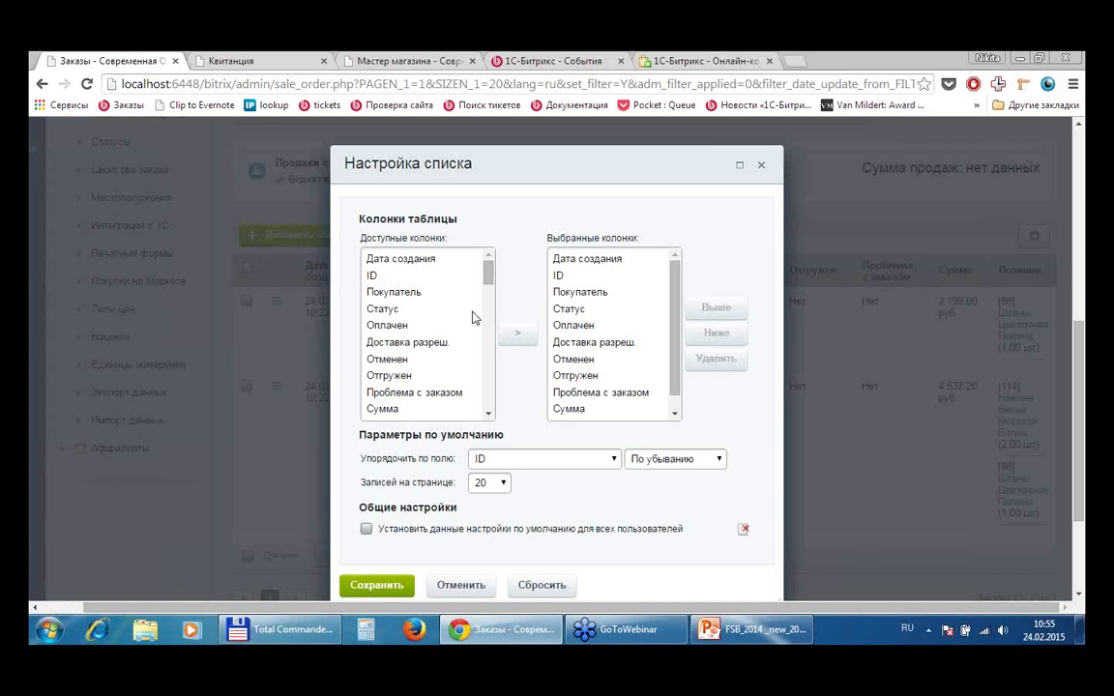
drag(489, 279, 758, 410)
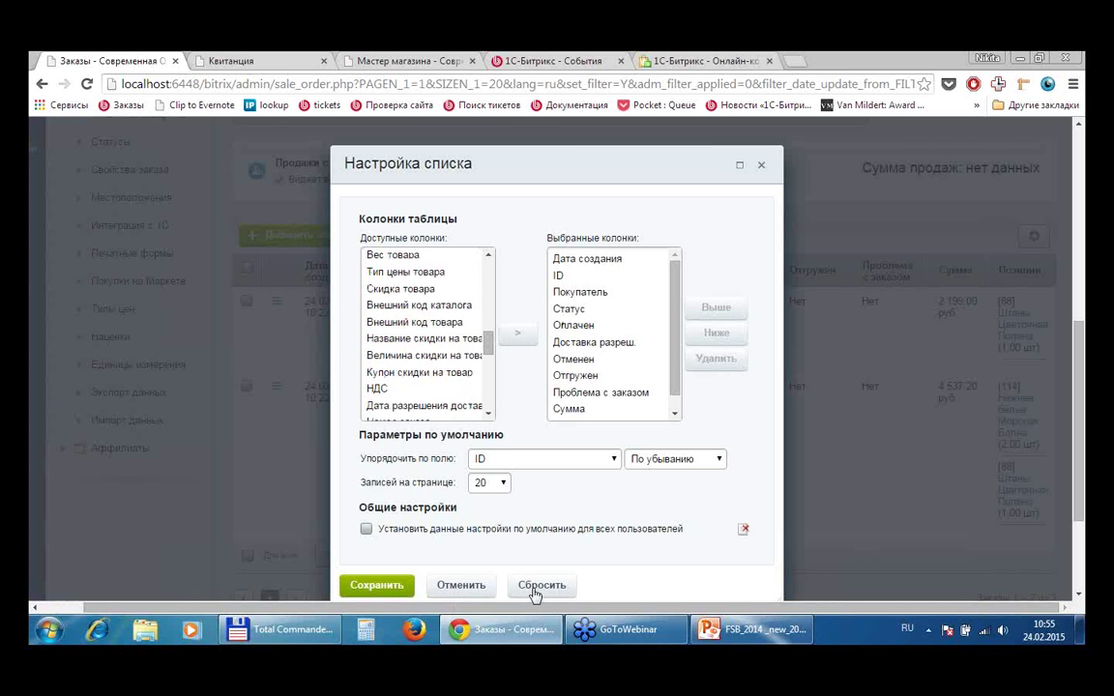
click(460, 586)
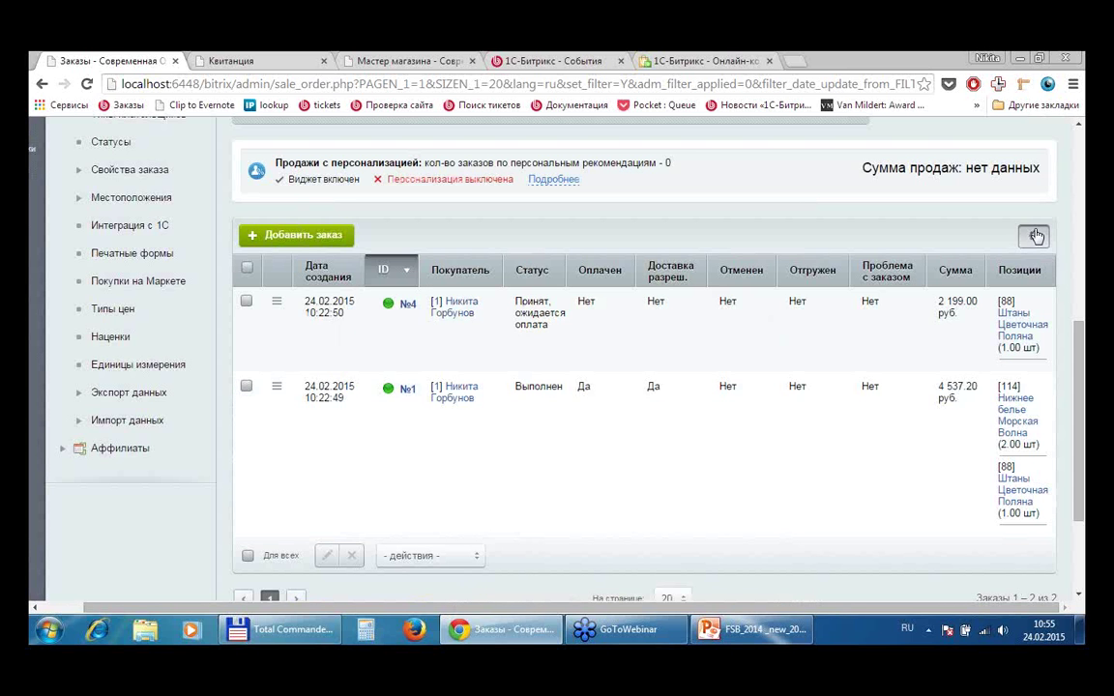
click(1033, 236)
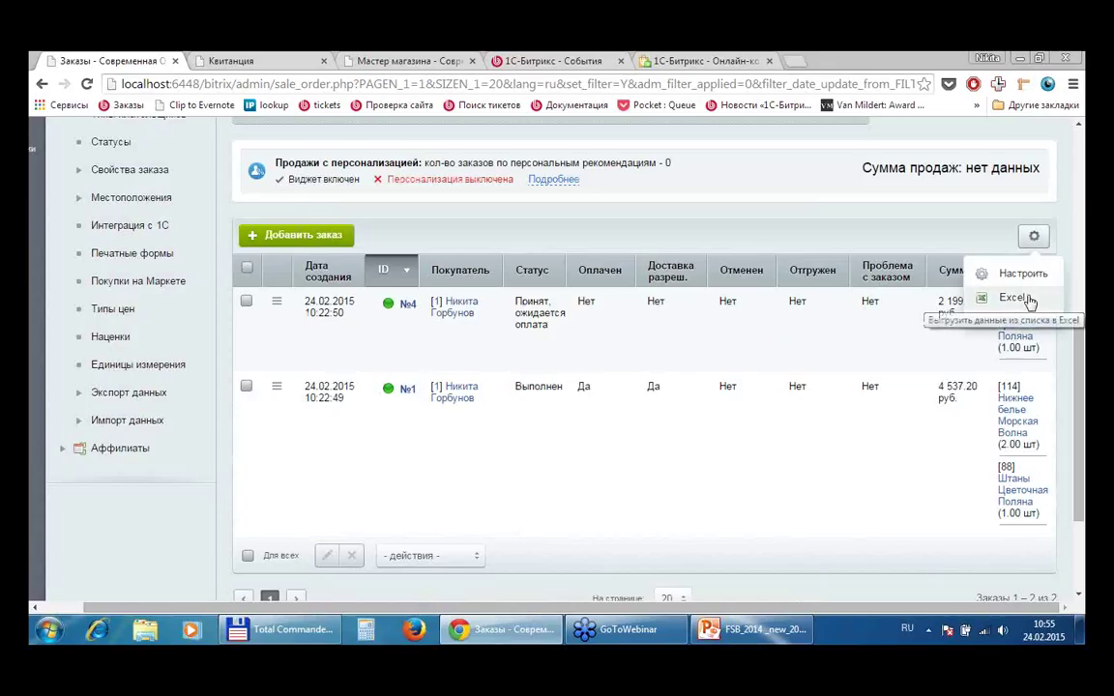
click(841, 223)
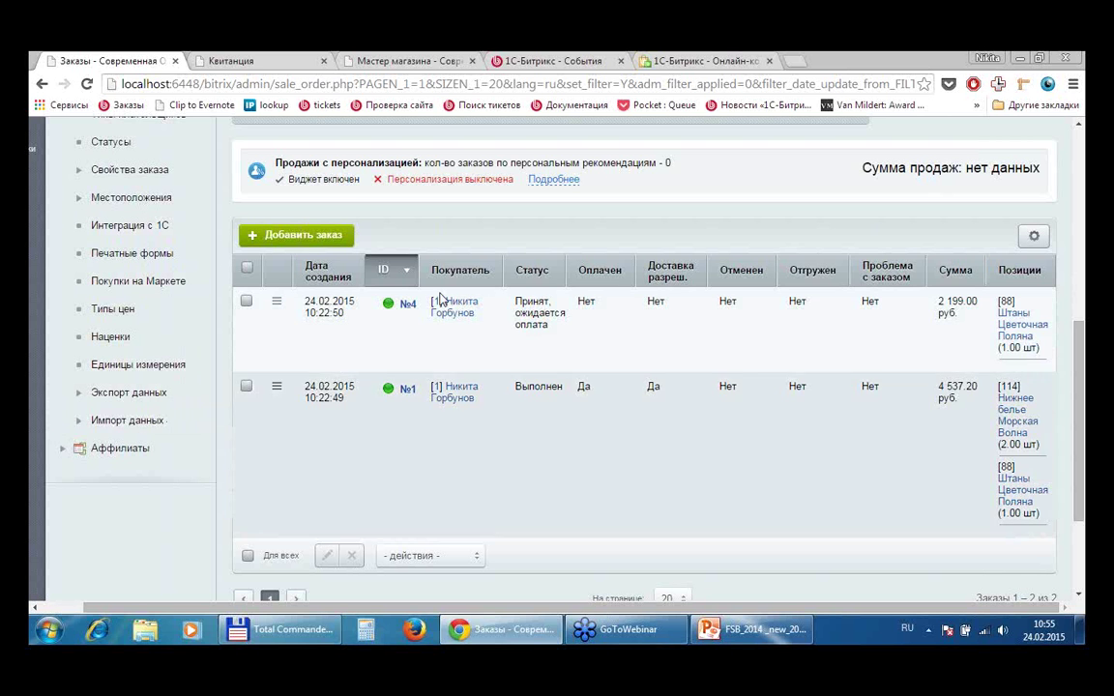
- Open order №4's detail page from the ID column of the filtered list
scroll(363, 372, up, 1)
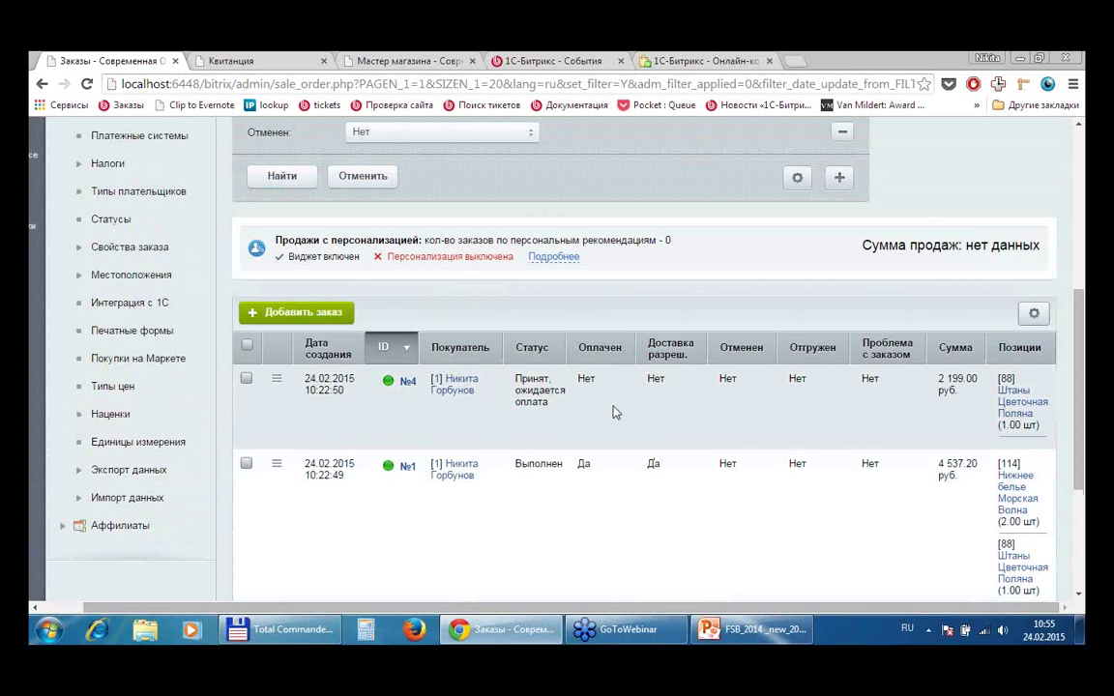
scroll(612, 410, down, 1)
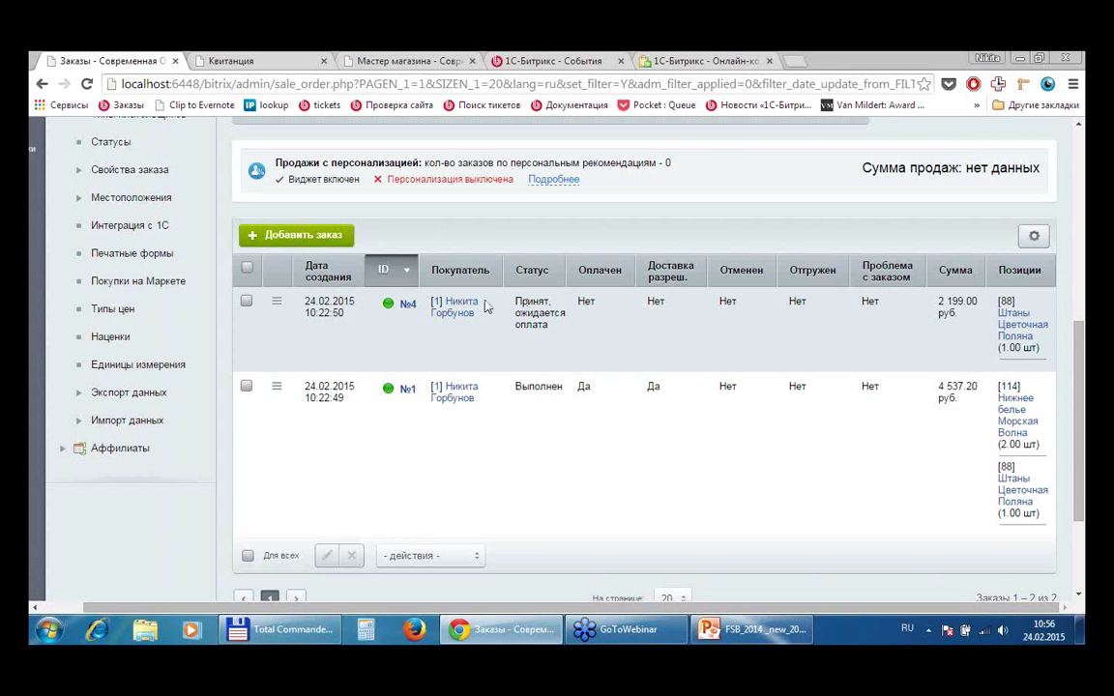
click(409, 305)
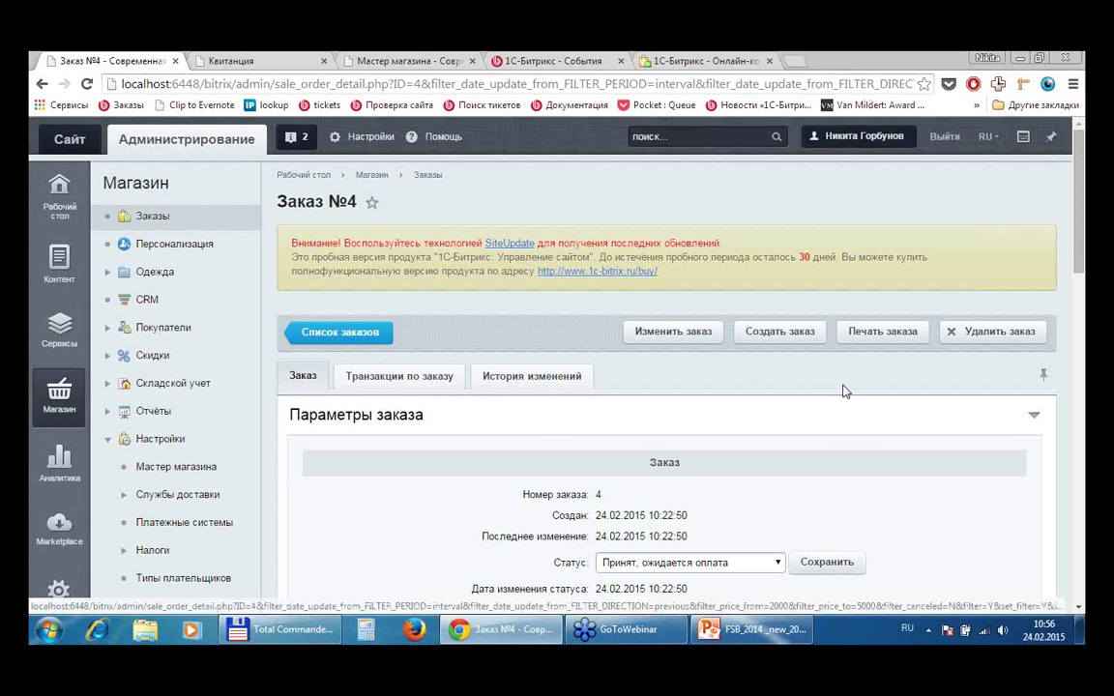
scroll(842, 391, down, 3)
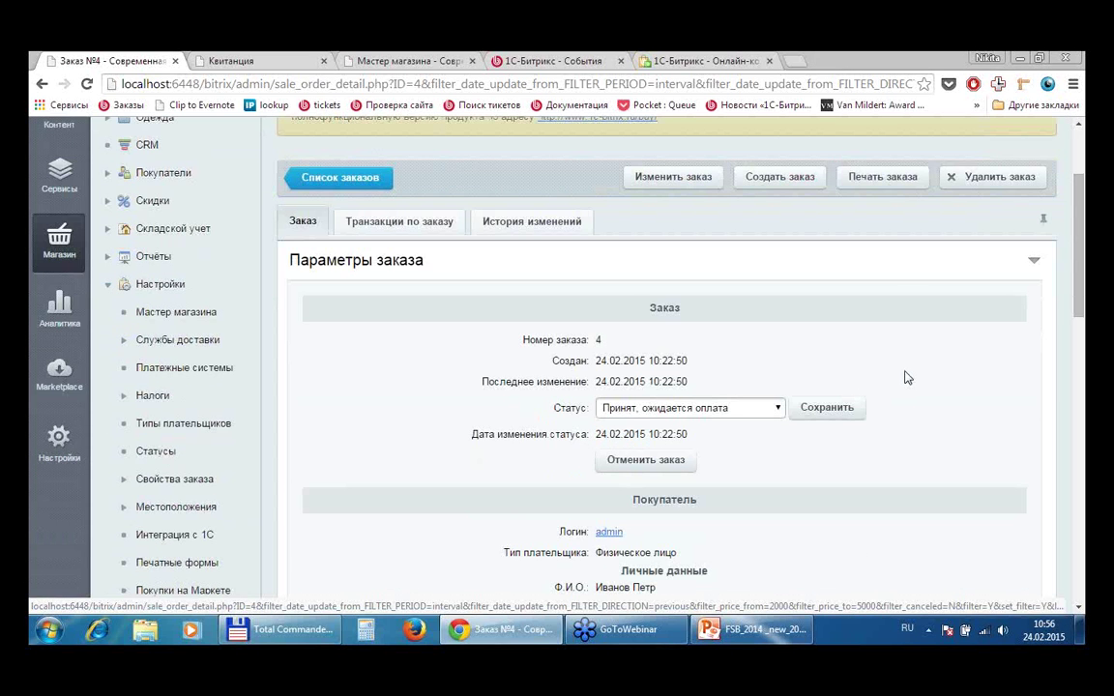
scroll(909, 383, down, 3)
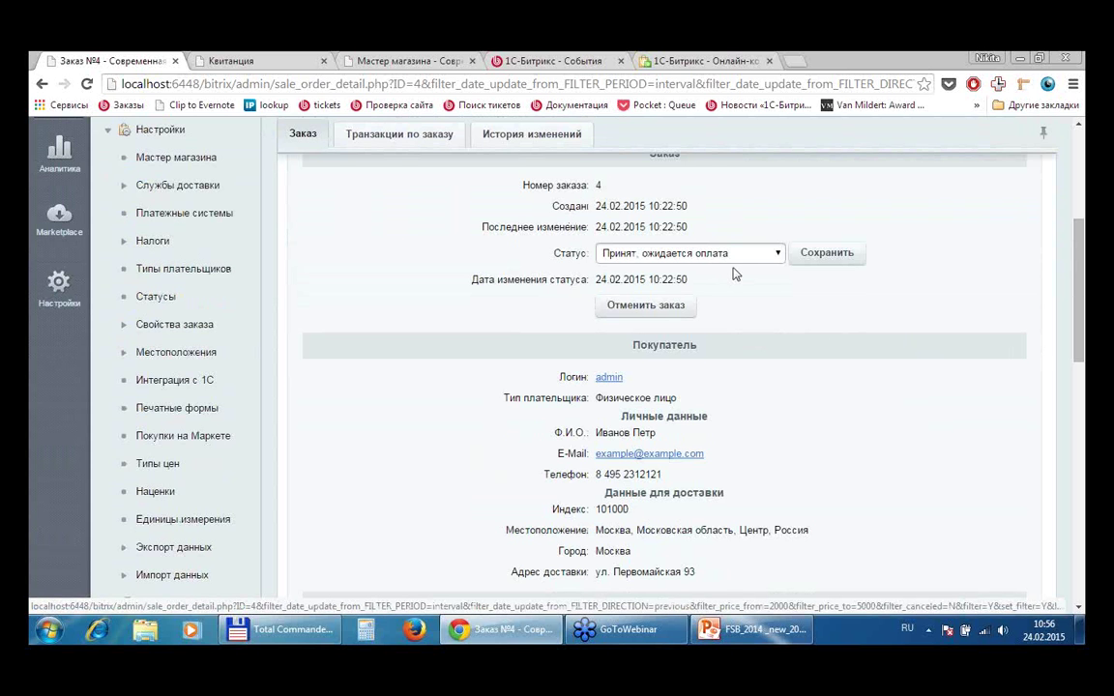
scroll(817, 331, down, 3)
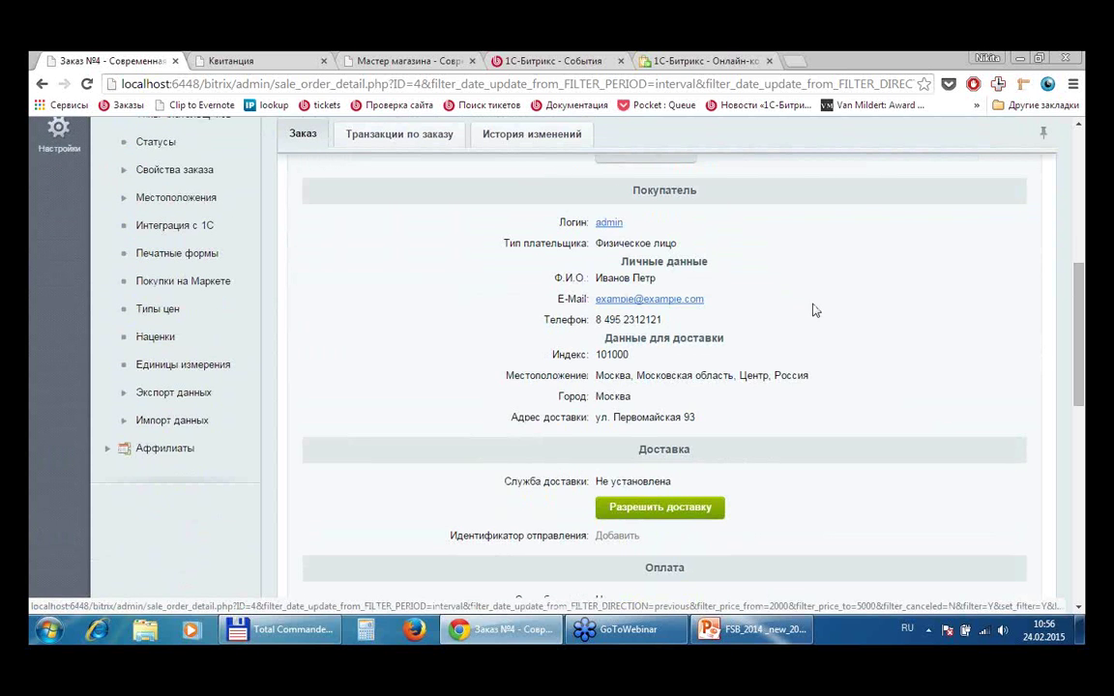
scroll(773, 280, up, 3)
click(716, 253)
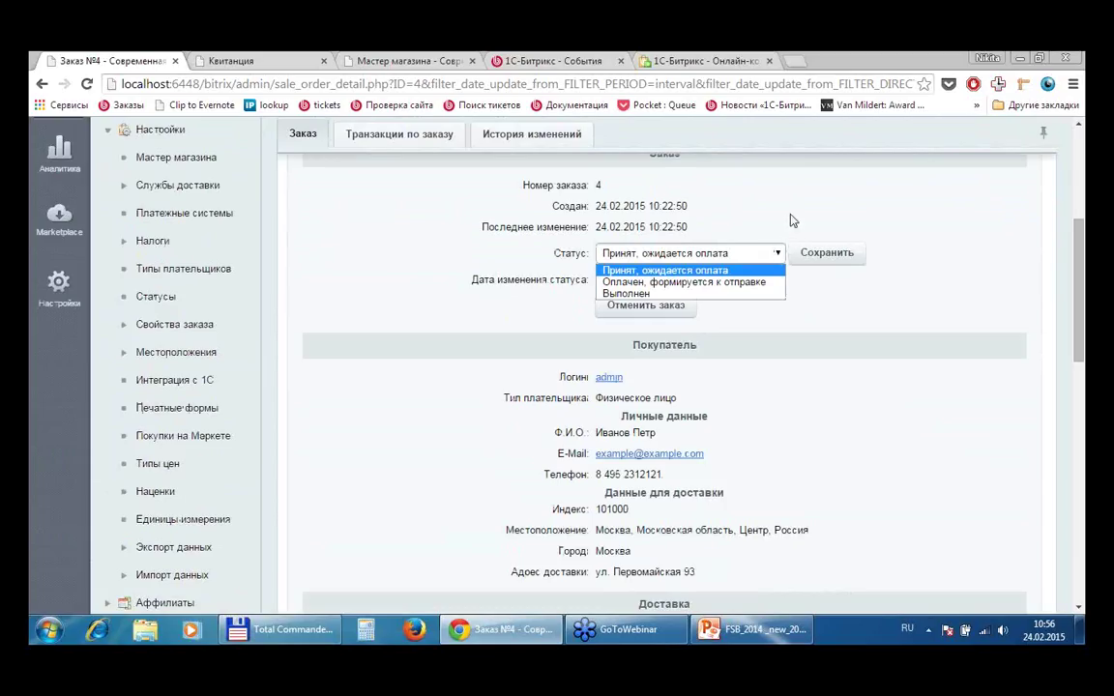
click(710, 193)
scroll(774, 397, down, 2)
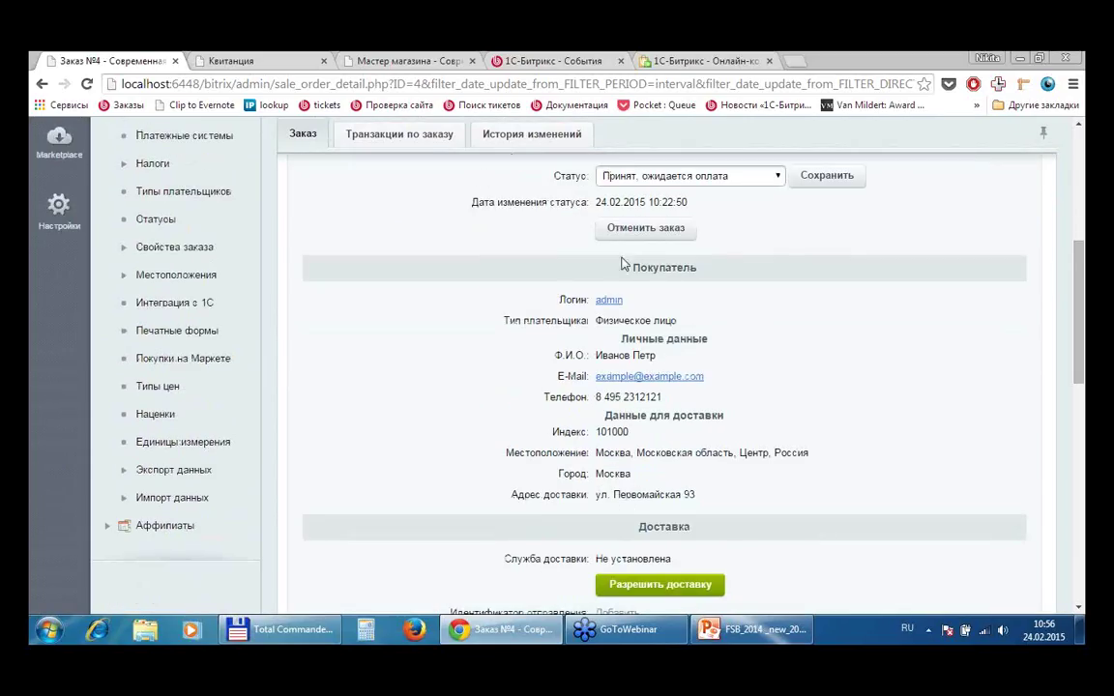
scroll(758, 322, down, 2)
scroll(835, 350, down, 6)
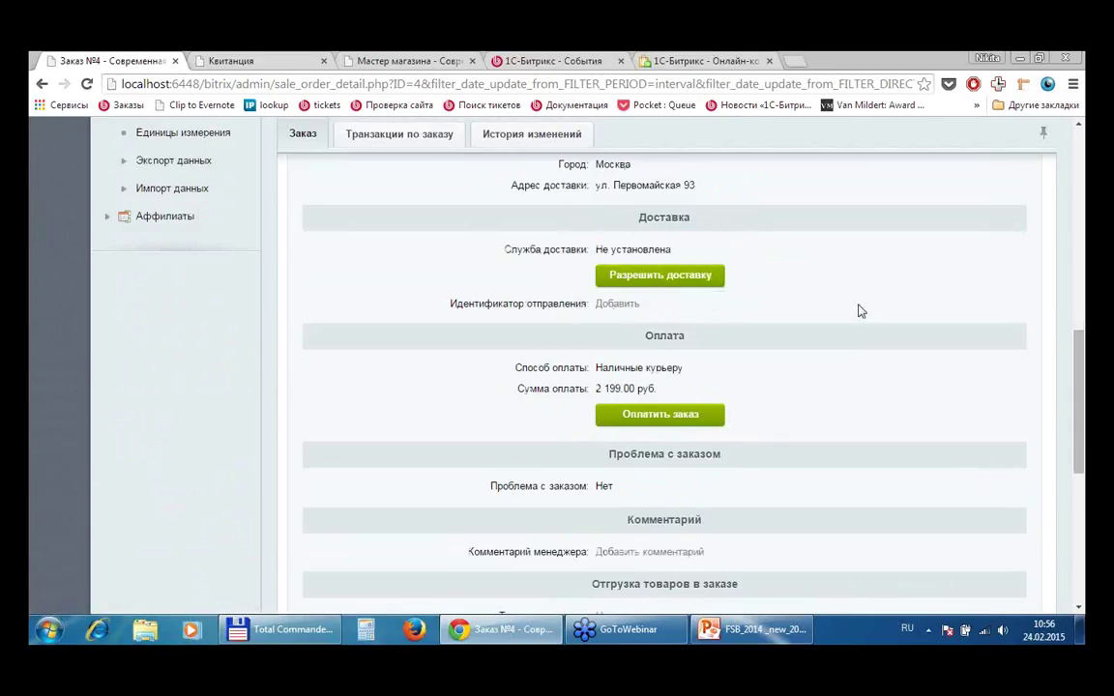
scroll(855, 329, down, 2)
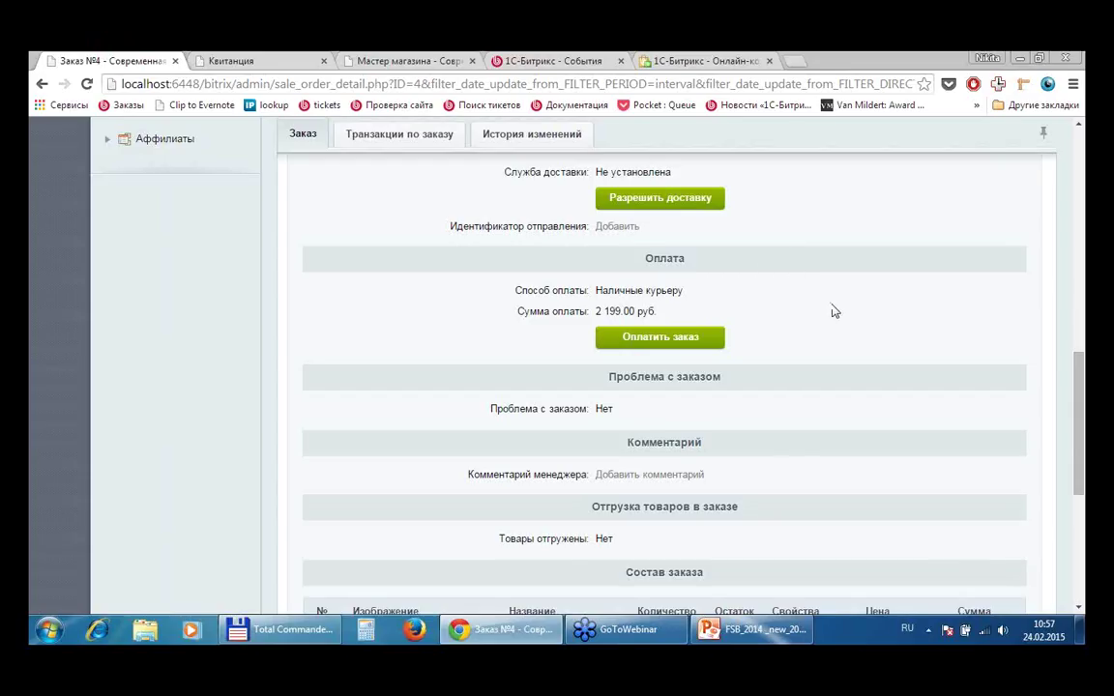
scroll(834, 312, down, 1)
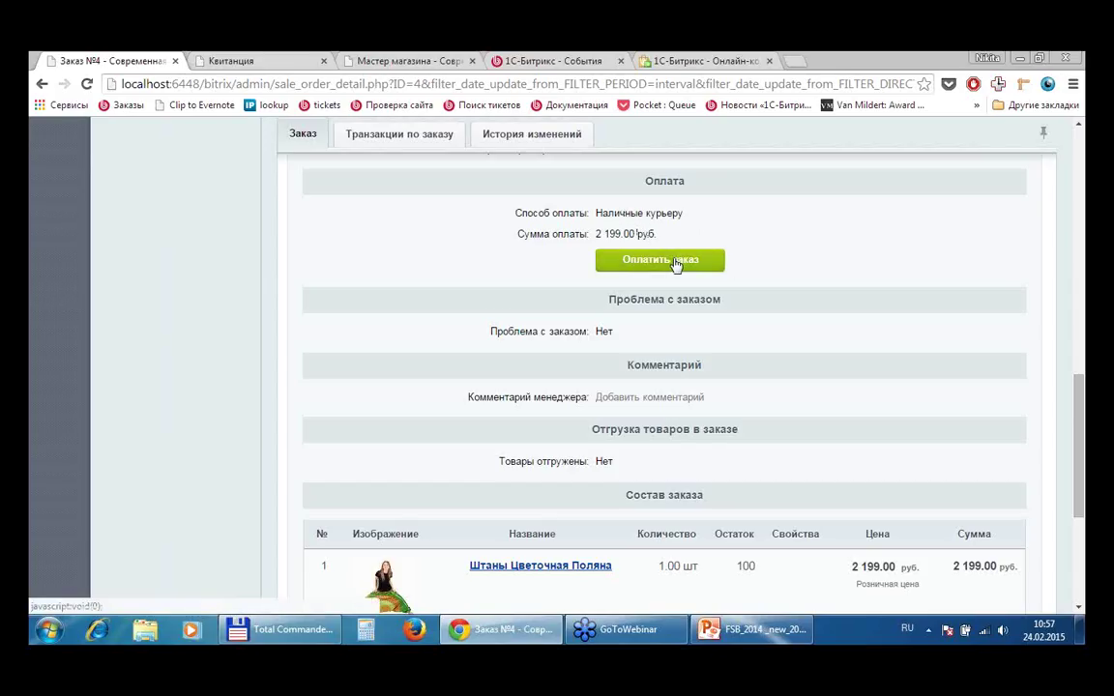
scroll(875, 310, up, 1)
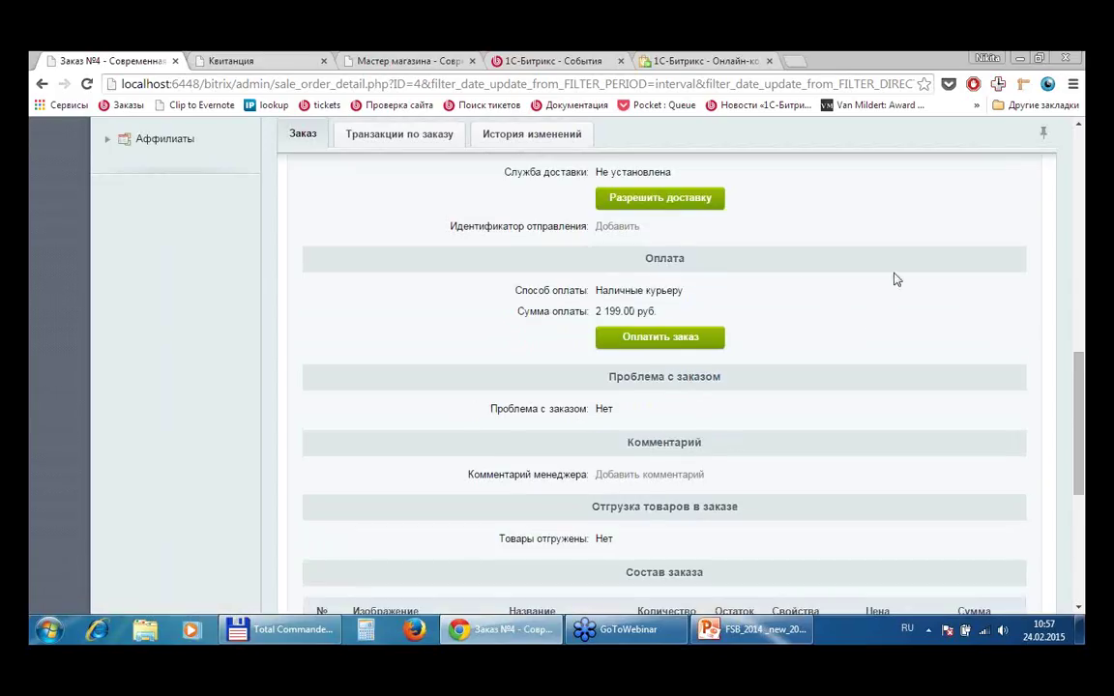
scroll(884, 280, down, 1)
scroll(877, 283, down, 1)
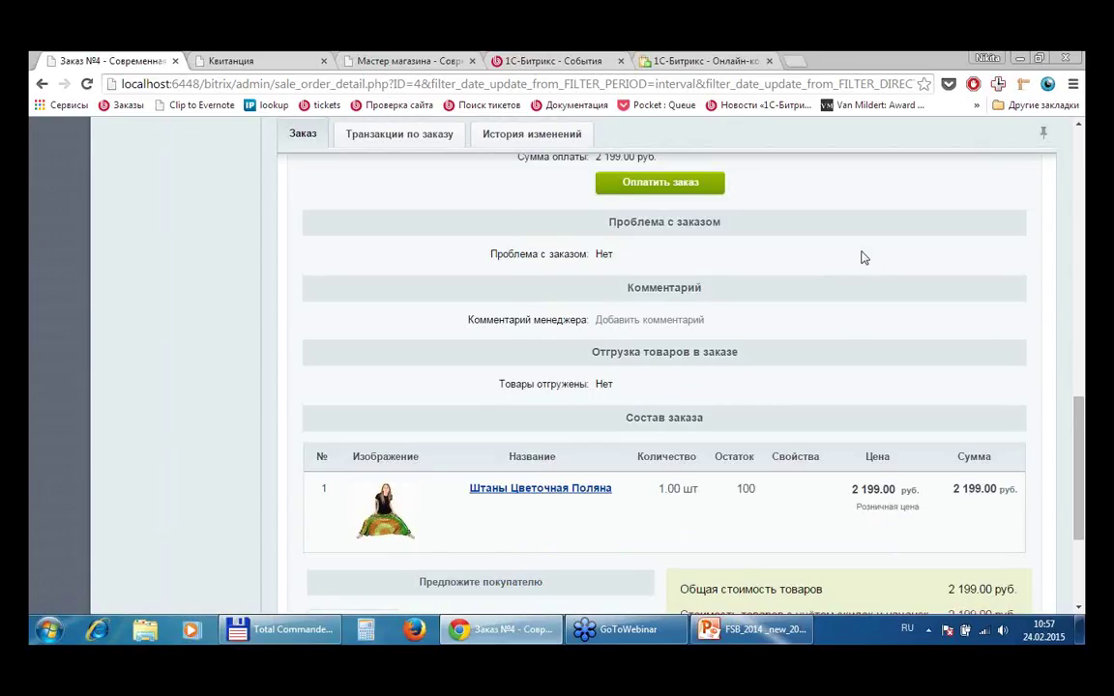
scroll(861, 256, down, 1)
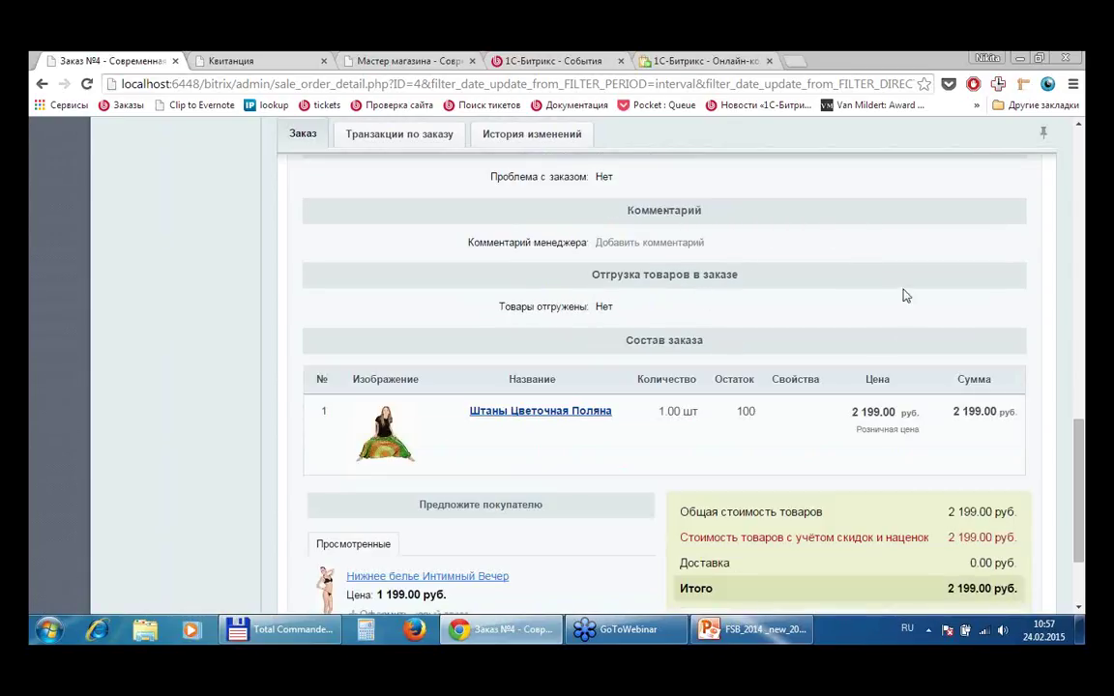
scroll(919, 263, down, 1)
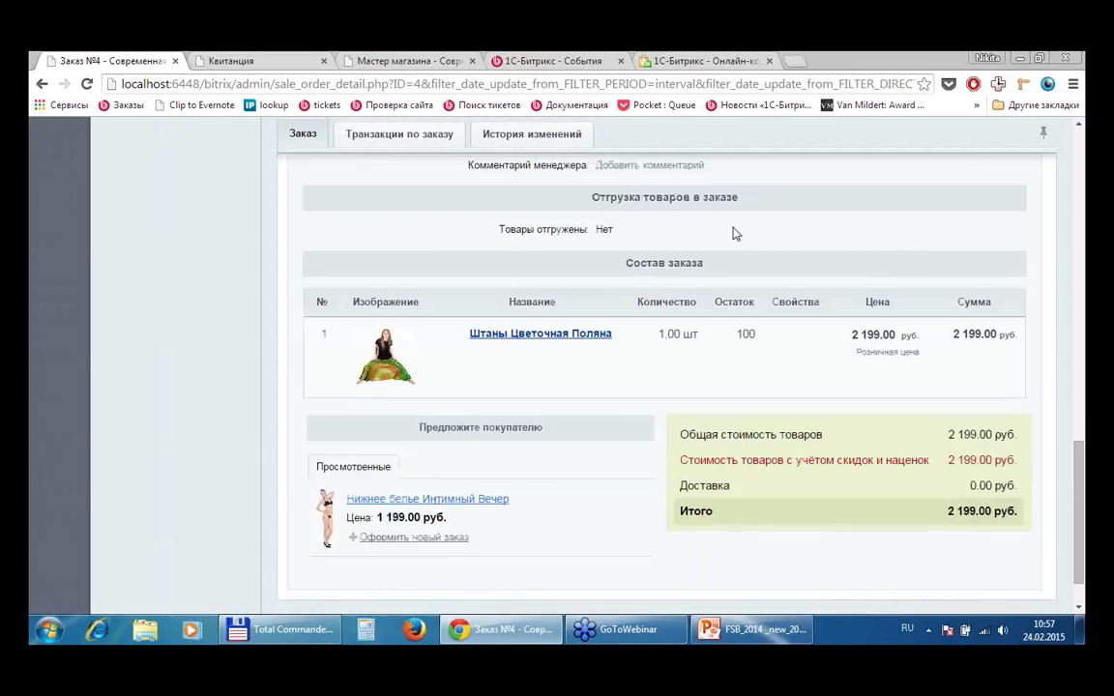
scroll(432, 387, down, 1)
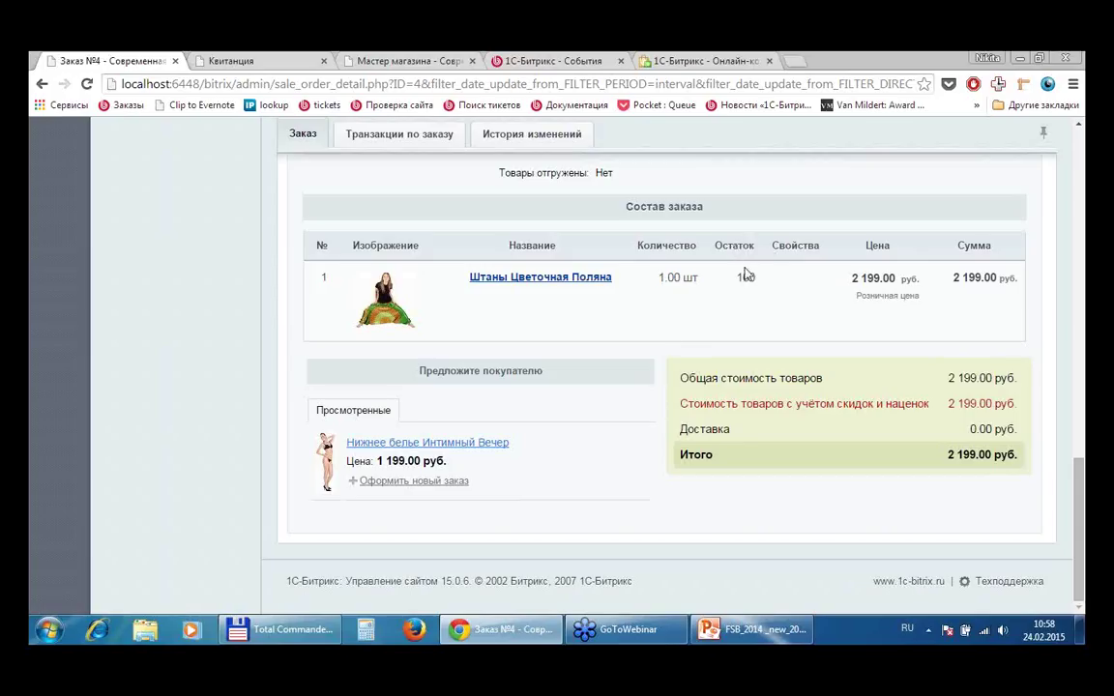
- Set the Нижнее белье Интимный Вечер price to 500.00 руб. in order №4 and apply the changes
scroll(755, 292, up, 15)
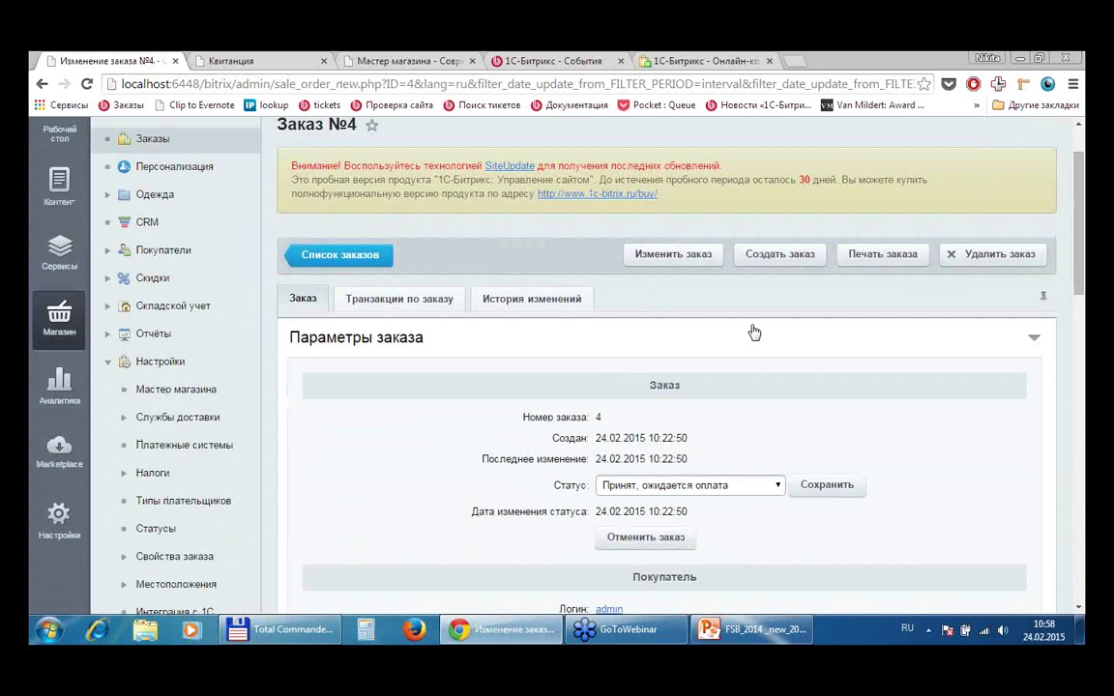
scroll(548, 366, down, 15)
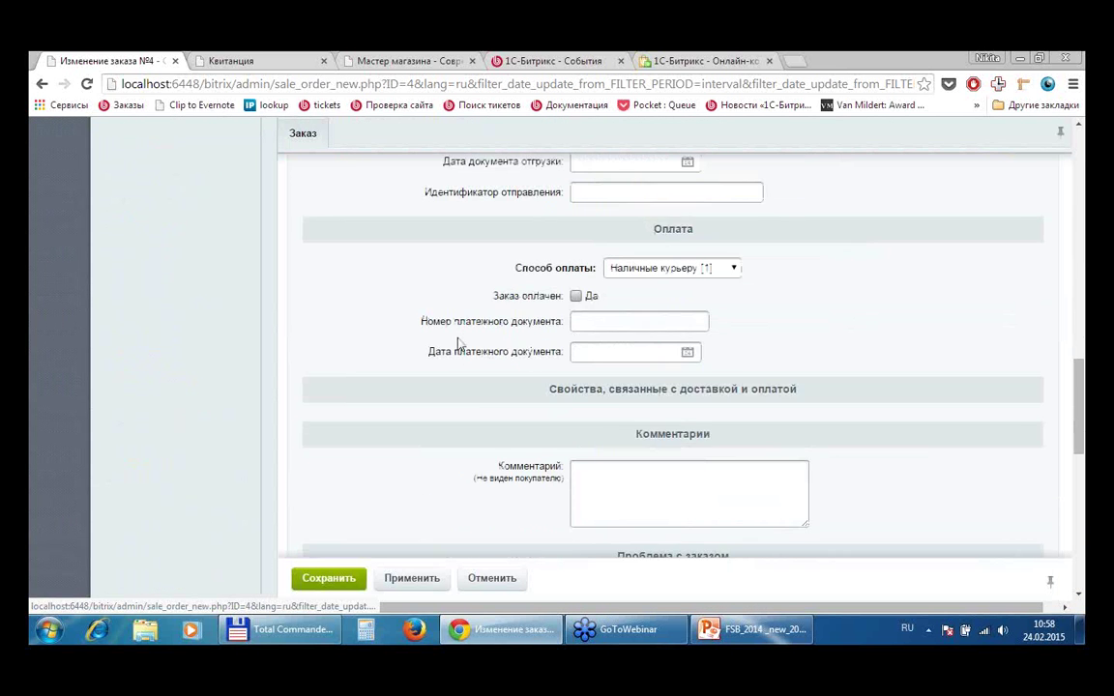
scroll(450, 340, down, 1)
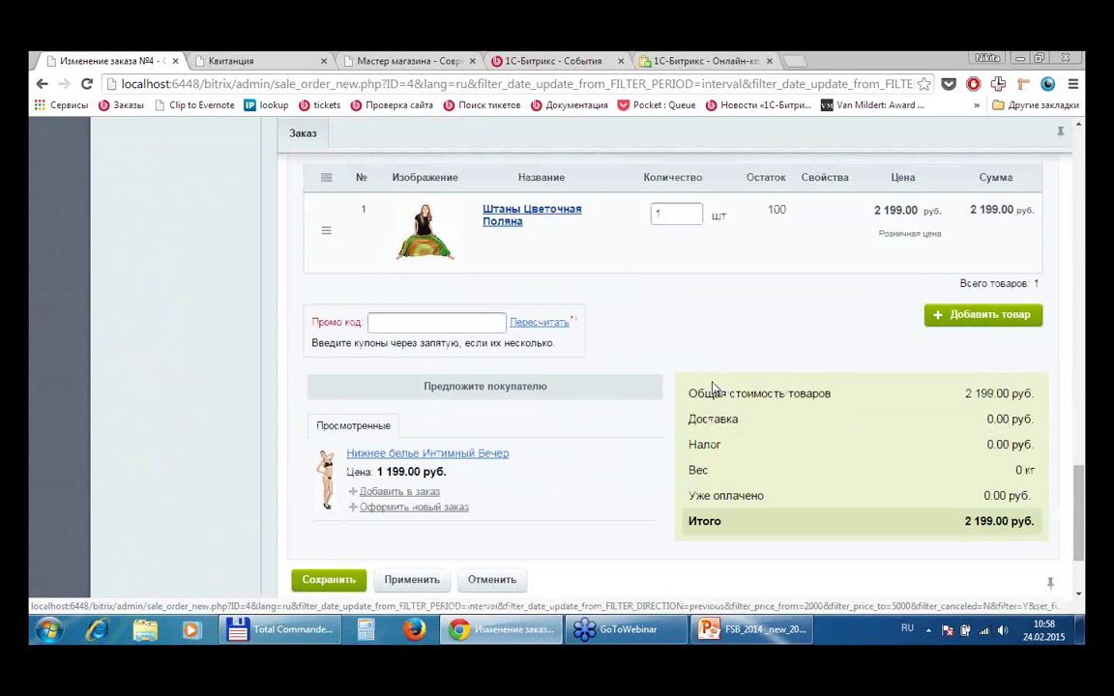
scroll(628, 291, up, 1)
scroll(571, 401, down, 1)
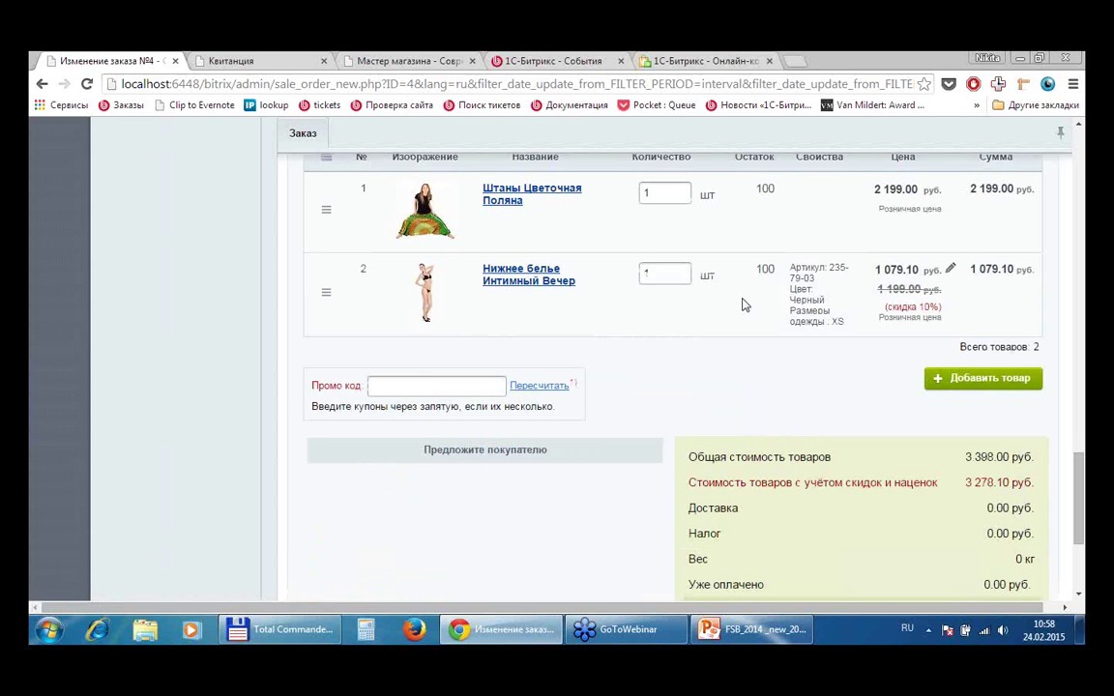
click(898, 269)
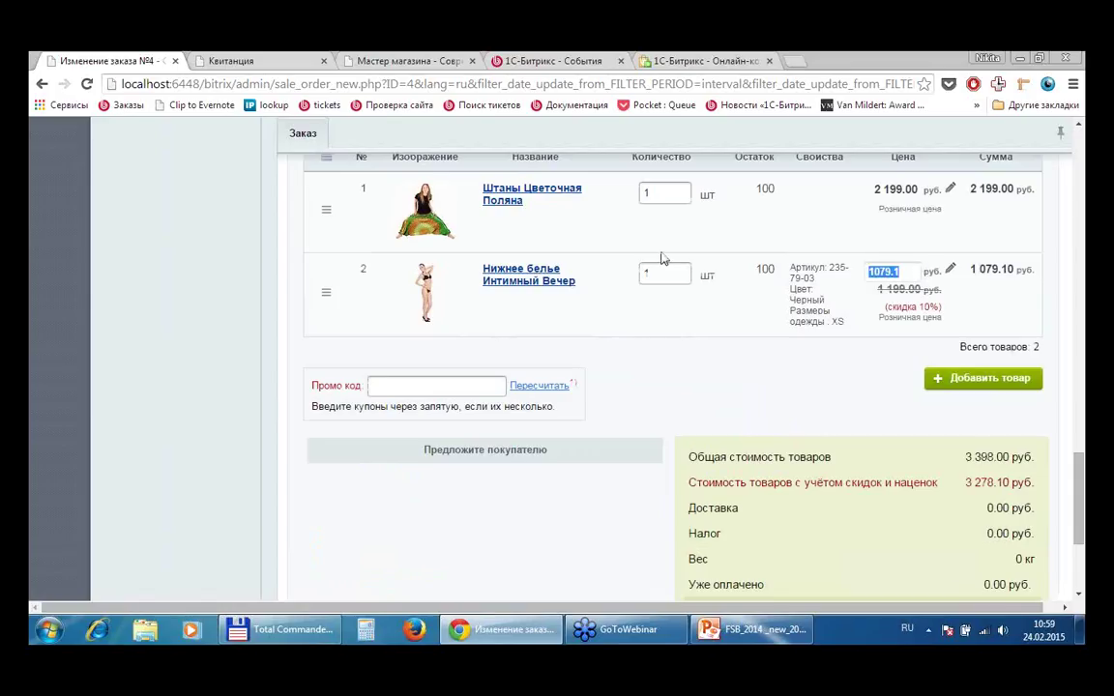
text(500)
click(1029, 319)
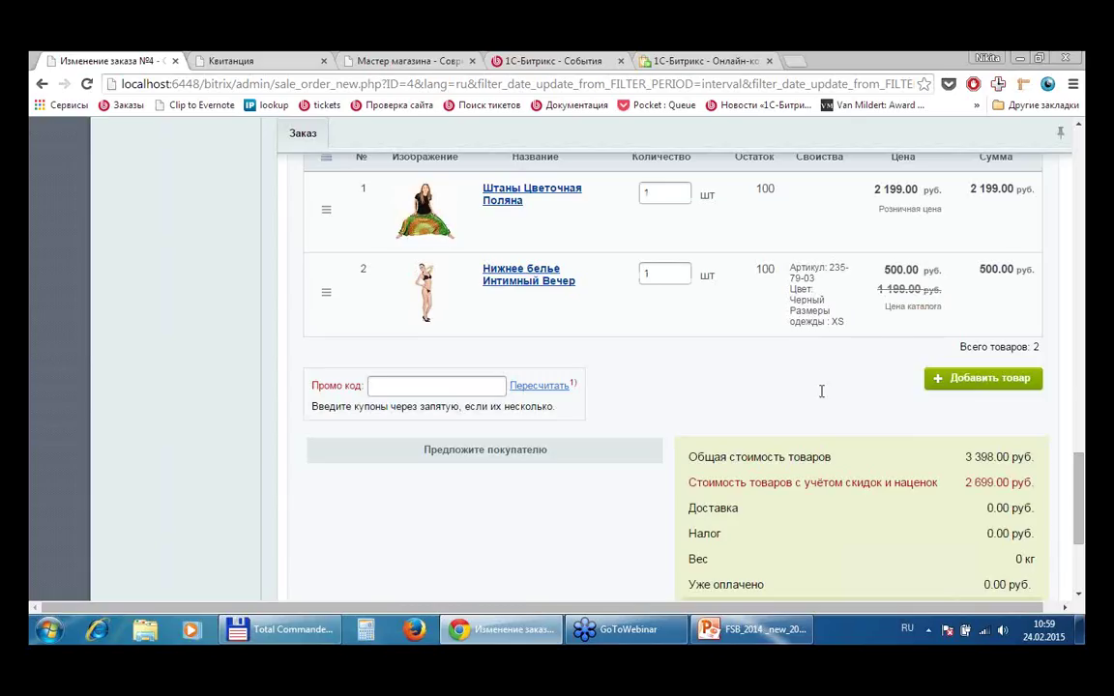
scroll(841, 391, up, 4)
scroll(865, 384, down, 2)
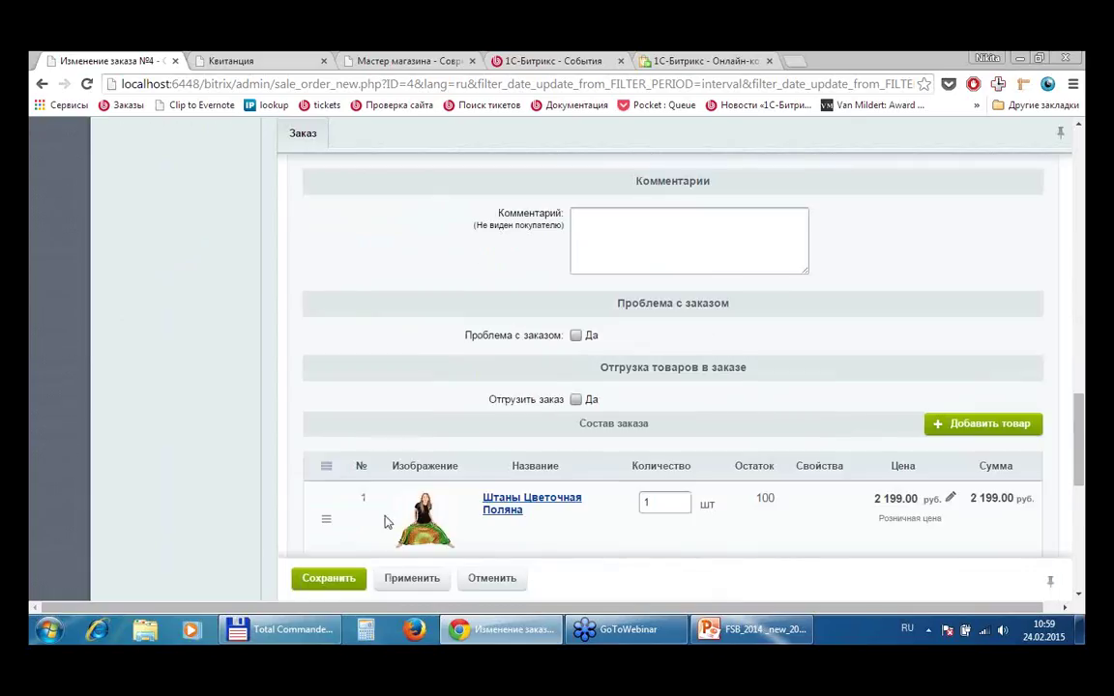
click(394, 583)
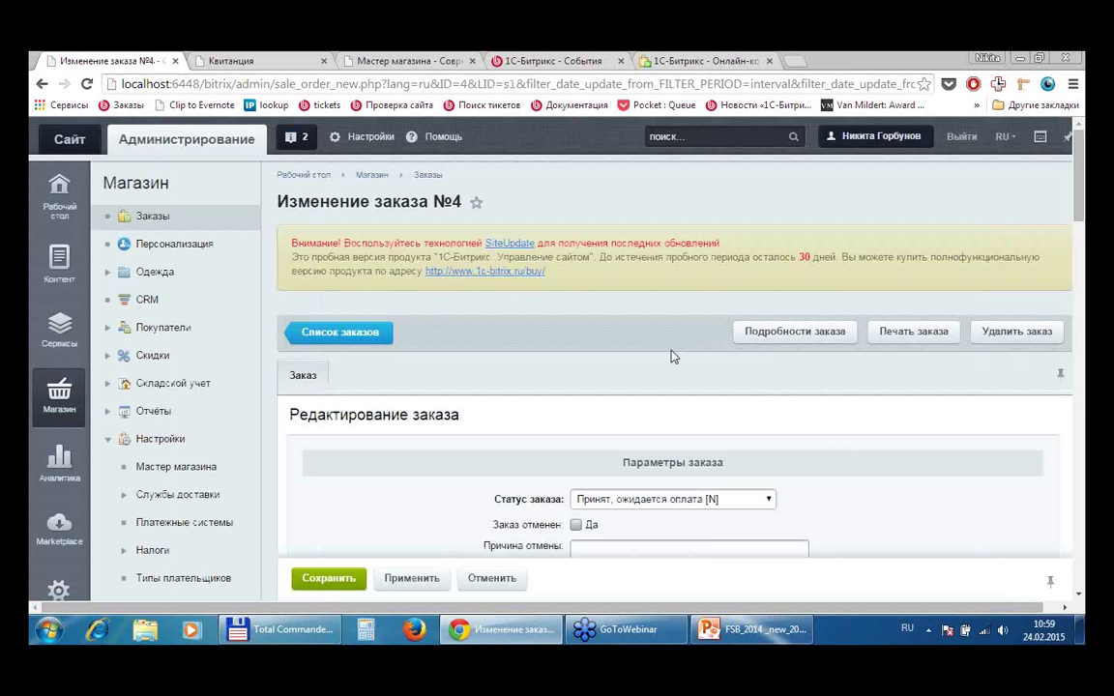
scroll(674, 356, down, 15)
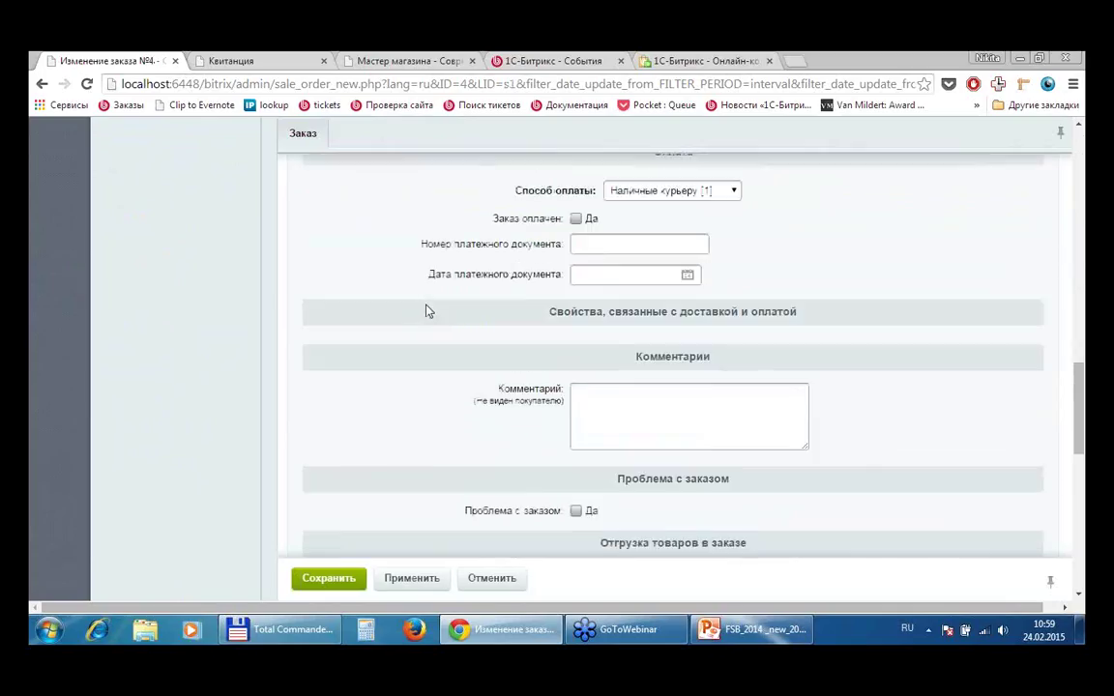
scroll(428, 311, down, 2)
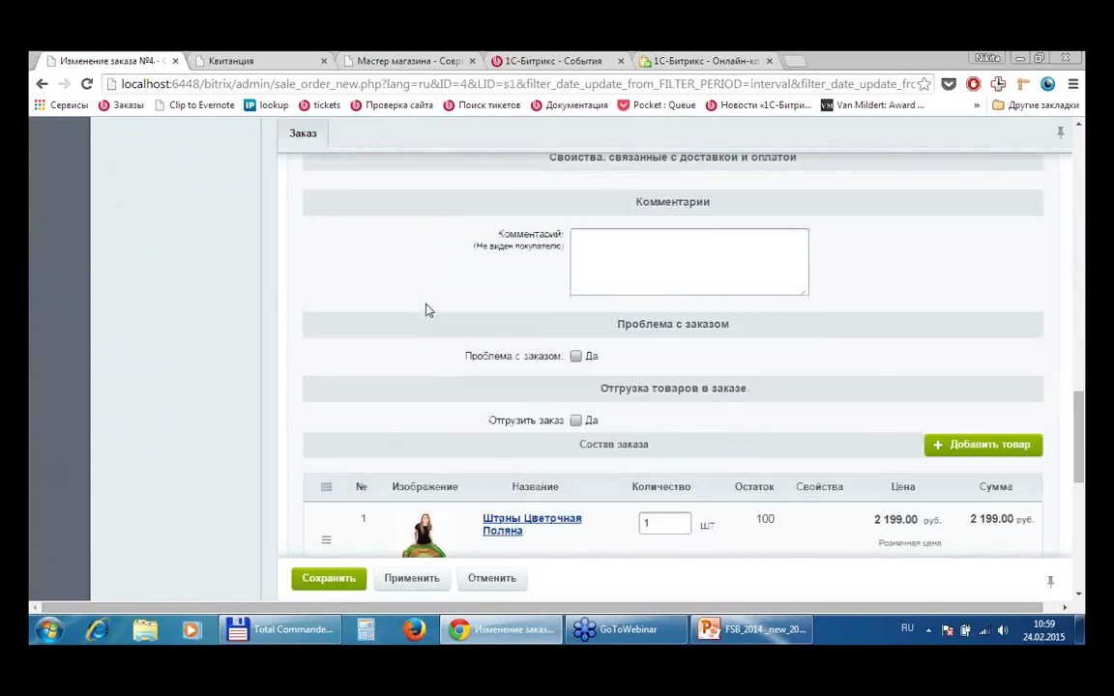
scroll(428, 310, up, 1)
scroll(428, 310, down, 3)
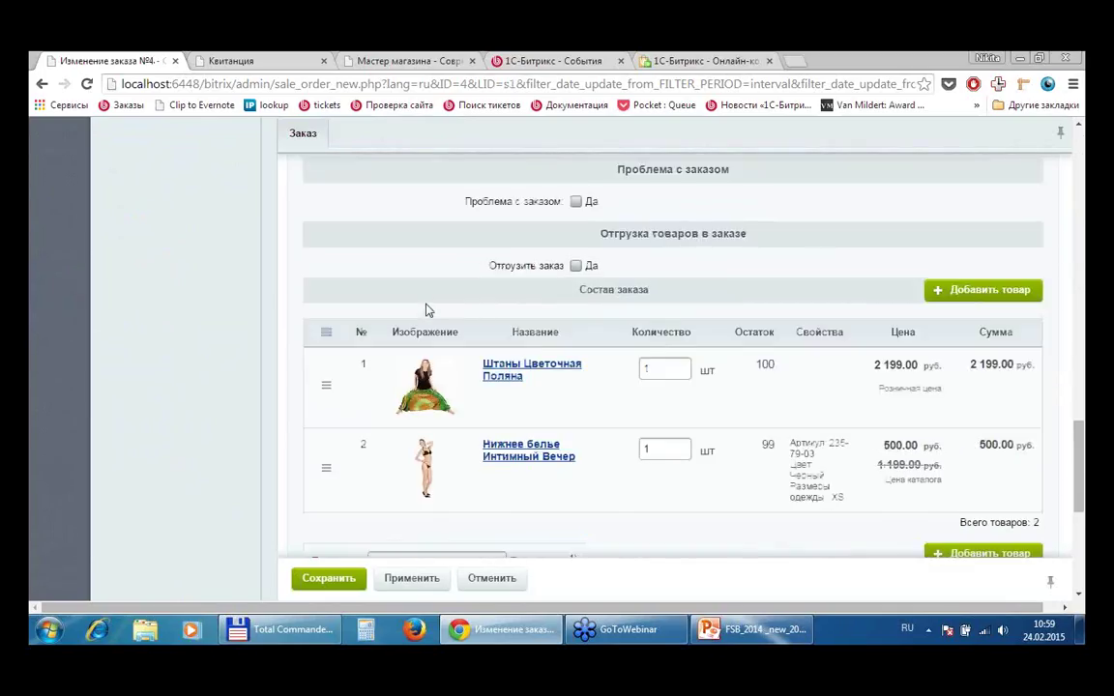
scroll(428, 311, up, 4)
scroll(432, 317, up, 5)
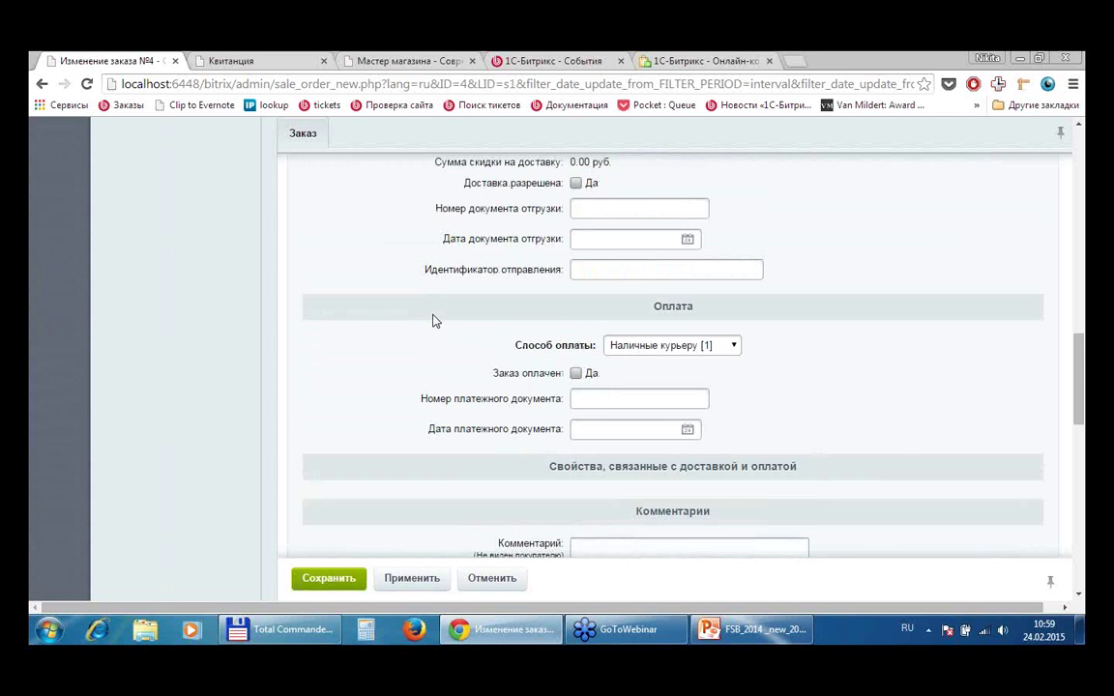
scroll(434, 322, down, 6)
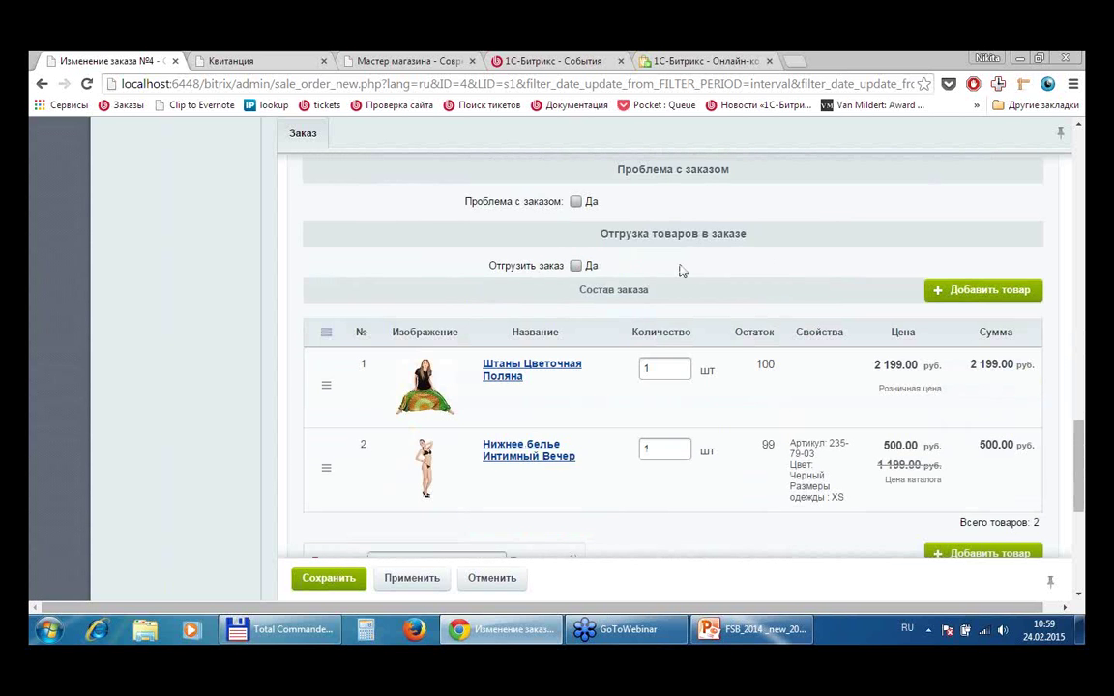
scroll(882, 357, up, 12)
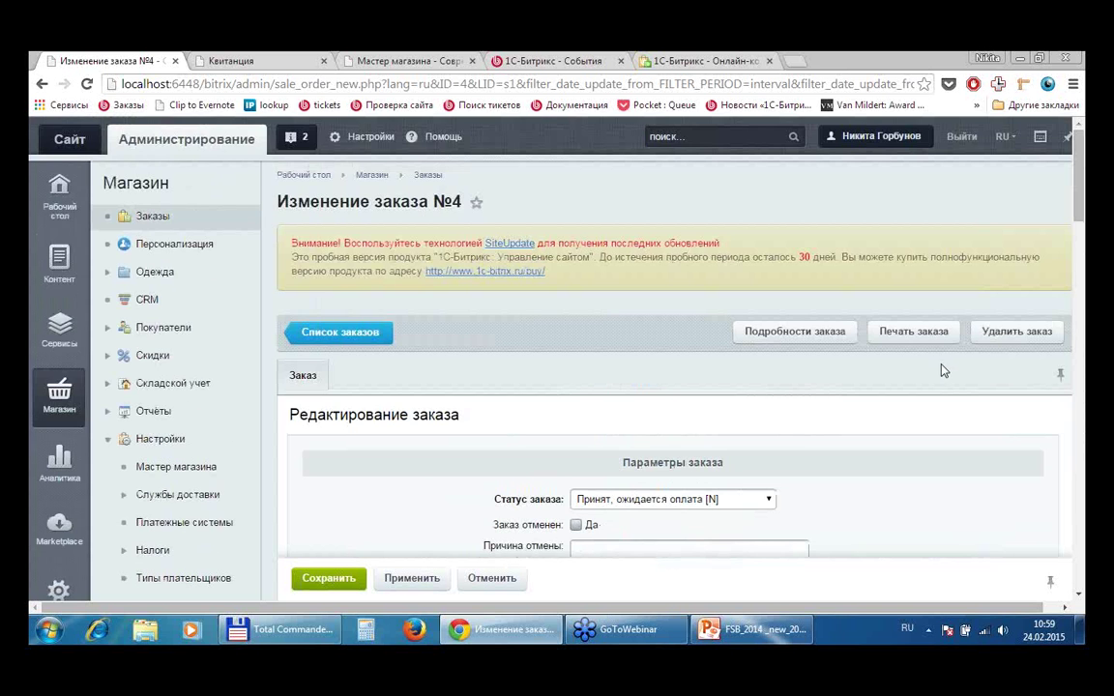
scroll(819, 375, down, 10)
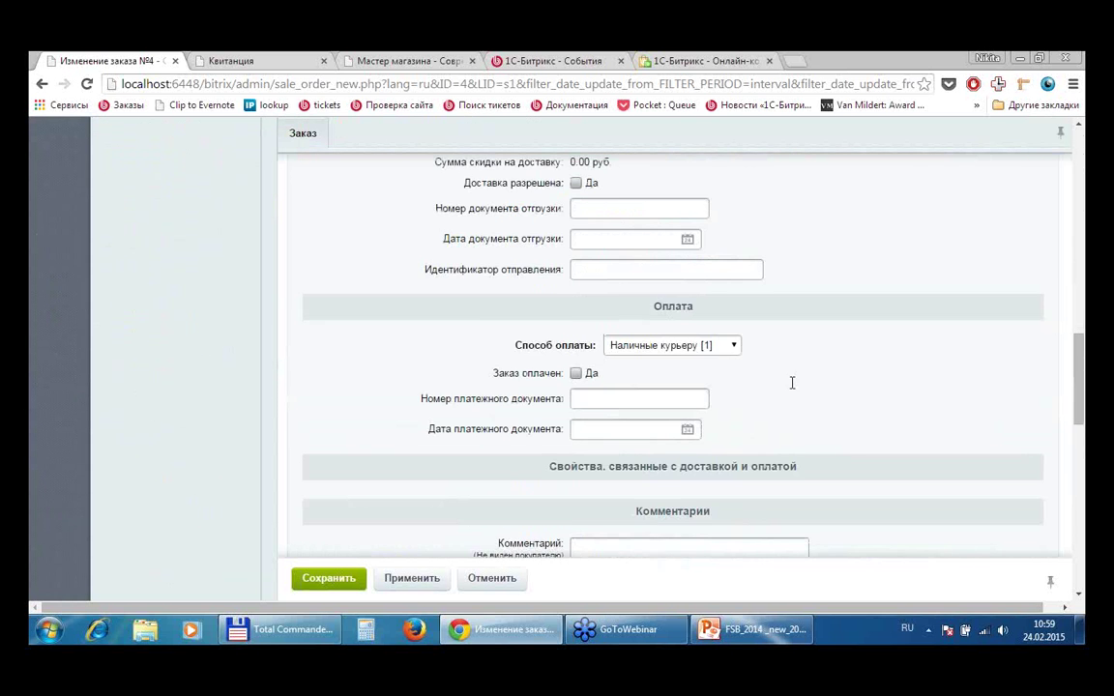
scroll(907, 377, up, 10)
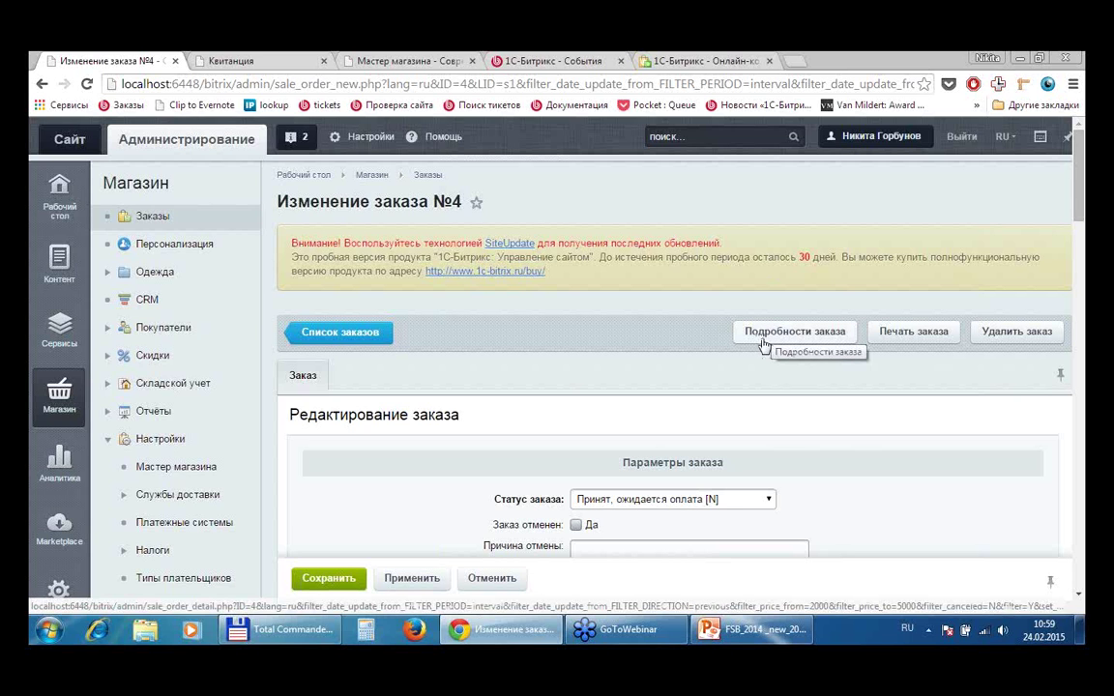
- Open the print documents page for order №4 and choose the Накладная template
click(912, 345)
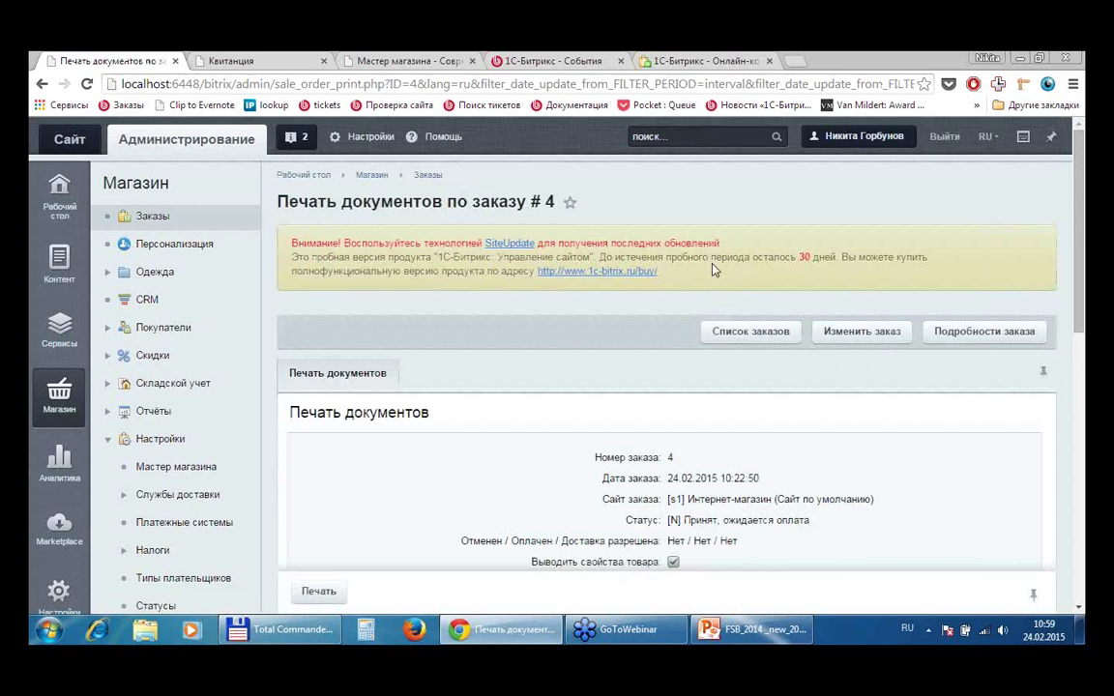
scroll(661, 257, down, 3)
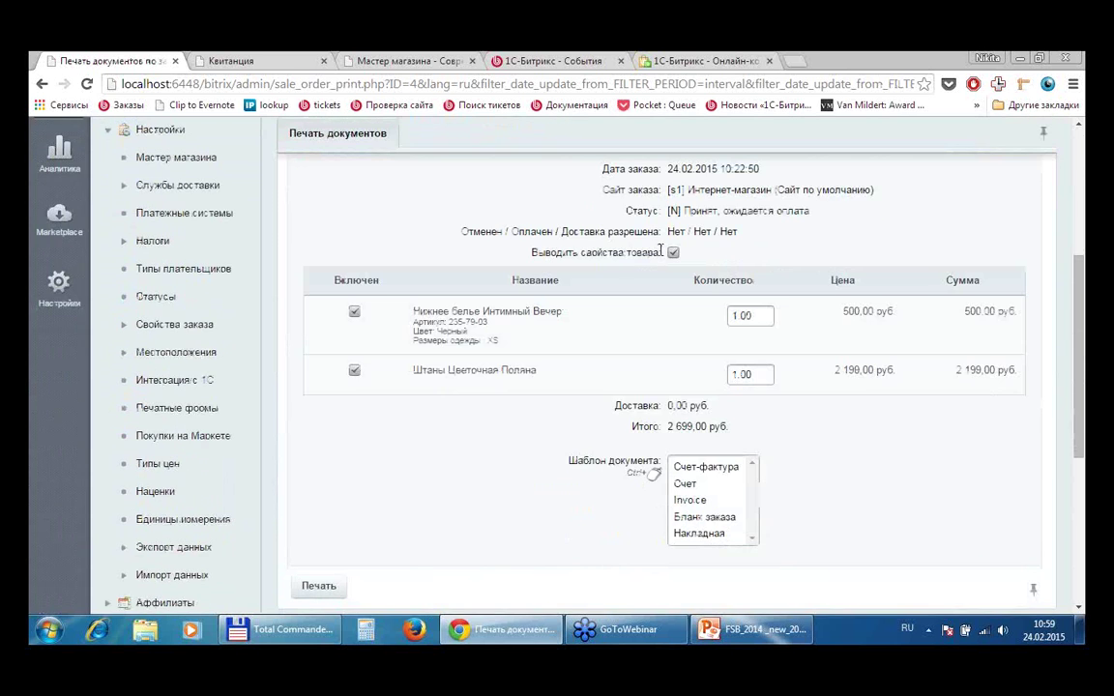
scroll(661, 253, down, 1)
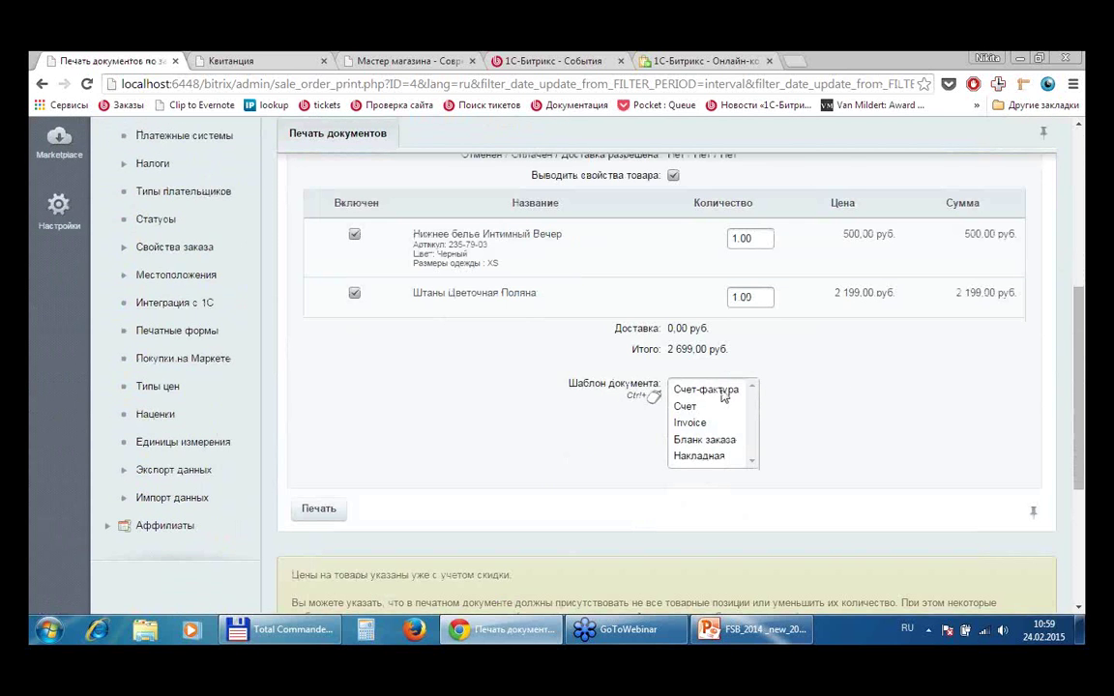
click(704, 440)
click(716, 457)
scroll(928, 384, down, 1)
scroll(865, 340, up, 1)
scroll(843, 353, down, 1)
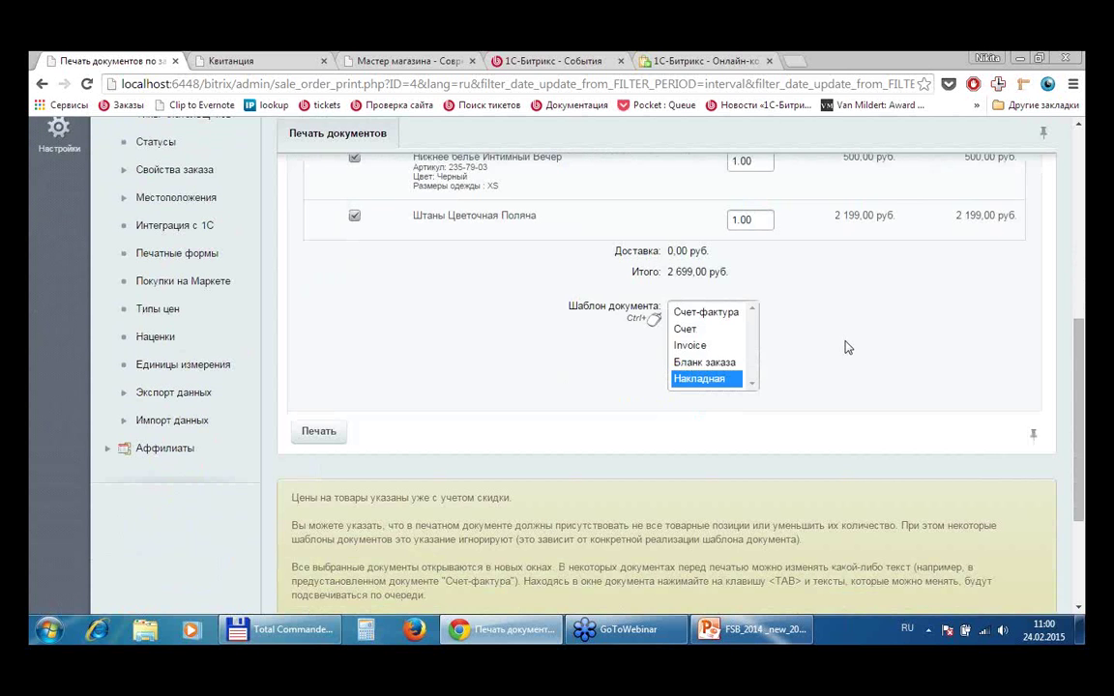
scroll(970, 397, up, 10)
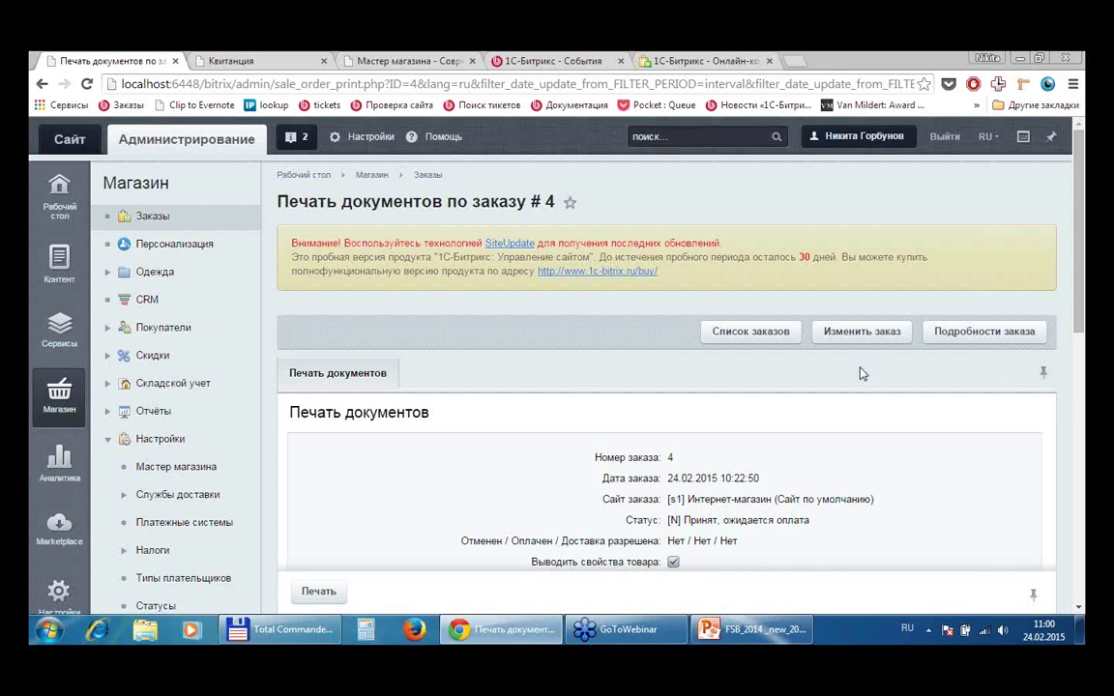
- Open the admin buyer's profile from the Покупатели list under Персонализация
click(198, 246)
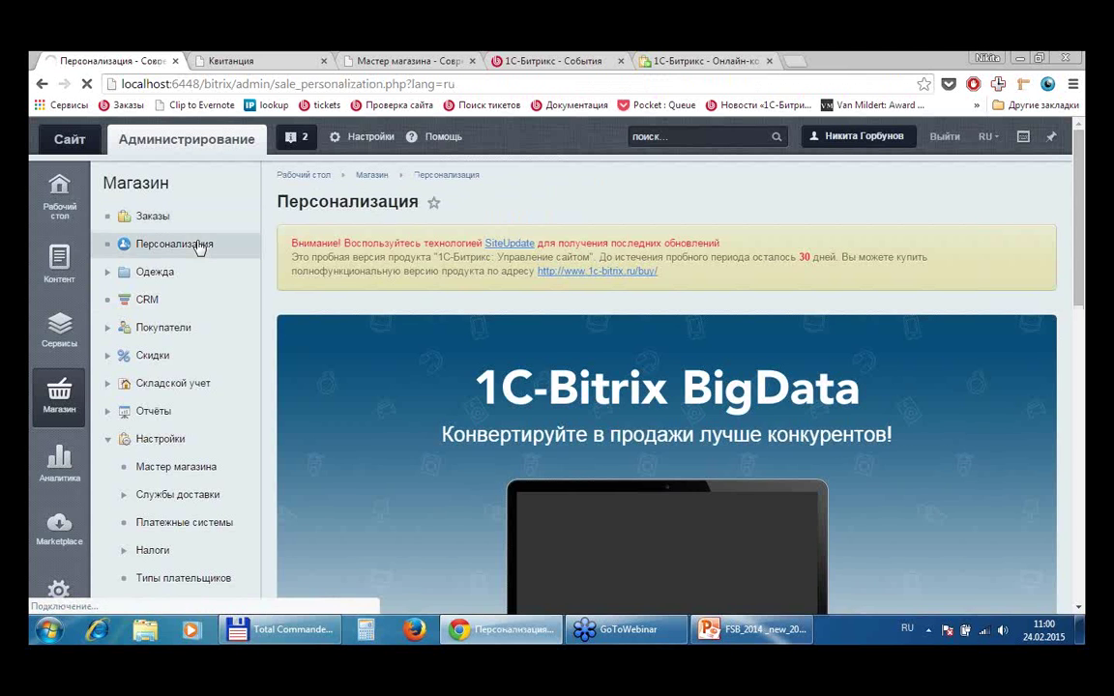
scroll(628, 387, down, 4)
scroll(571, 309, up, 4)
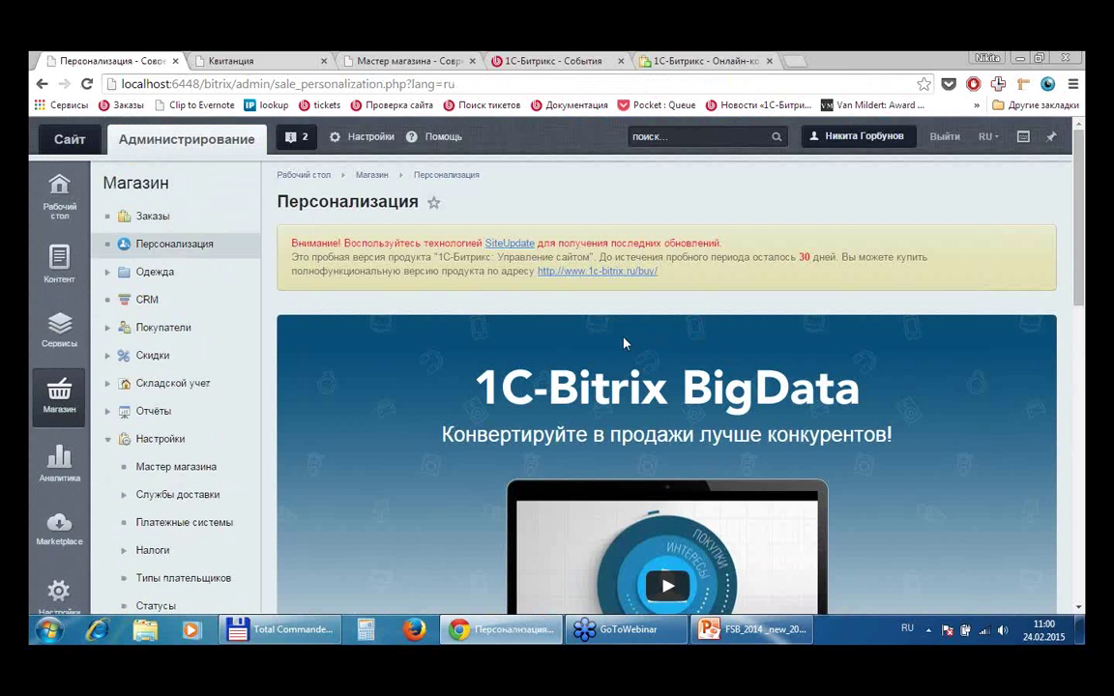
click(108, 328)
click(157, 334)
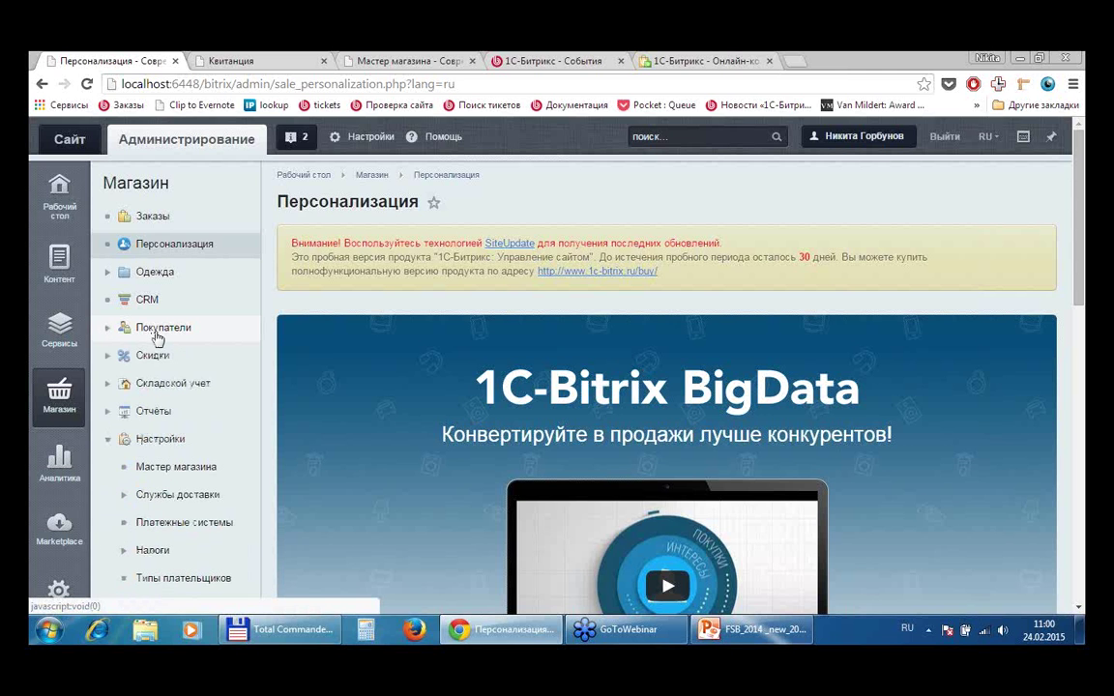
click(155, 334)
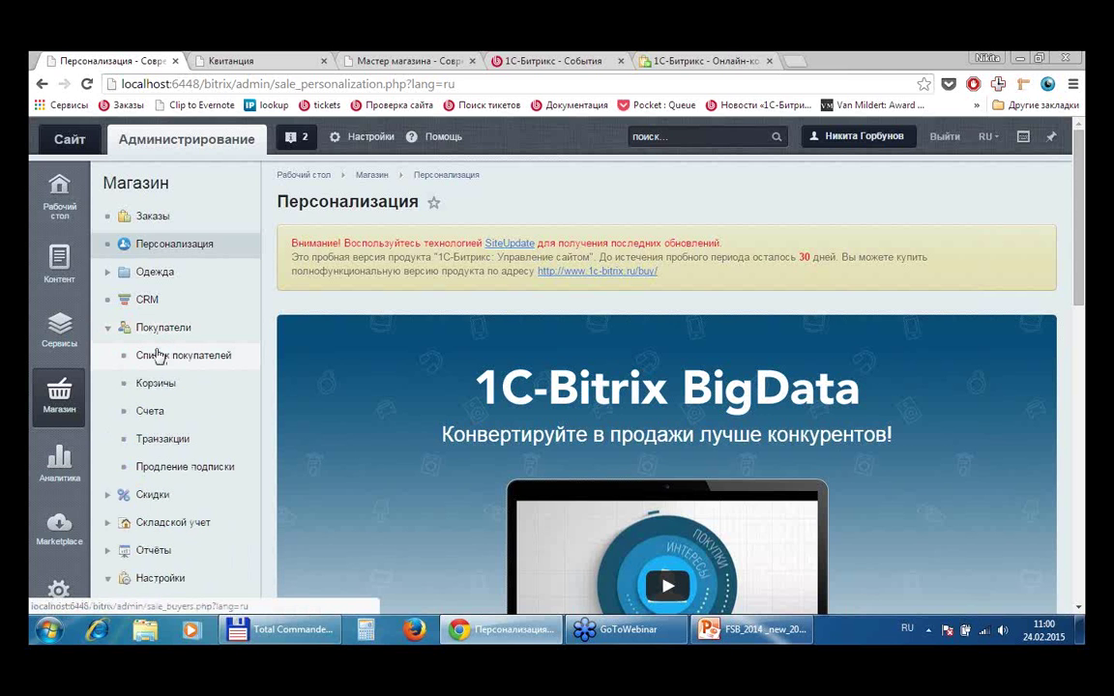
click(155, 355)
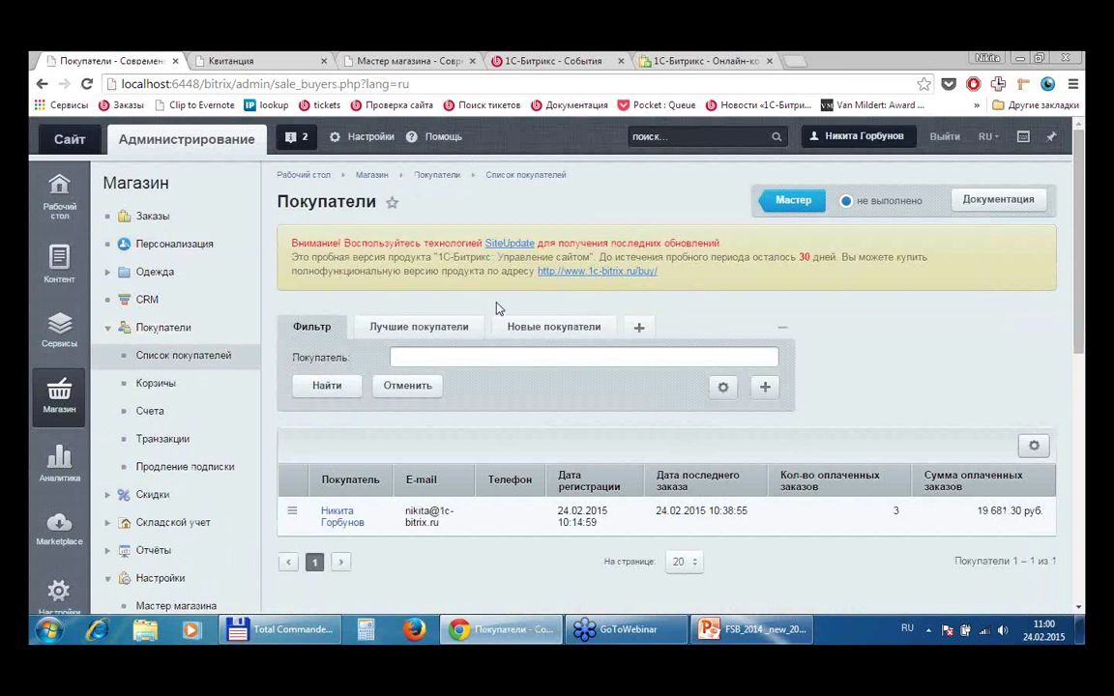
scroll(964, 343, down, 2)
double_click(611, 370)
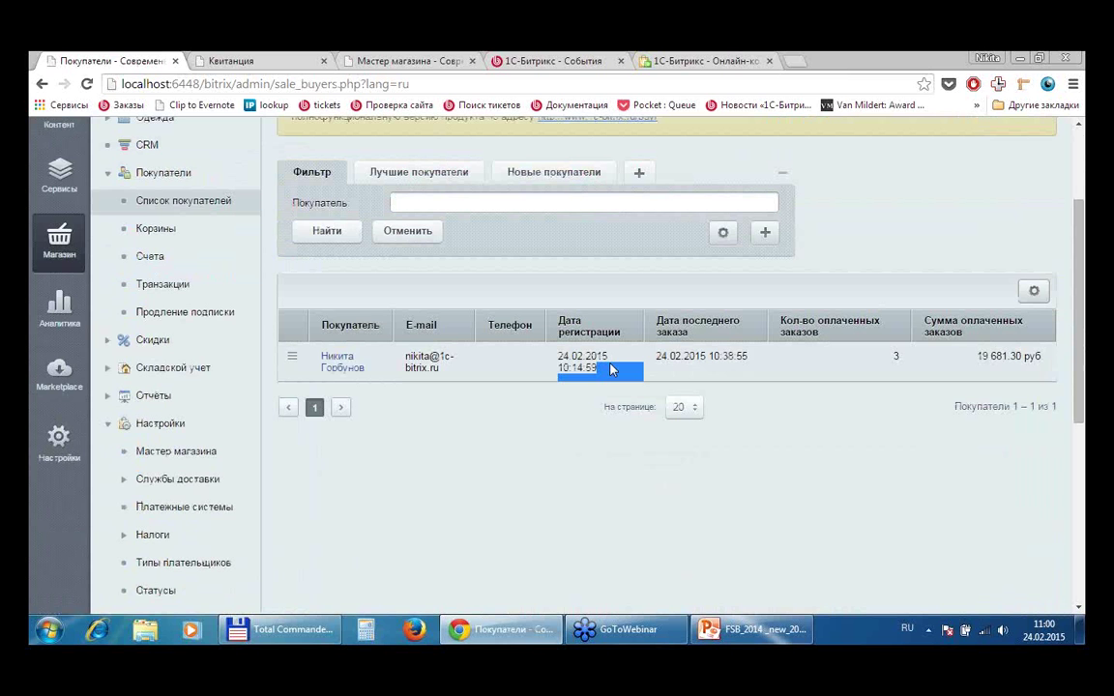
double_click(611, 370)
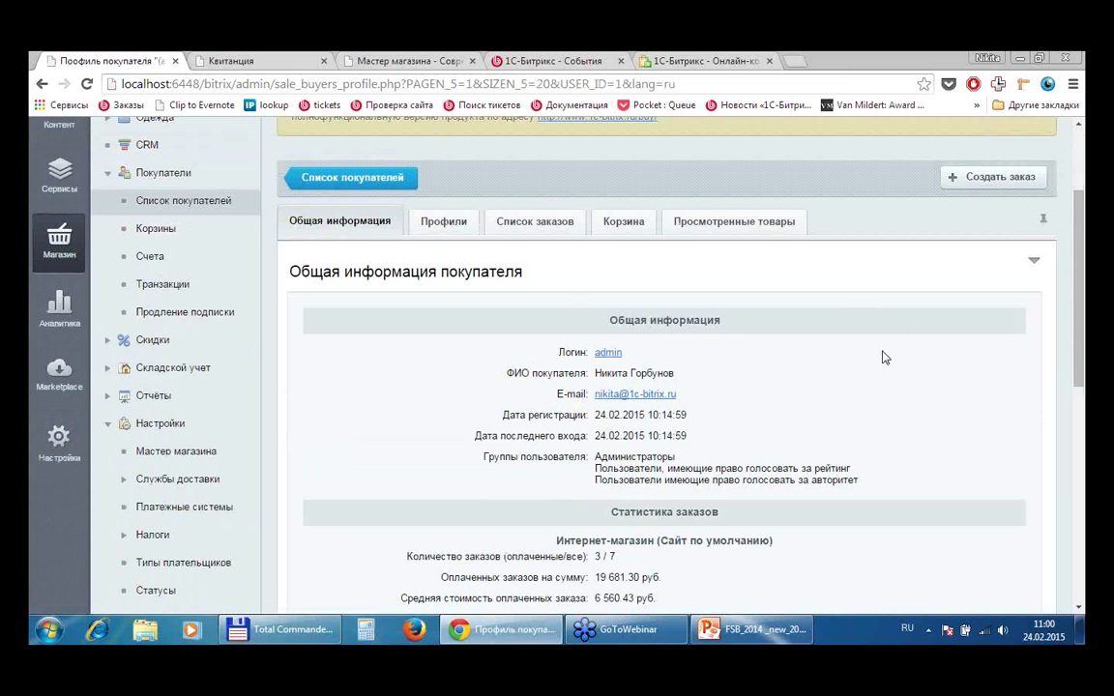
- Review the buyer's Список заказов and Общая информация tabs
scroll(890, 360, down, 3)
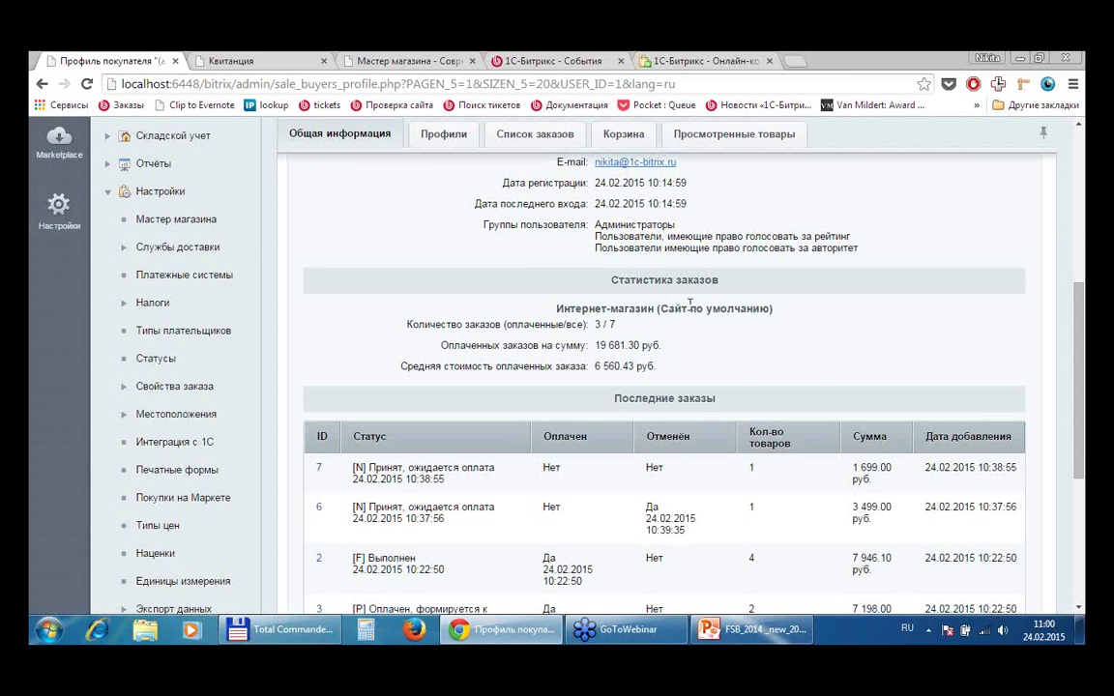
scroll(736, 310, down, 1)
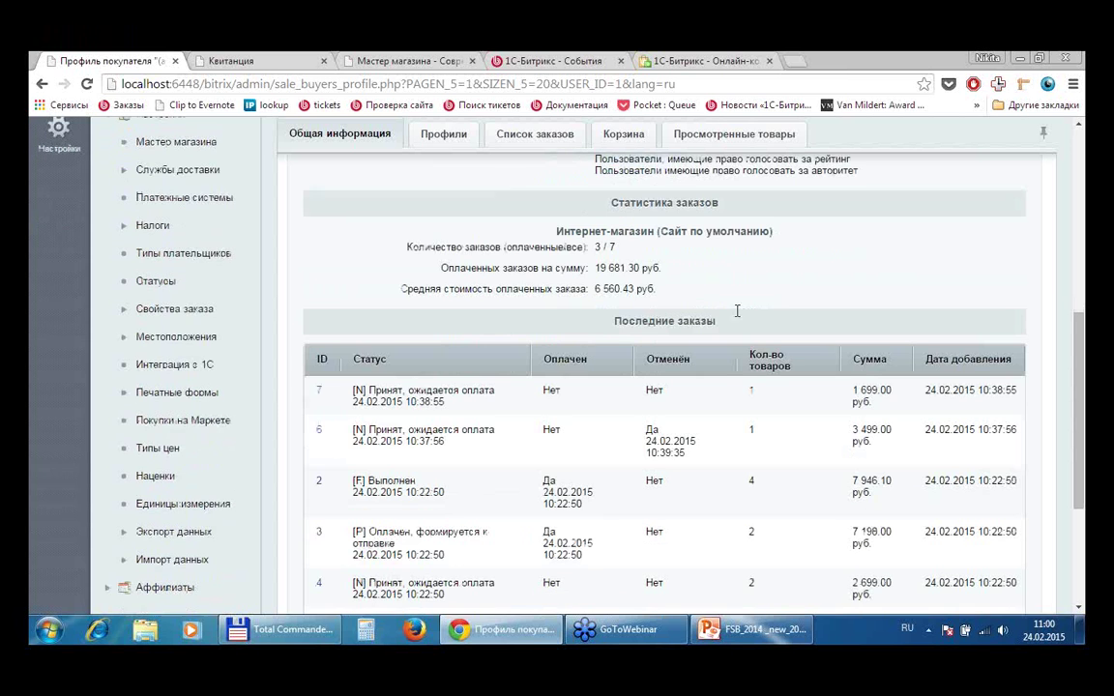
scroll(683, 257, down, 2)
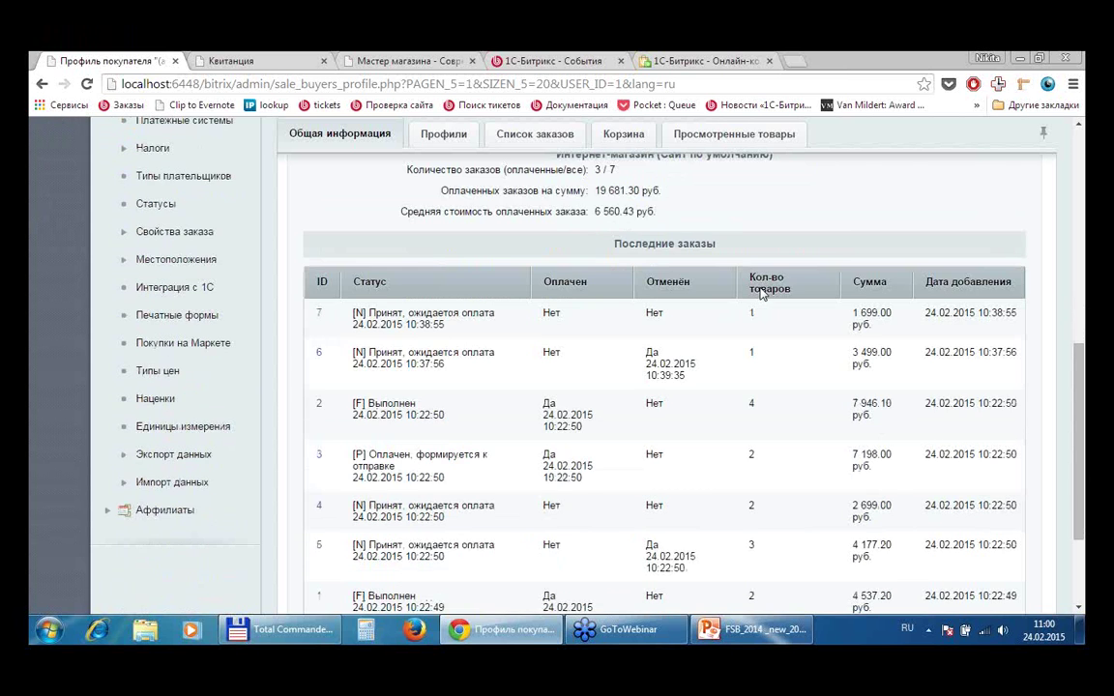
scroll(720, 377, up, 4)
scroll(698, 365, down, 4)
scroll(688, 362, up, 6)
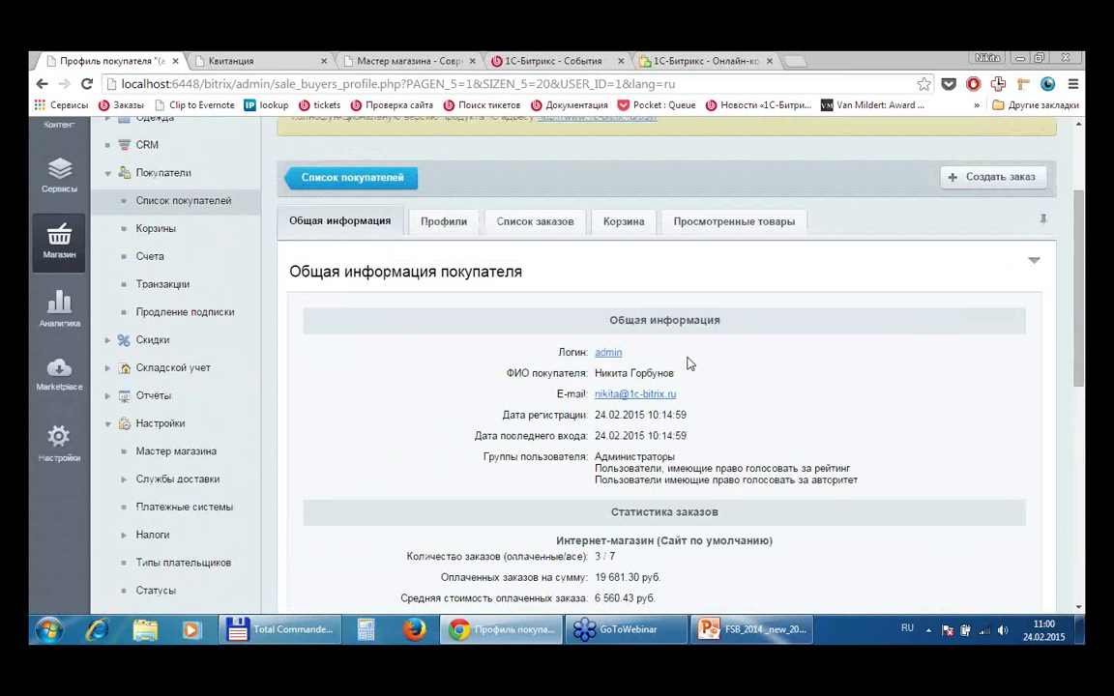
click(498, 218)
scroll(715, 309, down, 3)
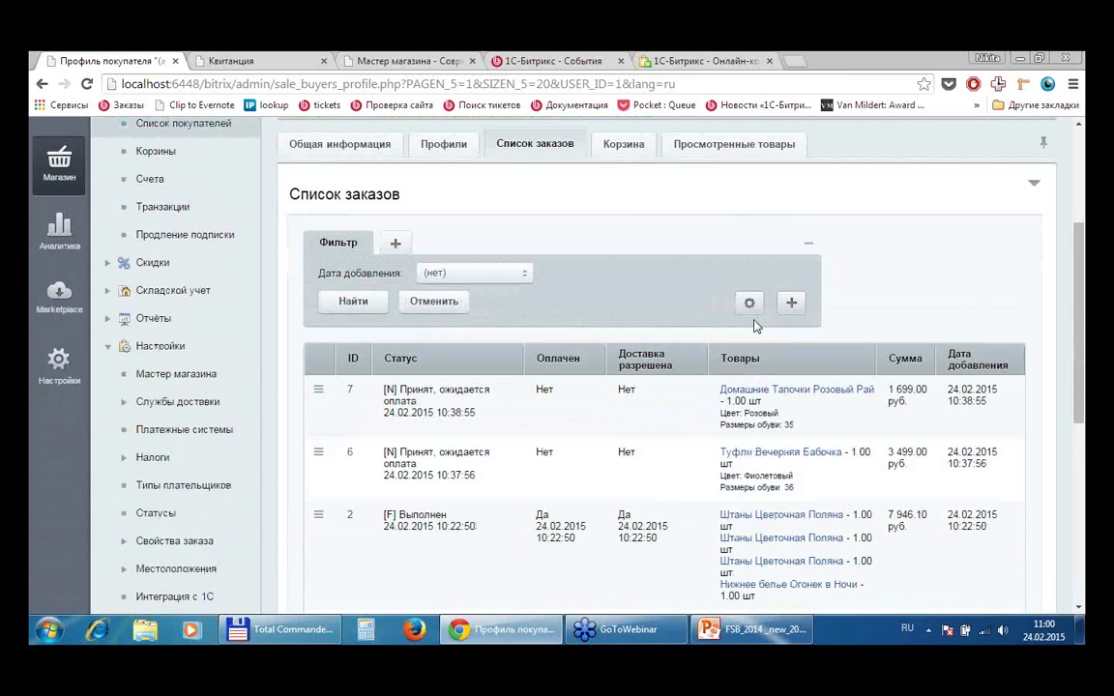
scroll(739, 324, up, 3)
click(327, 378)
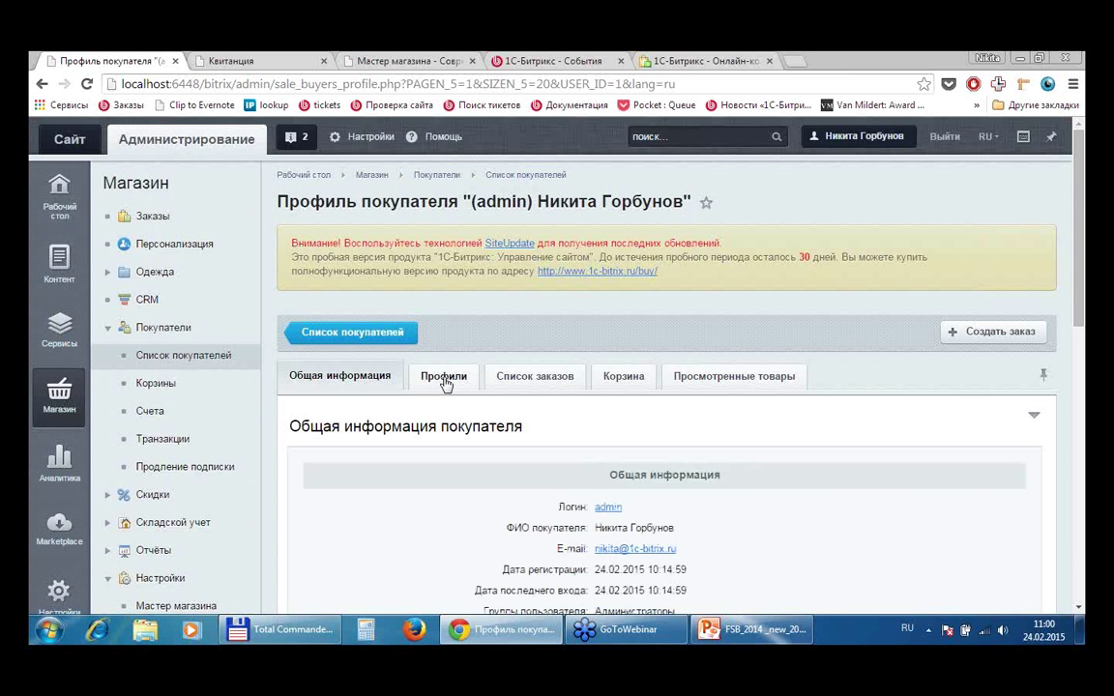
- Check the buyer's profiles, empty cart and the one viewed product, Нижнее белье Интимный Вечер
click(444, 377)
scroll(815, 378, down, 2)
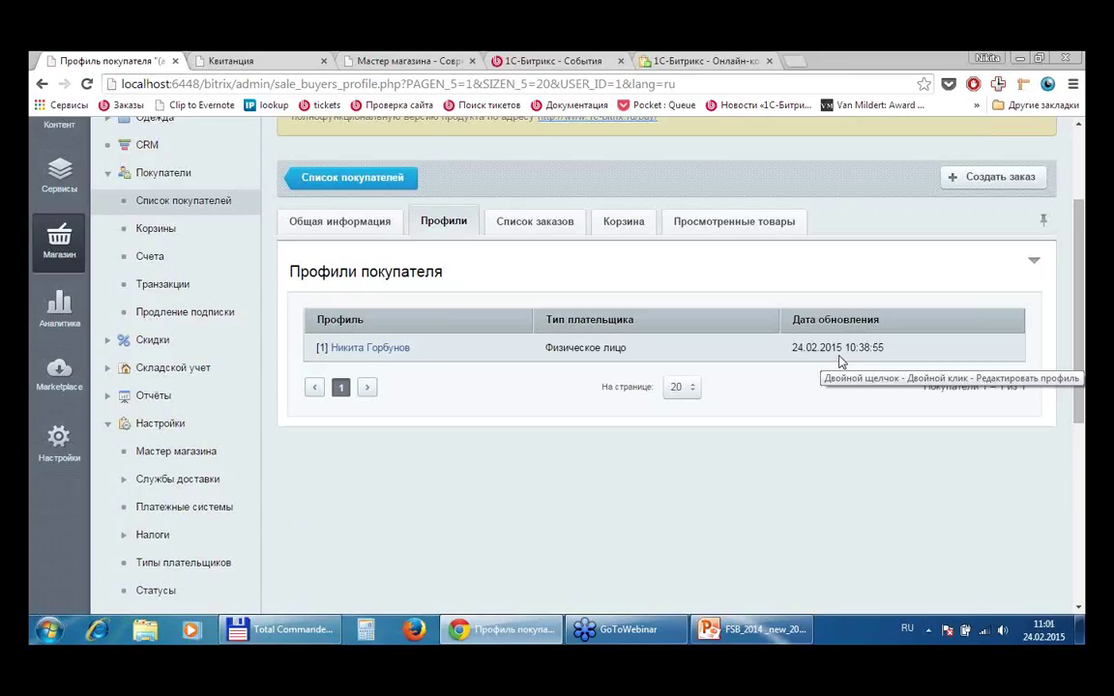
click(640, 222)
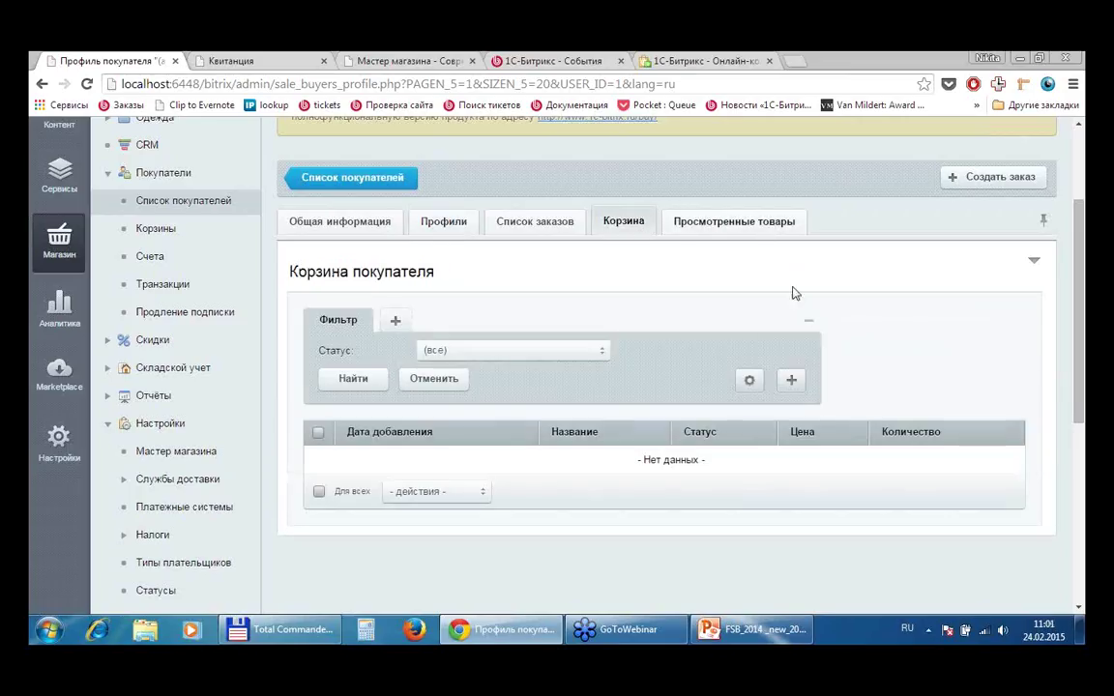
scroll(763, 286, down, 1)
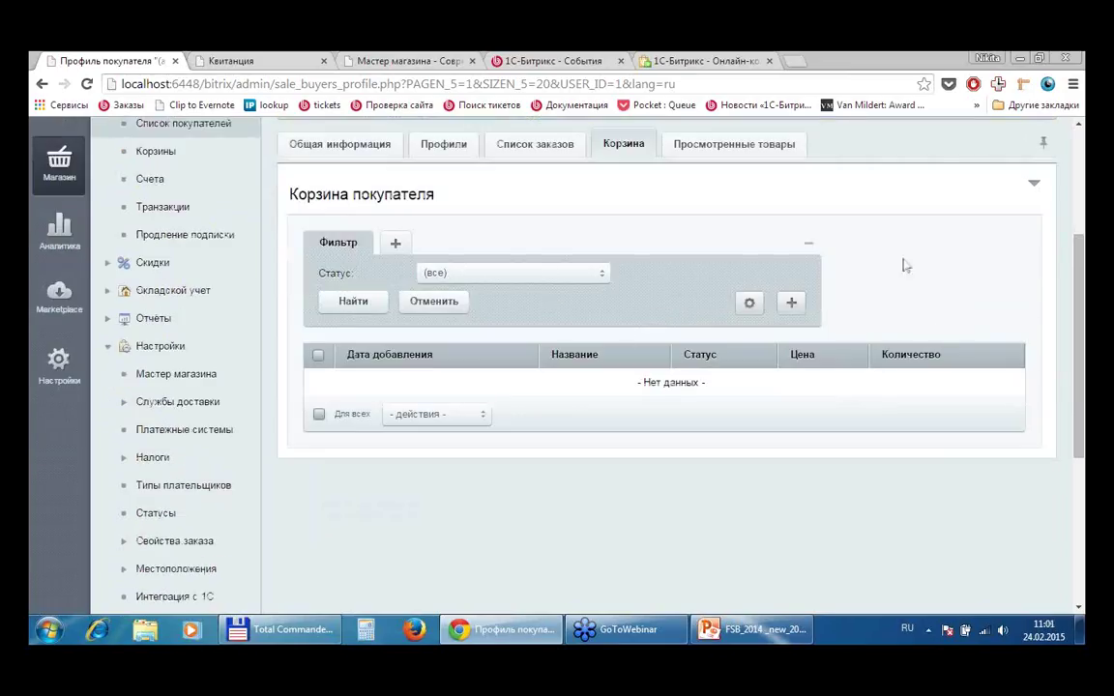
click(727, 143)
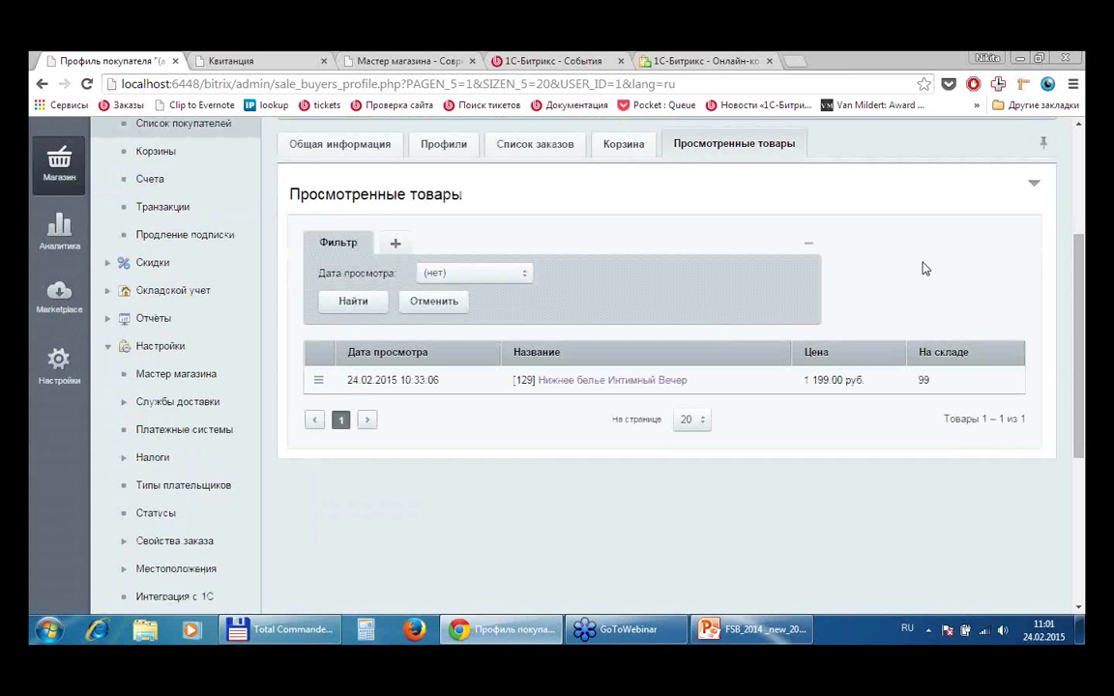
scroll(923, 269, up, 2)
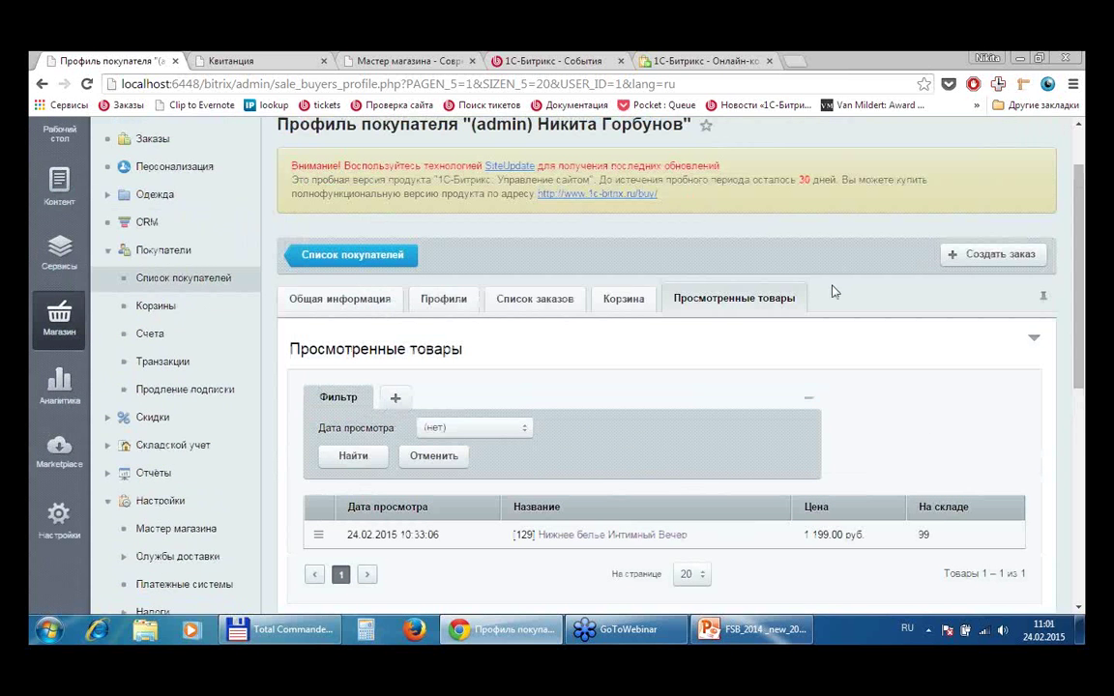
- Browse the abandoned baskets under each saved filter, then list the Скидки на товар discounts
click(143, 305)
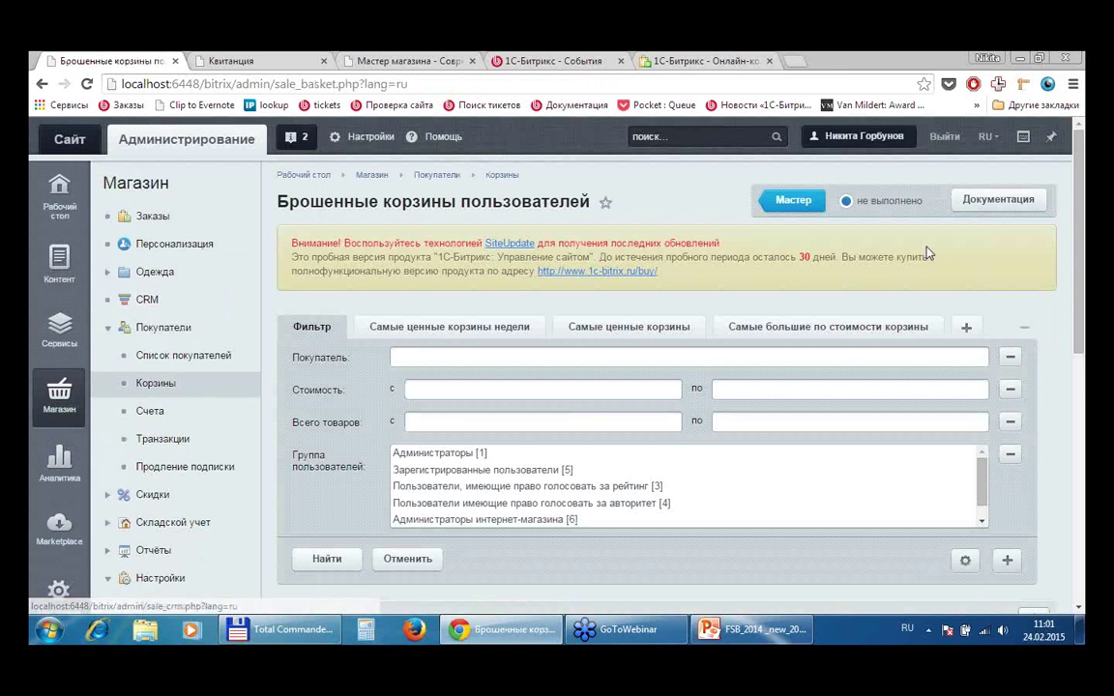
scroll(928, 251, down, 3)
scroll(930, 253, up, 2)
click(435, 251)
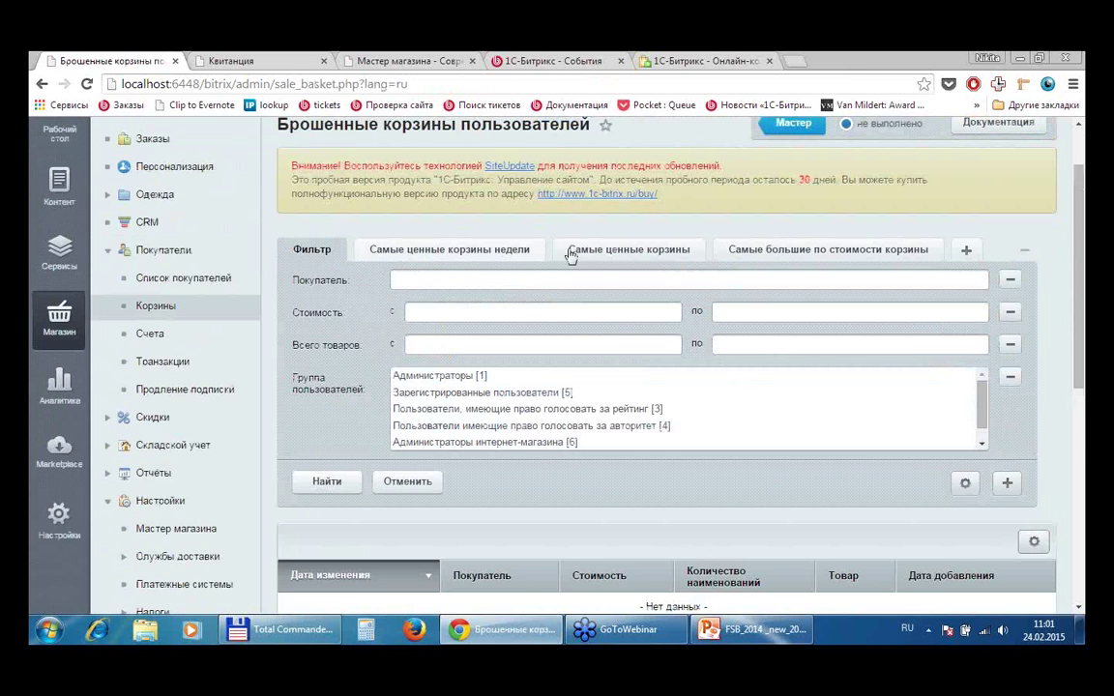
click(590, 249)
click(783, 249)
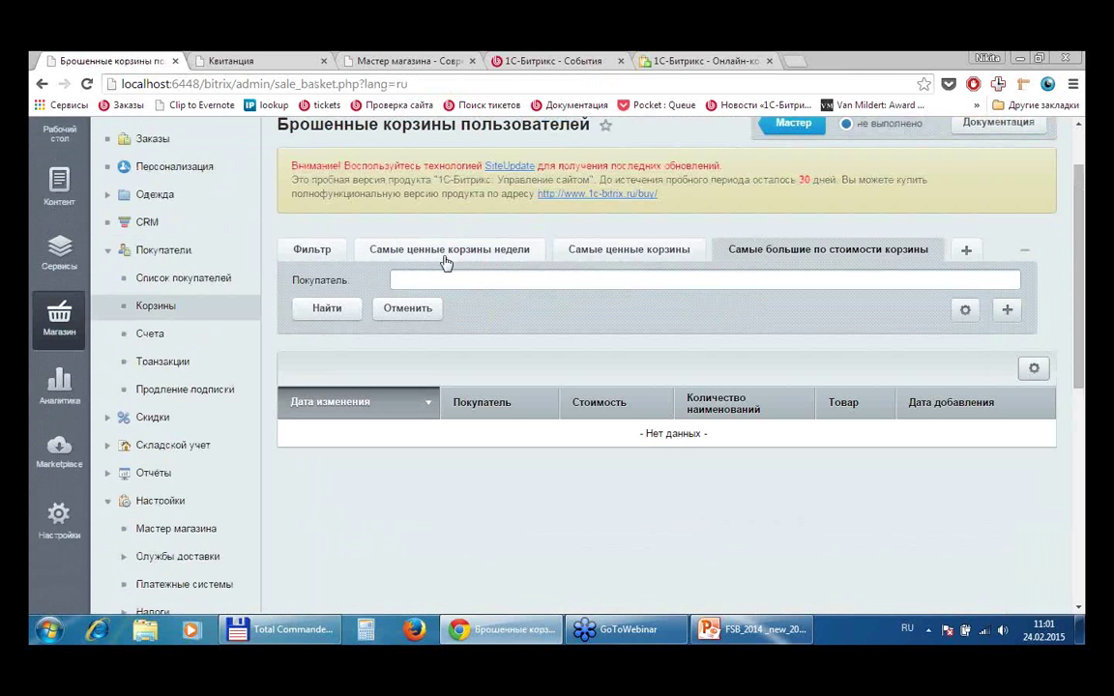
click(108, 419)
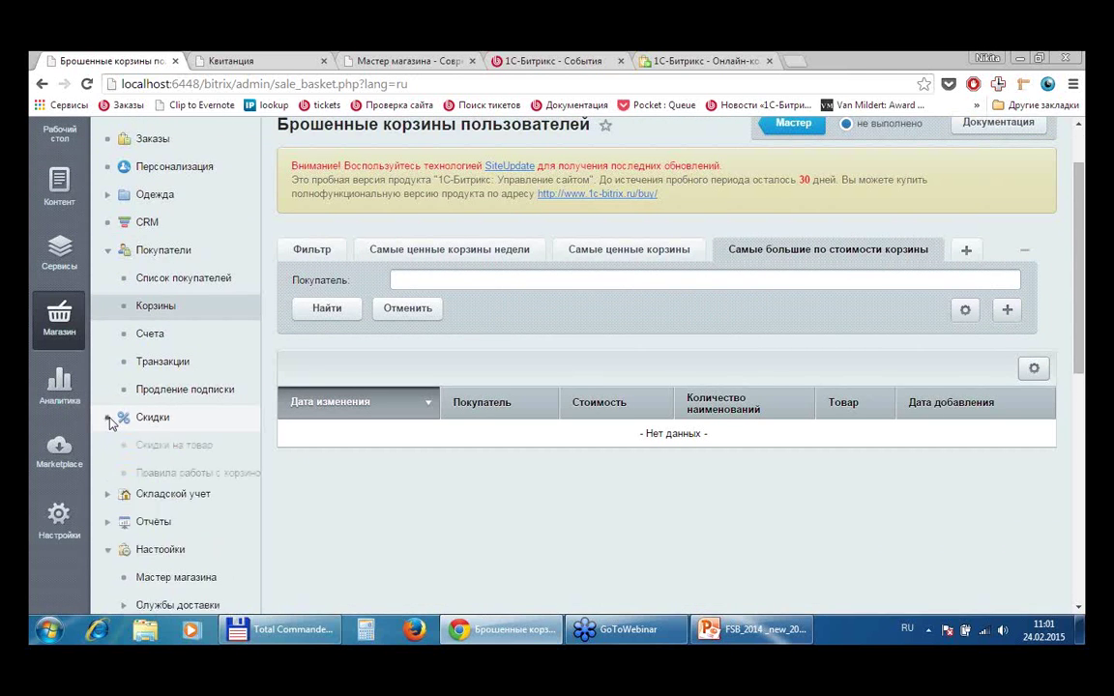
click(175, 448)
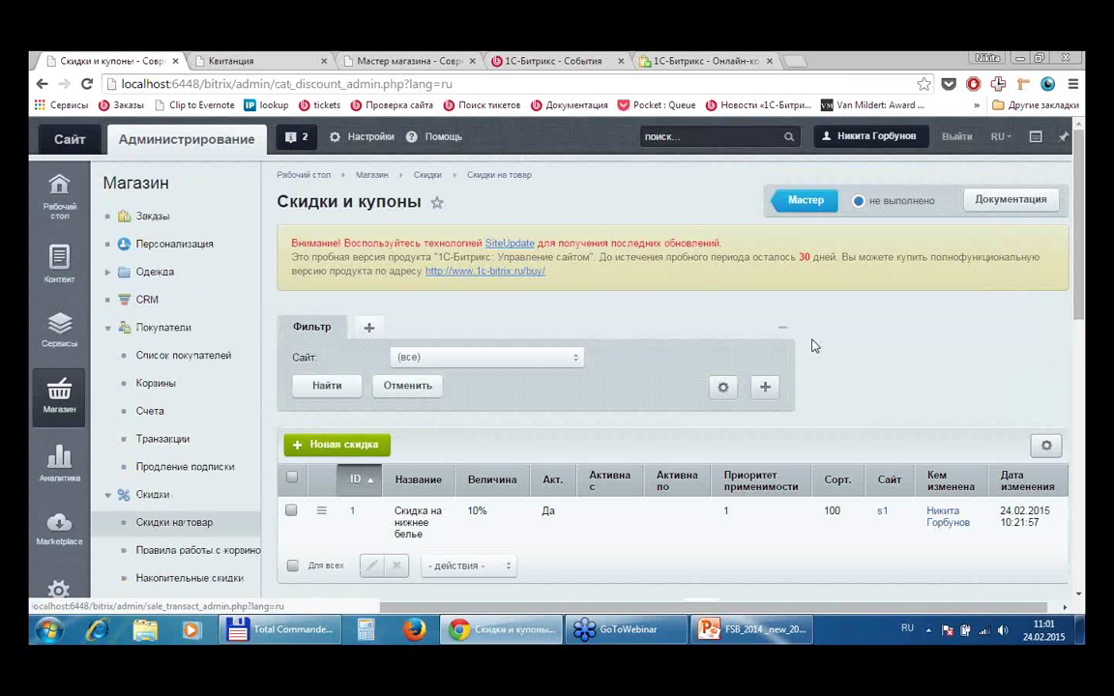
- Open Скидка на нижнее белье and confirm its unlimited activity period and percentage type
scroll(853, 332, down, 1)
double_click(411, 445)
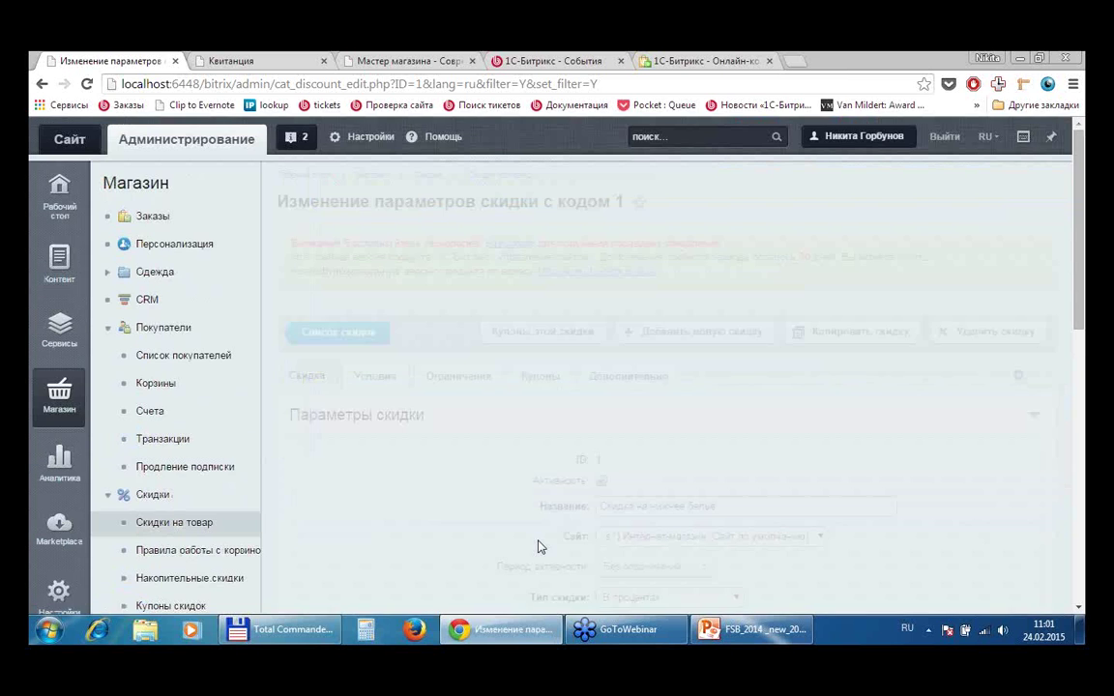
scroll(907, 373, down, 3)
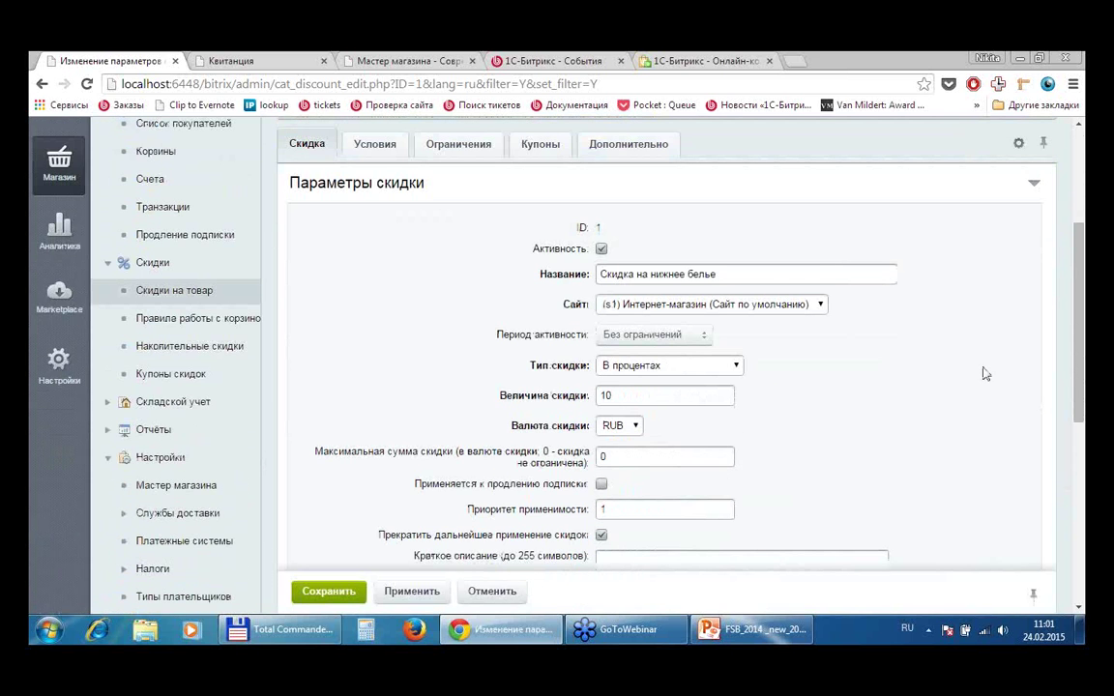
click(638, 340)
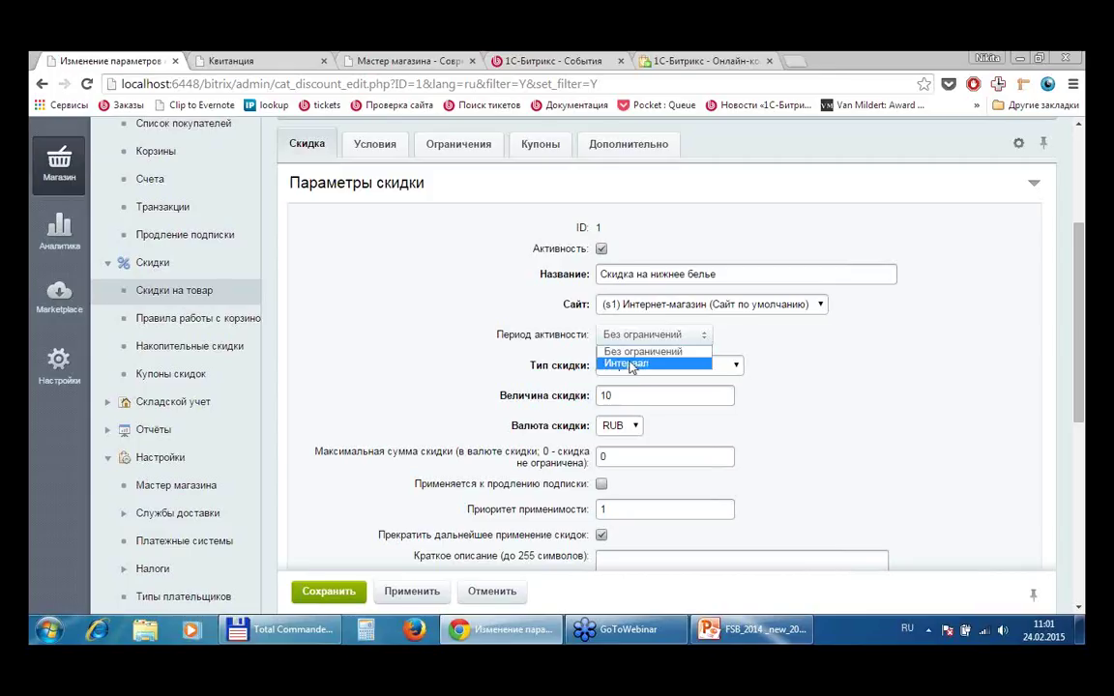
click(770, 398)
click(672, 371)
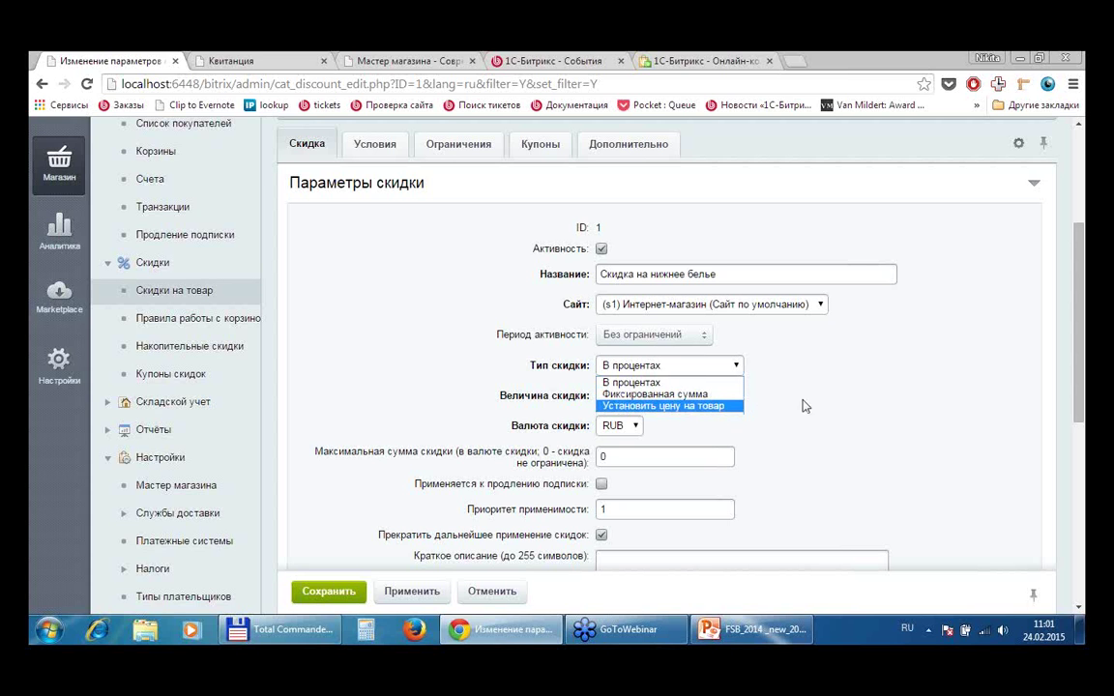
click(838, 406)
- Review the discount amount of 10 and the applicability priority without changing them
click(681, 394)
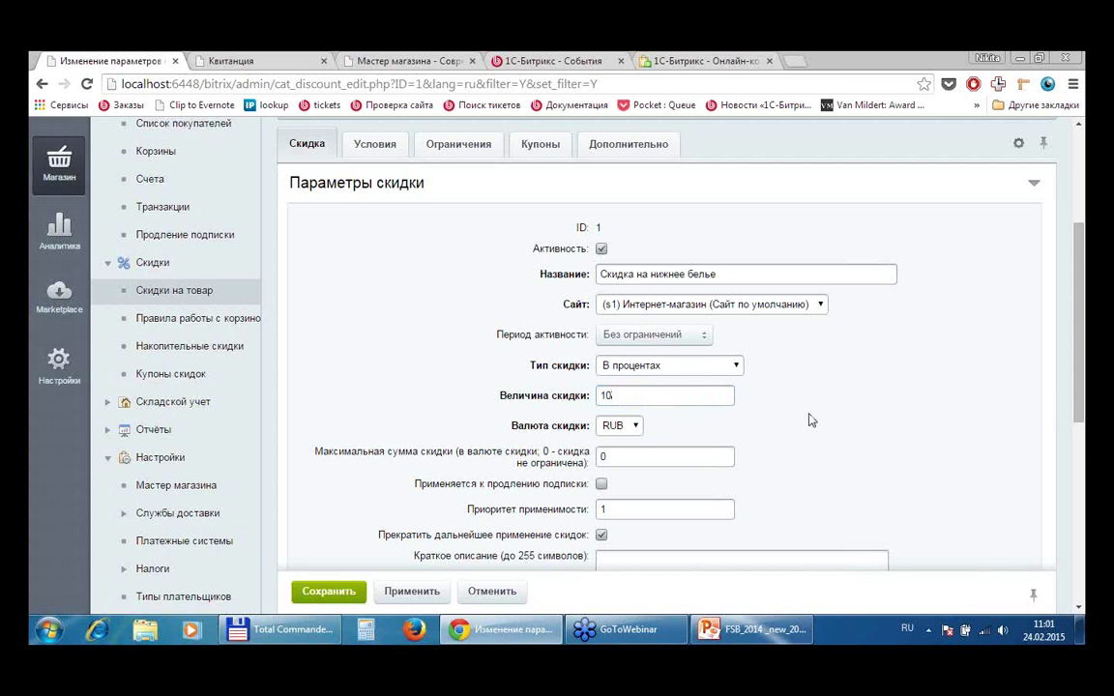
scroll(808, 418, down, 1)
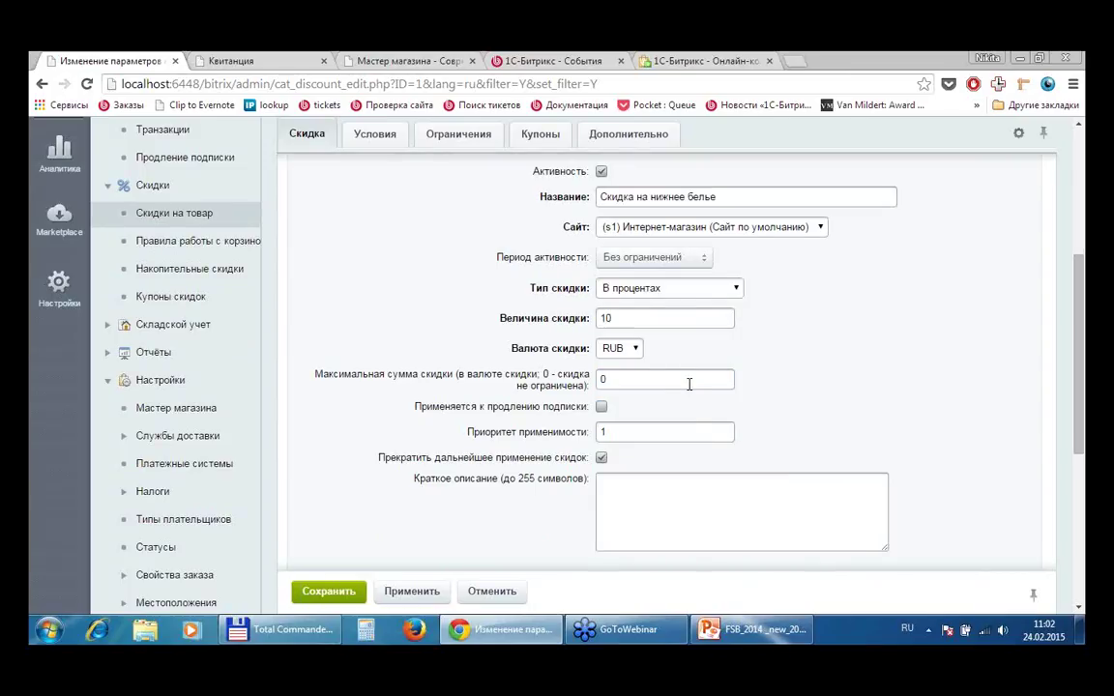
click(647, 436)
click(797, 435)
scroll(893, 390, up, 3)
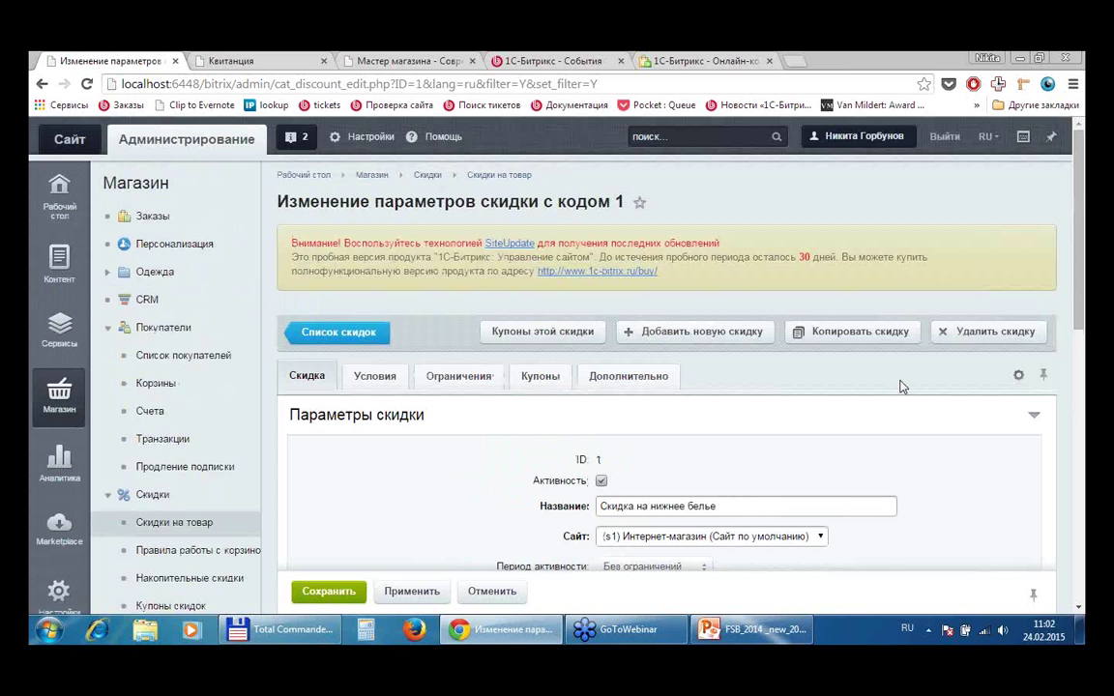
scroll(893, 390, down, 3)
scroll(912, 410, up, 3)
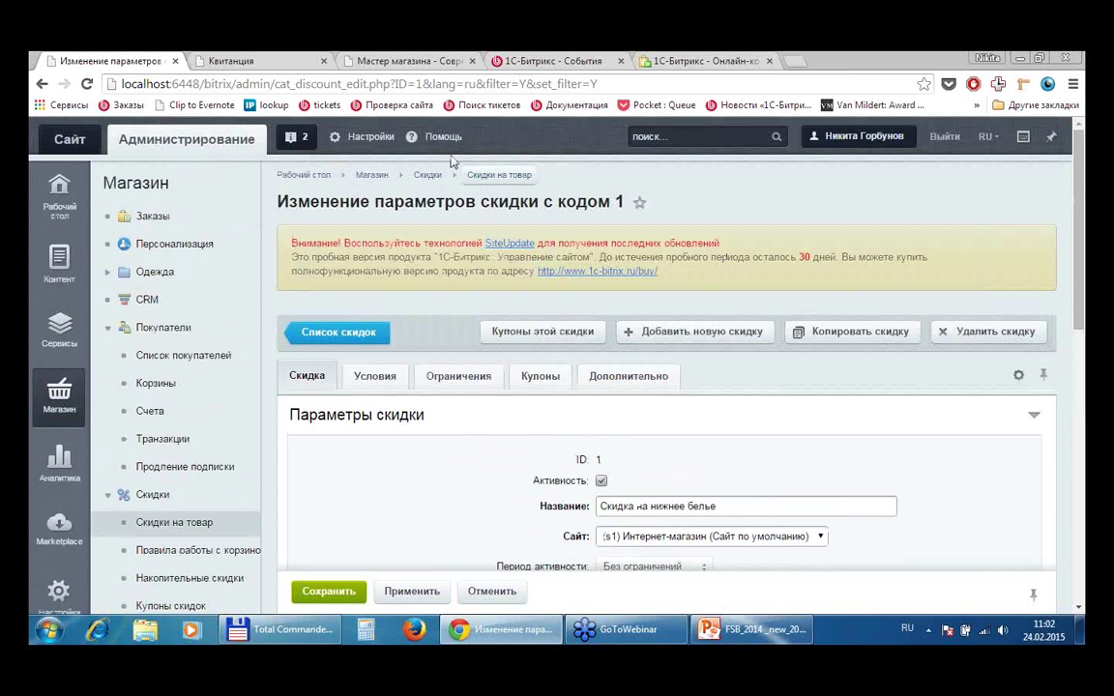
- Read the Помощь article on product discounts in a new tab, then return to the discount form
right_click(437, 141)
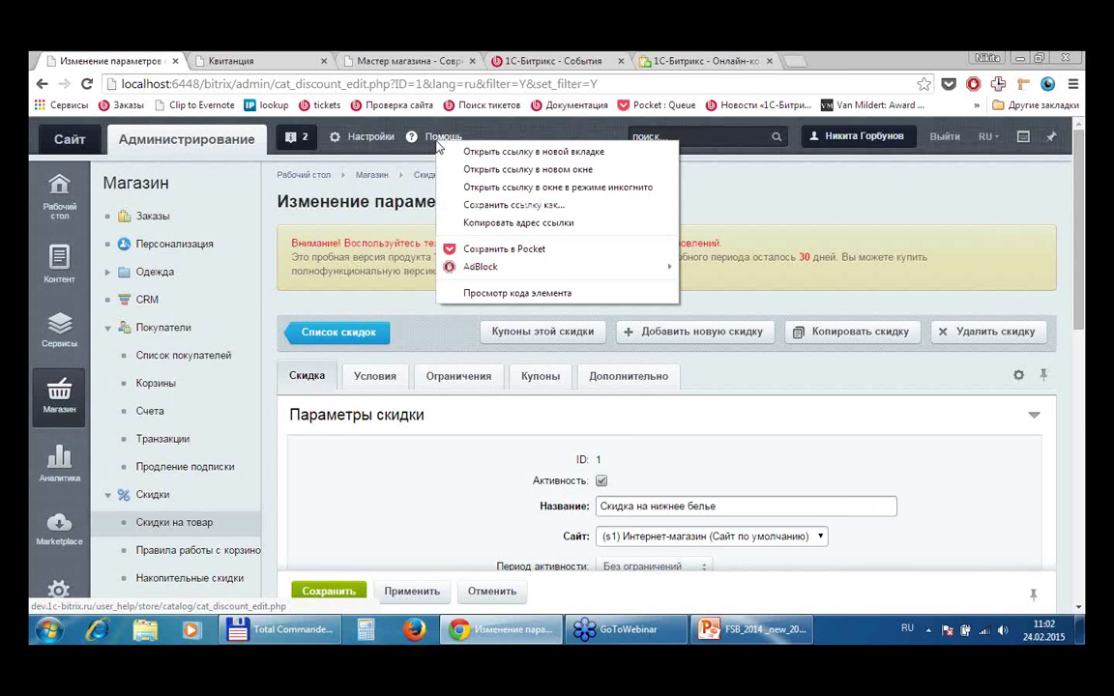
click(470, 152)
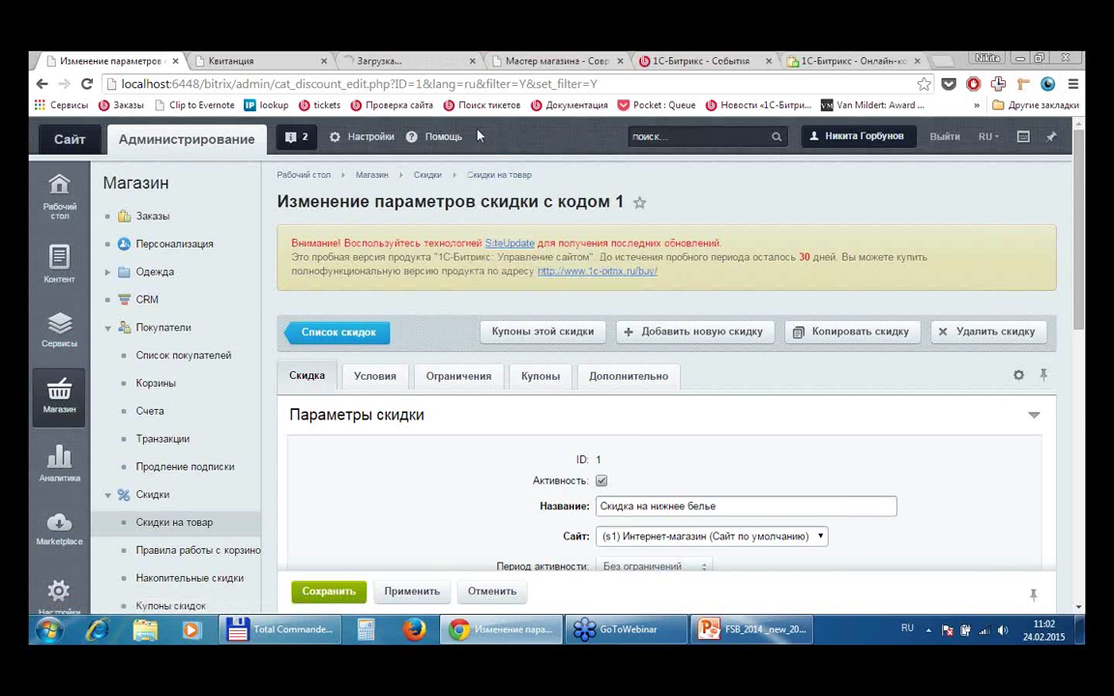
click(391, 60)
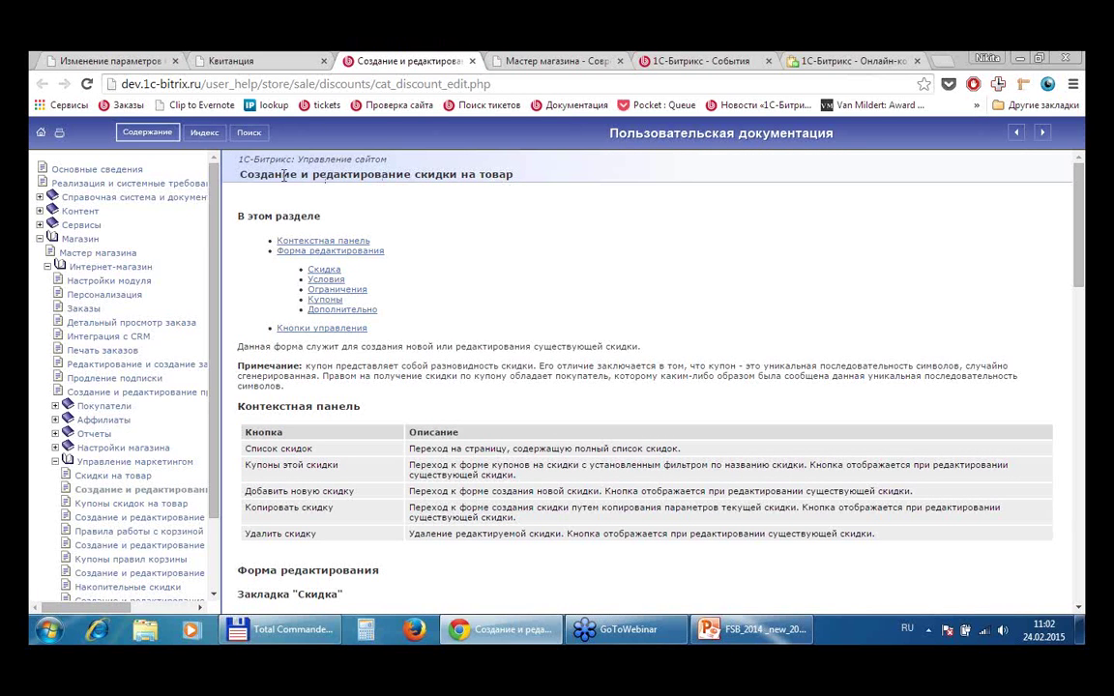
click(135, 61)
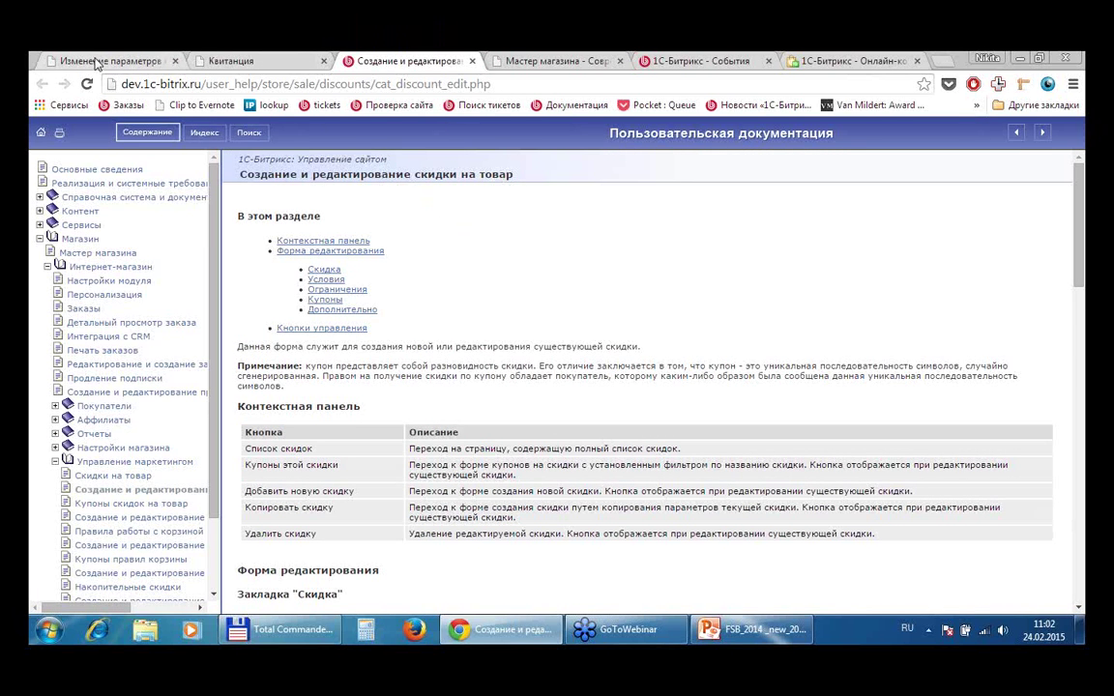
- Close the Квитанция tab and set the discount's condition to section equals Нижнее белье [9]
click(322, 61)
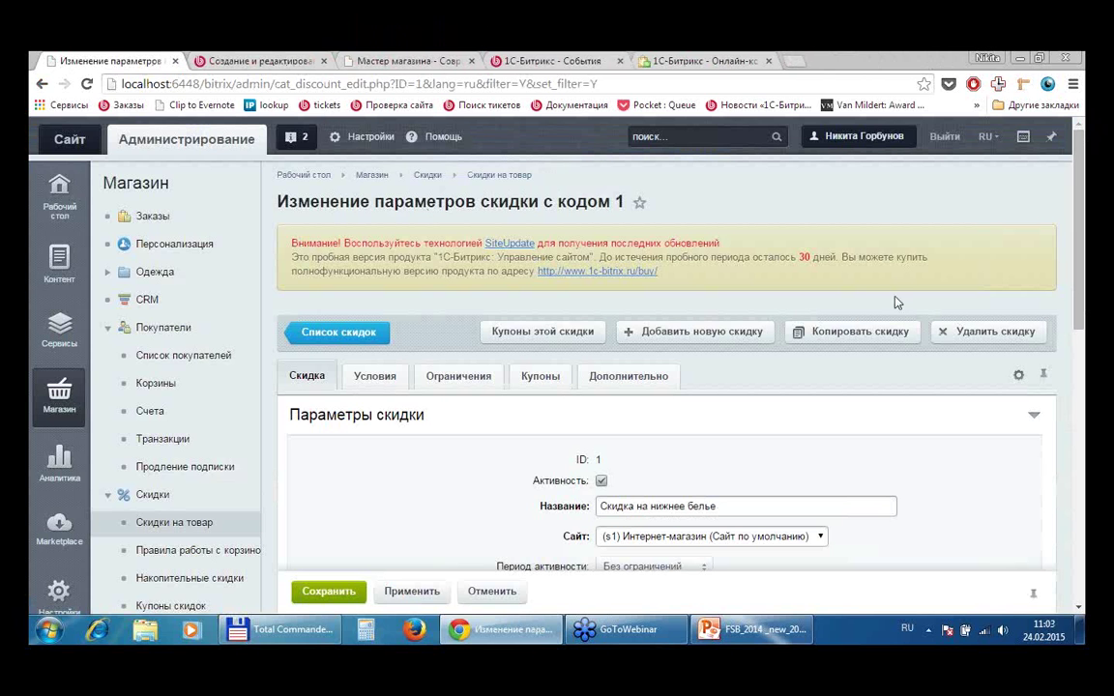
scroll(966, 290, down, 3)
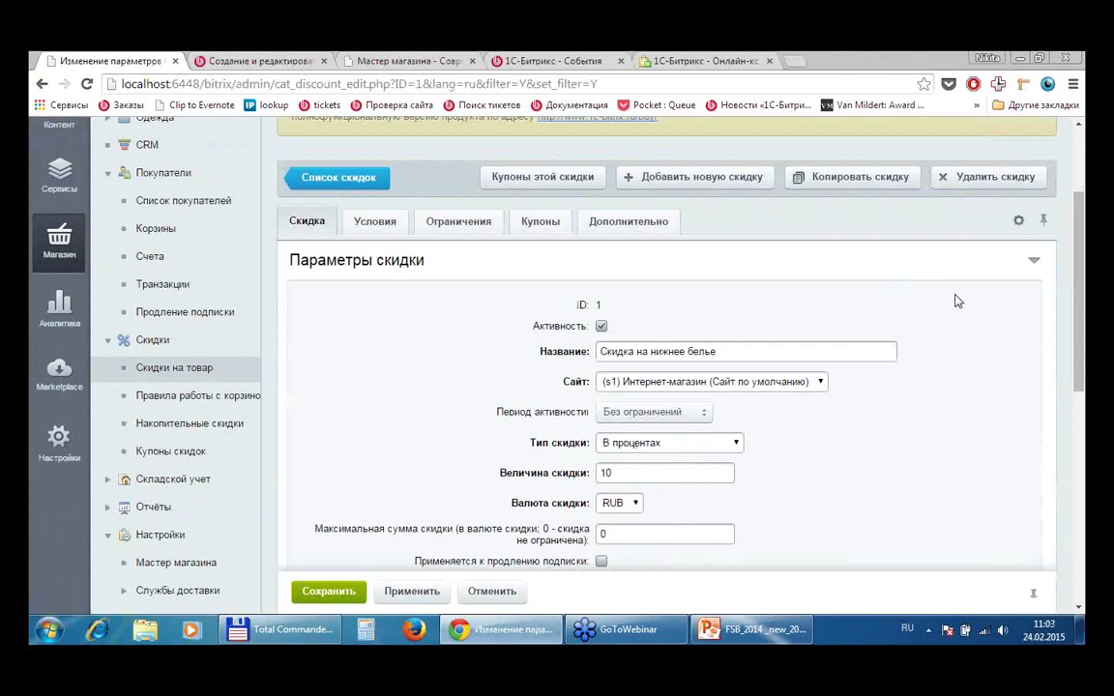
scroll(957, 301, down, 3)
scroll(954, 304, up, 4)
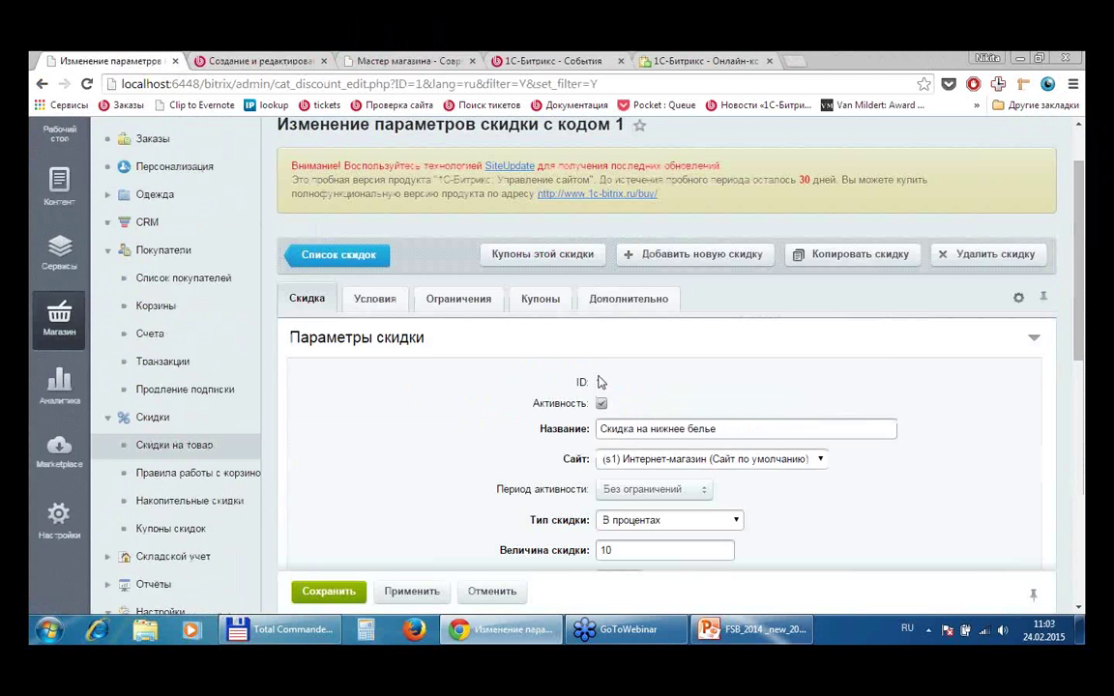
click(372, 299)
scroll(818, 398, down, 2)
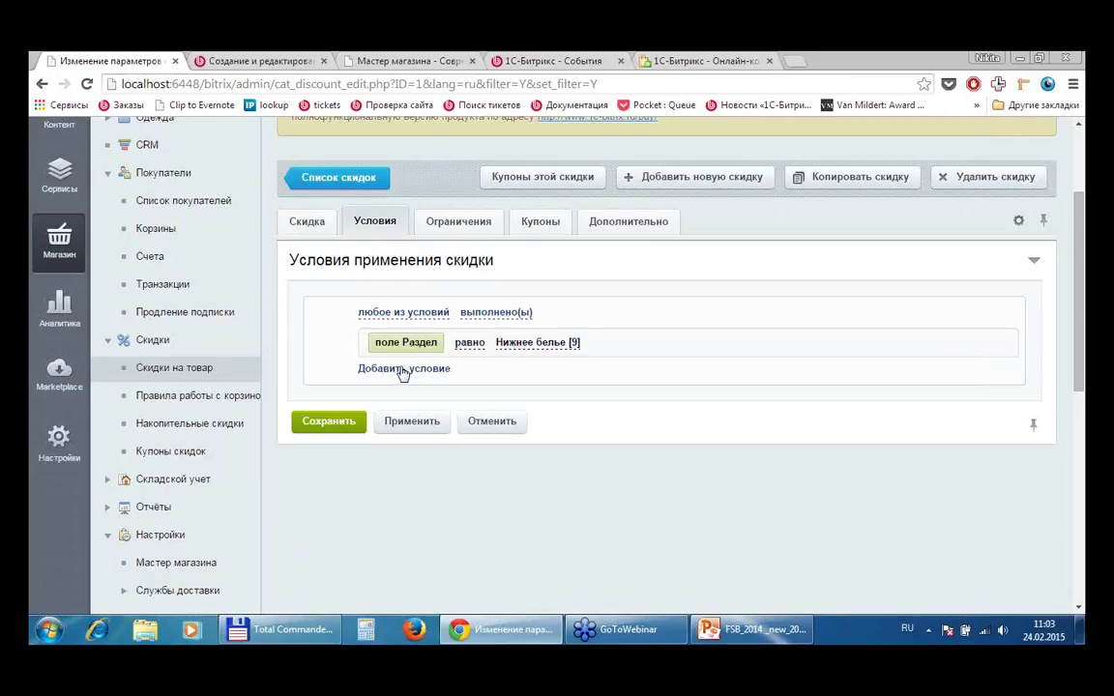
- On Ограничения, limit the discount to the [5] Зарегистрированные пользователи user group
click(441, 224)
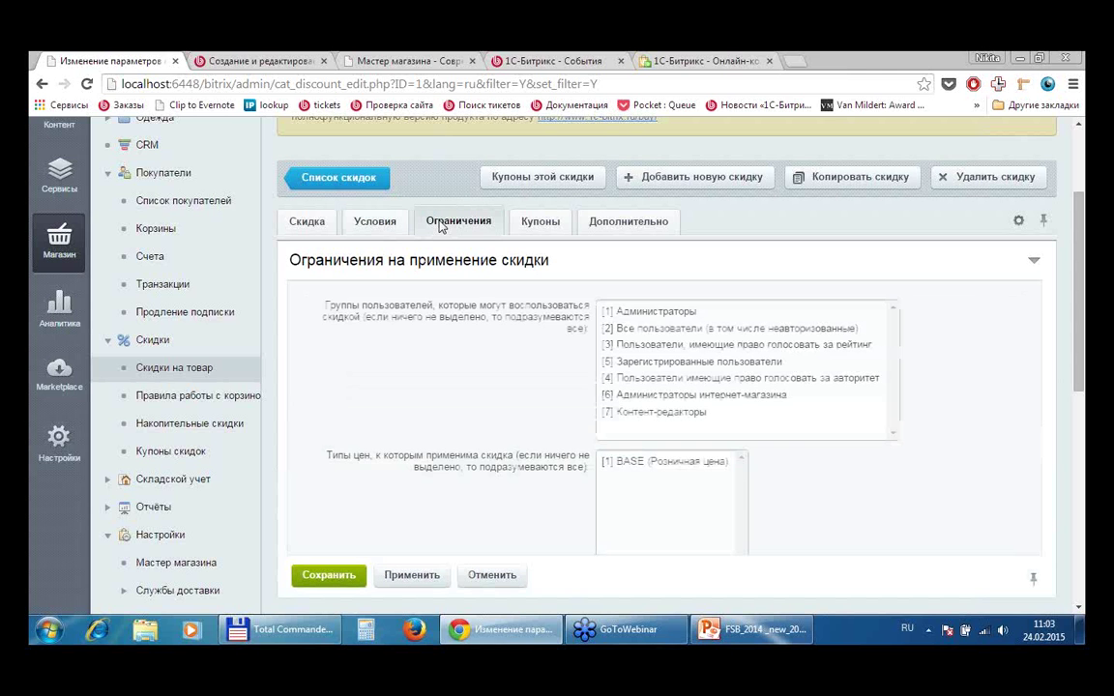
click(377, 221)
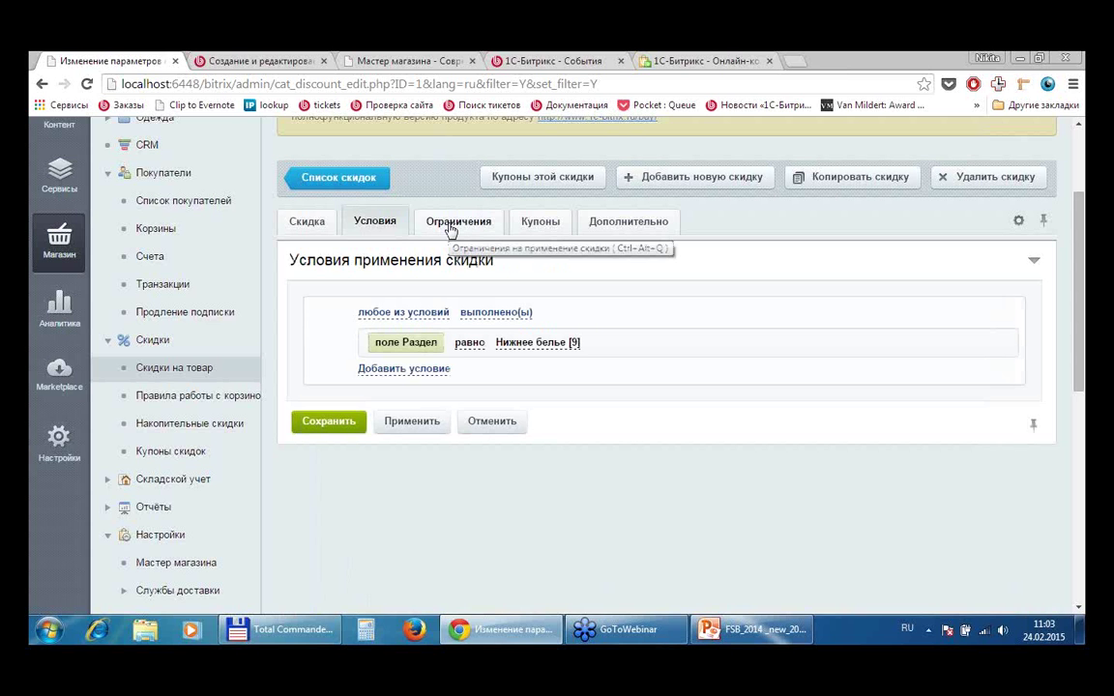
click(451, 230)
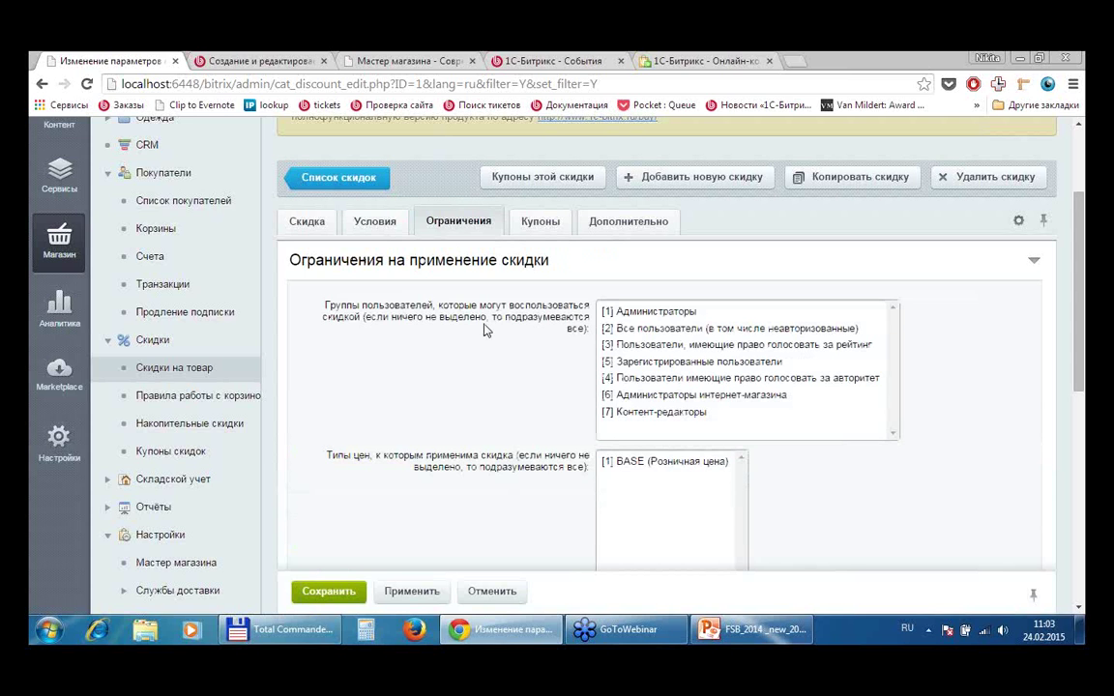
click(629, 311)
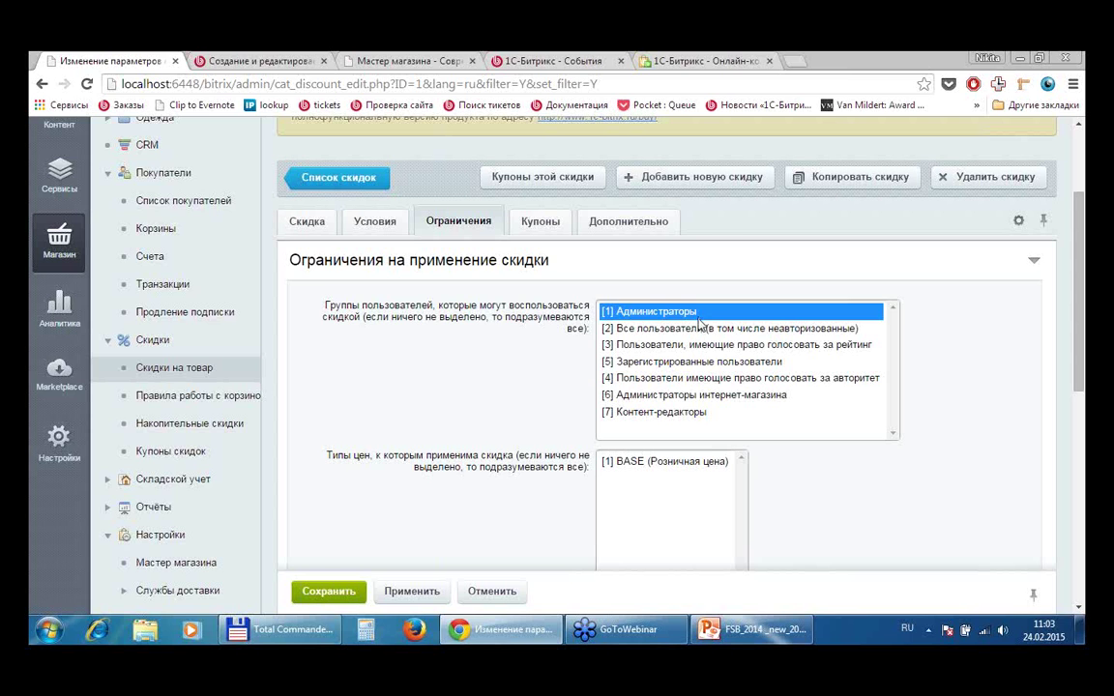
click(697, 332)
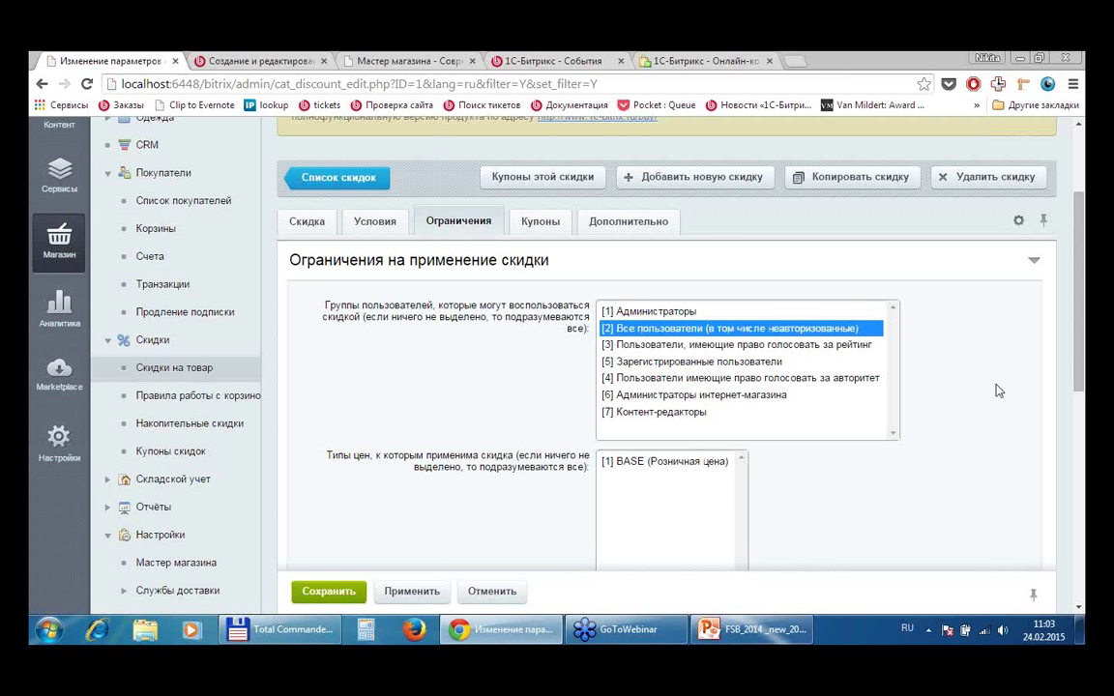
click(766, 346)
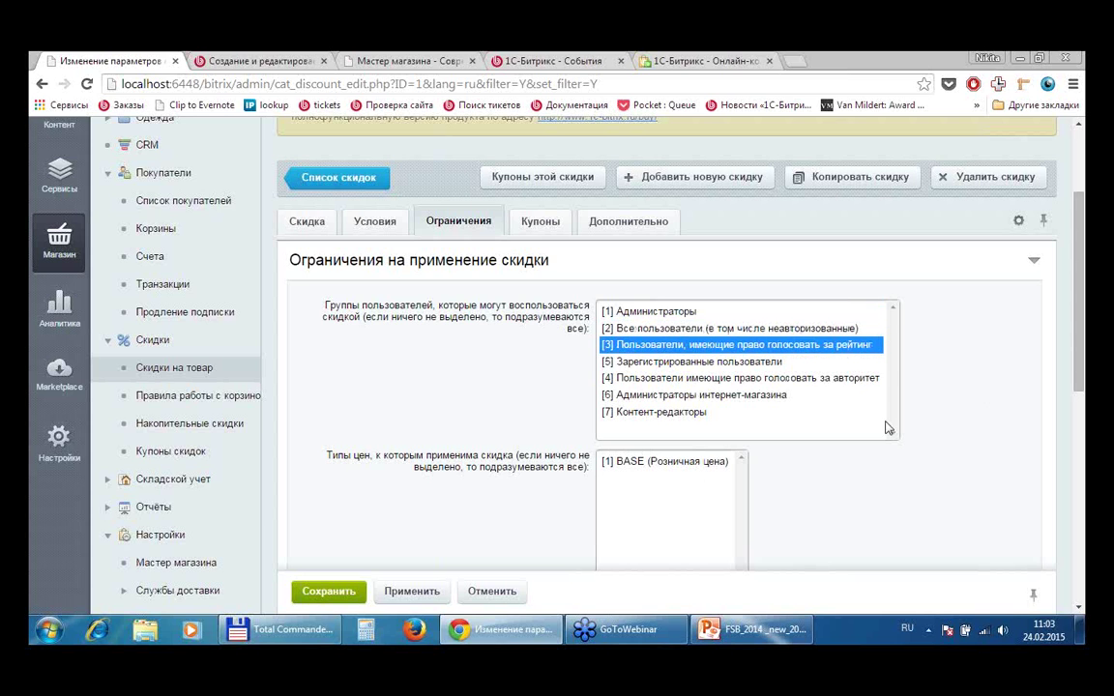
key(Down)
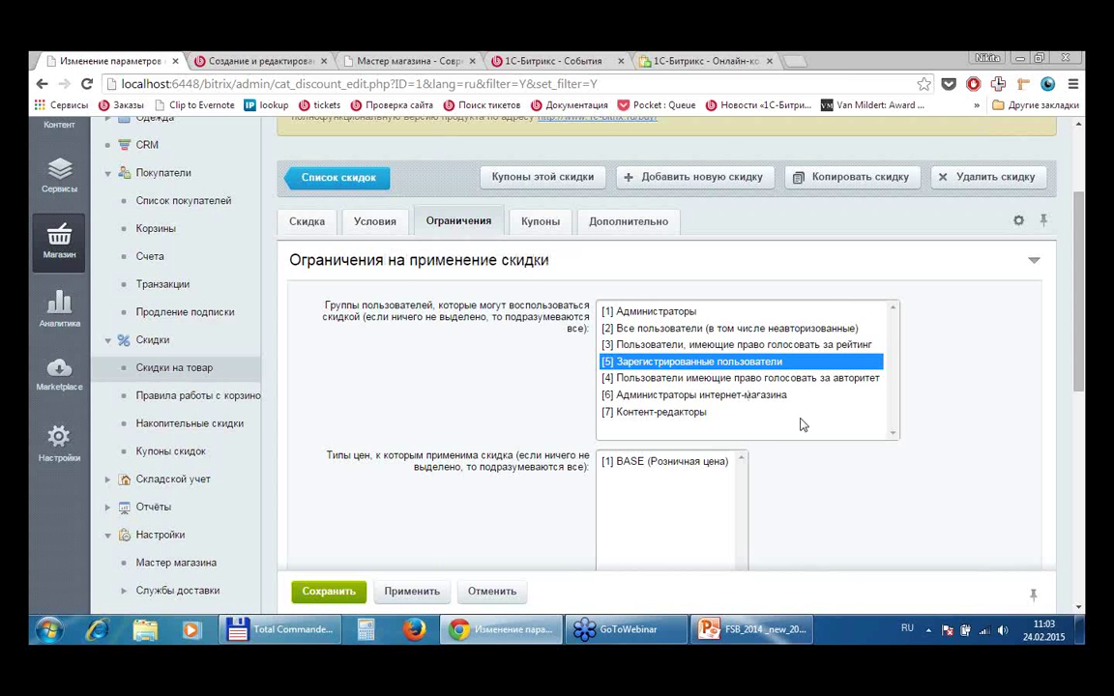
click(743, 331)
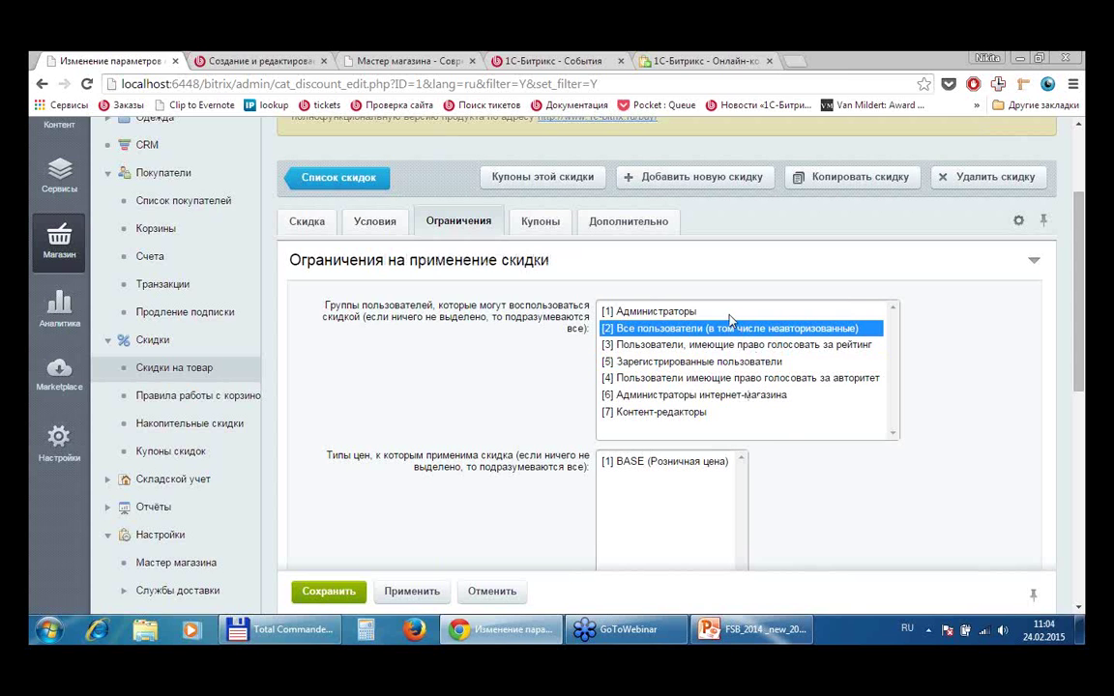
click(657, 311)
click(709, 362)
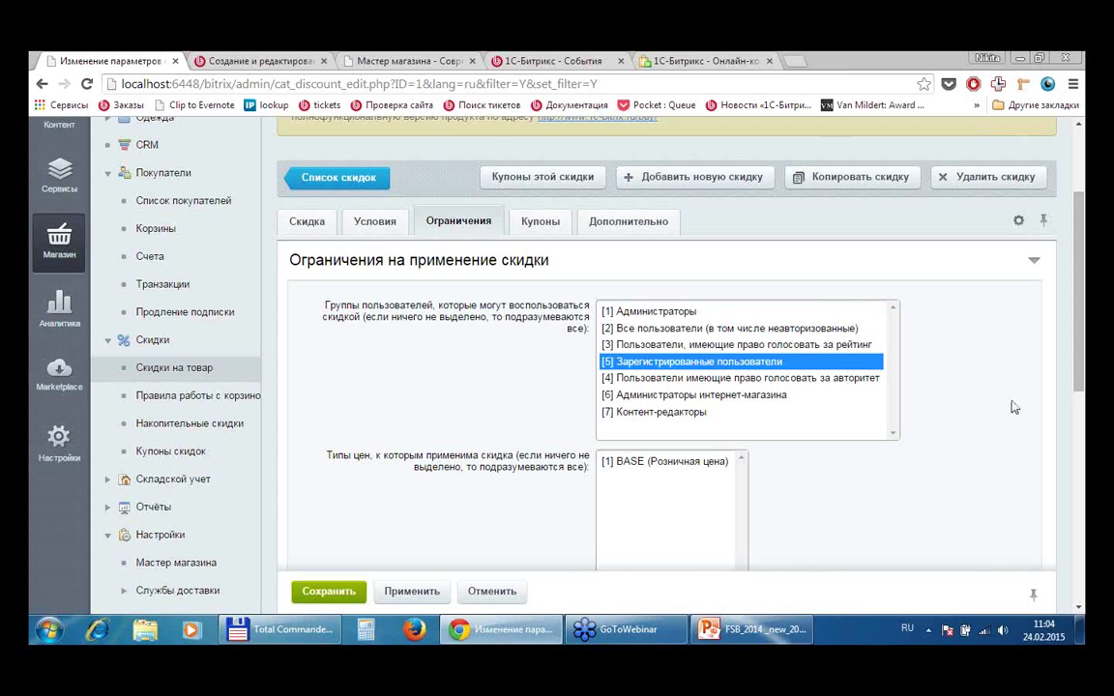
- Show the discount's Купоны tab with its still-empty coupon list
scroll(969, 391, down, 3)
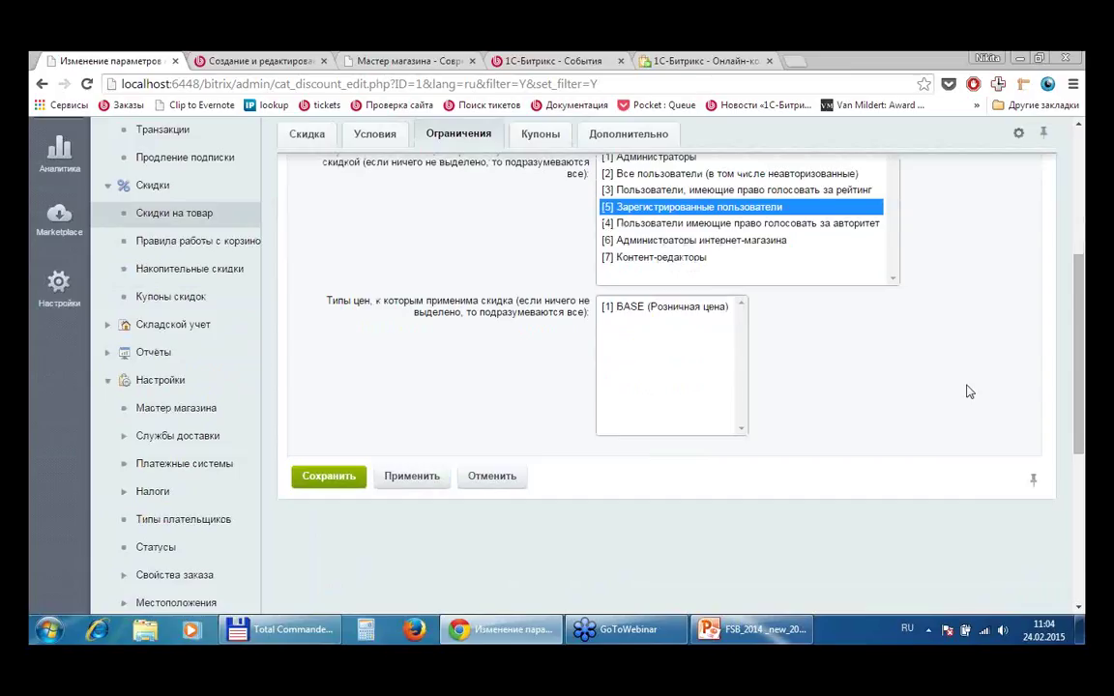
click(1078, 275)
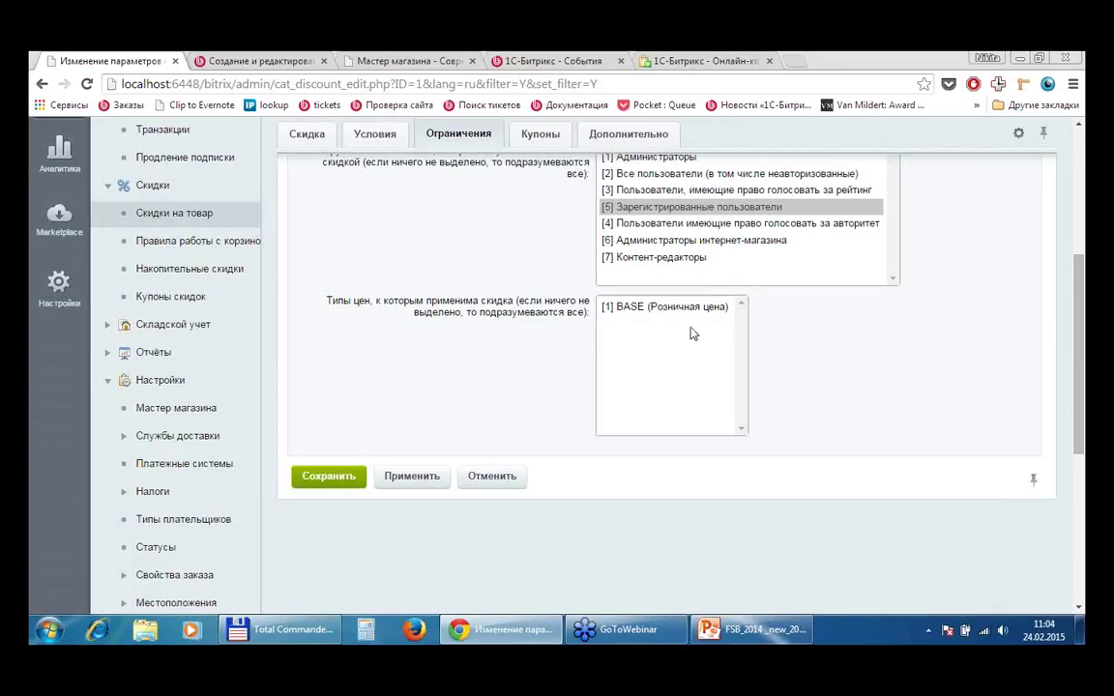
click(540, 134)
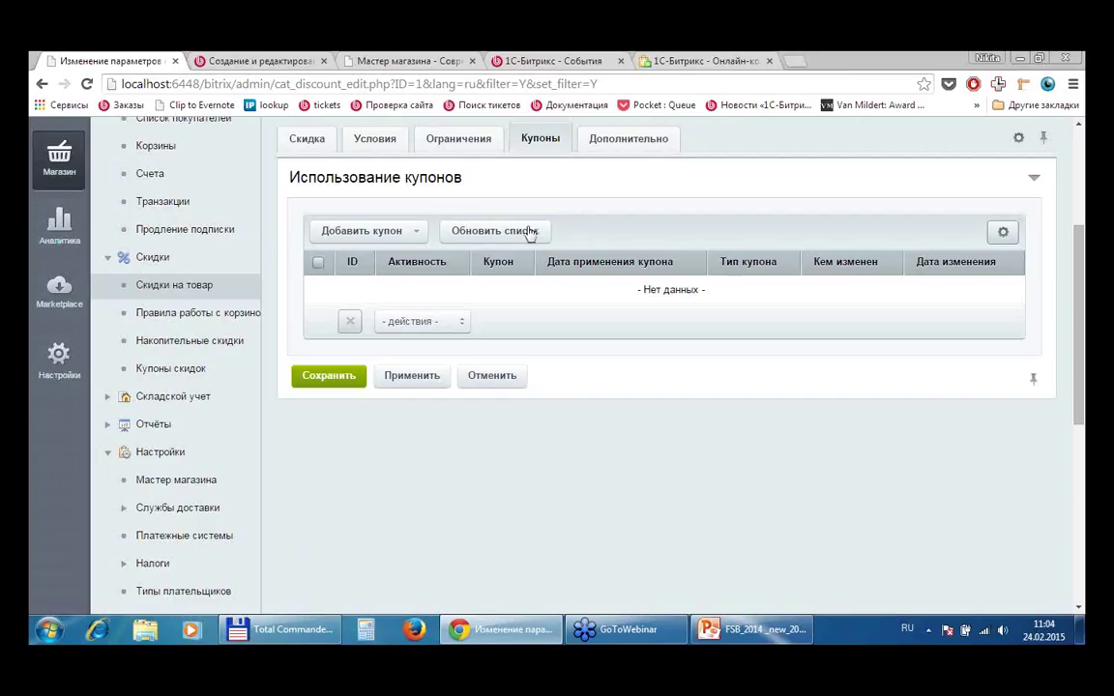
- Choose Добавить один купон from the Добавить купон menu
click(418, 236)
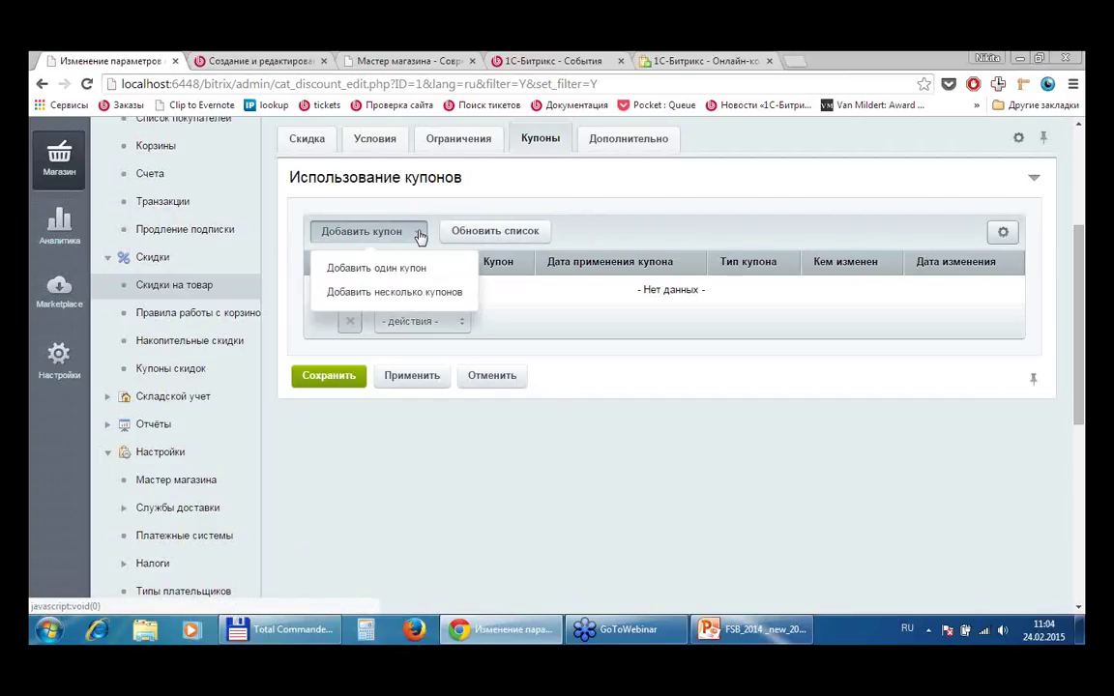
click(376, 268)
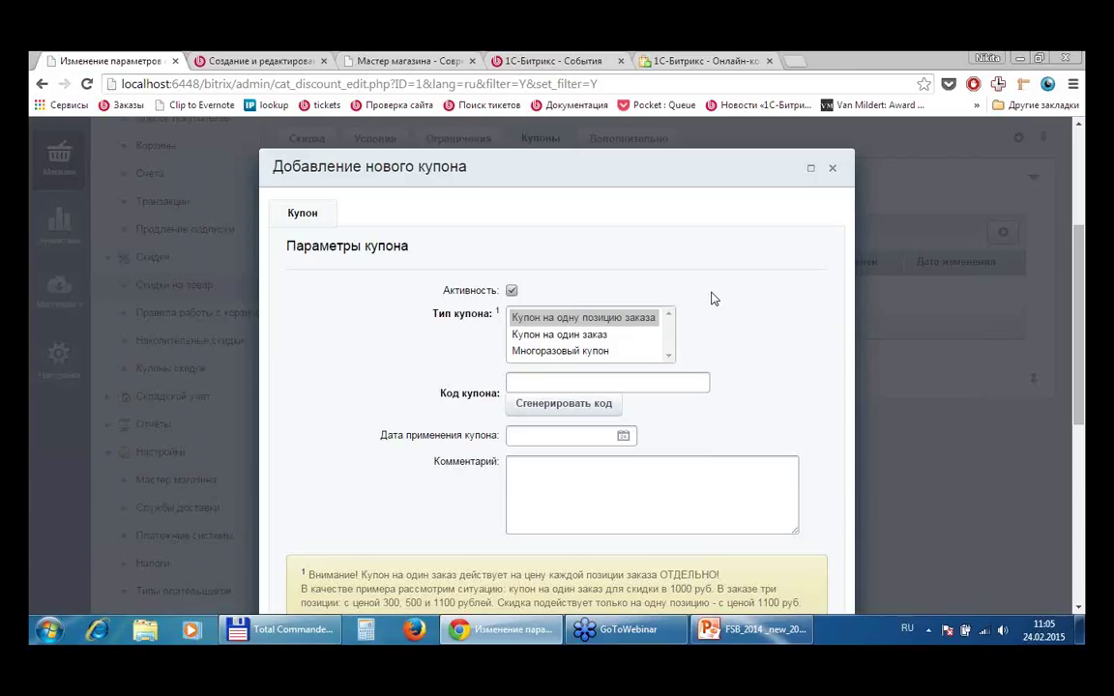
- Generate a coupon code, then replace it with HAPPYNY2015
click(563, 410)
drag(634, 383, 258, 343)
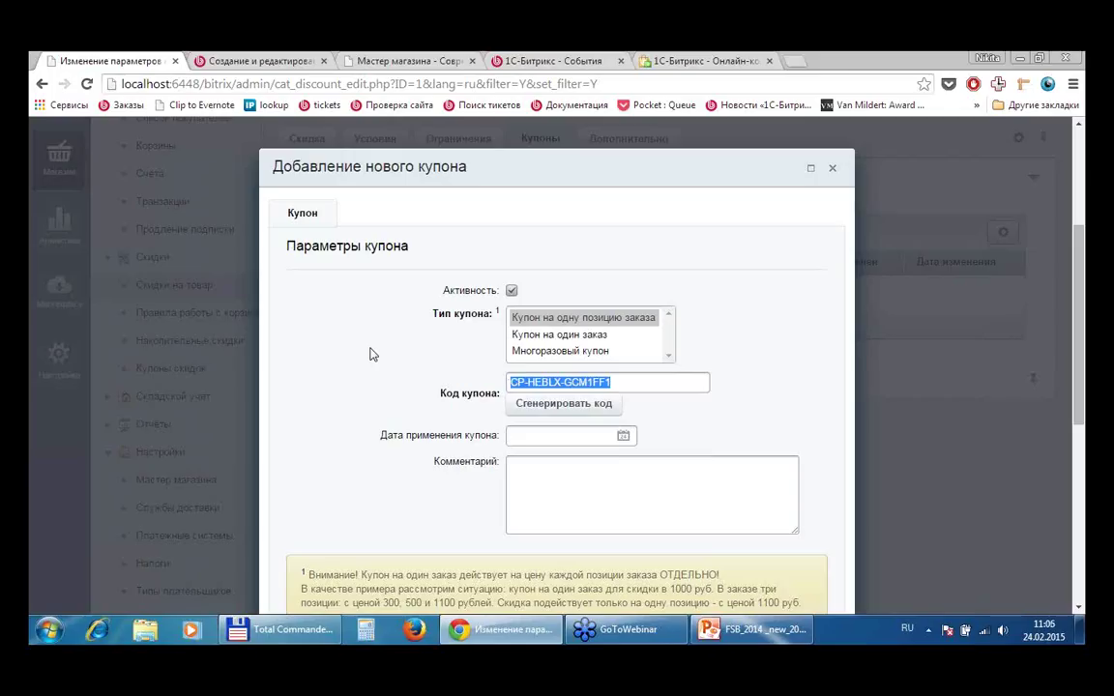
text(FSB)
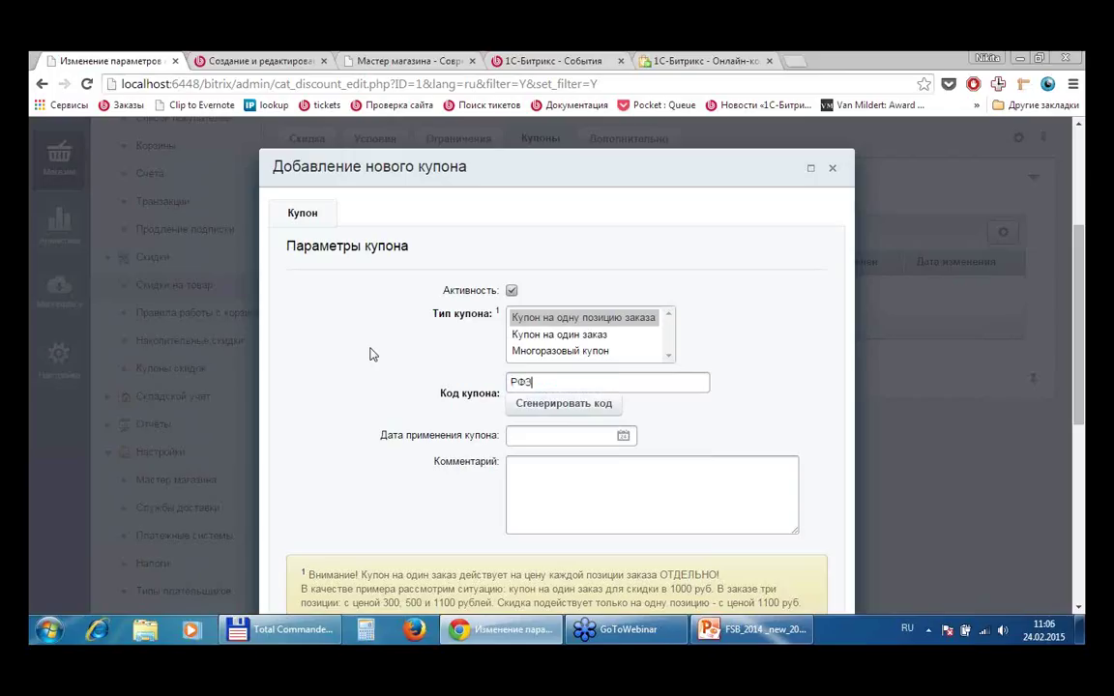
key(BackSpace)
key(BackSpace)
key(BackSpace)
text(HAPPYNY2015)
- Close the new coupon form without saving, leaving the coupon list empty
click(833, 170)
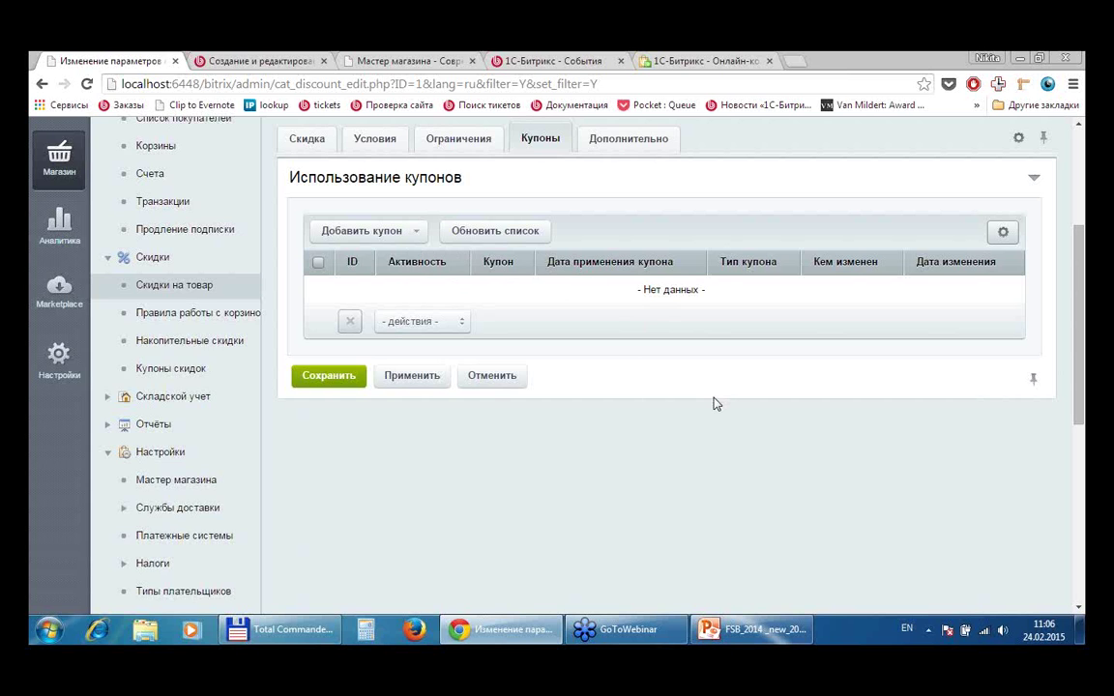
scroll(712, 403, up, 3)
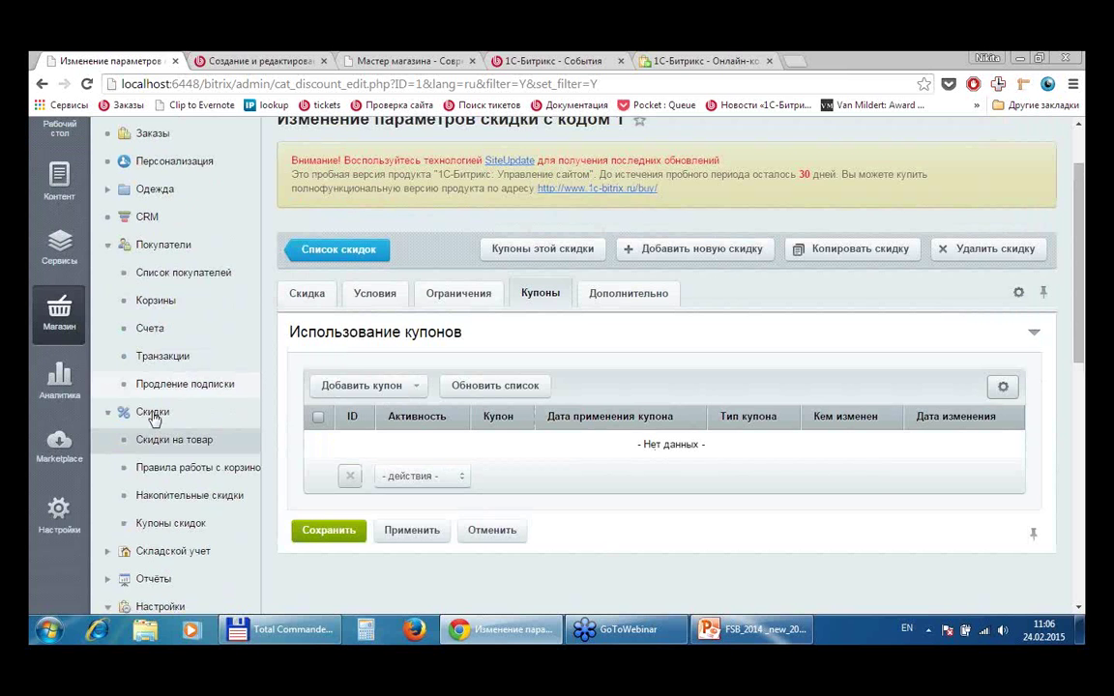
click(200, 473)
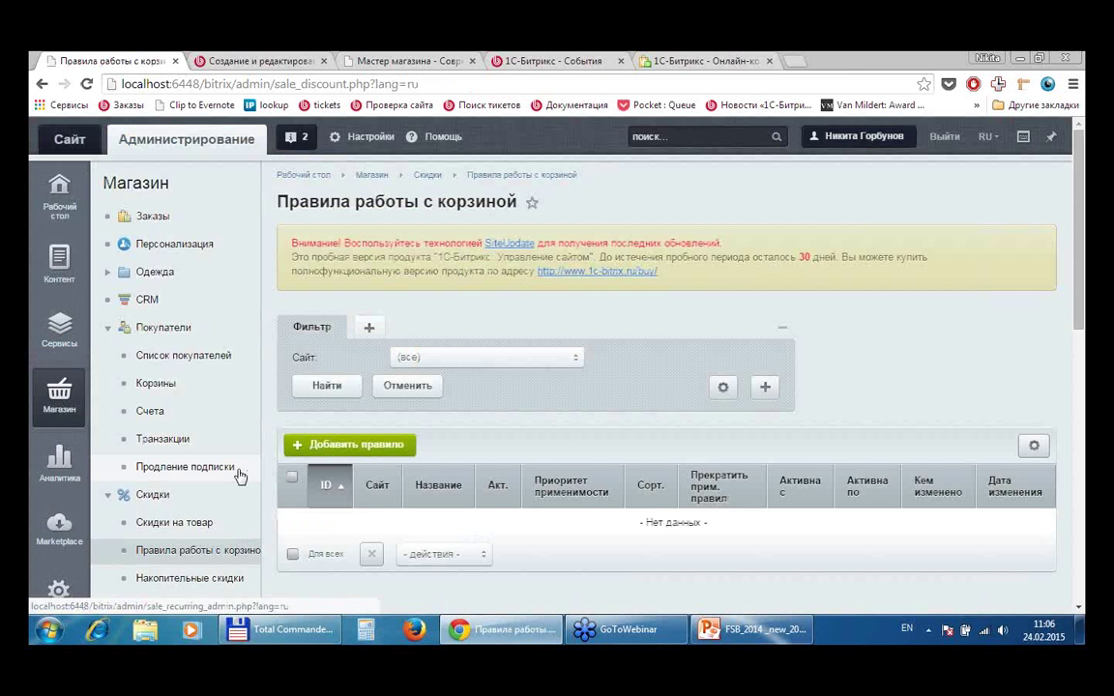
- Start a new basket rule and review its Добавить действие choices without adding any, then open accumulative discounts
scroll(711, 308, down, 2)
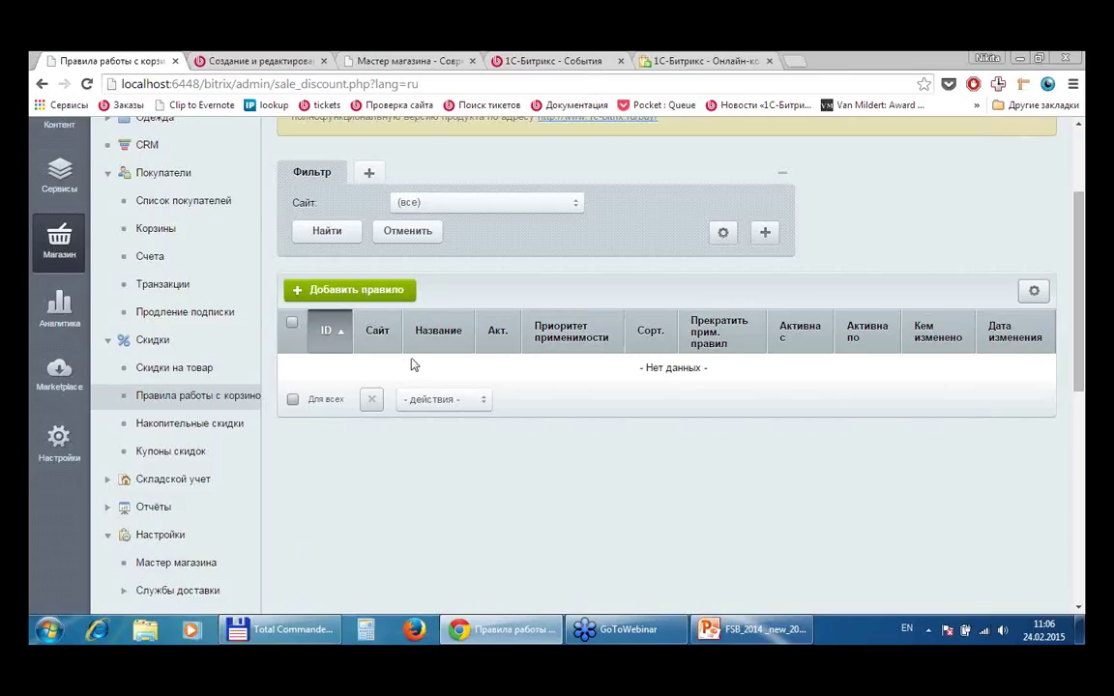
click(388, 302)
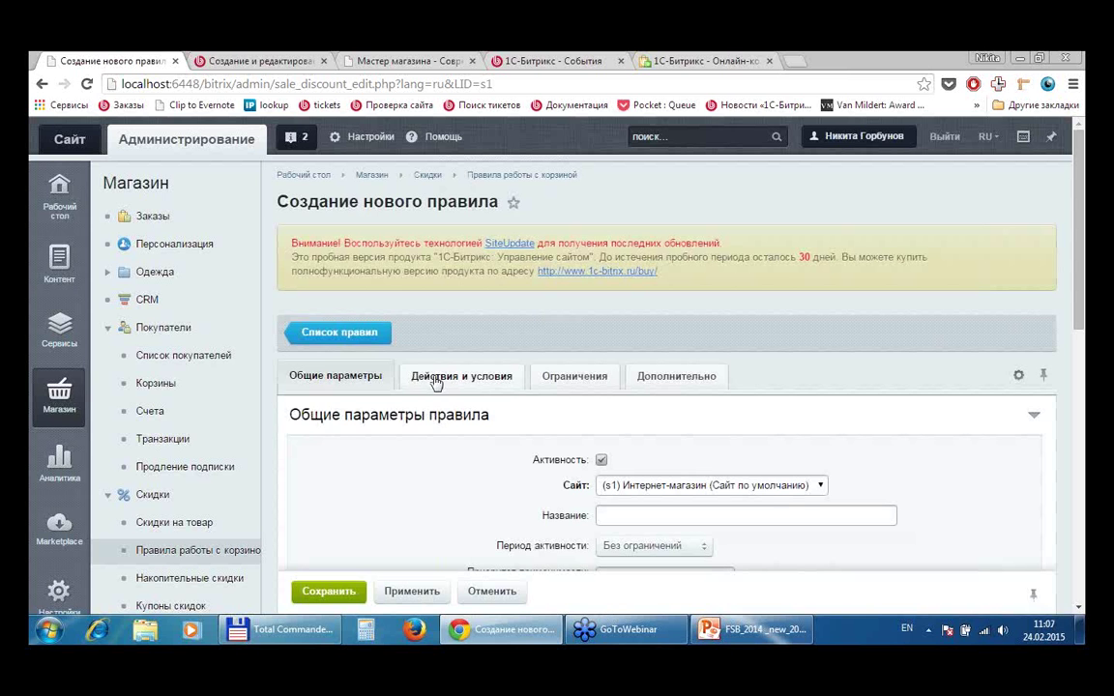
click(435, 384)
scroll(595, 233, down, 3)
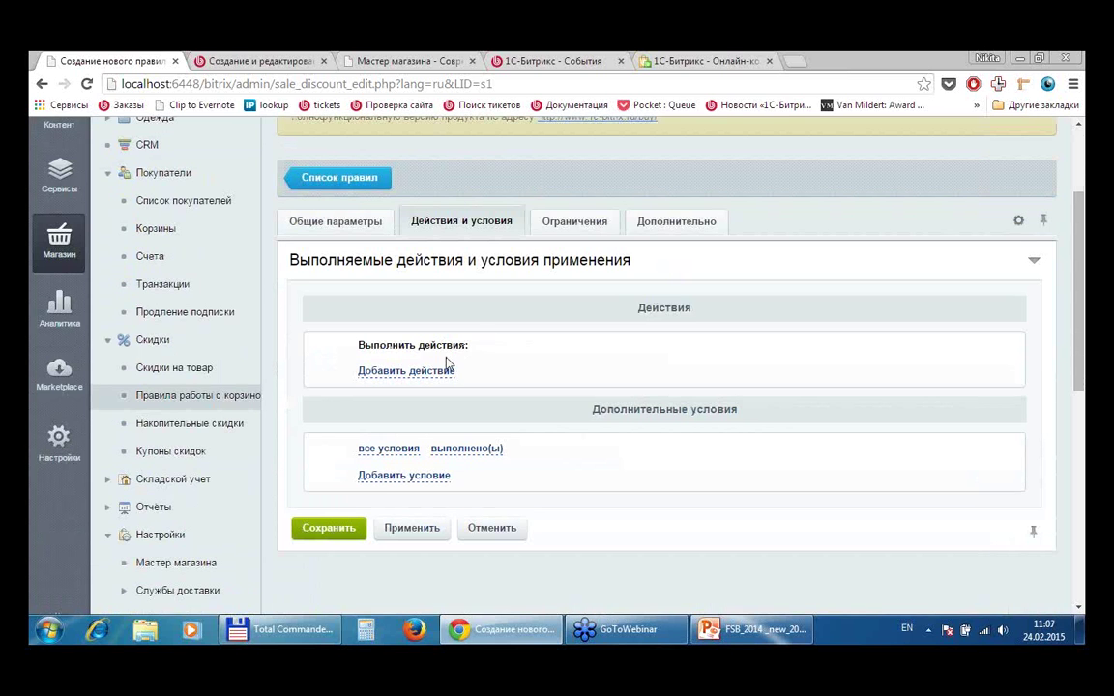
click(428, 371)
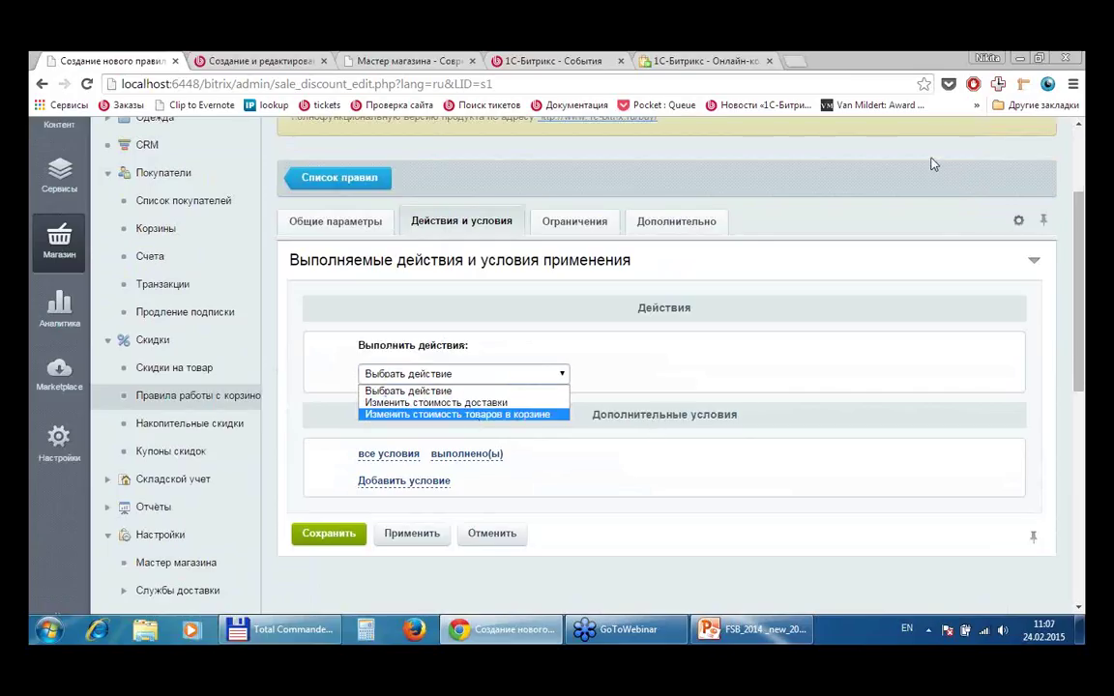
click(836, 199)
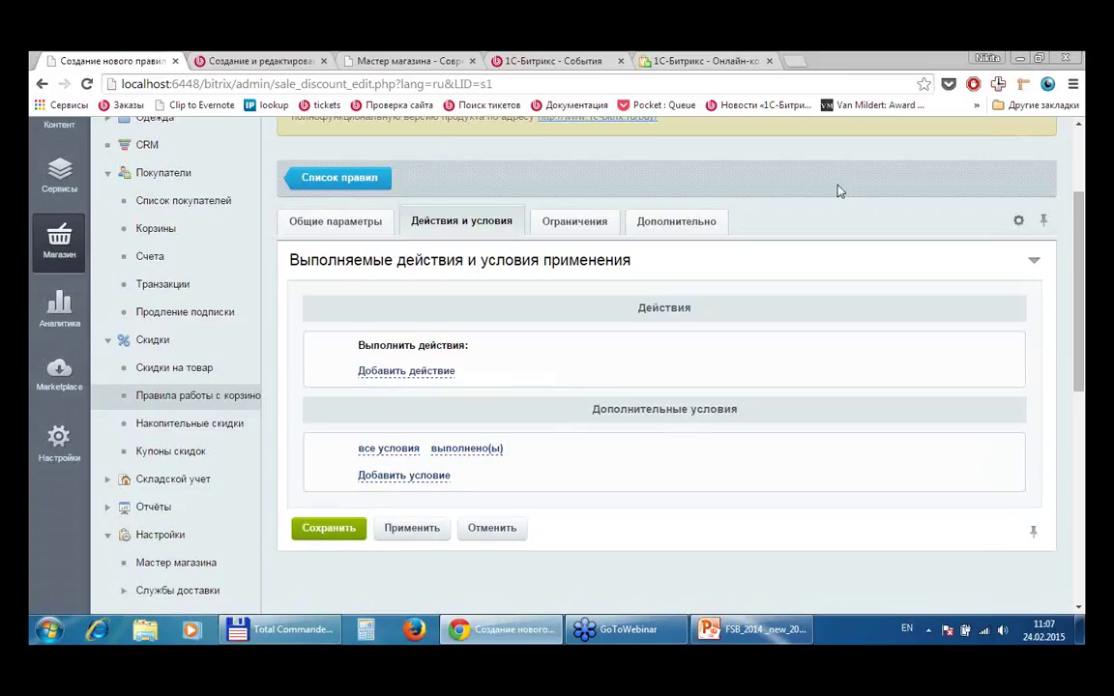
click(175, 430)
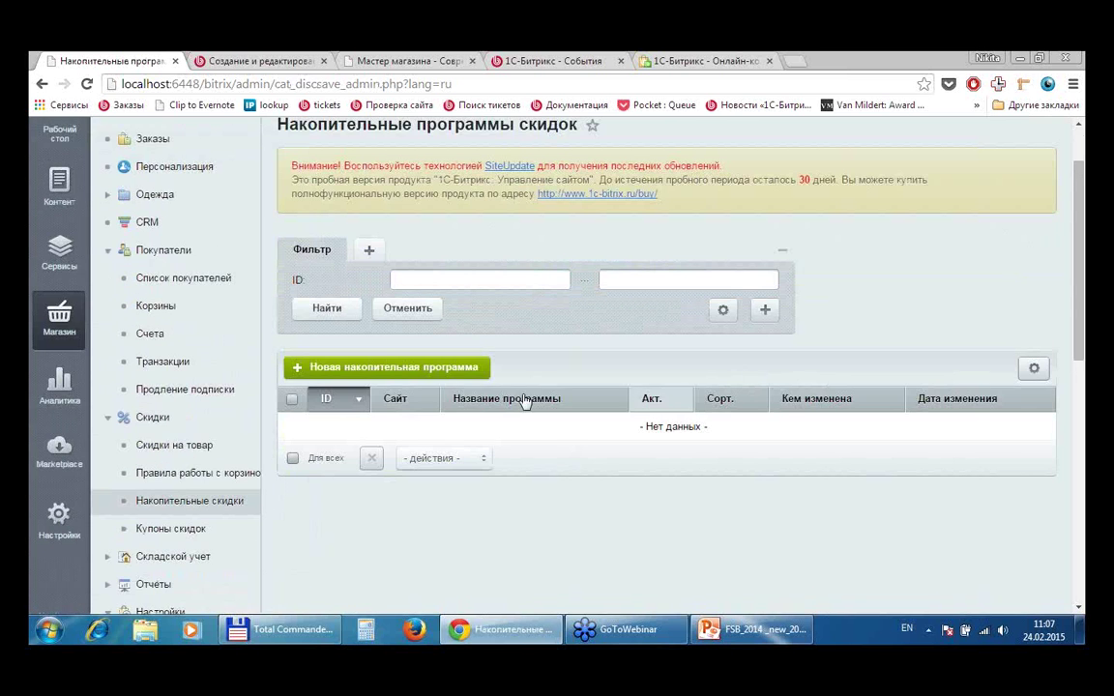
- Start a new accumulative discount program and view its empty discount thresholds table
click(446, 373)
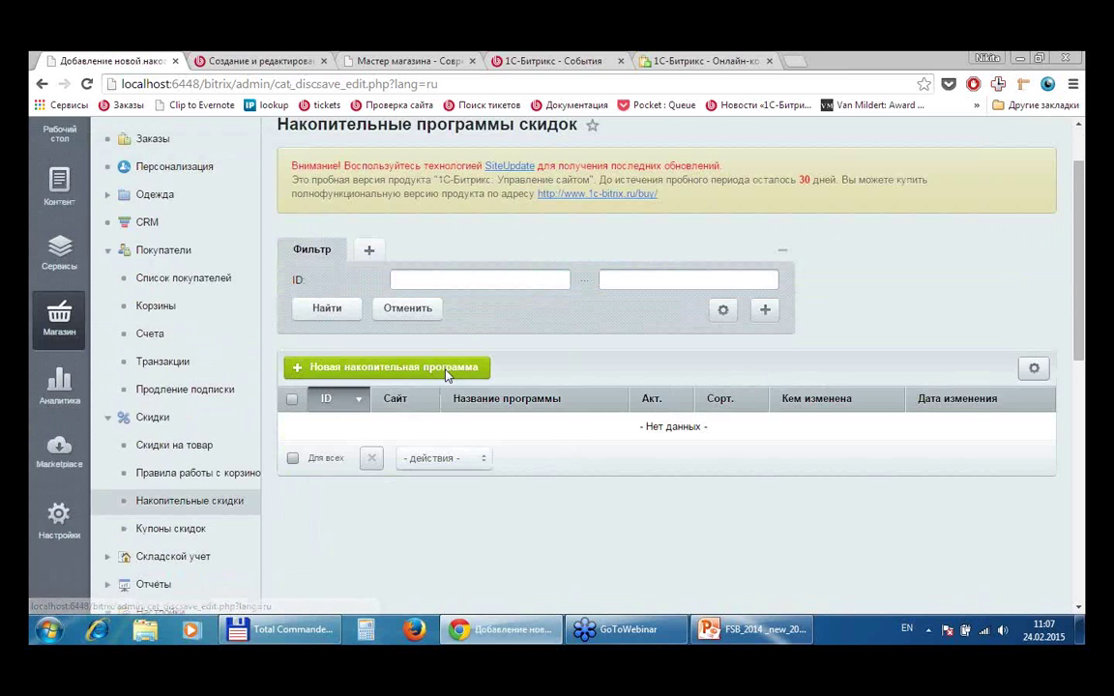
scroll(726, 325, down, 2)
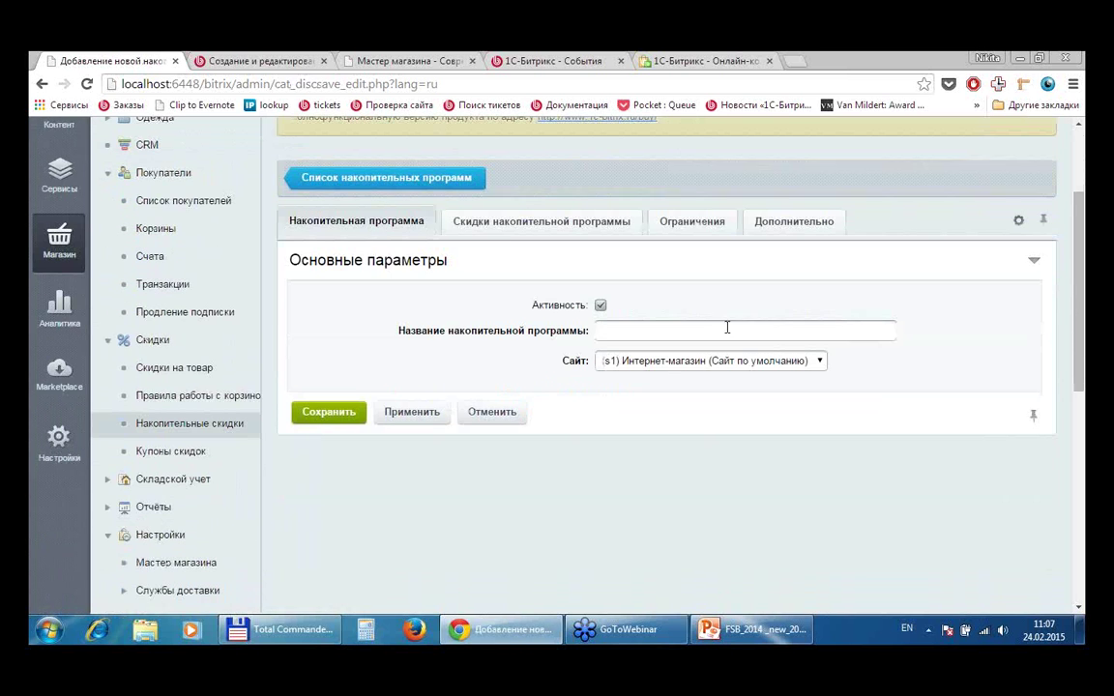
click(500, 224)
scroll(870, 329, down, 2)
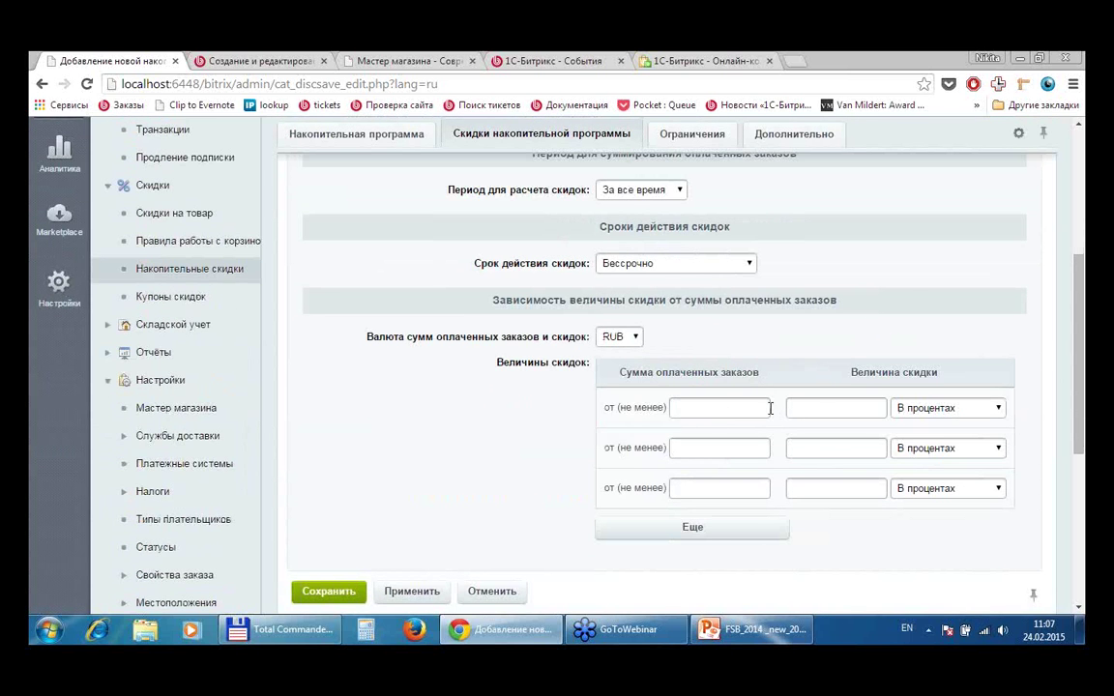
click(679, 406)
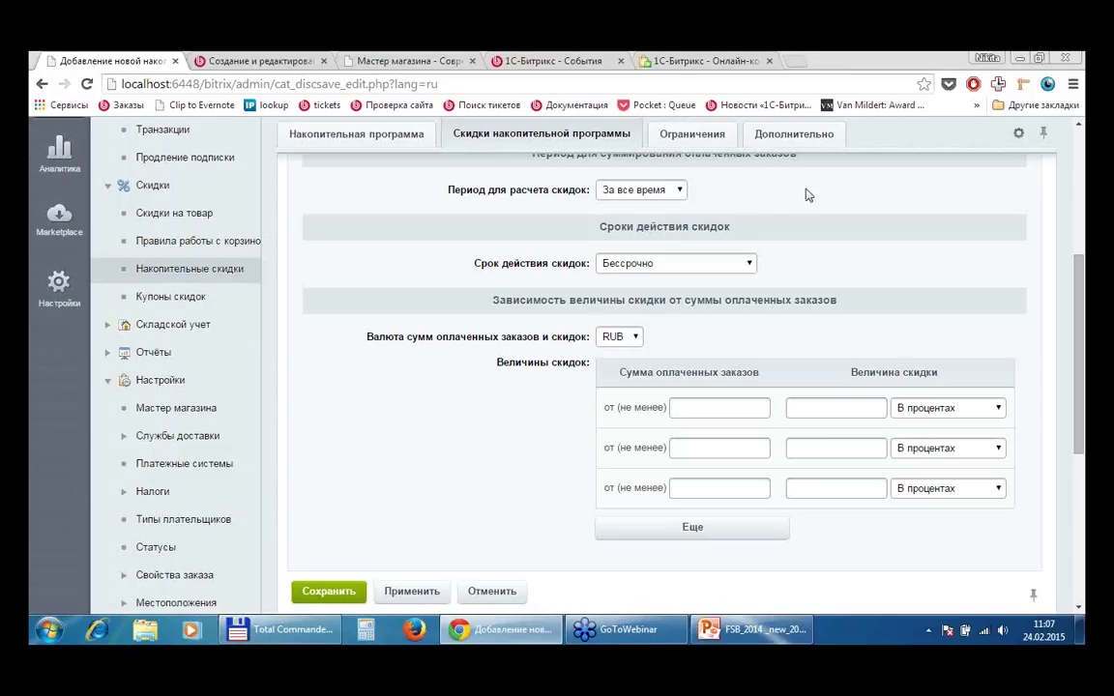
click(107, 325)
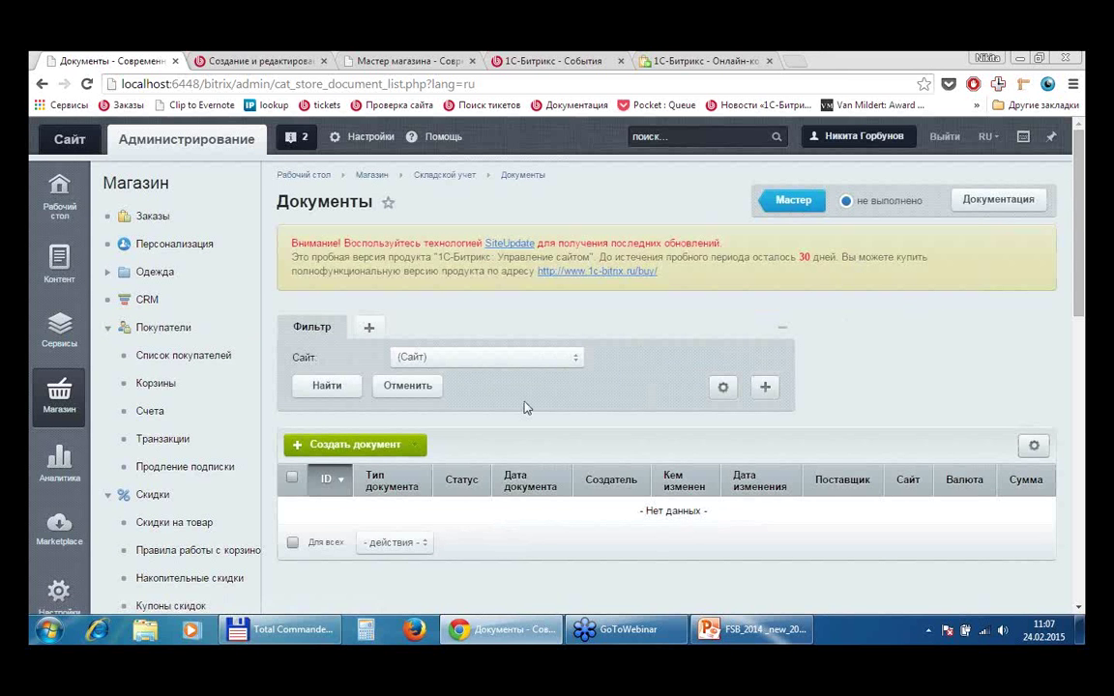
- Create a new Приход товара на склад goods-receipt document
click(406, 447)
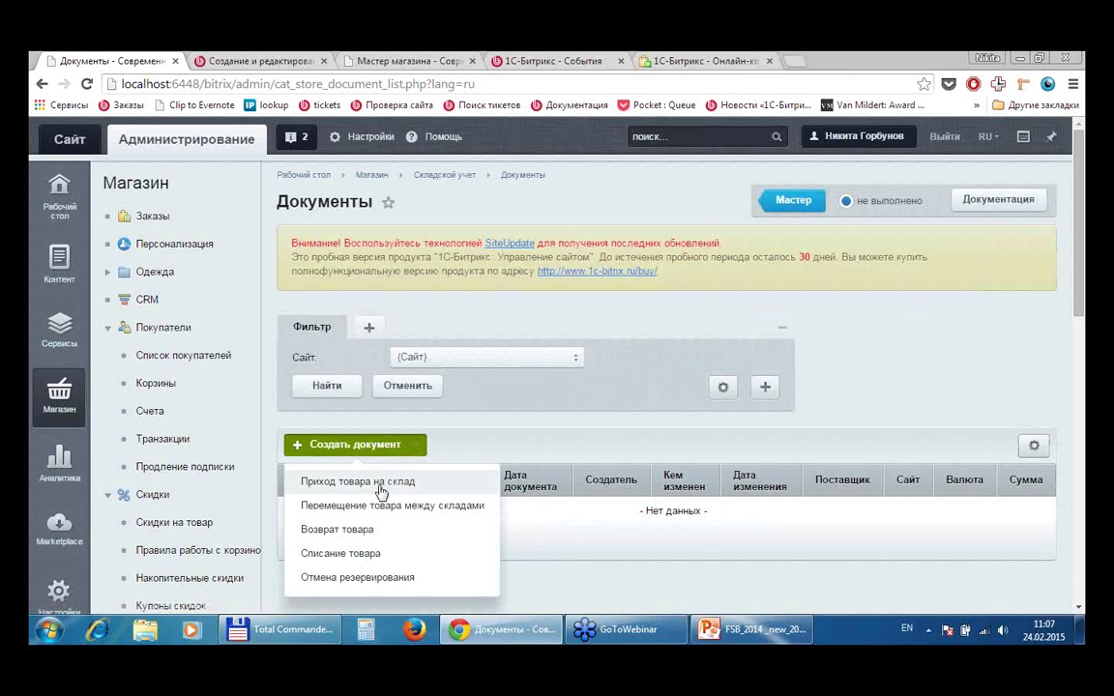
click(373, 482)
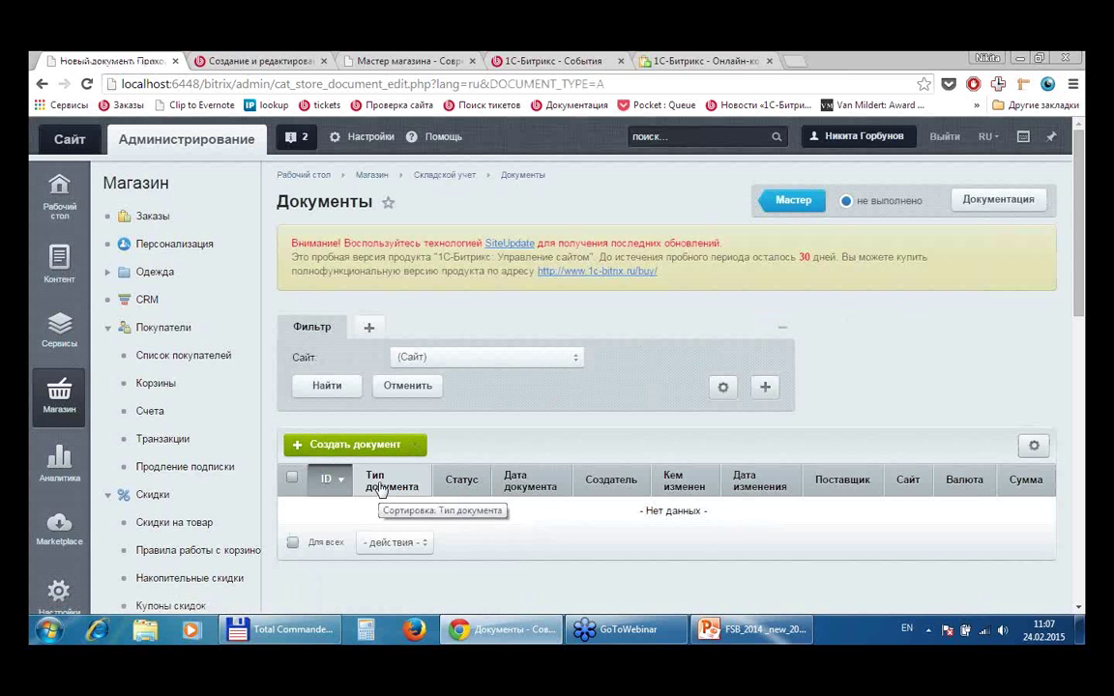
scroll(409, 391, down, 1)
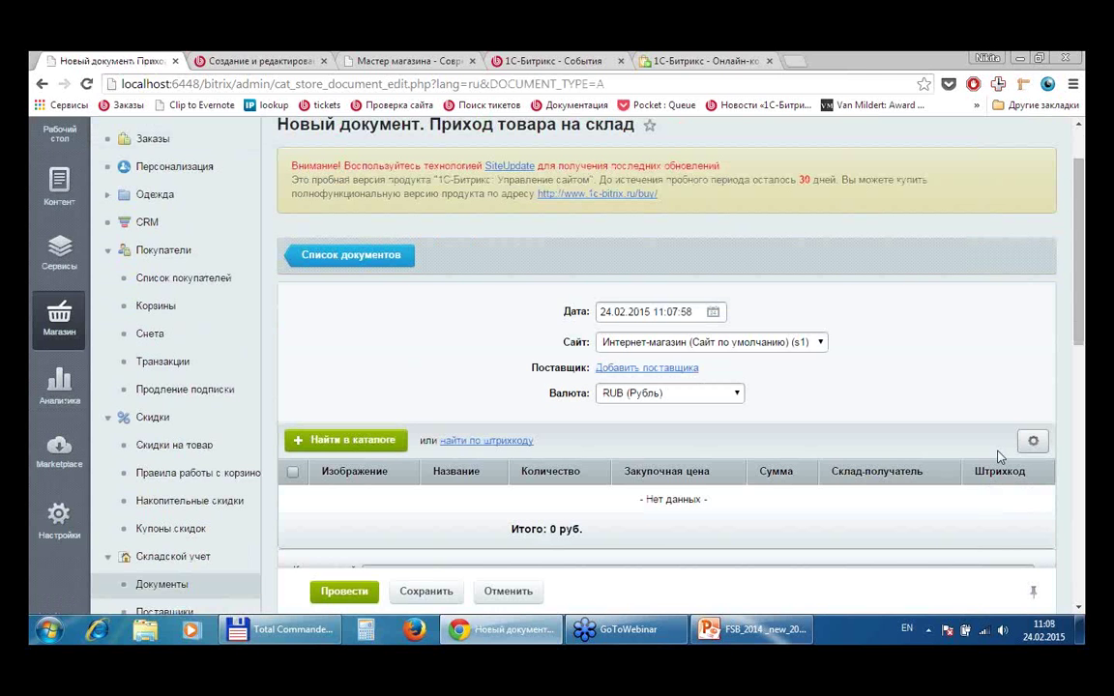
scroll(1008, 435, down, 1)
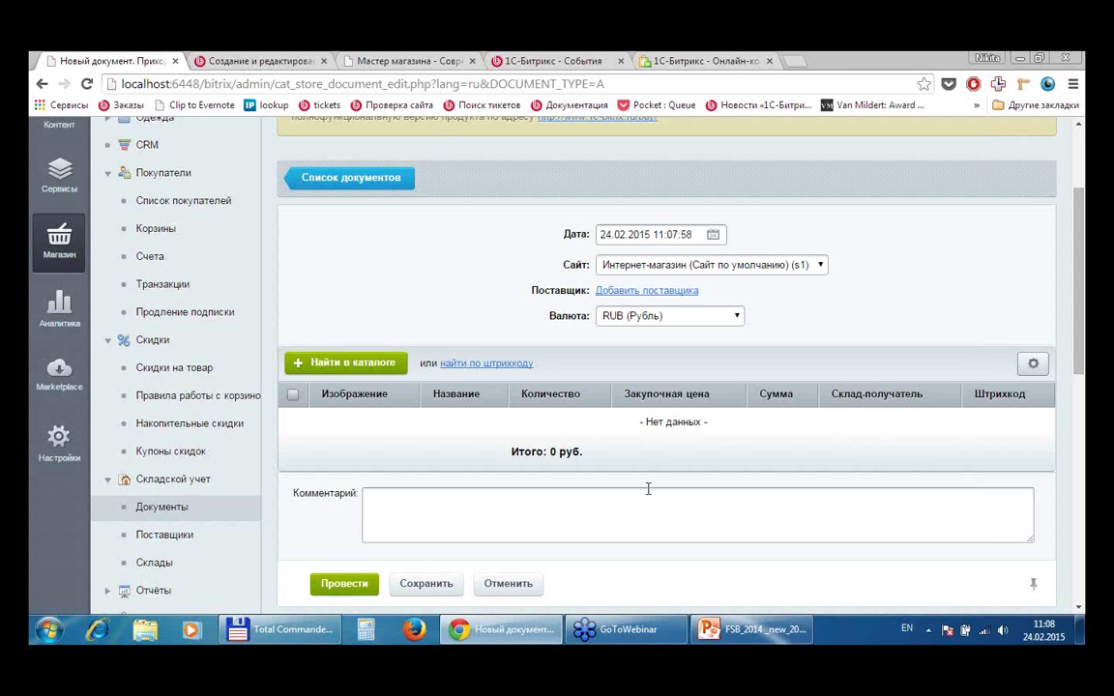
scroll(778, 443, down, 3)
scroll(778, 443, up, 4)
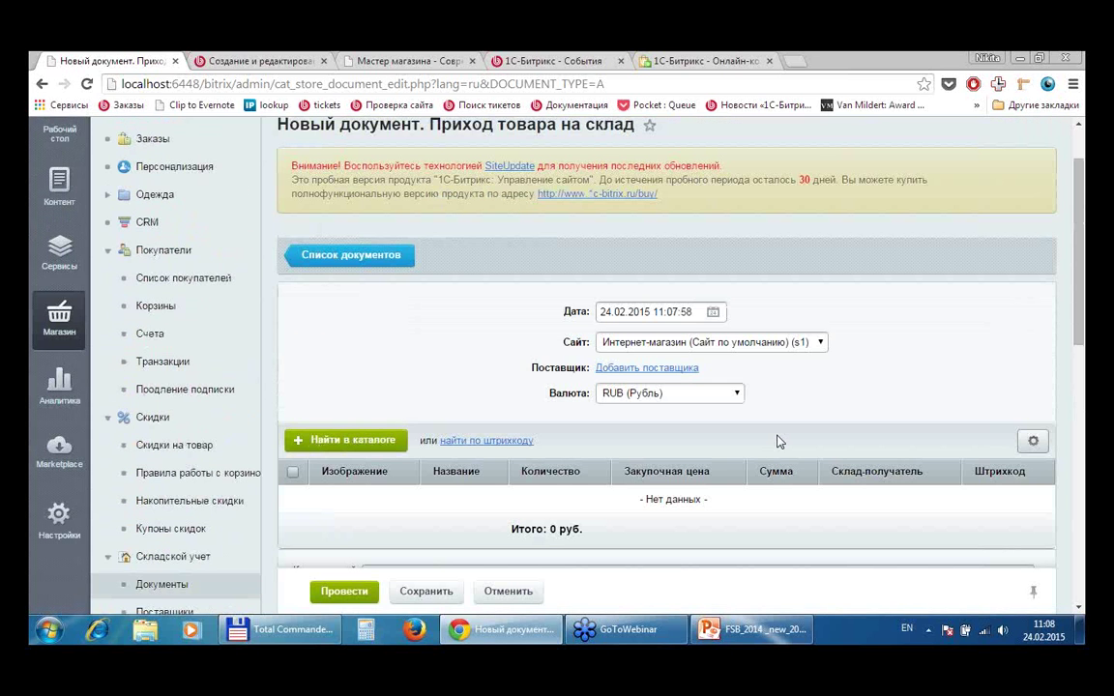
- From the catalog's Обувь > Тапочки, add Домашние Тапочки Розовый Рай variant 29-209 (size 37)
click(337, 442)
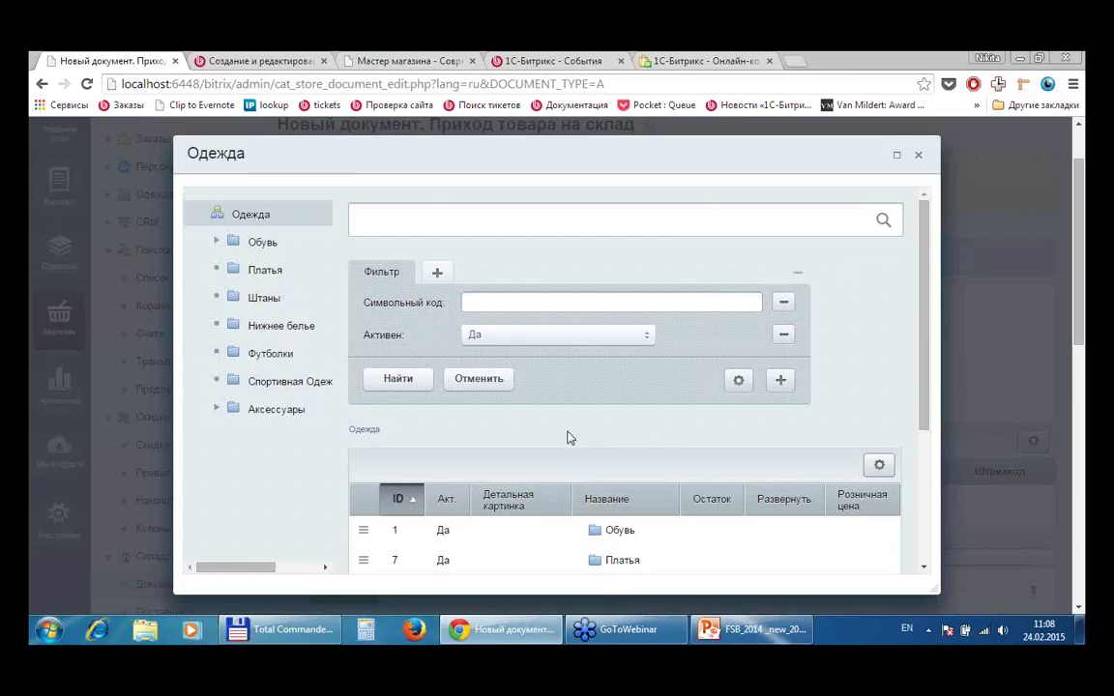
scroll(569, 438, down, 1)
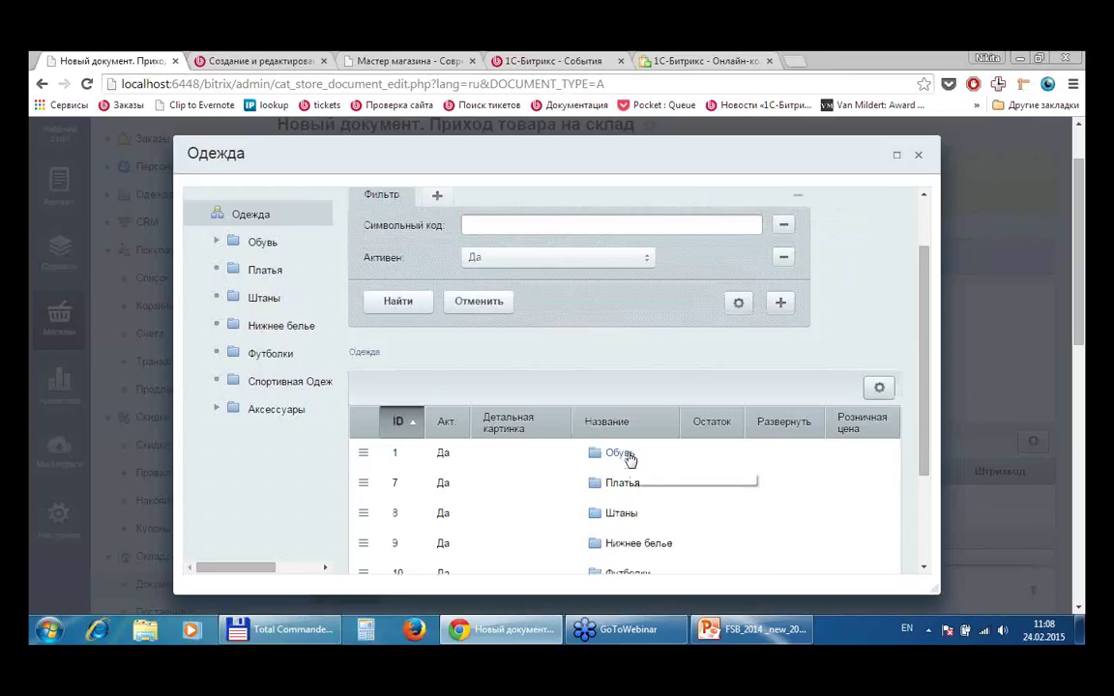
double_click(613, 454)
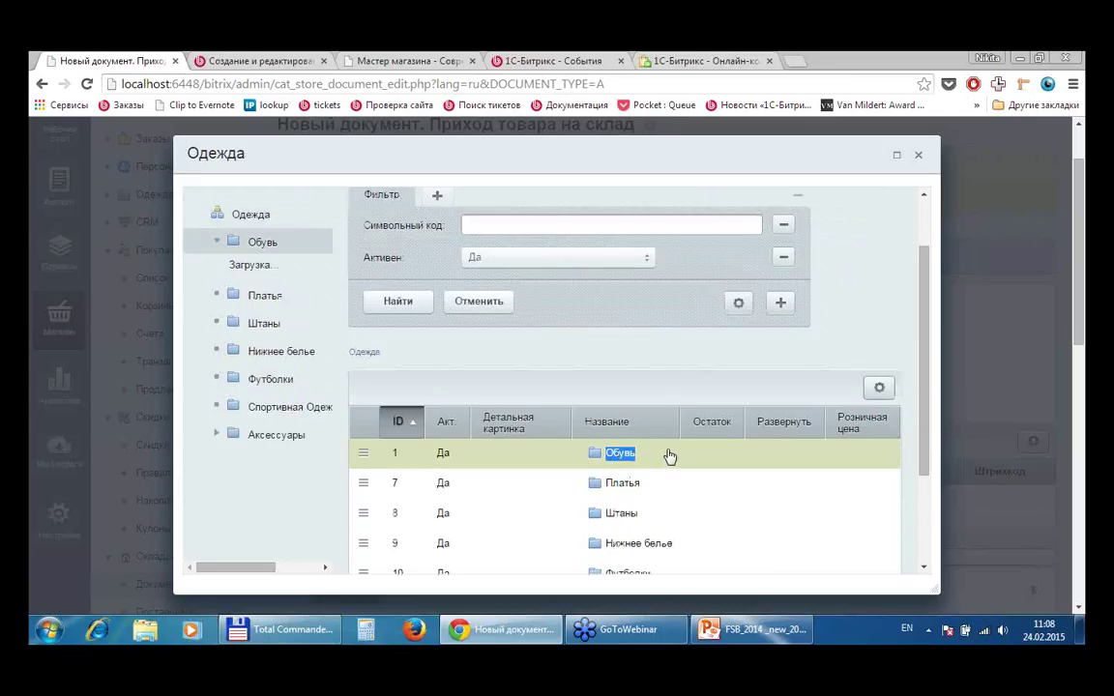
scroll(646, 338, down, 1)
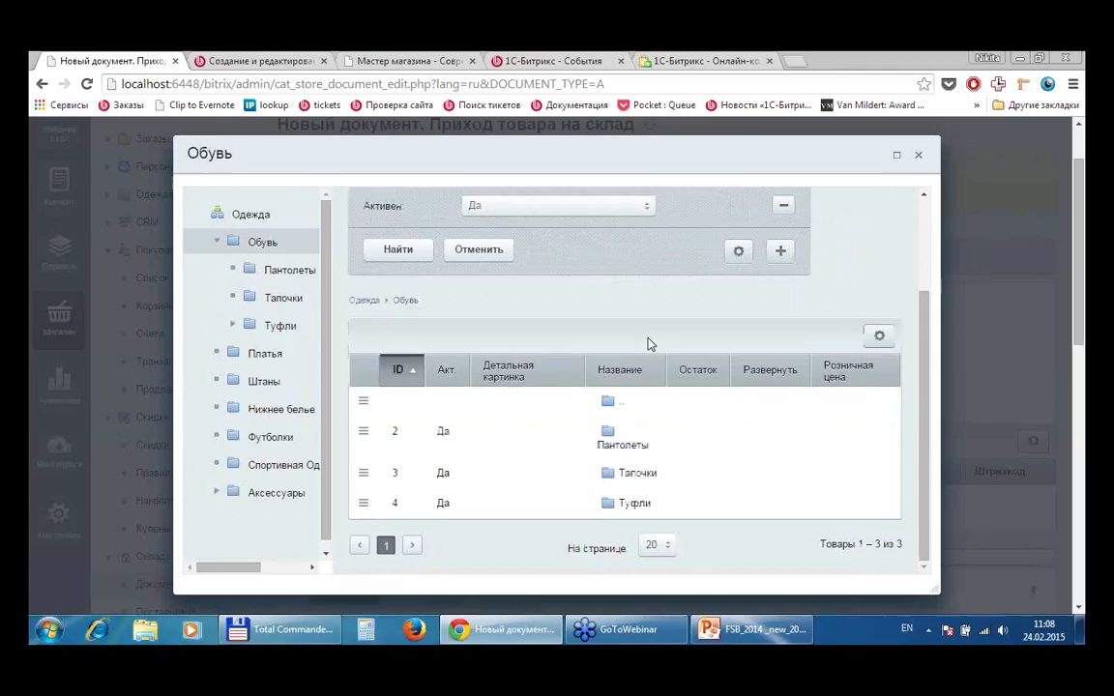
double_click(633, 473)
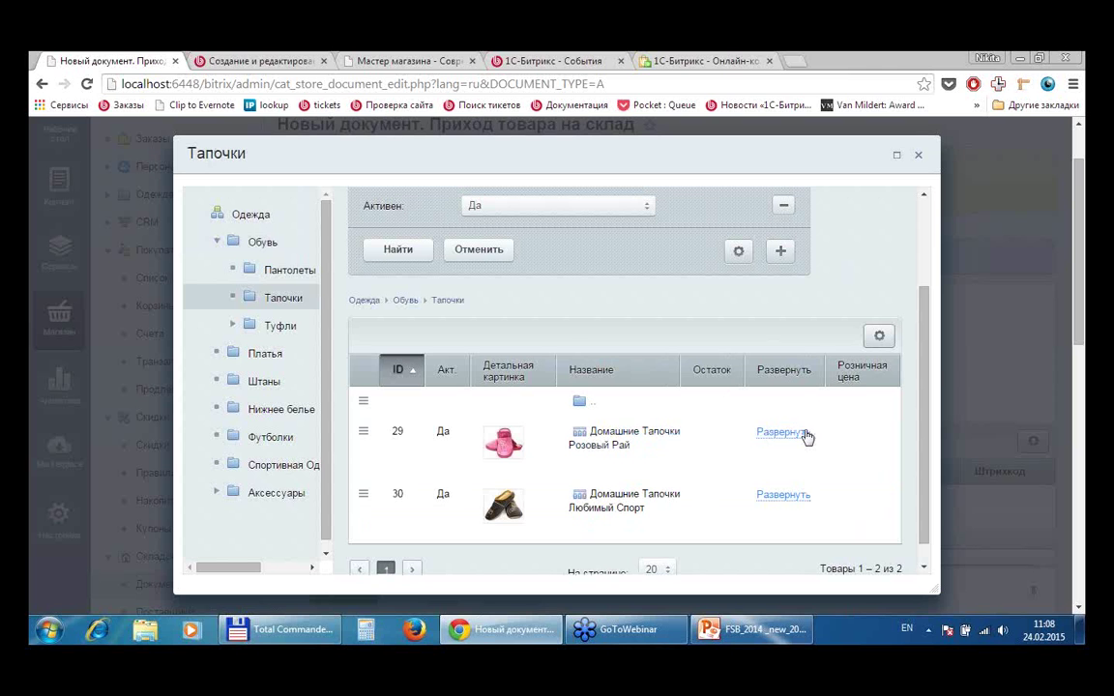
click(773, 440)
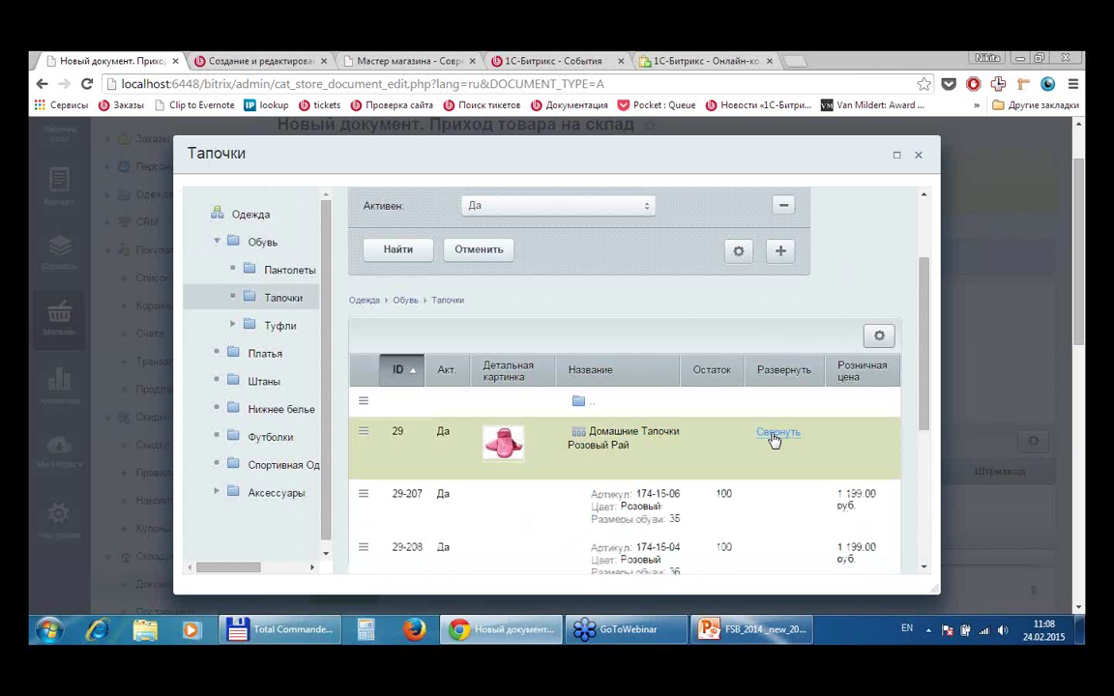
scroll(732, 360, down, 3)
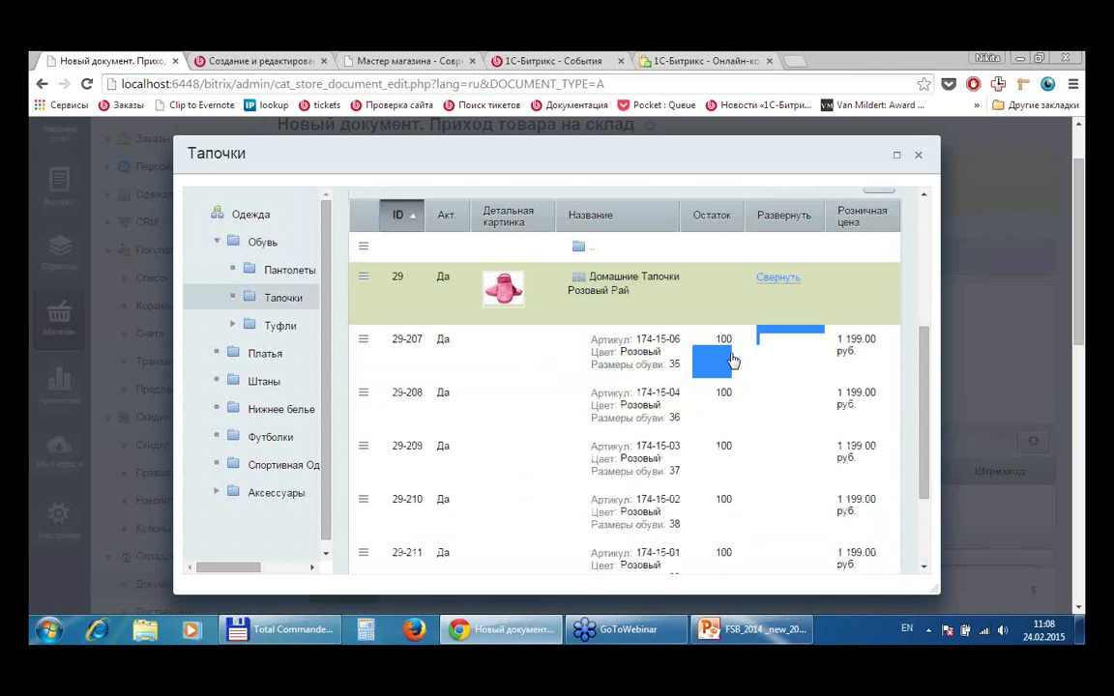
double_click(712, 450)
- Set the slippers' purchase price to 100
scroll(846, 290, down, 3)
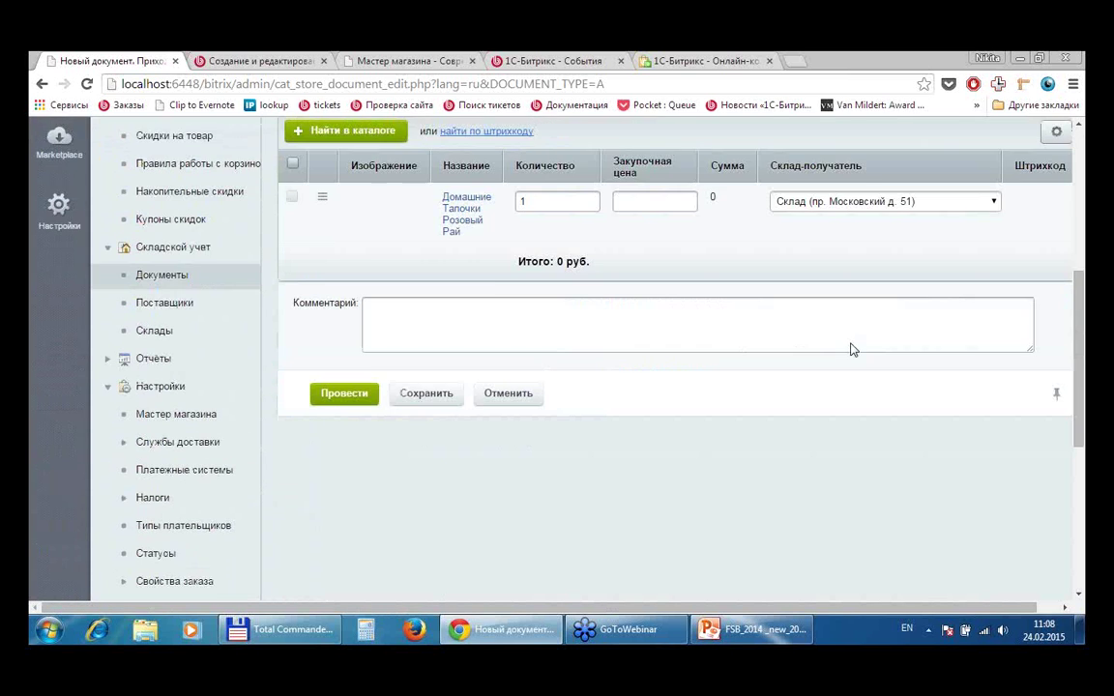
scroll(850, 348, up, 3)
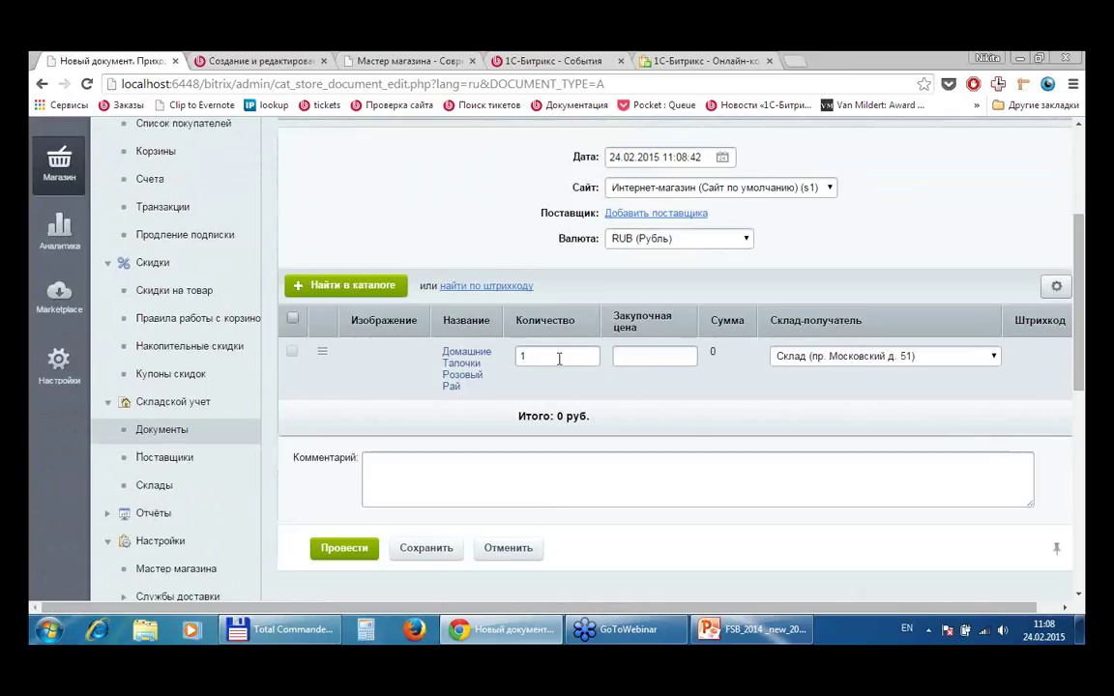
click(674, 357)
text(100)
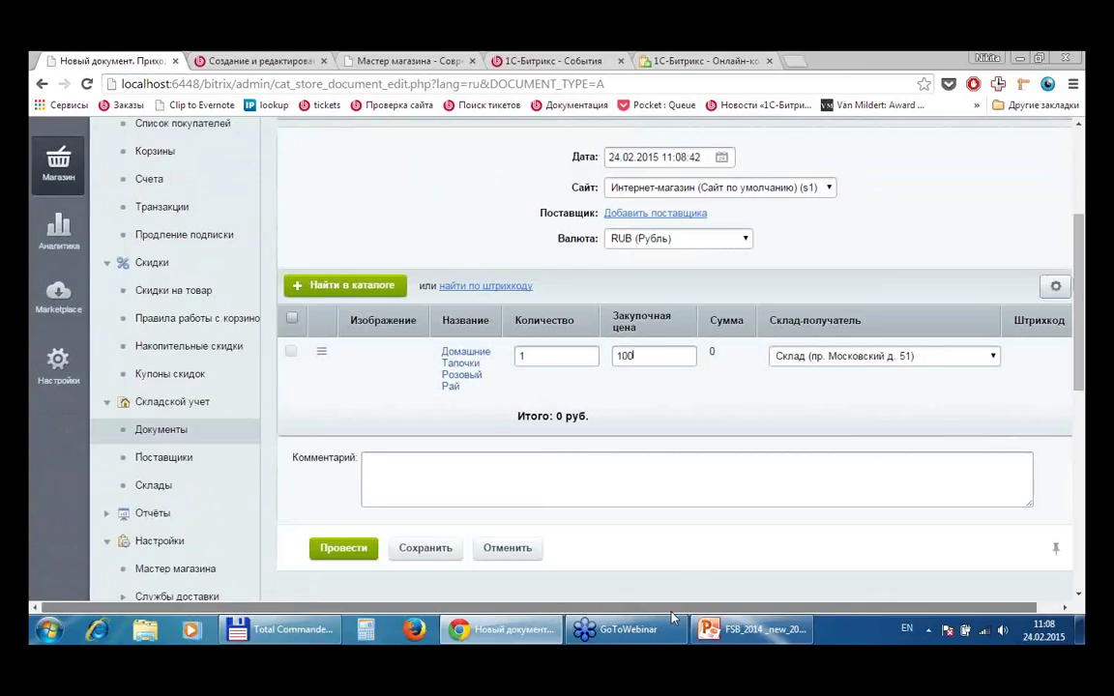
scroll(671, 609, right, 1)
text(.)
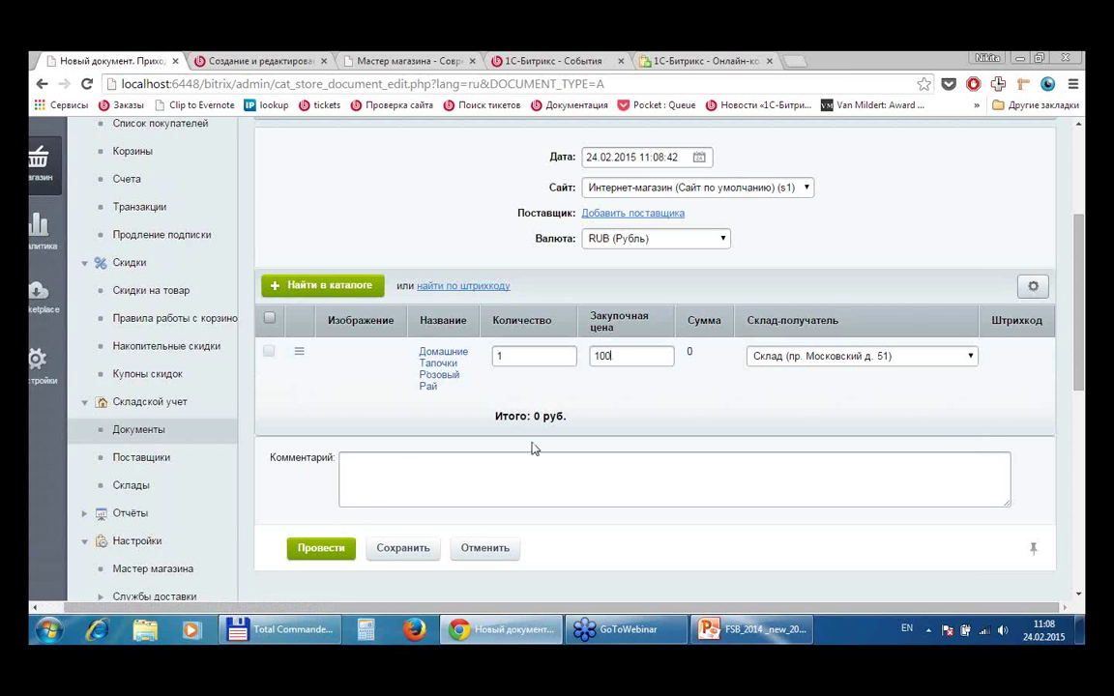
scroll(530, 446, up, 1)
scroll(530, 445, up, 2)
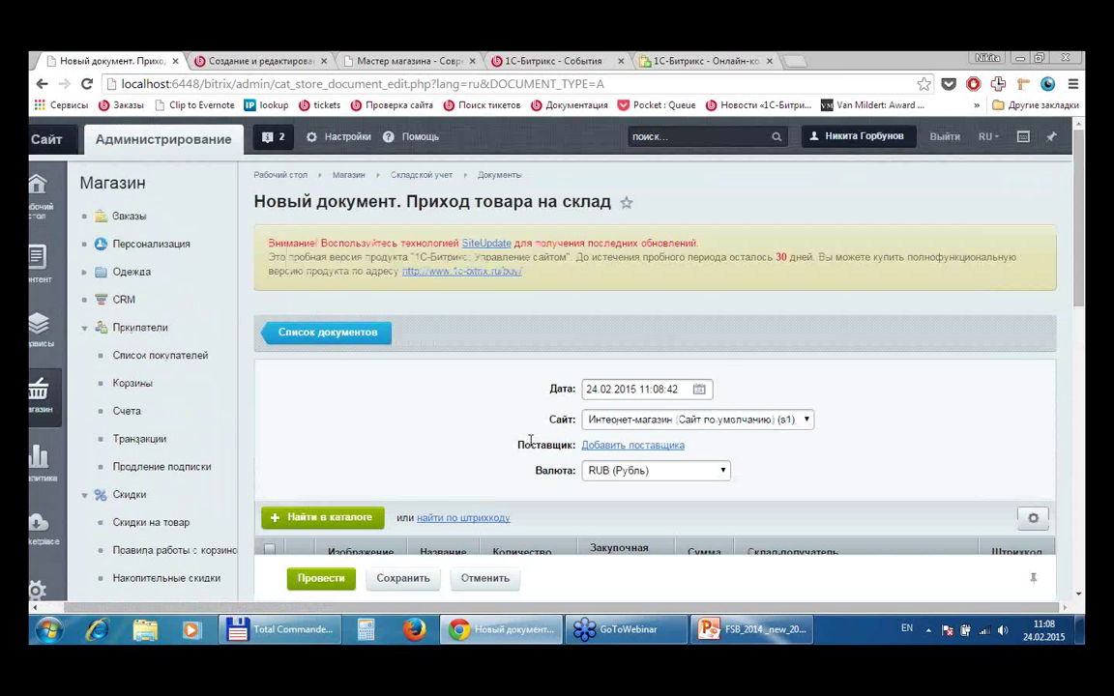
scroll(530, 439, down, 4)
- Enter quantity 10 and try posting the receipt, which stays unposted without a supplier
click(522, 275)
text(1)
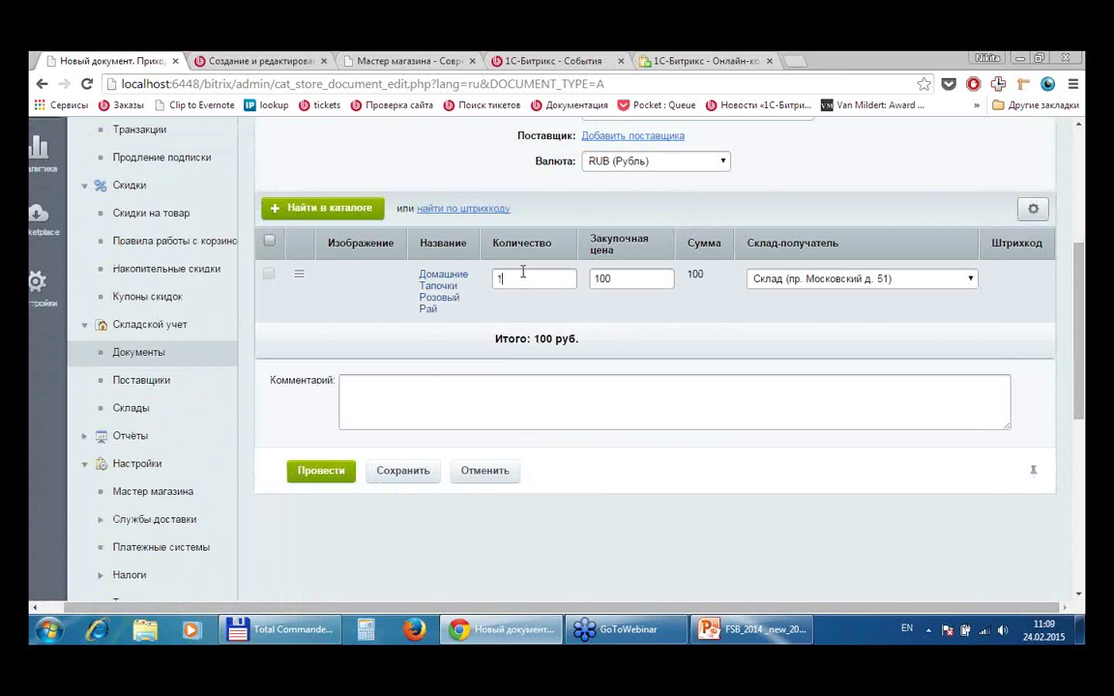
text(0)
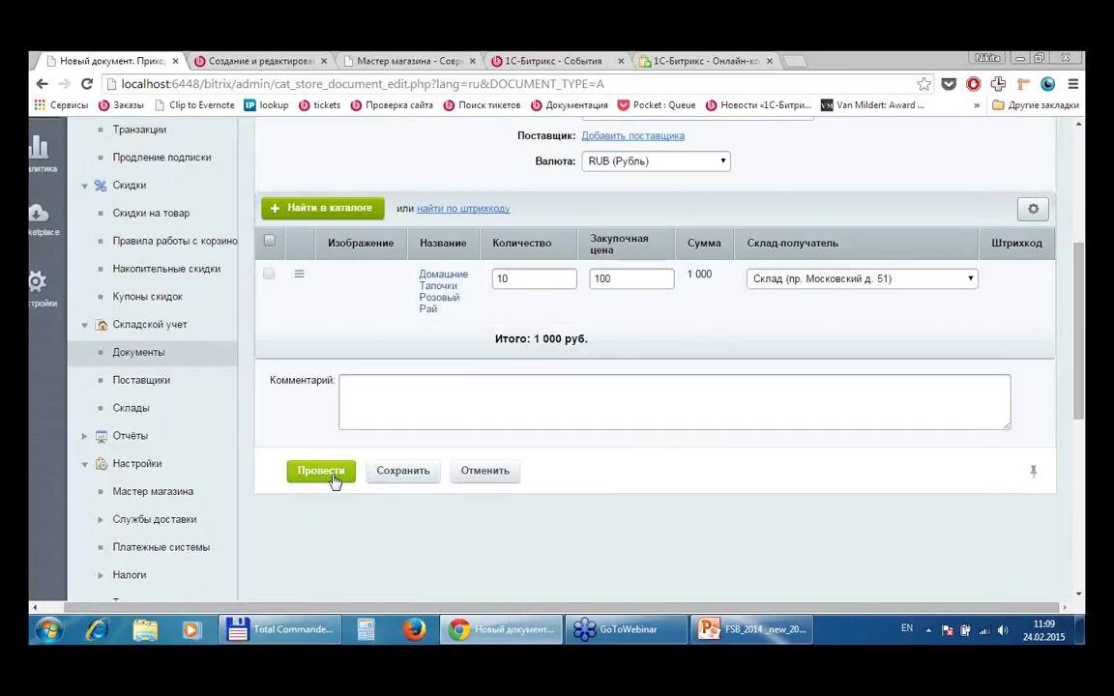
click(322, 471)
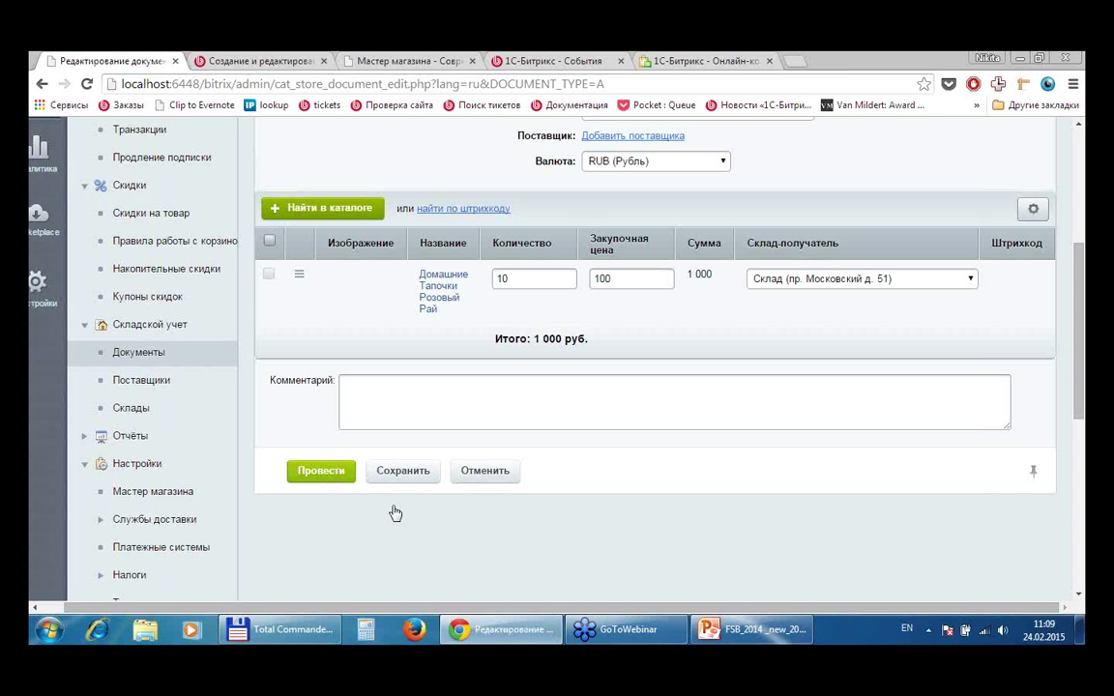
scroll(517, 431, down, 3)
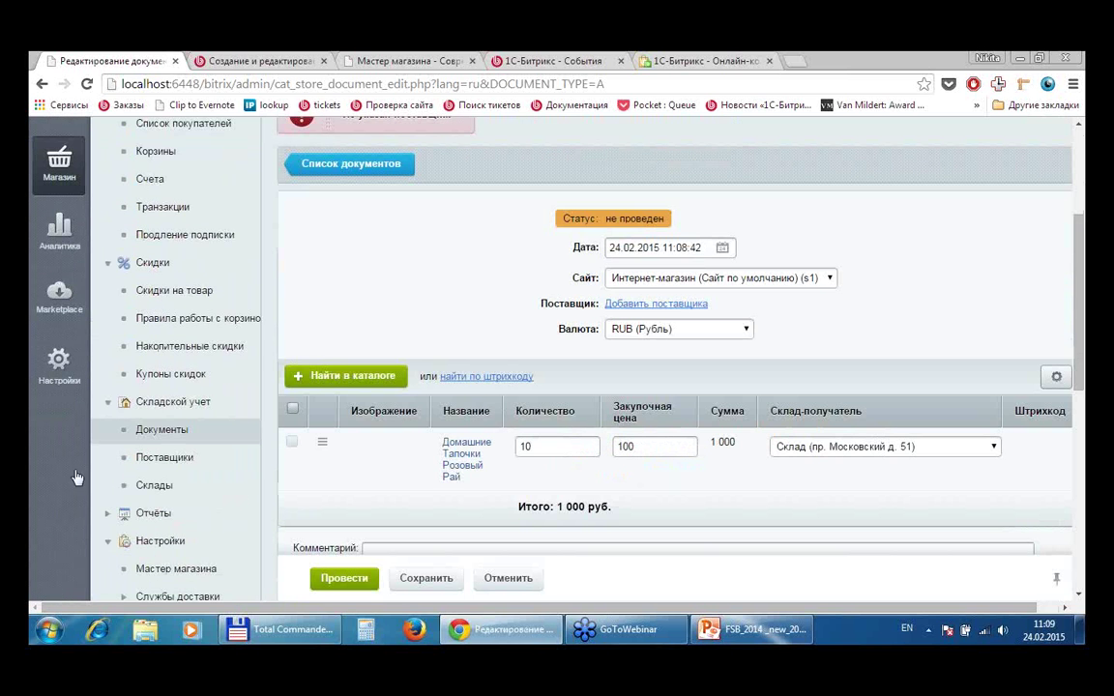
- Open the suppliers list in a new browser tab and glance at the warehouses list
right_click(161, 457)
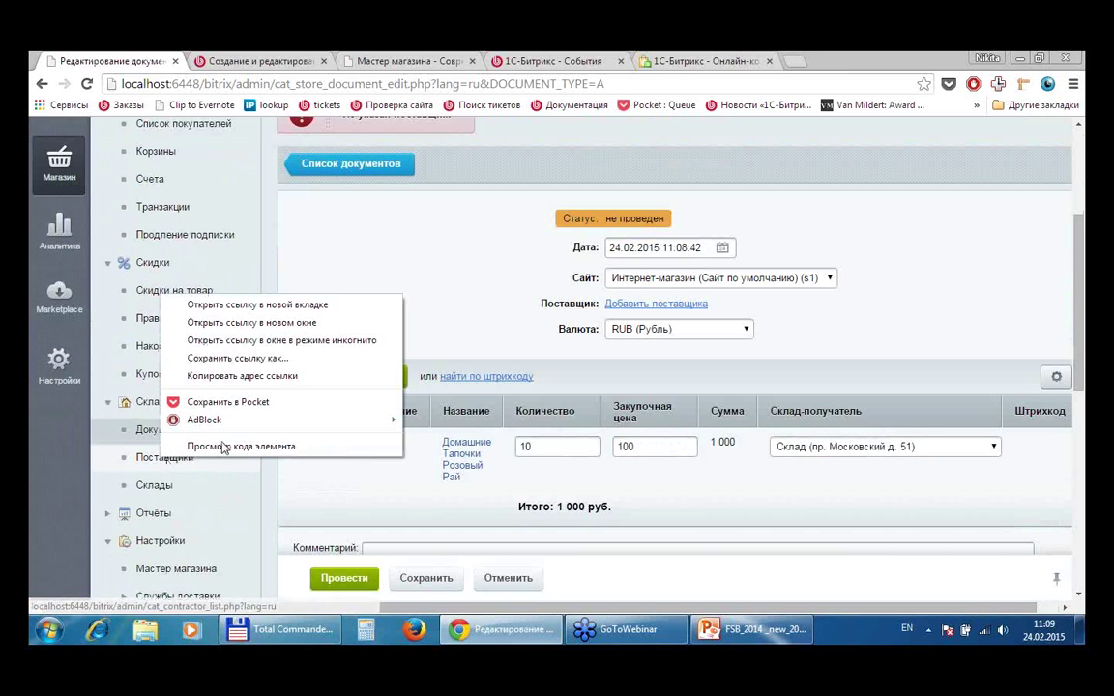
click(258, 306)
click(420, 64)
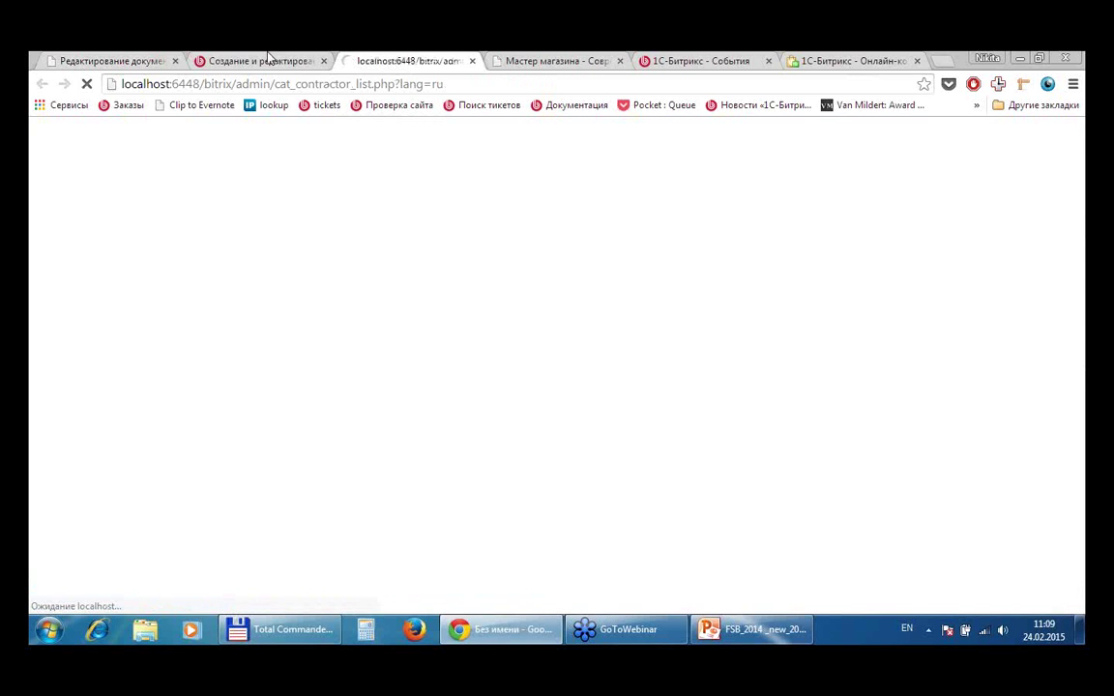
click(145, 60)
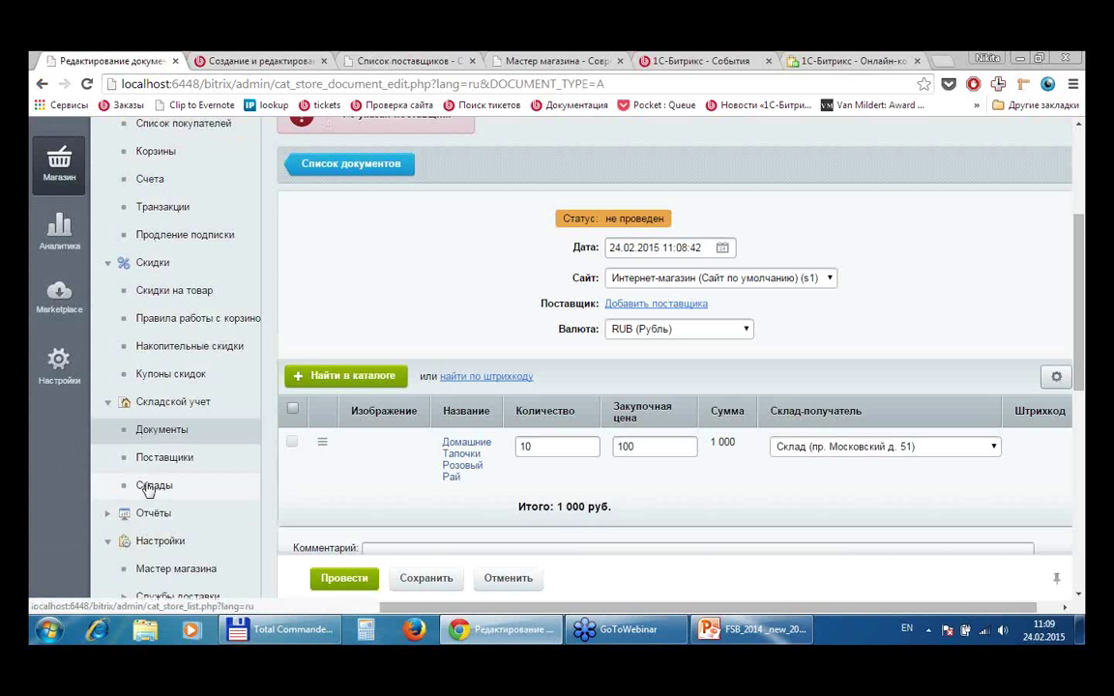
click(148, 488)
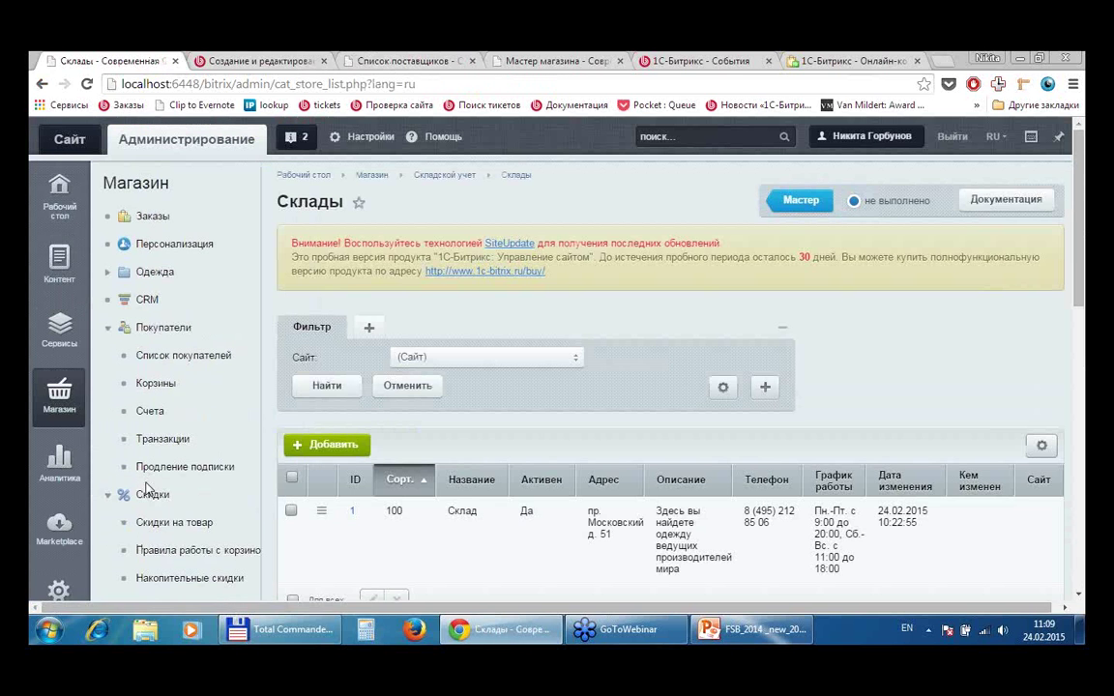
scroll(698, 244, down, 3)
click(467, 58)
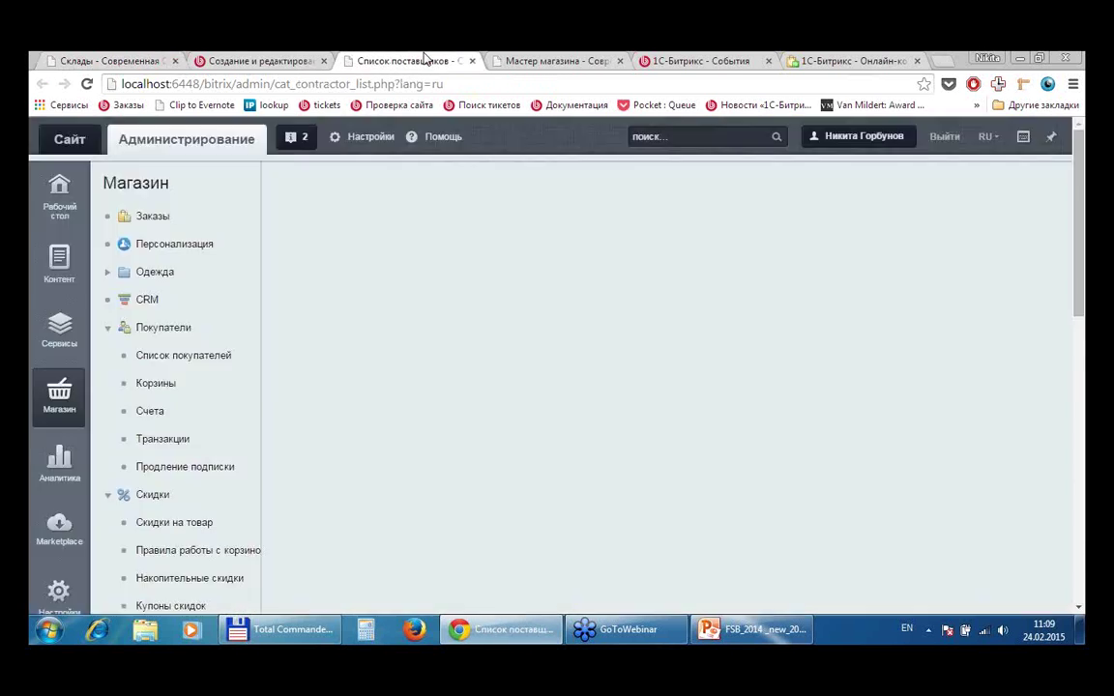
scroll(485, 363, down, 1)
- Add a new individual supplier with only a full name and save it
click(393, 365)
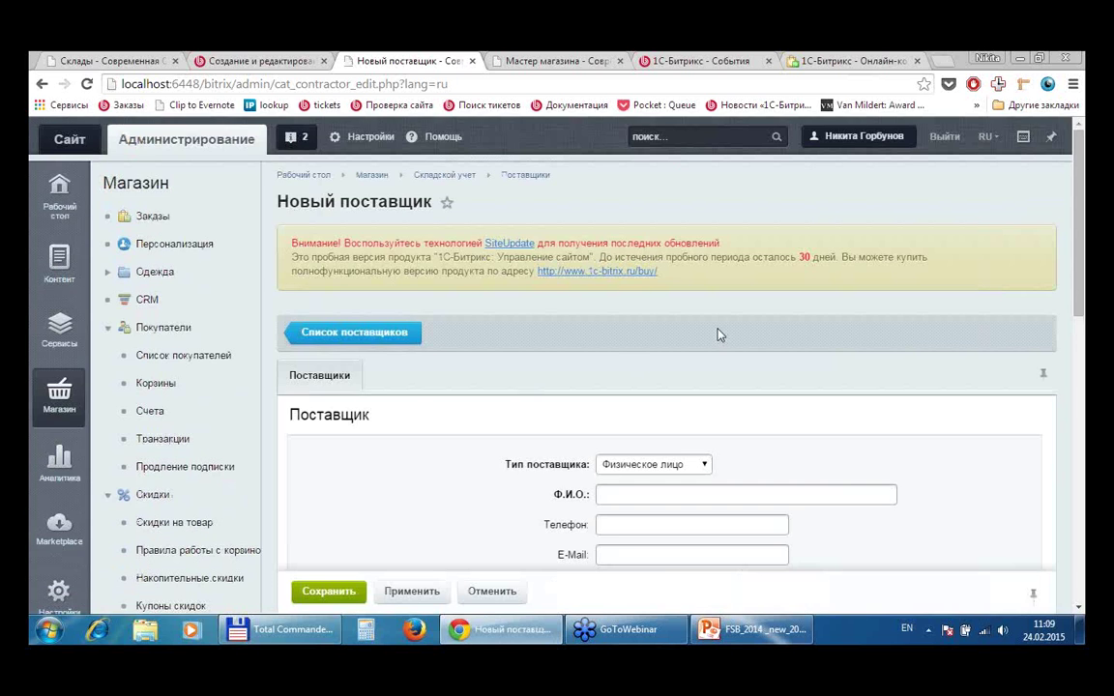
scroll(715, 357, down, 3)
click(657, 336)
text(Bd)
key(BackSpace)
key(BackSpace)
key(alt+shift)
text(Иванов Сергей)
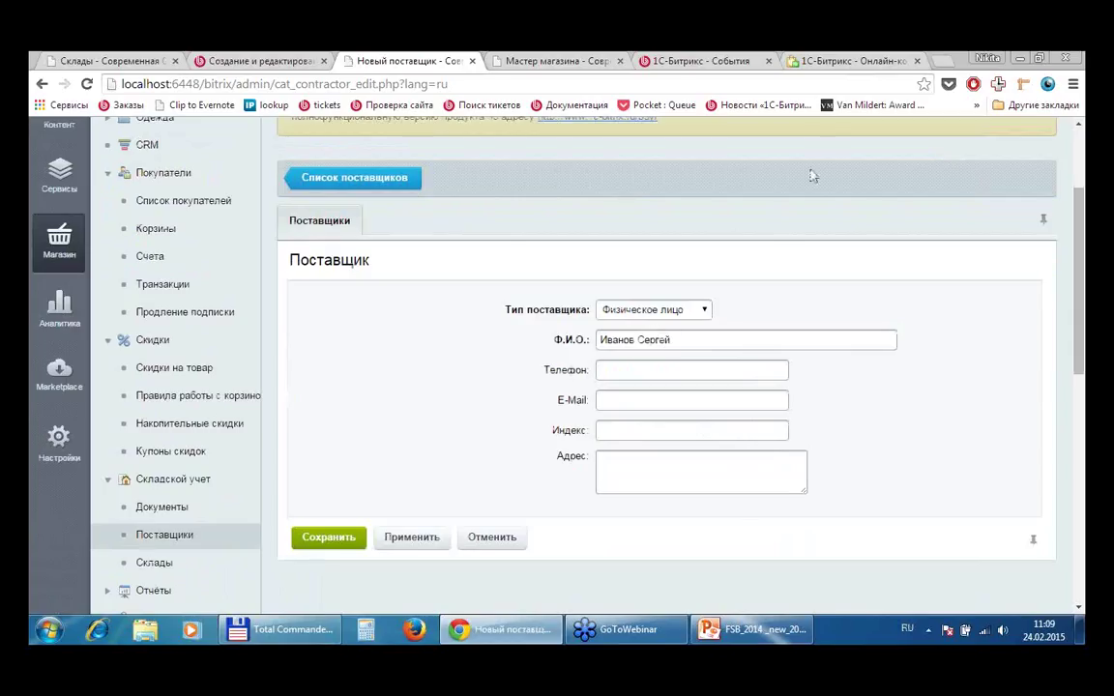
scroll(805, 176, down, 1)
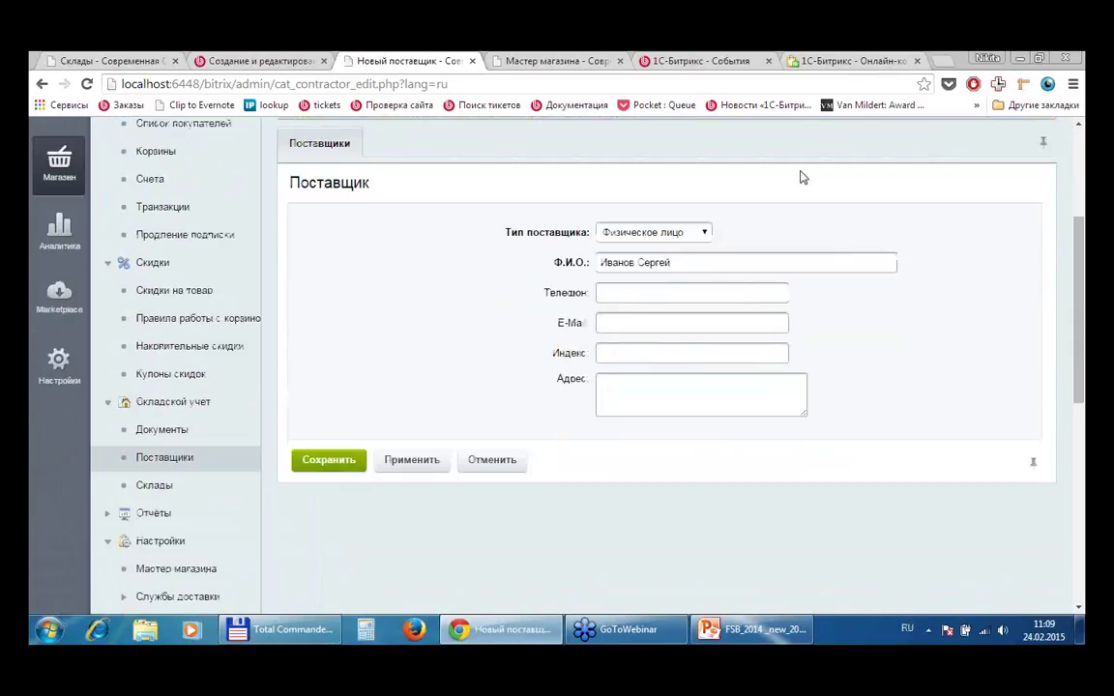
click(340, 461)
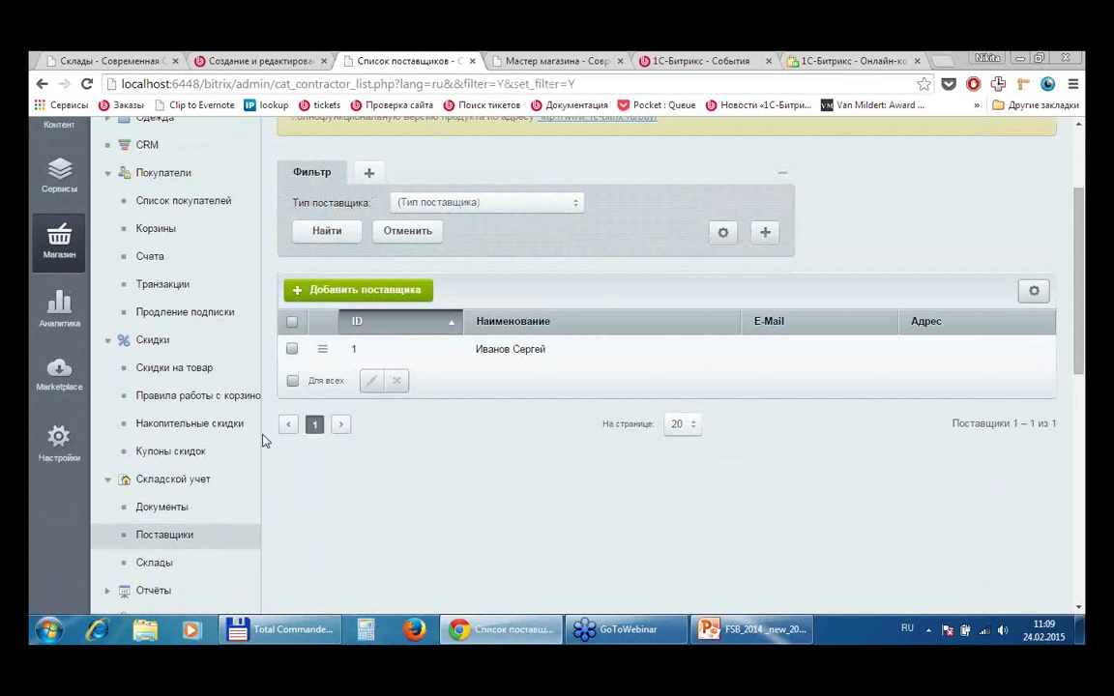
click(164, 508)
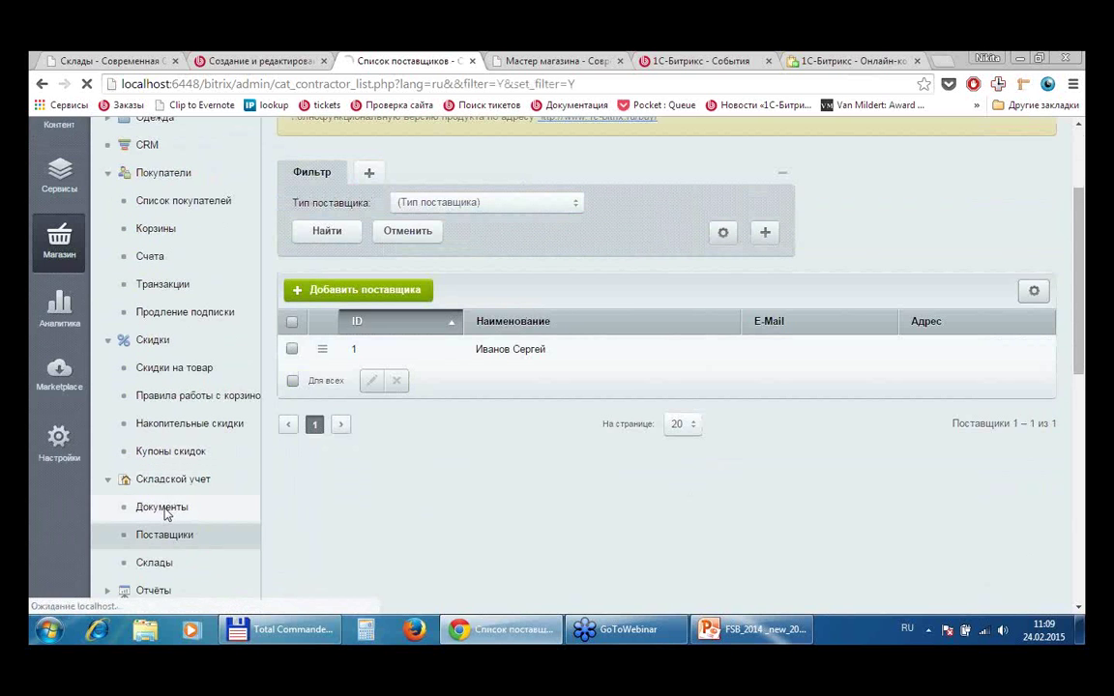
- Open receipt document 1 from the Документы list and post it
scroll(718, 273, down, 3)
double_click(483, 370)
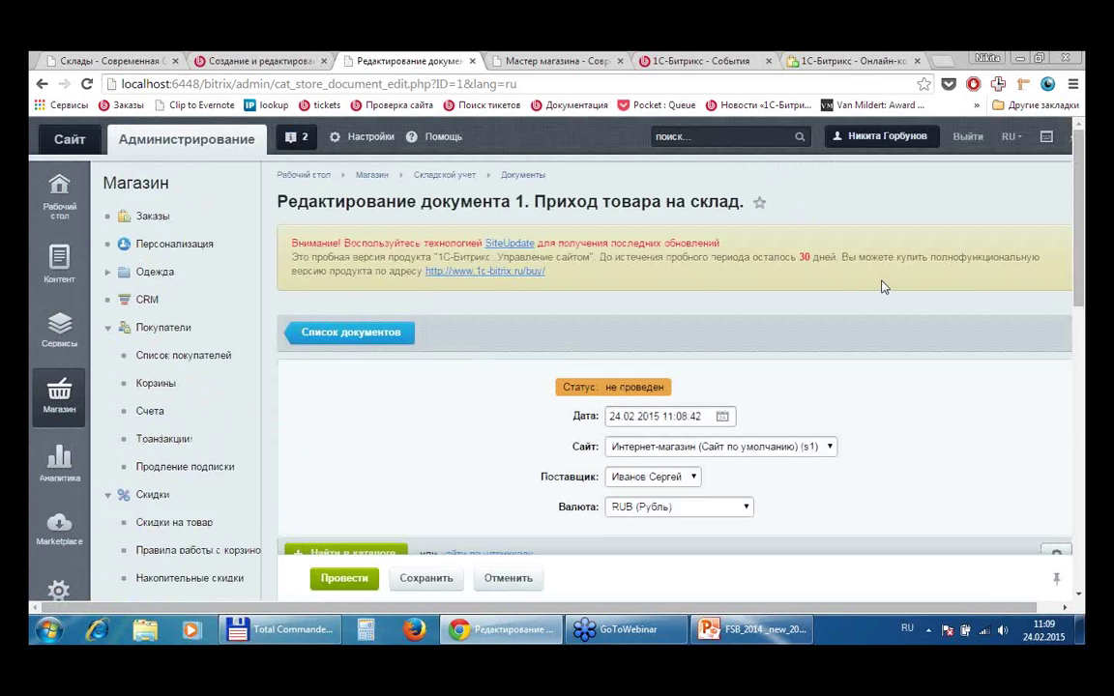
scroll(882, 286, down, 3)
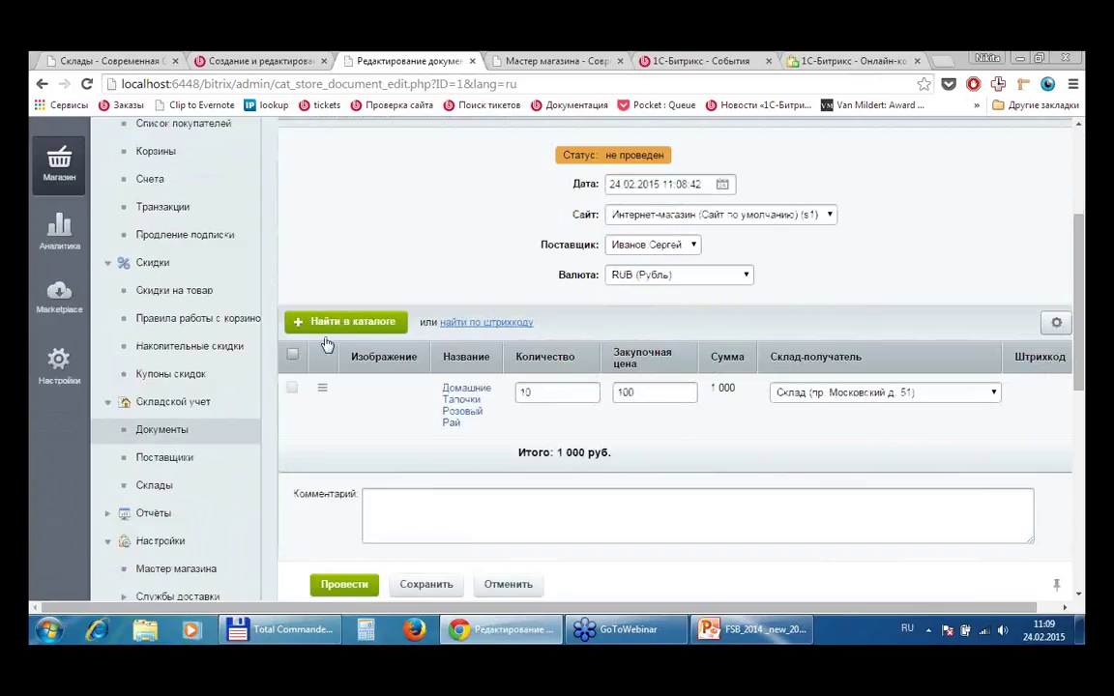
click(340, 584)
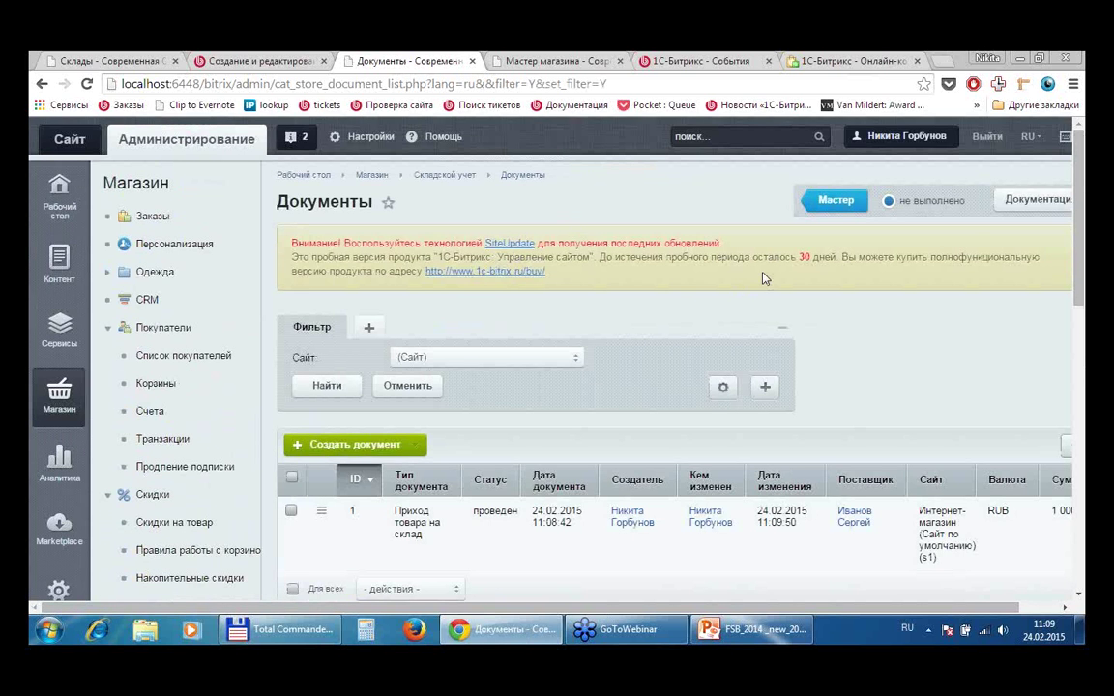
scroll(443, 297, down, 3)
- Open the Товары product statistics report under Отчёты and browse its columns
scroll(445, 258, down, 2)
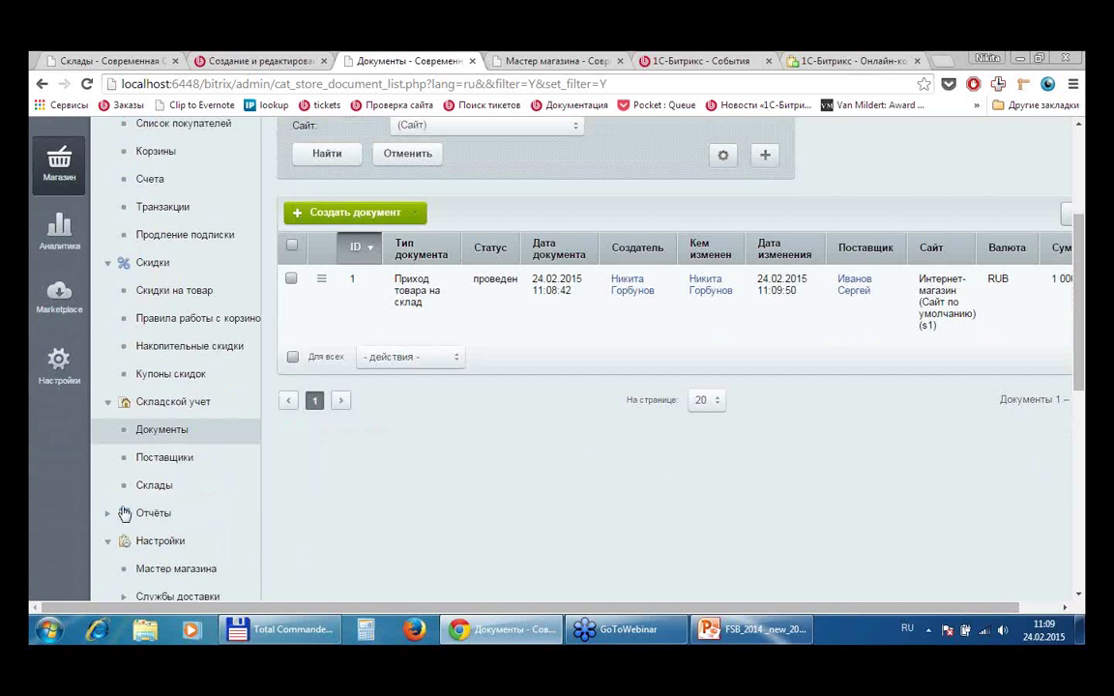
click(107, 512)
scroll(436, 431, down, 2)
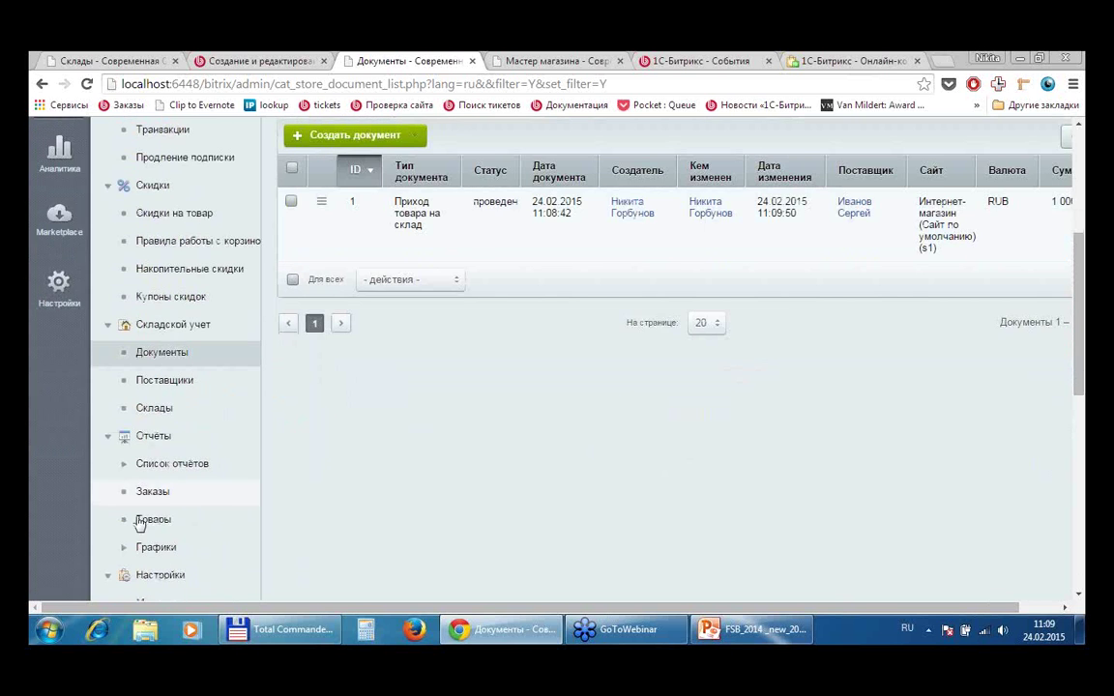
click(143, 527)
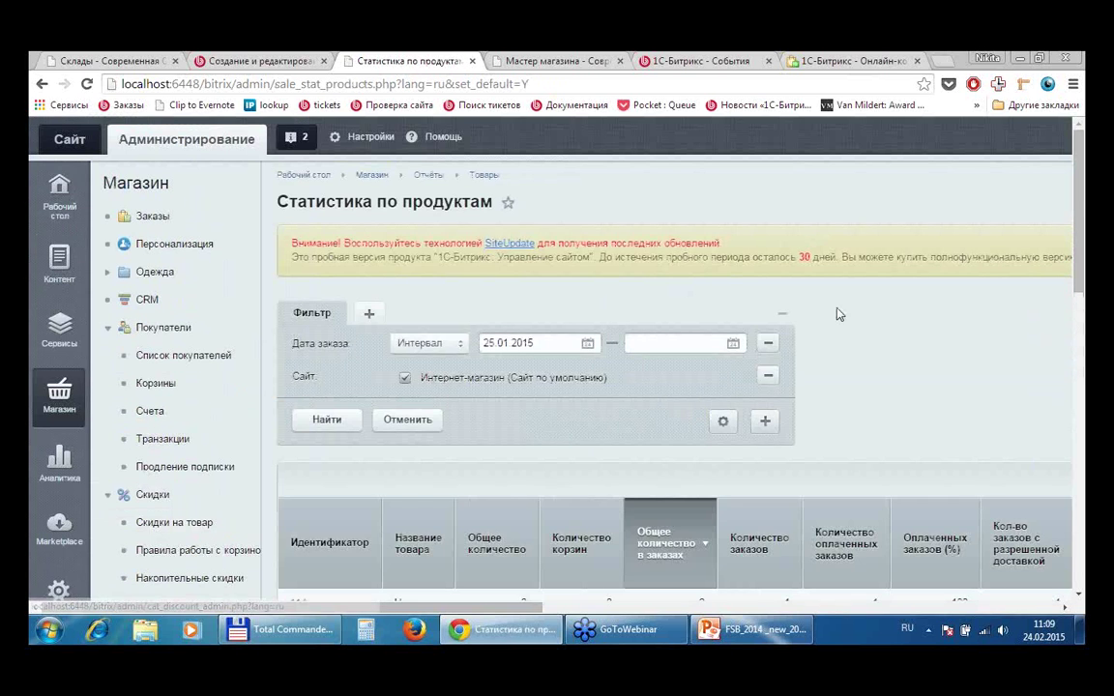
scroll(839, 314, down, 6)
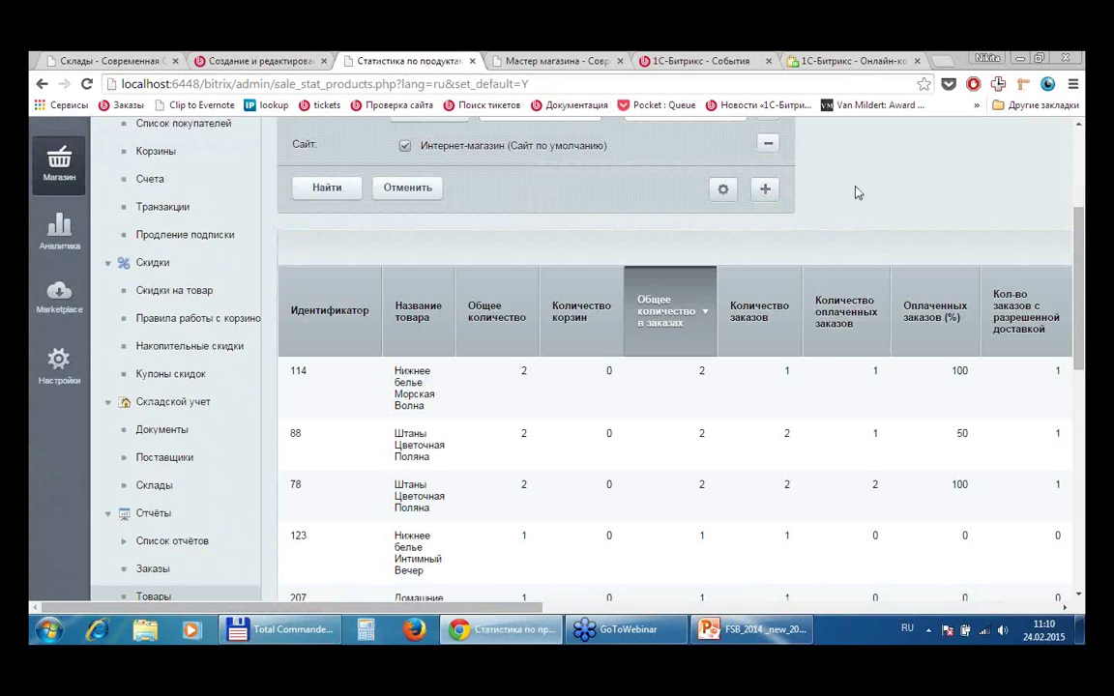
scroll(855, 193, down, 3)
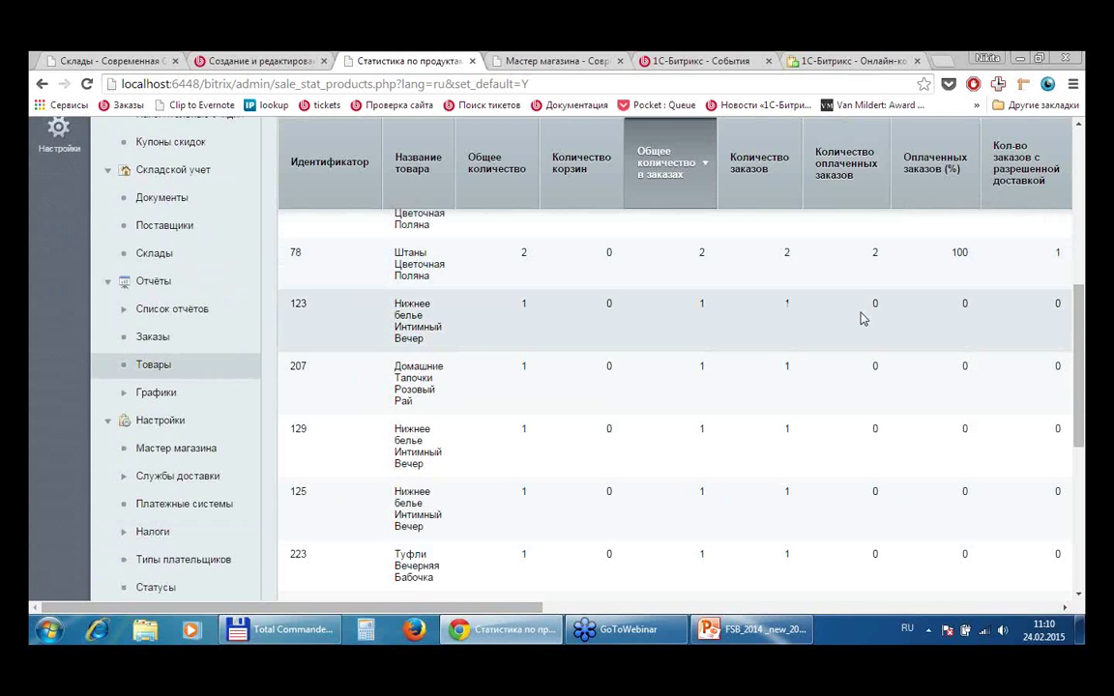
scroll(862, 317, up, 5)
scroll(859, 316, down, 3)
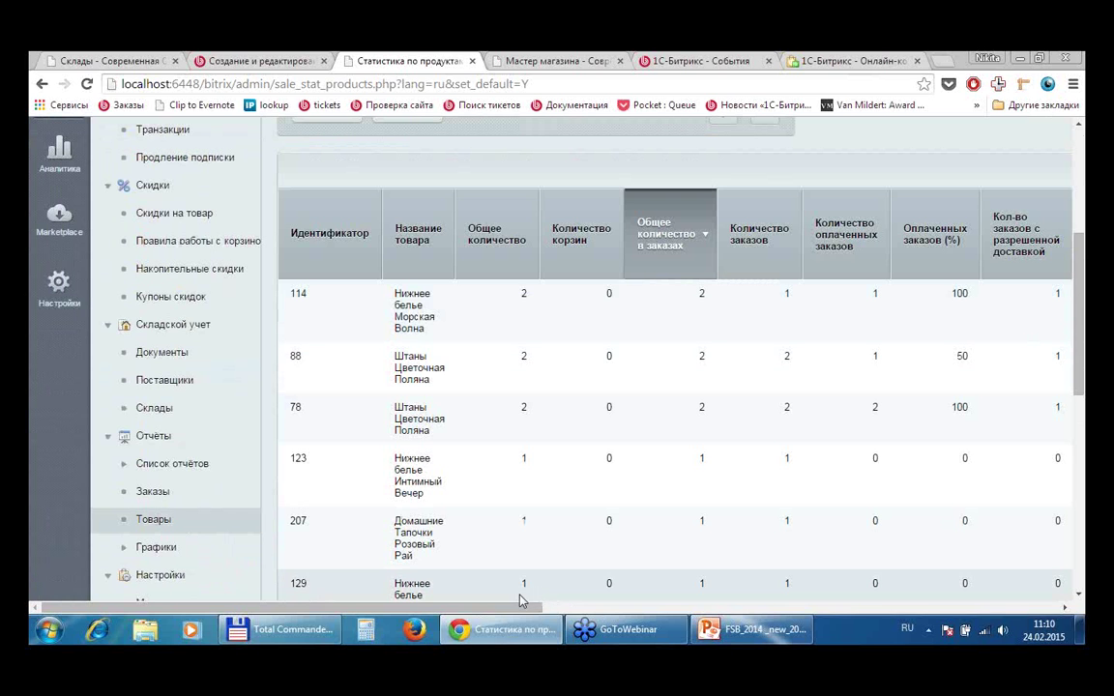
mouse_move(520, 600)
mouse_down()
mouse_move(861, 626)
mouse_move(1032, 609)
mouse_move(527, 609)
mouse_up()
scroll(559, 296, up, 3)
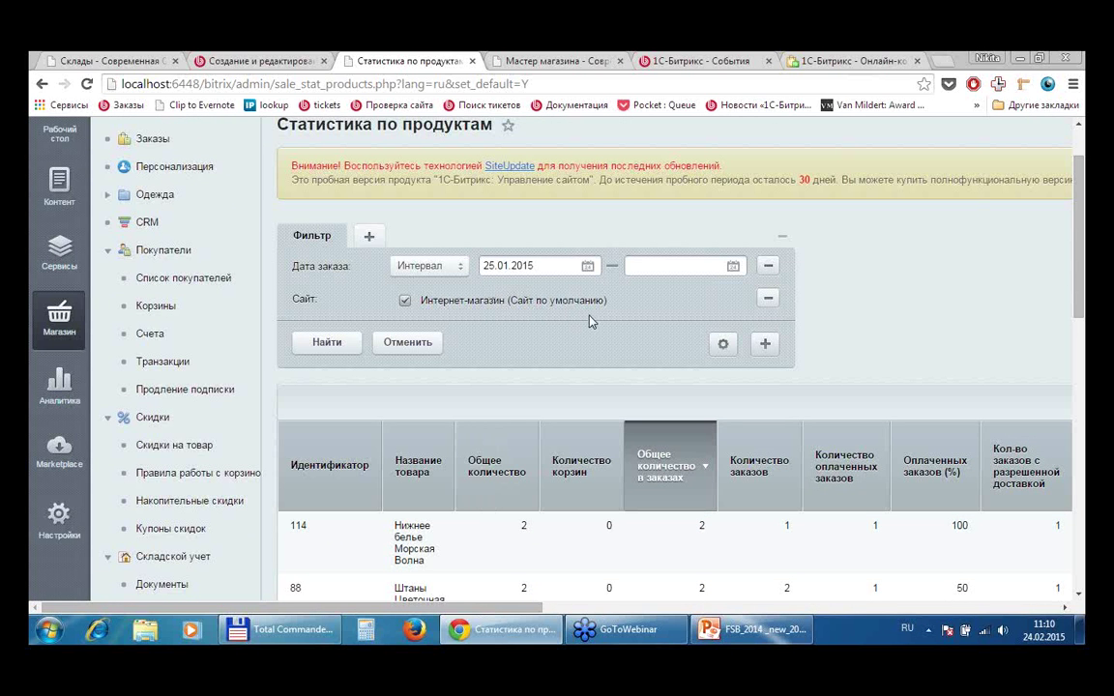
scroll(908, 578, right, 3)
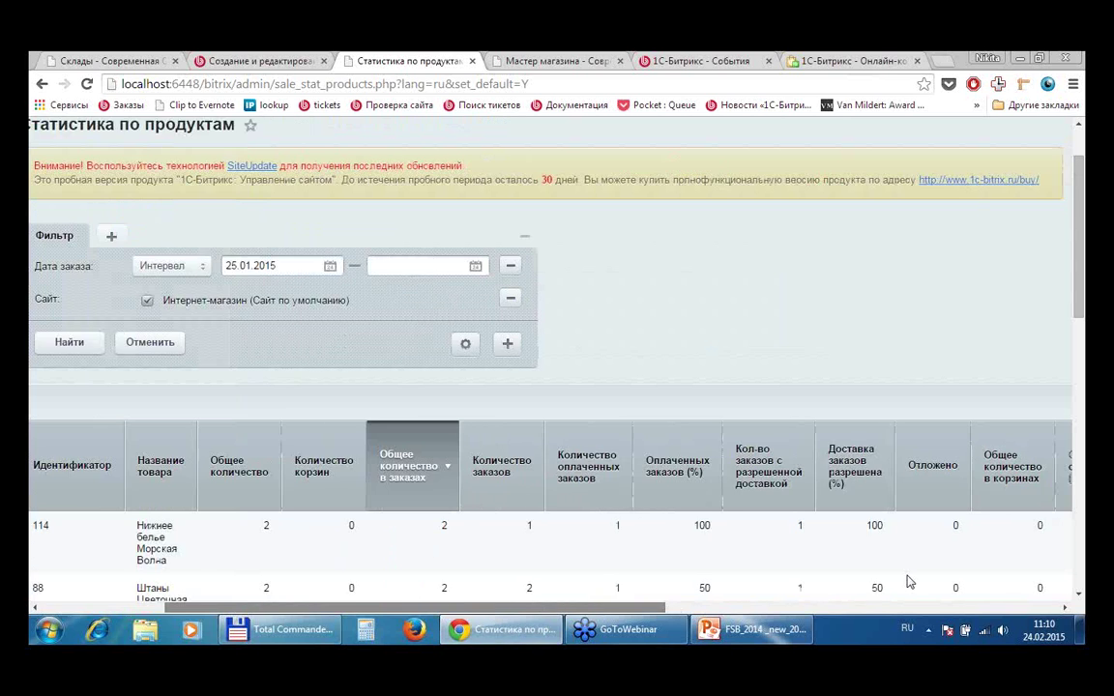
scroll(908, 581, right, 5)
- Cancel out of the column settings, then refresh the report with the order-date filter from 25.01.2015
click(1031, 402)
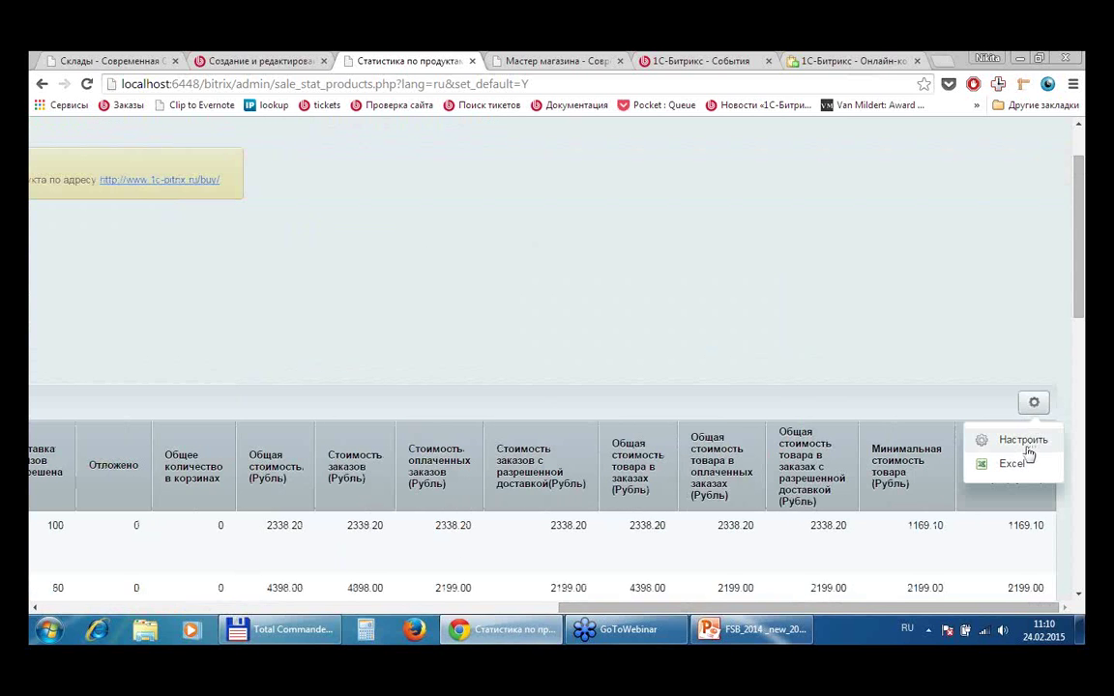
click(1026, 446)
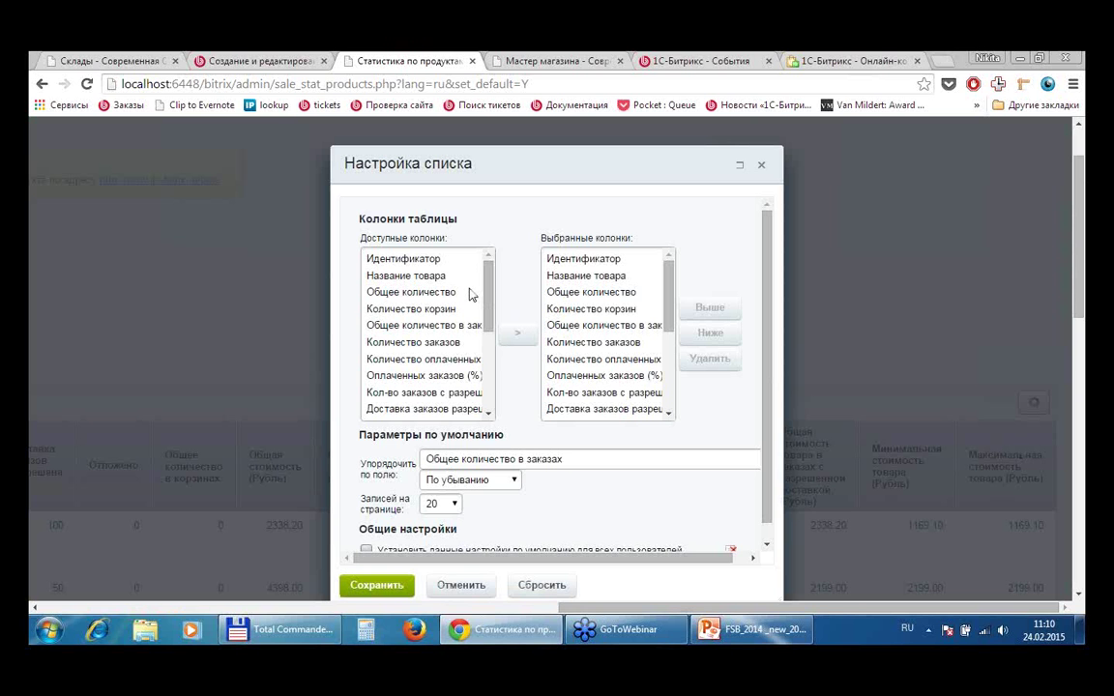
click(458, 586)
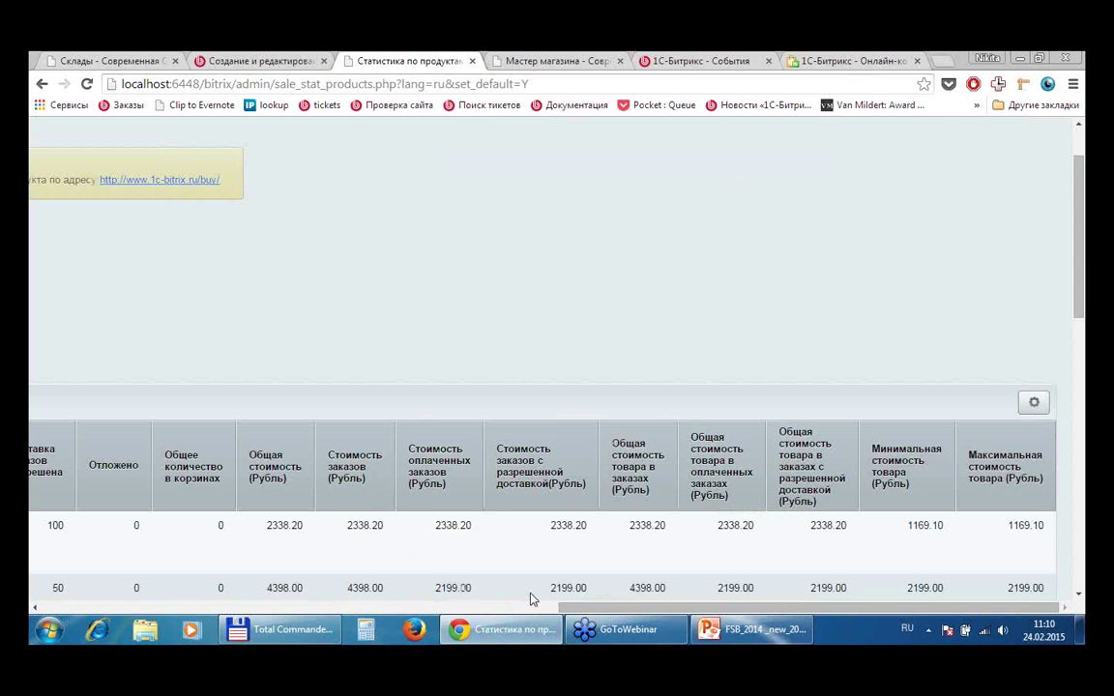
scroll(406, 604, left, 1)
scroll(406, 604, left, 5)
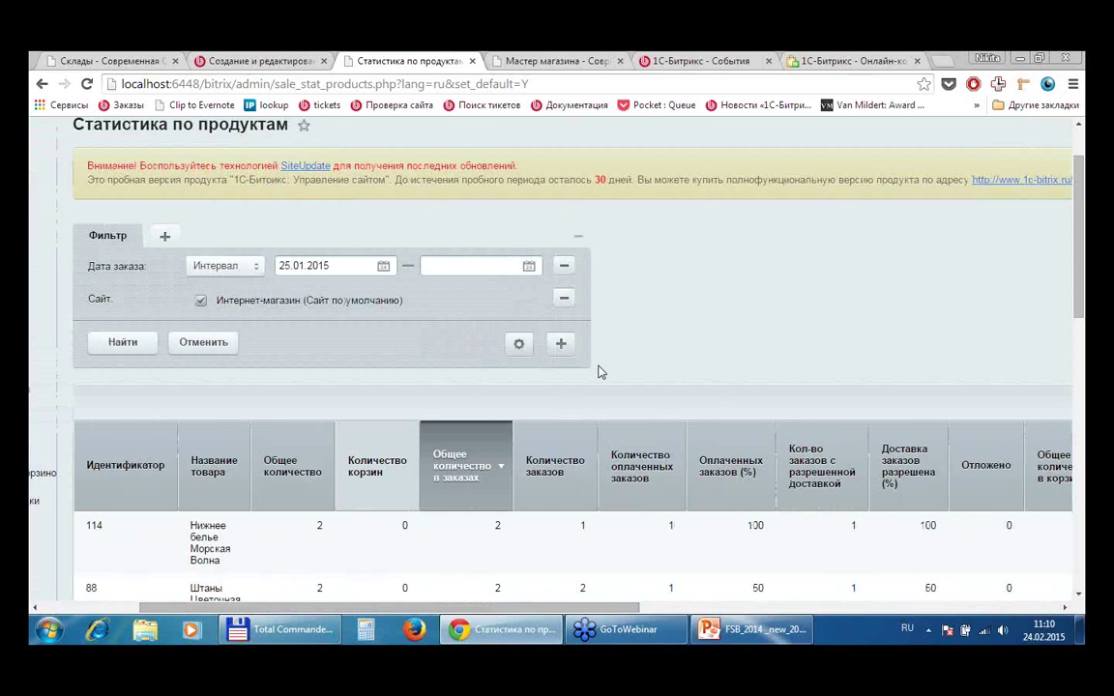
scroll(597, 373, down, 2)
click(130, 192)
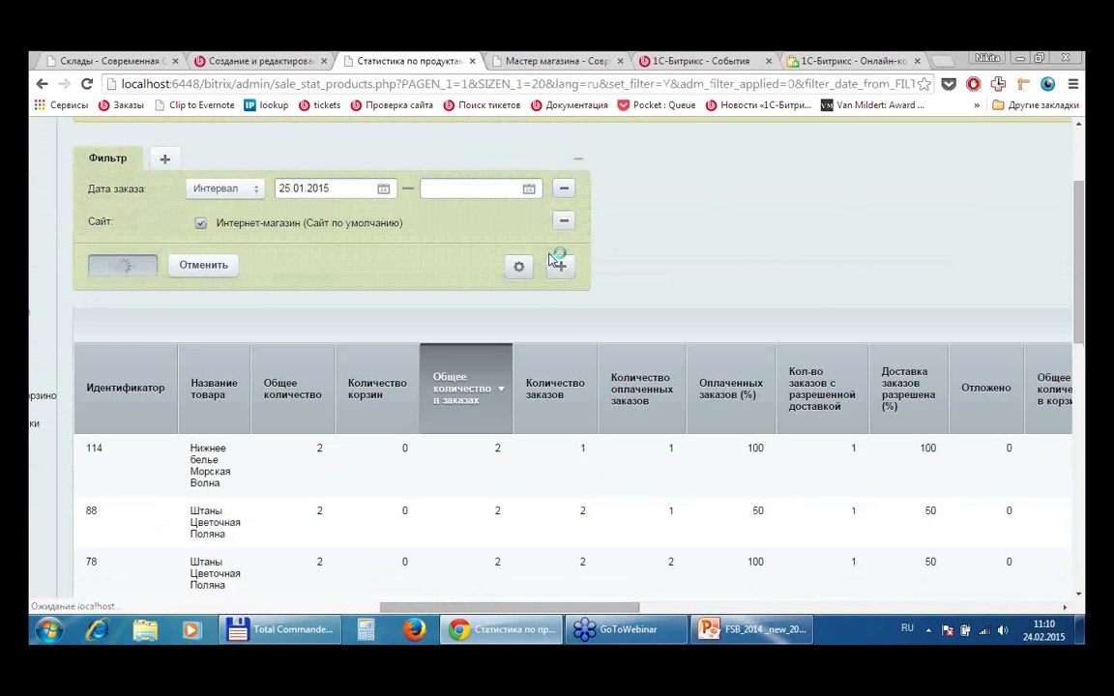
scroll(711, 342, down, 4)
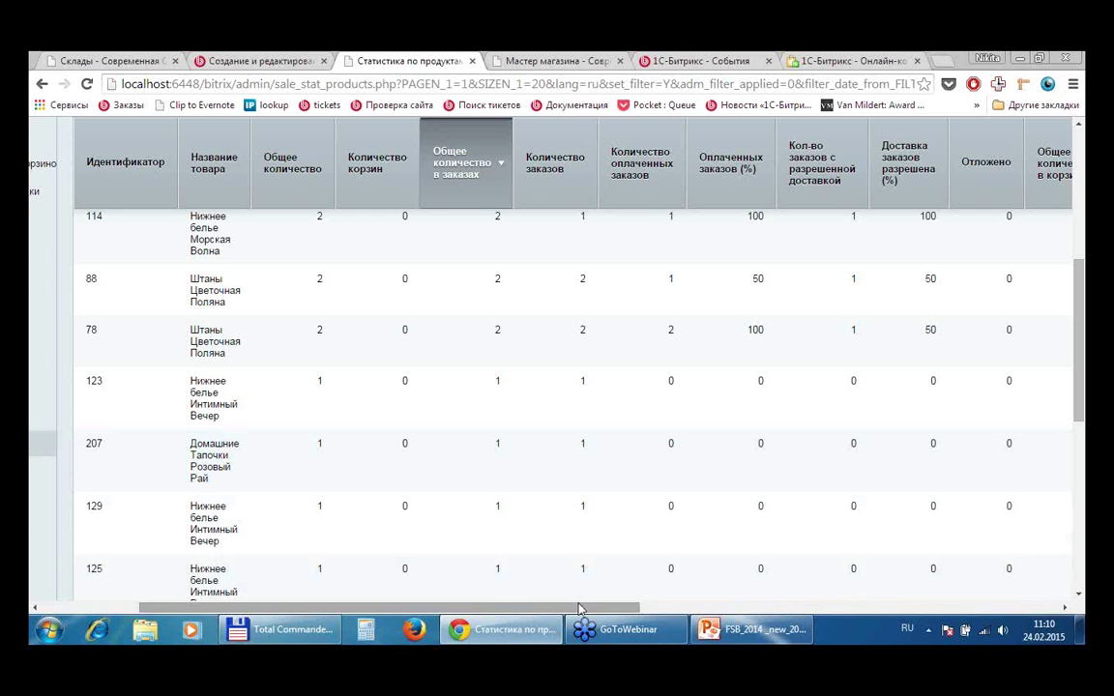
drag(580, 607, 196, 418)
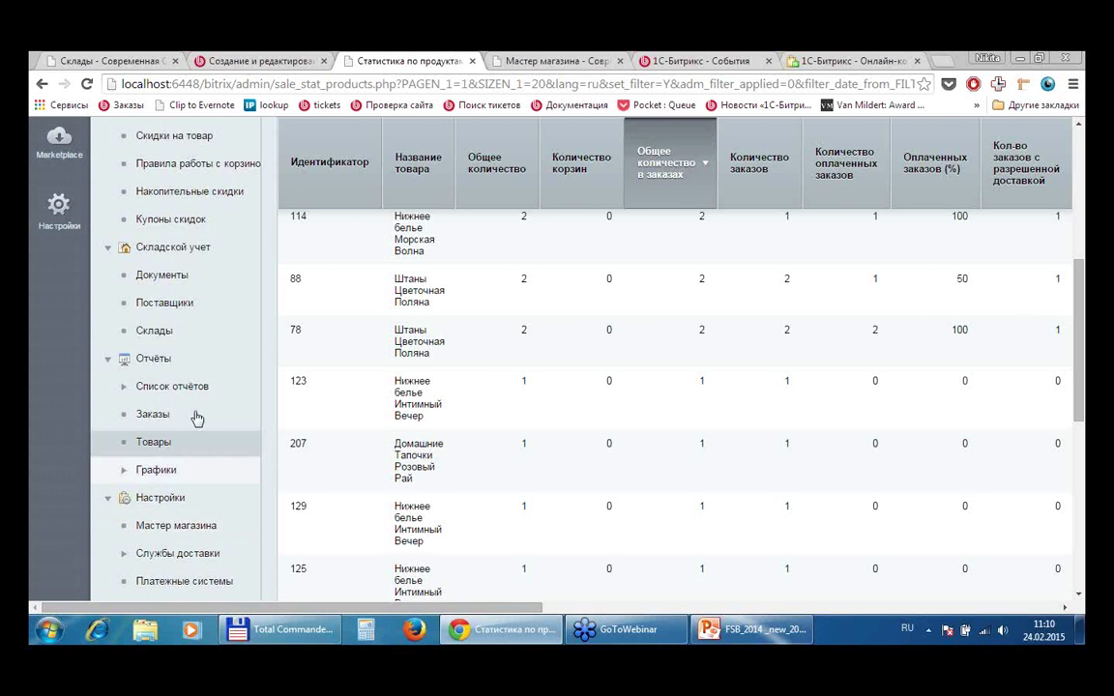
click(125, 388)
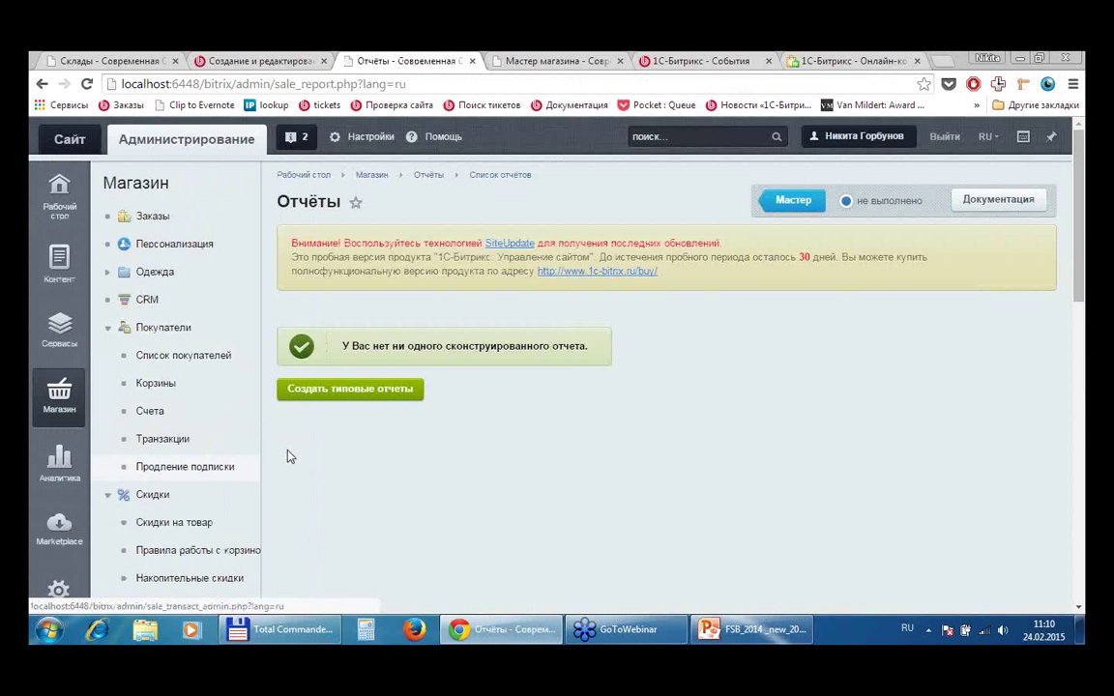
- Open the Склады list of warehouses
scroll(290, 449, down, 5)
scroll(383, 422, down, 1)
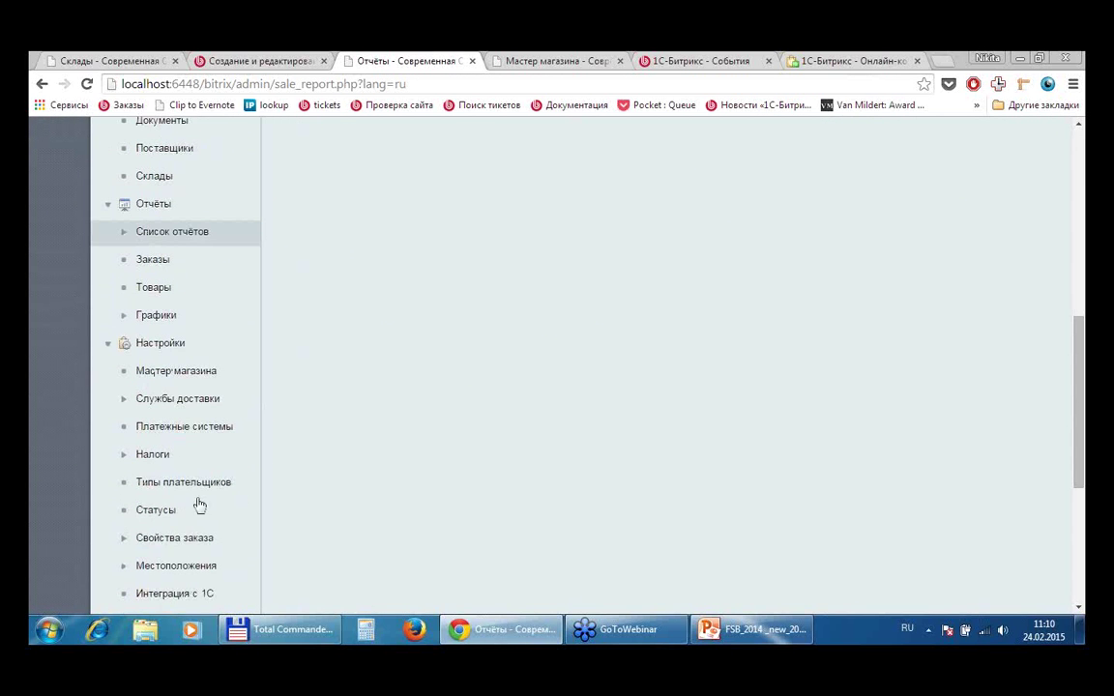
scroll(377, 362, up, 1)
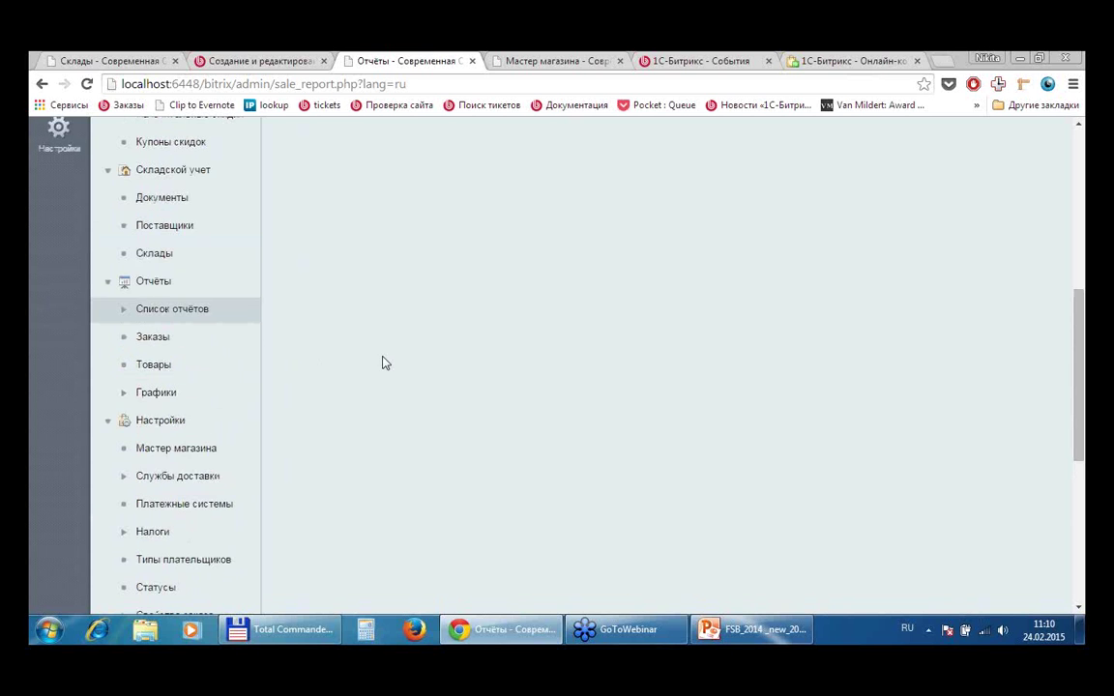
scroll(382, 363, up, 1)
click(138, 334)
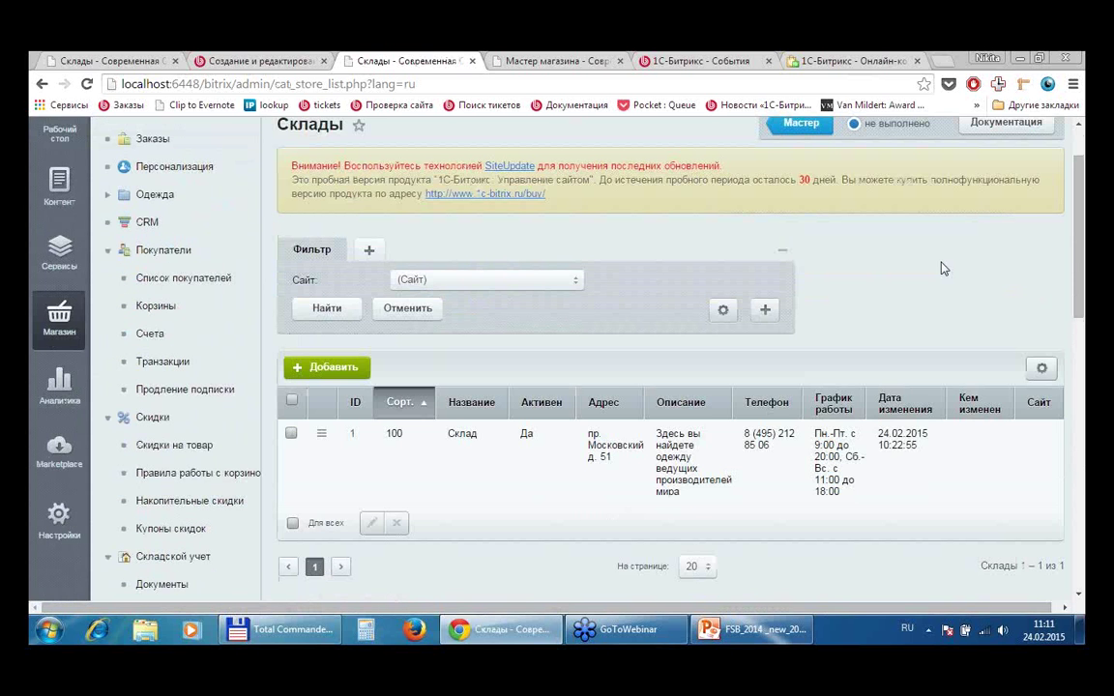
scroll(943, 268, down, 1)
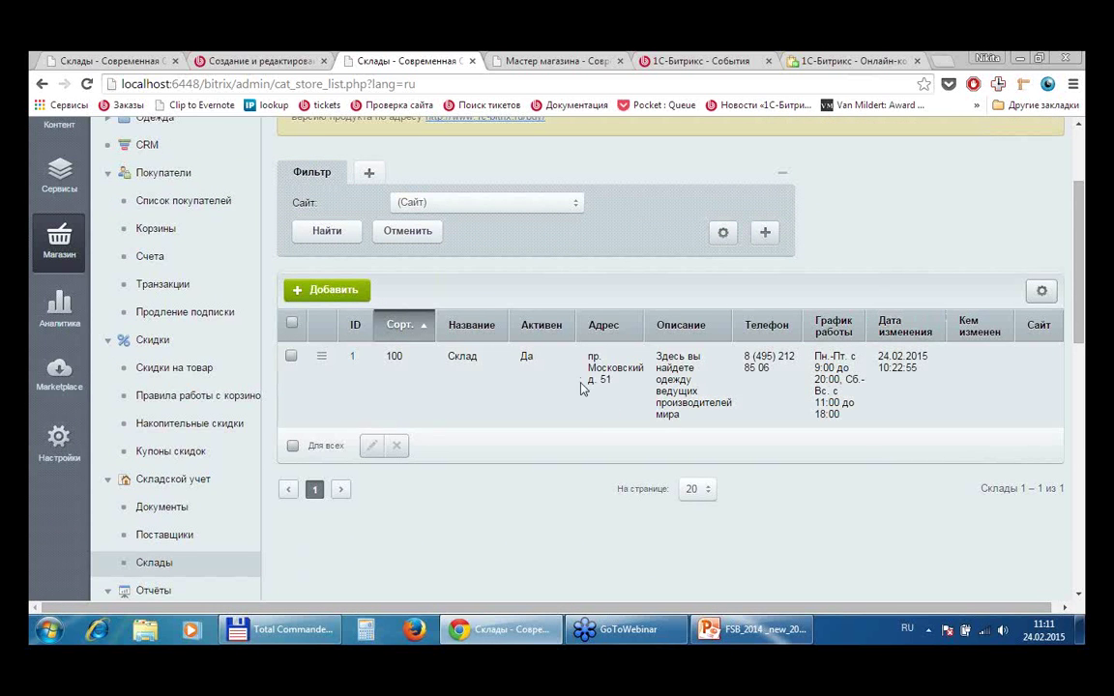
scroll(667, 387, up, 1)
scroll(703, 423, down, 1)
- Inspect the Склад warehouse record, then expand Одежда and open its product list
double_click(674, 379)
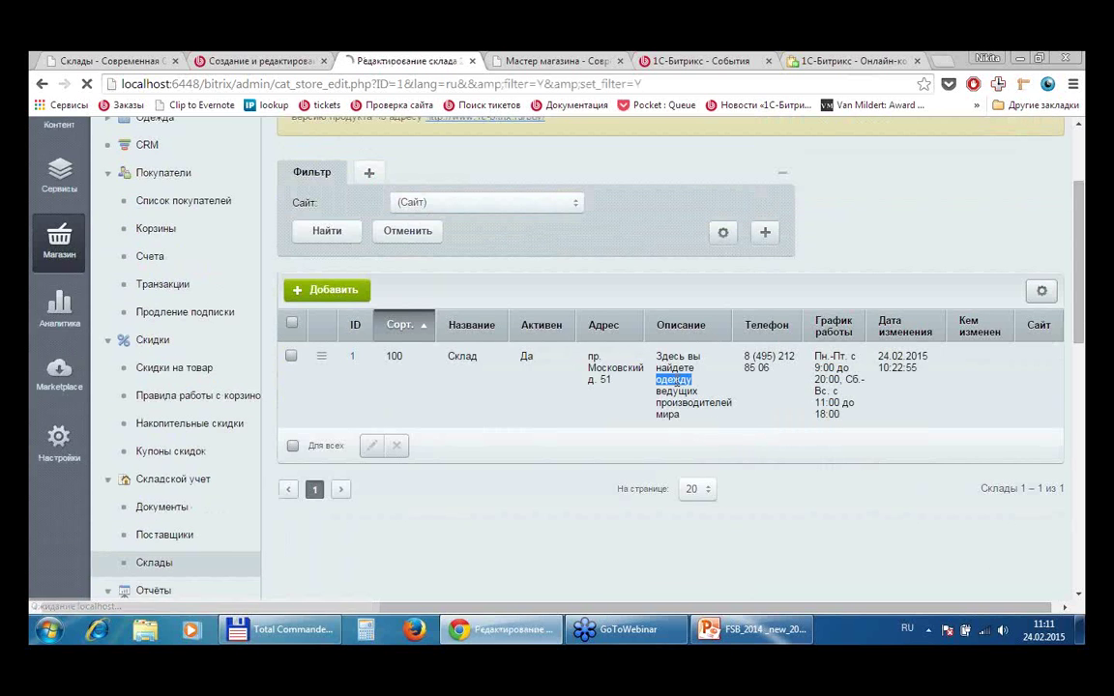
scroll(936, 345, down, 5)
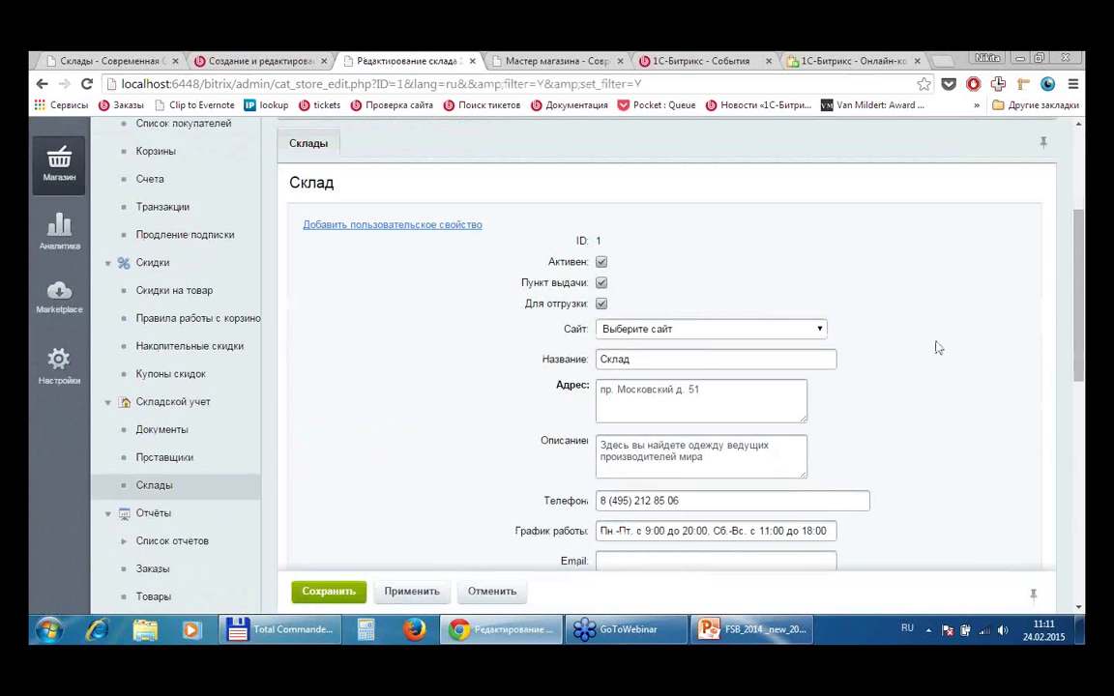
scroll(936, 348, up, 6)
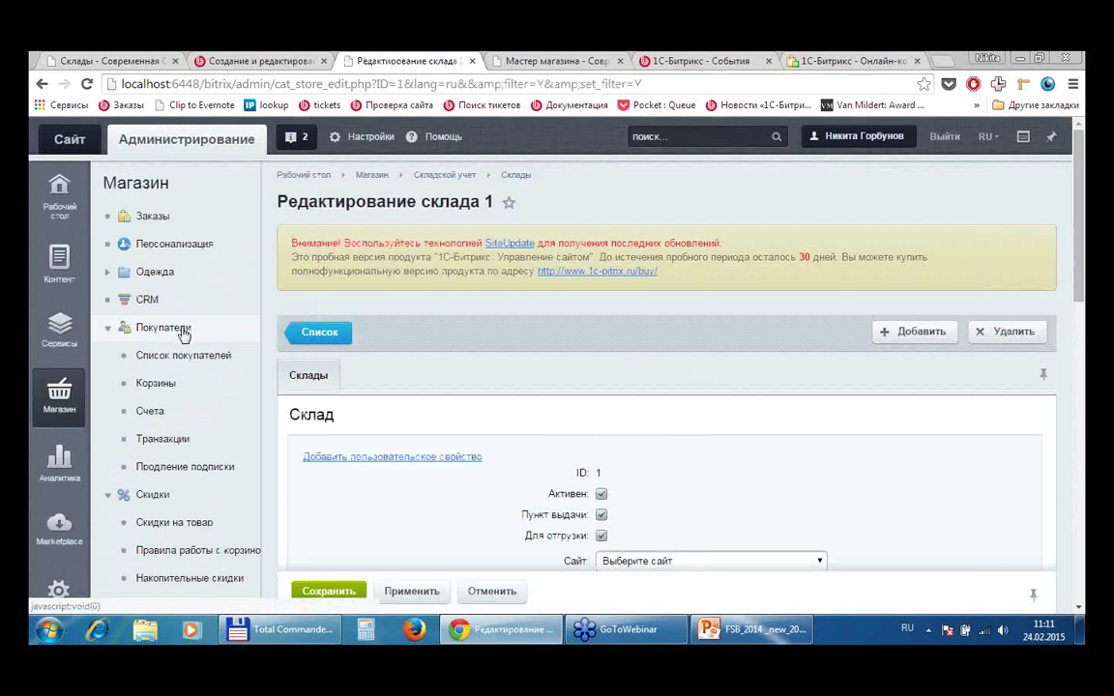
scroll(182, 326, down, 2)
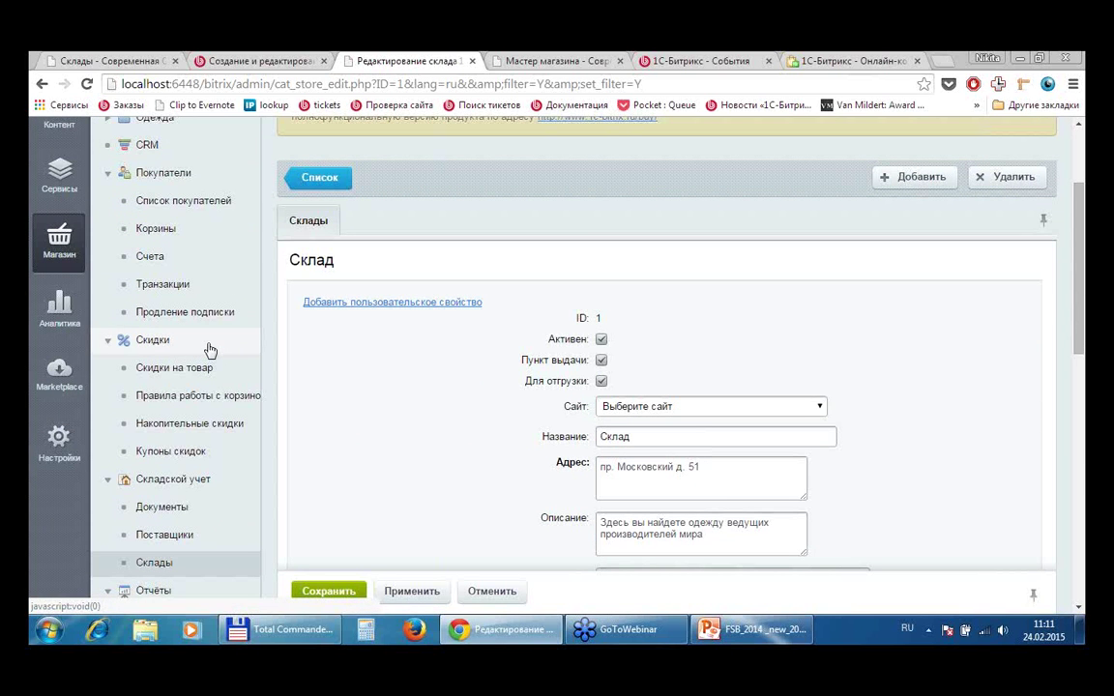
scroll(210, 350, up, 2)
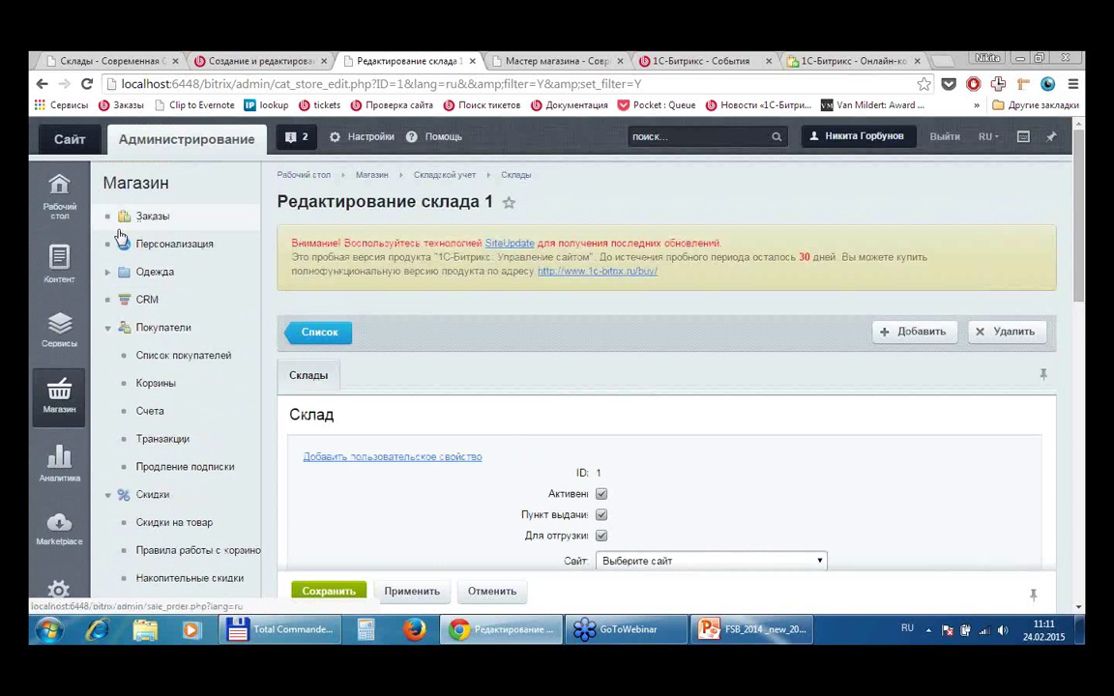
click(109, 272)
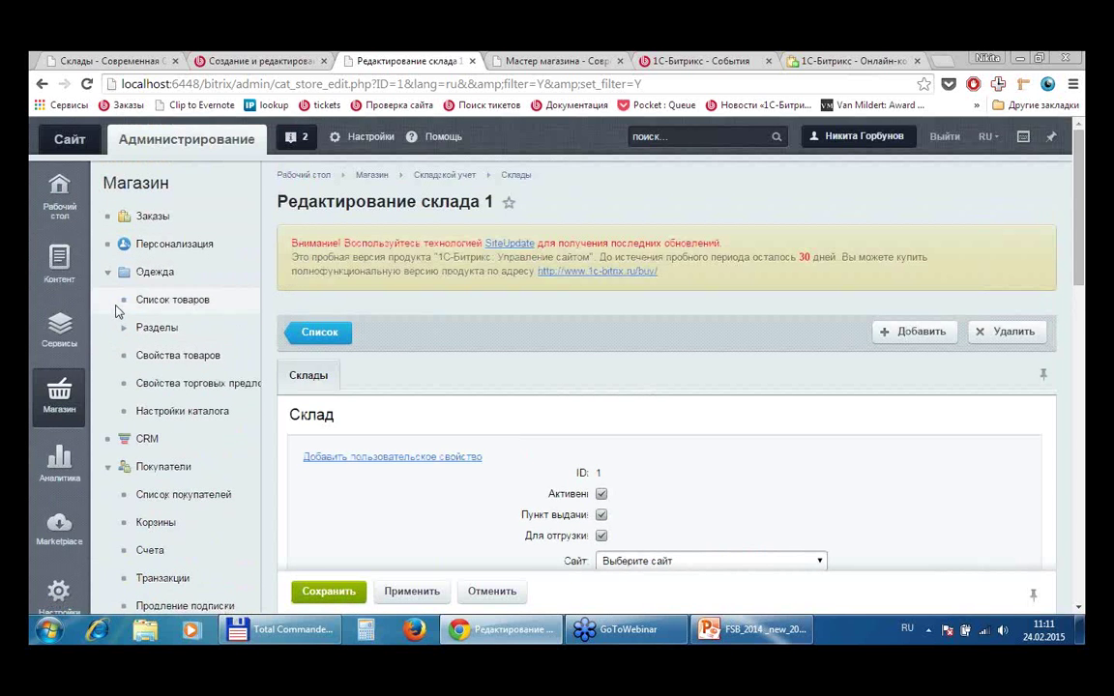
click(156, 307)
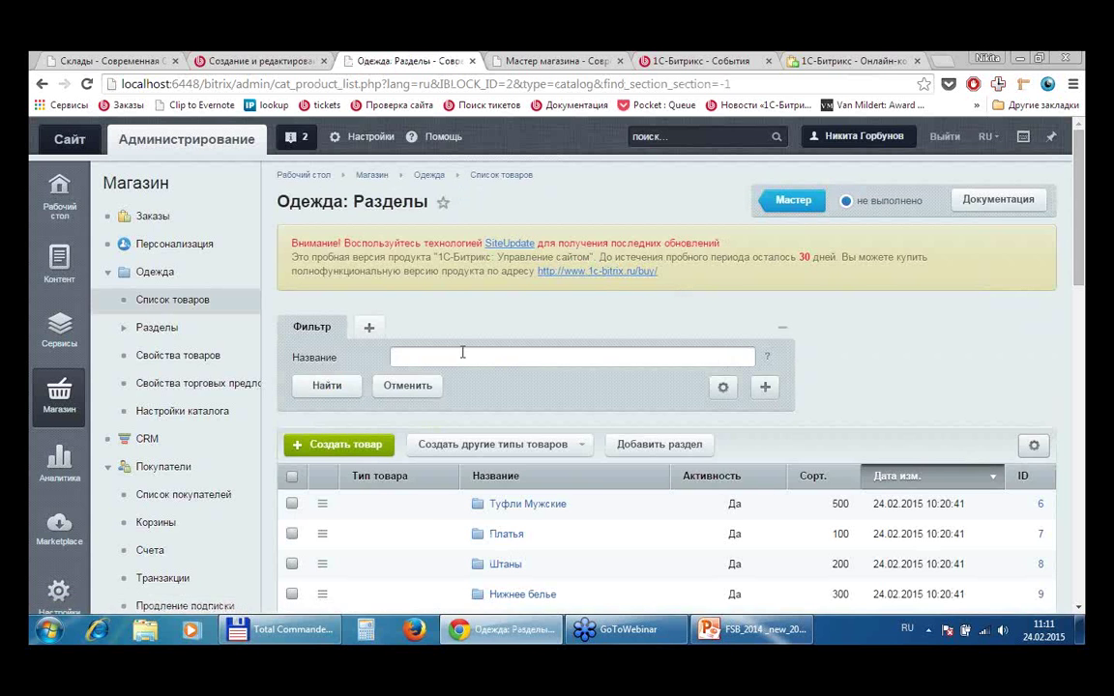
- Filter the Одежда products by the name 'розовый'
click(462, 355)
text(розовый)
key(Return)
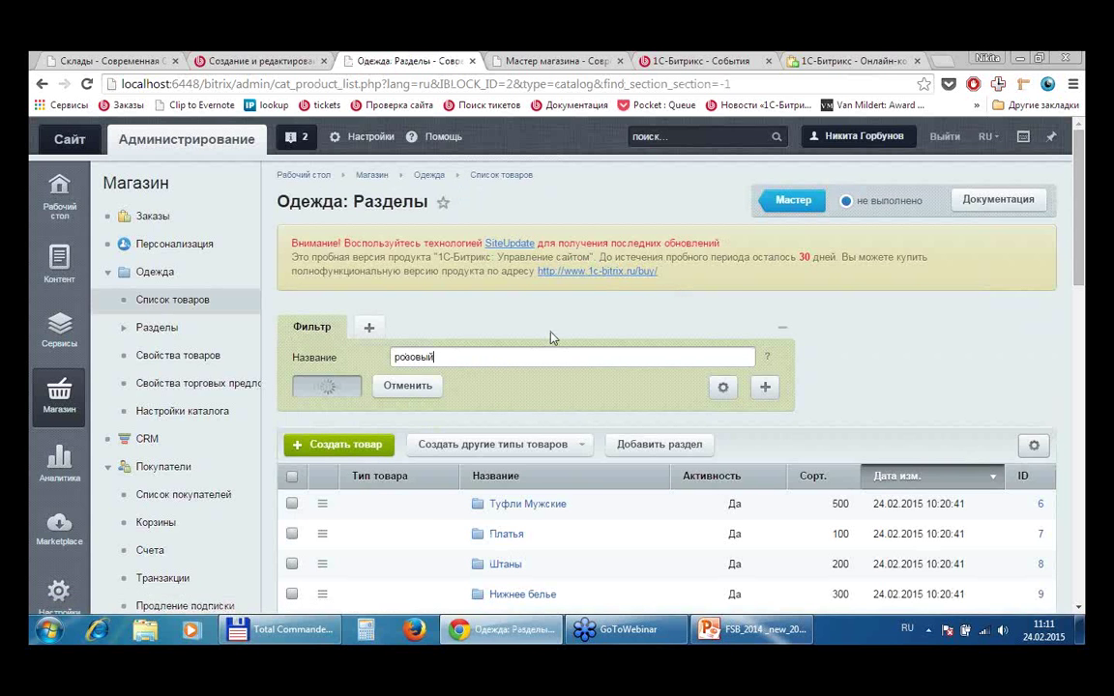
scroll(846, 321, down, 1)
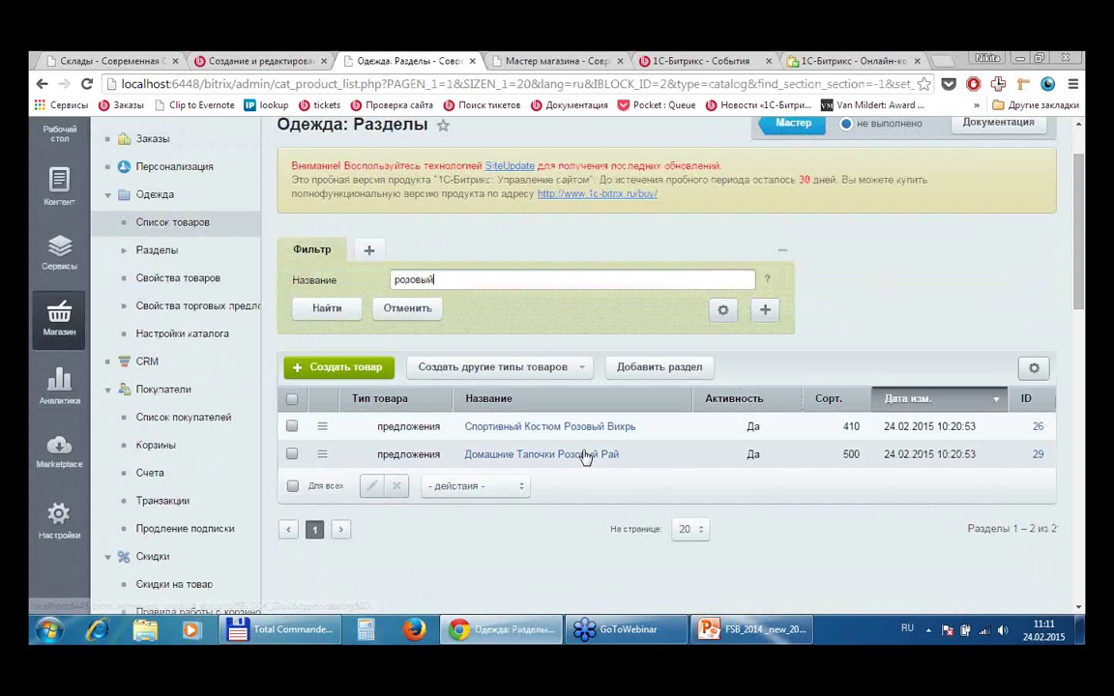
- Review Домашние Тапочки Розовый Рай's edit form, then switch to the Мастер магазина wizard
double_click(667, 463)
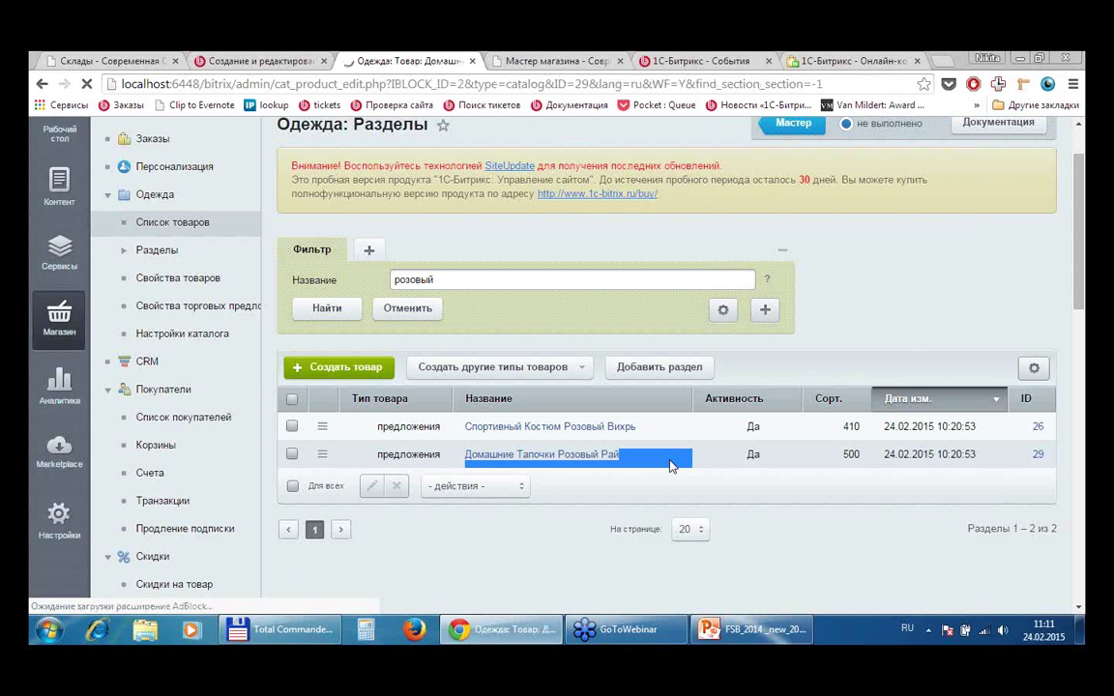
scroll(997, 398, down, 6)
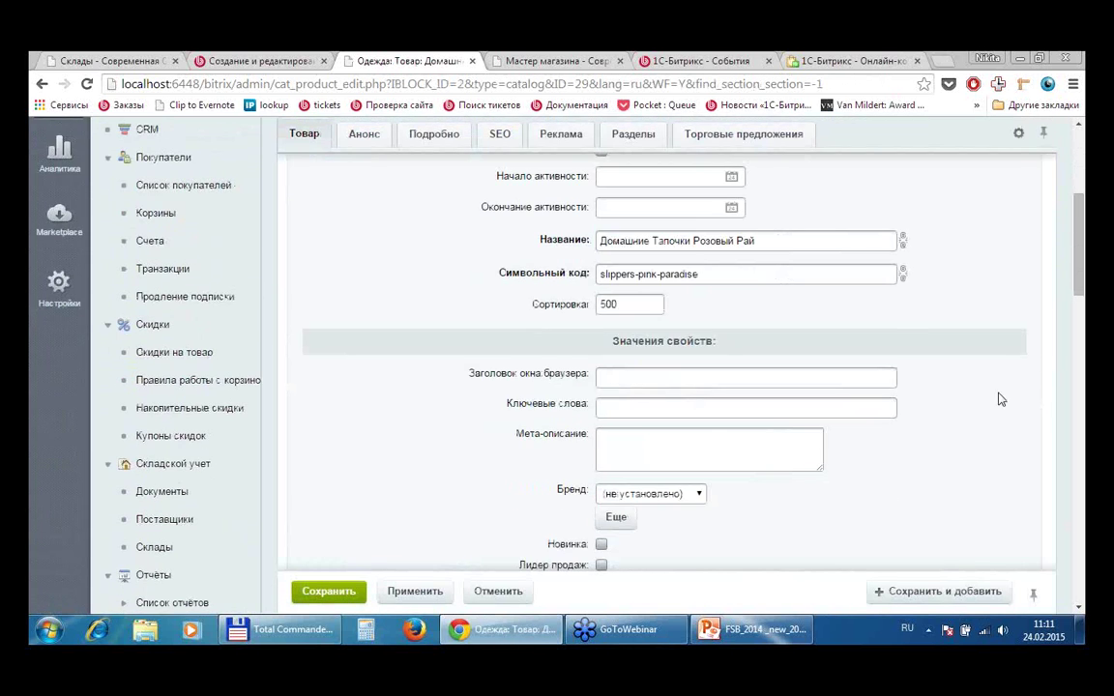
scroll(1000, 402, down, 10)
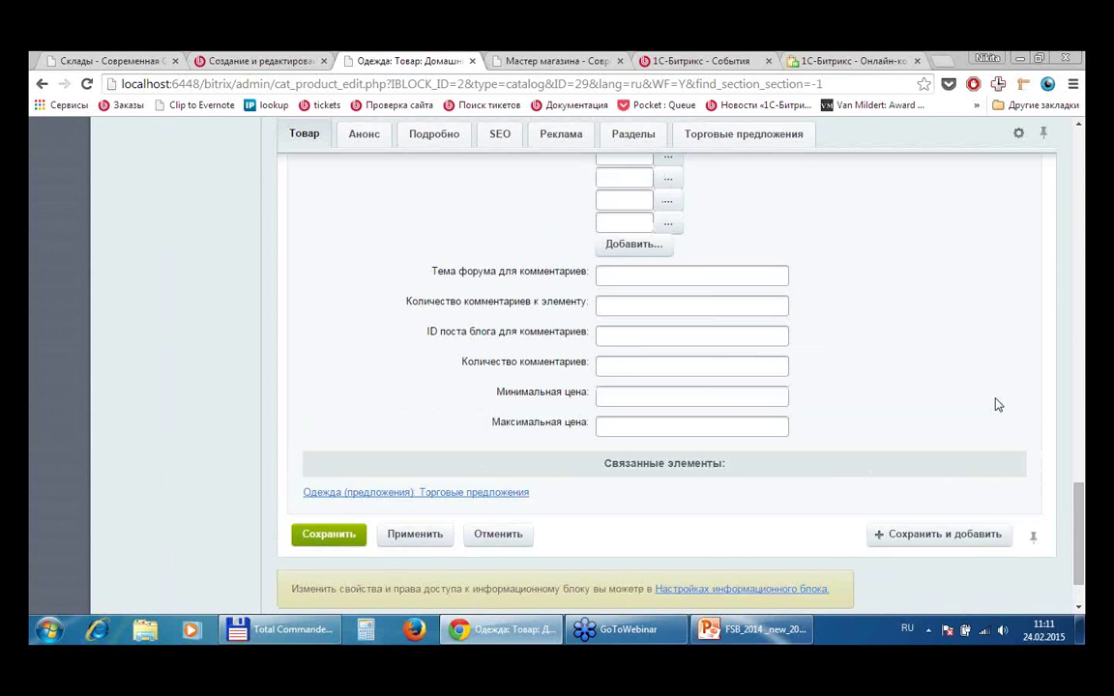
scroll(998, 404, up, 5)
scroll(996, 403, up, 8)
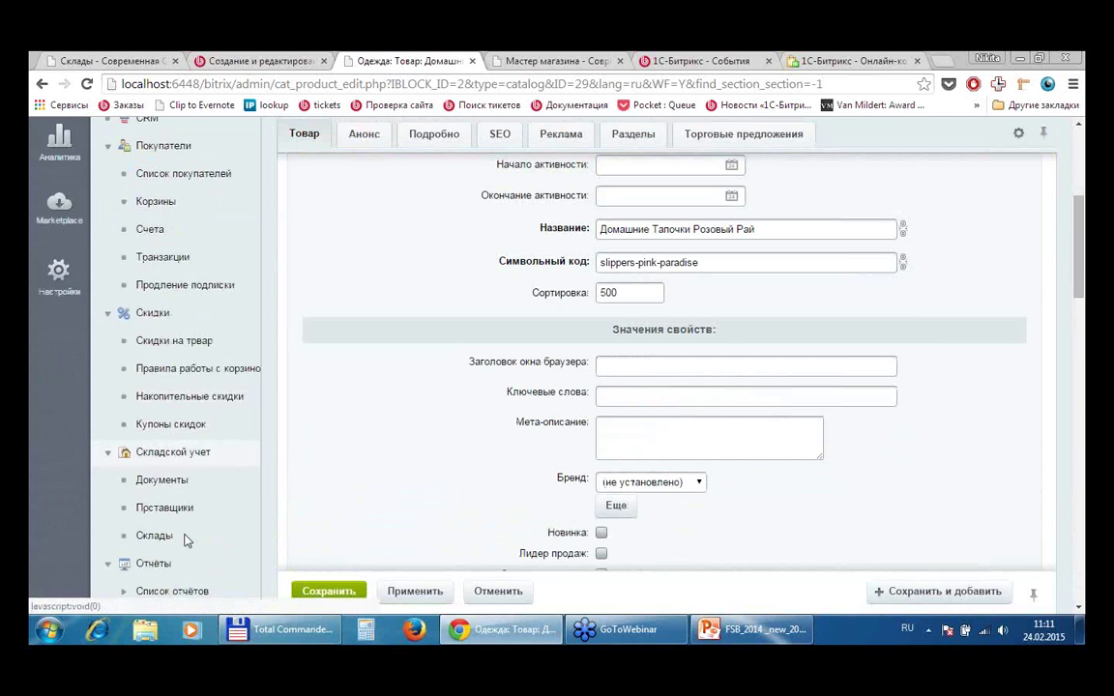
click(546, 60)
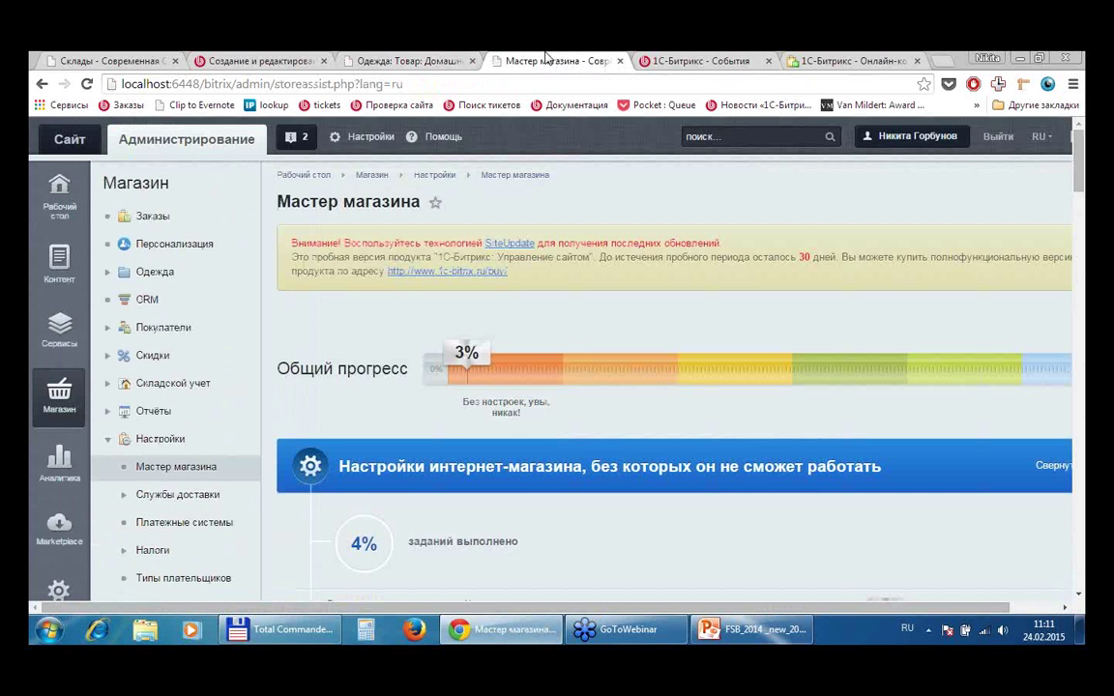
- Switch to the 1С-Битрикс - События webinar page and scroll through its programme
click(444, 60)
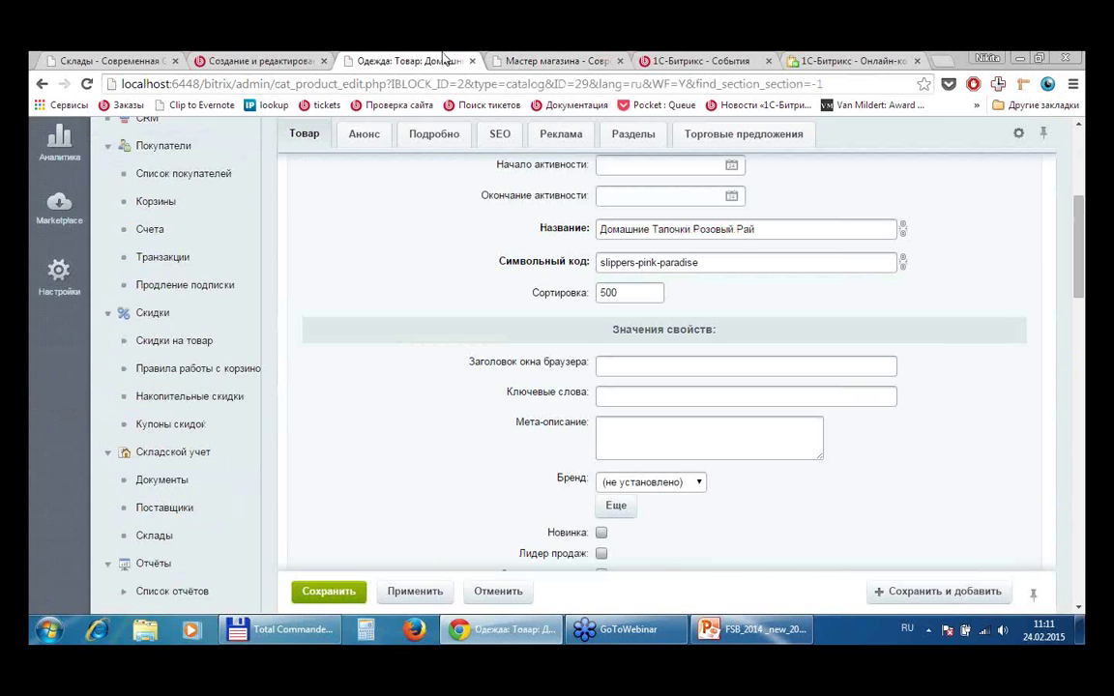
click(740, 61)
scroll(1049, 377, down, 5)
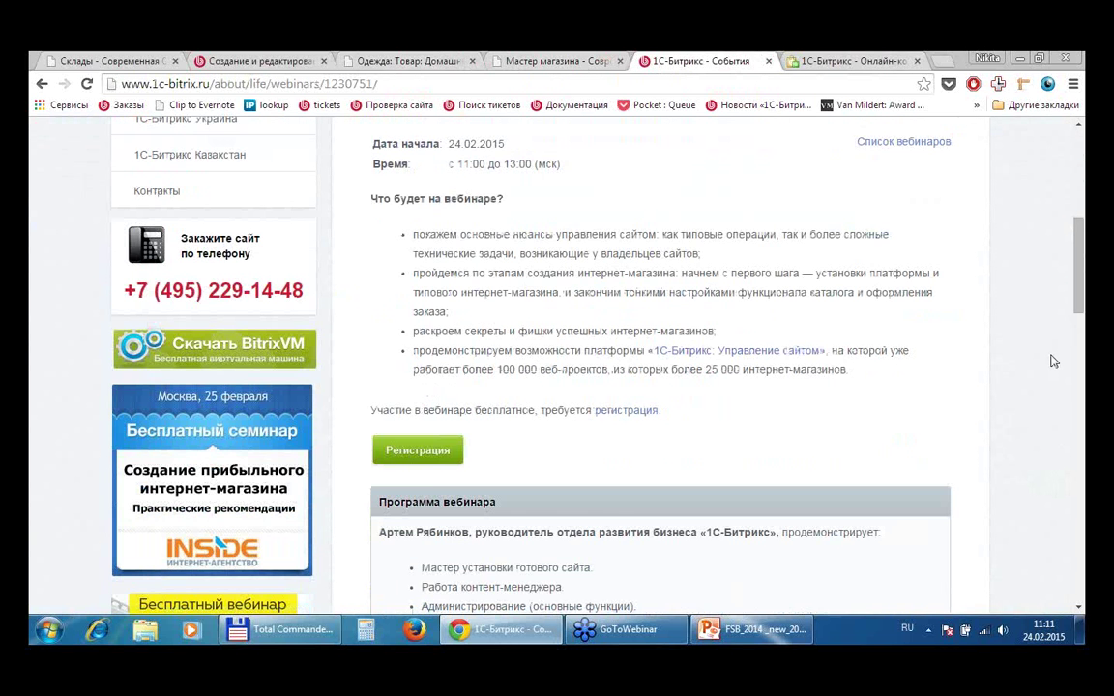
scroll(1052, 360, down, 2)
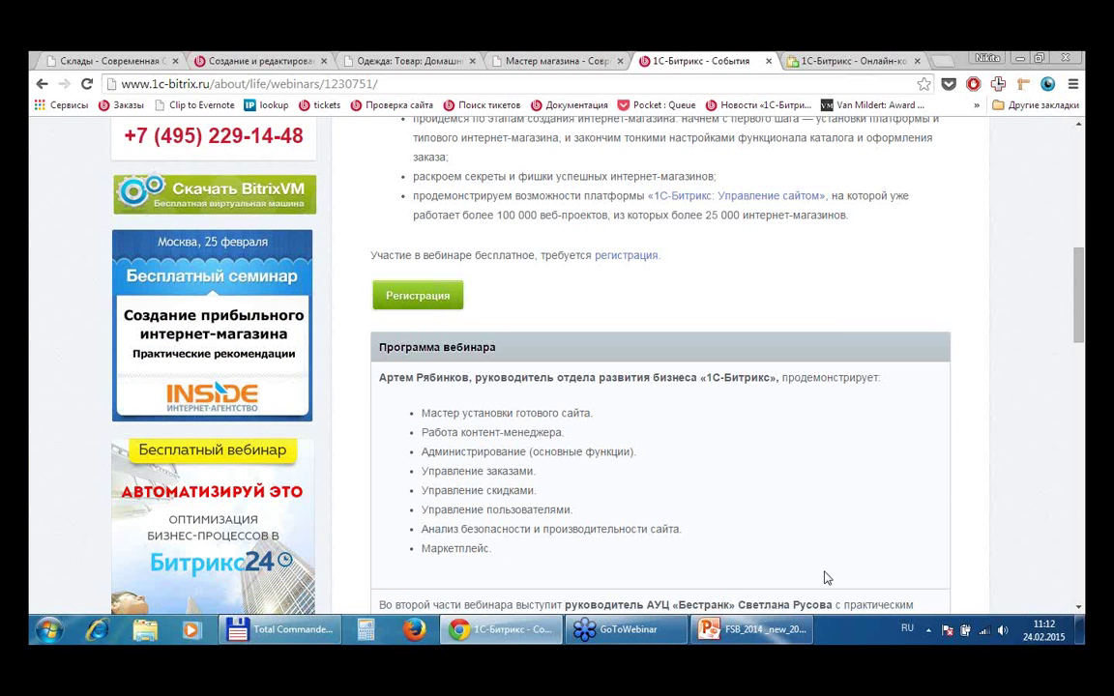
- Look over the PowerPoint presentation, then return to the Склады warehouse list
mouse_move(722, 638)
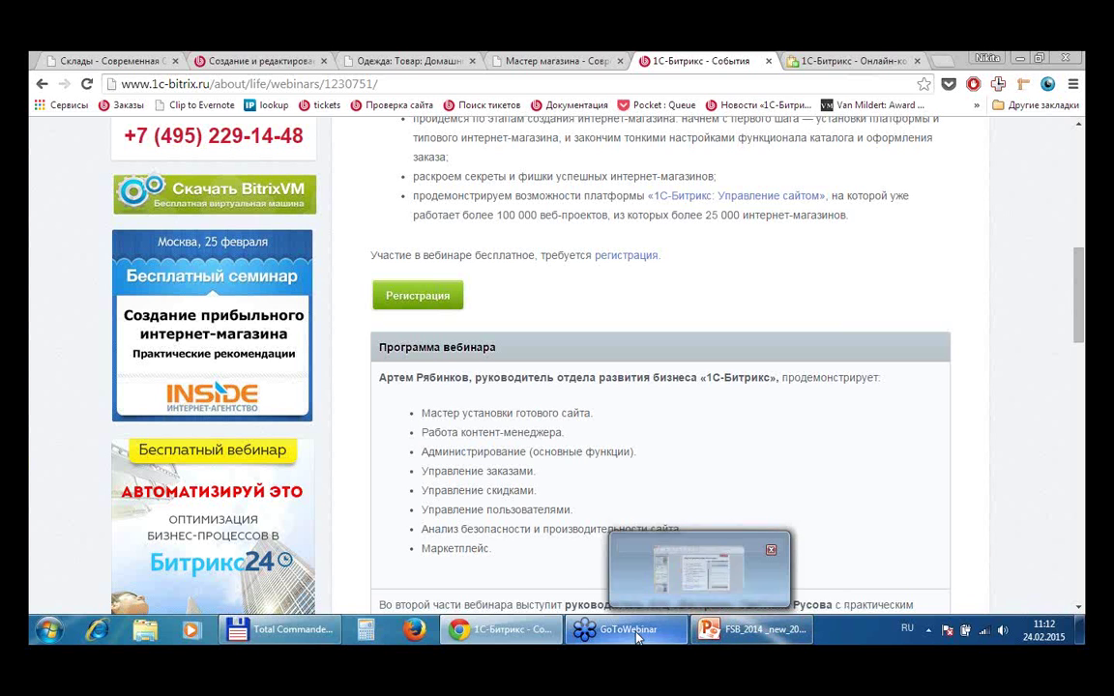
mouse_move(636, 636)
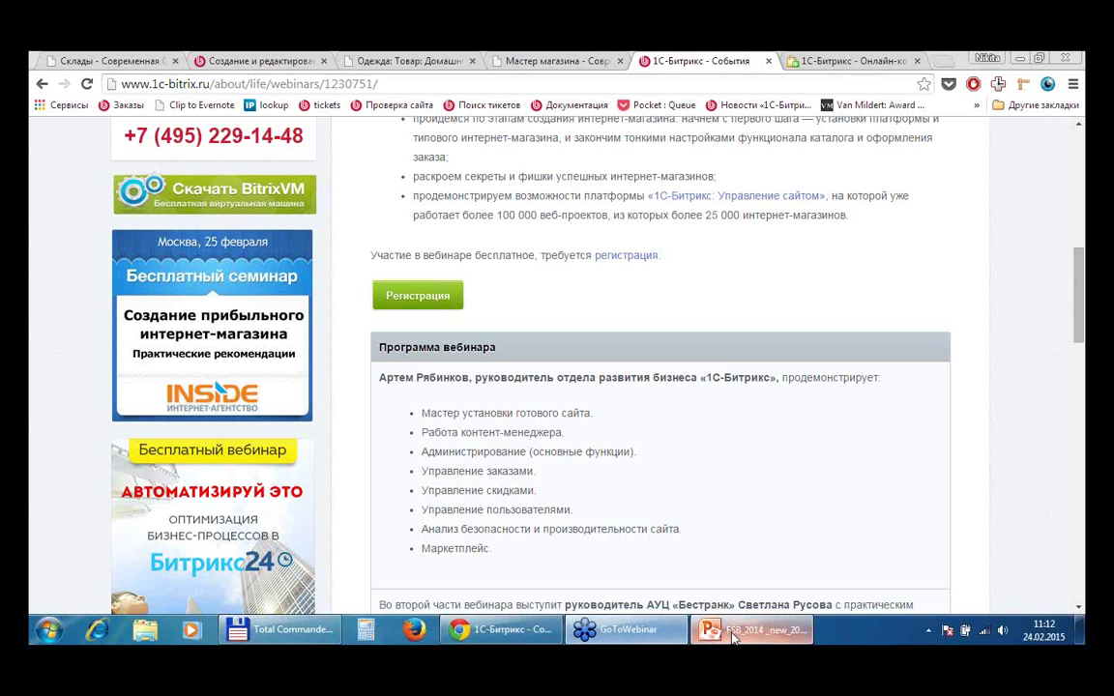
click(739, 629)
scroll(170, 253, down, 5)
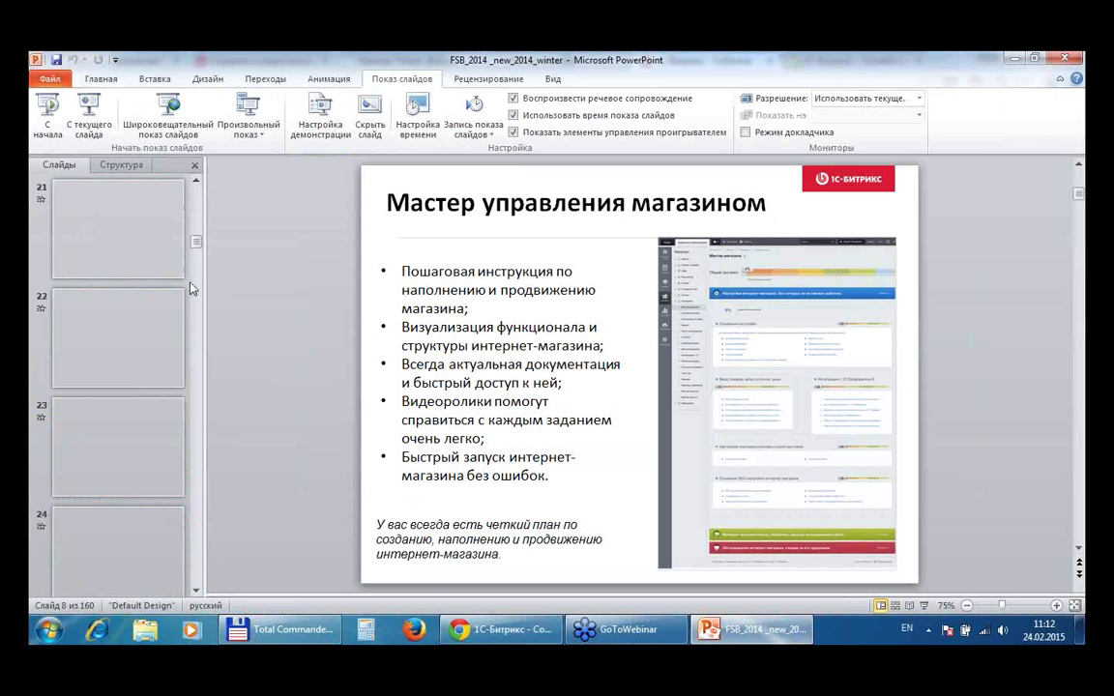
key(alt+Tab)
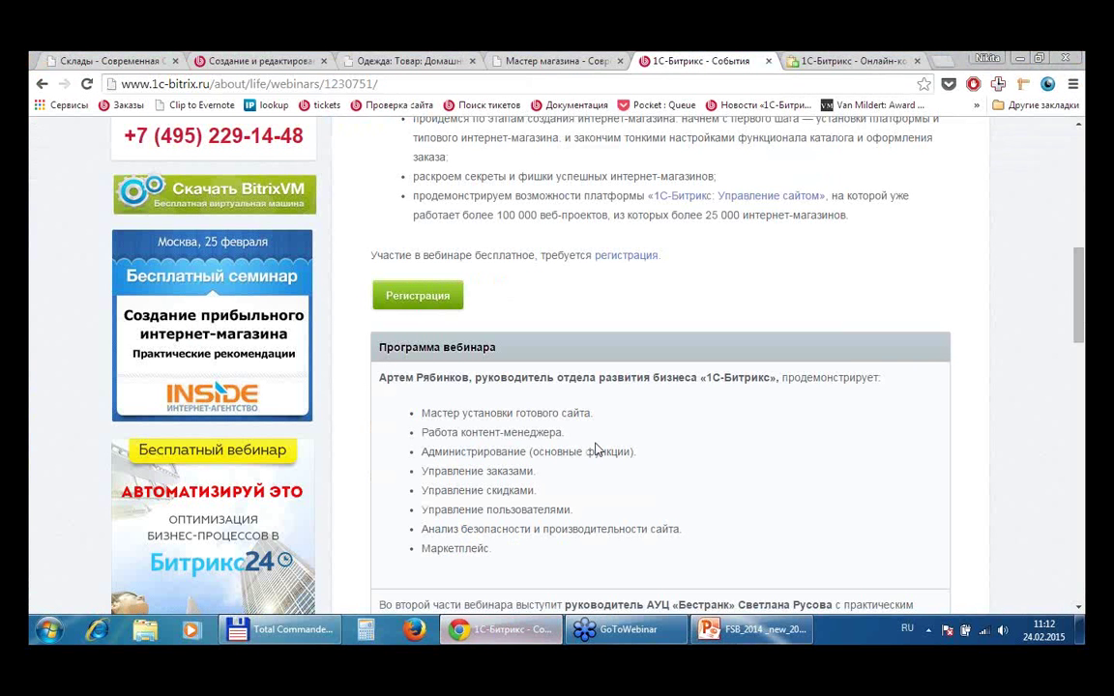
scroll(551, 367, up, 10)
click(85, 60)
scroll(548, 393, up, 3)
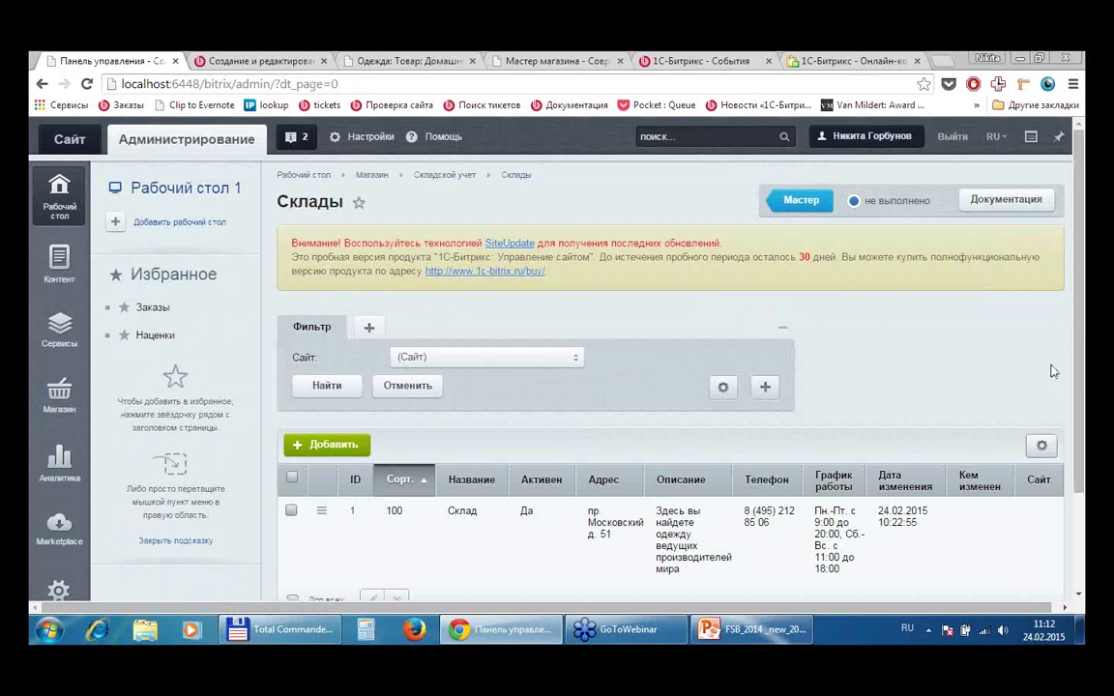
- Scroll down «Рабочий стол 1» to the sales chart, site information, security scanner and performance gadgets
scroll(655, 275, down, 3)
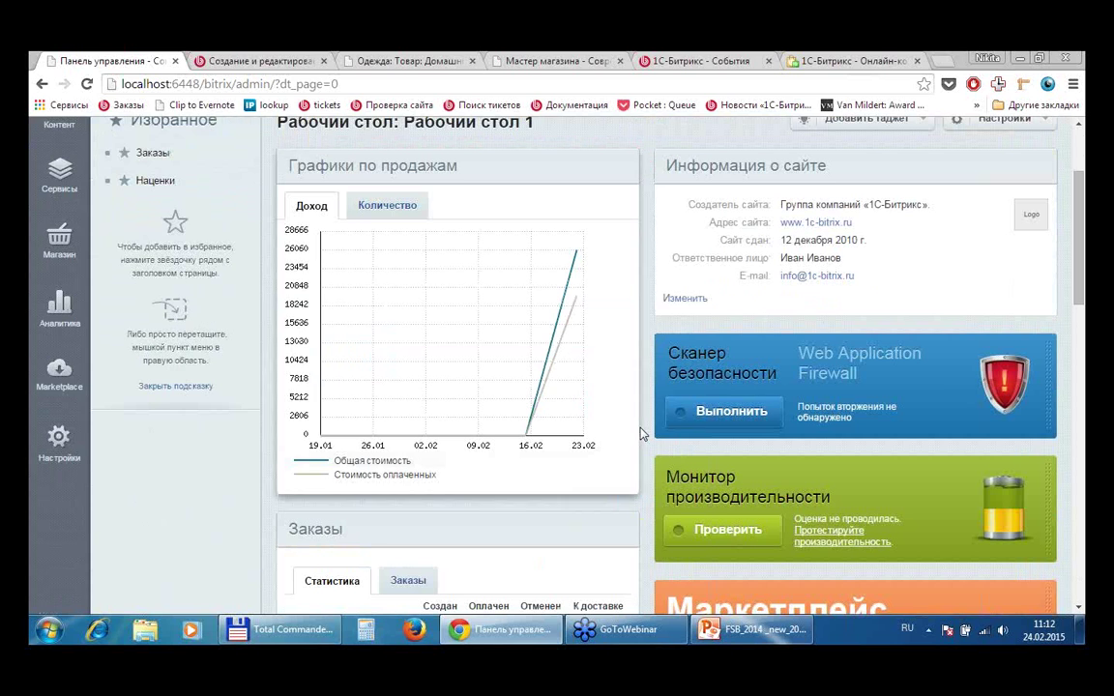
- Run a security scan from the scanner gadget, which reports 7 threats, 3 critical
click(733, 413)
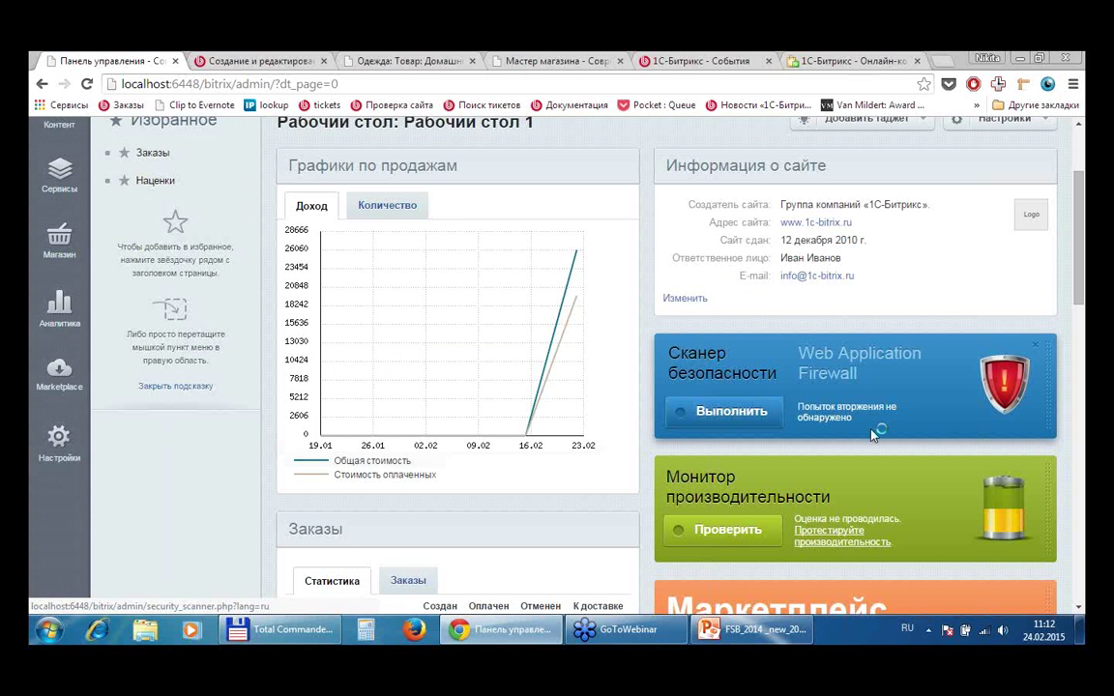
scroll(780, 378, down, 1)
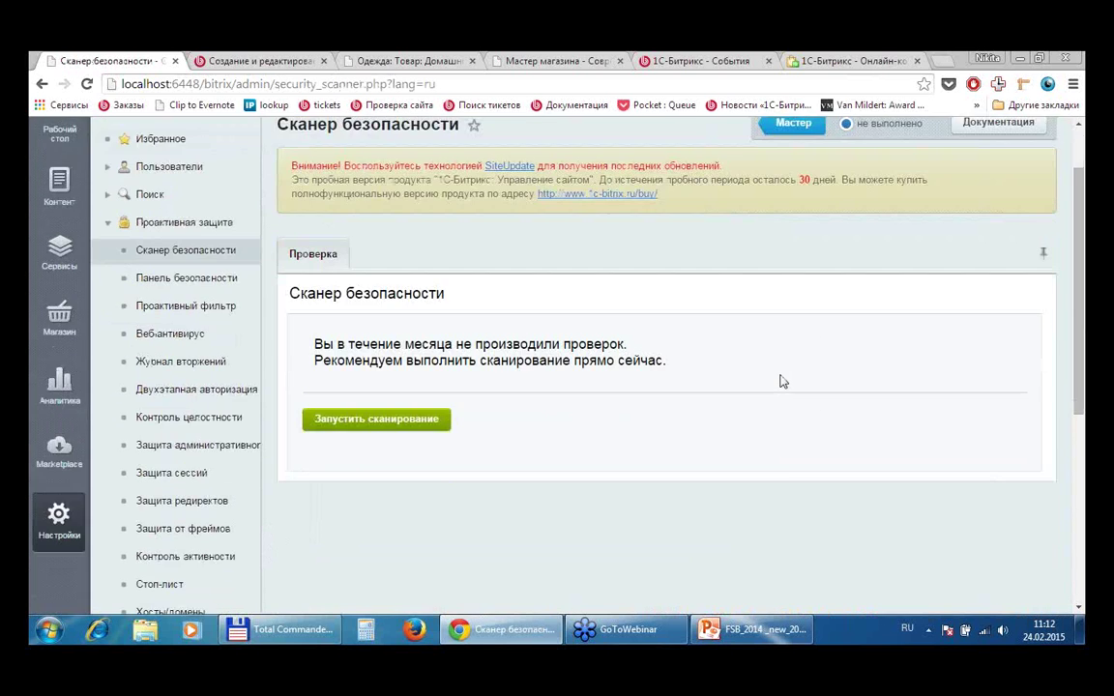
click(400, 426)
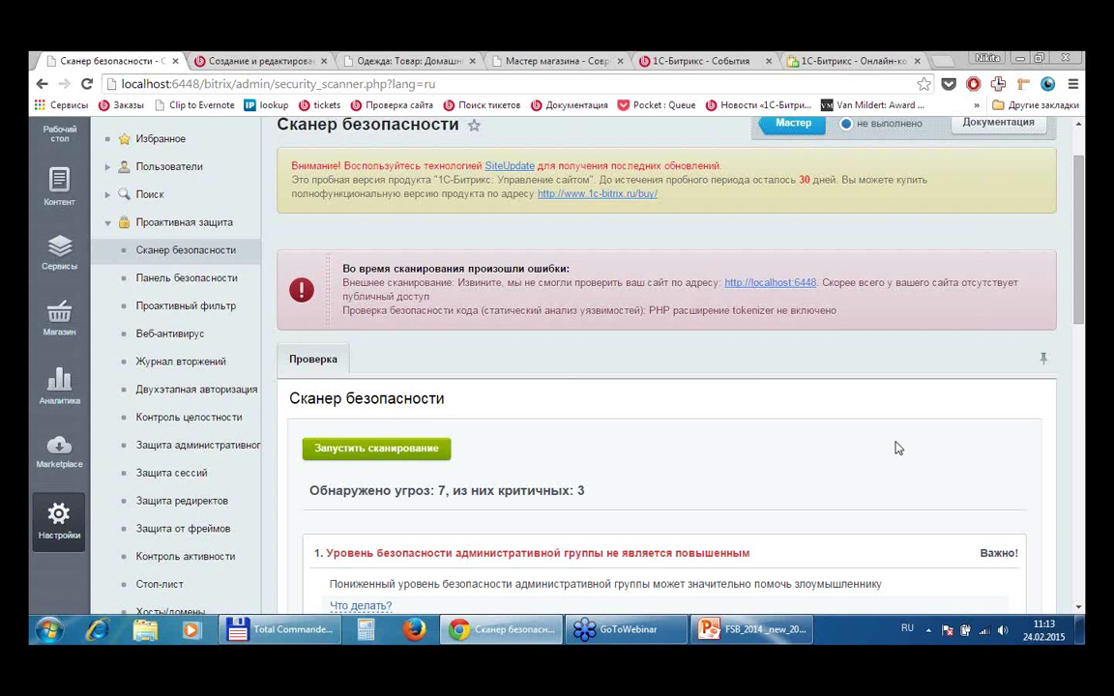
scroll(896, 448, down, 1)
scroll(896, 447, down, 3)
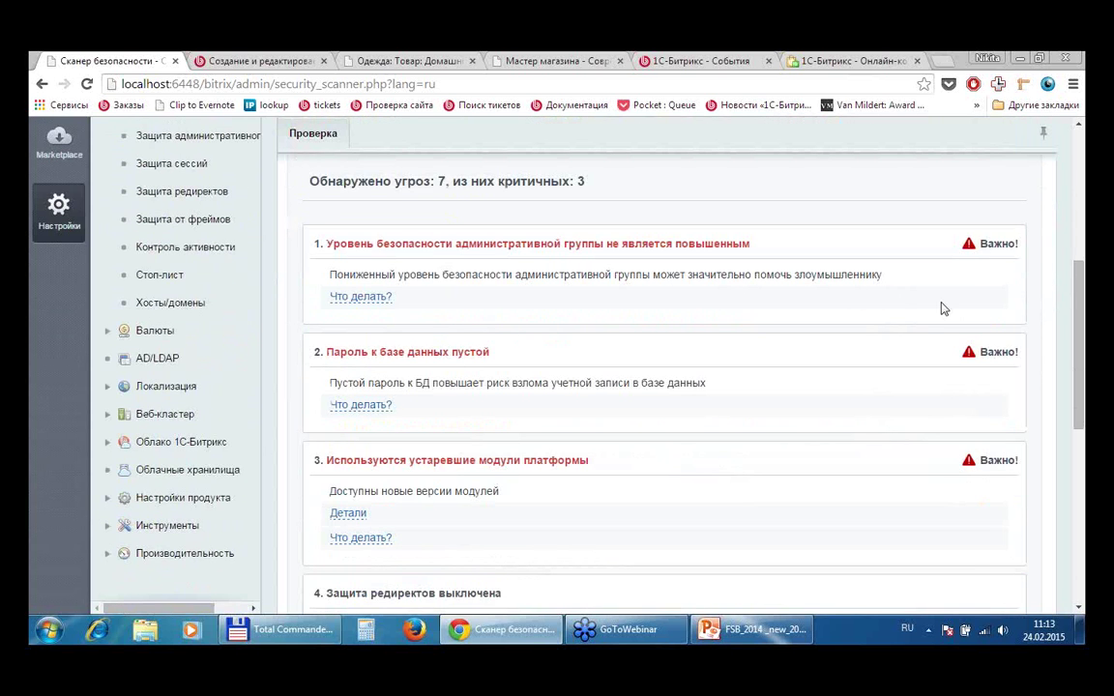
scroll(942, 310, down, 3)
scroll(504, 322, up, 4)
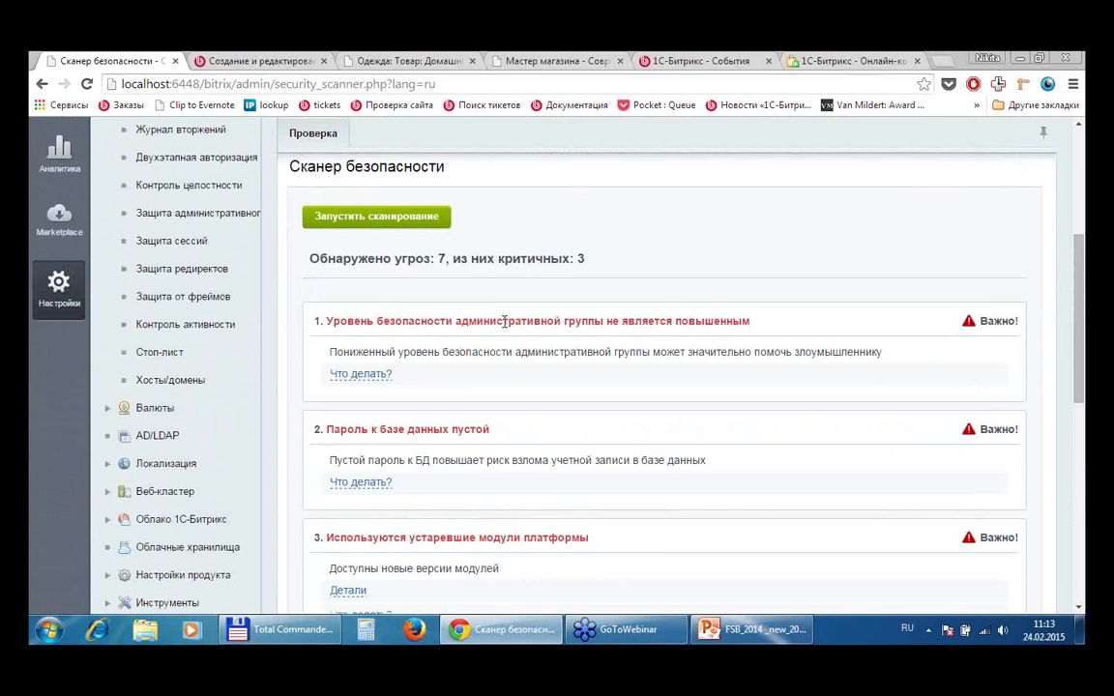
- Show advice for the admin group, empty database password and outdated modules threats, and list the modules with updates
click(355, 377)
scroll(657, 314, down, 1)
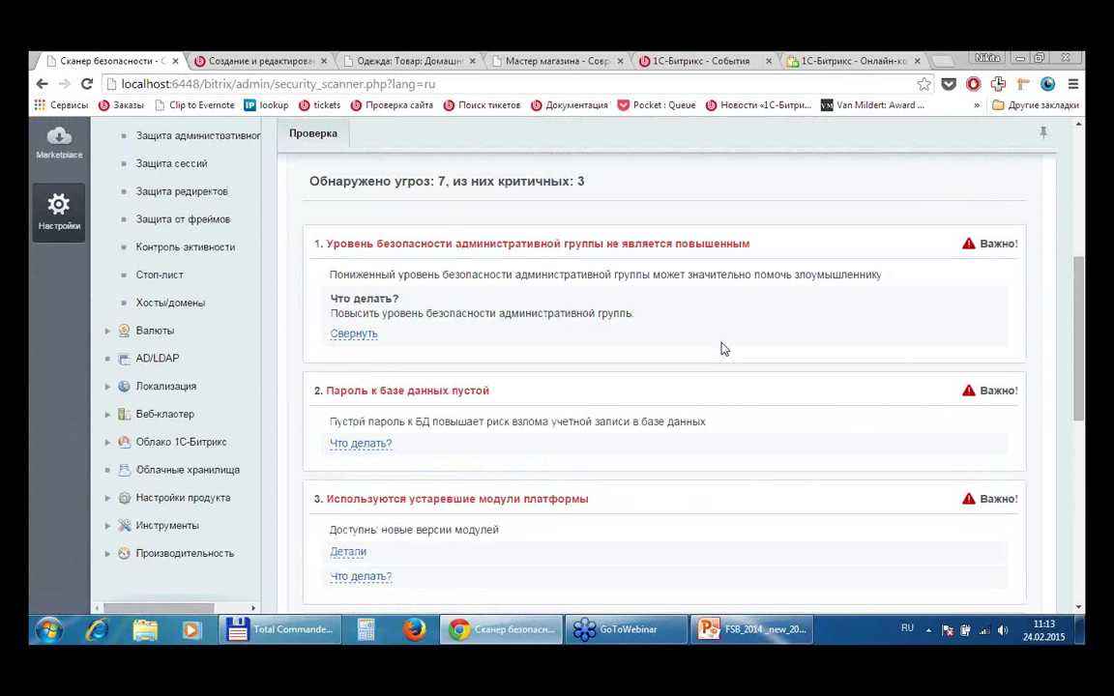
click(334, 446)
scroll(612, 327, down, 4)
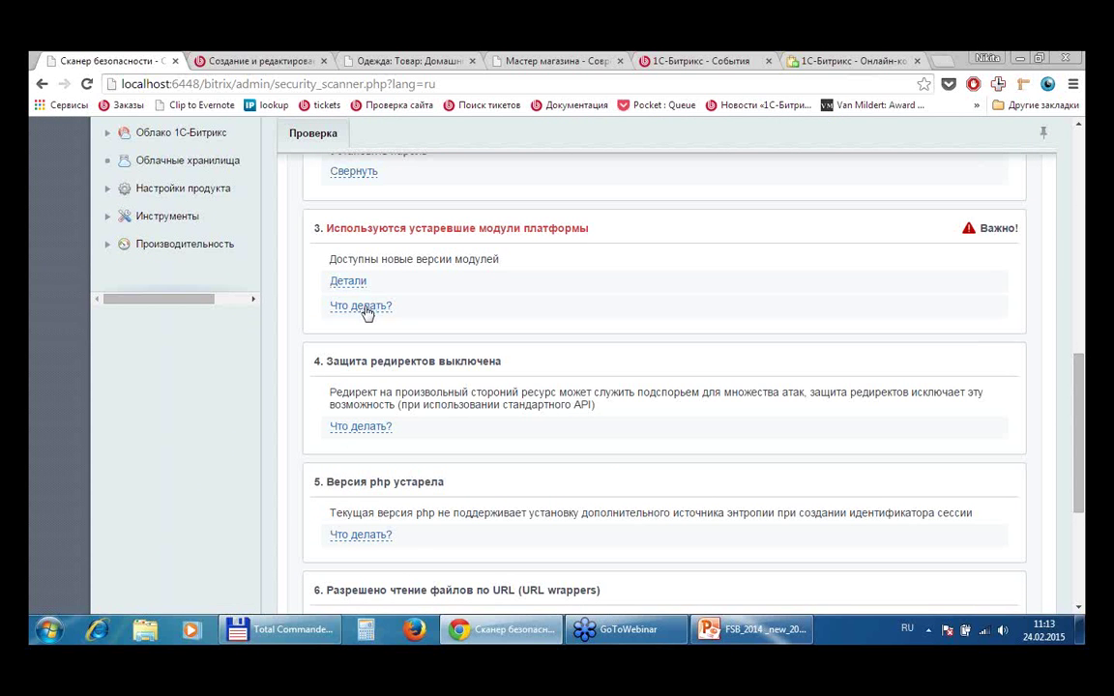
click(360, 306)
click(352, 282)
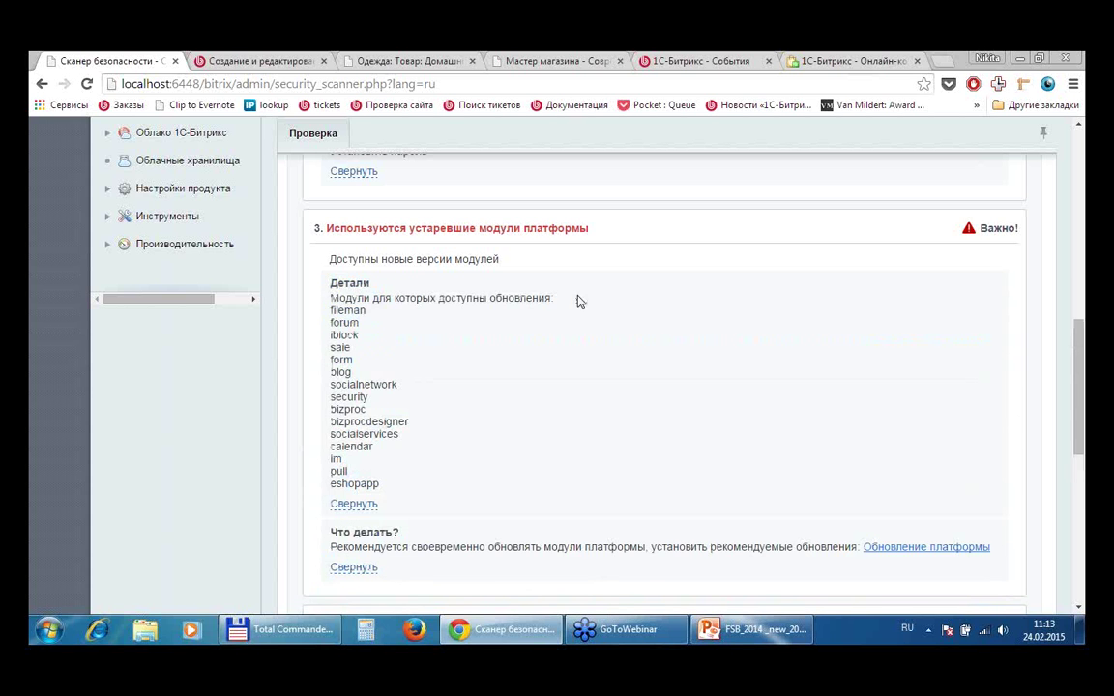
scroll(606, 323, down, 5)
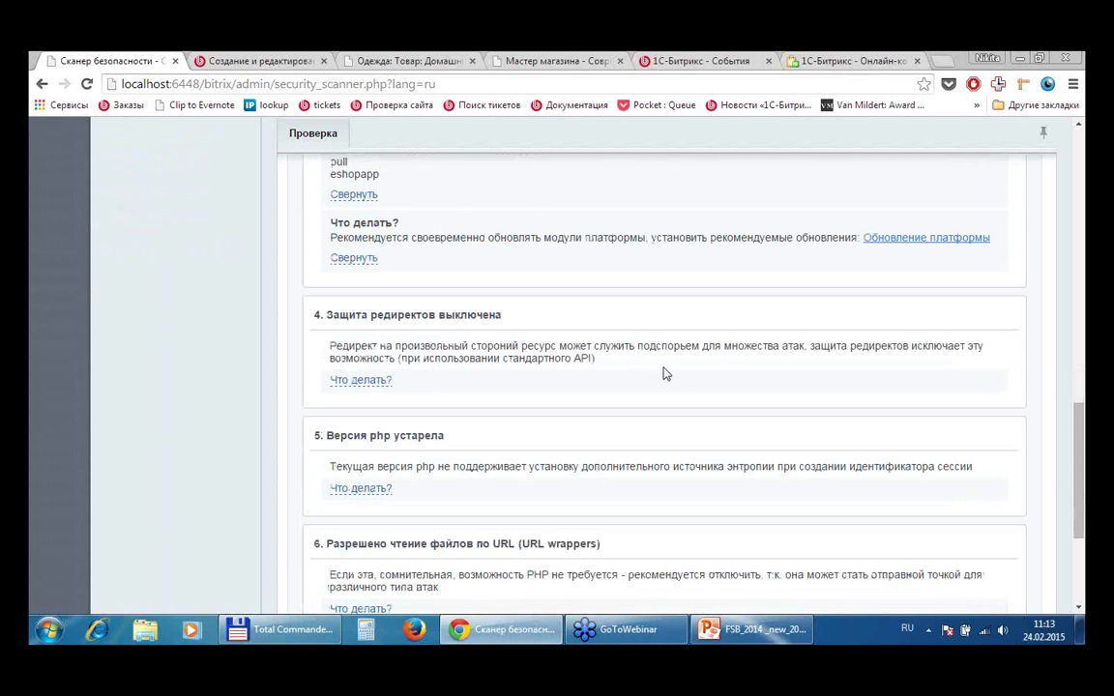
scroll(681, 397, down, 2)
scroll(680, 401, up, 12)
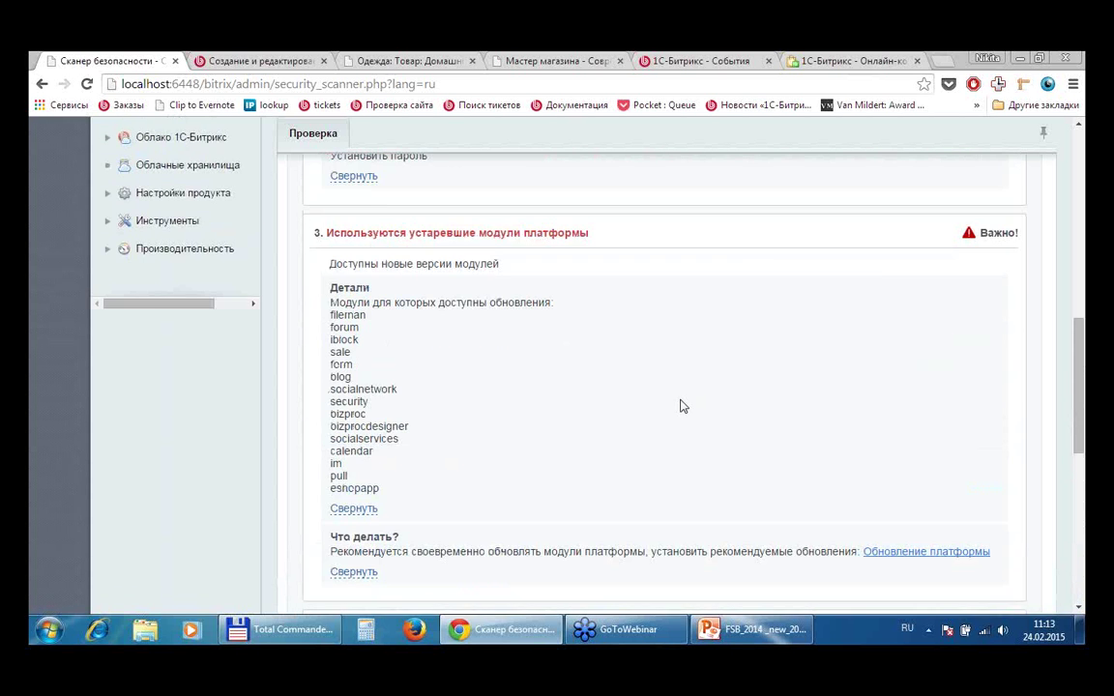
scroll(680, 406, up, 3)
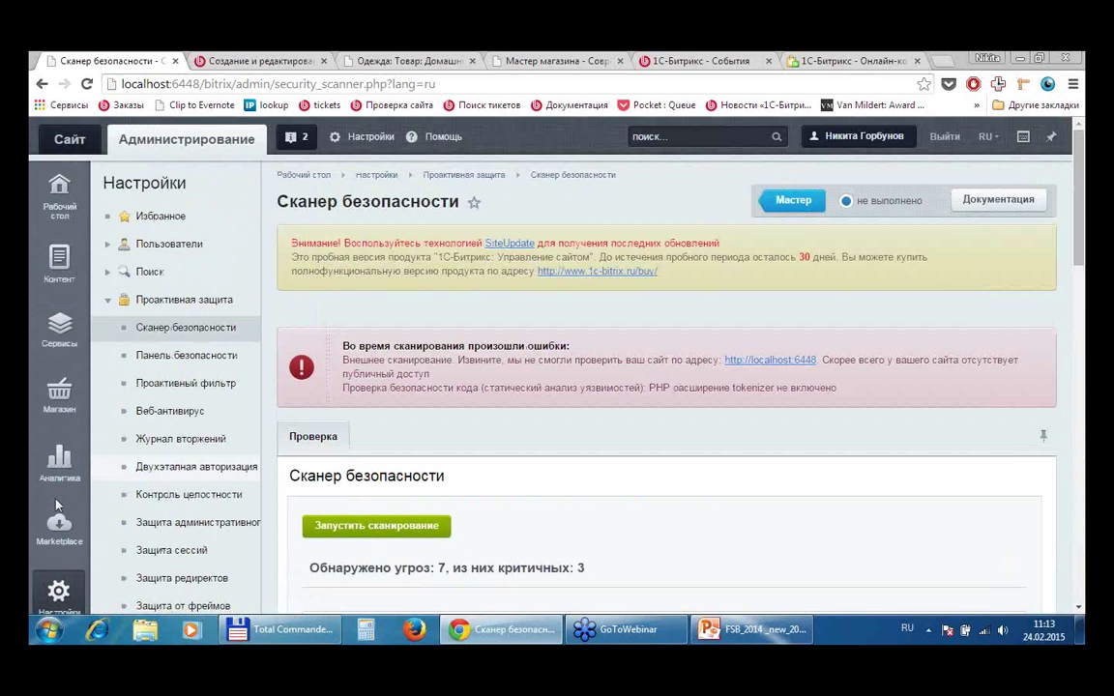
- Accept the licence agreement on the Обновление платформы page
mouse_move(59, 530)
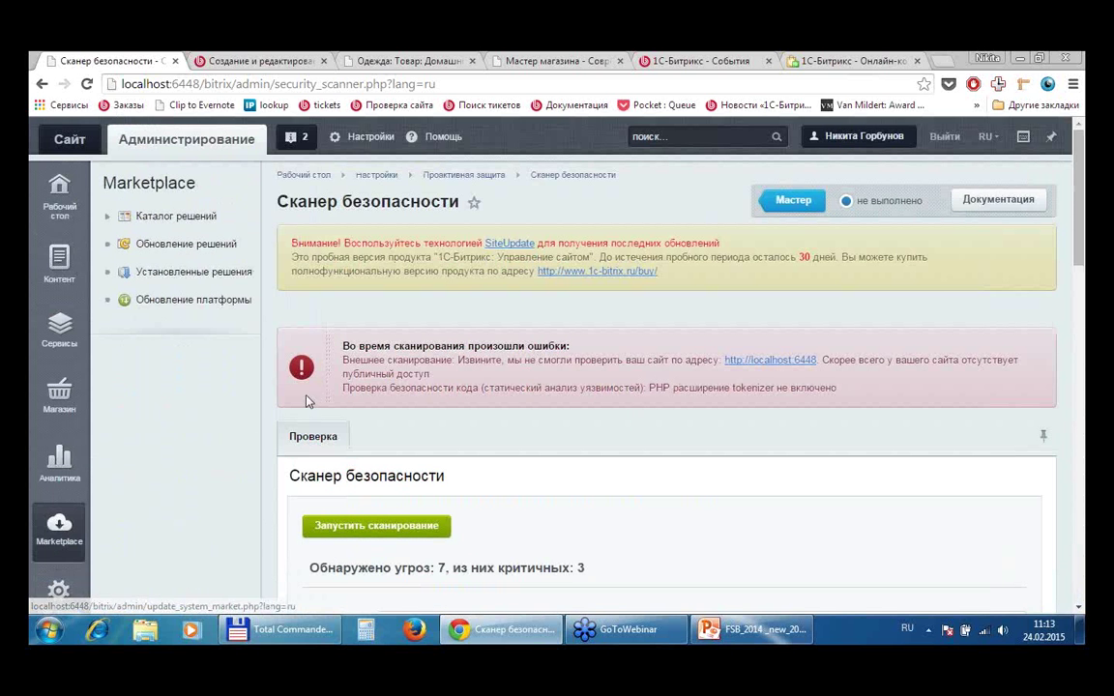
click(191, 300)
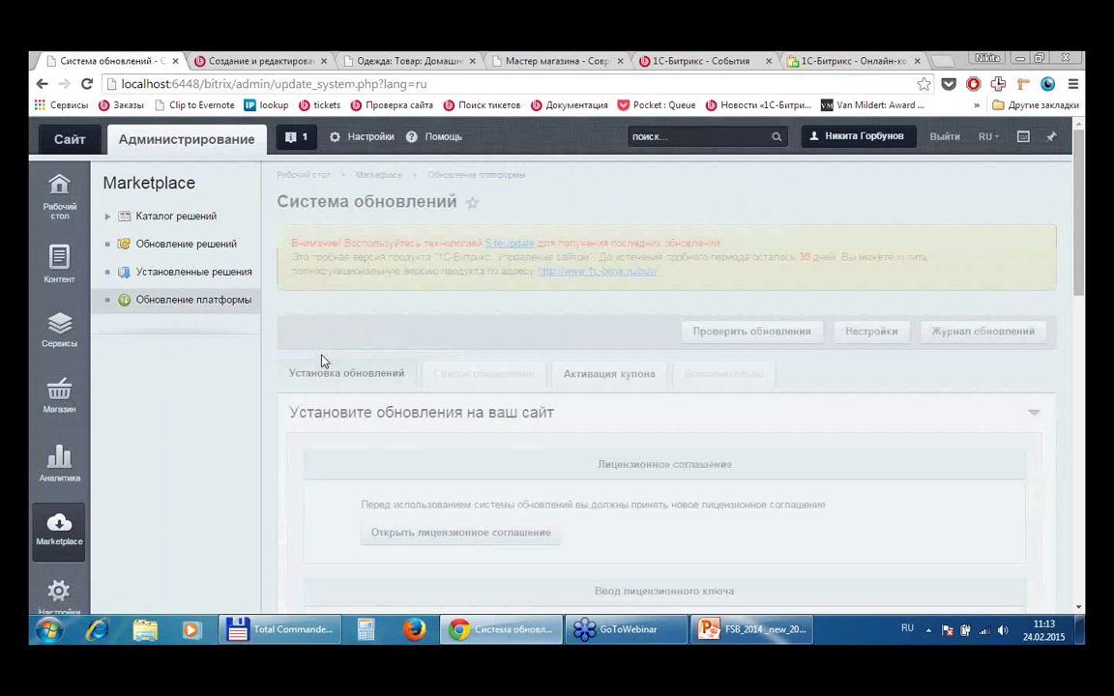
click(461, 535)
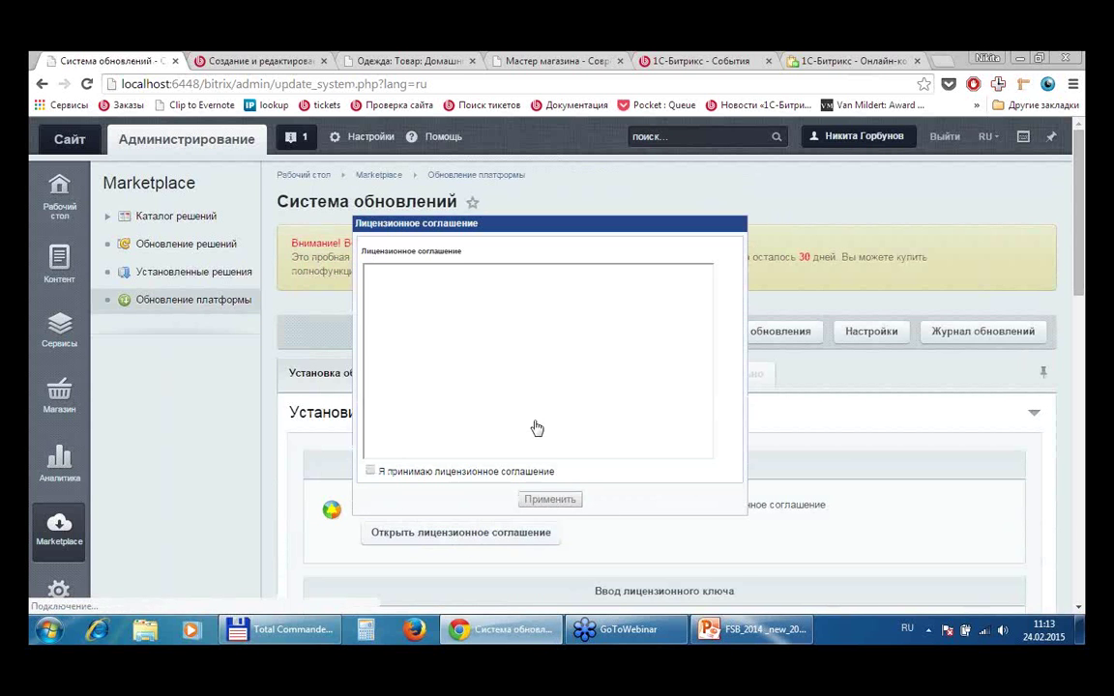
click(433, 472)
click(549, 499)
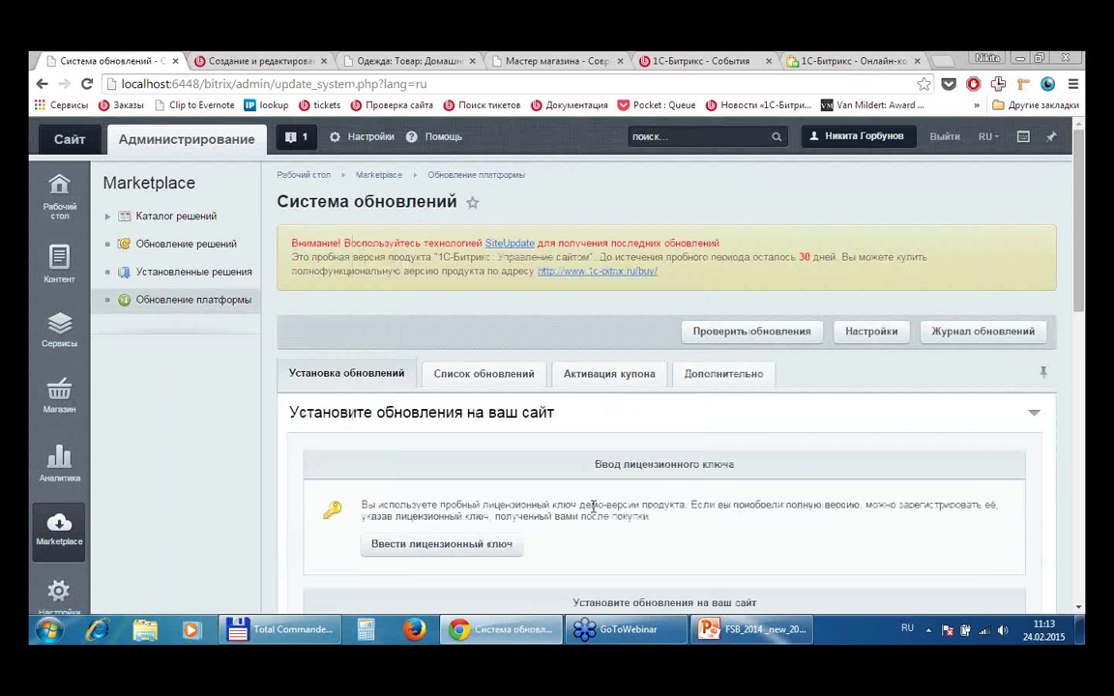
- Review the 15 recommended module updates now listed on the update page
scroll(734, 428, down, 3)
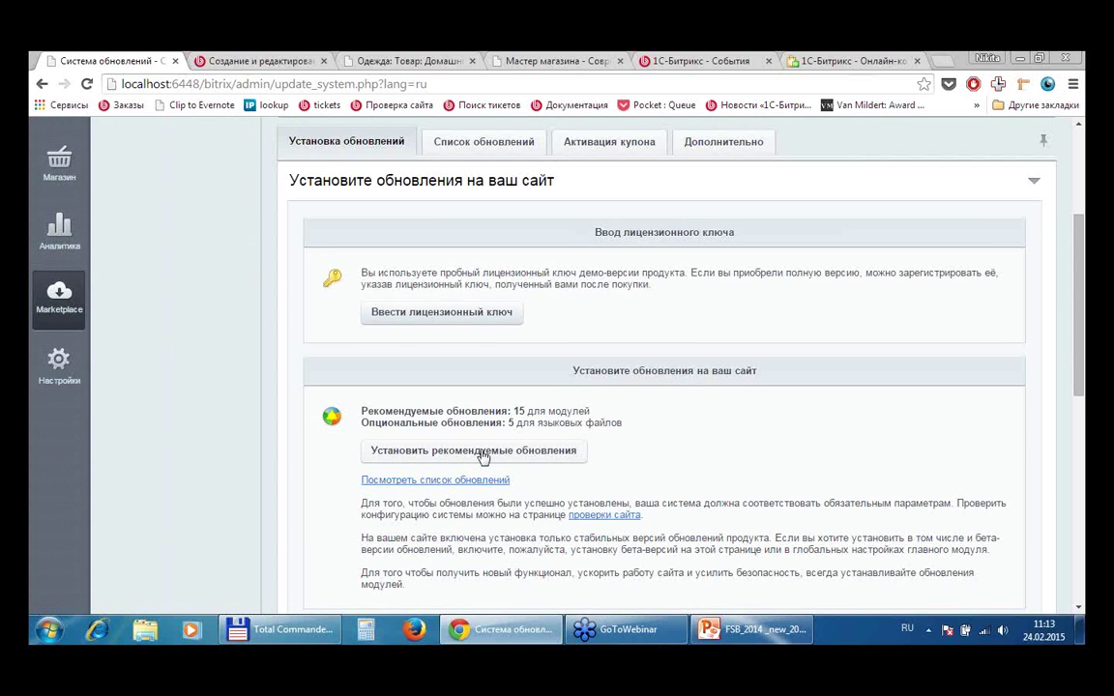
scroll(635, 462, up, 2)
scroll(635, 461, up, 2)
scroll(606, 390, down, 3)
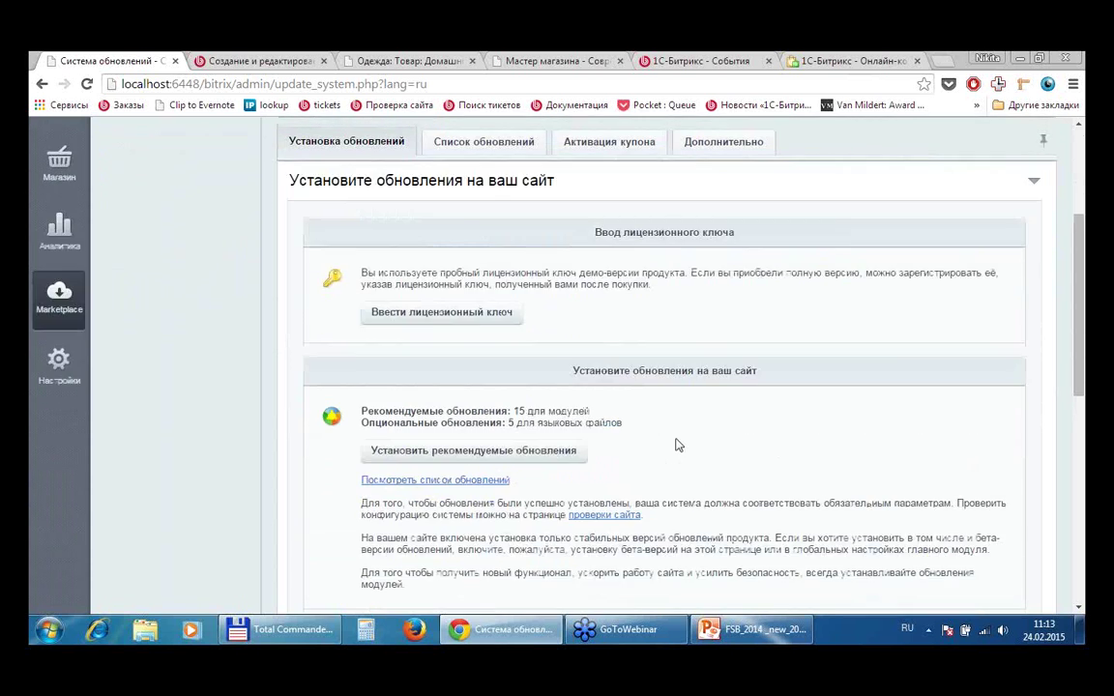
scroll(606, 390, up, 3)
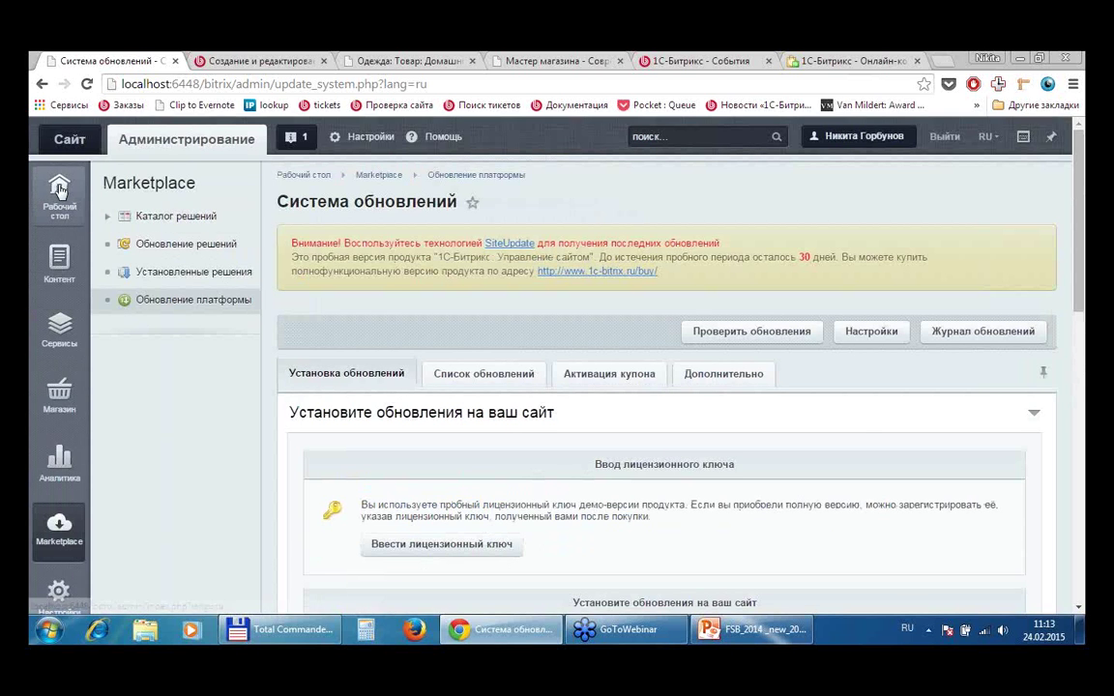
mouse_move(59, 189)
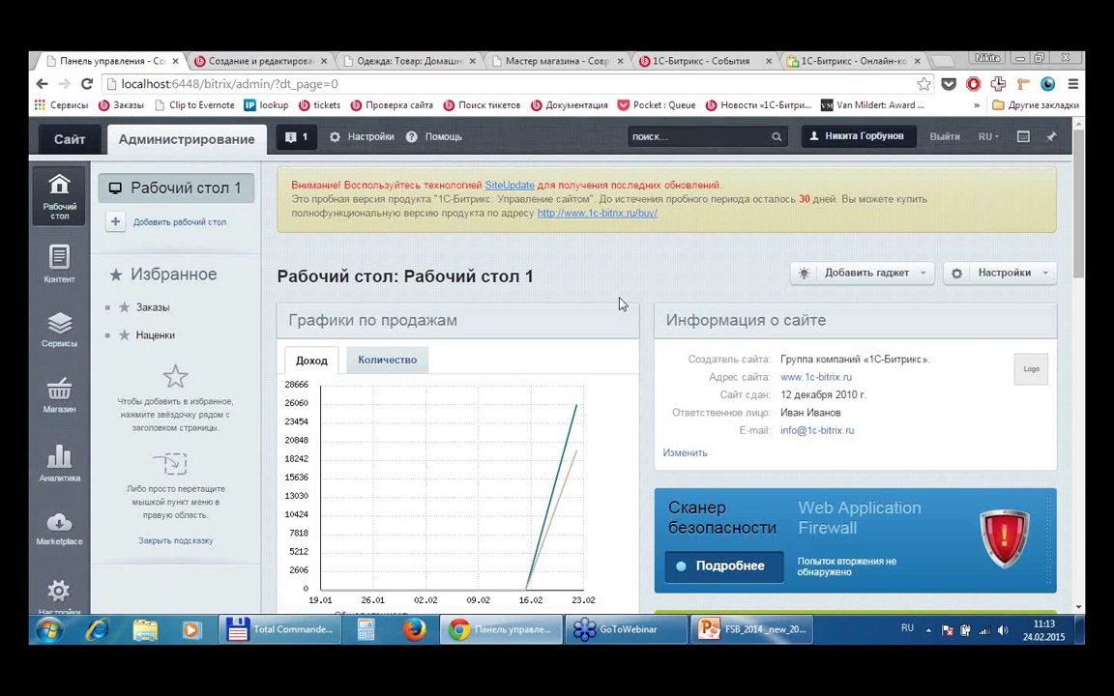
- Open the Скорость сайта statistics page from the gadget's 'нет данных' link
scroll(620, 303, down, 4)
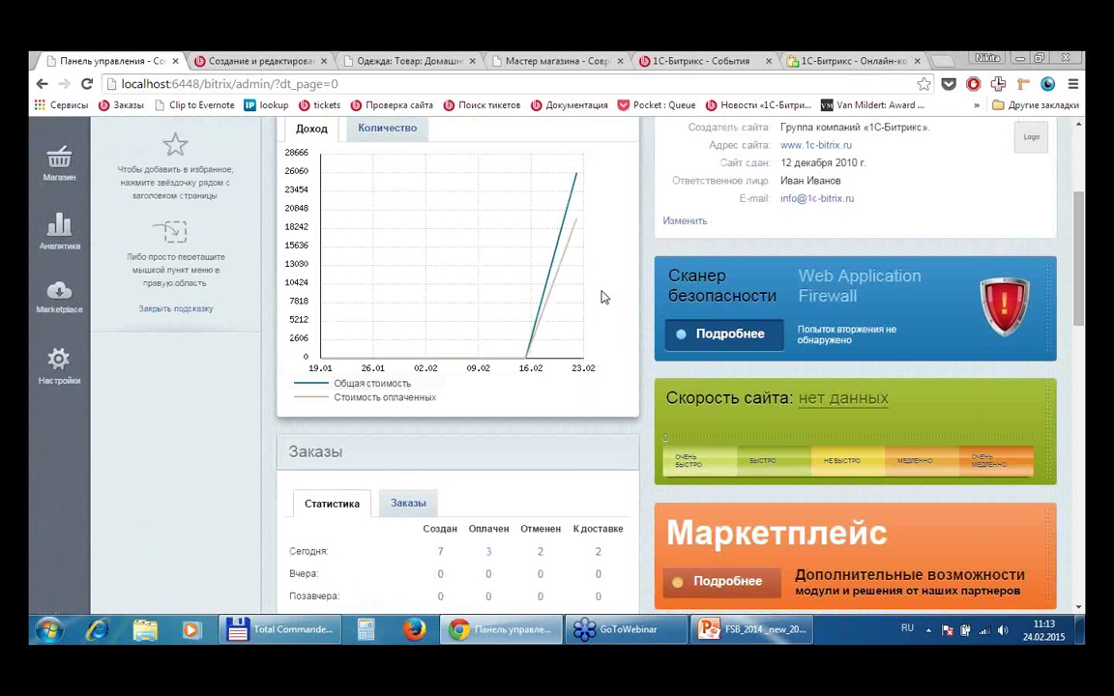
scroll(601, 297, up, 3)
scroll(676, 319, down, 4)
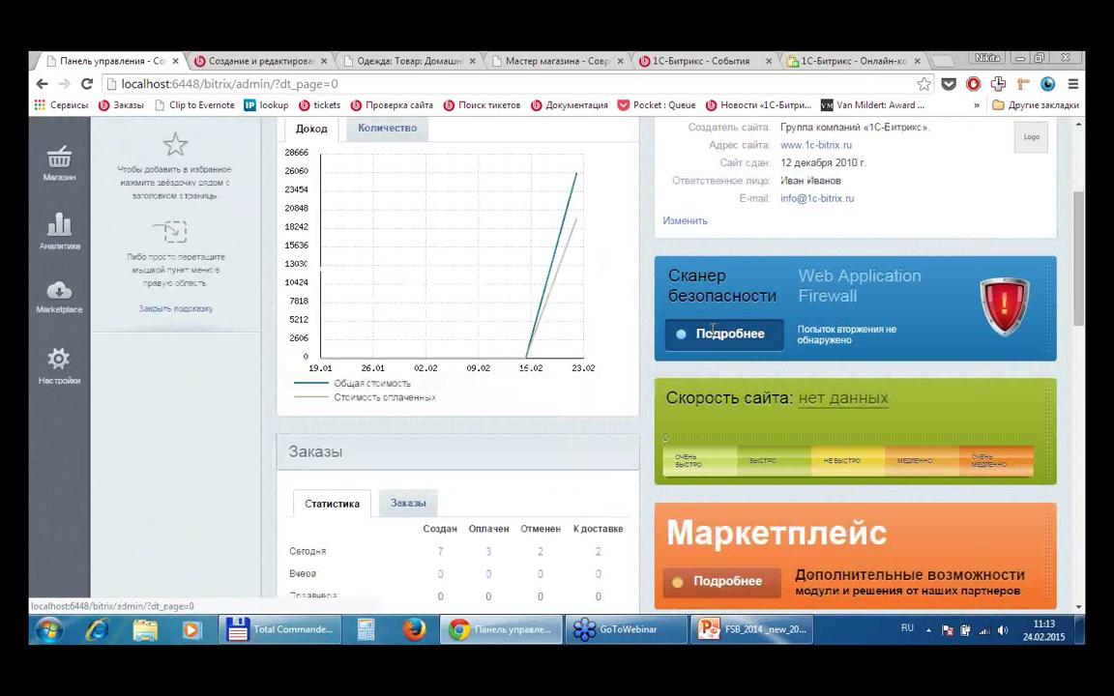
scroll(711, 330, down, 1)
scroll(712, 334, down, 1)
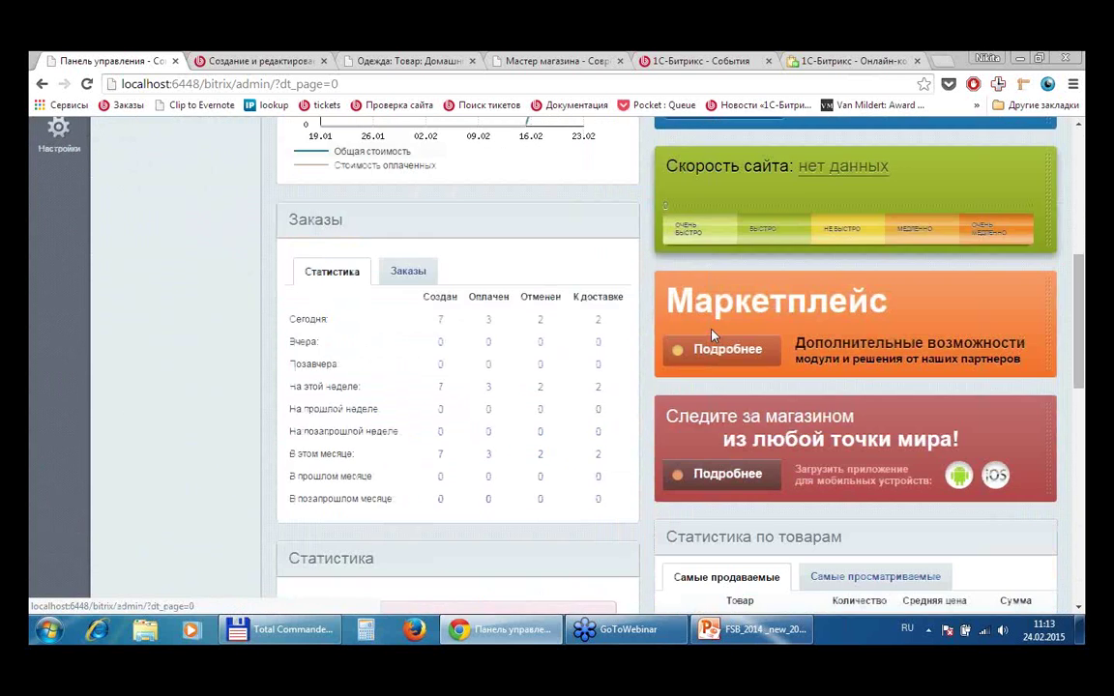
scroll(773, 290, up, 1)
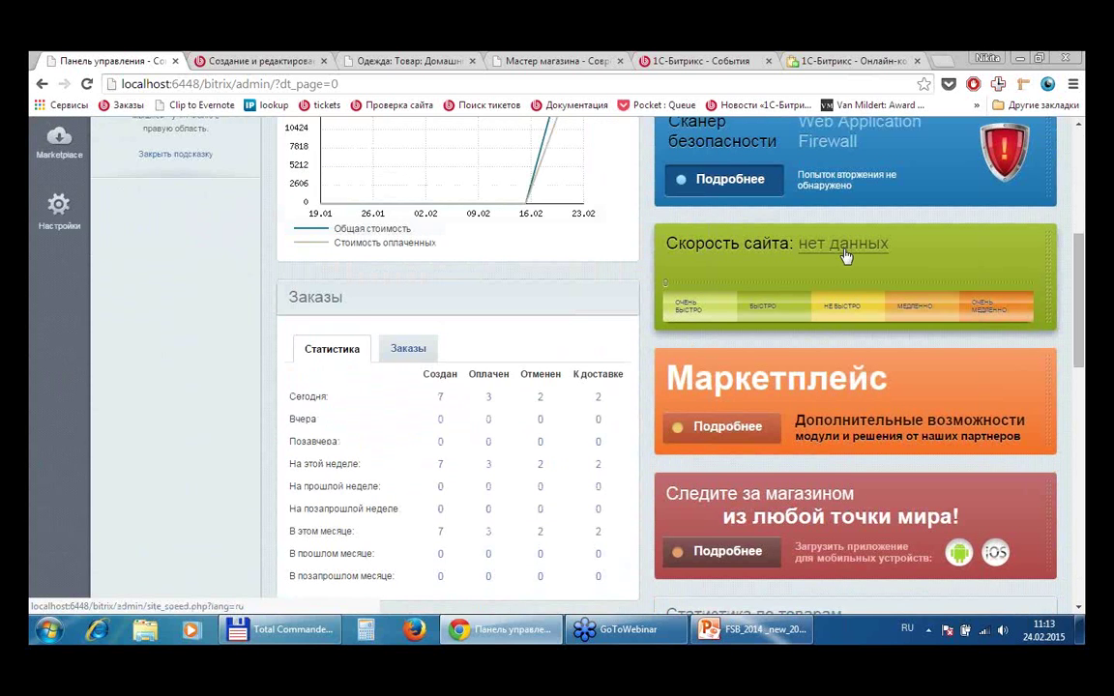
click(843, 253)
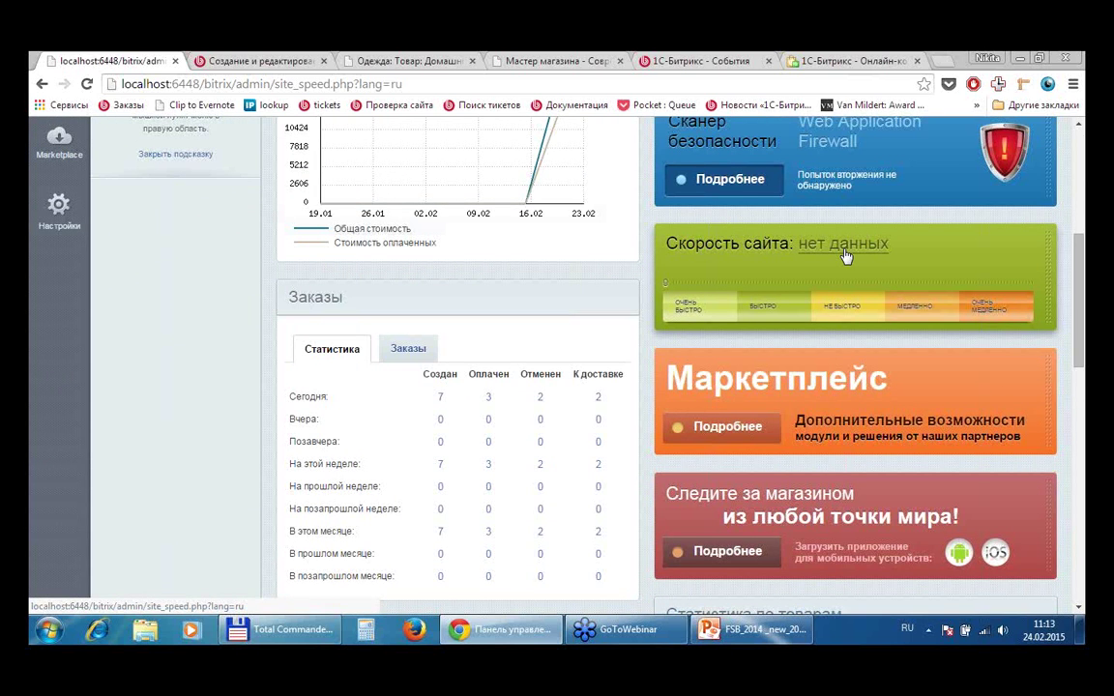
- Check the domain dropdown, which has no speed statistics for localhost:6448
scroll(723, 271, down, 3)
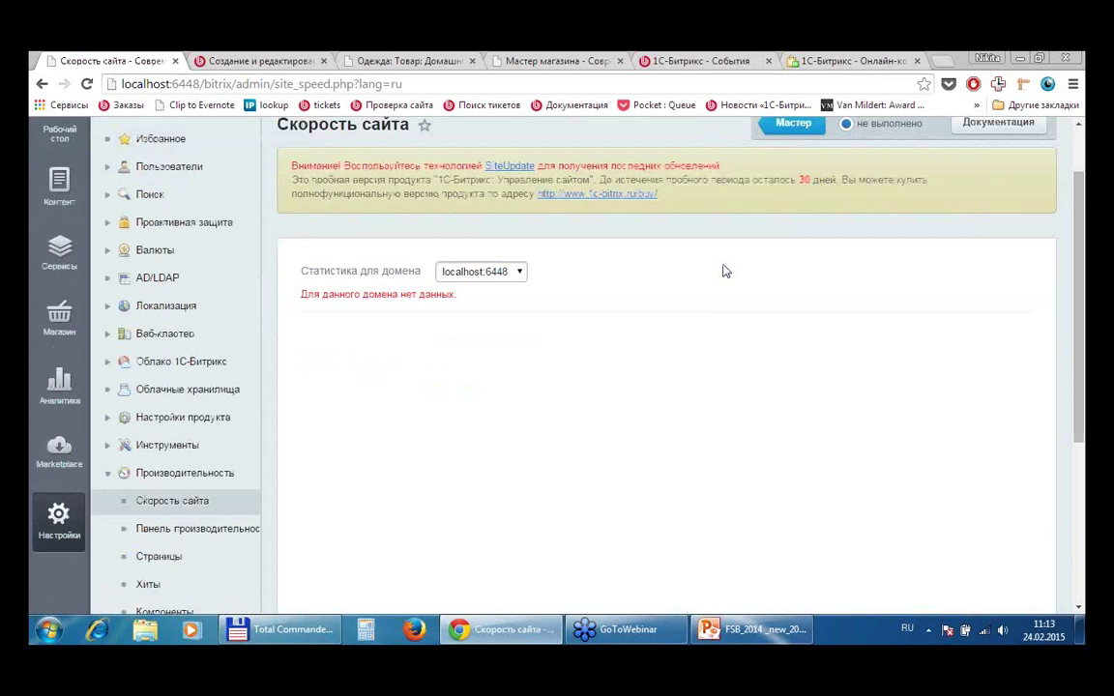
scroll(725, 272, up, 3)
scroll(778, 294, down, 2)
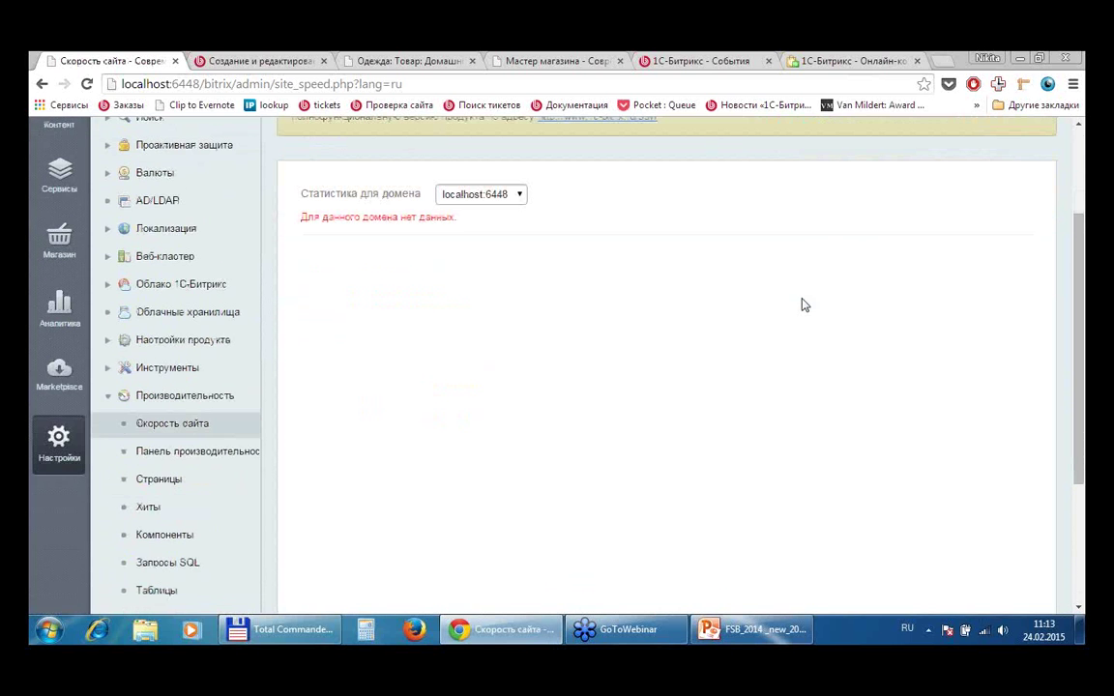
click(521, 195)
click(521, 196)
click(740, 629)
- Present from slide 111, «Ваш сайт глазами посетителей», using Показ слайдов > С текущего слайда
scroll(104, 305, down, 10)
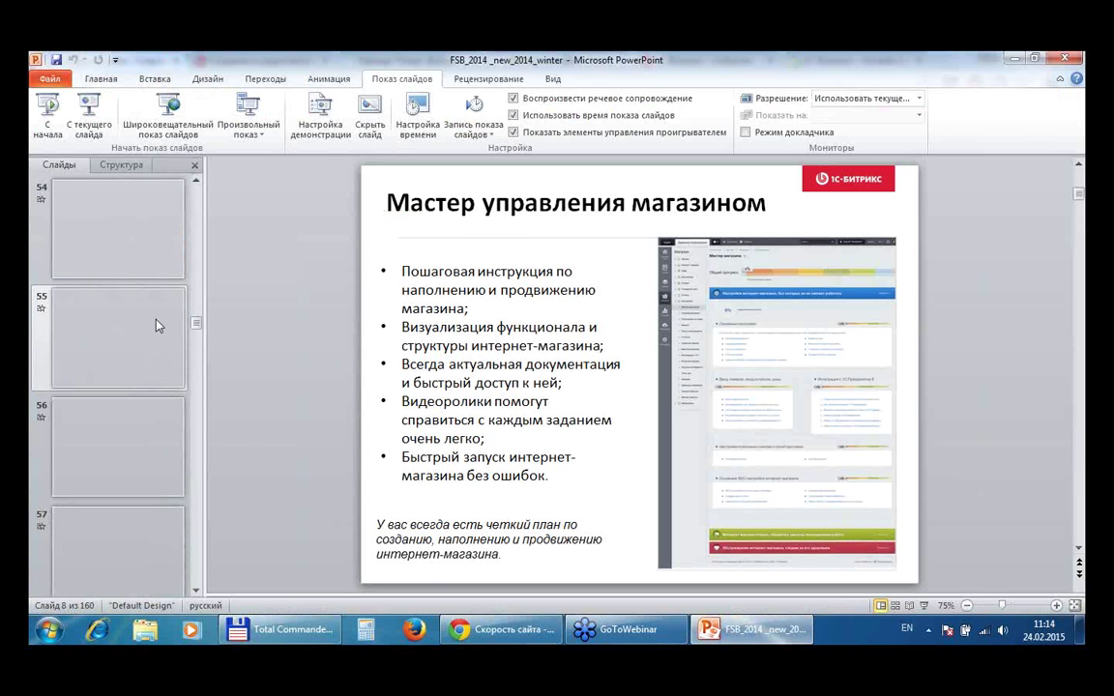
drag(196, 329, 188, 453)
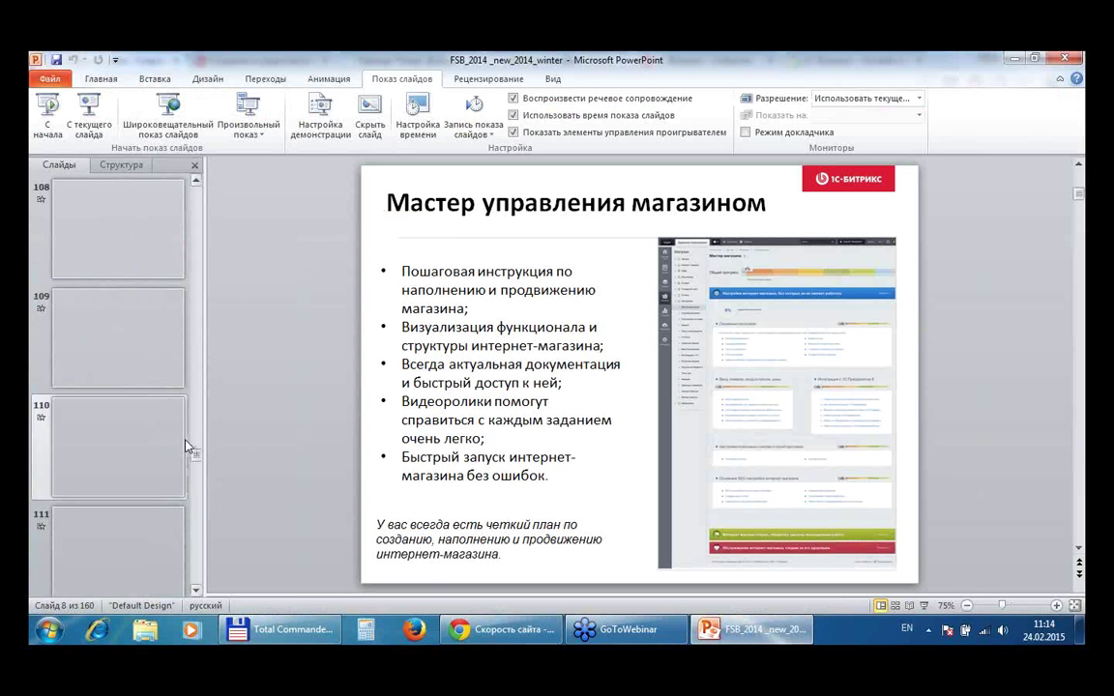
scroll(174, 406, up, 3)
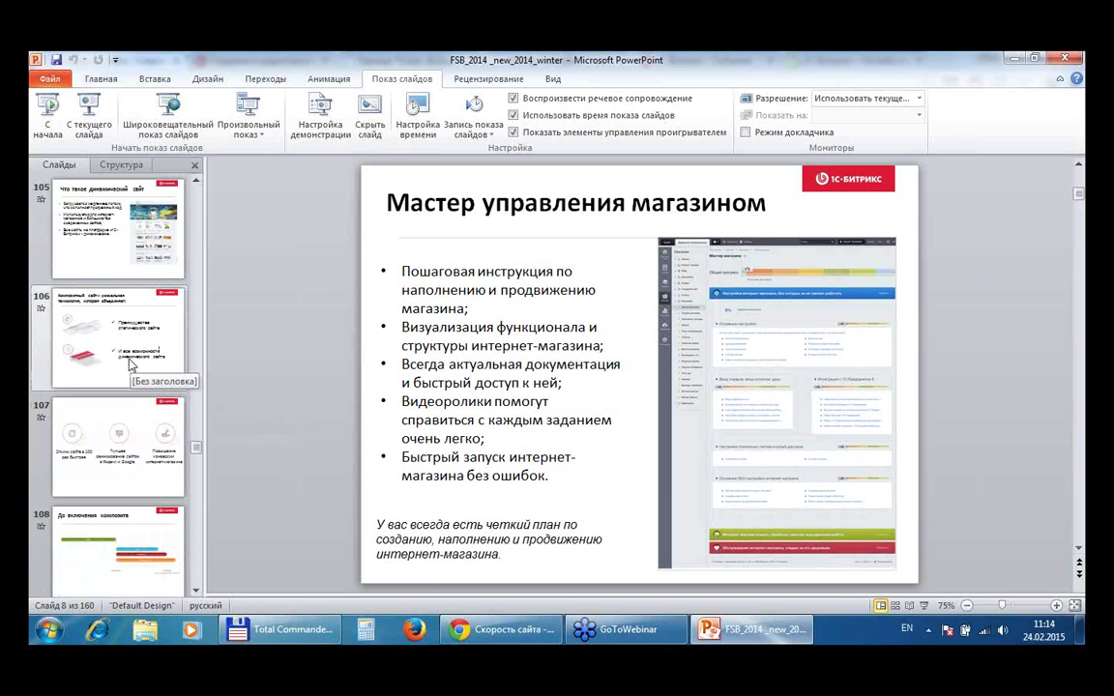
scroll(130, 365, down, 1)
scroll(131, 365, down, 3)
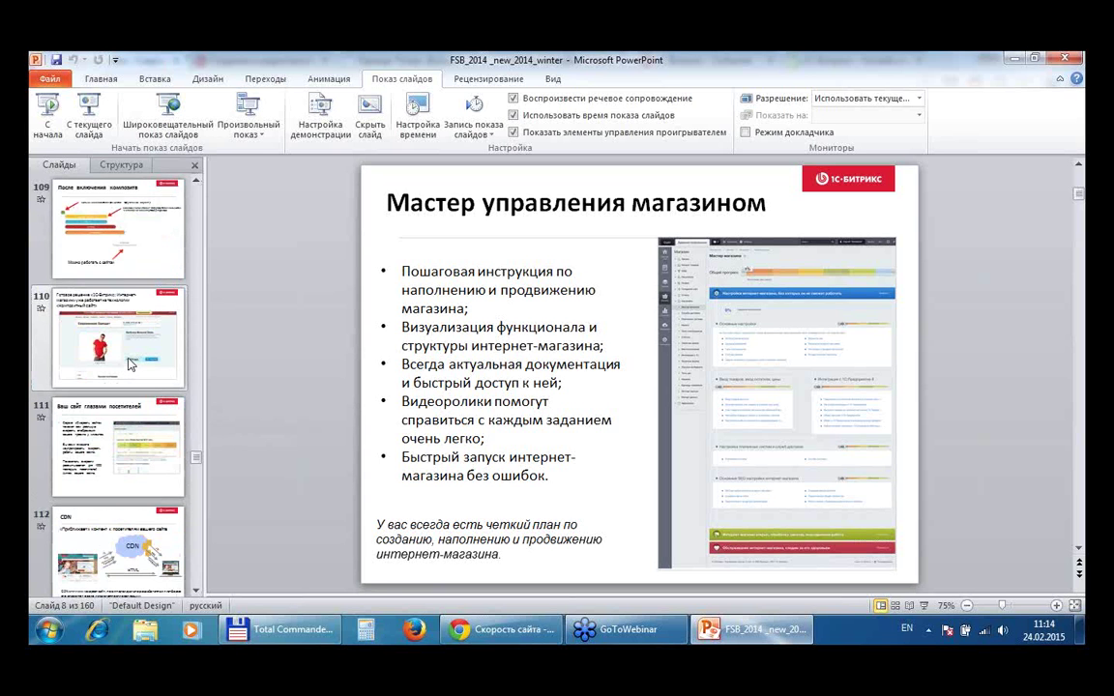
click(124, 401)
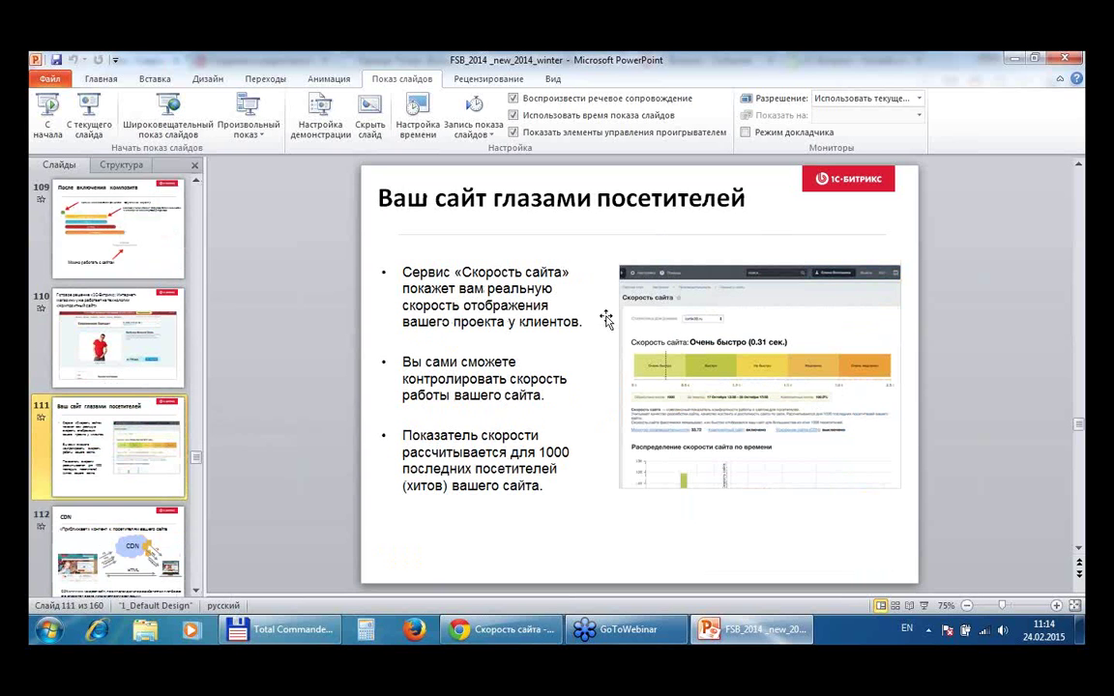
click(90, 132)
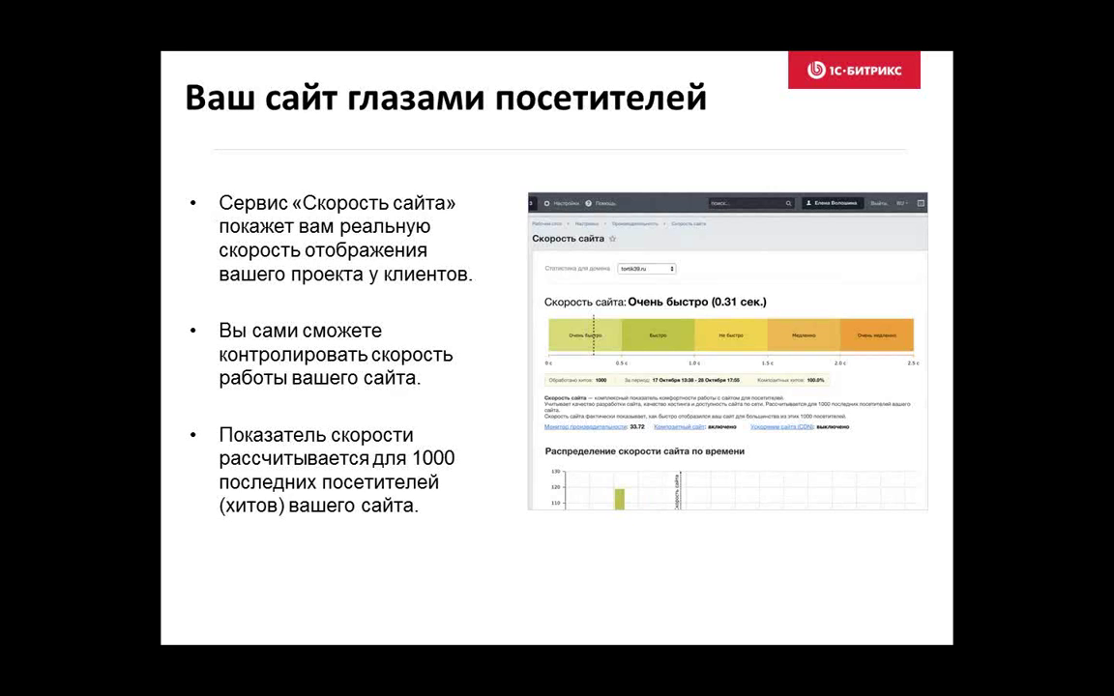
- Advance through the two CDN slides, then browse the Slides pane to slide 115 «Проактивная защита»
key(Right)
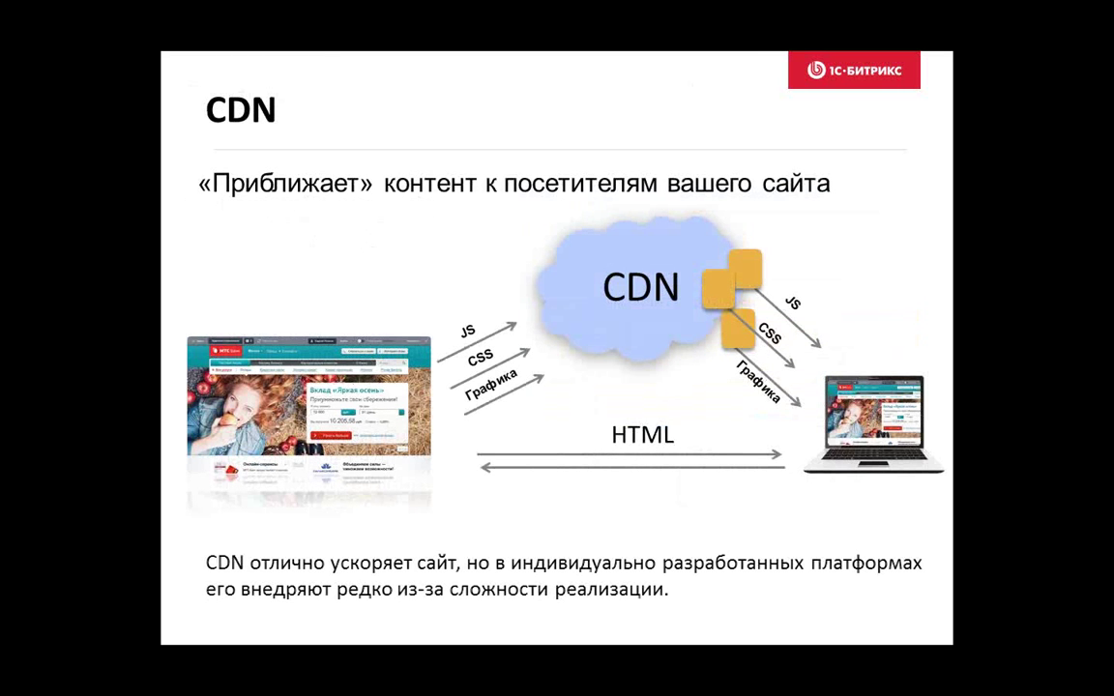
key(Right)
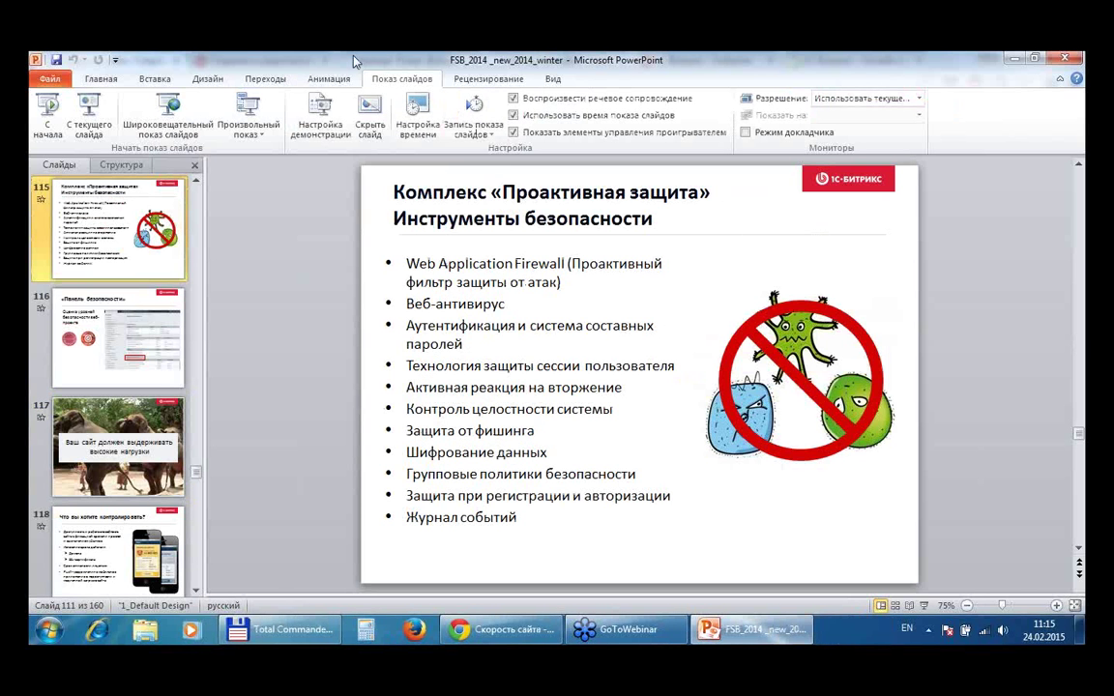
scroll(136, 358, down, 5)
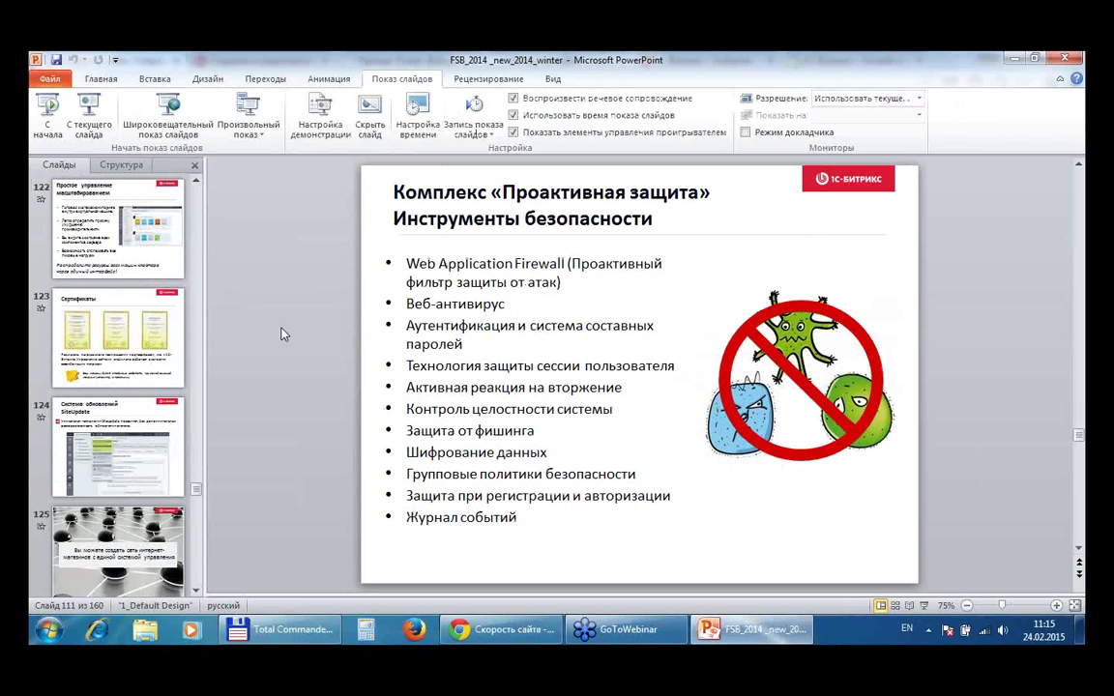
scroll(160, 377, down, 4)
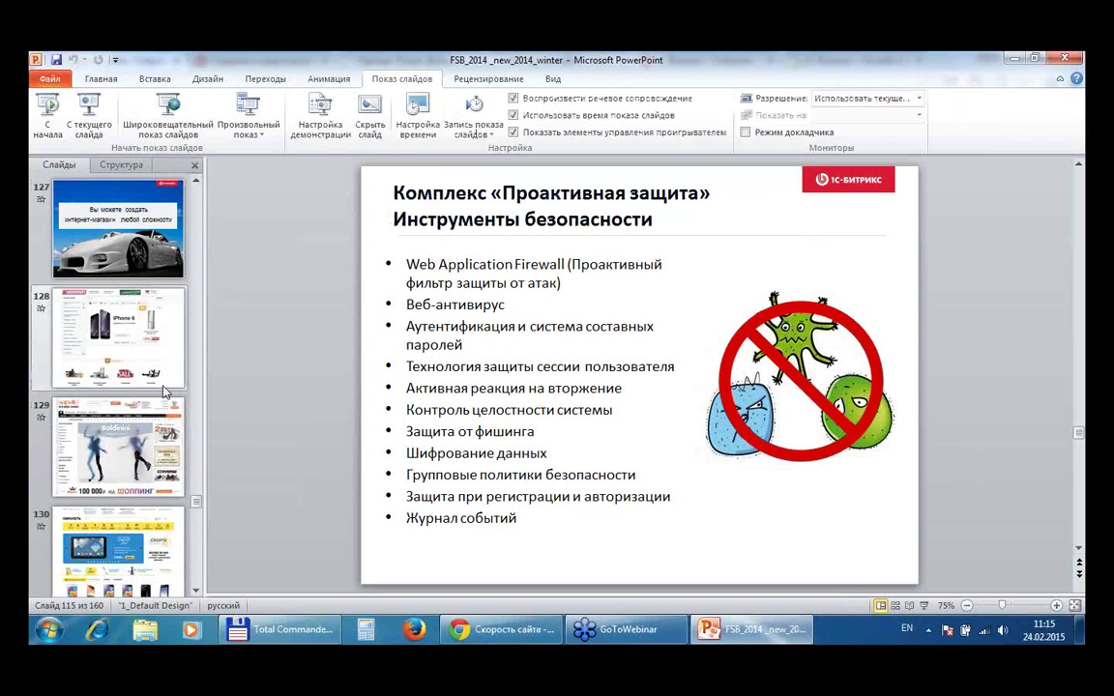
scroll(147, 350, down, 2)
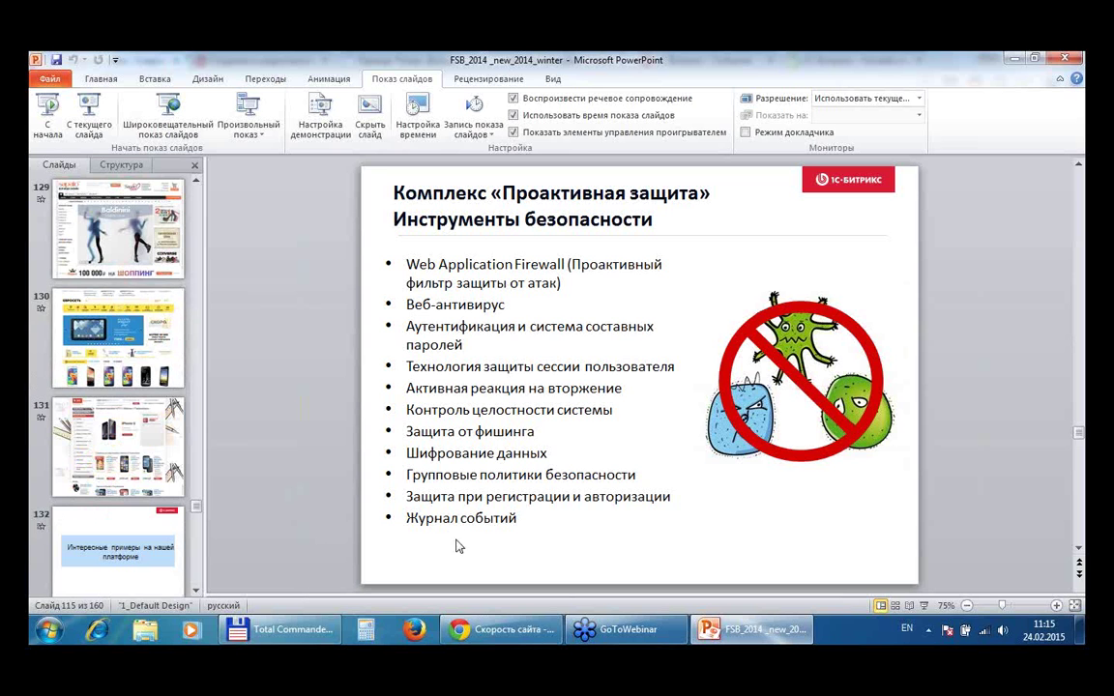
scroll(124, 425, down, 4)
scroll(123, 425, down, 15)
scroll(123, 422, down, 5)
scroll(142, 438, up, 5)
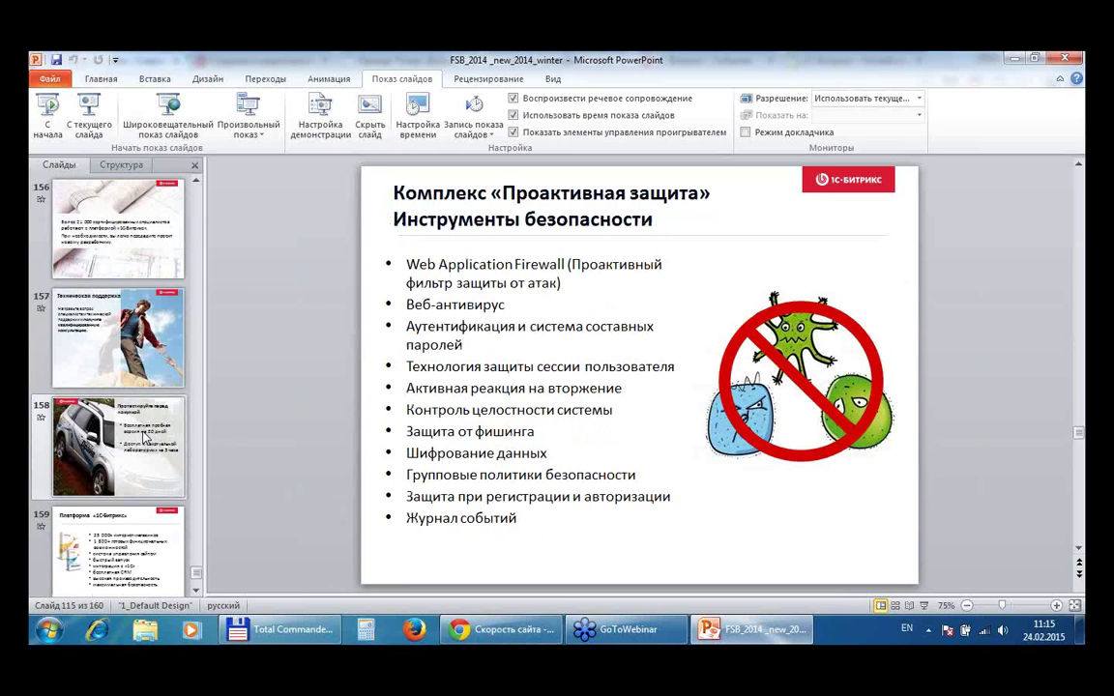
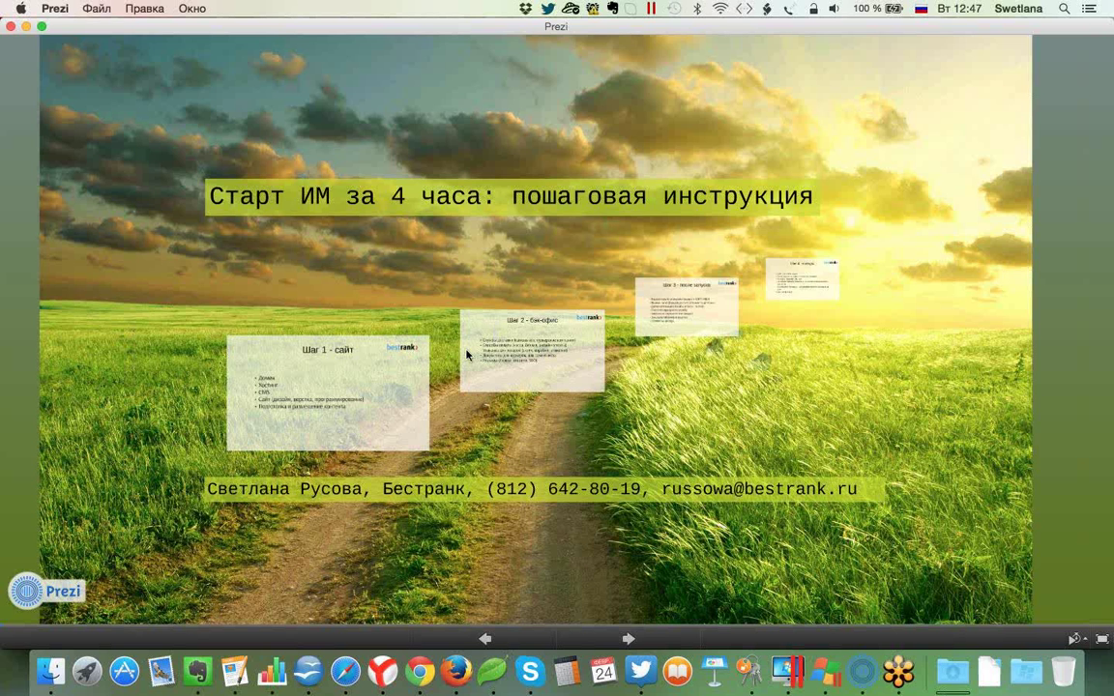
- Bring the Safari store admin forward and scroll through the Персонализация BigData overview
click(345, 667)
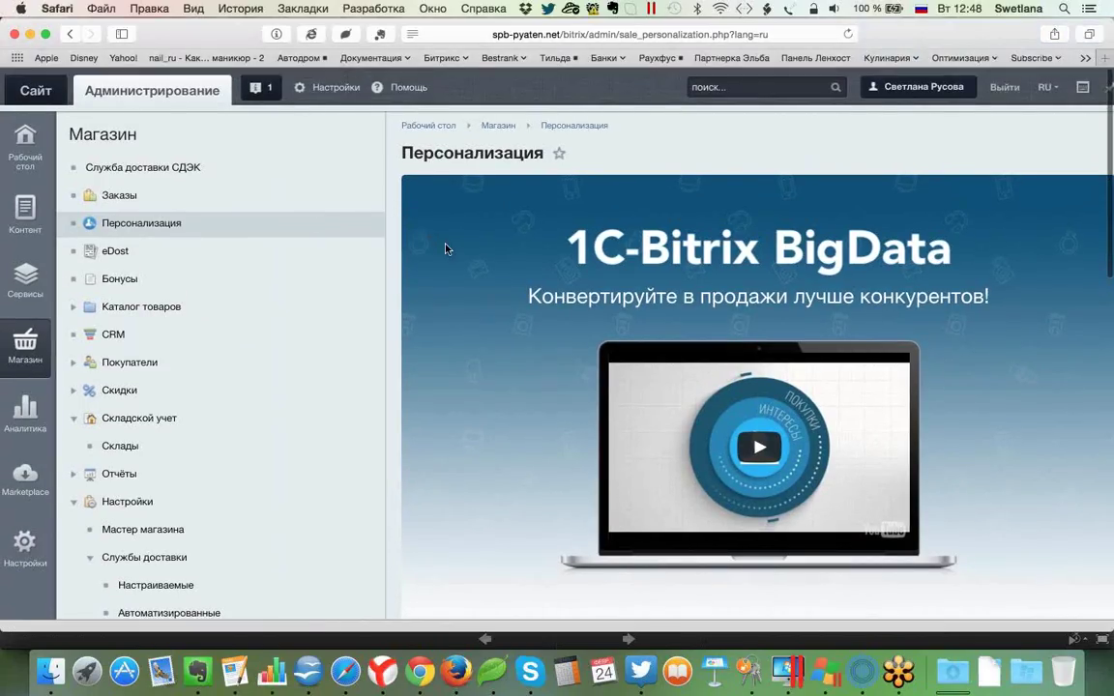
scroll(446, 250, down, 2)
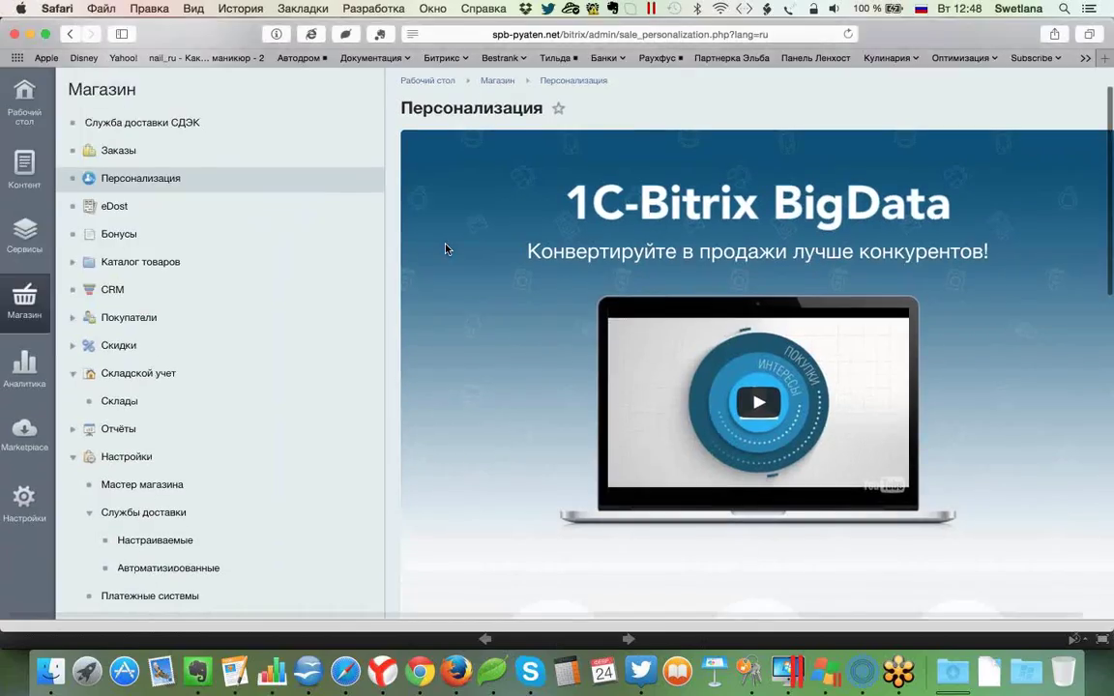
scroll(445, 249, up, 2)
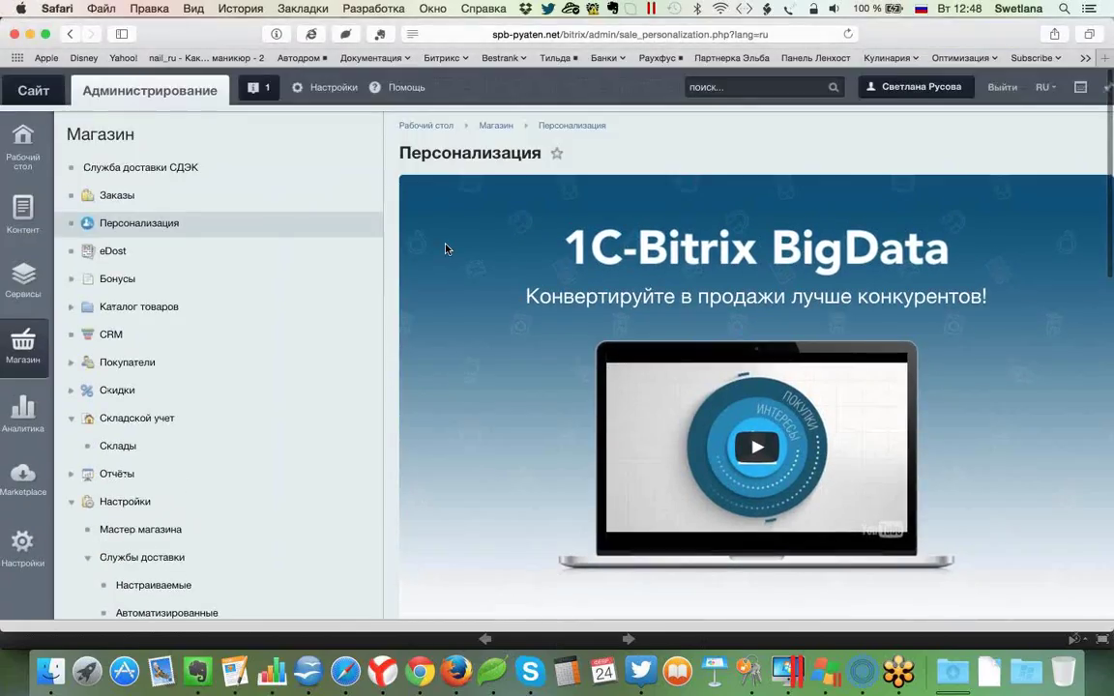
scroll(446, 249, down, 8)
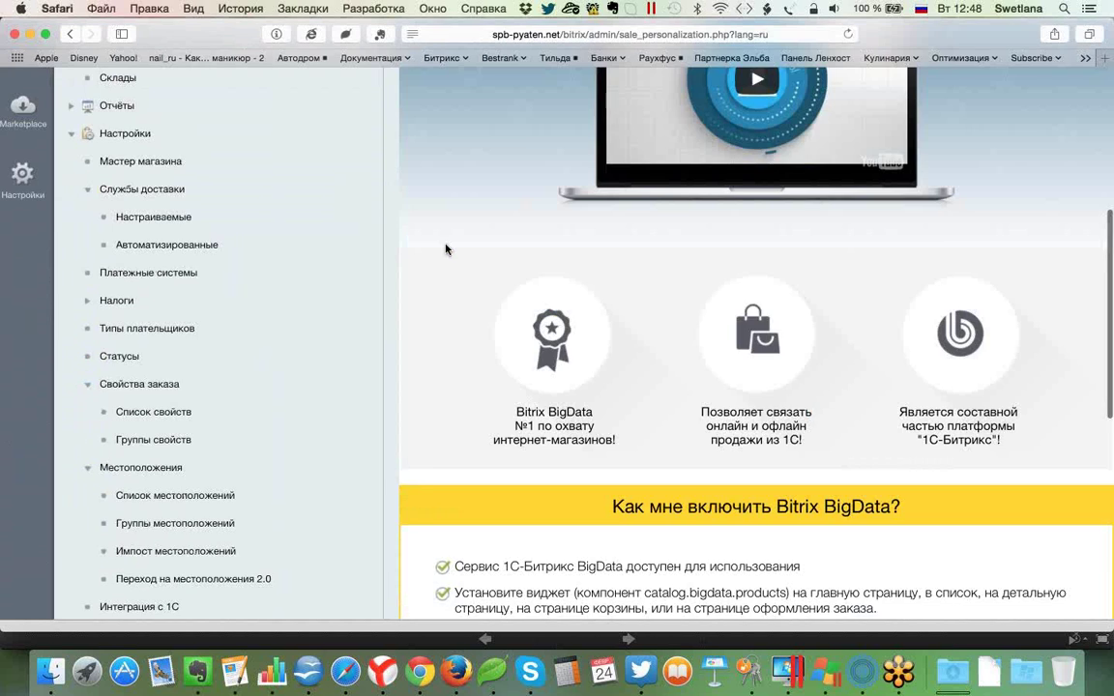
scroll(445, 249, down, 2)
scroll(446, 249, up, 10)
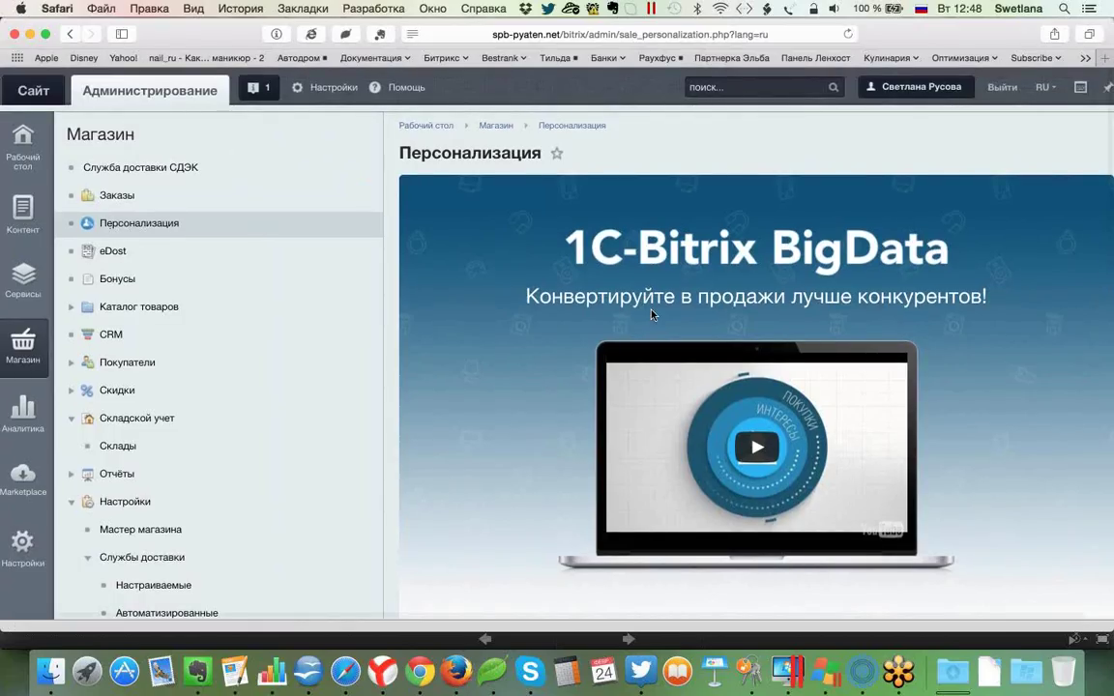
scroll(652, 314, down, 10)
scroll(651, 314, down, 2)
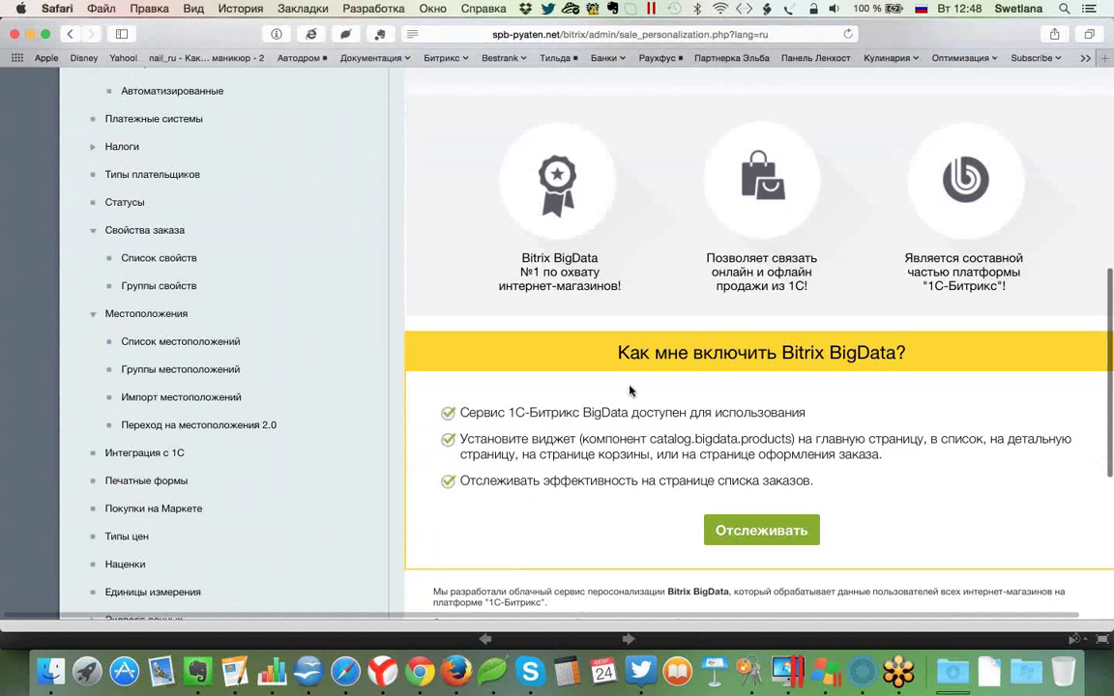
scroll(629, 391, up, 1)
scroll(630, 391, up, 10)
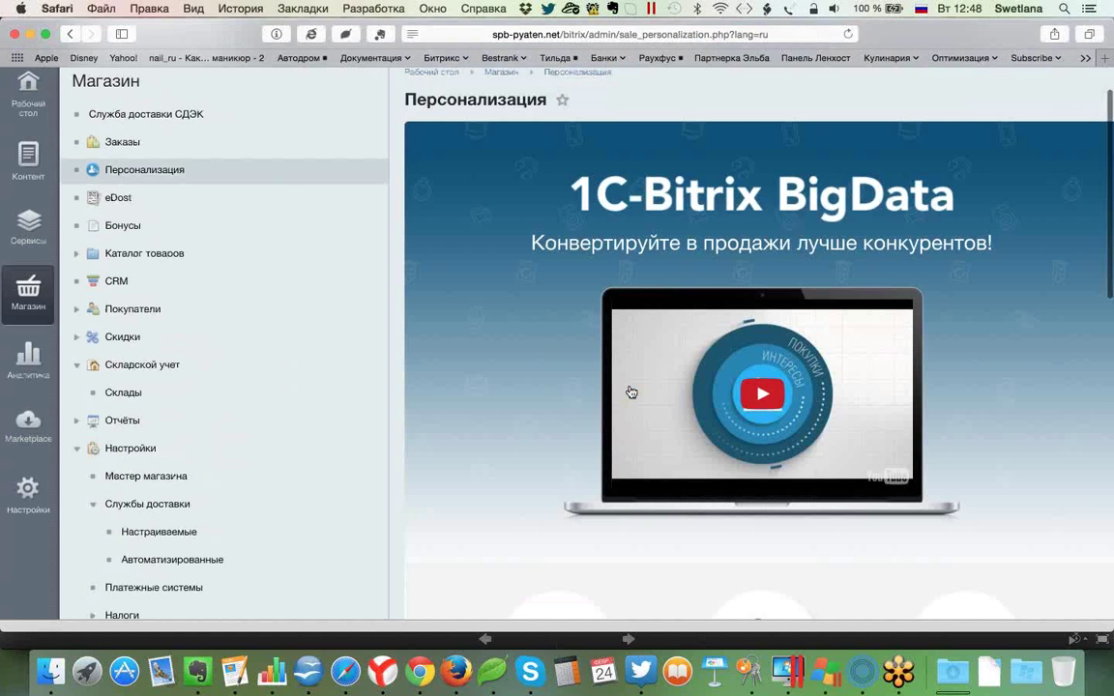
scroll(629, 391, down, 5)
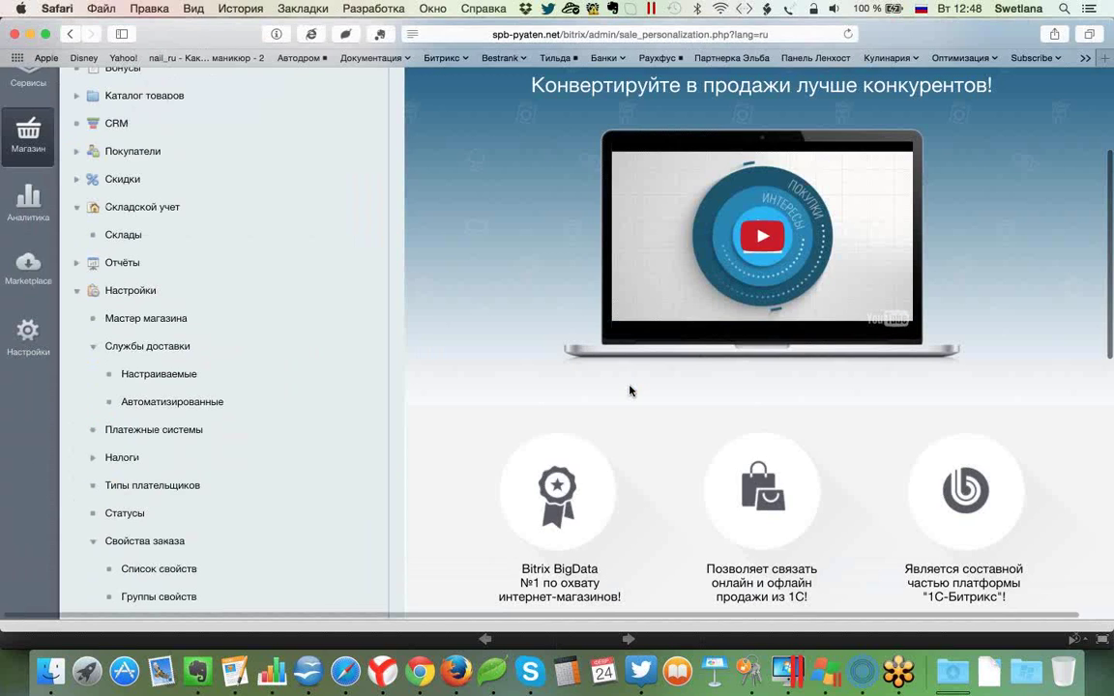
scroll(629, 391, down, 8)
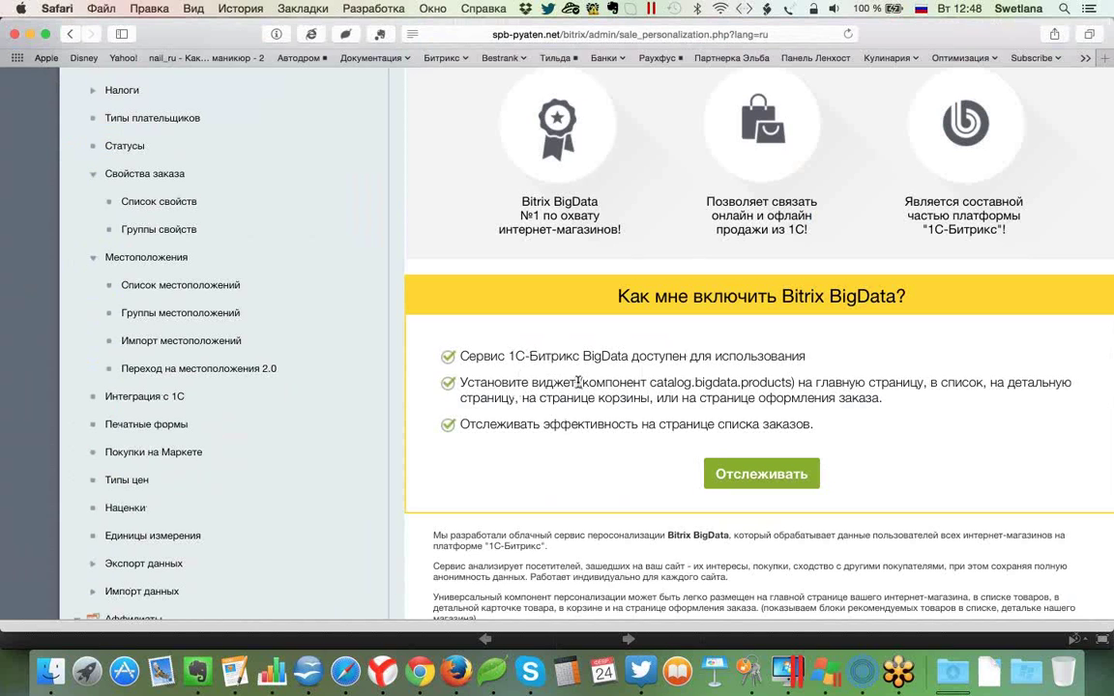
scroll(578, 382, down, 1)
- Finish reviewing the setup steps and go to the Настраиваемые delivery services list
scroll(578, 383, up, 1)
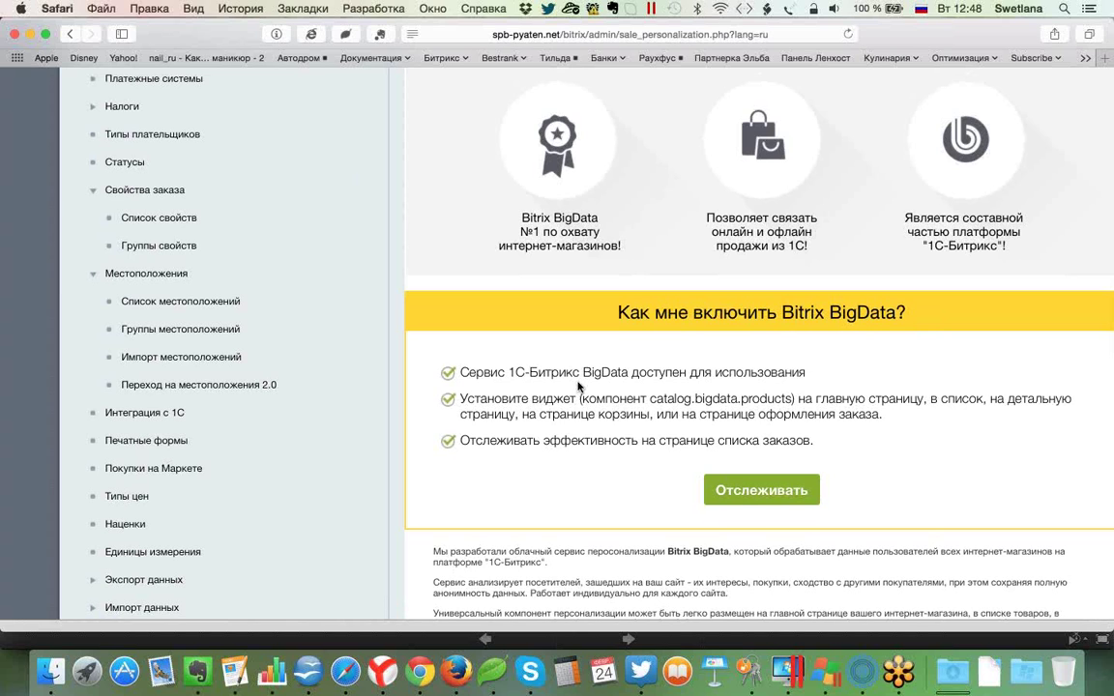
scroll(579, 387, down, 1)
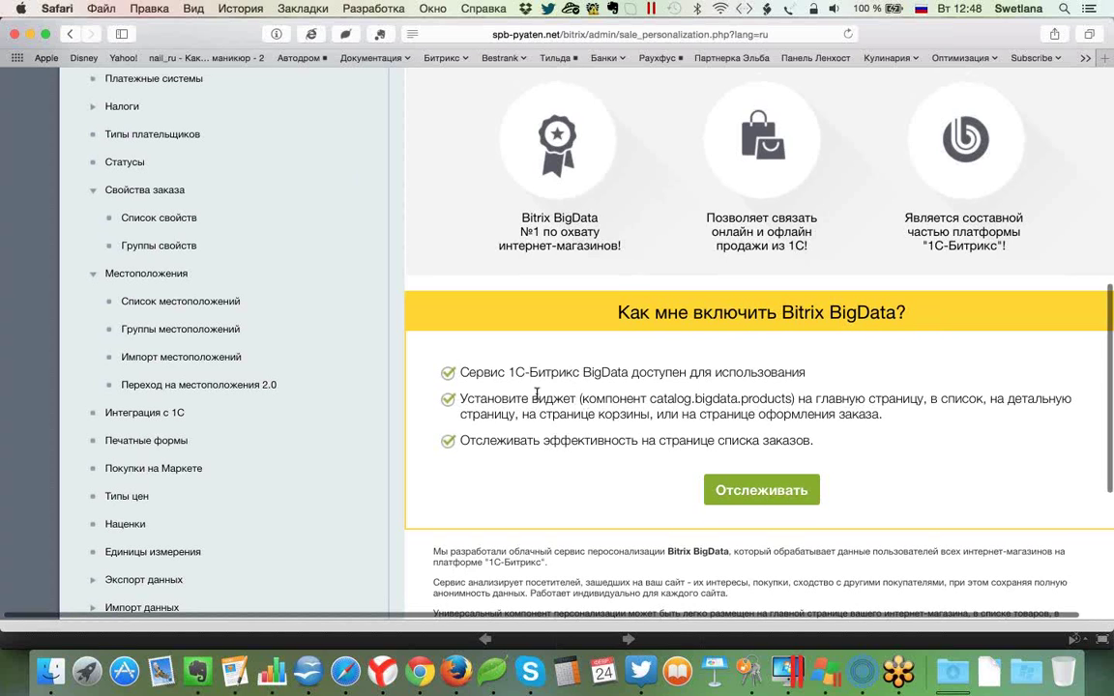
scroll(536, 393, up, 1)
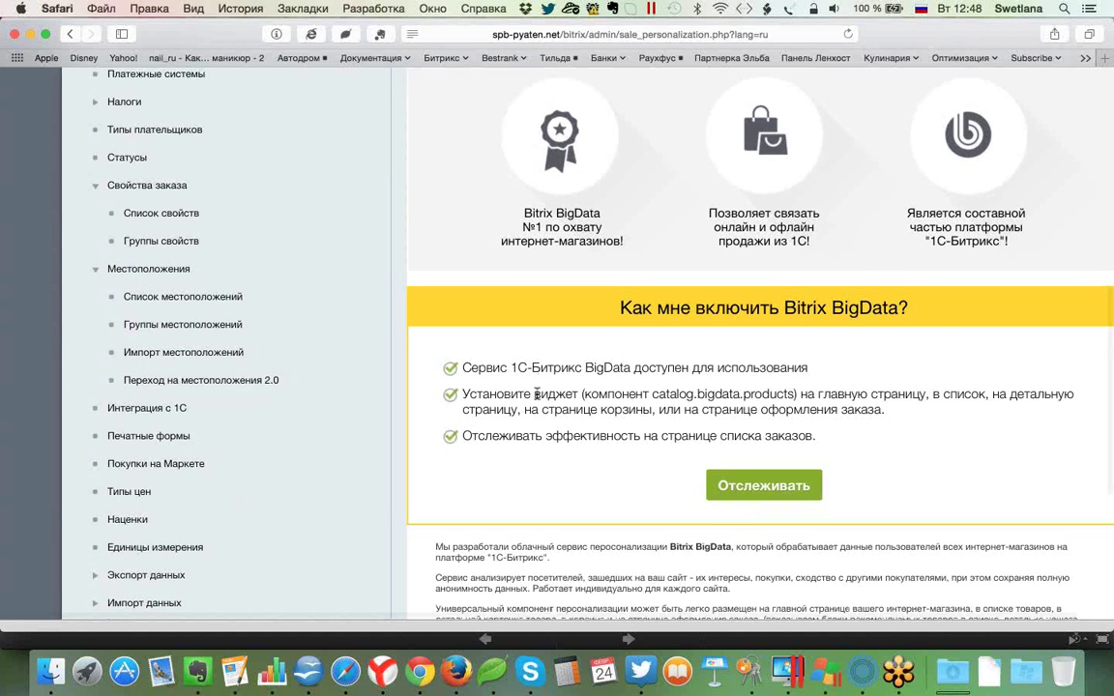
scroll(536, 393, up, 2)
scroll(536, 398, up, 10)
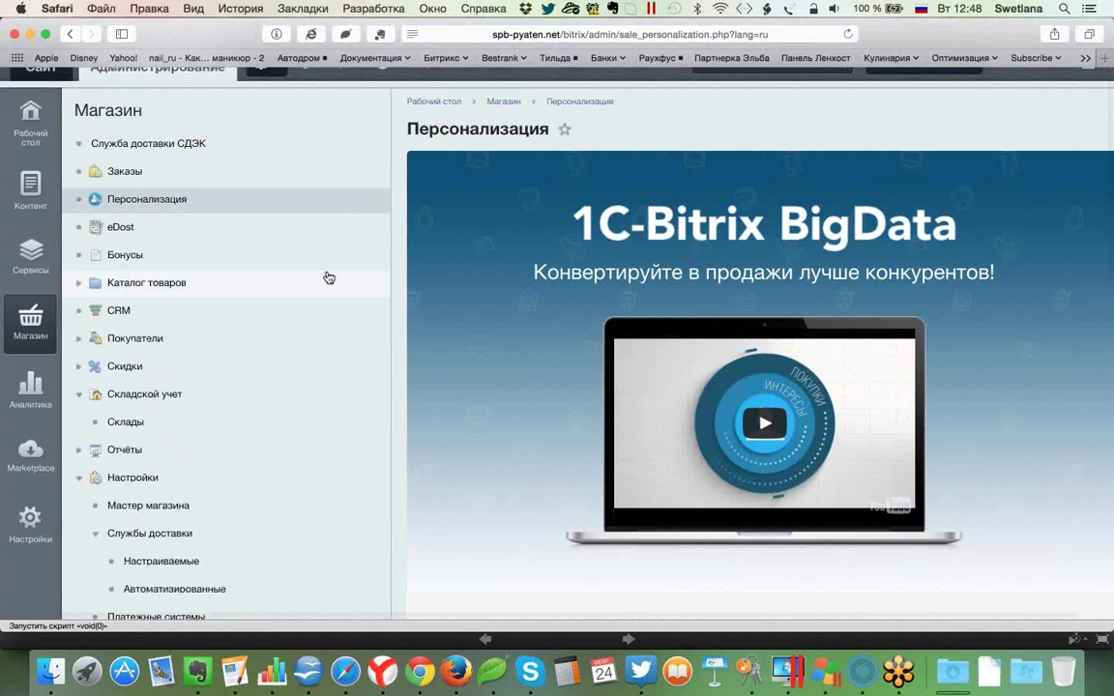
scroll(329, 278, up, 2)
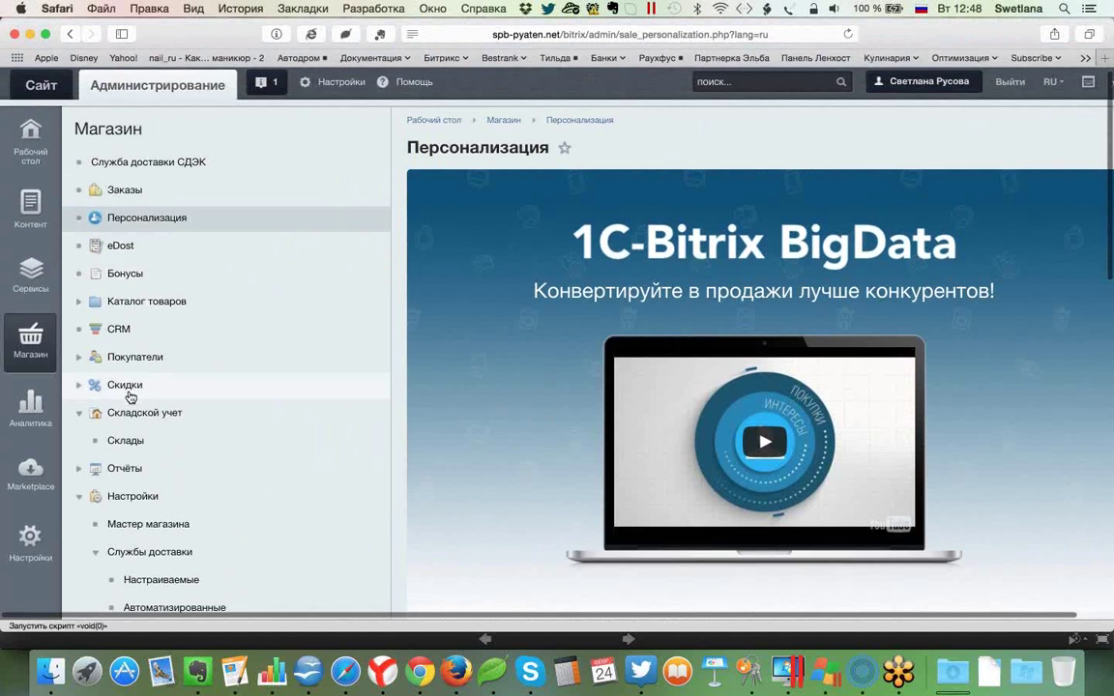
scroll(131, 397, down, 4)
click(178, 471)
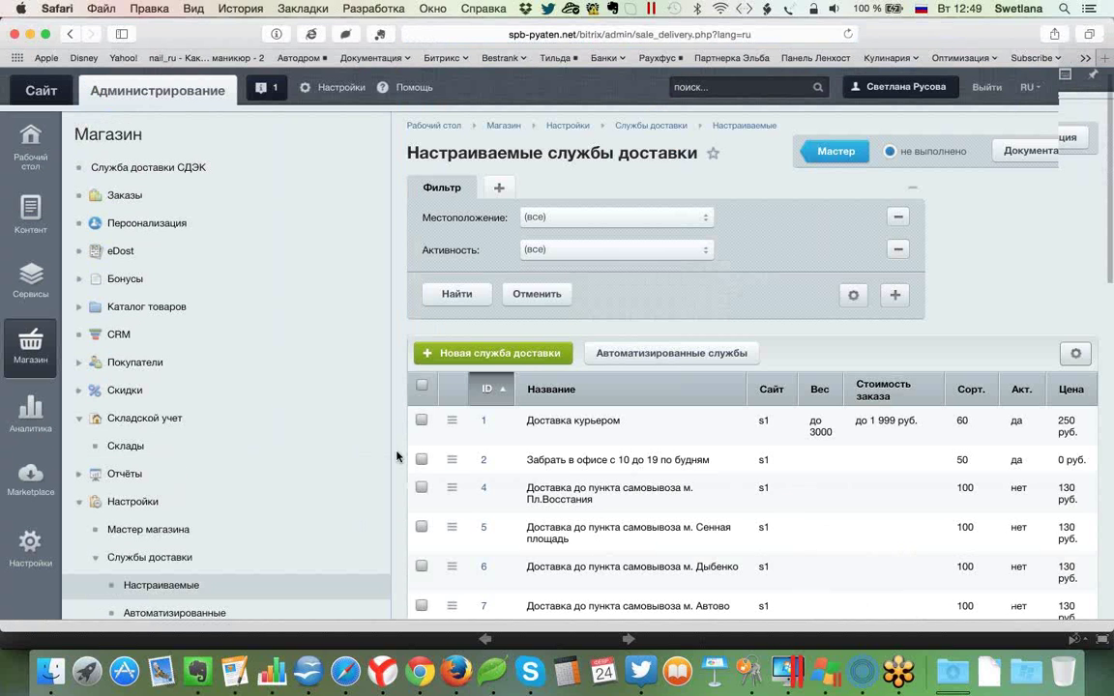
- Start a blank Новая служба доставки form from the customisable delivery services list
scroll(396, 456, down, 3)
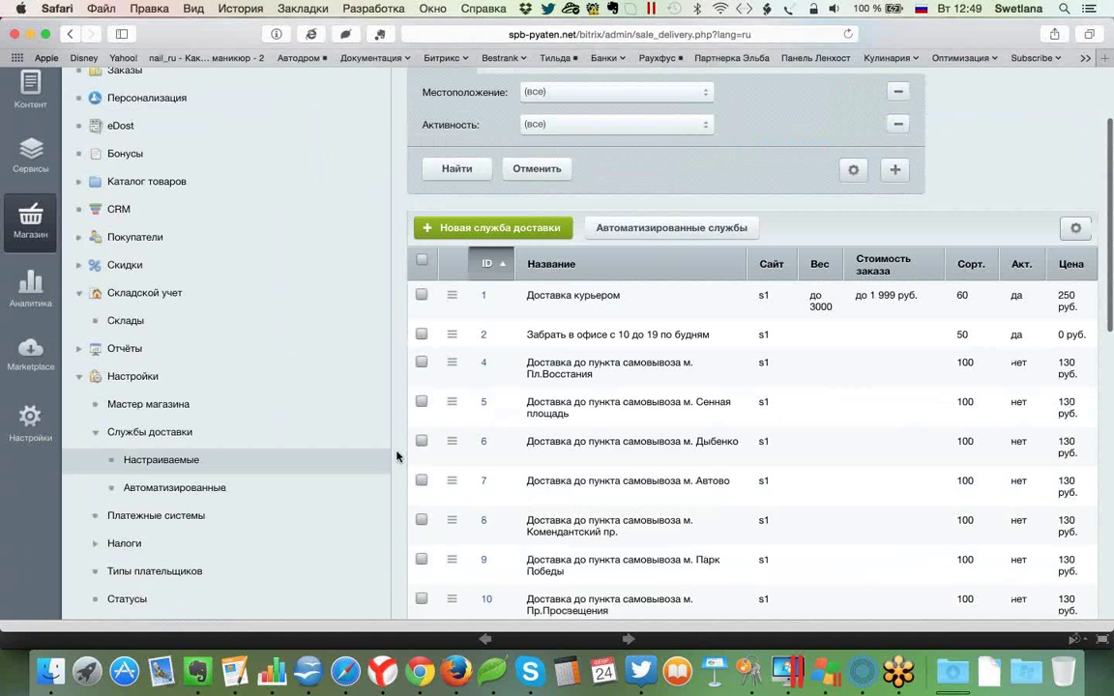
scroll(505, 379, up, 3)
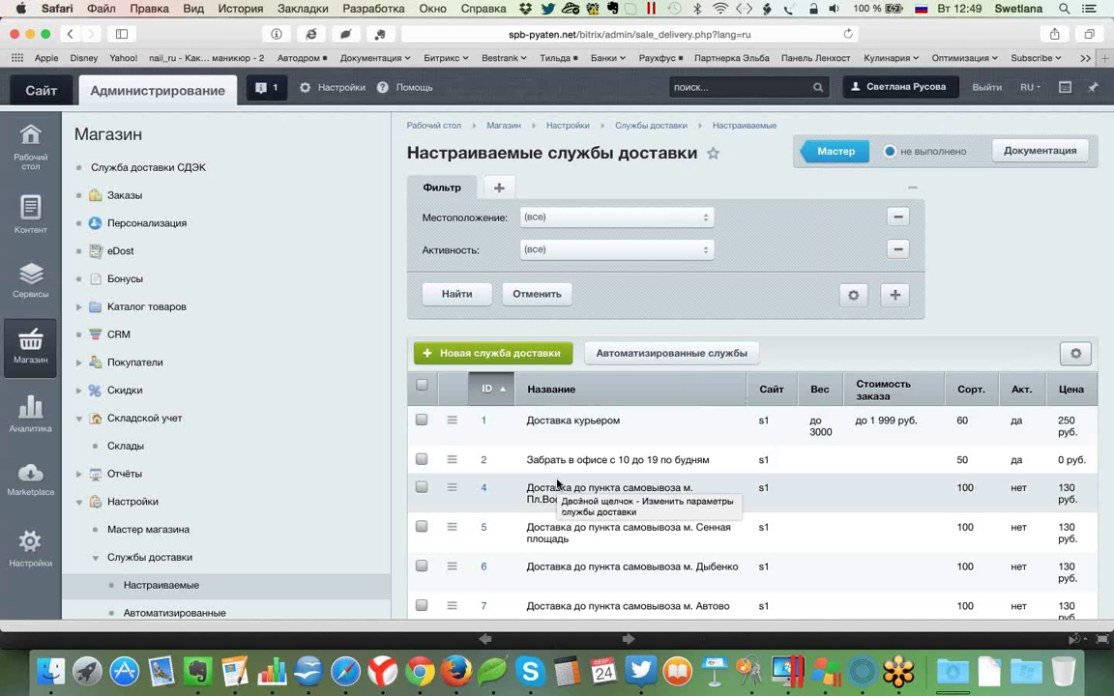
click(551, 355)
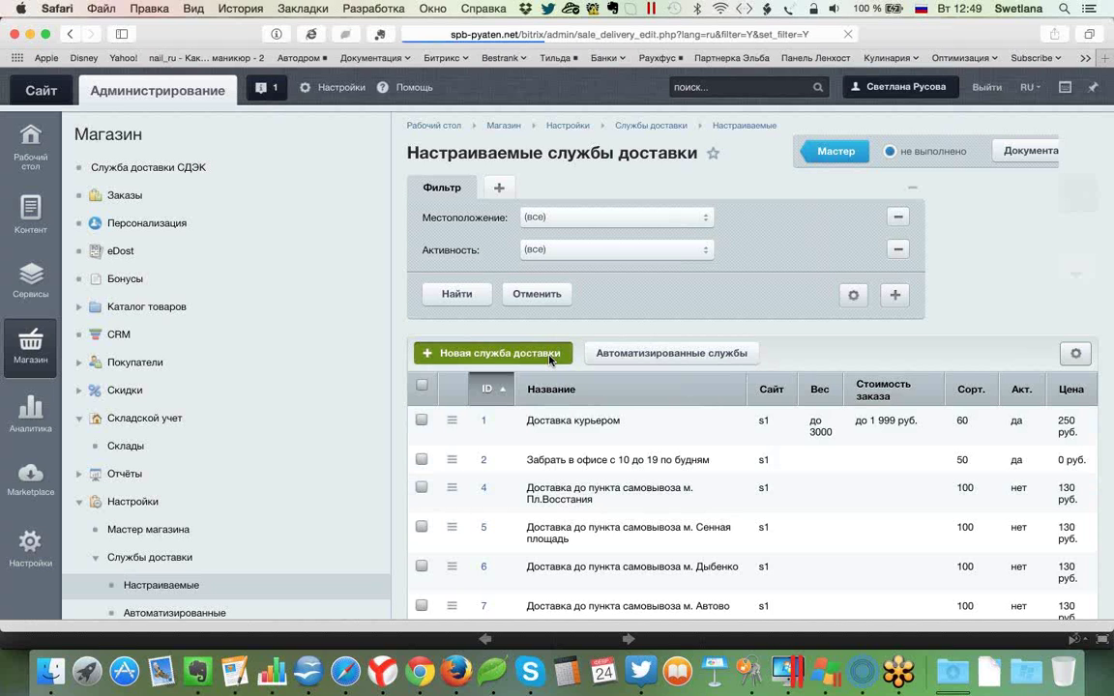
scroll(549, 360, down, 1)
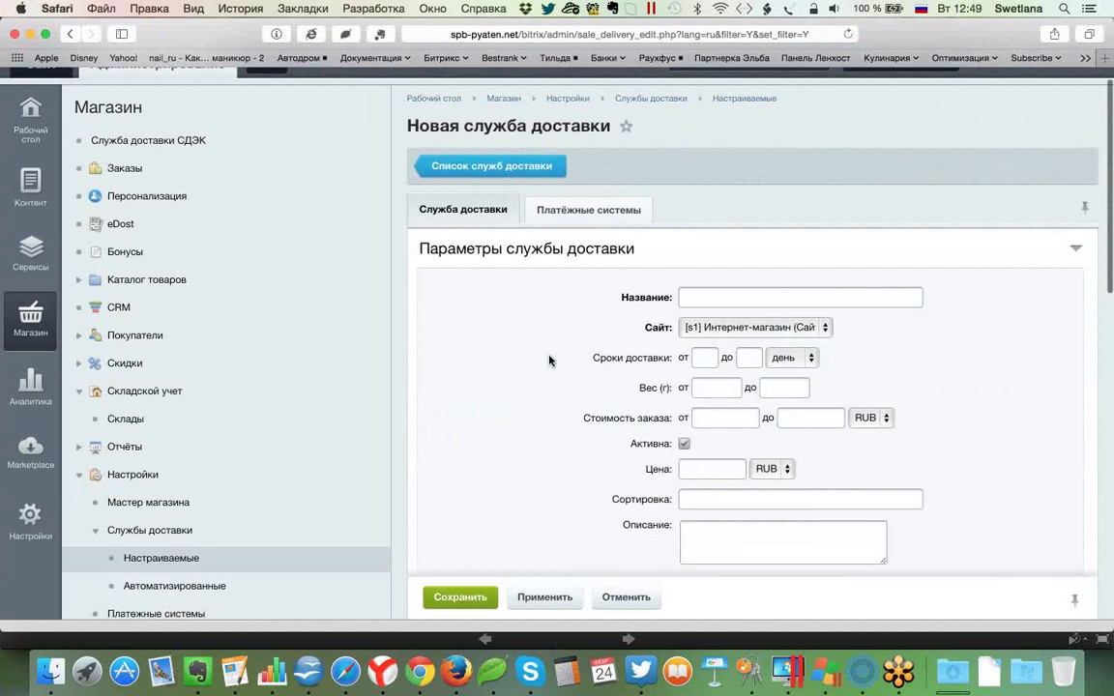
- Enter 3000 as the minimum order value and 0 as the delivery price
scroll(549, 361, down, 1)
scroll(549, 361, down, 2)
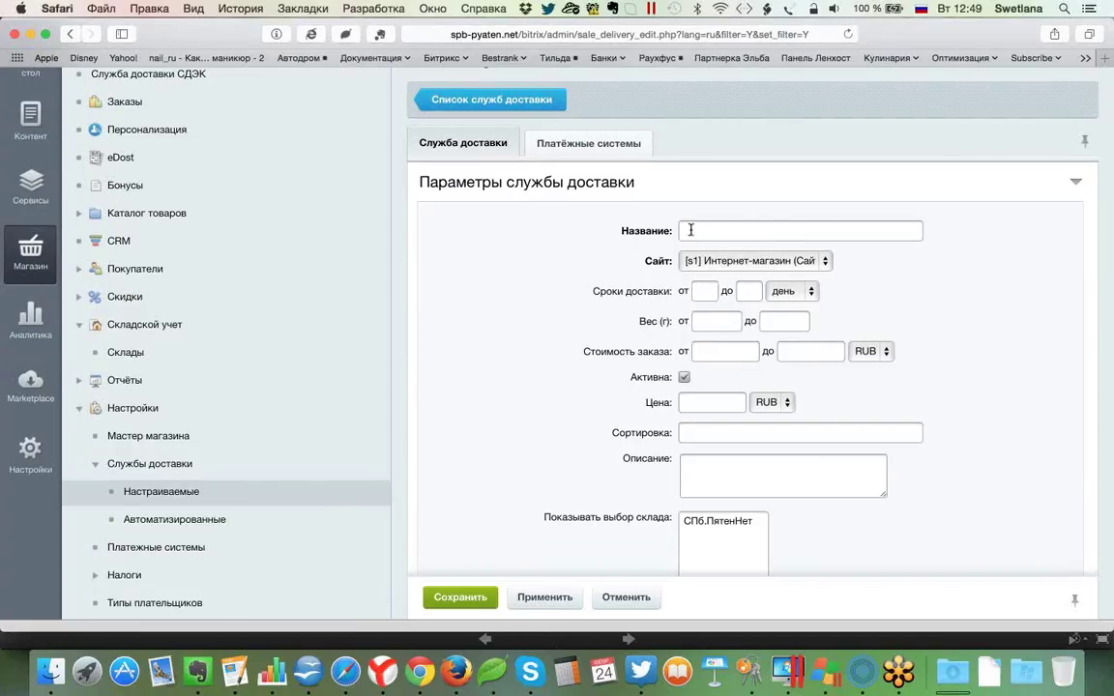
click(810, 229)
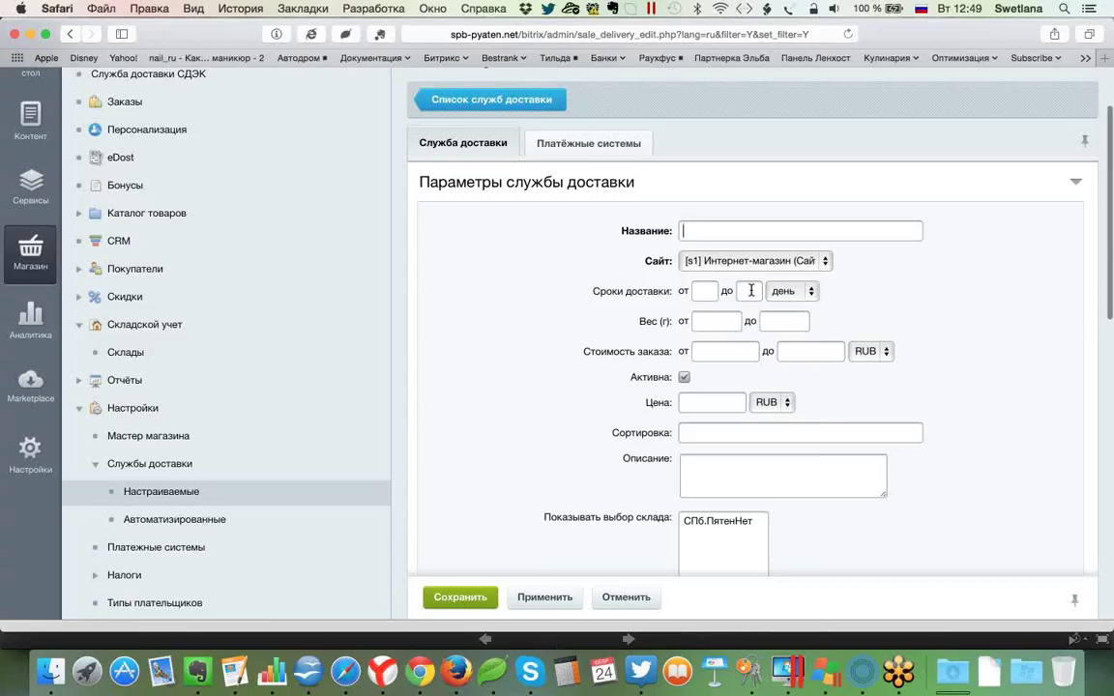
scroll(751, 290, down, 1)
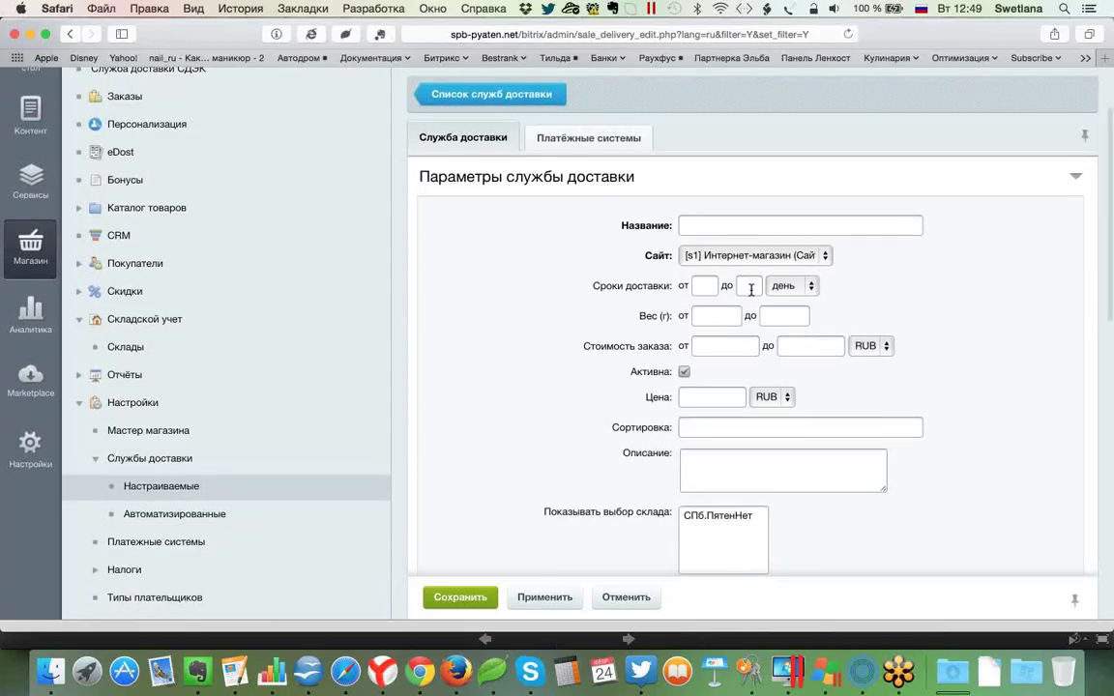
scroll(750, 289, down, 1)
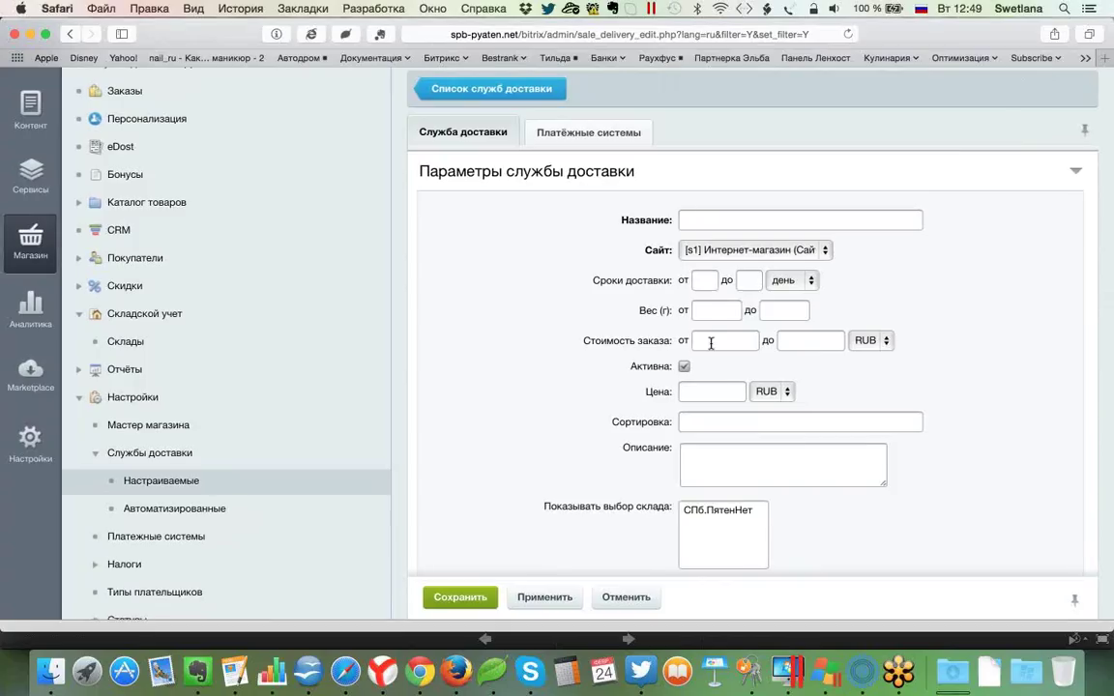
click(711, 343)
text(3000)
click(691, 397)
text(0)
- Change the order value limit to 'до' 2999.99 and the price to 250
key(BackSpace)
key(BackSpace)
double_click(732, 341)
key(BackSpace)
click(812, 341)
text(2999.99.)
double_click(704, 393)
text(250)
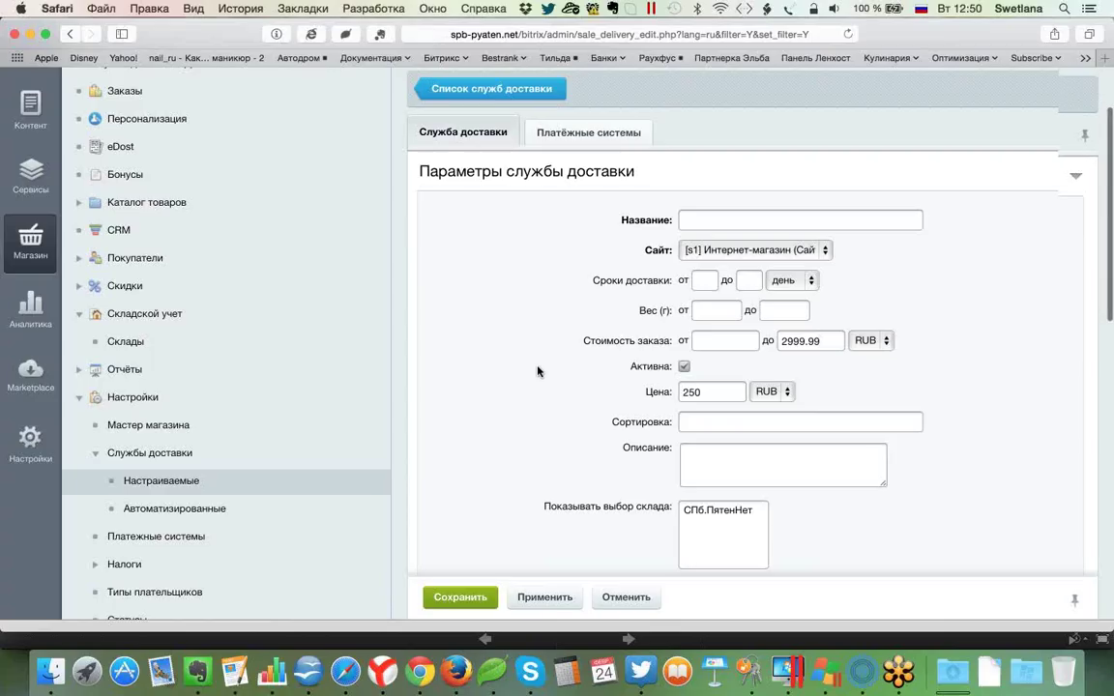
- Correct the 2999.99 limit value and show the service's linked Платёжные системы
scroll(580, 386, up, 1)
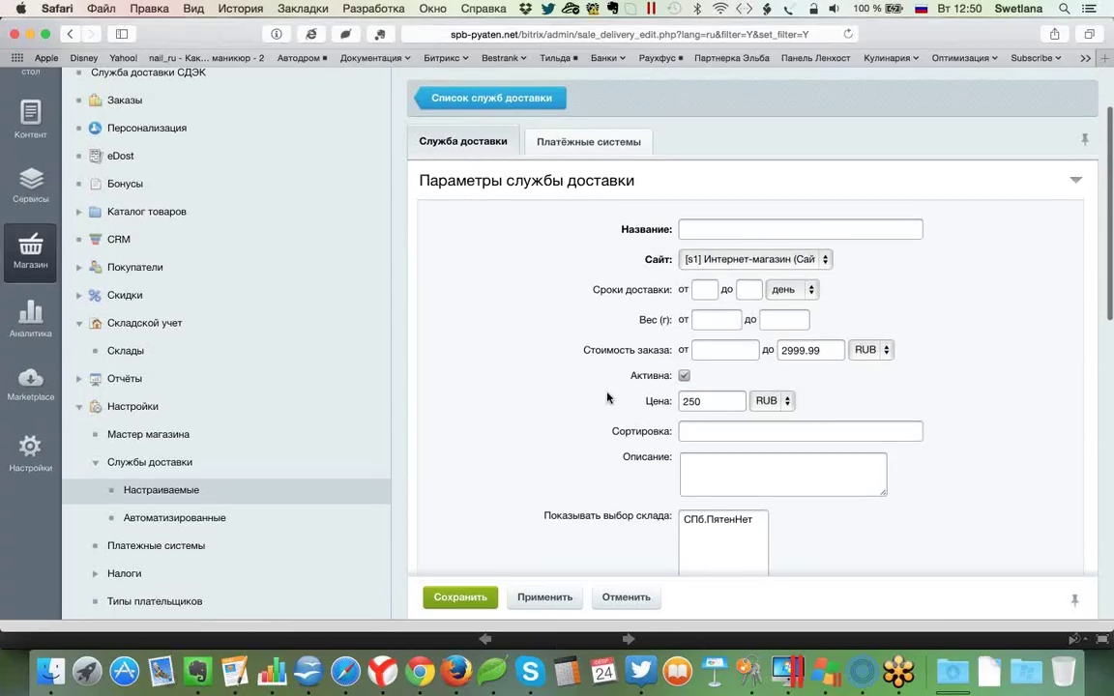
scroll(676, 377, up, 2)
drag(823, 373, 774, 374)
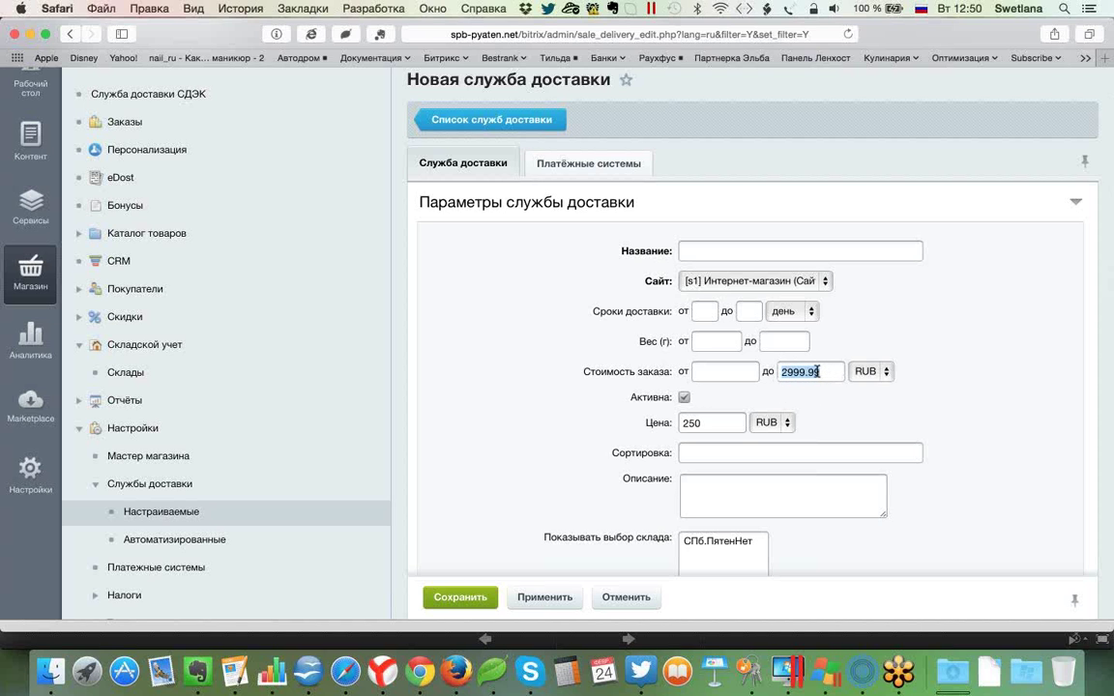
click(812, 373)
text(.)
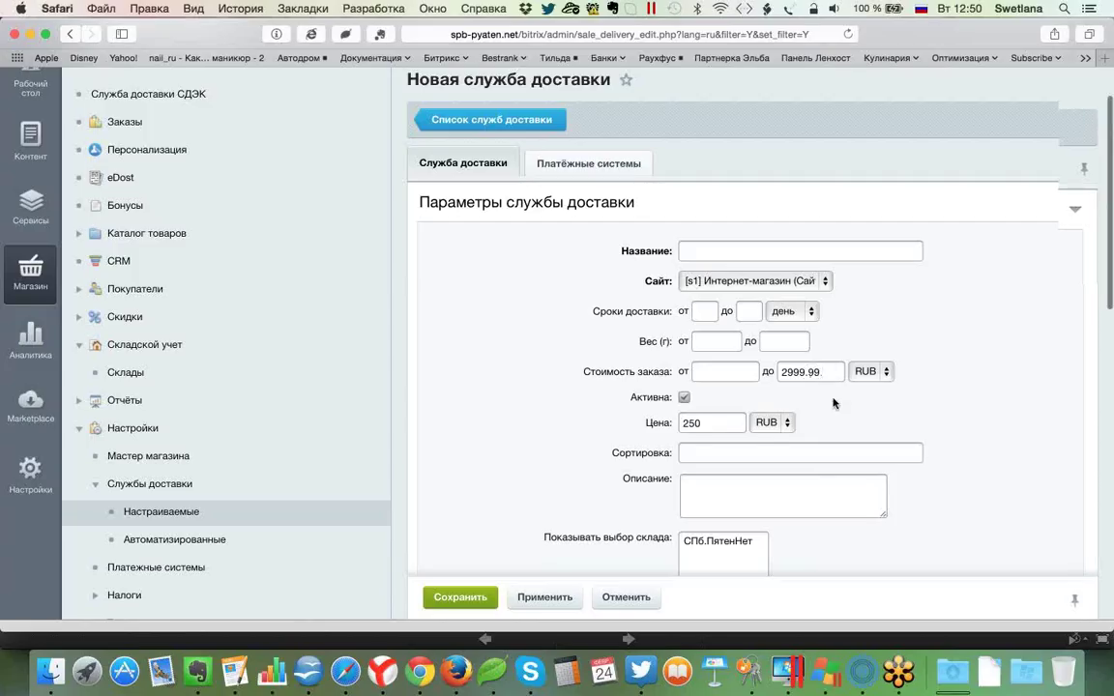
scroll(834, 404, up, 2)
click(628, 200)
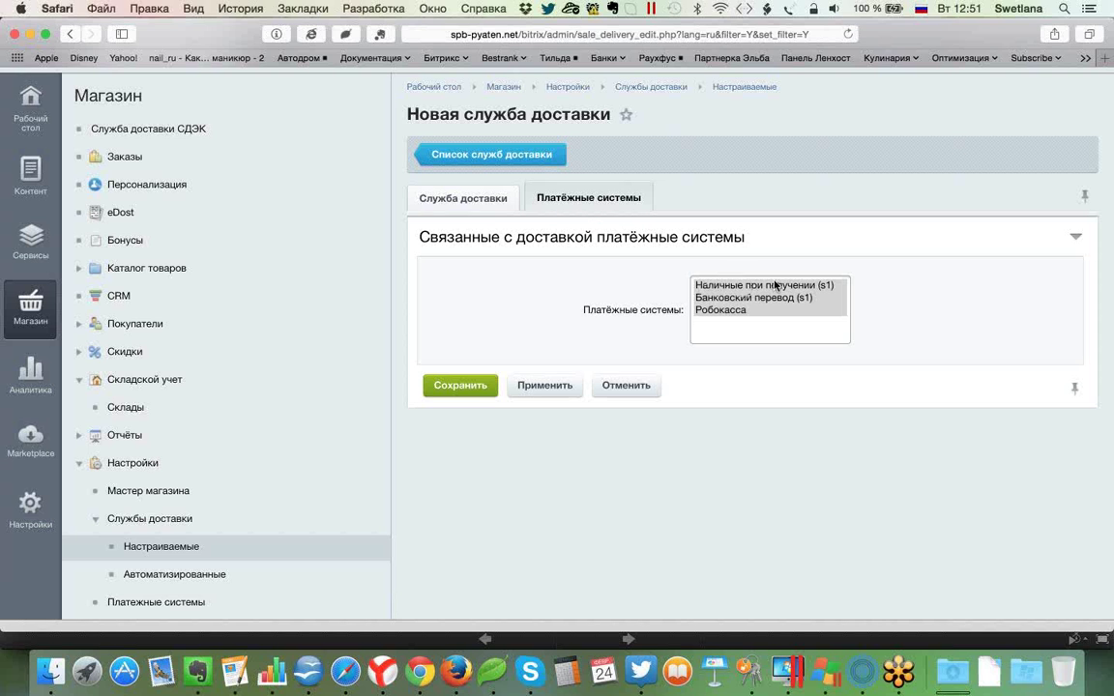
- Keep only Банковский перевод and Робокасса linked, then go to Автоматизированные delivery services
super+click(740, 284)
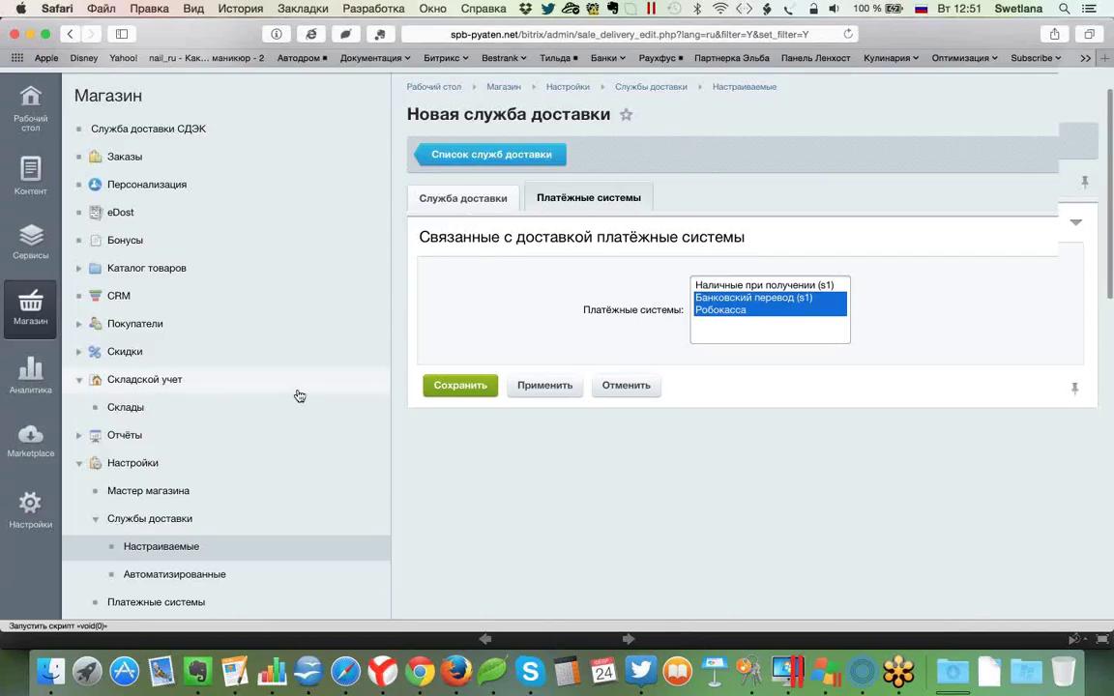
scroll(299, 396, down, 2)
click(201, 493)
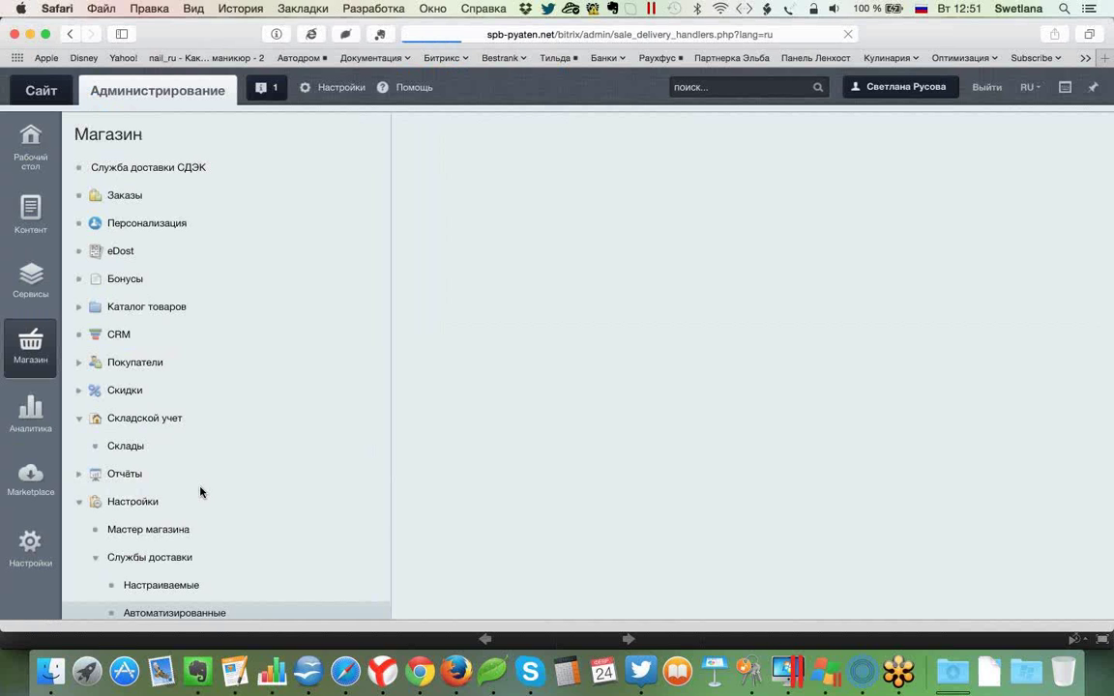
- Open the rus_post_first Отправления 1 класса service for editing
scroll(454, 490, down, 8)
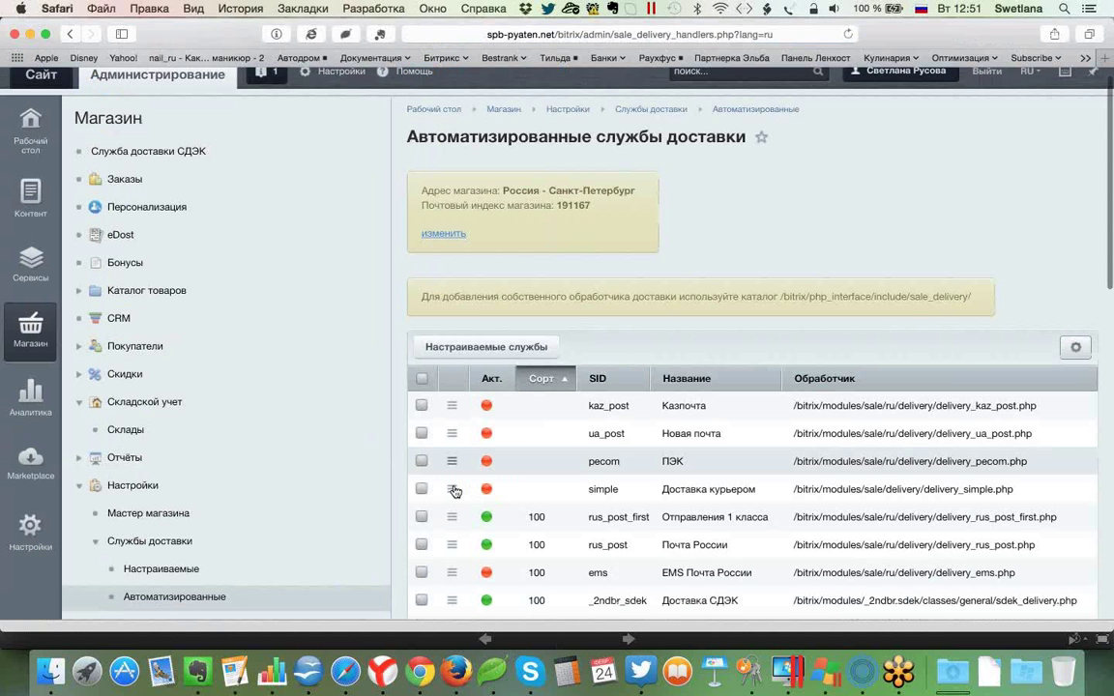
scroll(454, 491, down, 3)
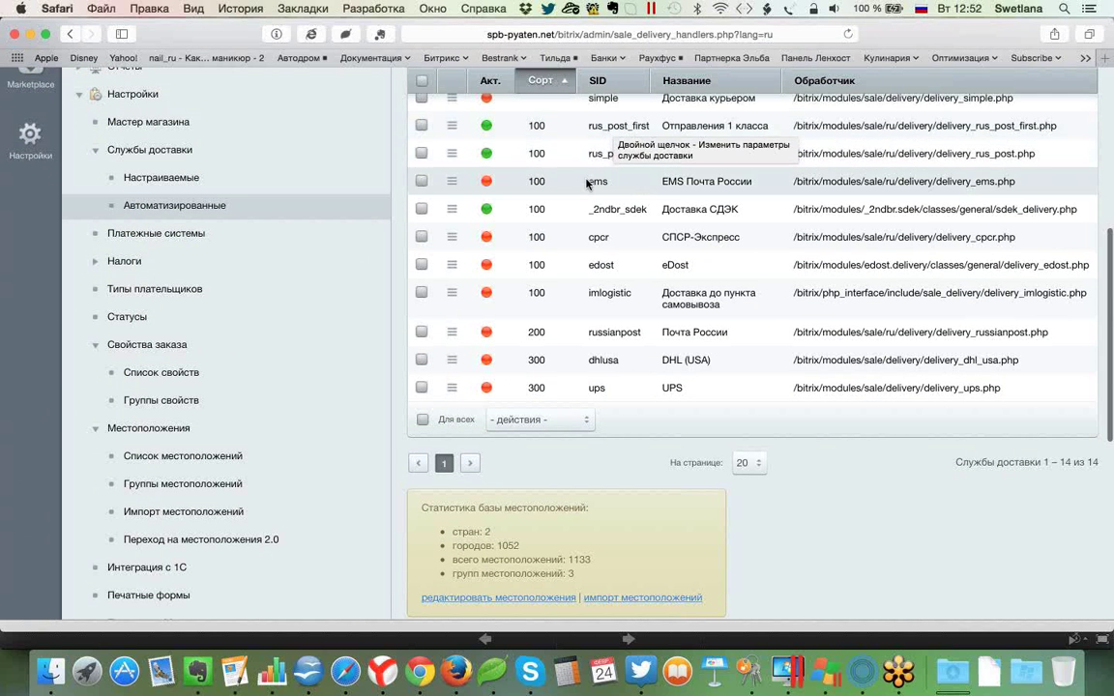
scroll(590, 136, up, 1)
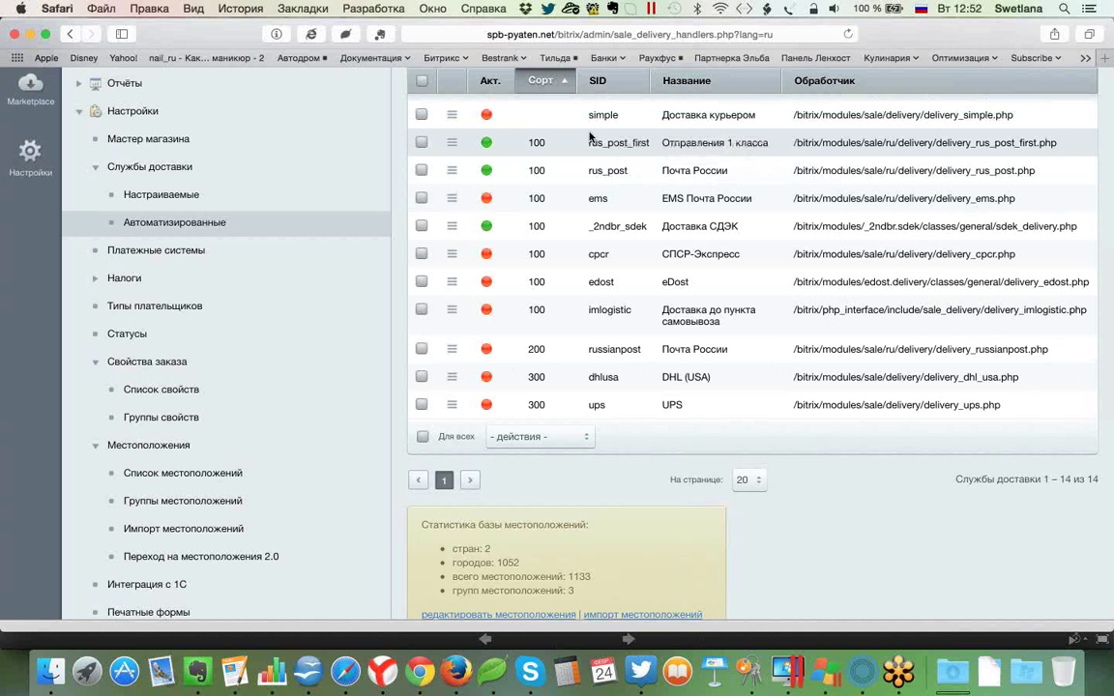
click(455, 147)
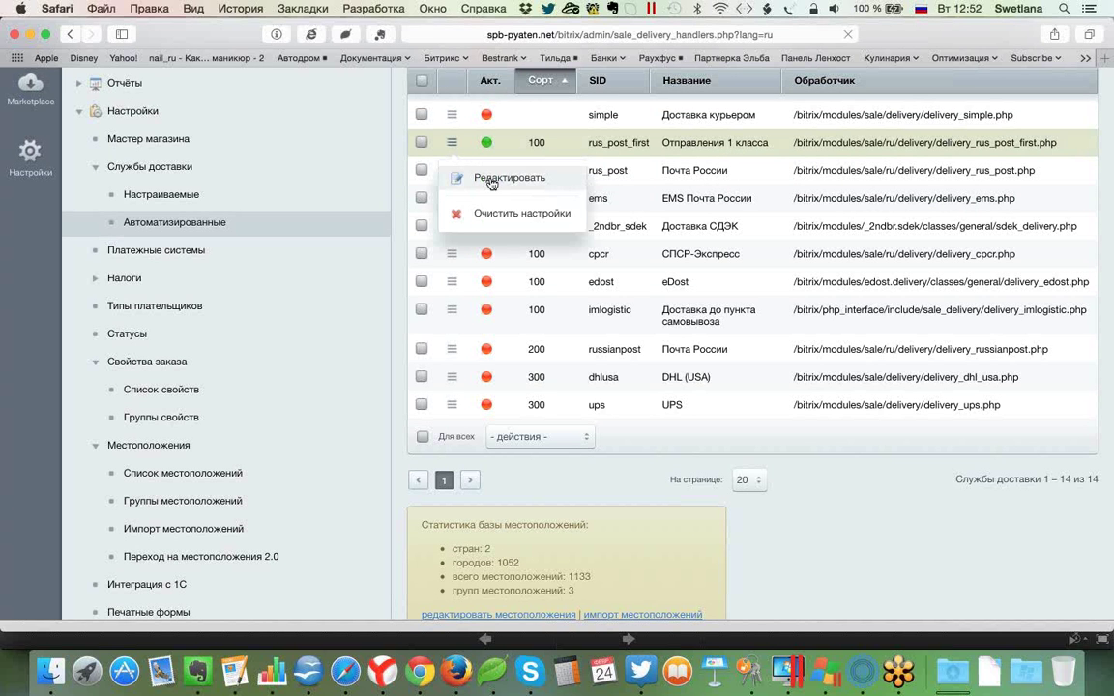
click(487, 179)
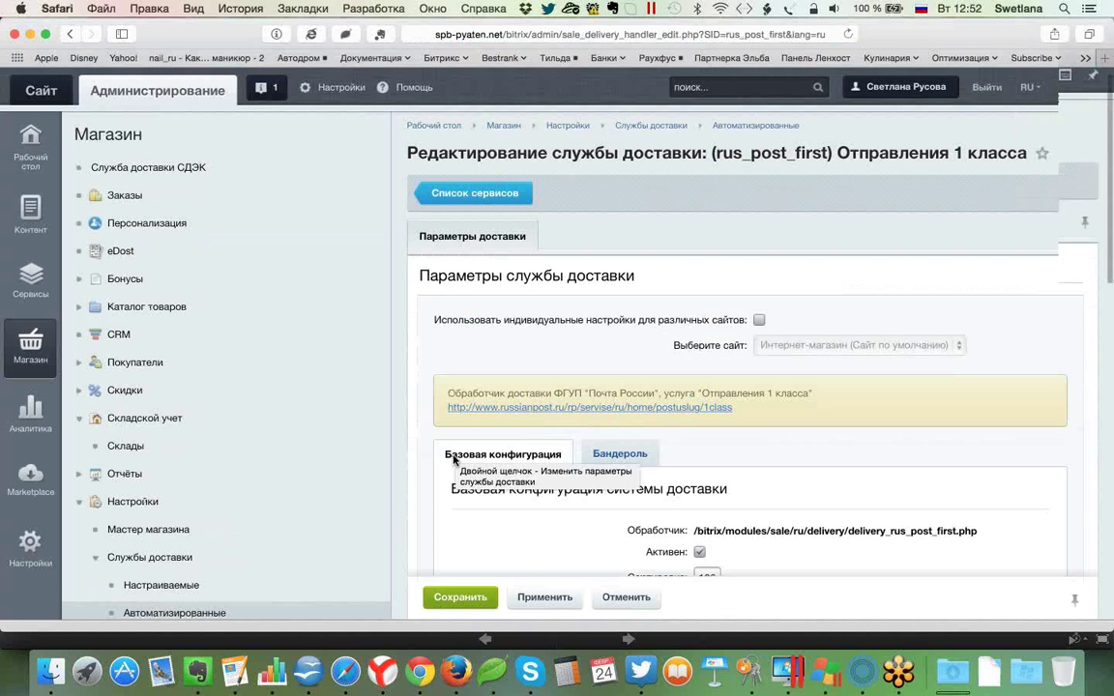
- Review the Бандероль parcel settings, then return to Базовая конфигурация
scroll(464, 455, down, 5)
click(613, 238)
scroll(509, 426, down, 5)
scroll(509, 426, down, 5)
scroll(509, 426, down, 4)
scroll(509, 427, down, 4)
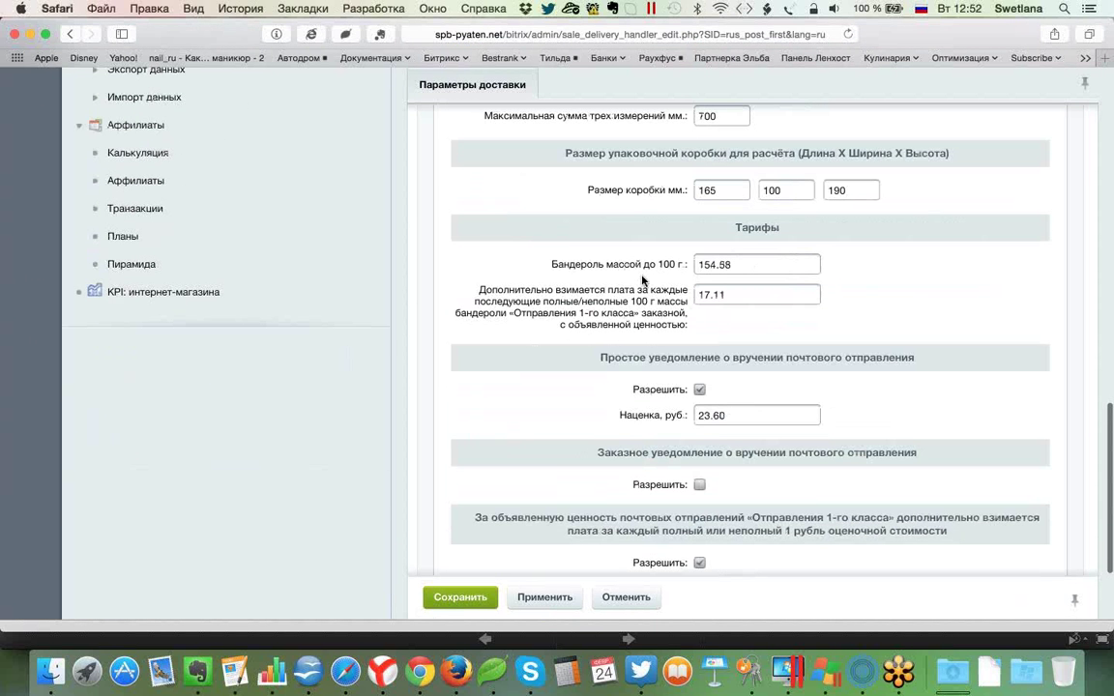
scroll(640, 279, down, 4)
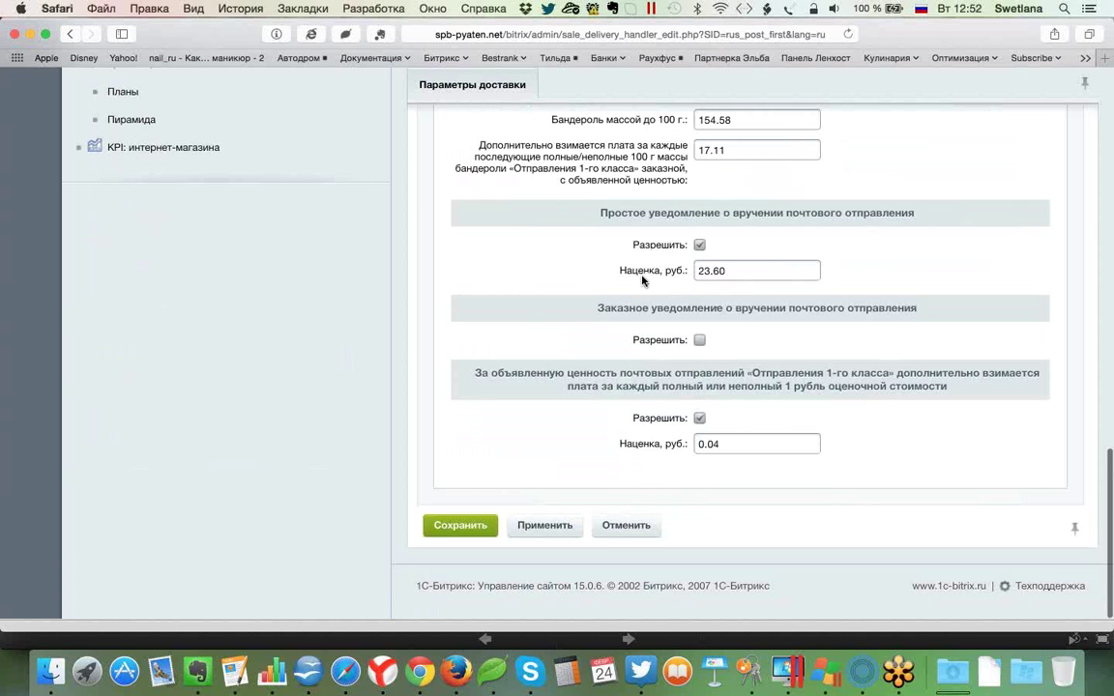
scroll(641, 277, up, 20)
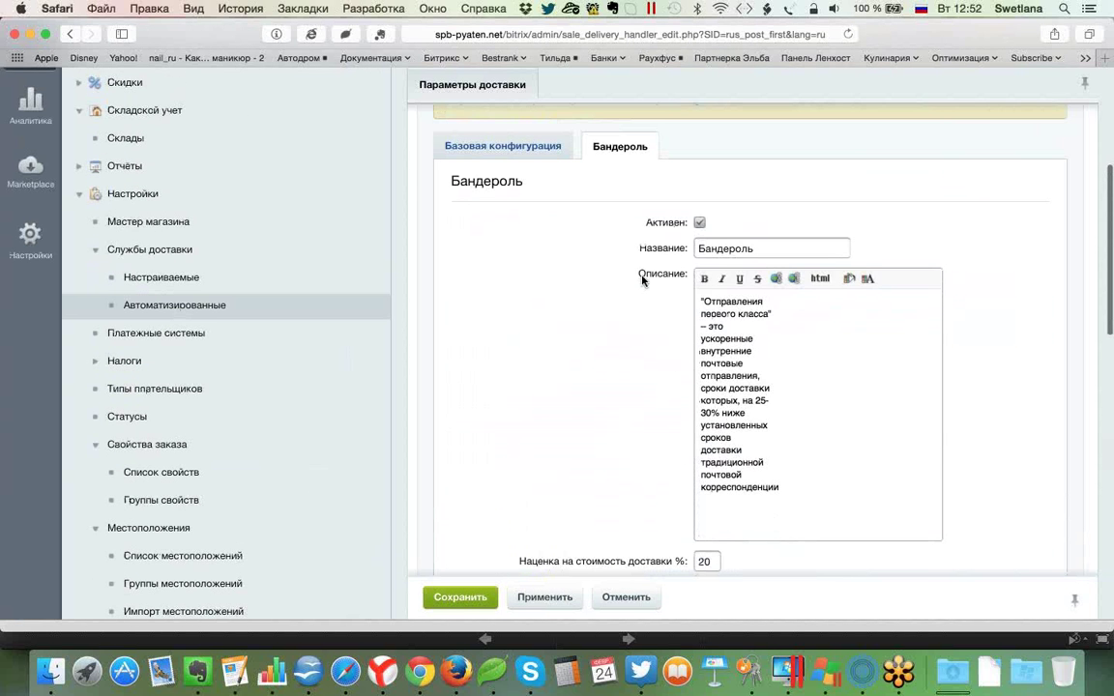
click(544, 271)
scroll(522, 423, down, 3)
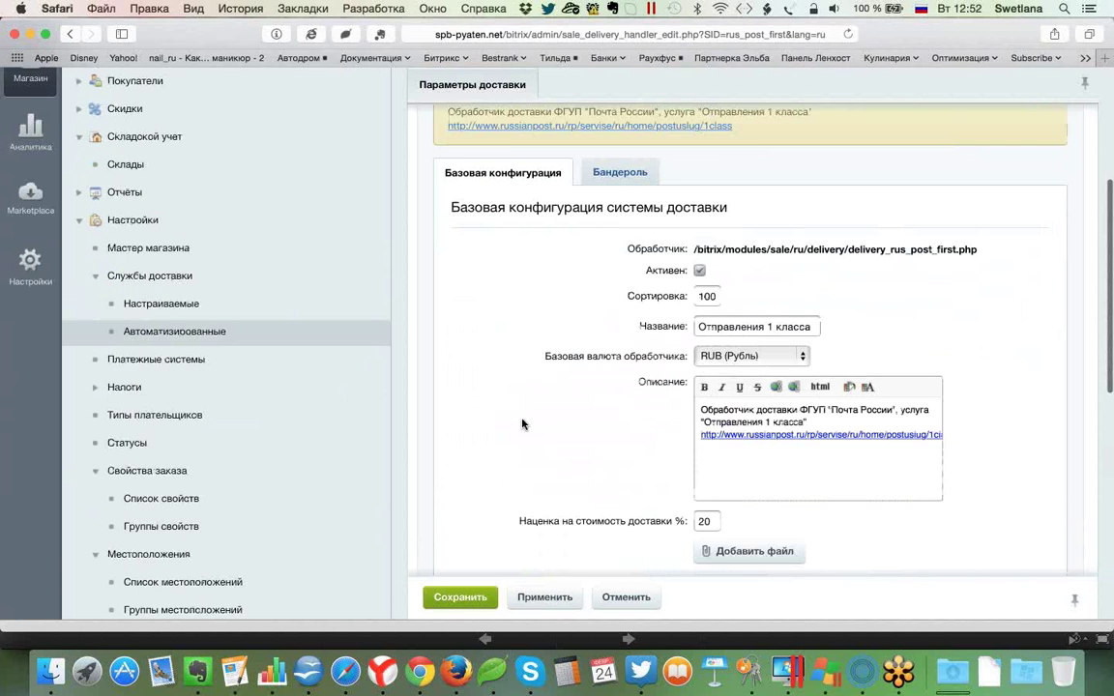
scroll(522, 423, down, 2)
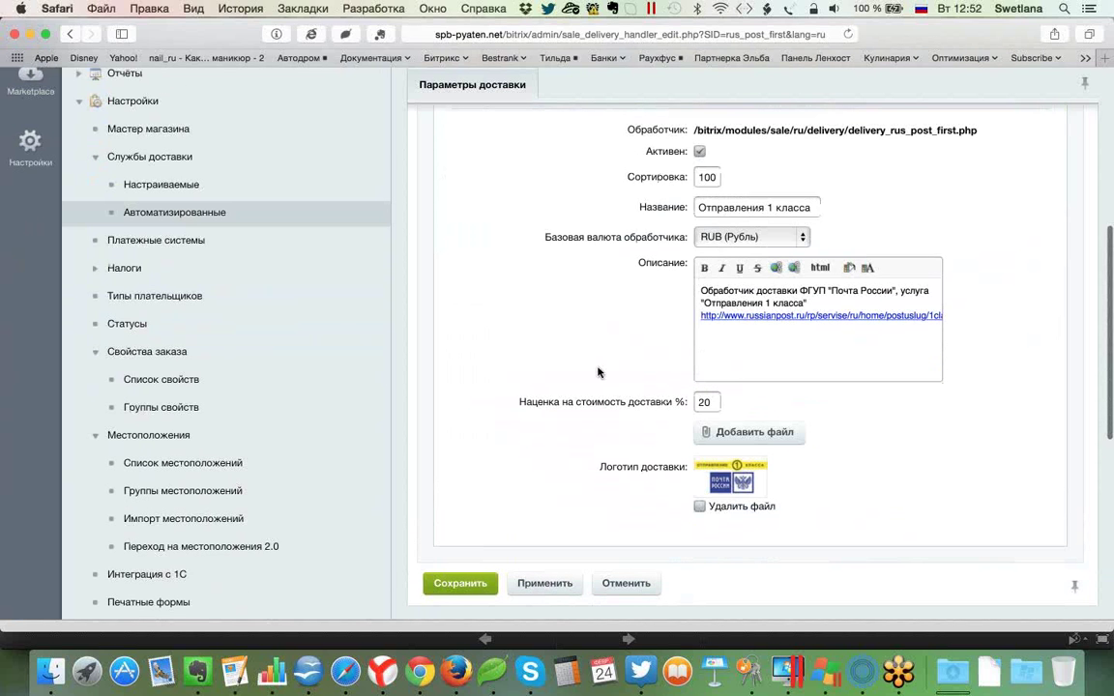
scroll(597, 373, up, 9)
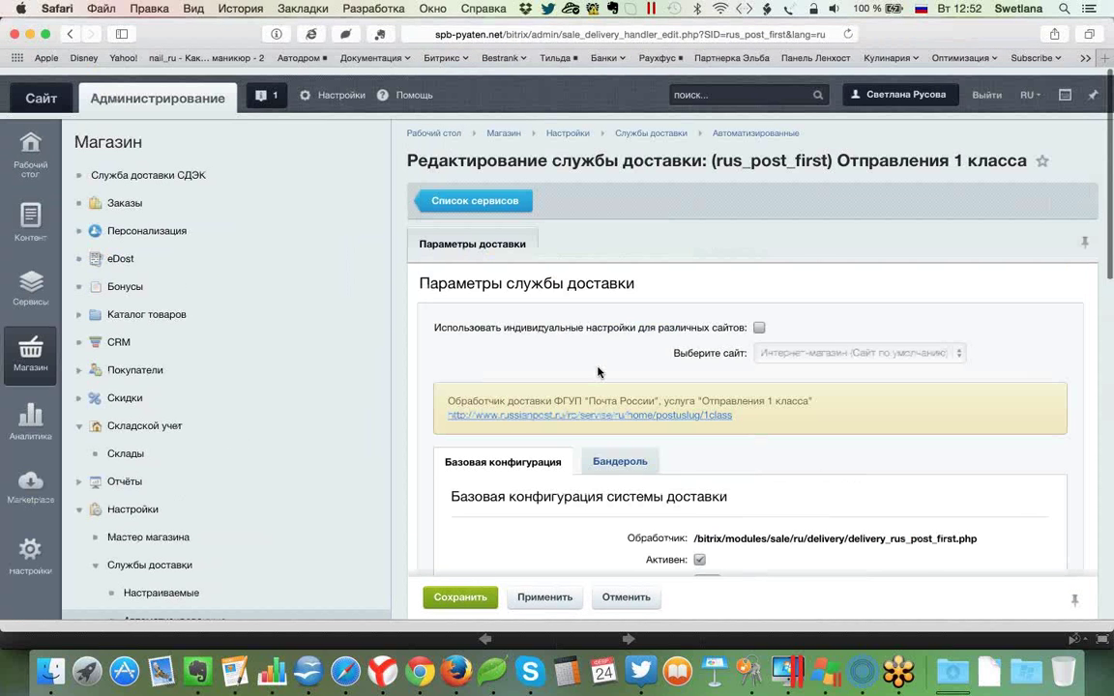
- Return to the automated delivery services list and scroll through its table
click(501, 192)
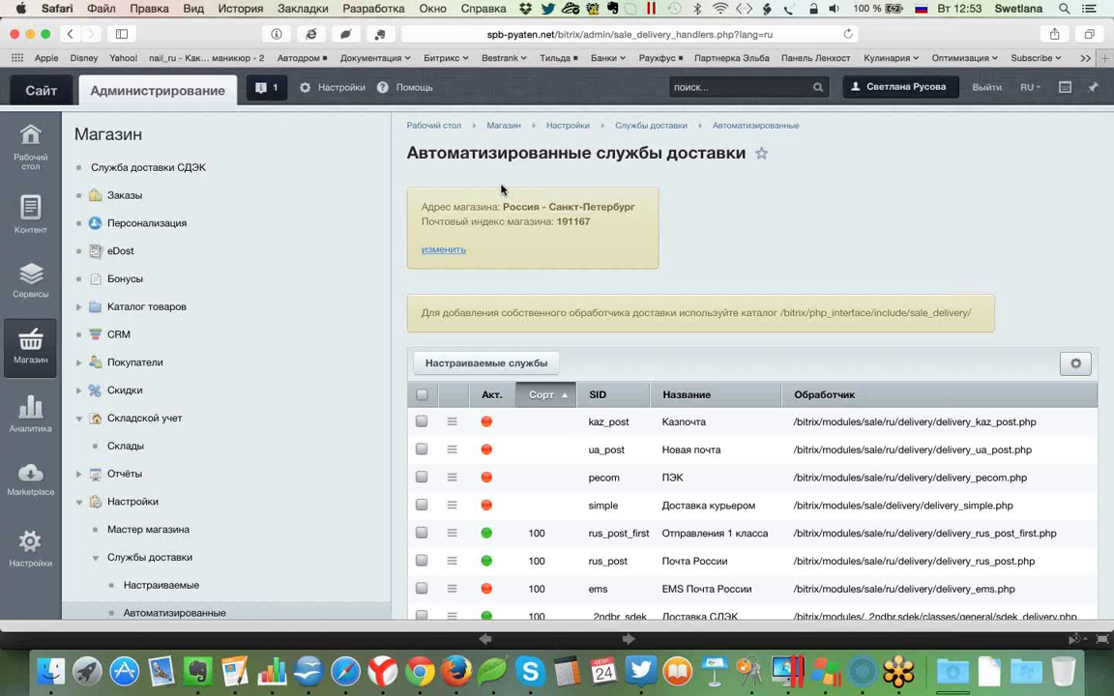
scroll(502, 189, down, 3)
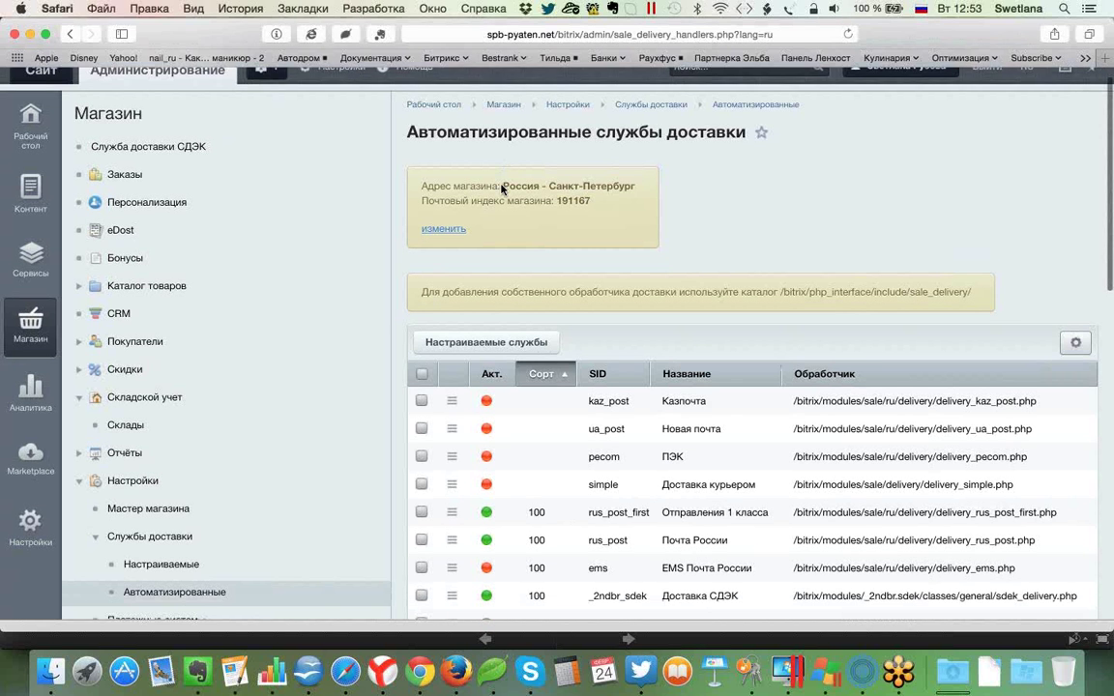
scroll(502, 189, down, 1)
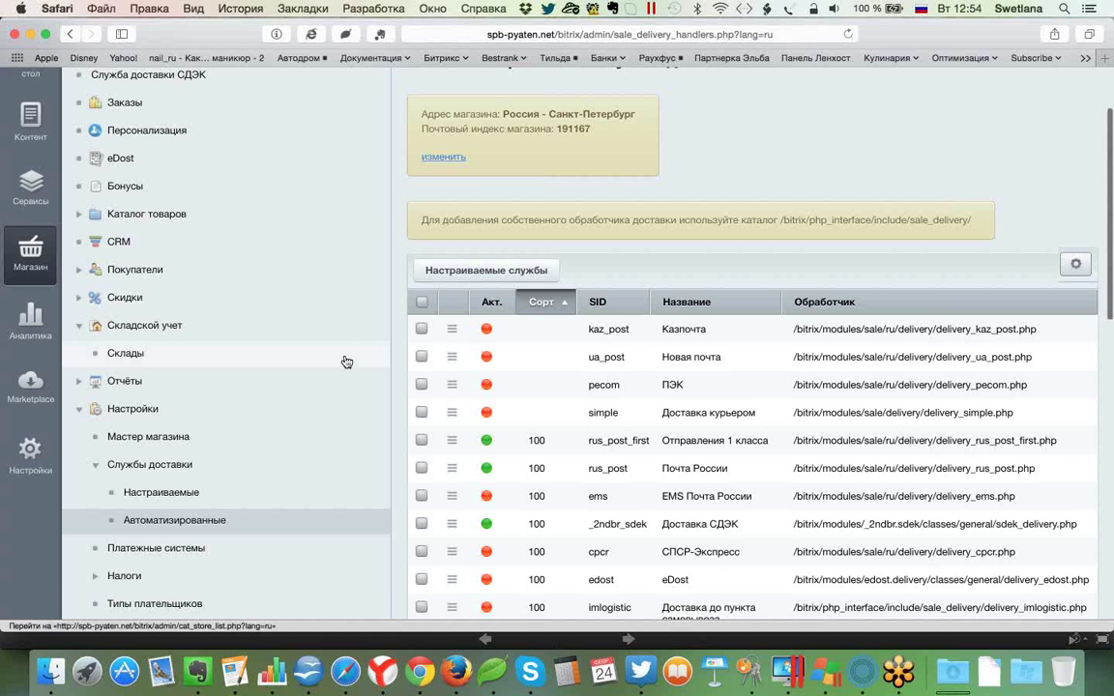
scroll(346, 362, down, 2)
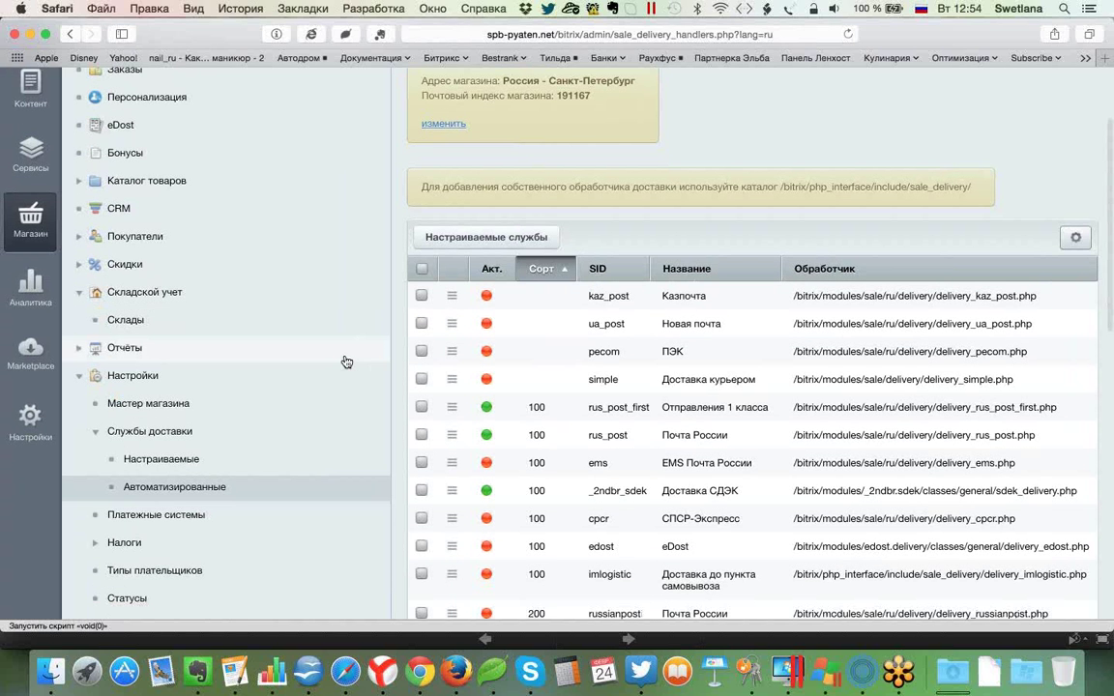
scroll(346, 362, down, 2)
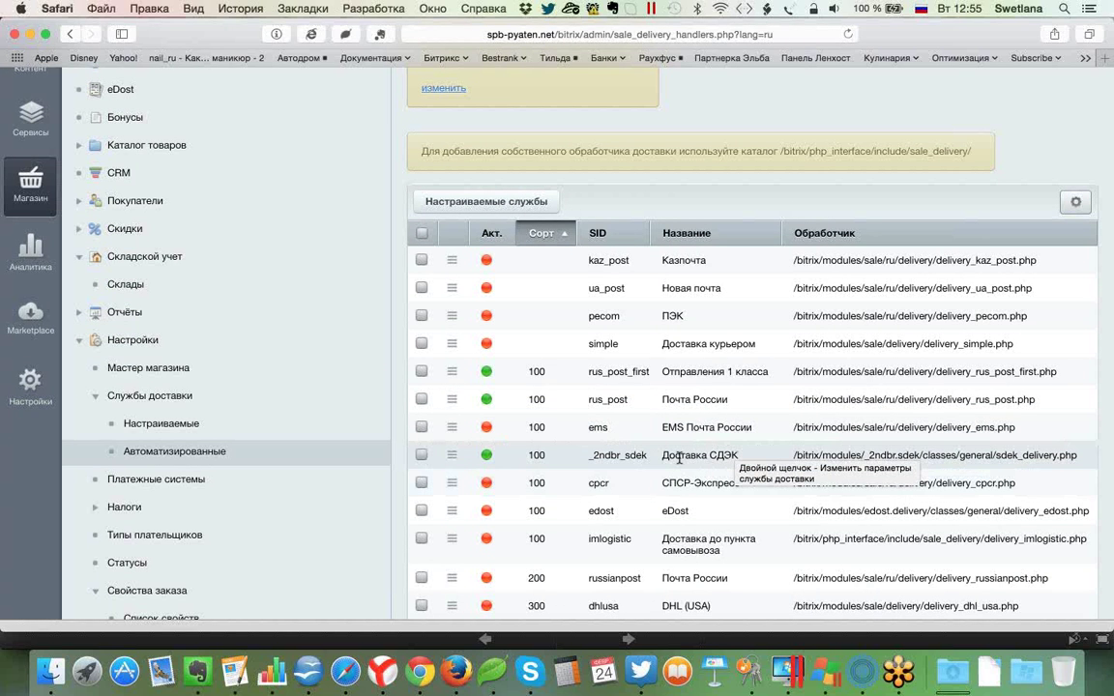
scroll(678, 459, down, 1)
scroll(678, 458, up, 1)
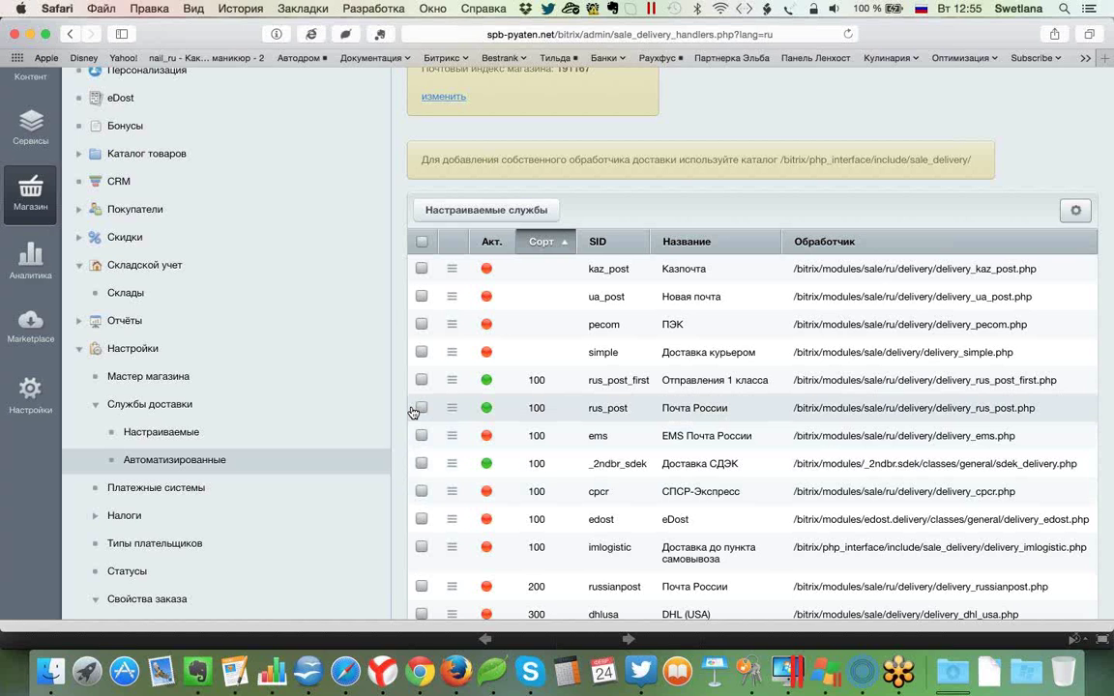
scroll(413, 413, down, 1)
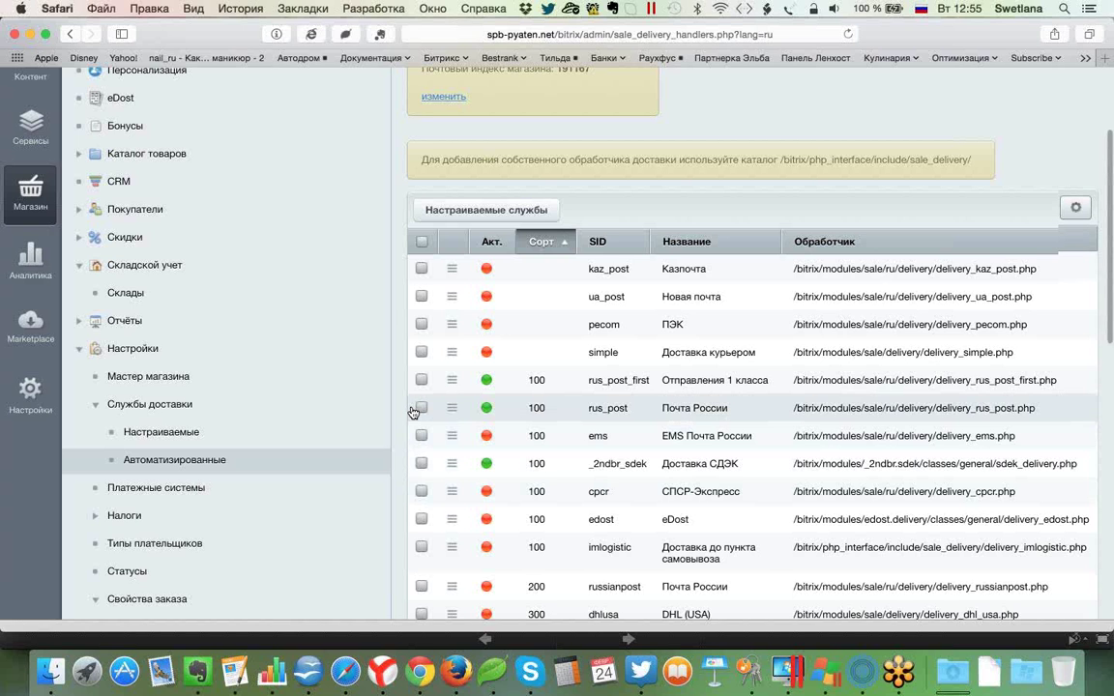
scroll(413, 413, down, 1)
- Open the payment systems list and select payment system 4, Яндекс.Деньги
scroll(412, 412, down, 1)
click(189, 454)
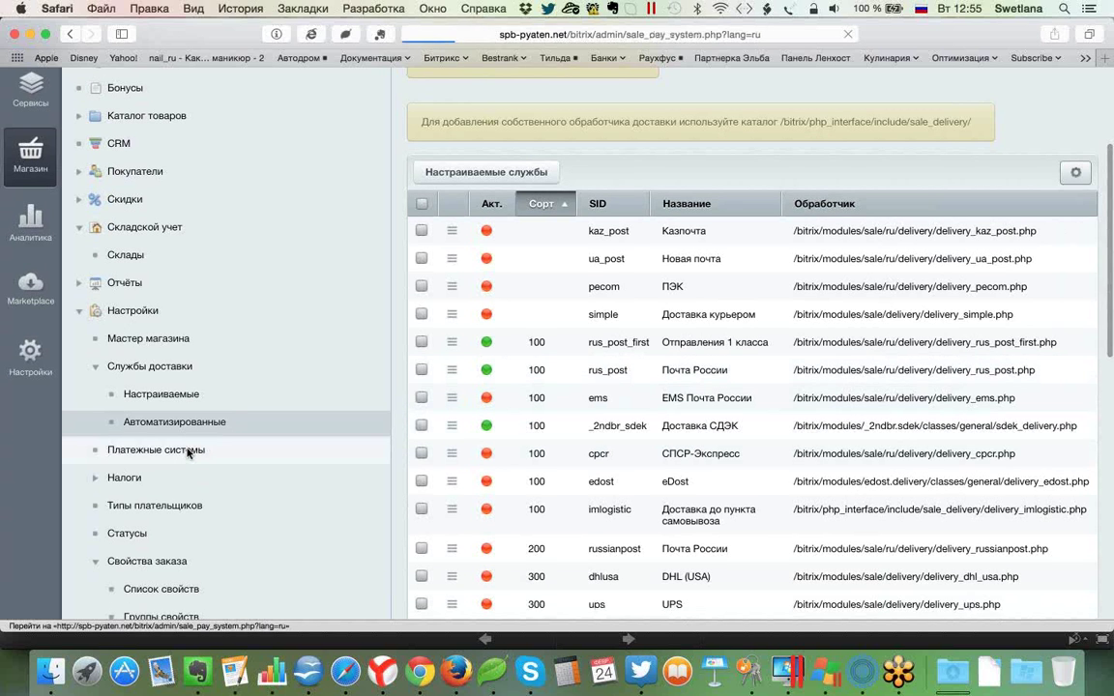
scroll(531, 373, down, 5)
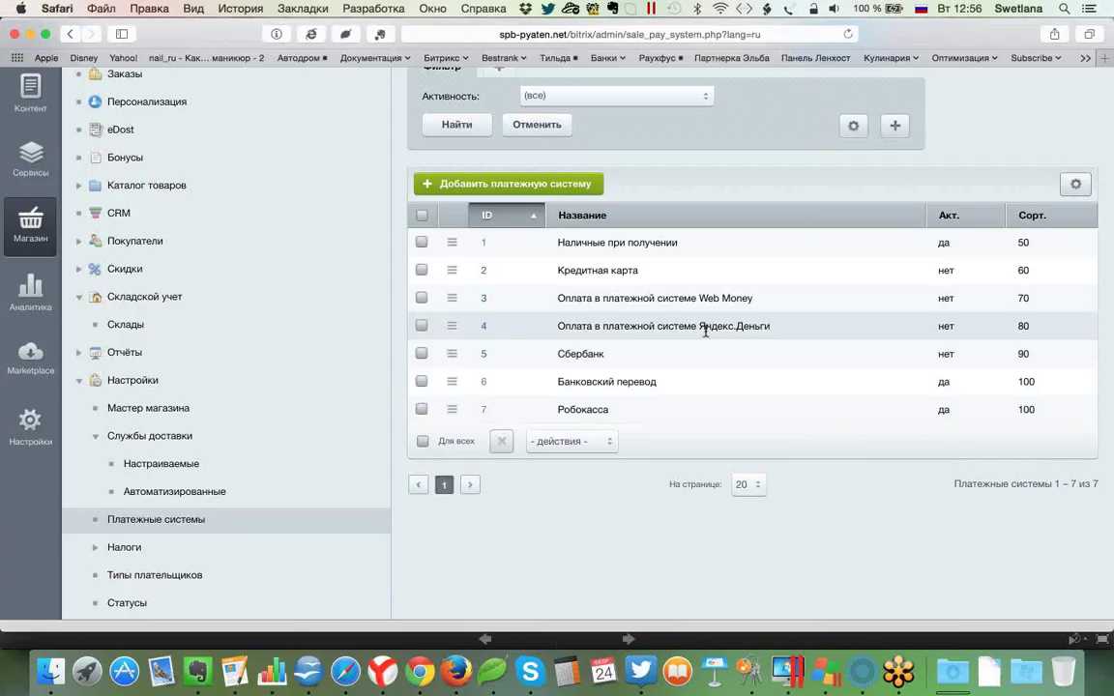
click(483, 327)
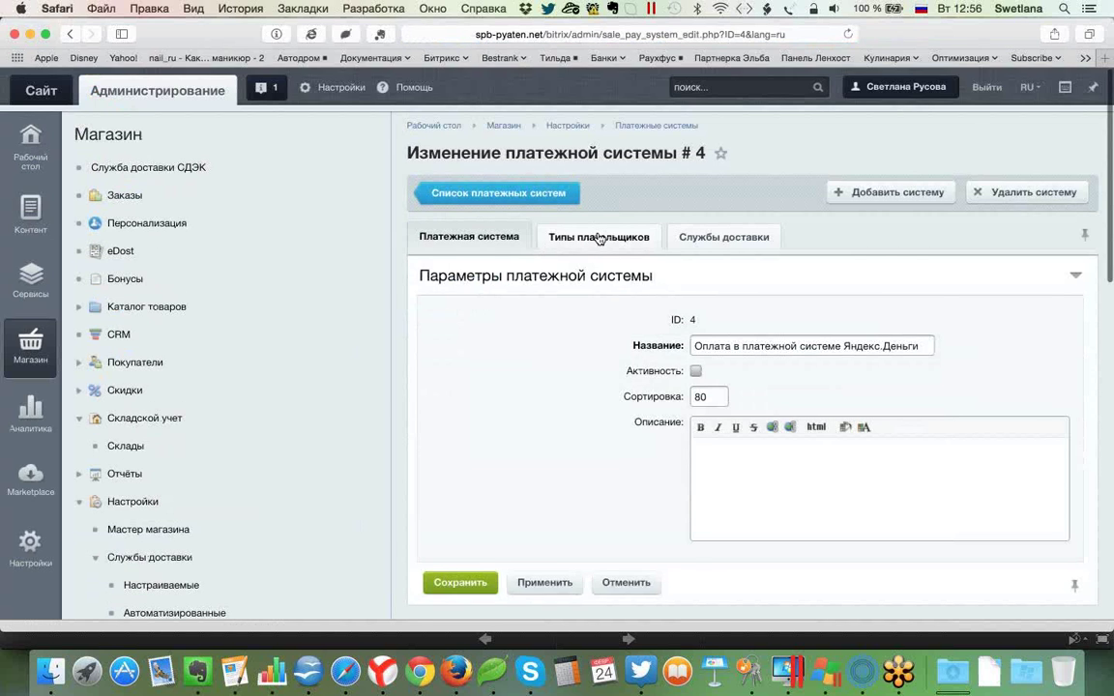
- View Яндекс.Деньги's payer-type settings and return to the payment systems list
click(592, 238)
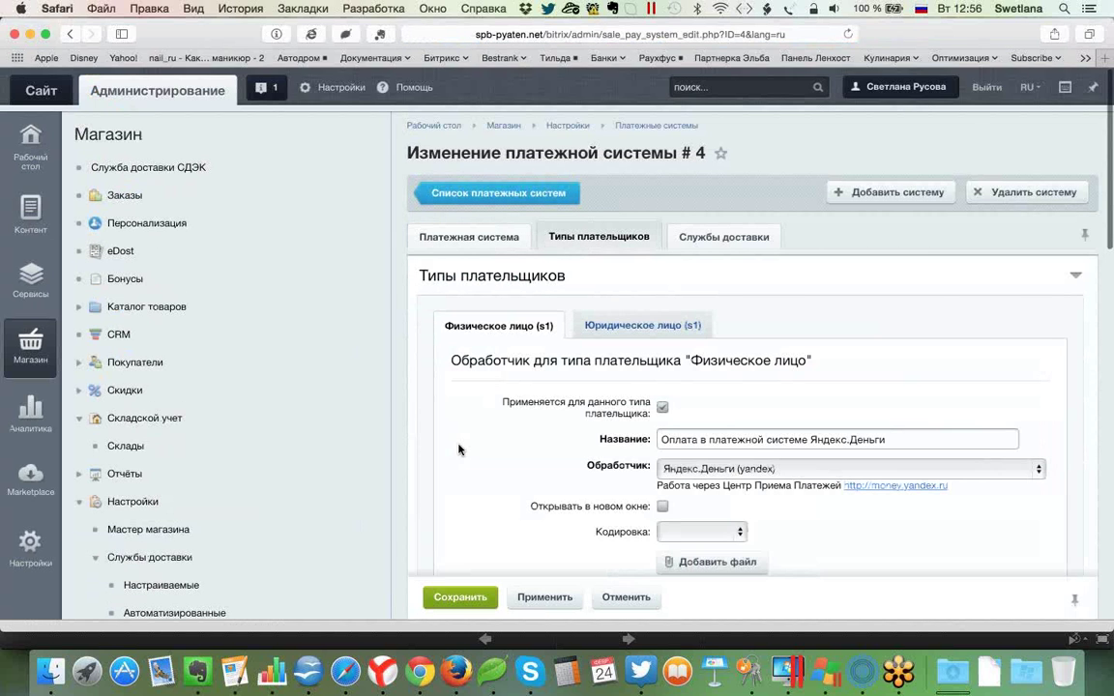
scroll(458, 449, down, 2)
scroll(458, 450, down, 8)
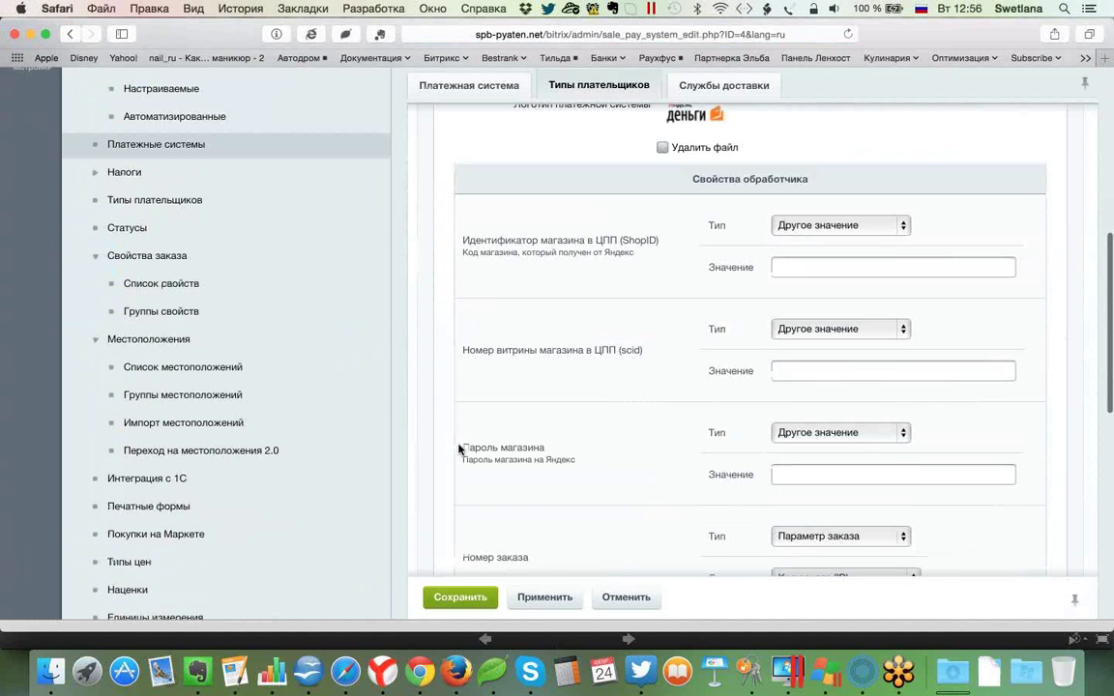
scroll(458, 449, up, 3)
scroll(458, 449, up, 6)
click(505, 194)
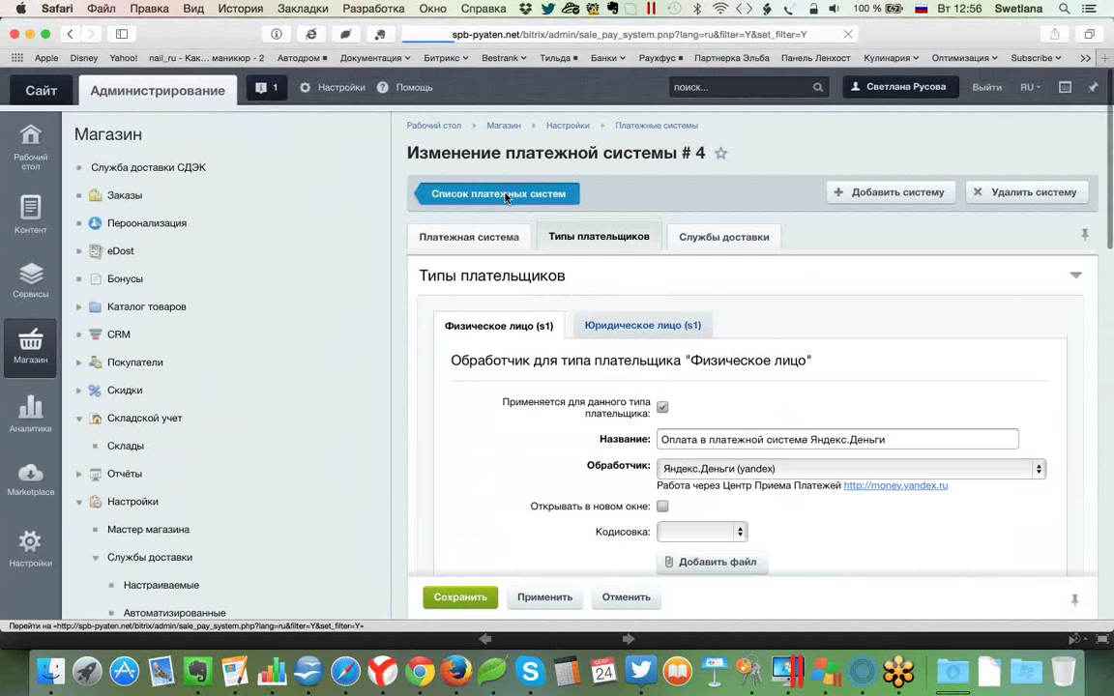
- Reopen payment system 4, review its handler settings, and go back to the list
click(483, 450)
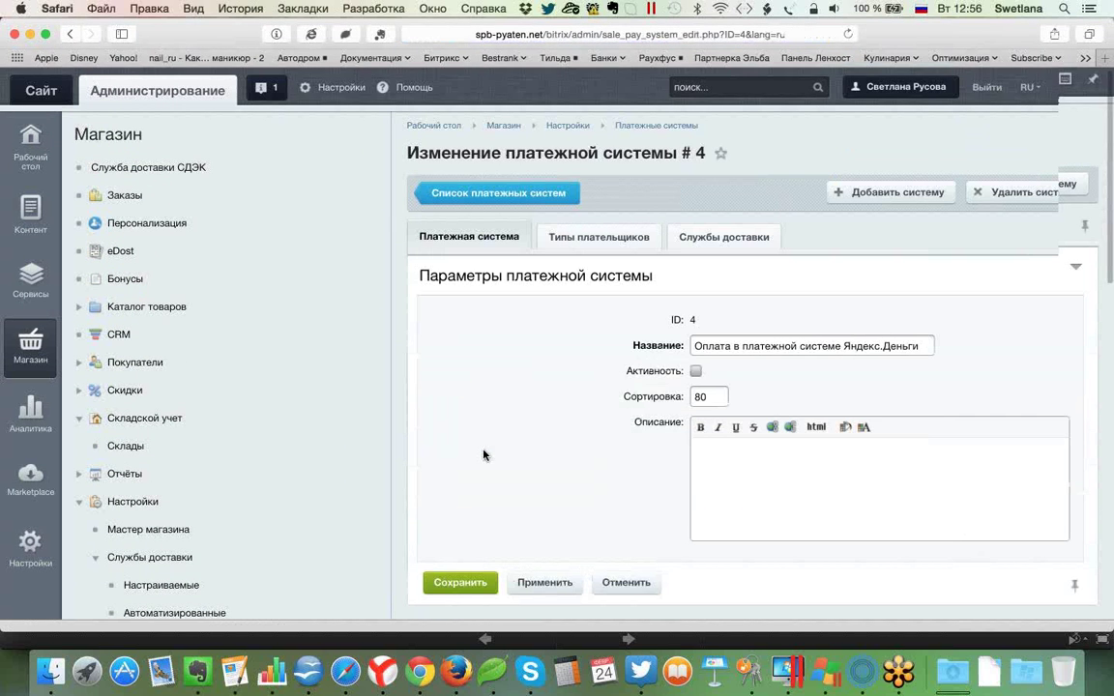
scroll(483, 452, down, 4)
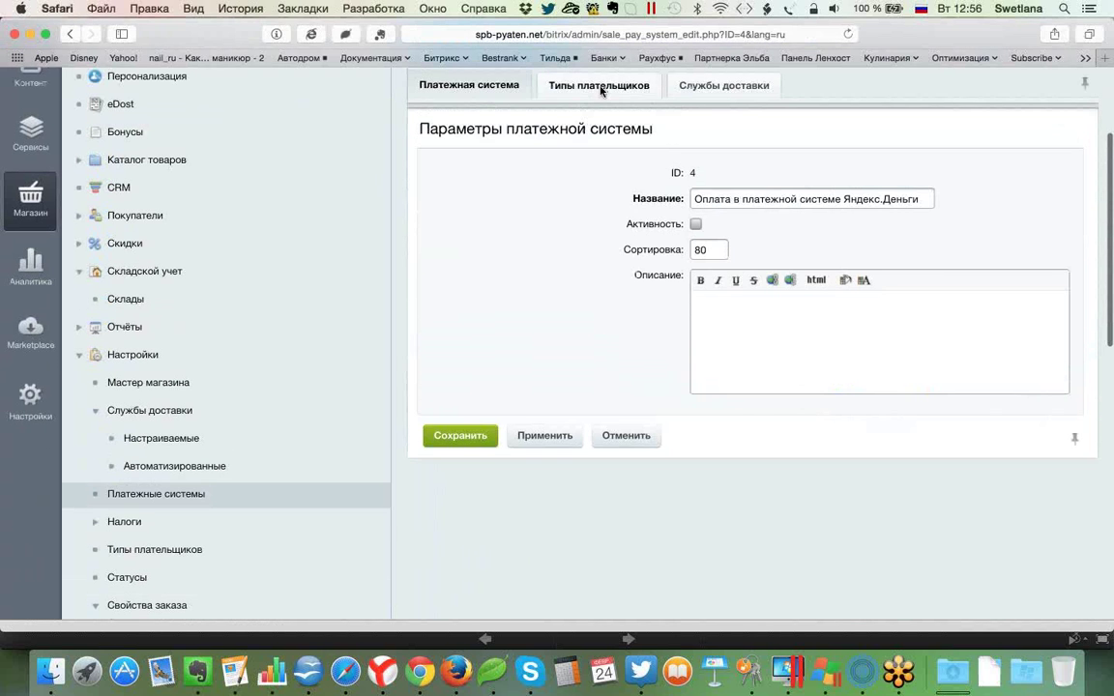
click(600, 87)
scroll(592, 355, down, 4)
scroll(592, 355, down, 3)
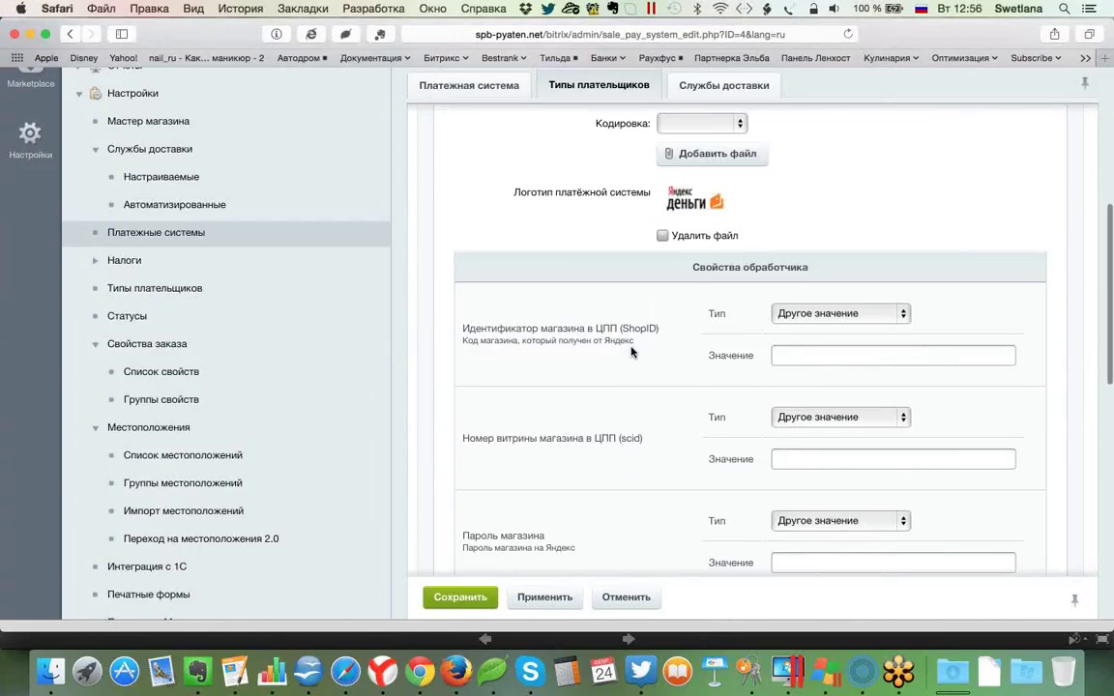
scroll(631, 352, down, 2)
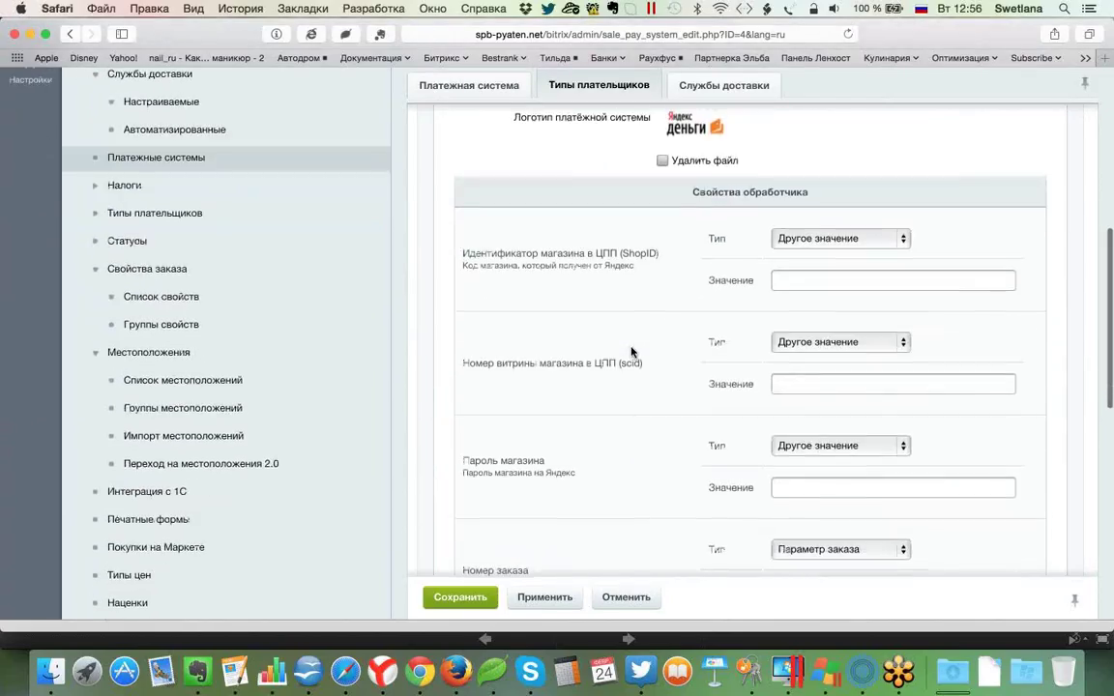
scroll(657, 357, down, 4)
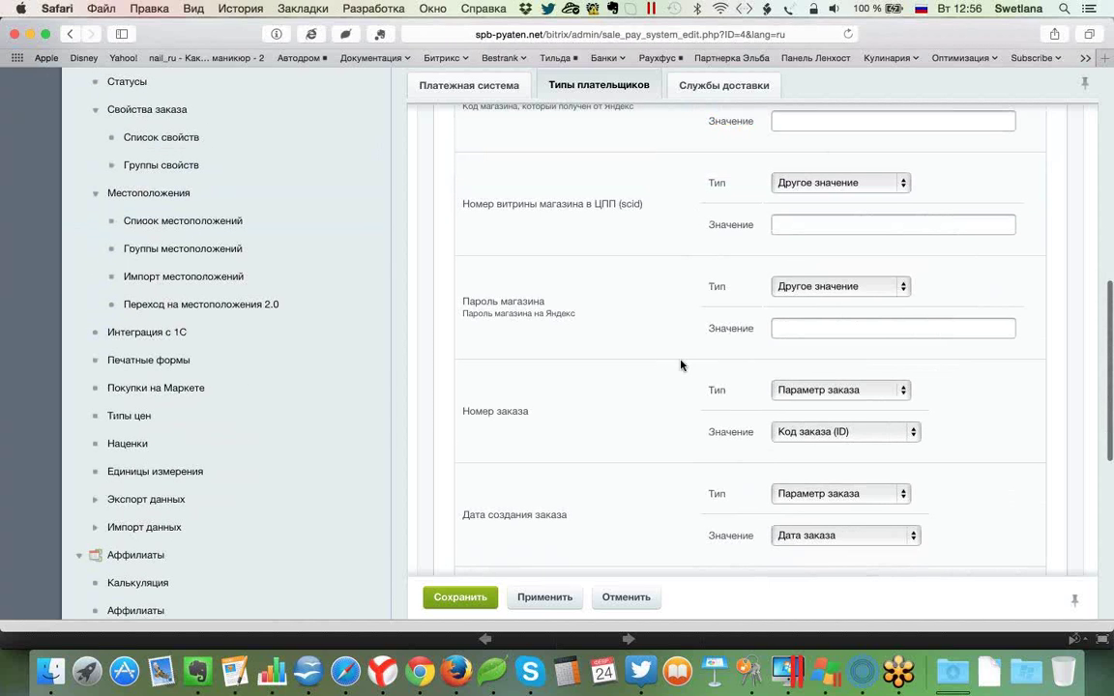
scroll(680, 366, up, 3)
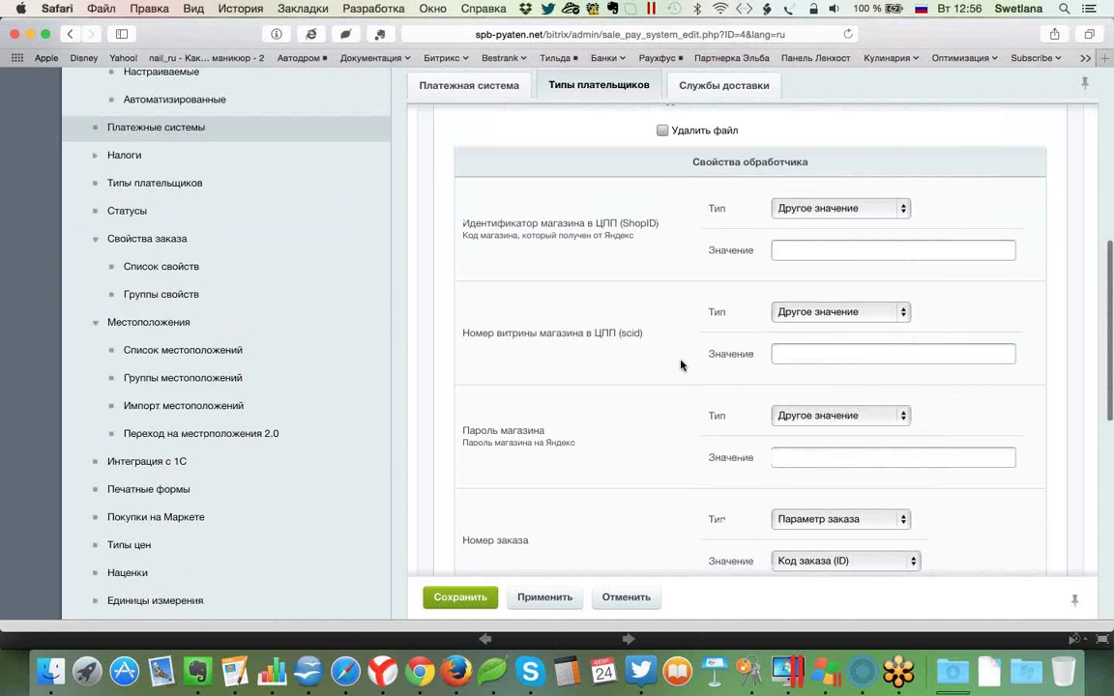
scroll(680, 366, up, 10)
click(527, 194)
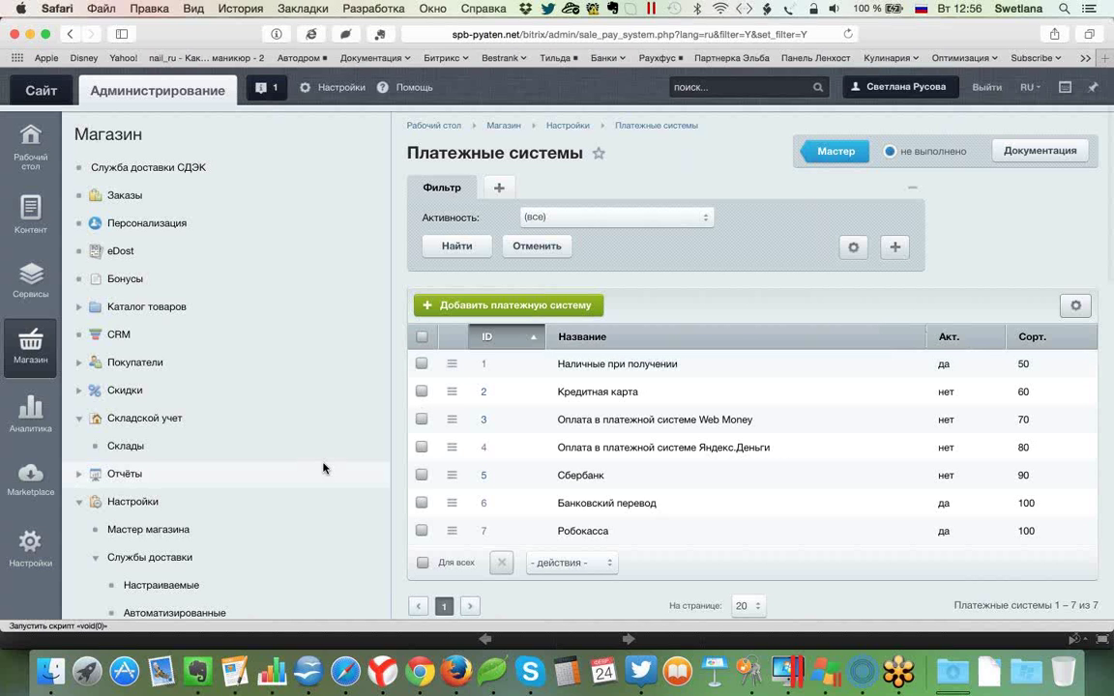
- Collapse the store Настройки section and expand Отчёты to reveal Список отчётов
scroll(323, 468, down, 5)
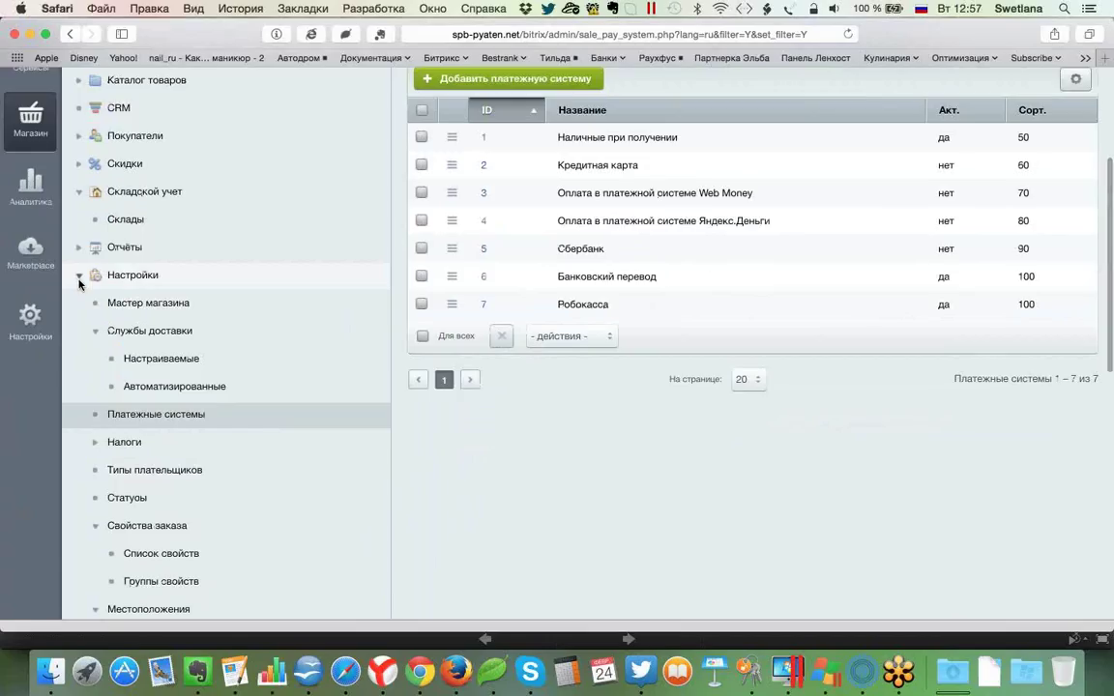
click(79, 277)
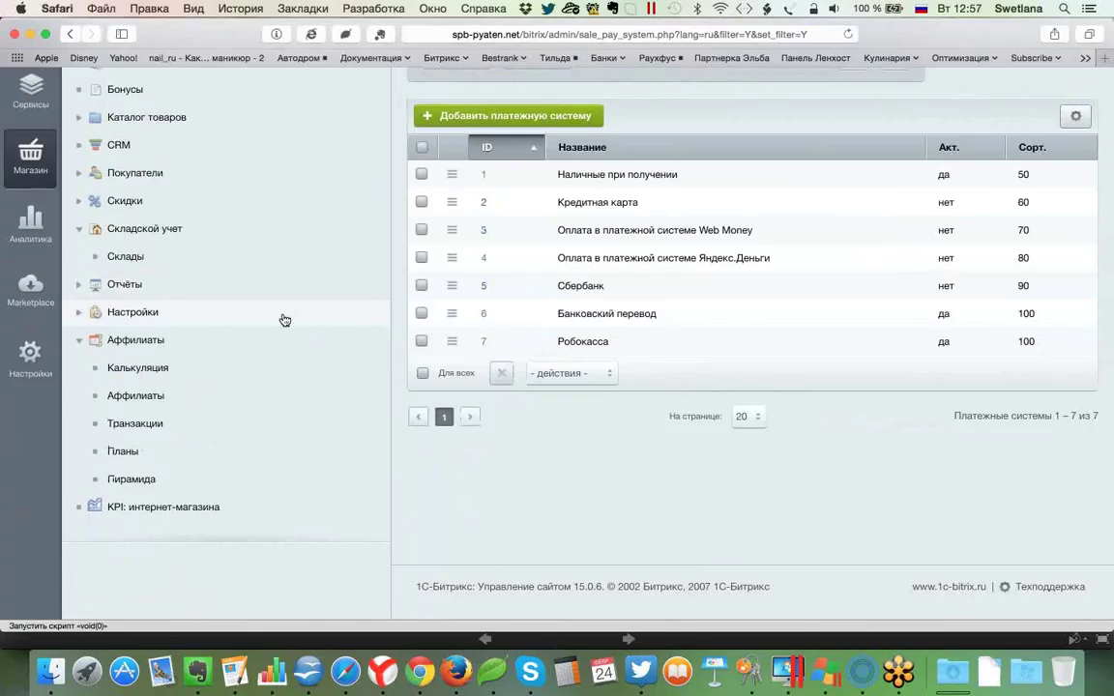
click(80, 284)
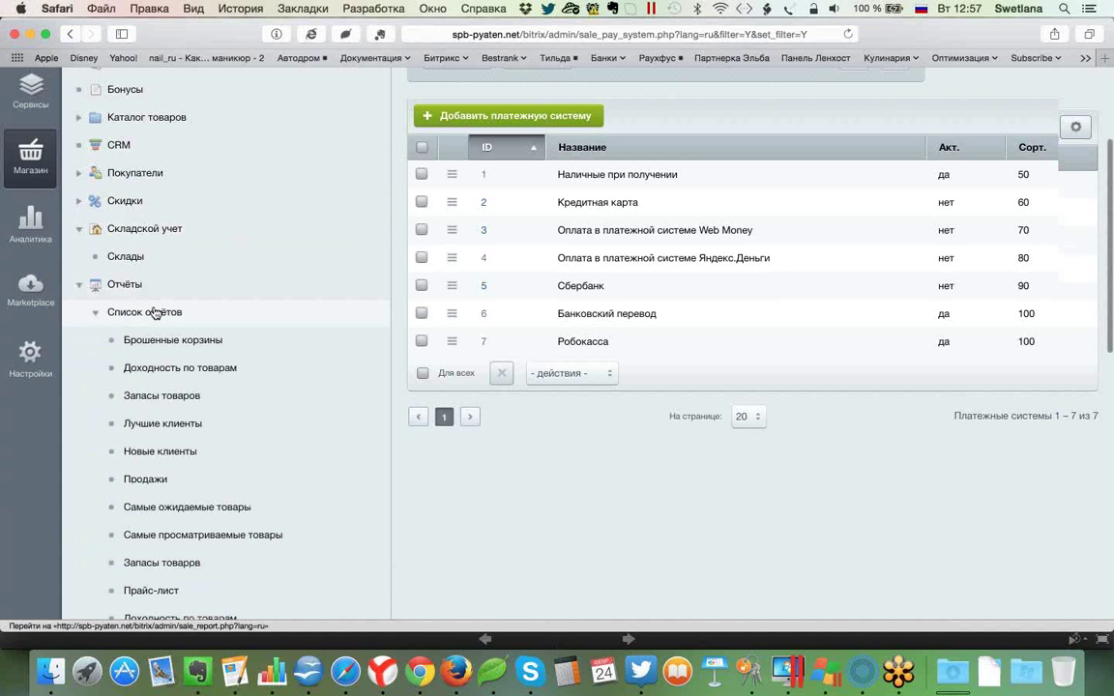
scroll(155, 313, up, 2)
scroll(155, 312, up, 3)
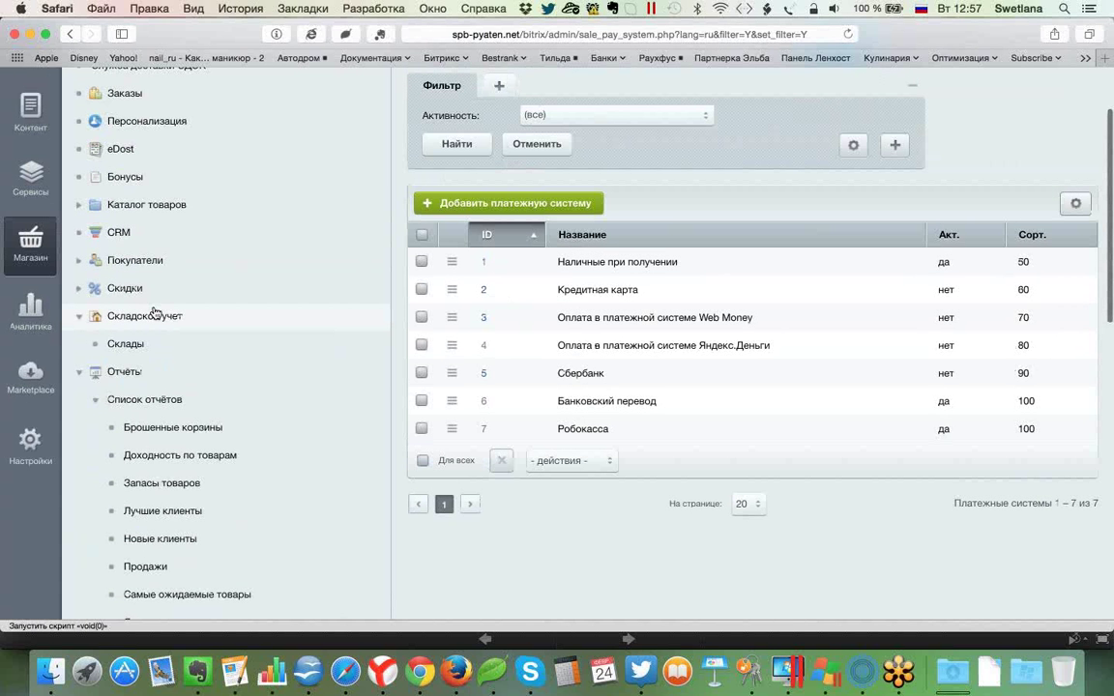
scroll(155, 313, up, 3)
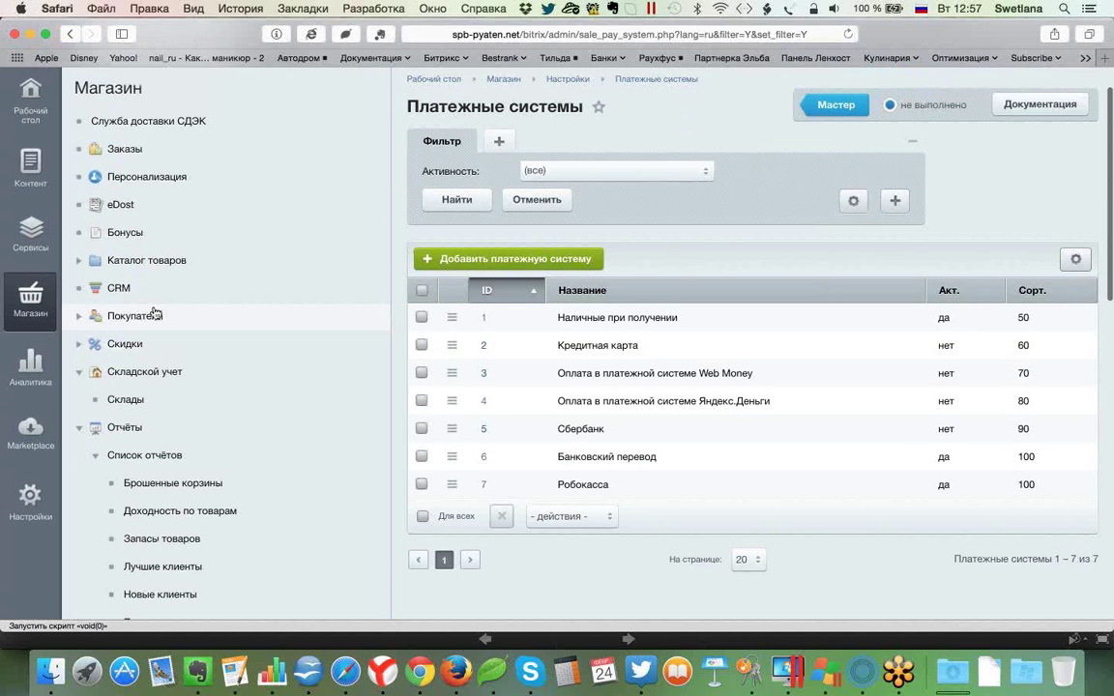
scroll(138, 453, down, 5)
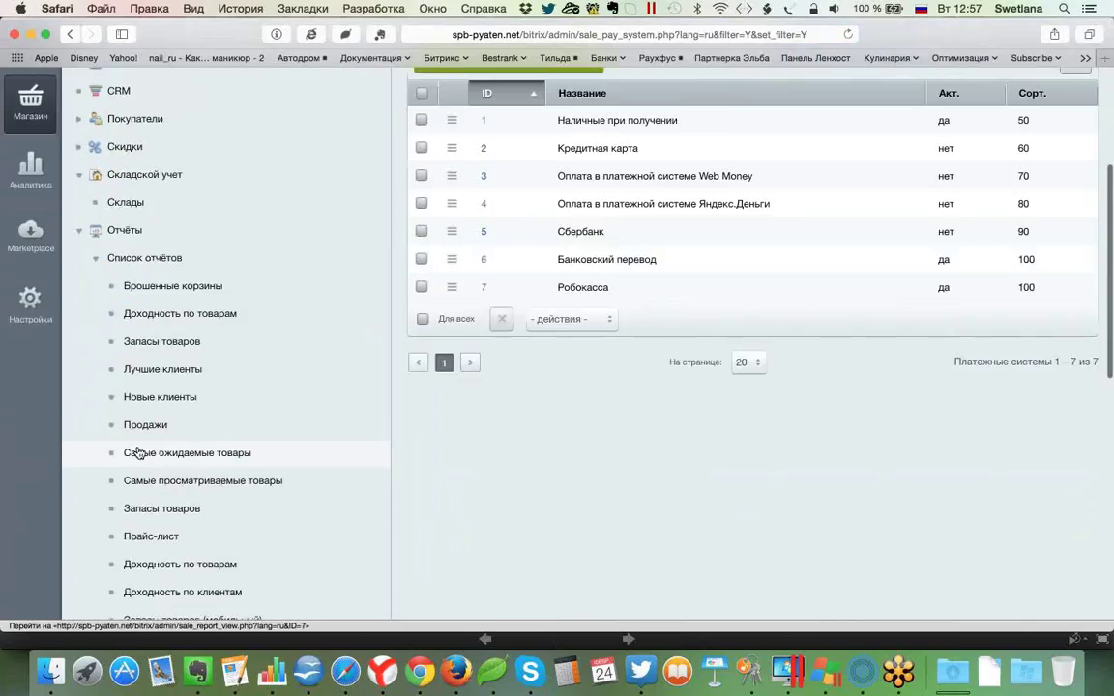
- Open the Брошенные корзины report and scroll to its totals of 464 items and 181 884.00
click(185, 237)
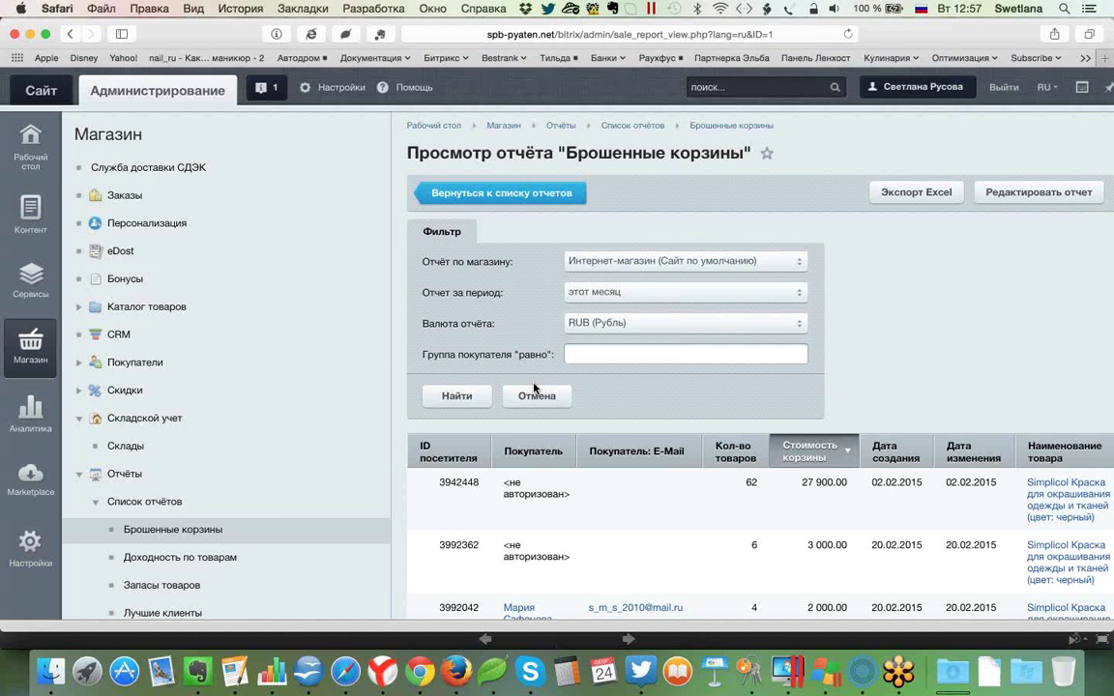
scroll(534, 388, down, 15)
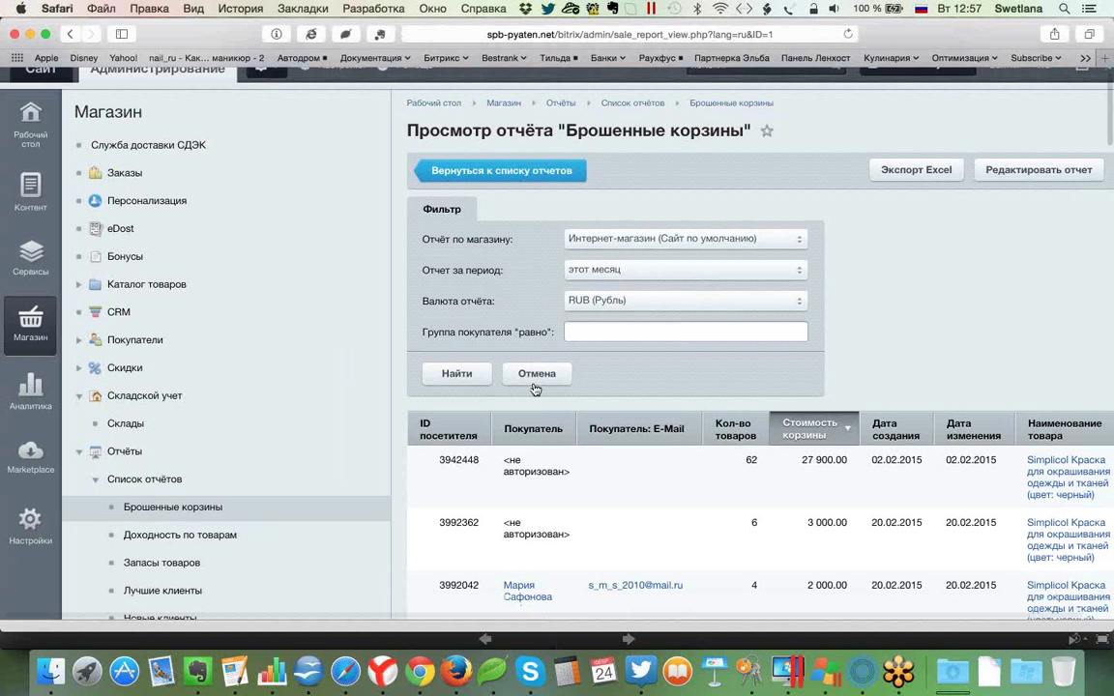
scroll(534, 388, down, 15)
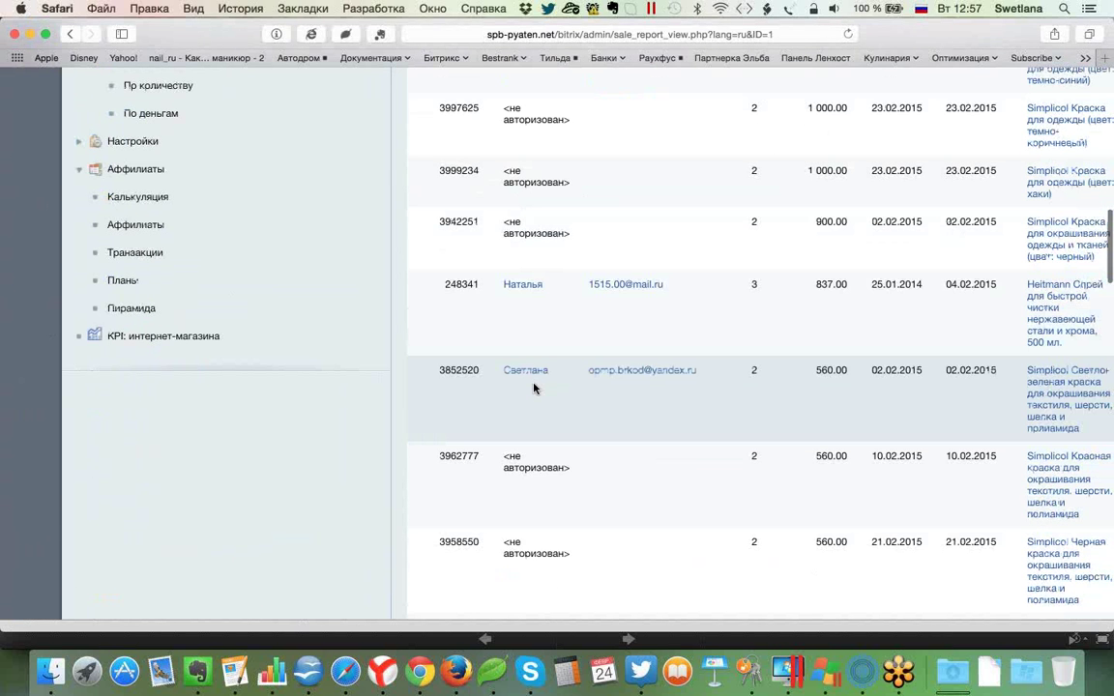
scroll(534, 384, down, 15)
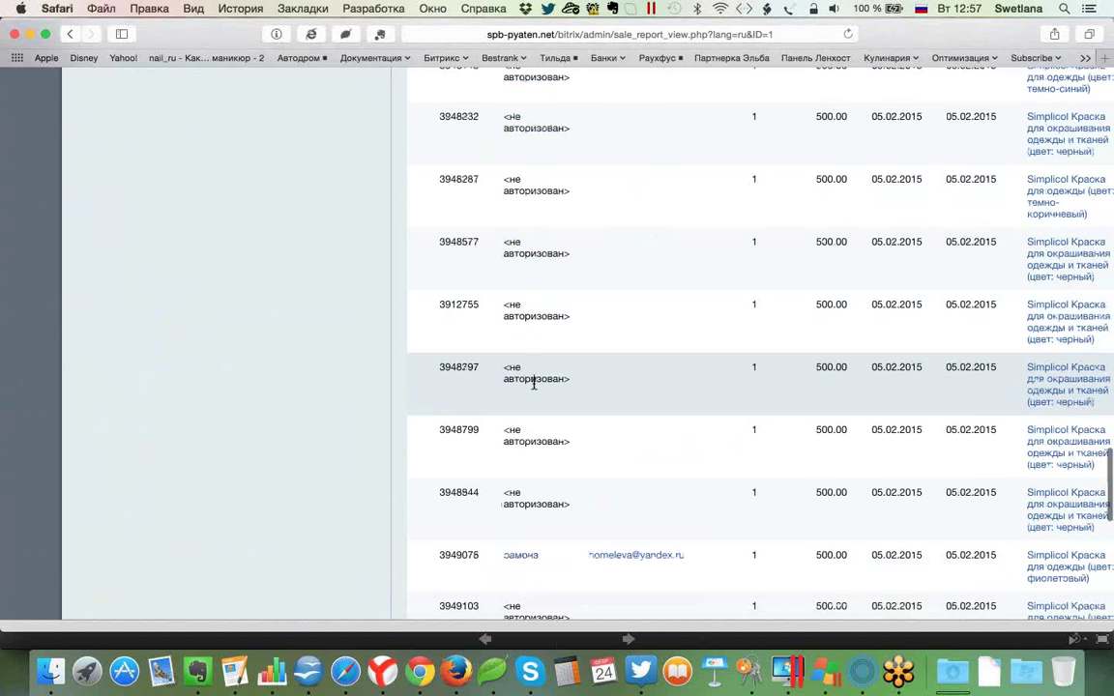
scroll(533, 387, down, 1)
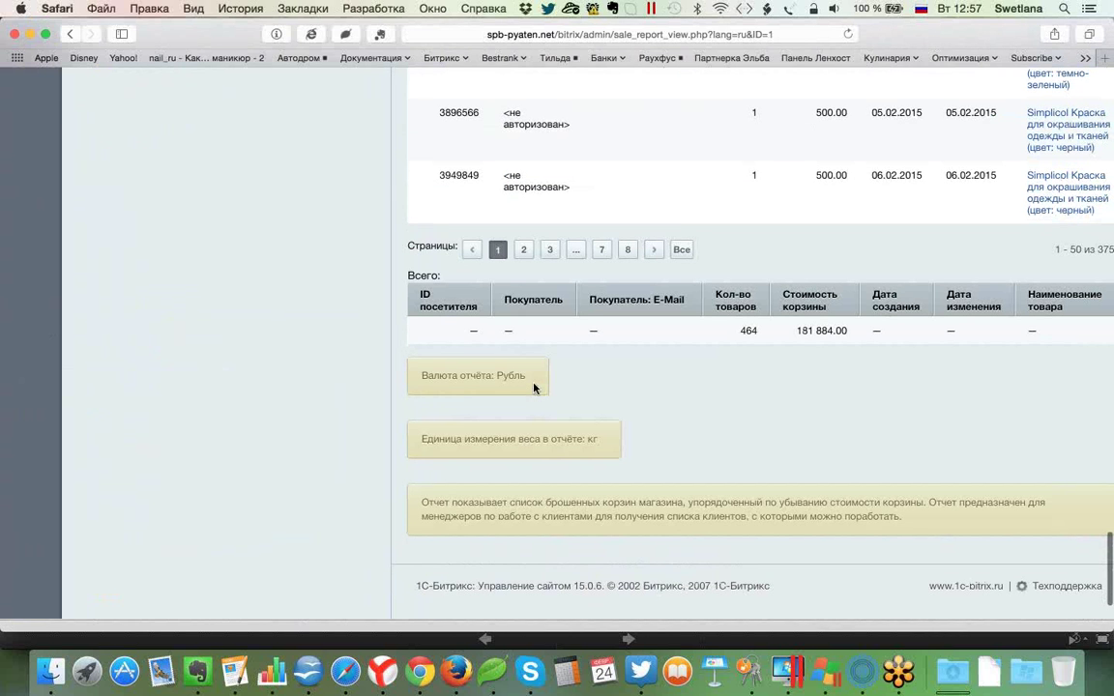
scroll(691, 239, up, 10)
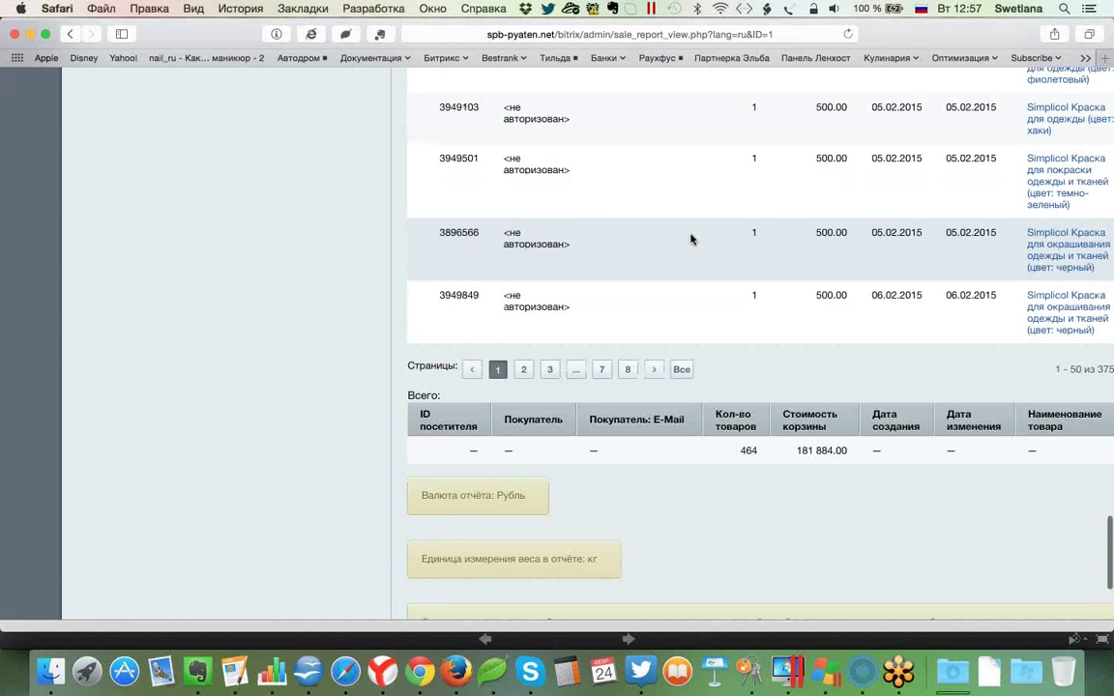
scroll(690, 239, up, 15)
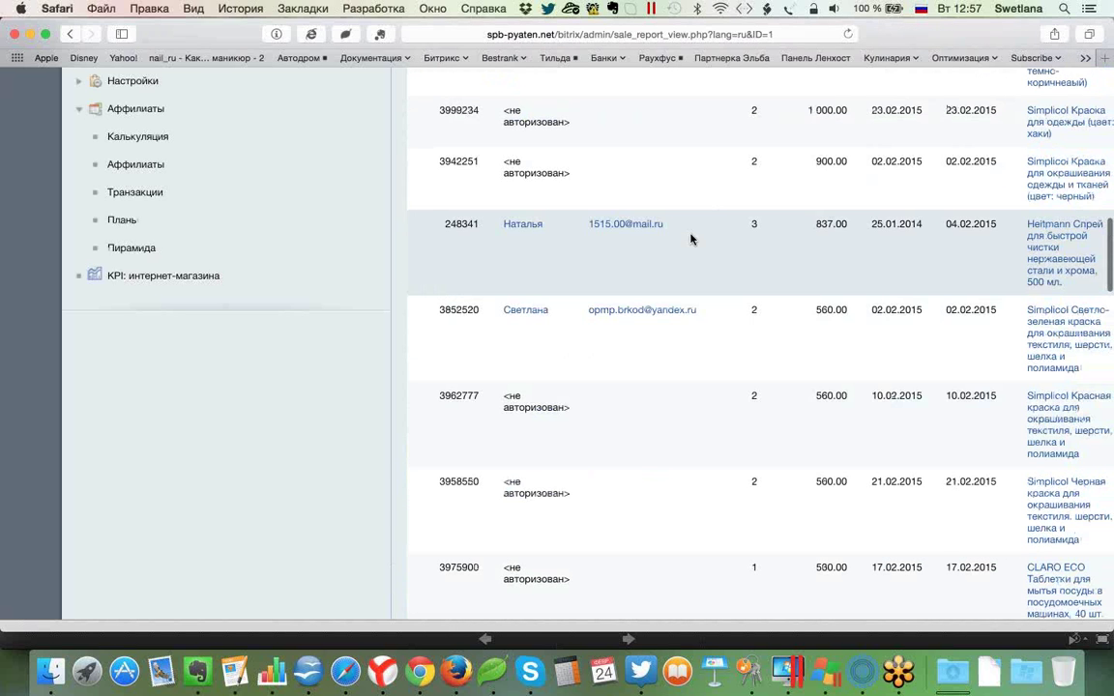
scroll(690, 239, up, 10)
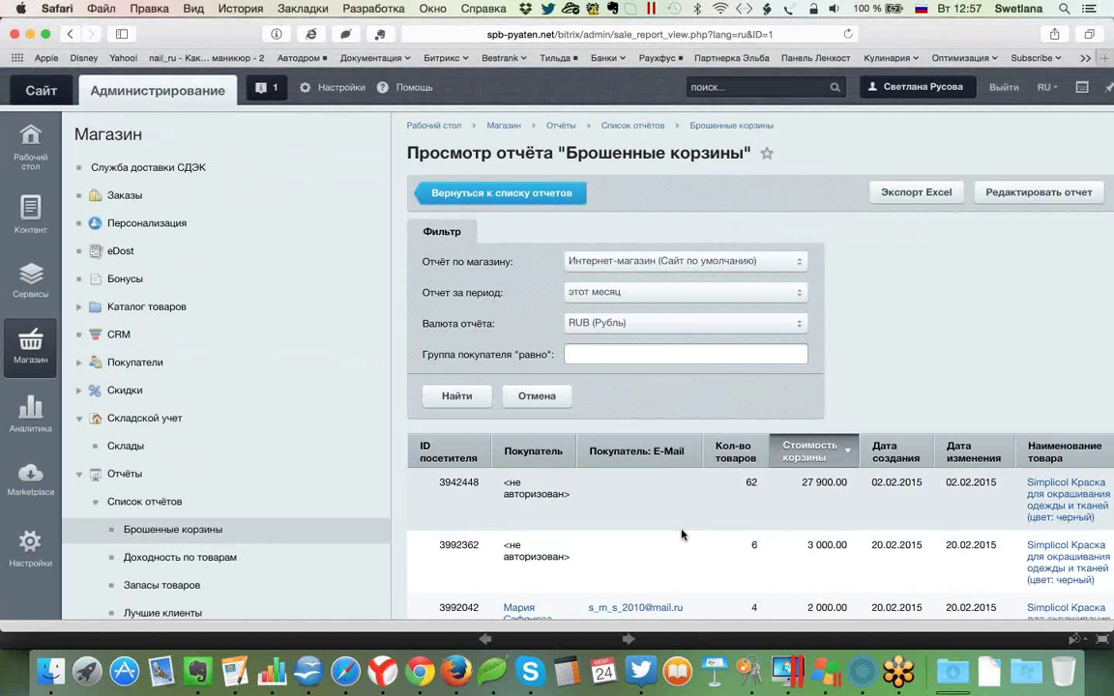
scroll(681, 535, down, 1)
scroll(681, 535, down, 5)
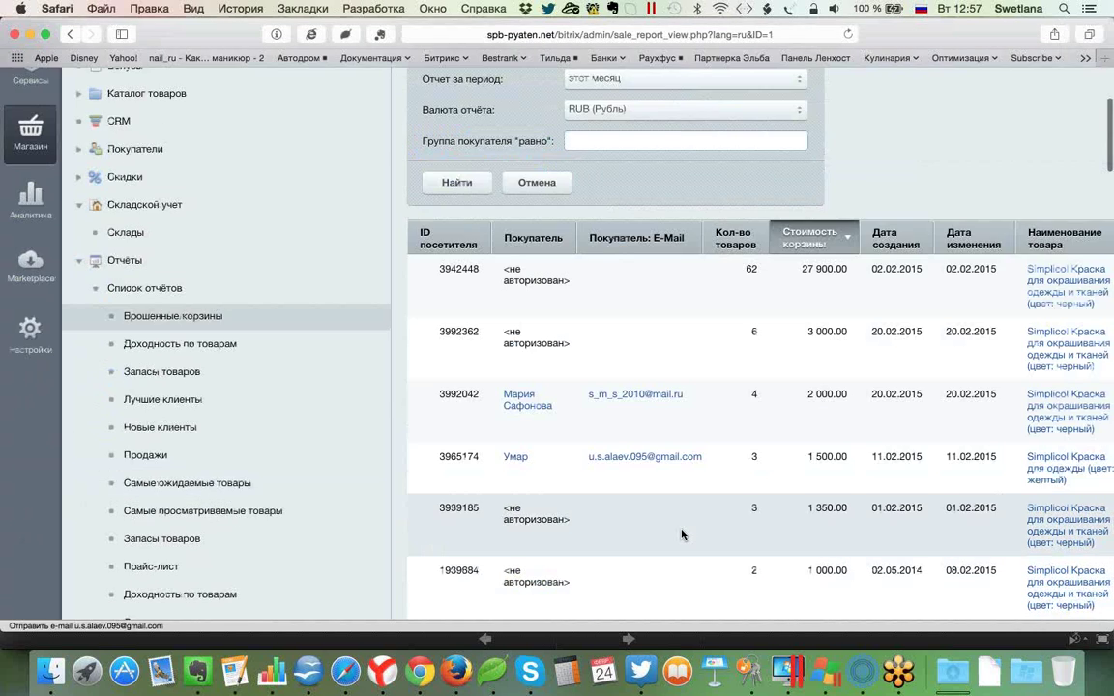
scroll(665, 495, down, 1)
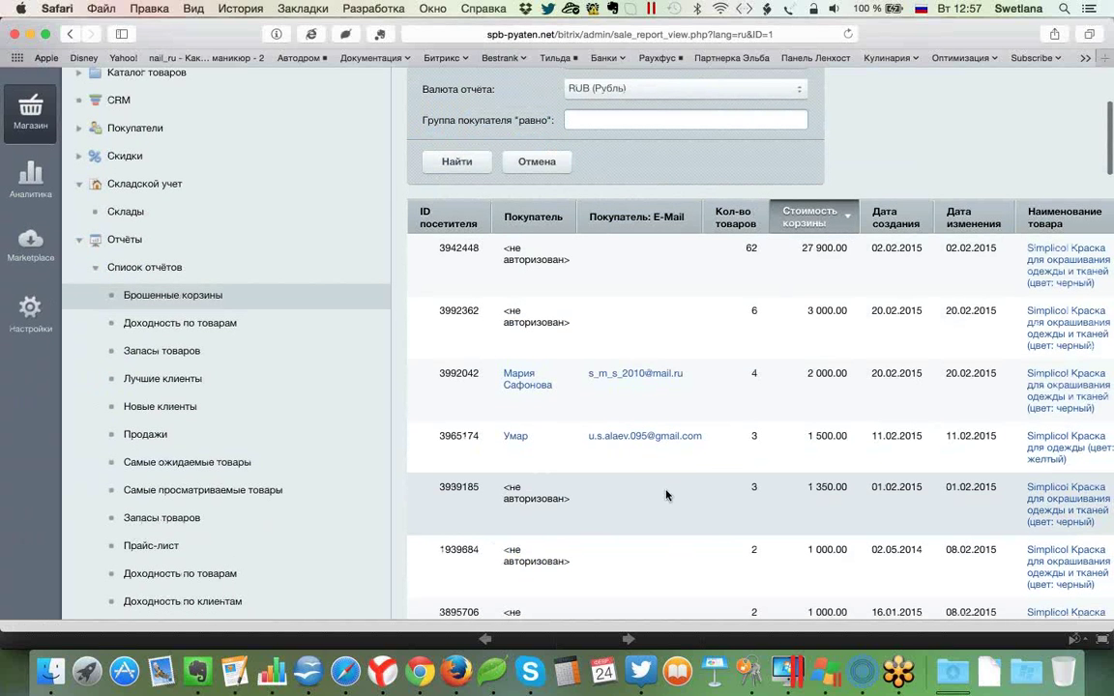
scroll(665, 495, up, 6)
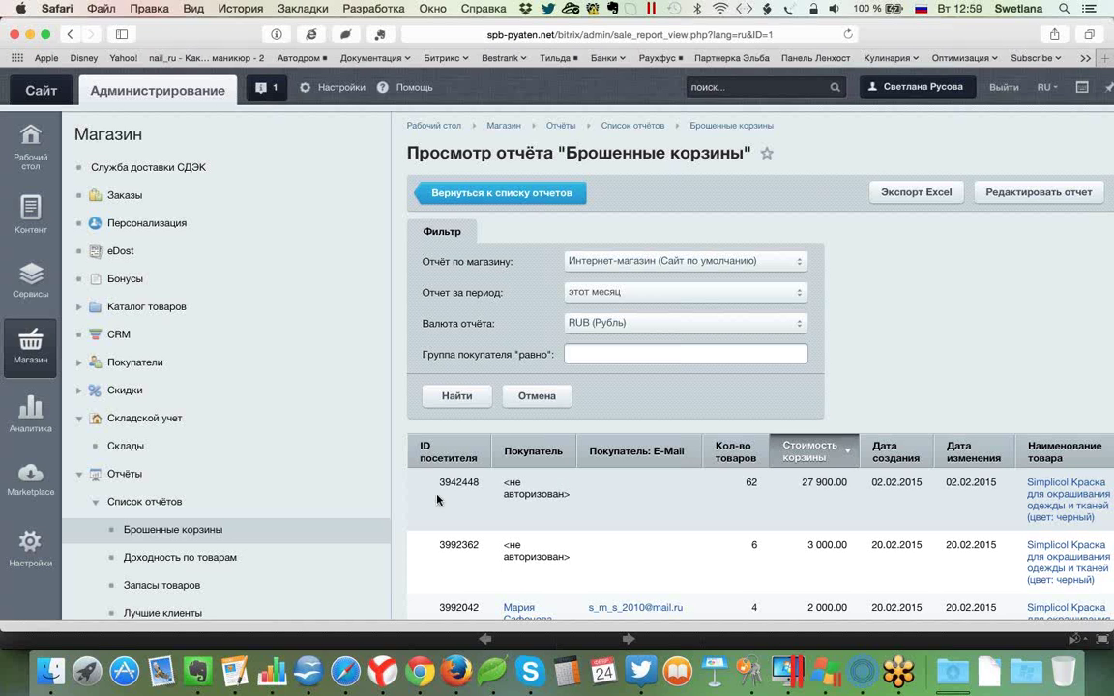
- Scroll down the side menu and collapse the Список отчётов reports list
scroll(306, 525, down, 2)
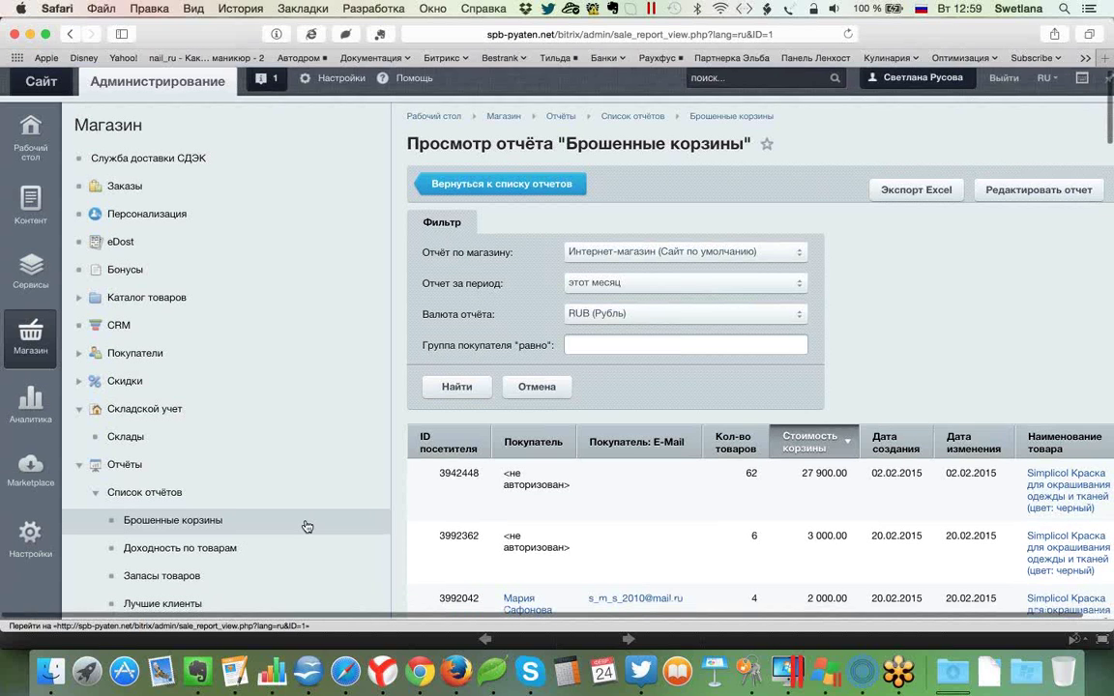
scroll(169, 452, down, 4)
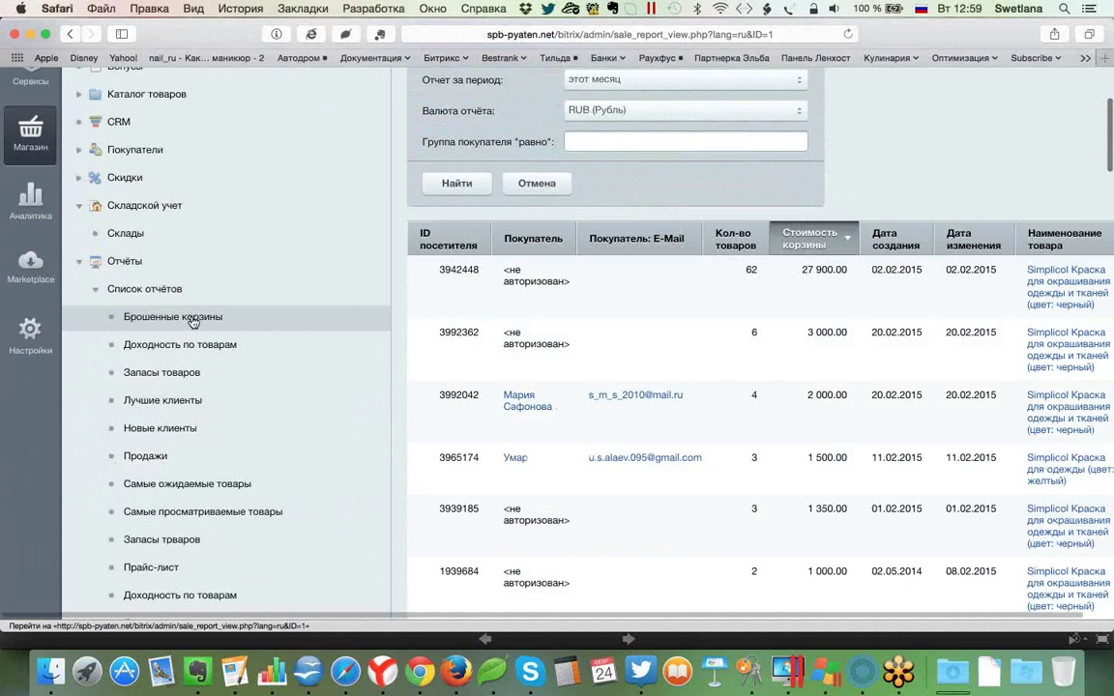
scroll(192, 322, down, 3)
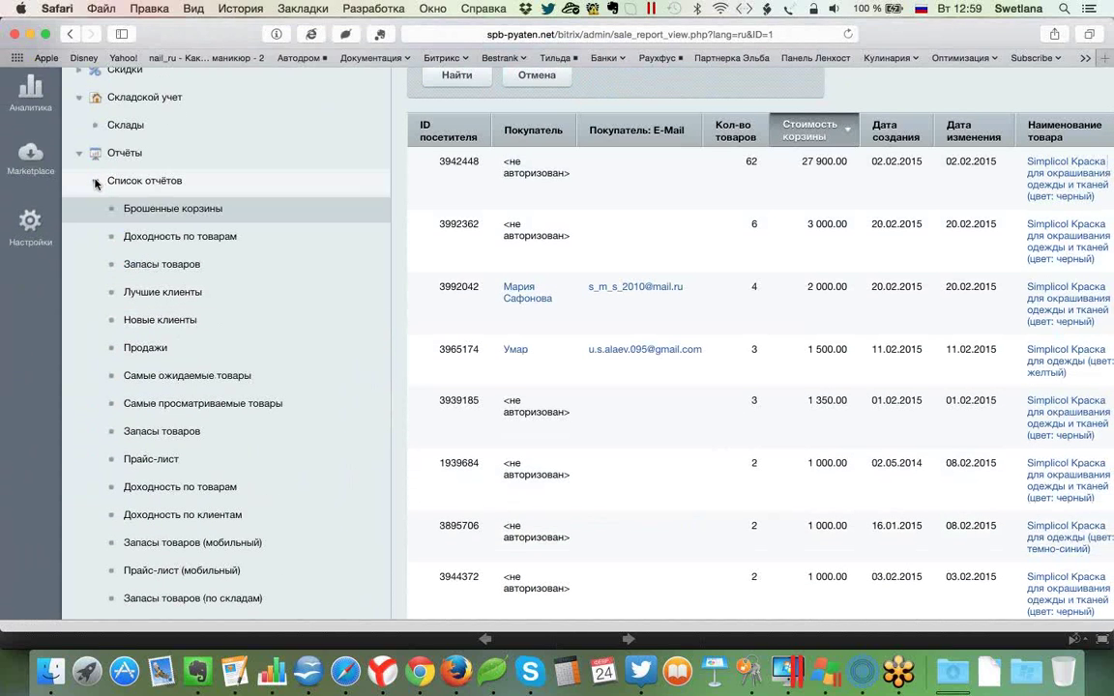
click(95, 182)
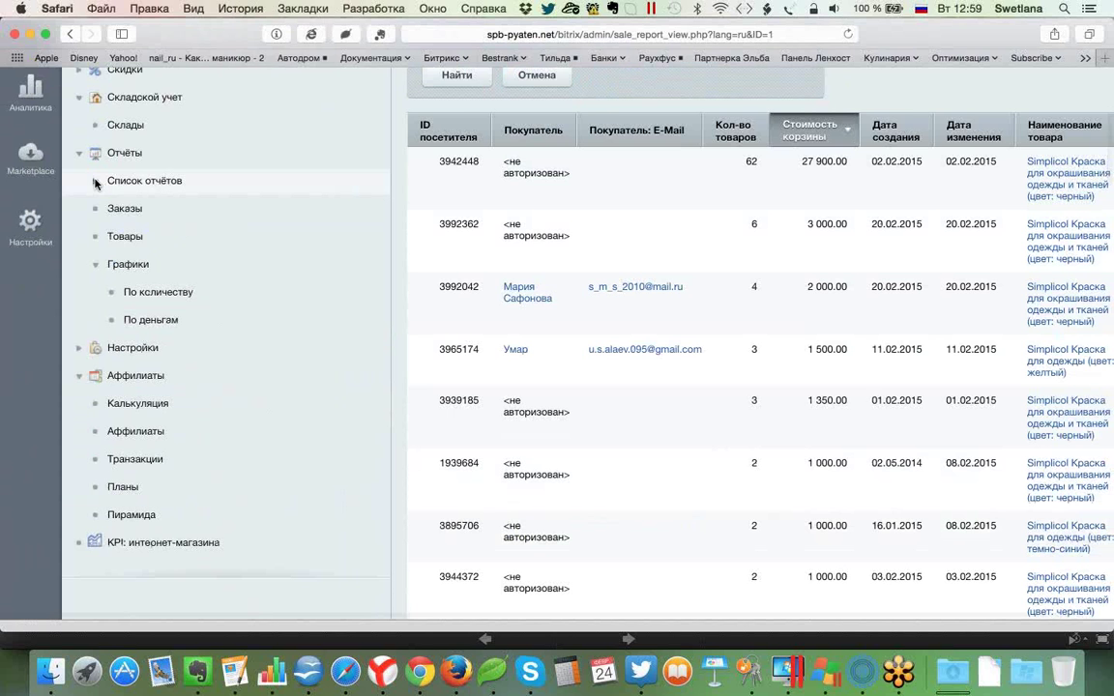
- Switch the side menu to Настройки and expand the Поиск section to its Статистика entries
scroll(95, 183, up, 1)
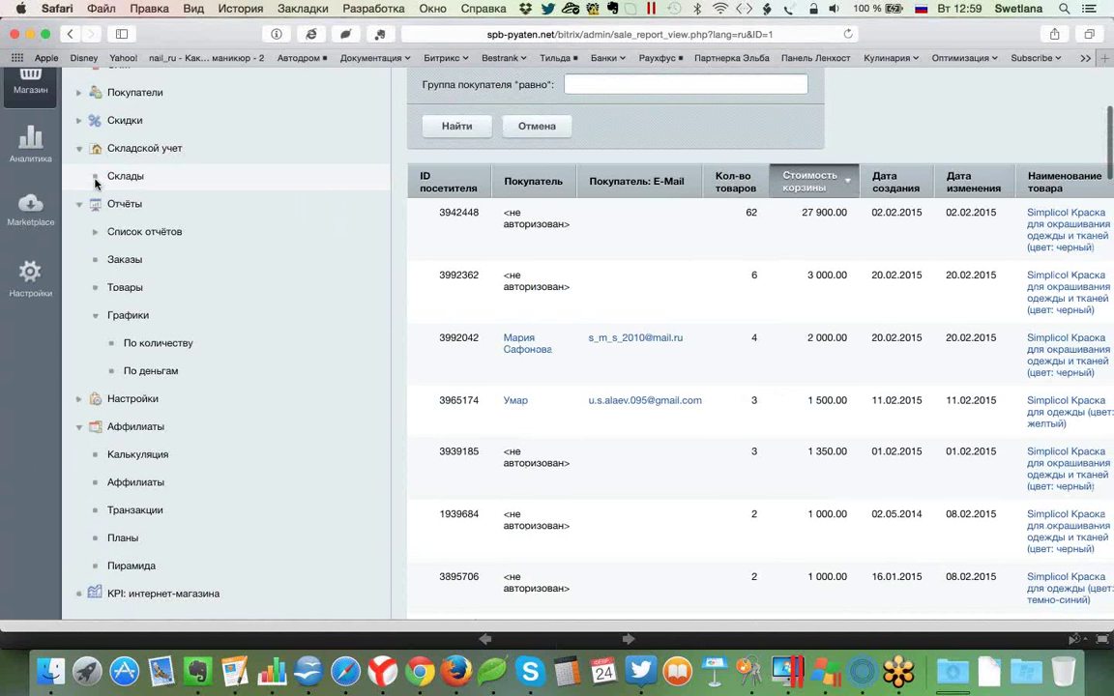
scroll(96, 183, up, 3)
scroll(95, 183, up, 3)
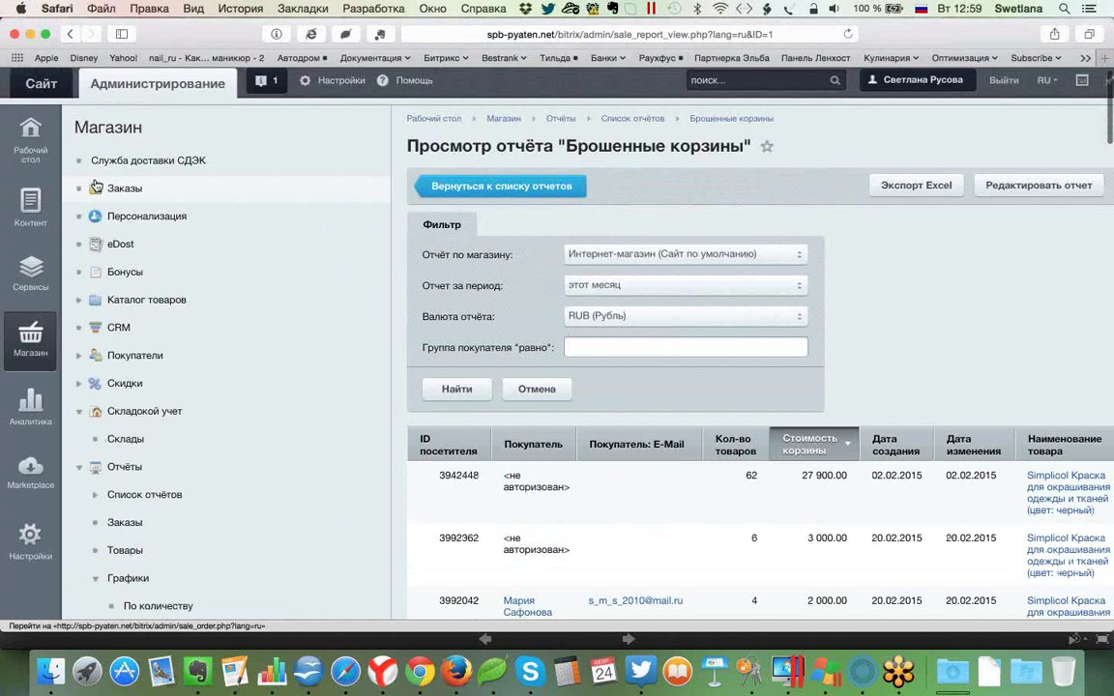
click(30, 547)
click(80, 223)
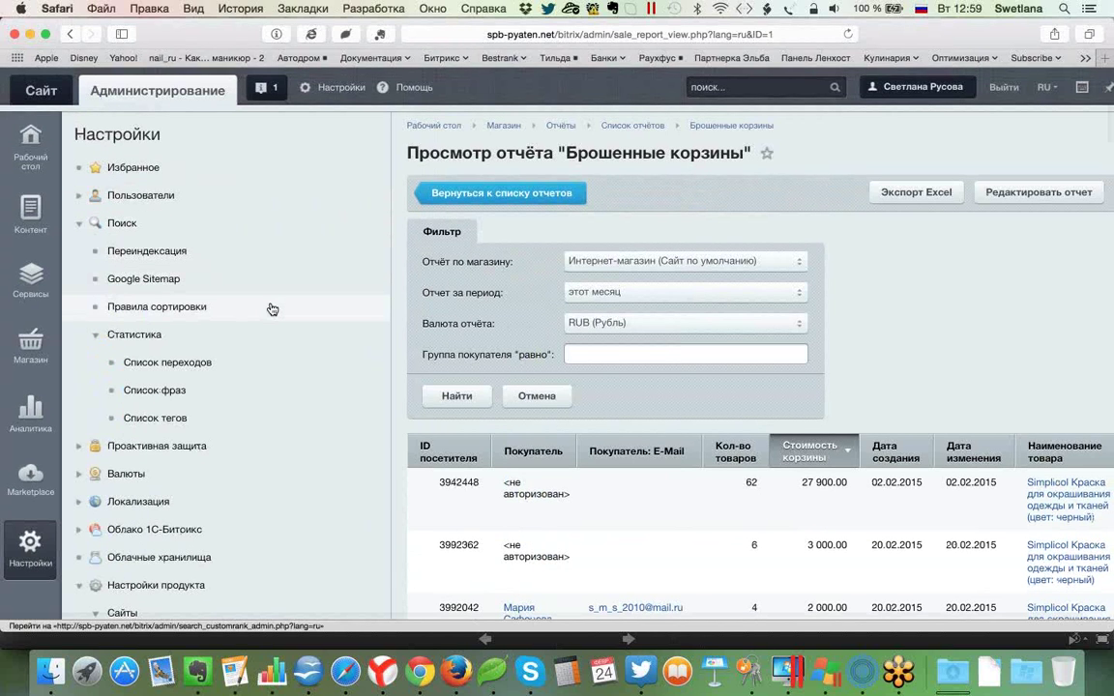
scroll(271, 307, down, 1)
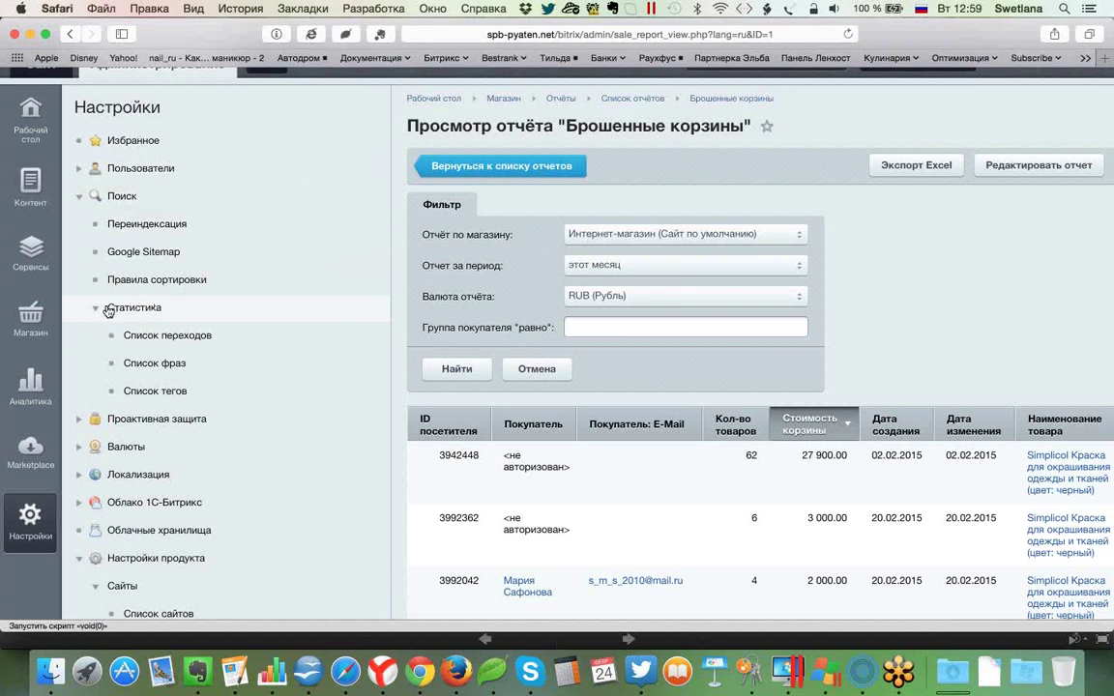
- View Список переходов, then browse the search phrase statistics led by 2630 (17) and серый (12)
click(183, 343)
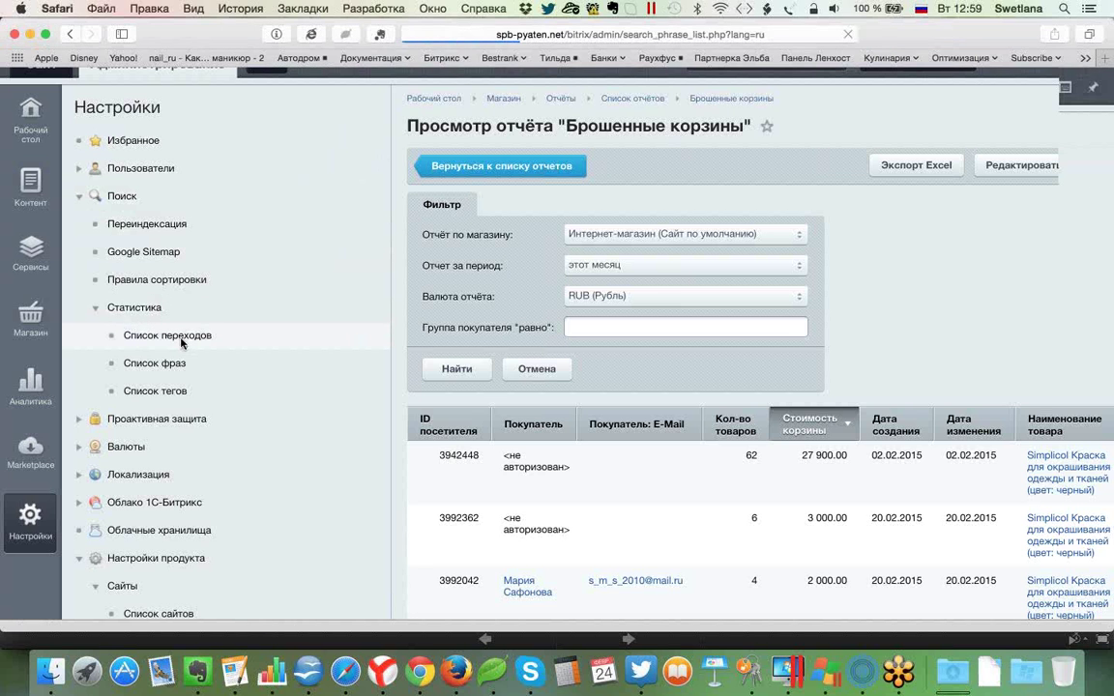
scroll(182, 342, down, 1)
scroll(179, 346, down, 2)
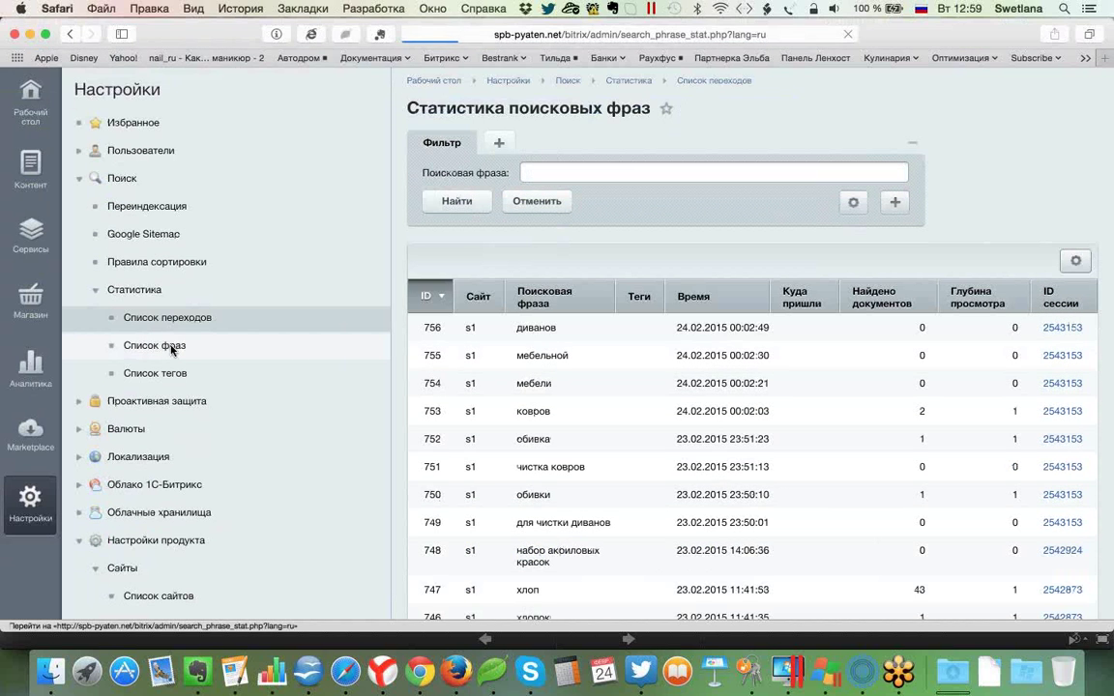
click(172, 348)
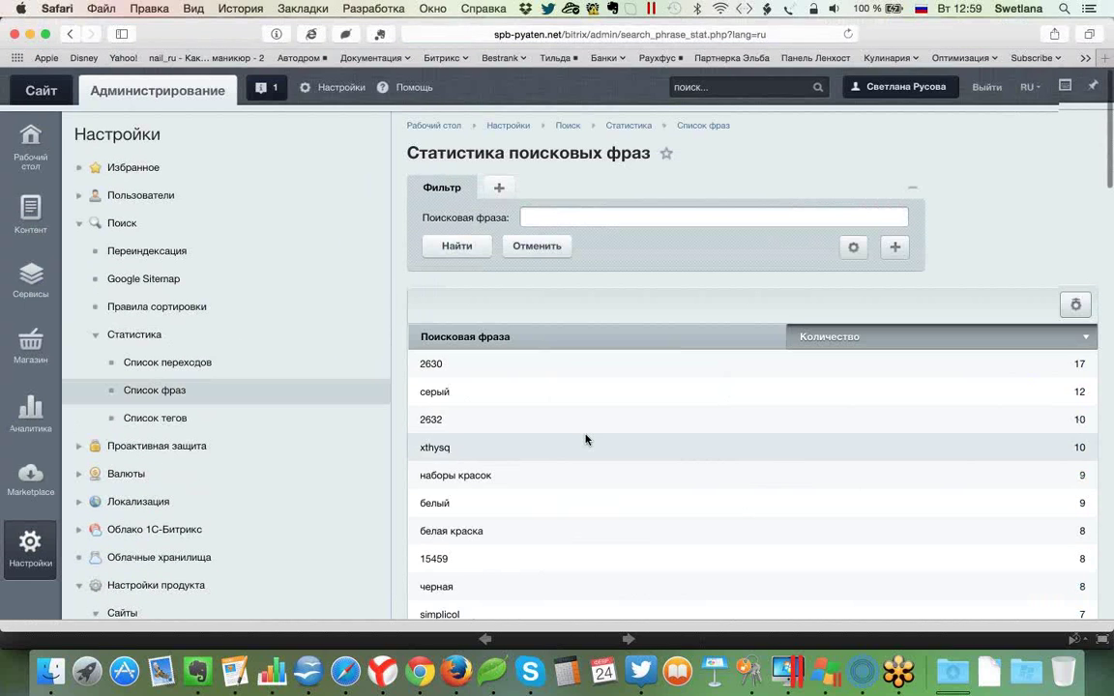
scroll(585, 438, down, 5)
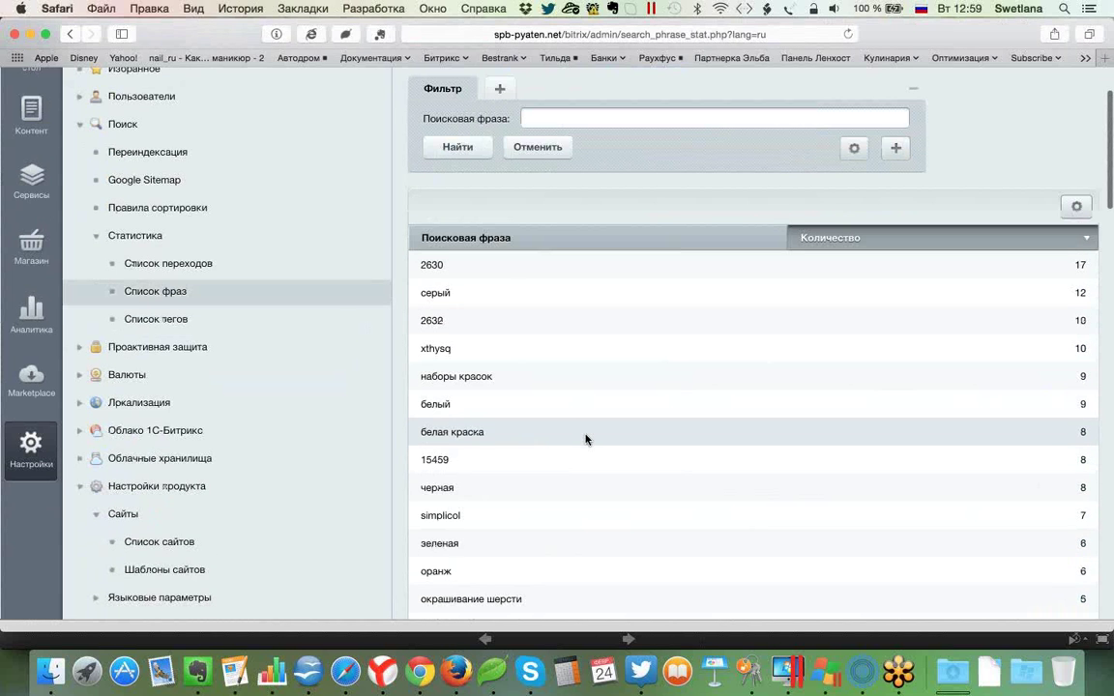
scroll(585, 439, down, 4)
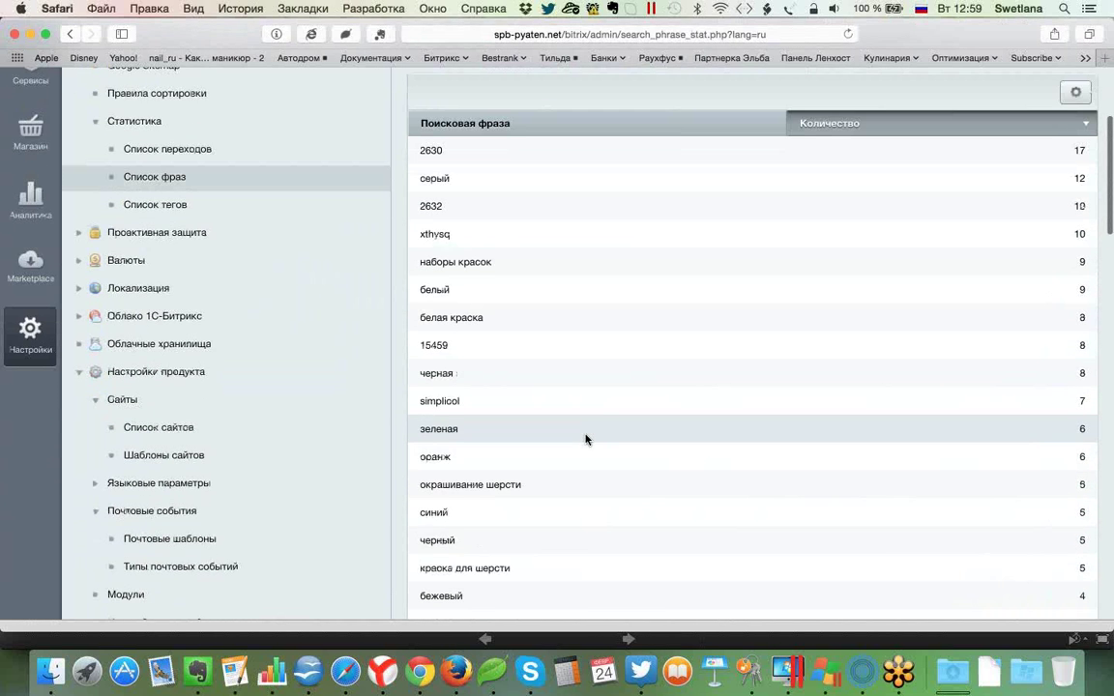
scroll(585, 439, down, 6)
scroll(585, 439, up, 12)
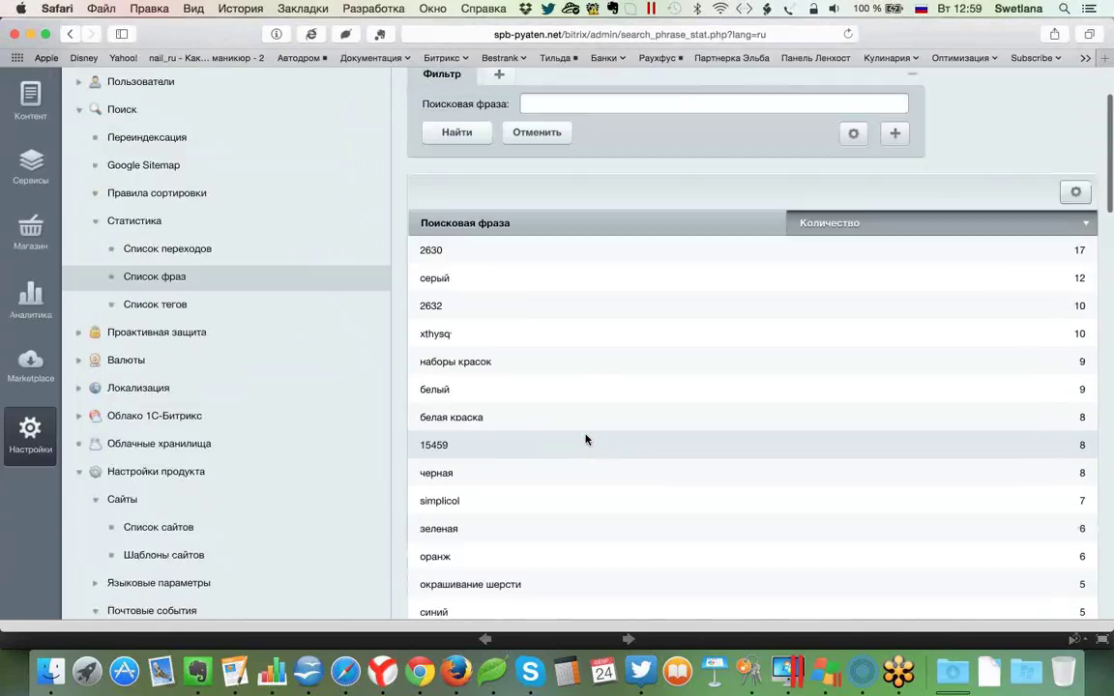
scroll(585, 439, up, 4)
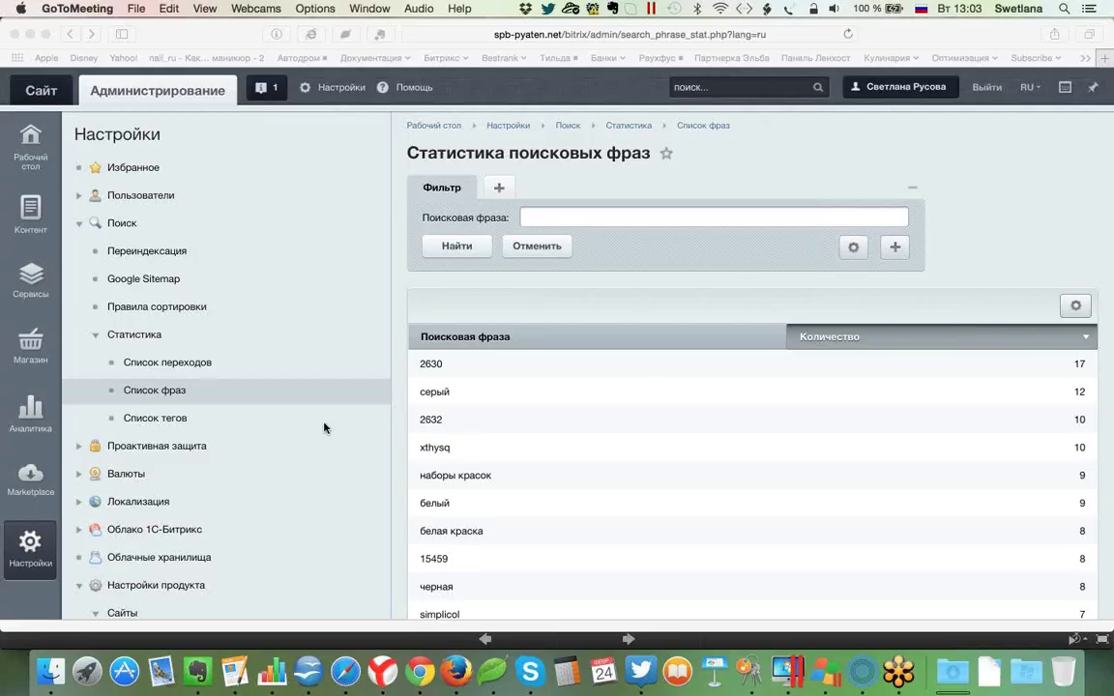
scroll(324, 427, down, 1)
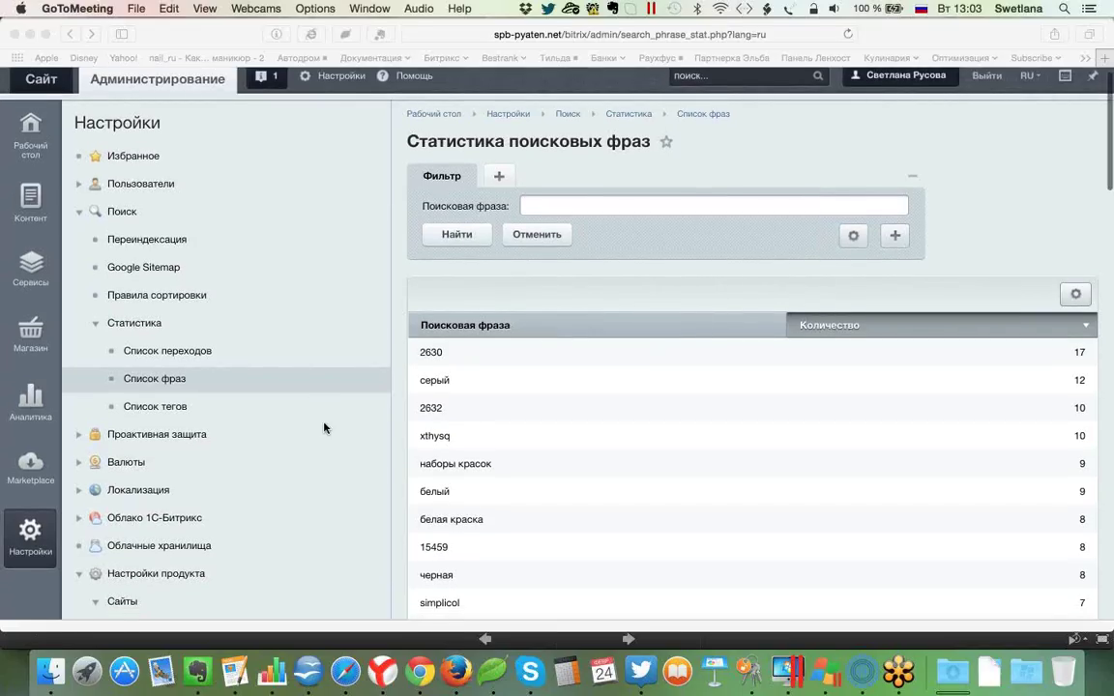
scroll(324, 427, up, 1)
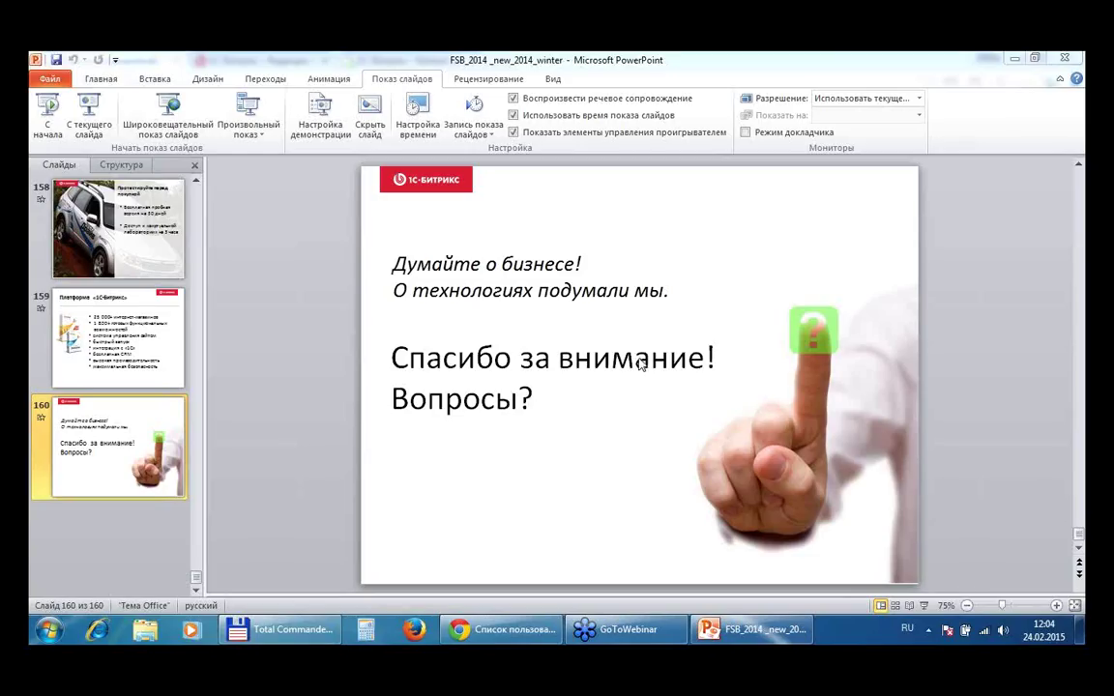
- Bring the Chrome window with the Bitrix user list in front of PowerPoint
click(516, 638)
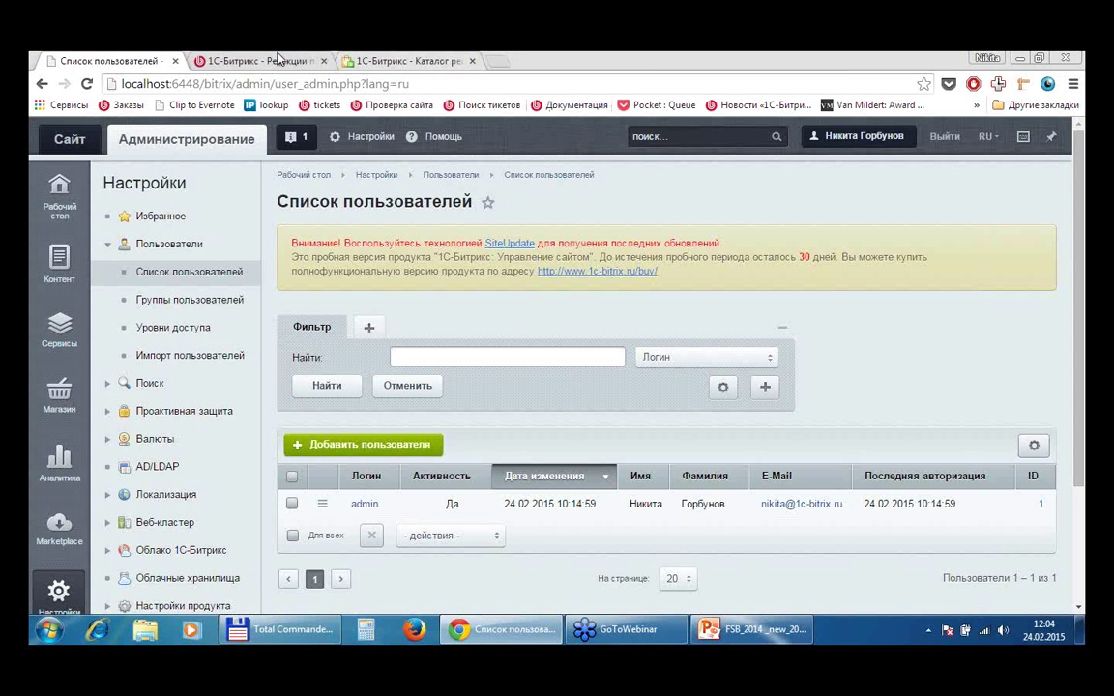
- From the Редакции tab, open Компания > Мероприятия and show the Вебинары list
click(254, 59)
scroll(639, 309, up, 15)
mouse_move(791, 230)
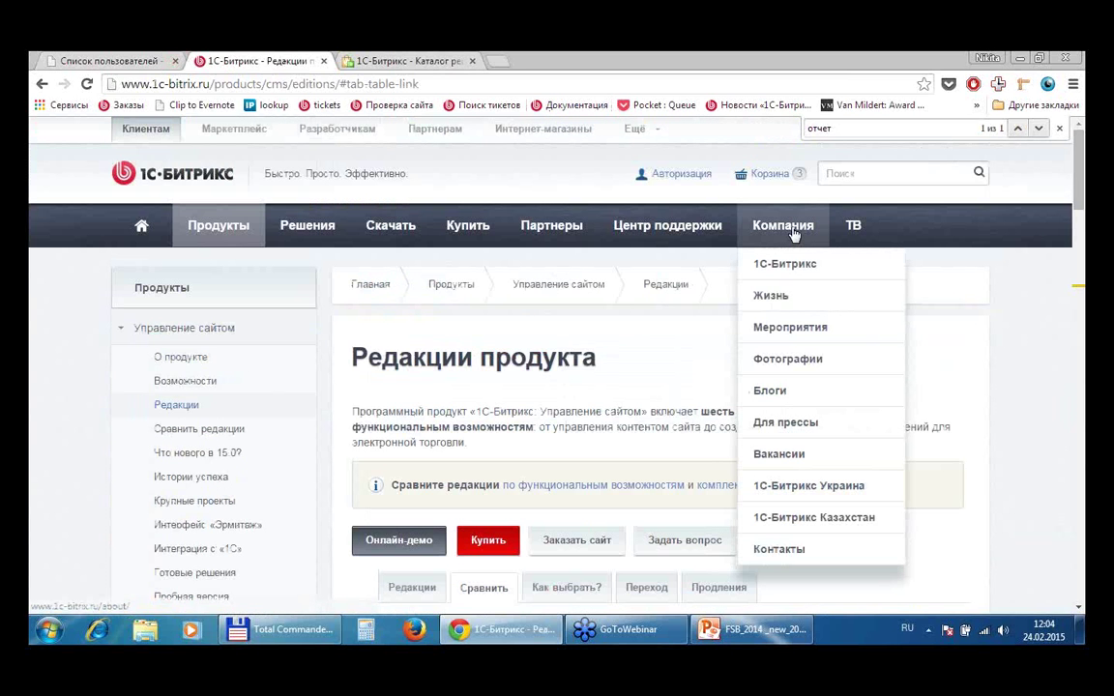
click(789, 331)
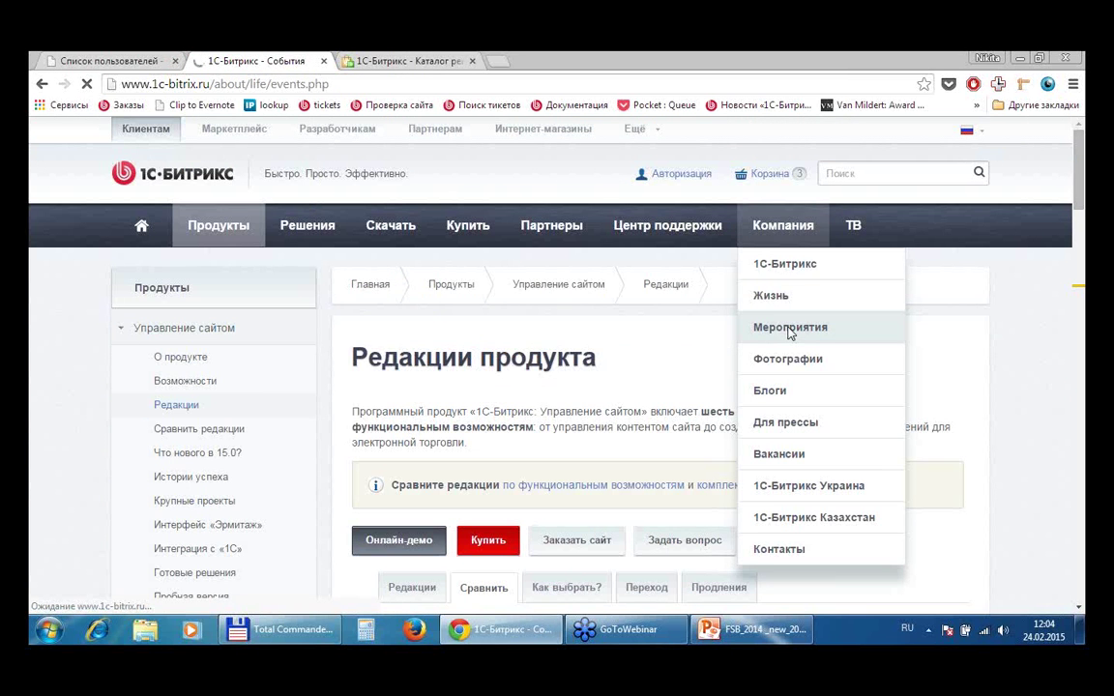
click(829, 419)
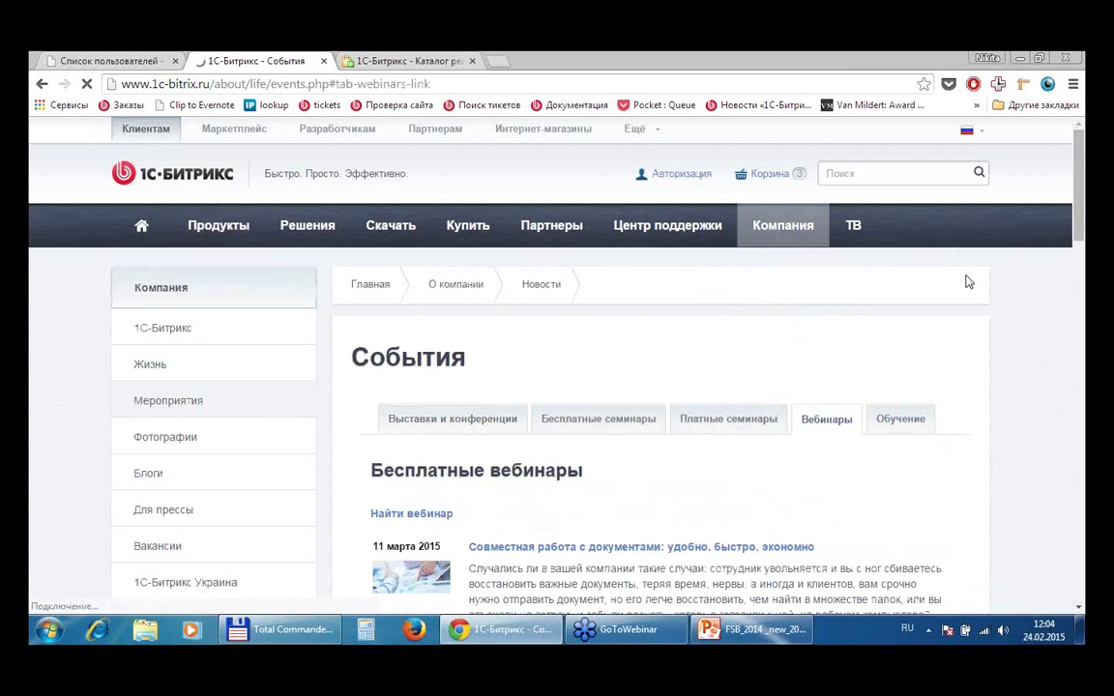
- Browse the free webinars, then switch to the Marketplace Каталог решений with car-parts online stores
scroll(961, 270, down, 3)
scroll(962, 263, down, 3)
scroll(962, 261, up, 2)
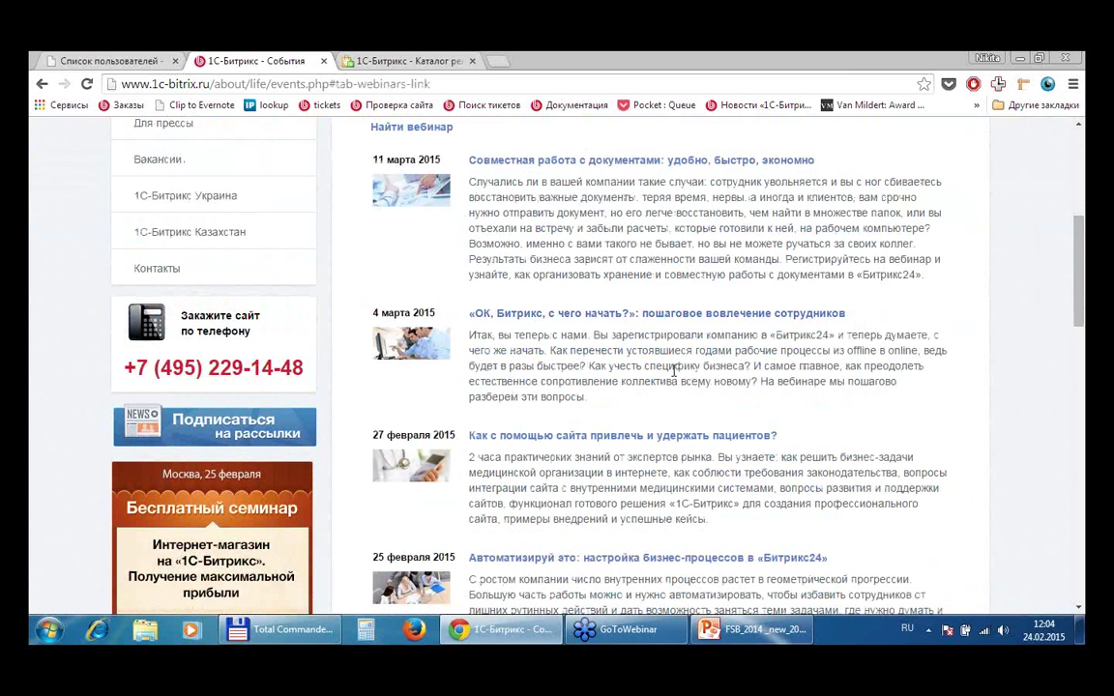
scroll(576, 334, up, 1)
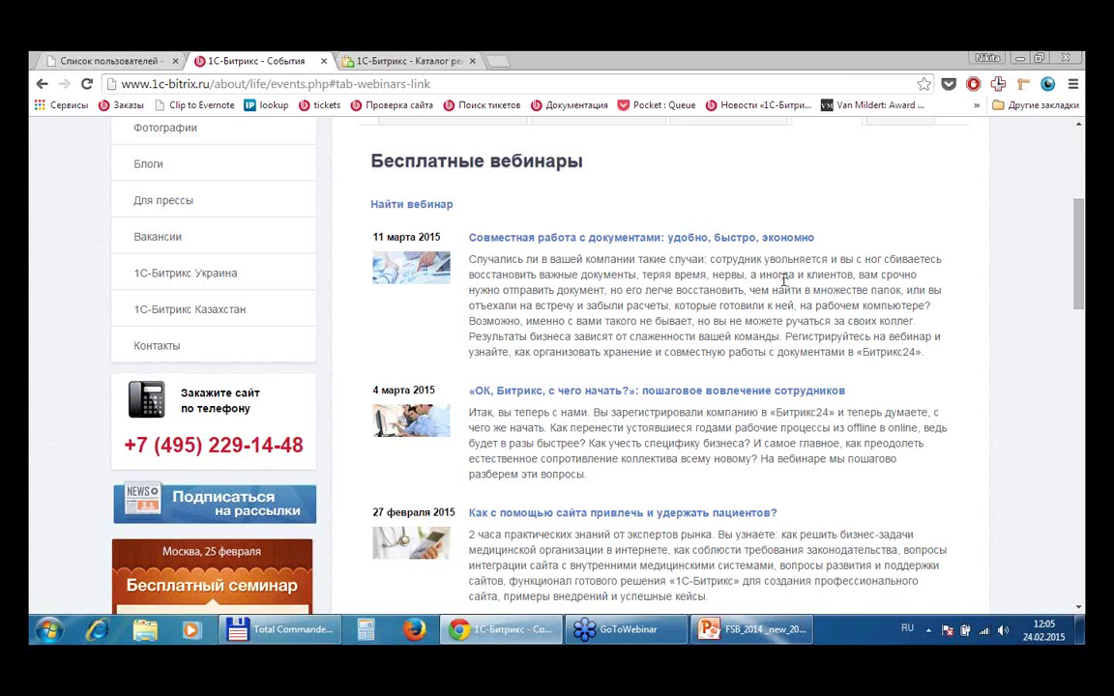
click(422, 65)
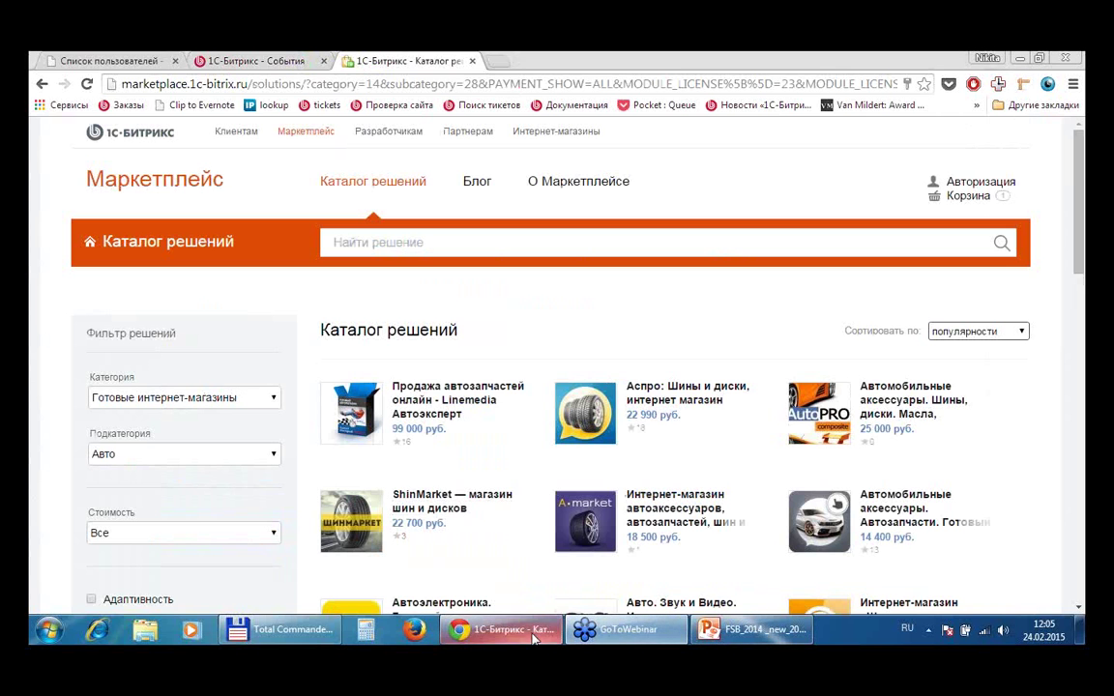
- Return to the Bitrix admin, scroll the seven user groups, and bring up row 3's actions menu
click(145, 60)
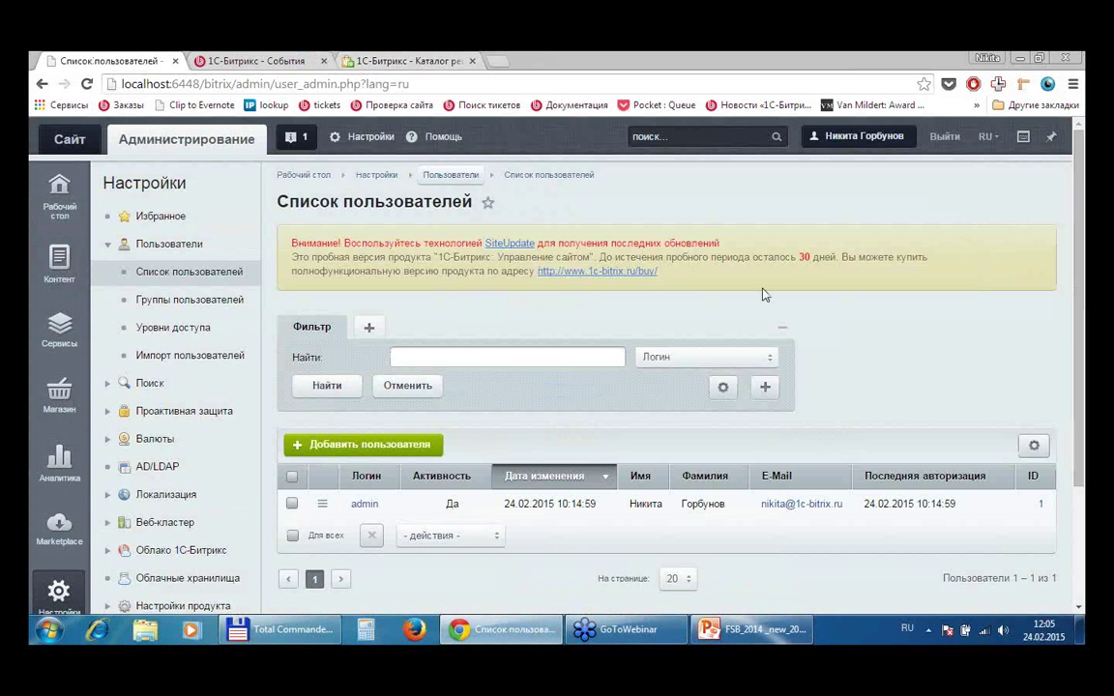
scroll(837, 281, down, 3)
scroll(837, 281, up, 3)
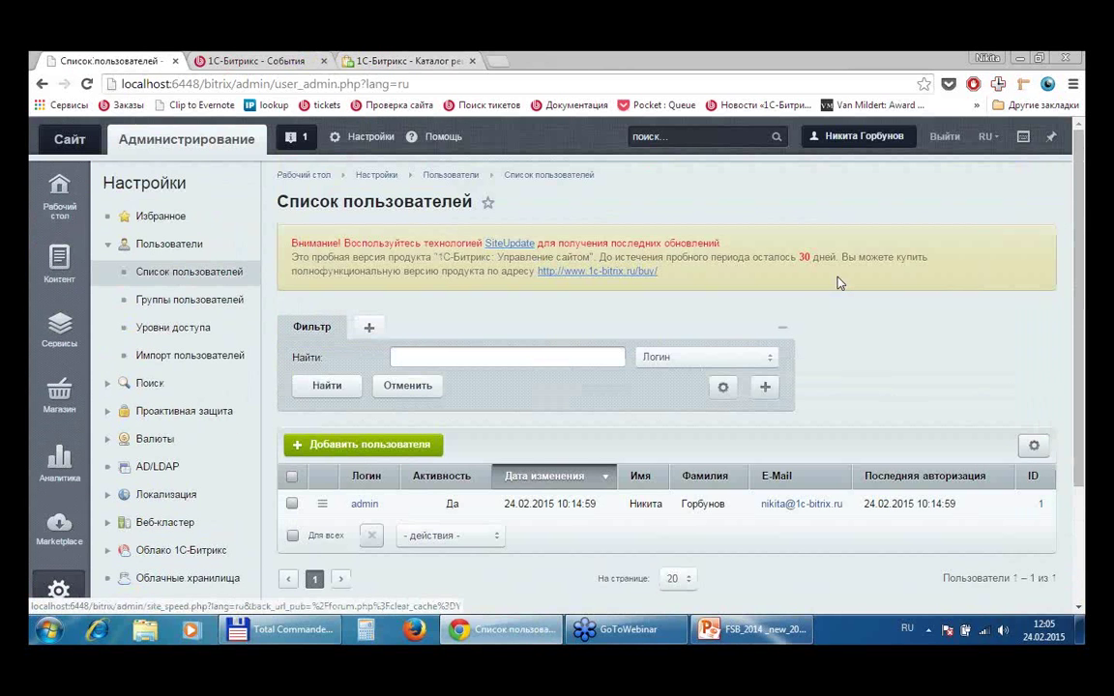
scroll(837, 281, down, 4)
scroll(532, 380, up, 4)
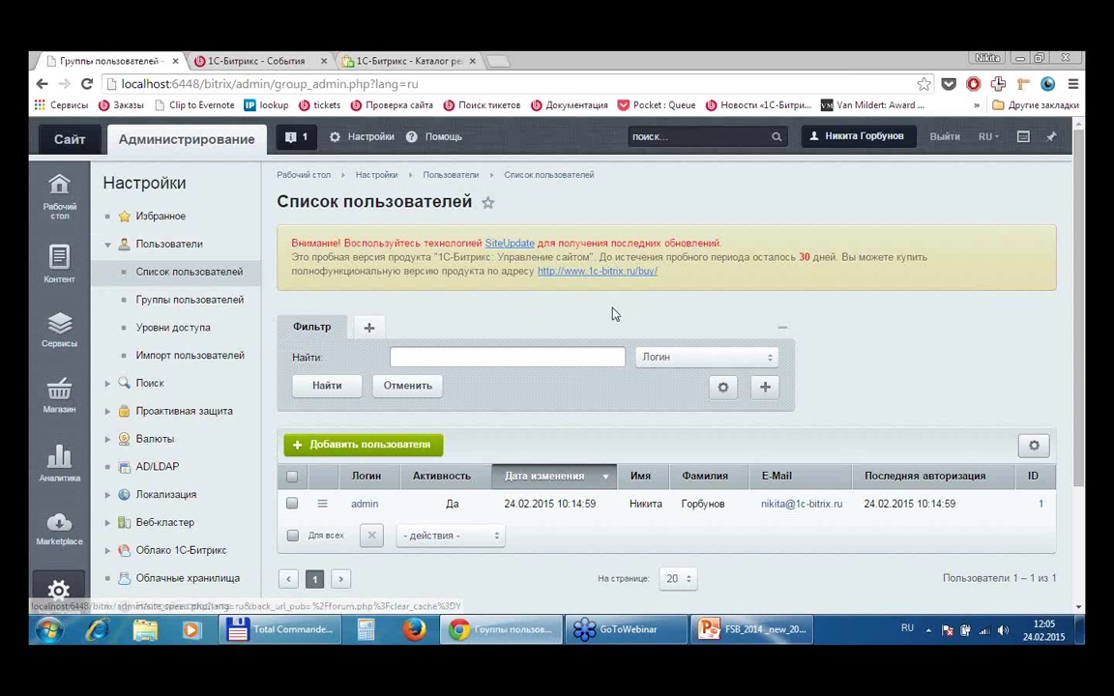
scroll(827, 323, down, 3)
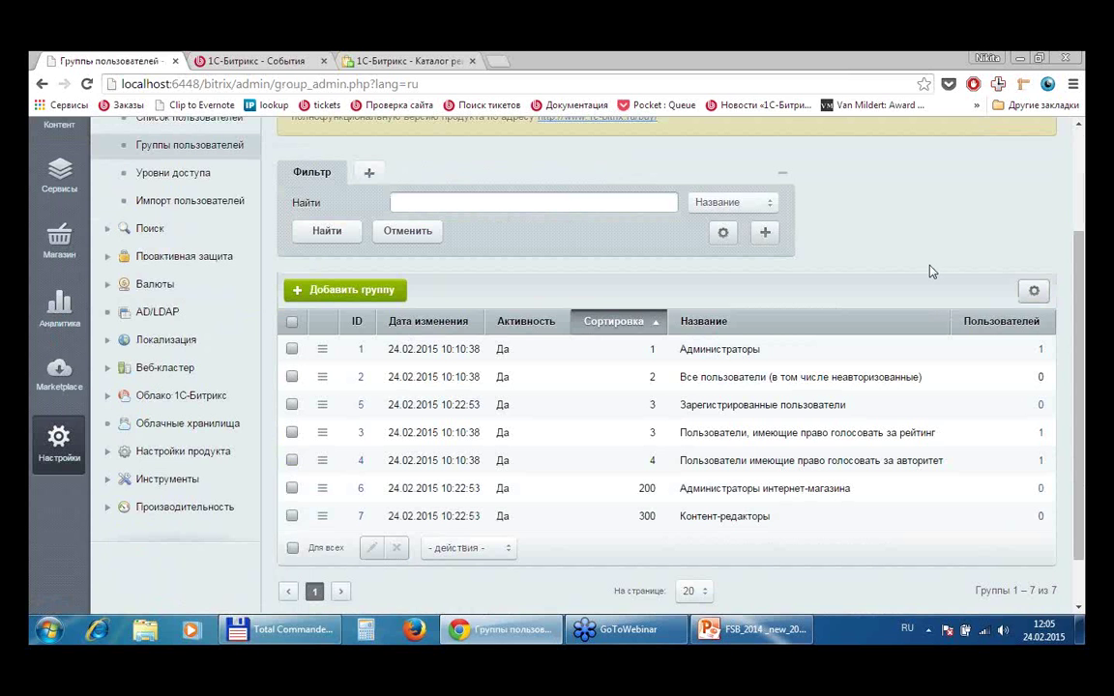
scroll(932, 272, down, 2)
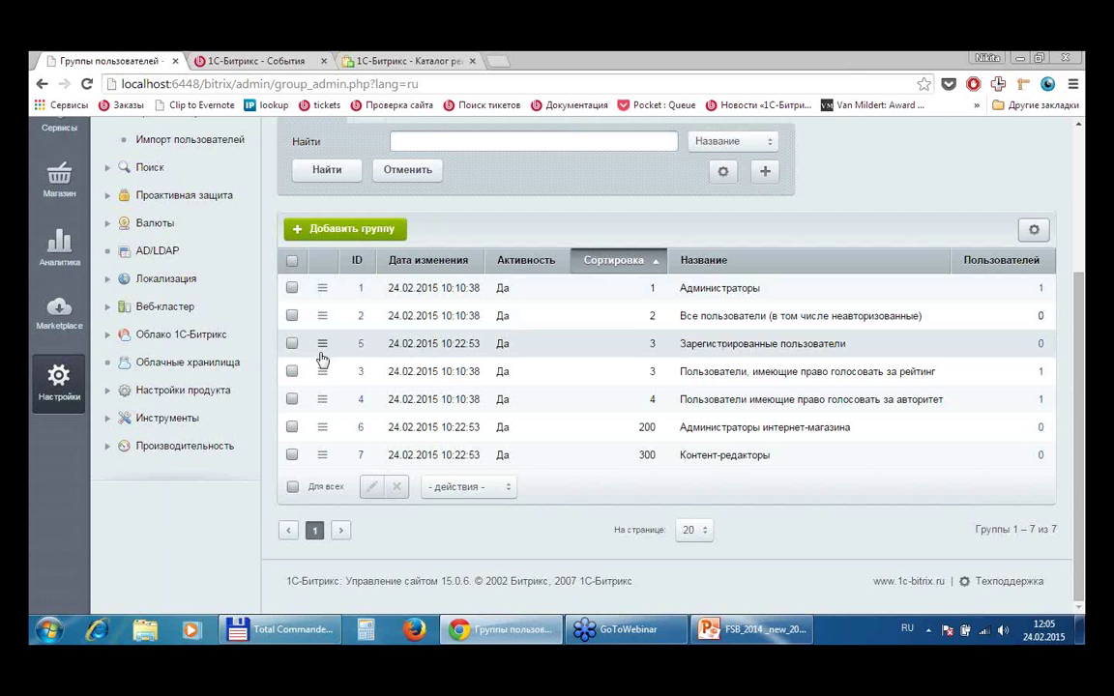
click(323, 372)
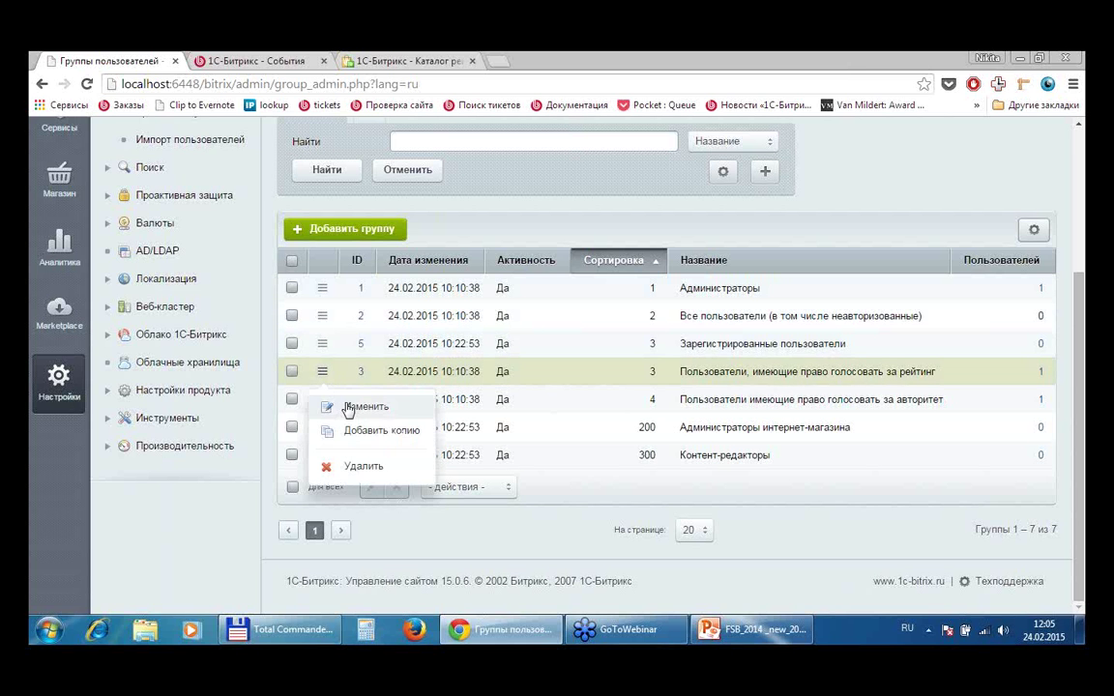
- Open group 3 for editing and review its security policy settings
click(346, 407)
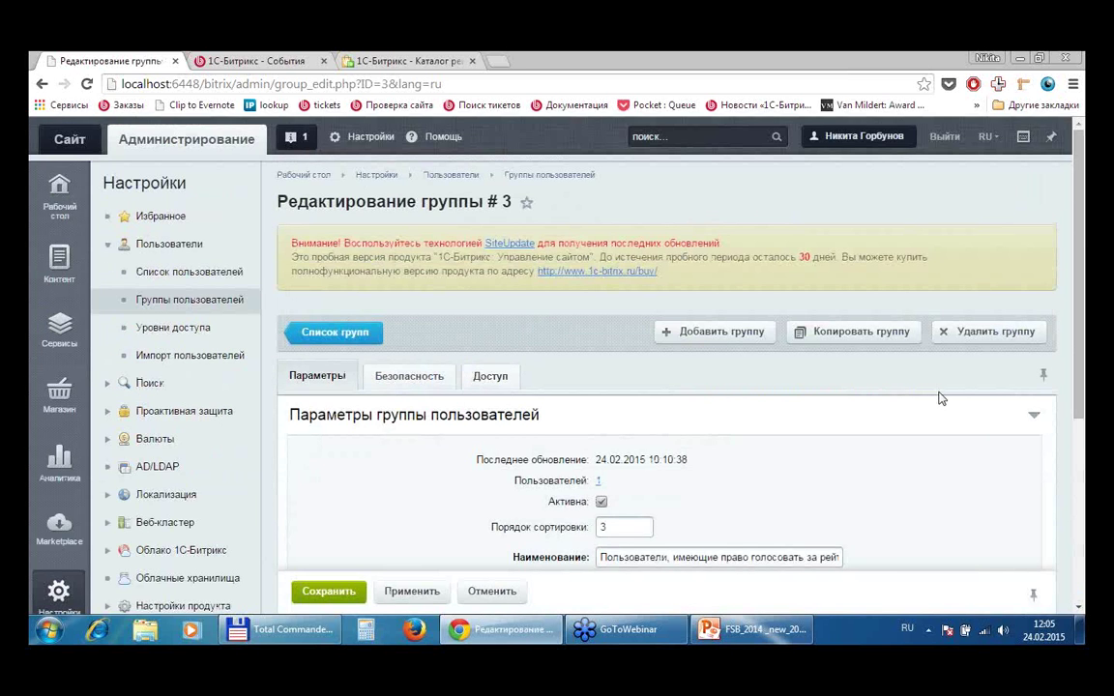
scroll(941, 399, down, 3)
scroll(421, 345, up, 3)
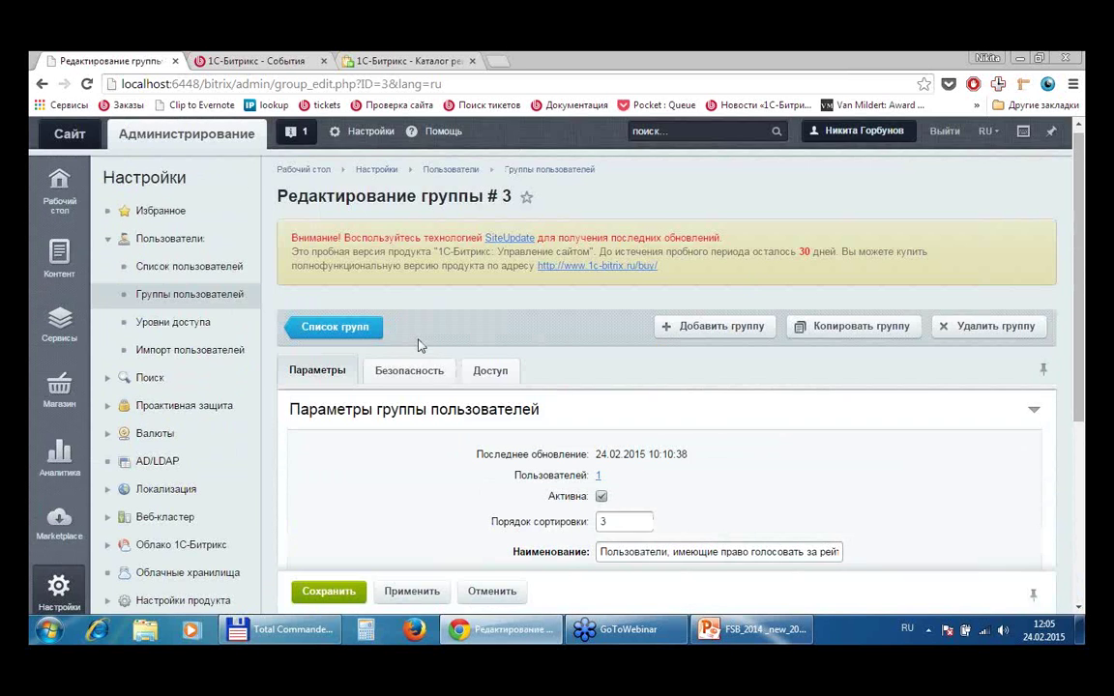
click(430, 370)
scroll(947, 418, down, 1)
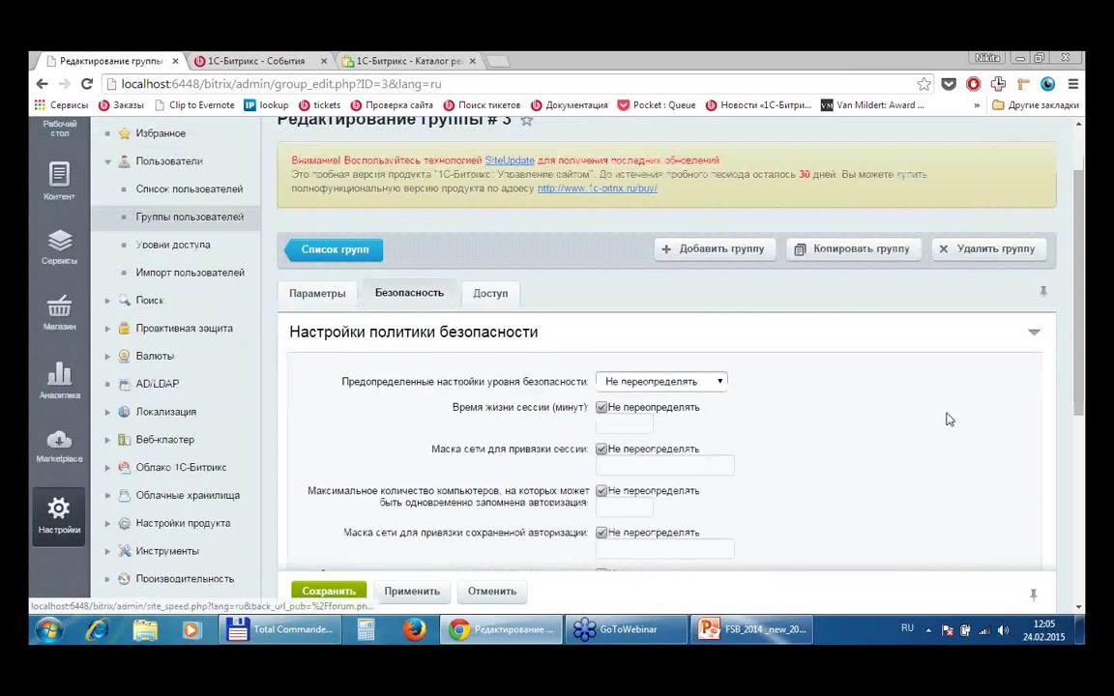
scroll(948, 418, down, 4)
scroll(947, 418, up, 5)
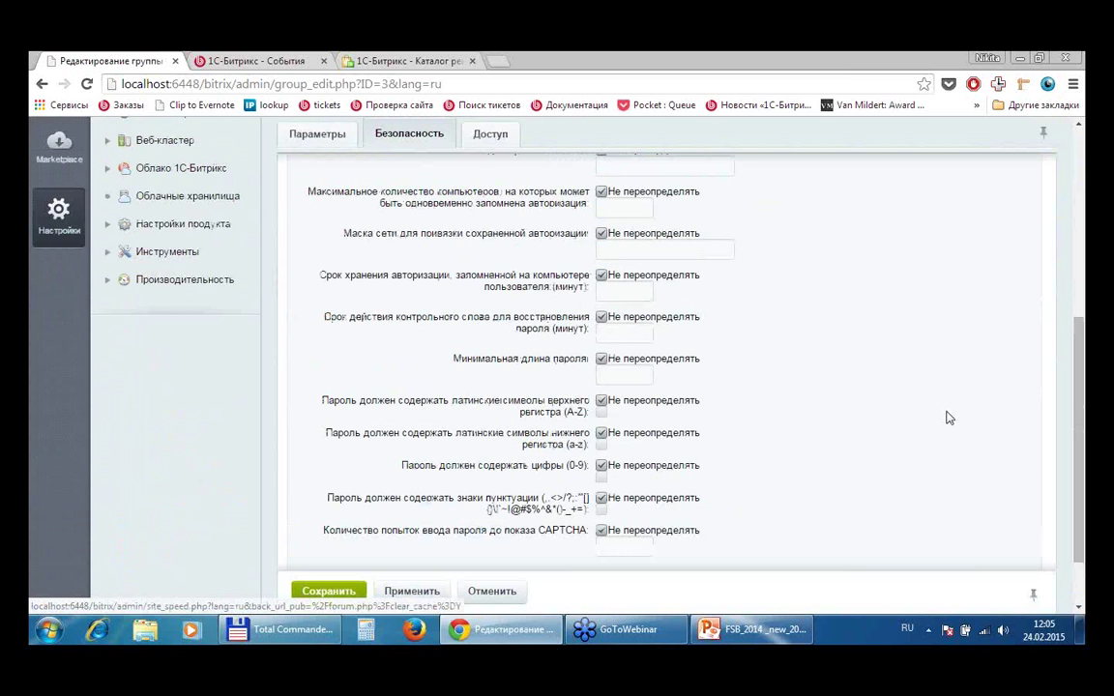
- Inspect the group's module access rights, including Торговый каталог levels, and cancel without saving
click(469, 238)
scroll(865, 385, down, 3)
scroll(865, 385, down, 1)
click(680, 305)
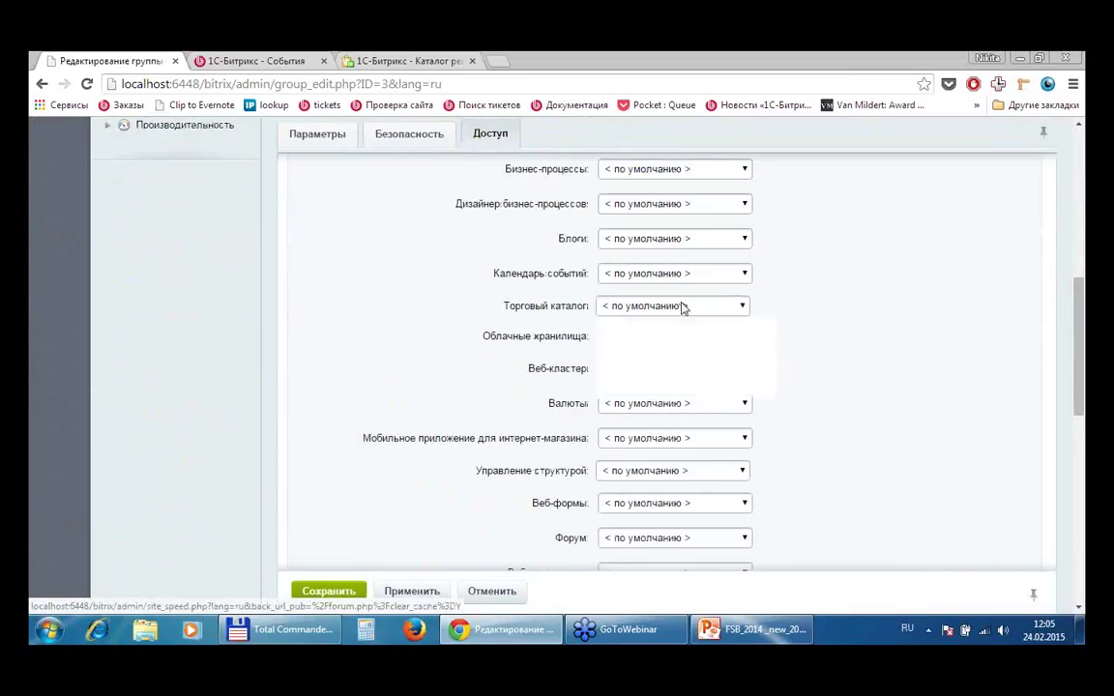
click(857, 305)
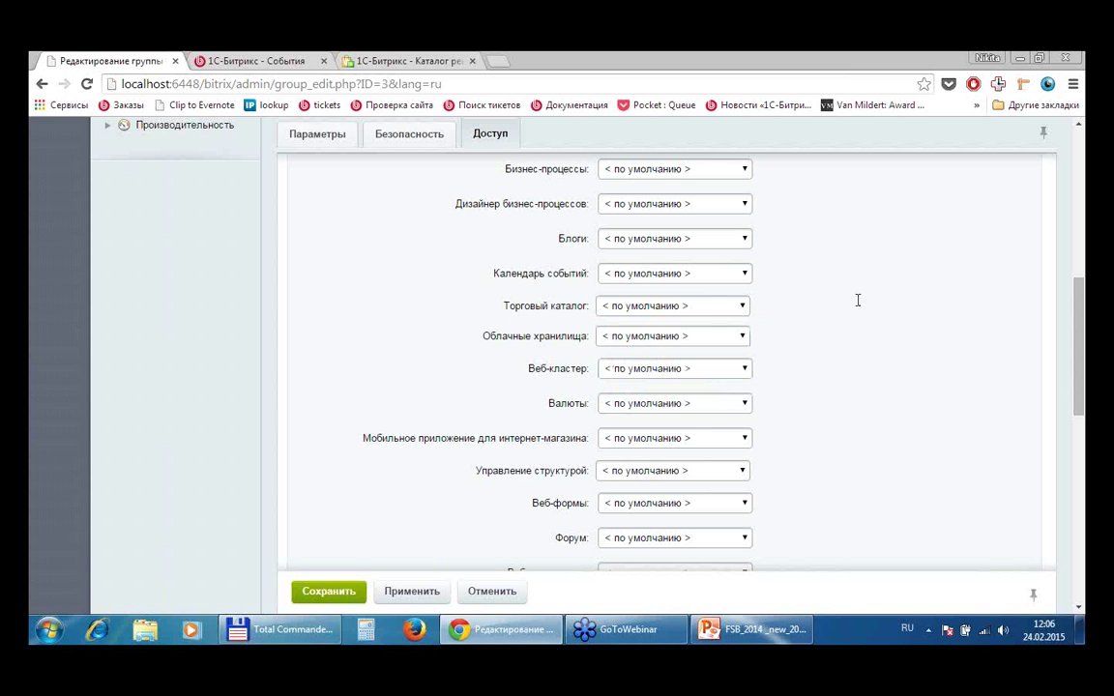
scroll(804, 372, up, 3)
scroll(808, 371, up, 3)
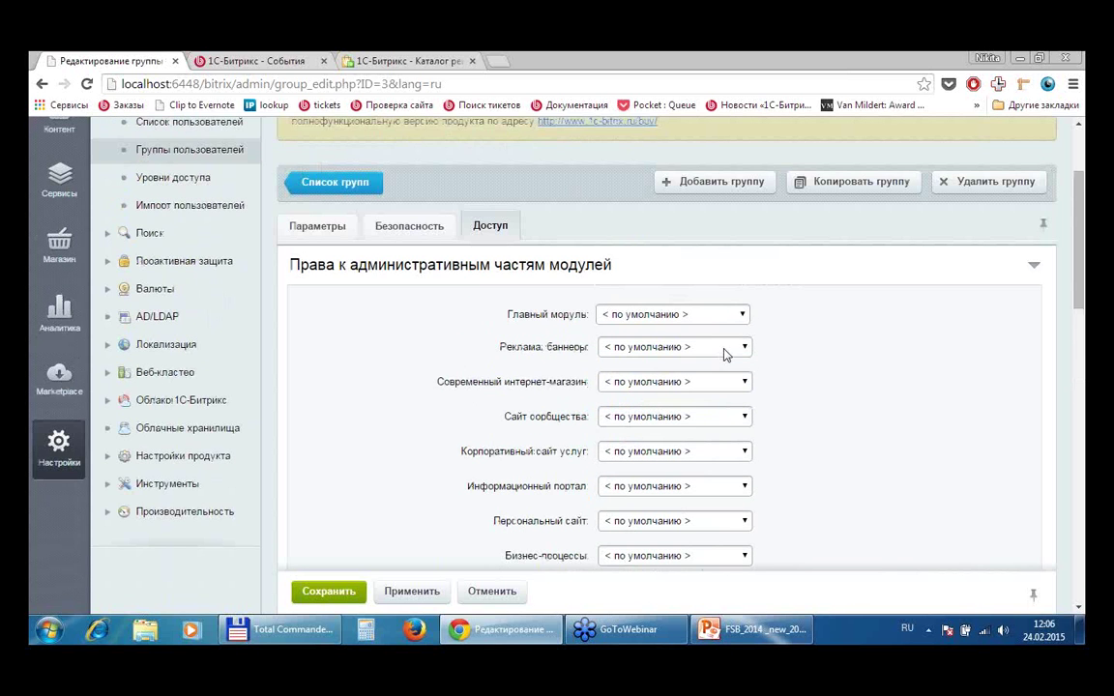
scroll(818, 367, down, 6)
scroll(745, 388, down, 1)
click(475, 593)
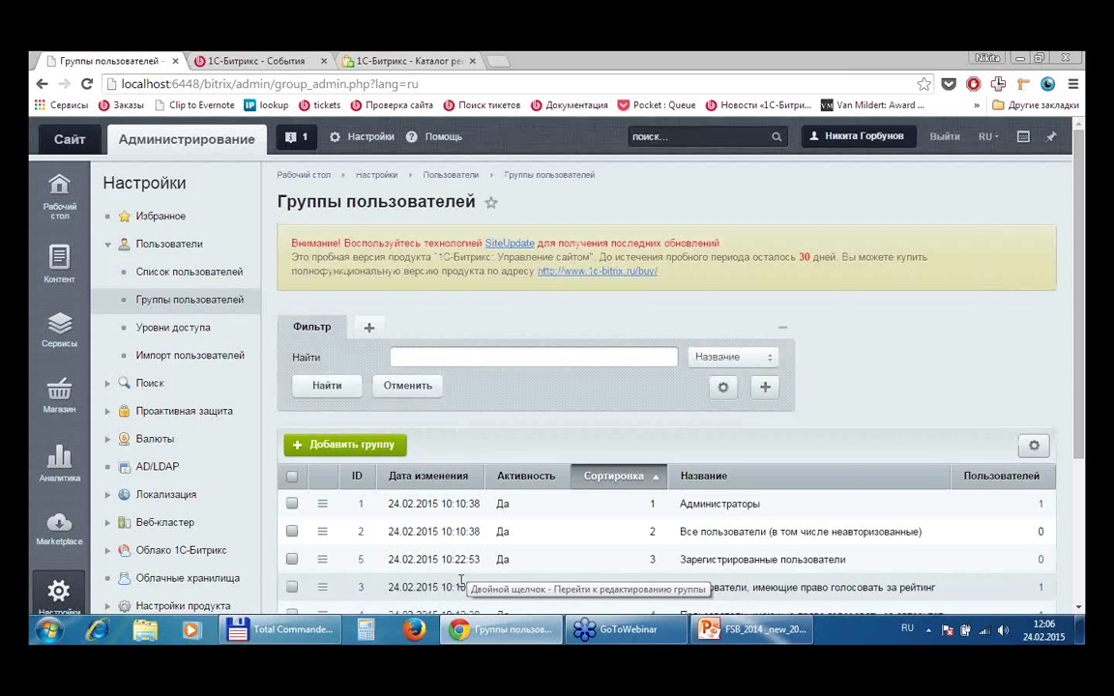
- Open the site user list and the administrator account's profile for editing
click(181, 278)
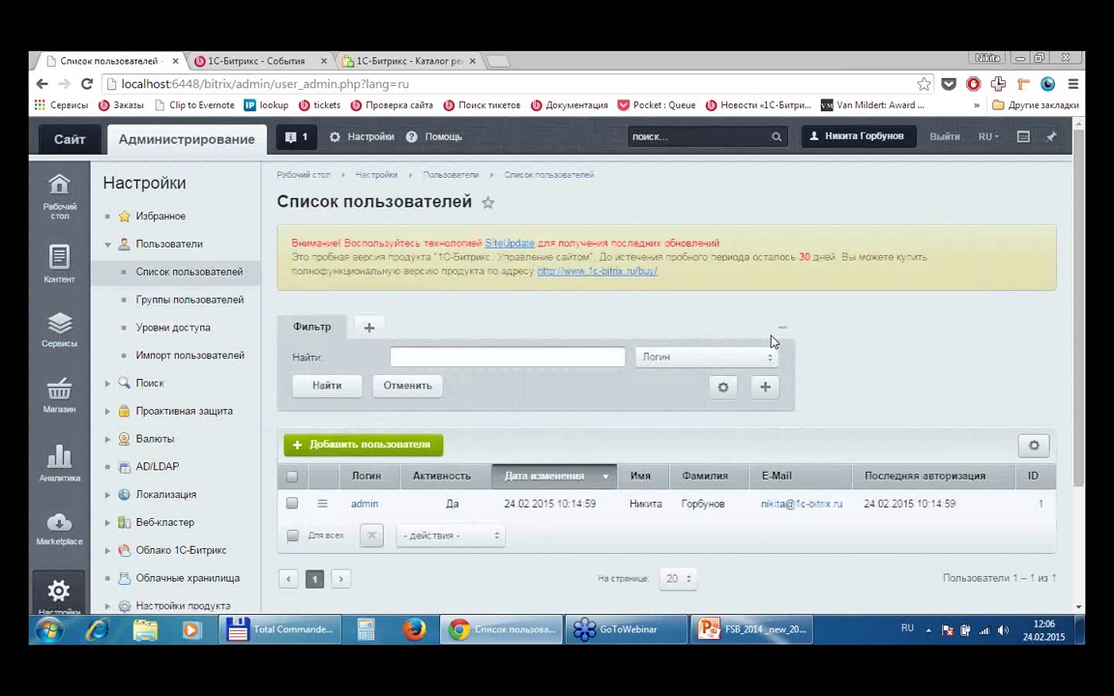
scroll(367, 346, down, 3)
click(365, 344)
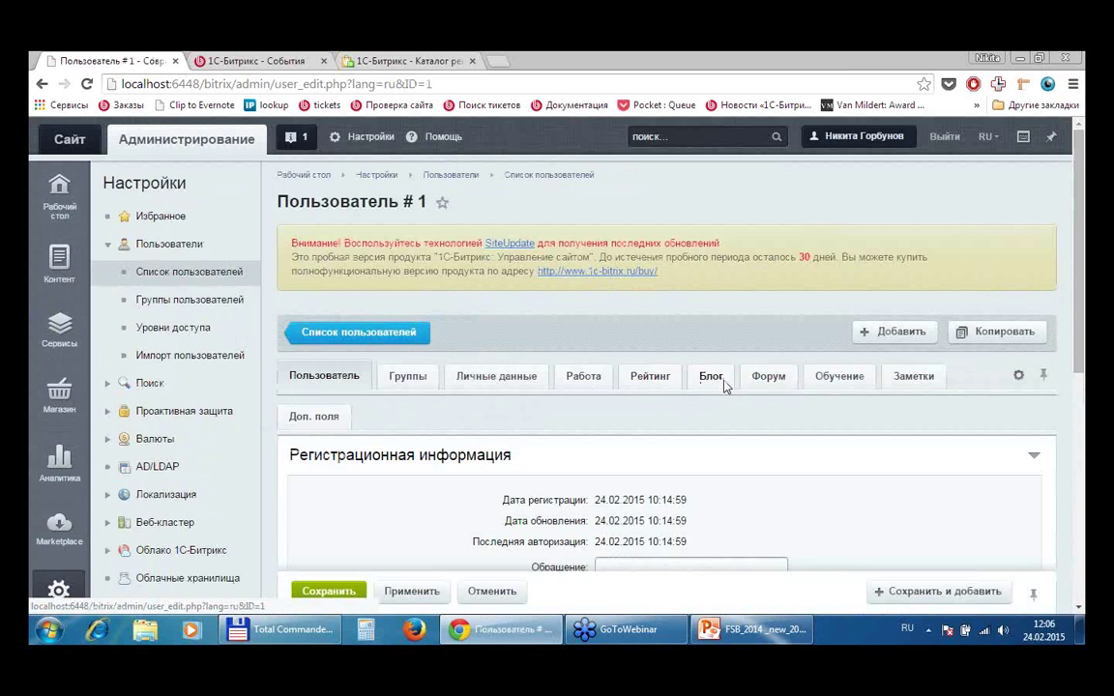
scroll(725, 385, down, 2)
- Review the profile's Группы, Личные данные, Работа and Рейтинг tabs, then return to the user list
click(406, 298)
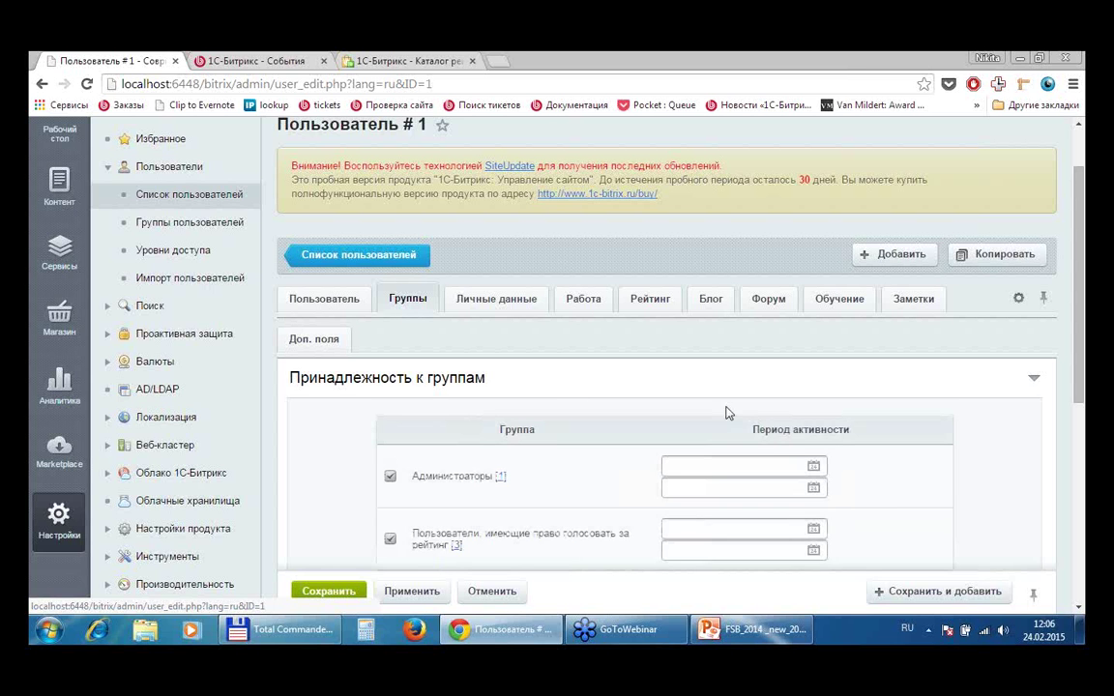
scroll(721, 390, down, 5)
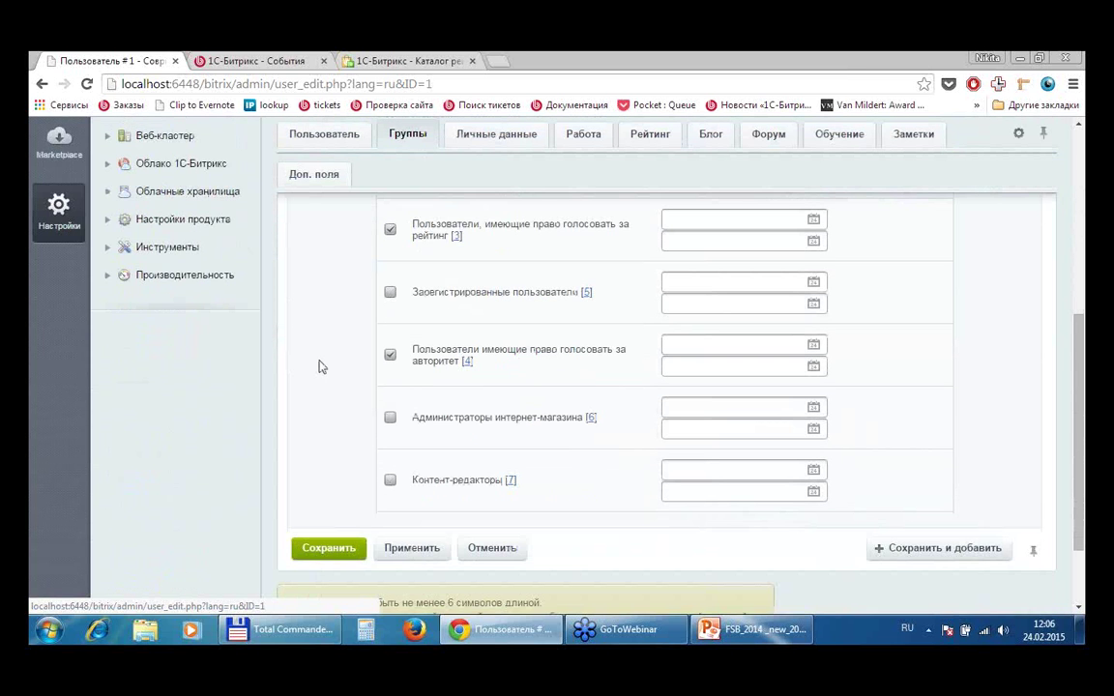
scroll(324, 372, down, 2)
scroll(329, 377, up, 4)
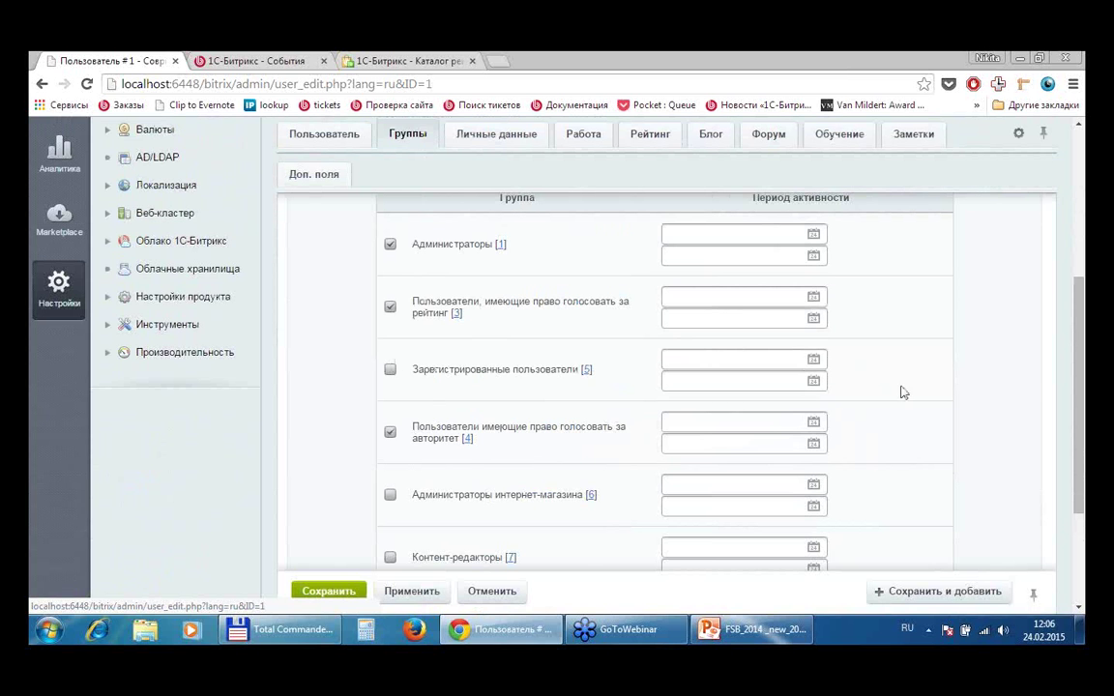
scroll(909, 406, up, 4)
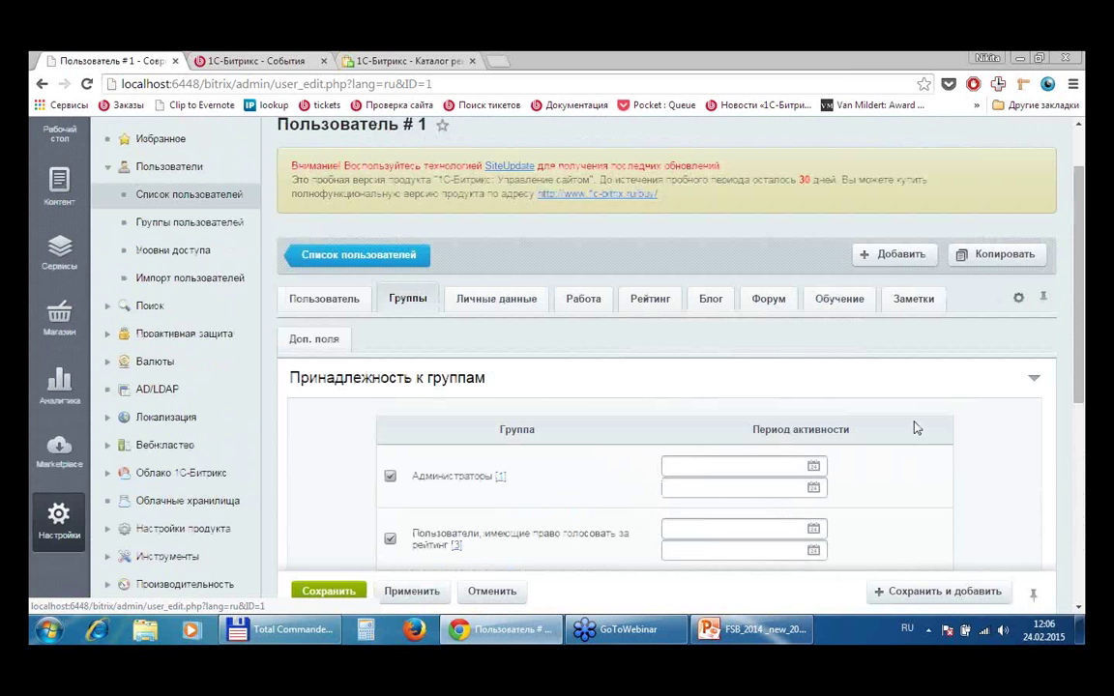
click(498, 299)
click(582, 300)
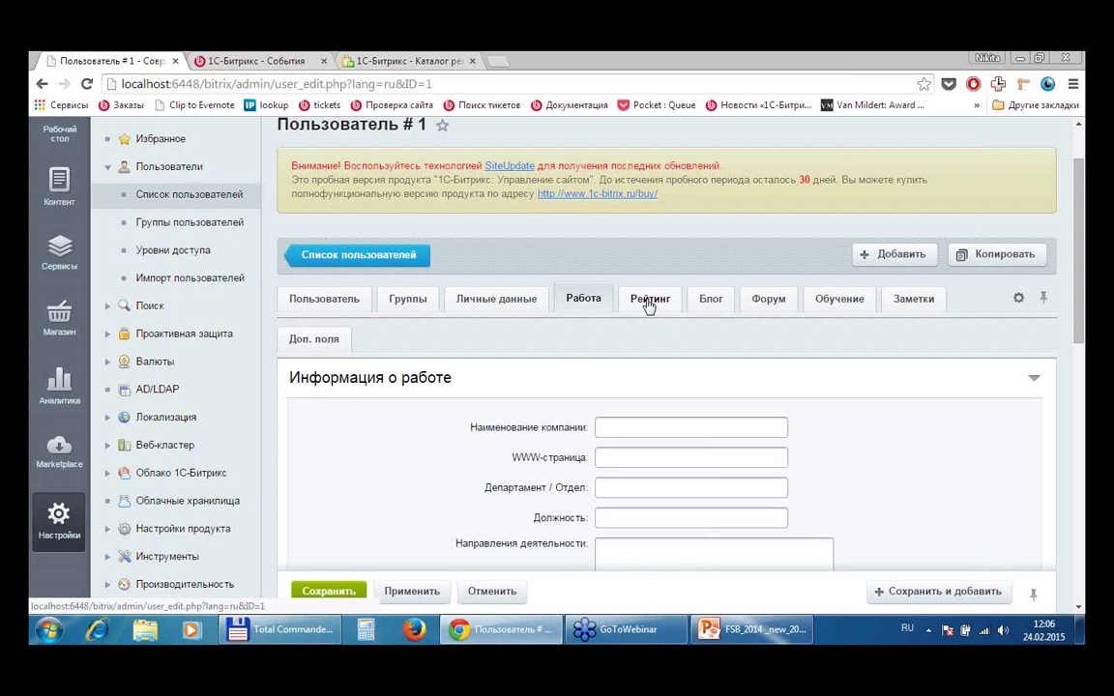
click(647, 300)
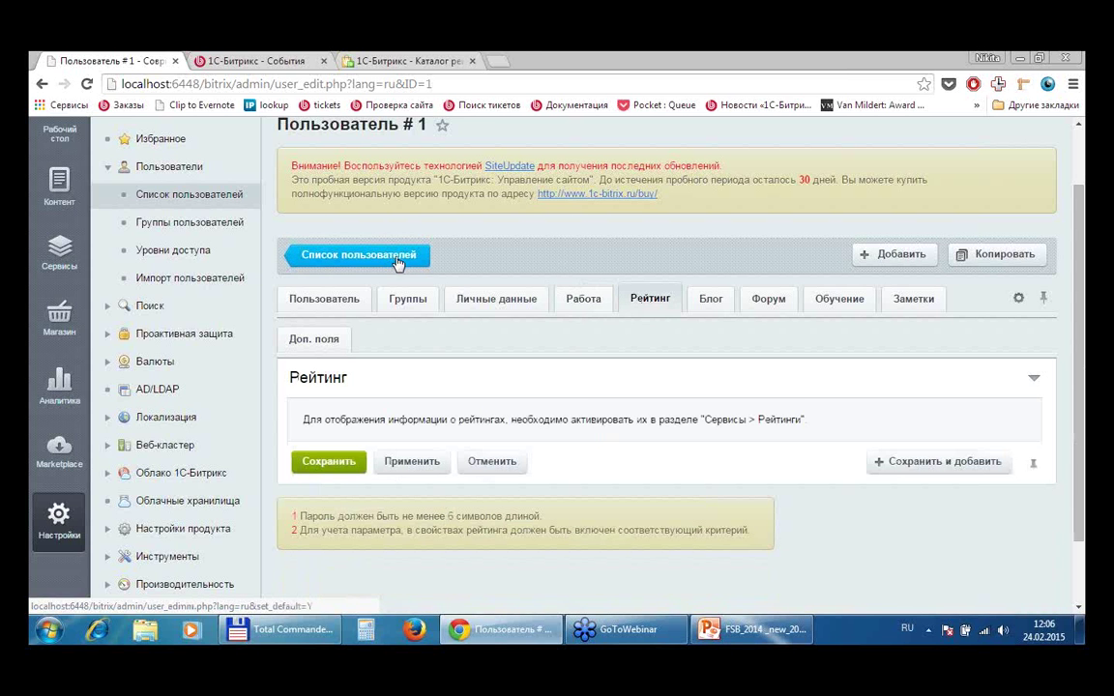
click(420, 277)
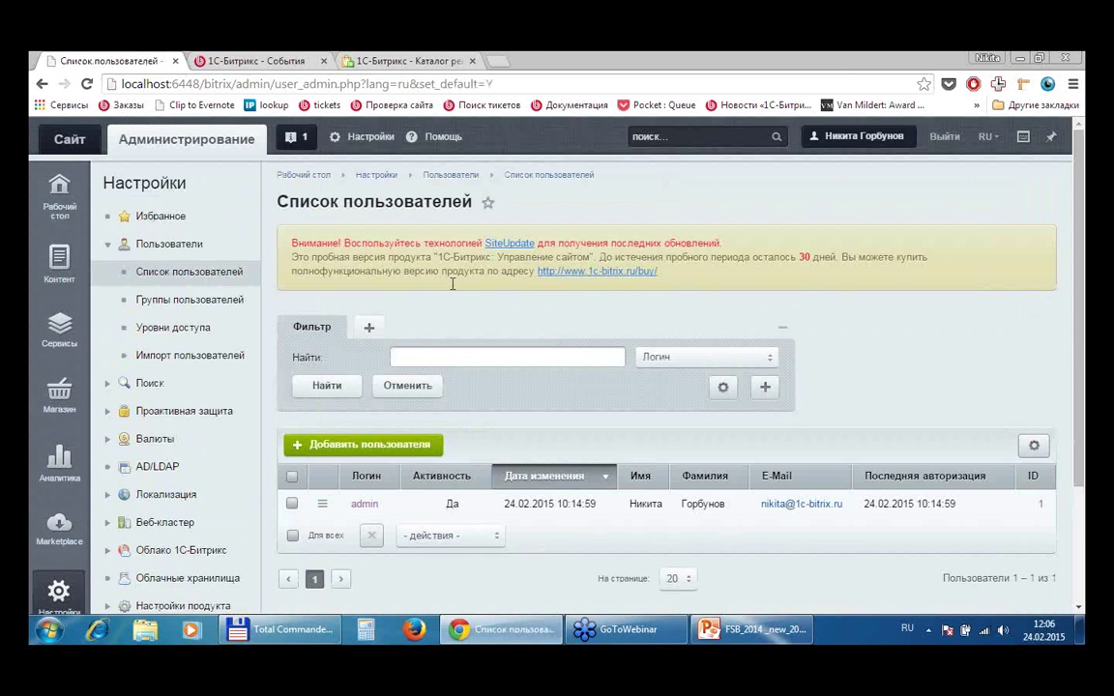
scroll(976, 426, down, 3)
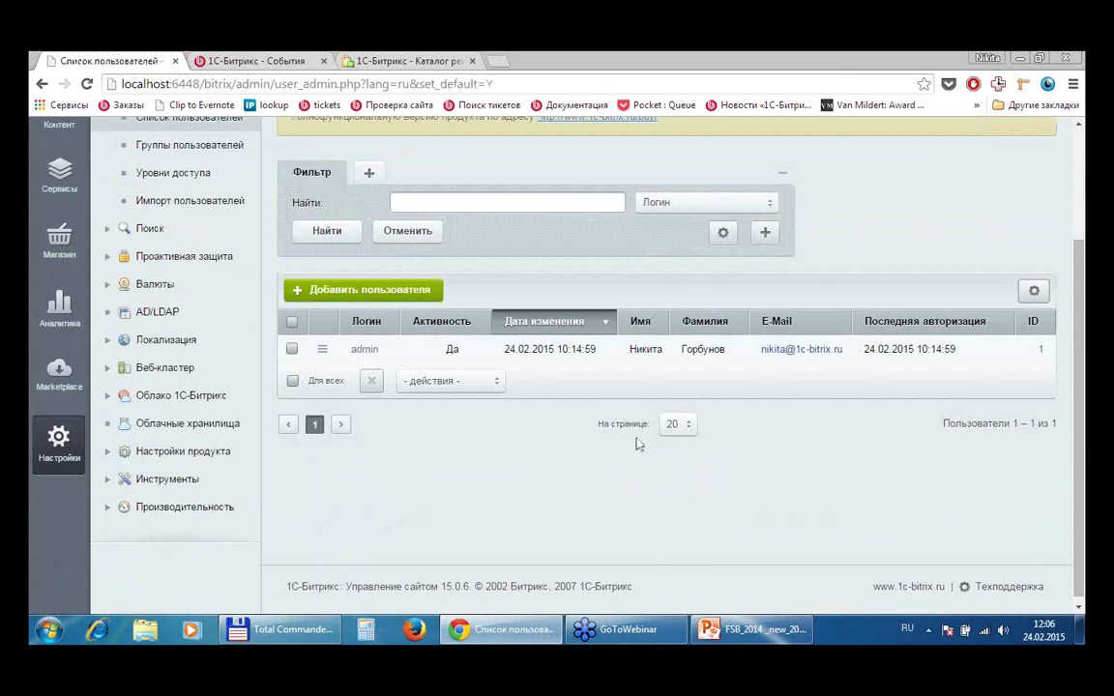
- Open Уровни доступа and scroll through levels like Доступ закрыт (D) and Изменение своего профиля (P)
click(206, 184)
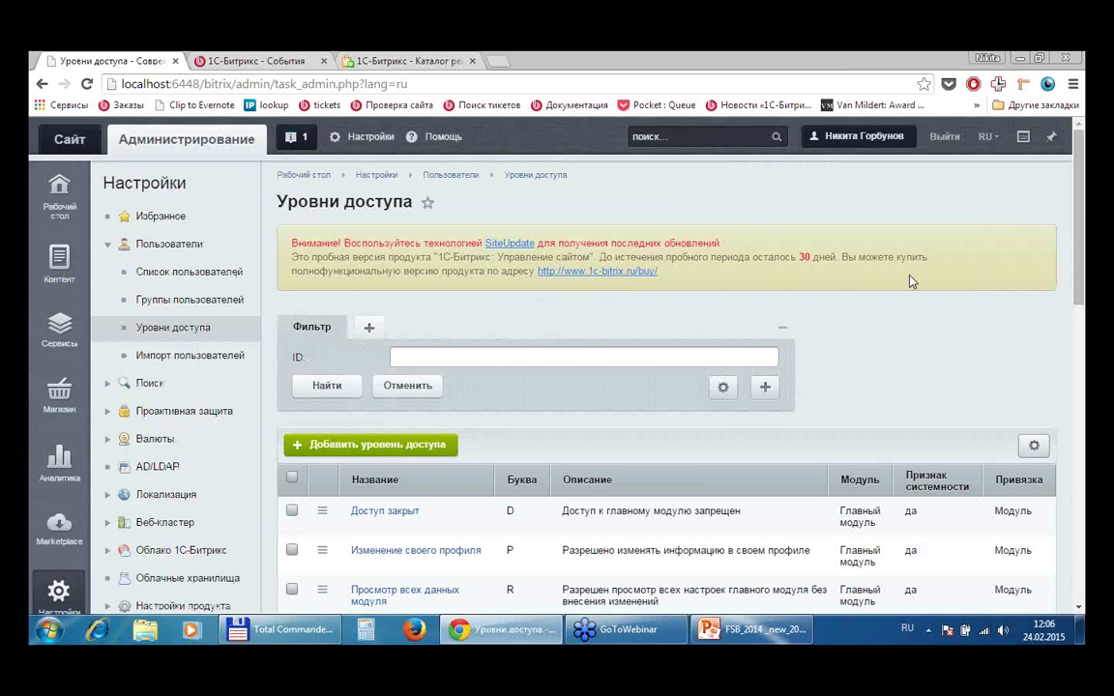
scroll(909, 280, down, 8)
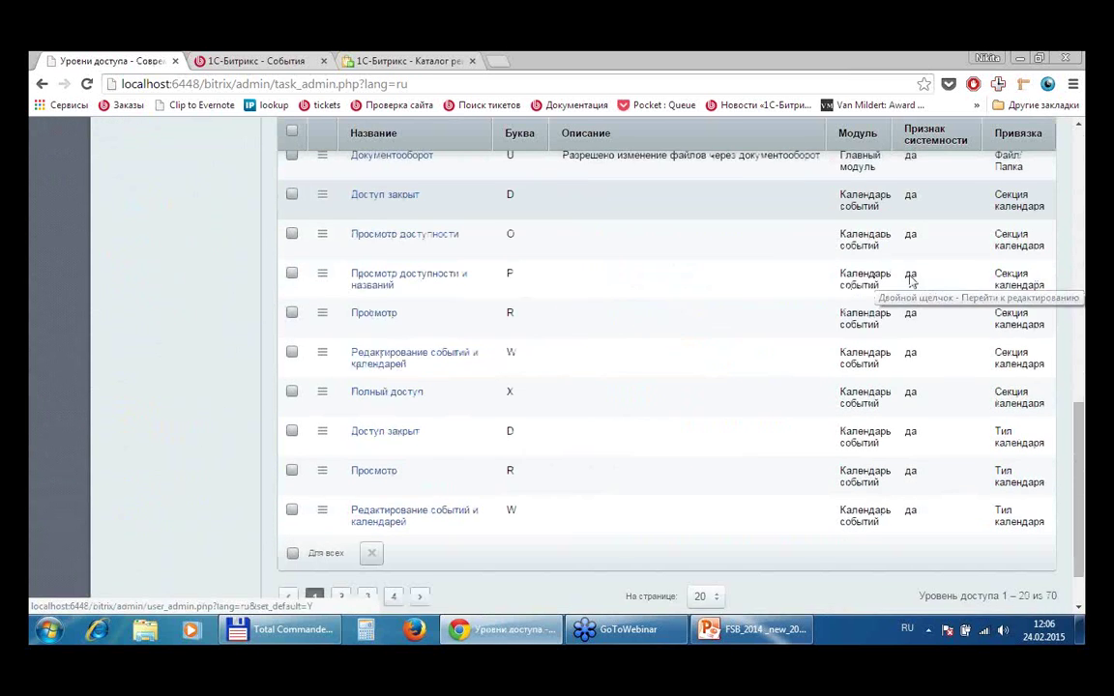
scroll(909, 280, down, 2)
scroll(909, 286, up, 10)
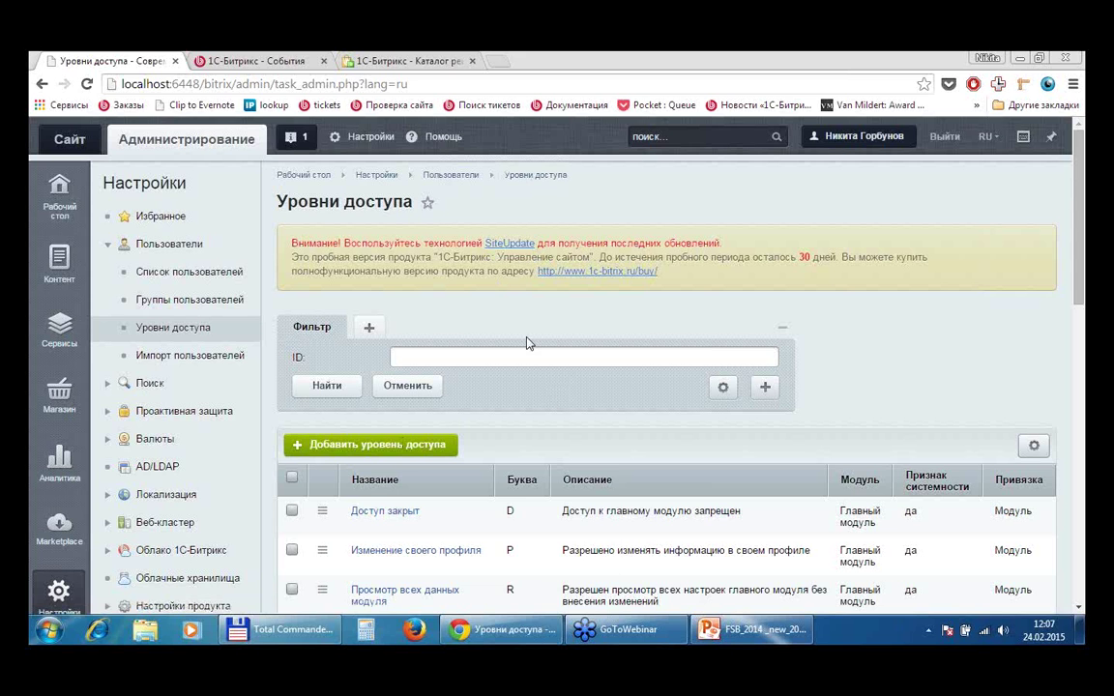
- Load a bitrix24.net member profile in the first tab, then switch to the 1С-Битрикс events tab
click(410, 88)
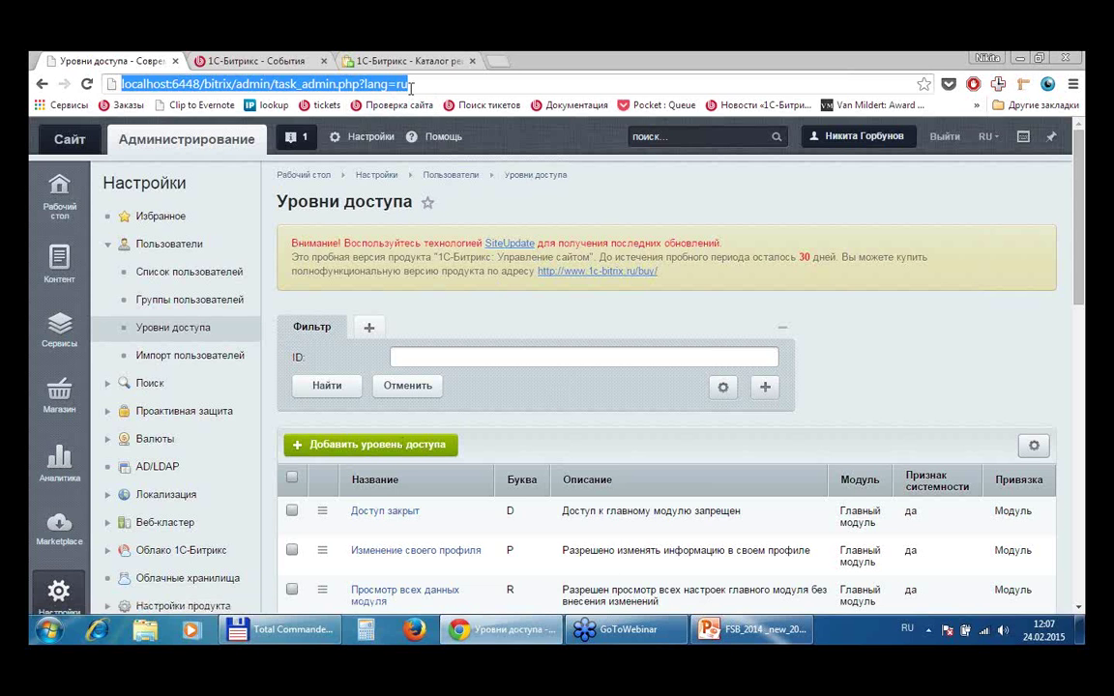
text(ише)
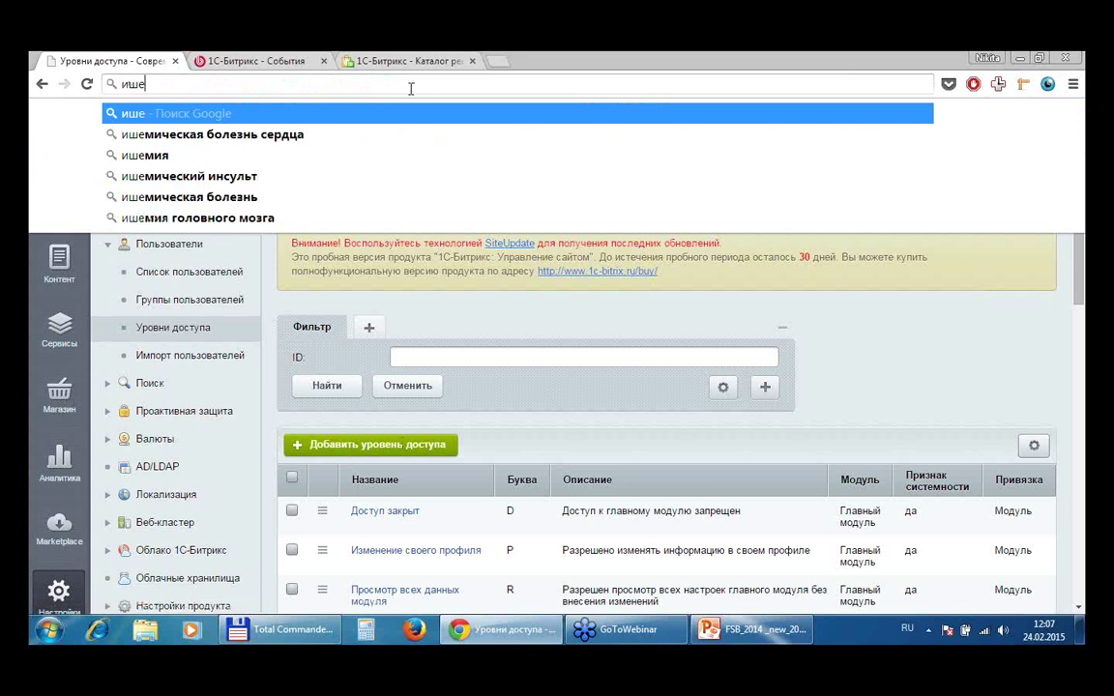
text(кшч24ю)
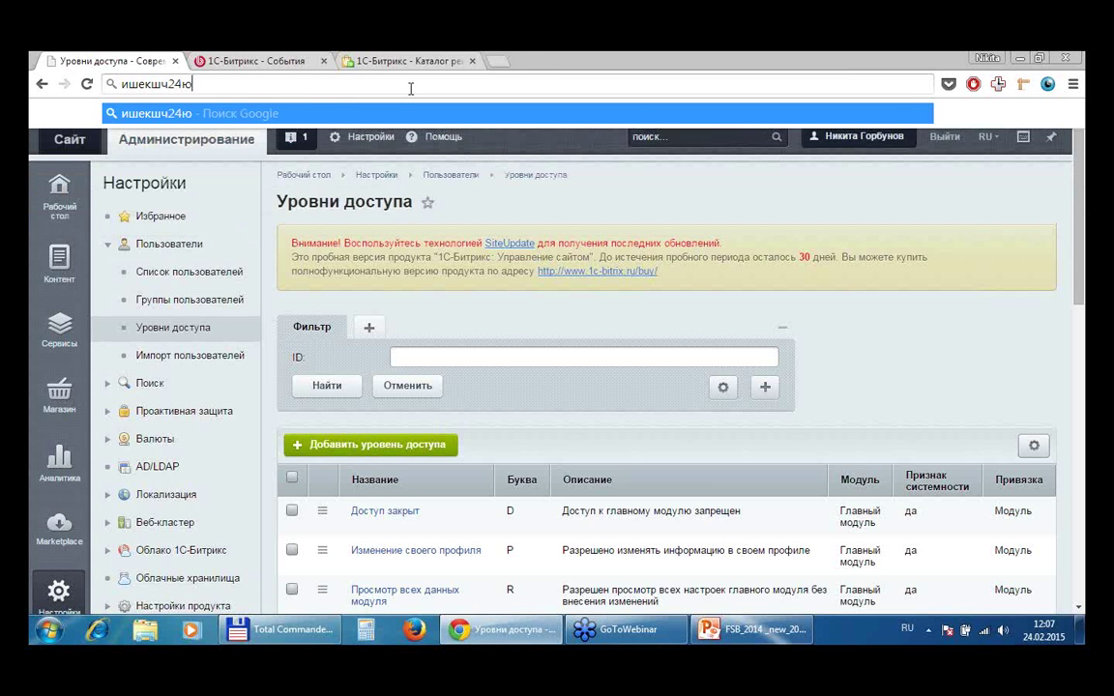
text(ту)
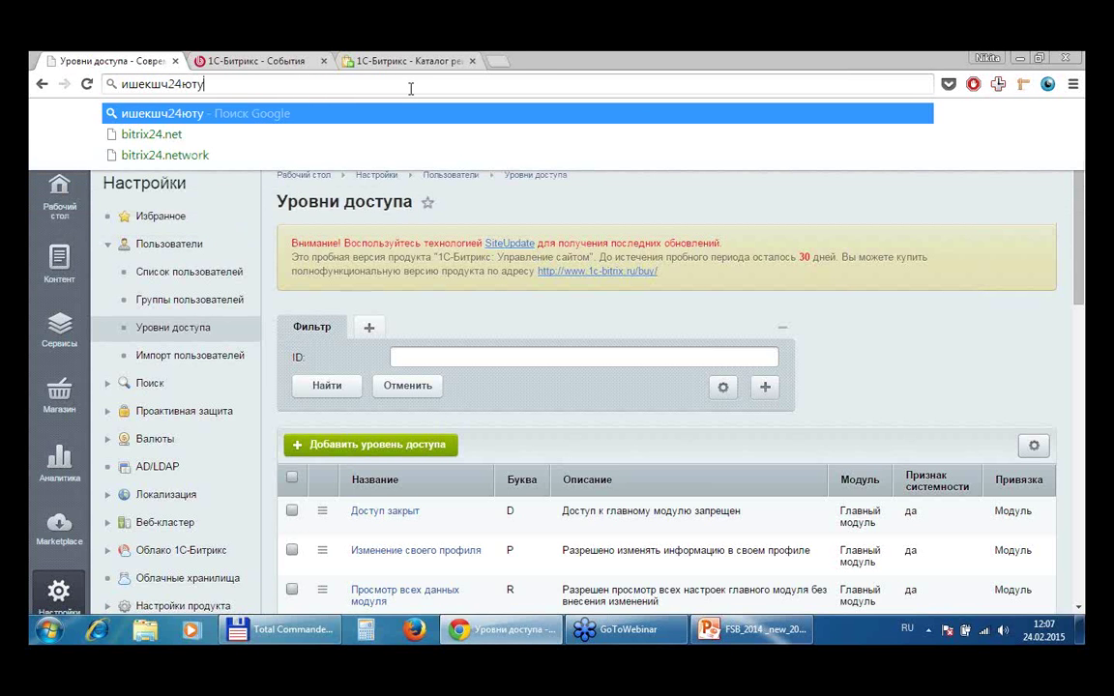
key(Down)
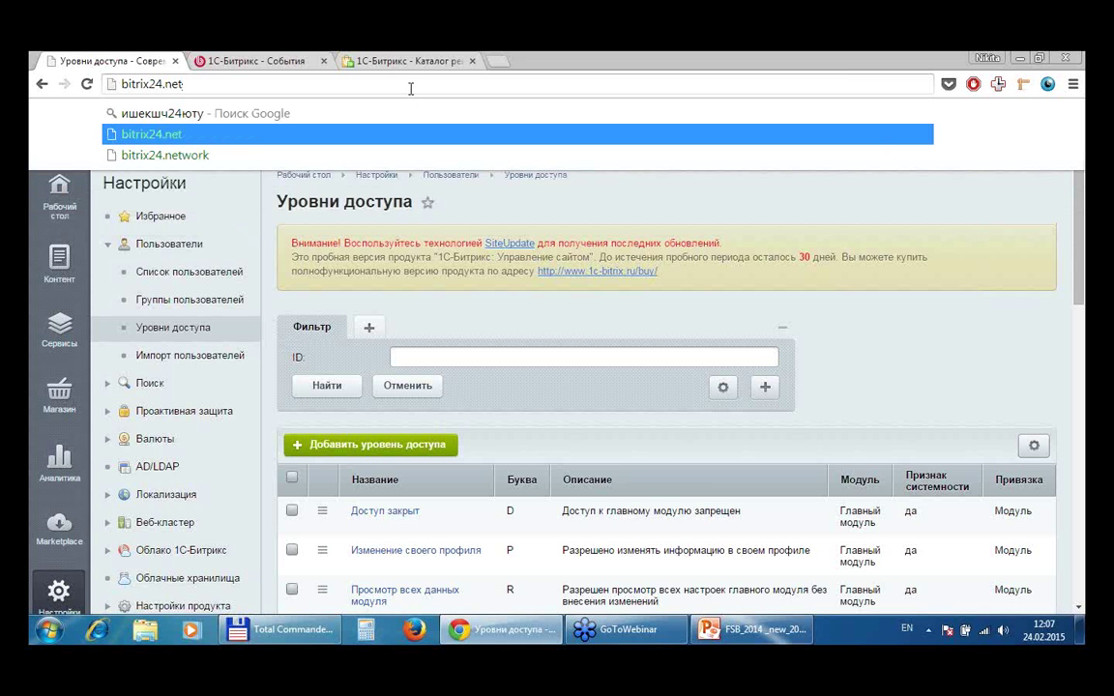
text(/niki)
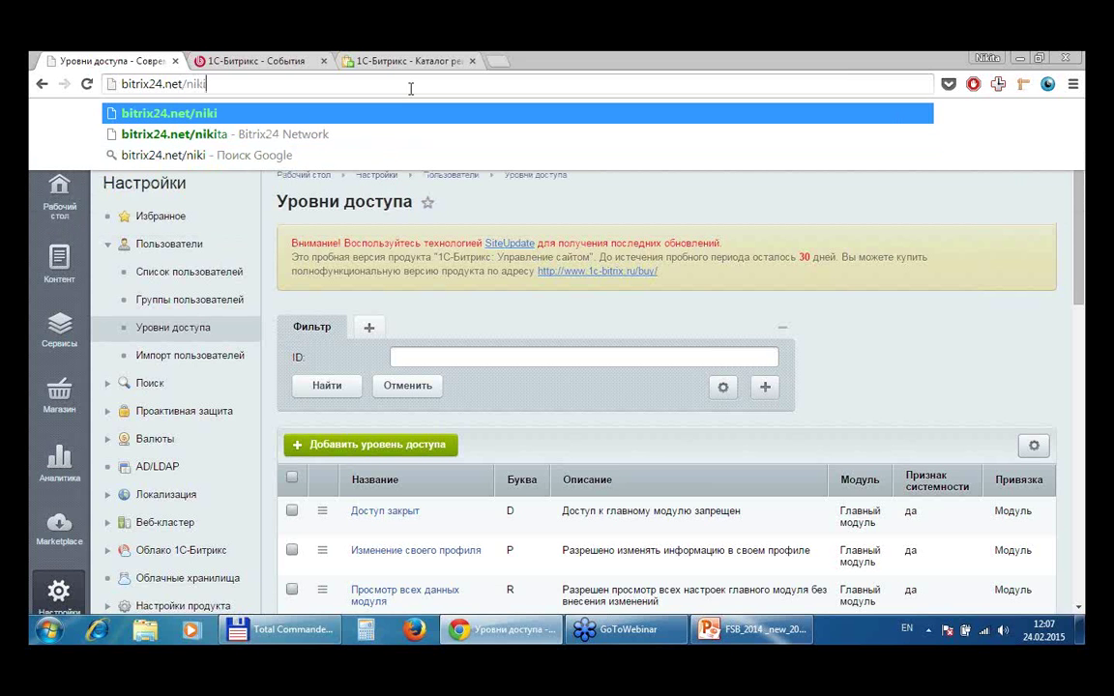
text(ta)
key(Return)
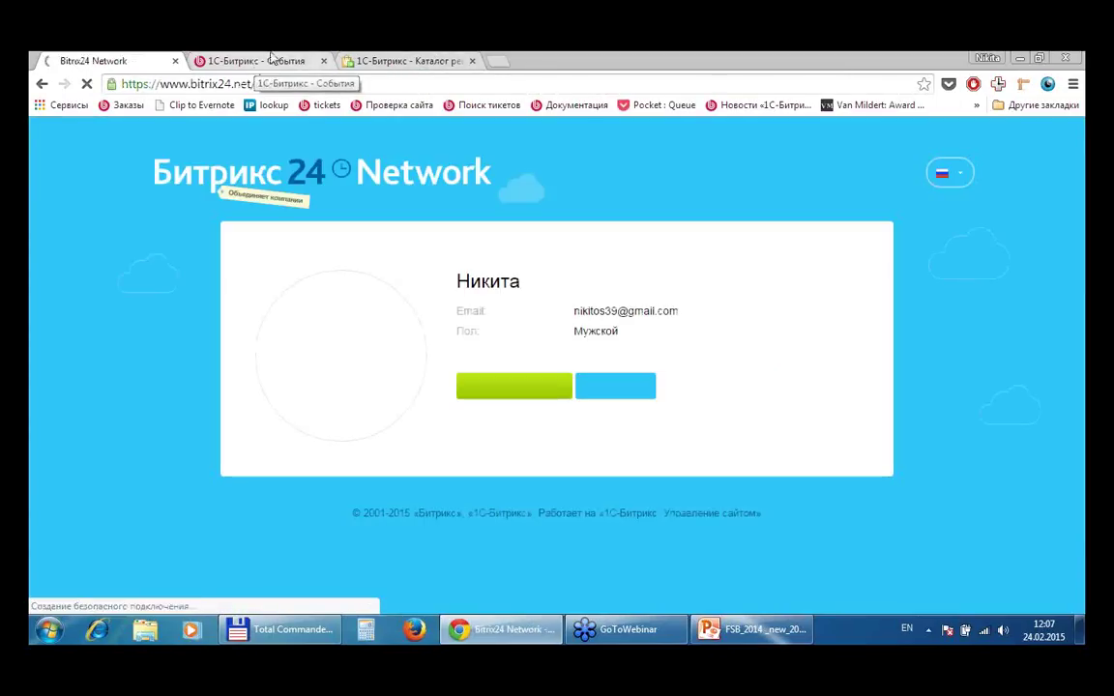
click(259, 64)
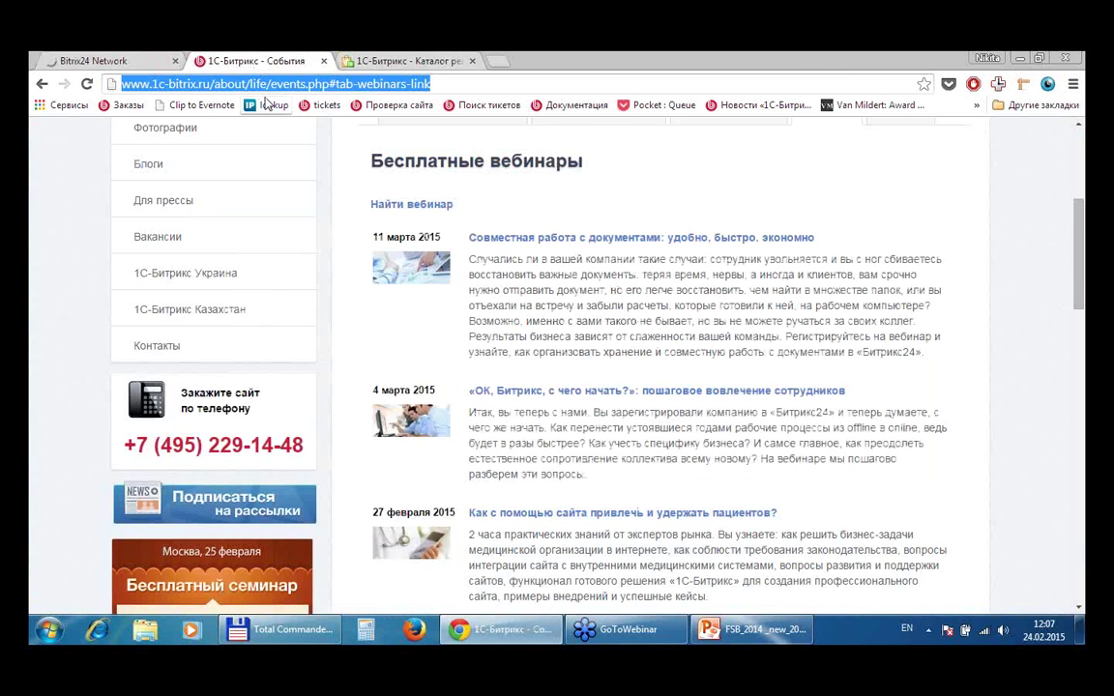
- Load bitrix24.ru in the second tab, then return to the Bitrix24 Network profile tab
text(bitrix24.ru)
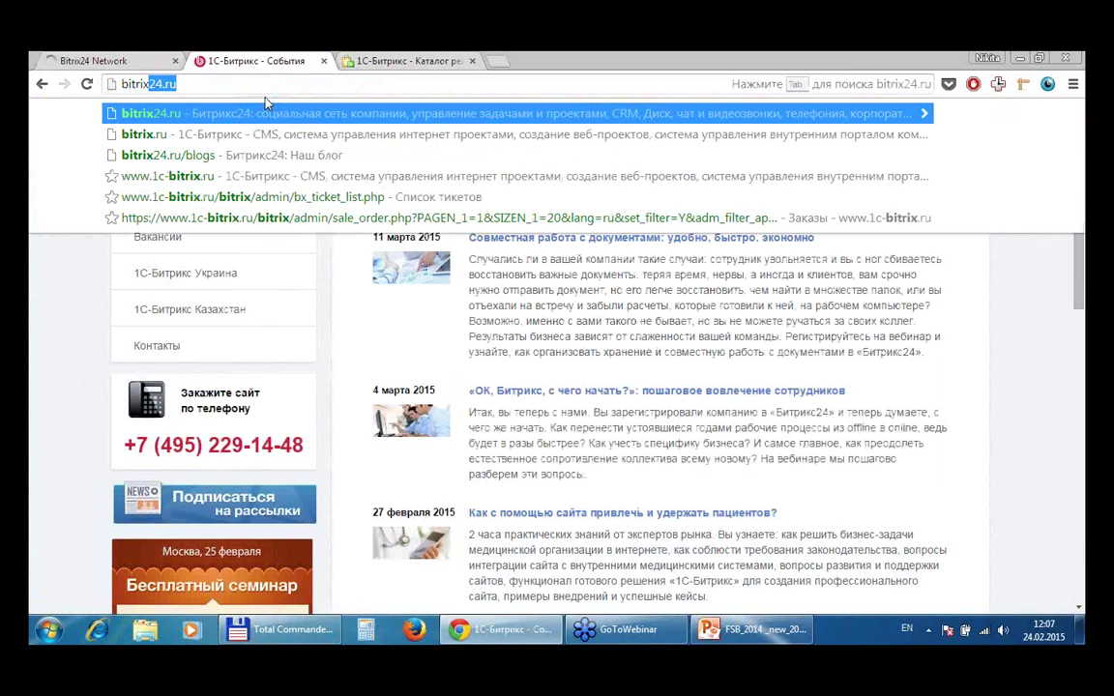
key(Return)
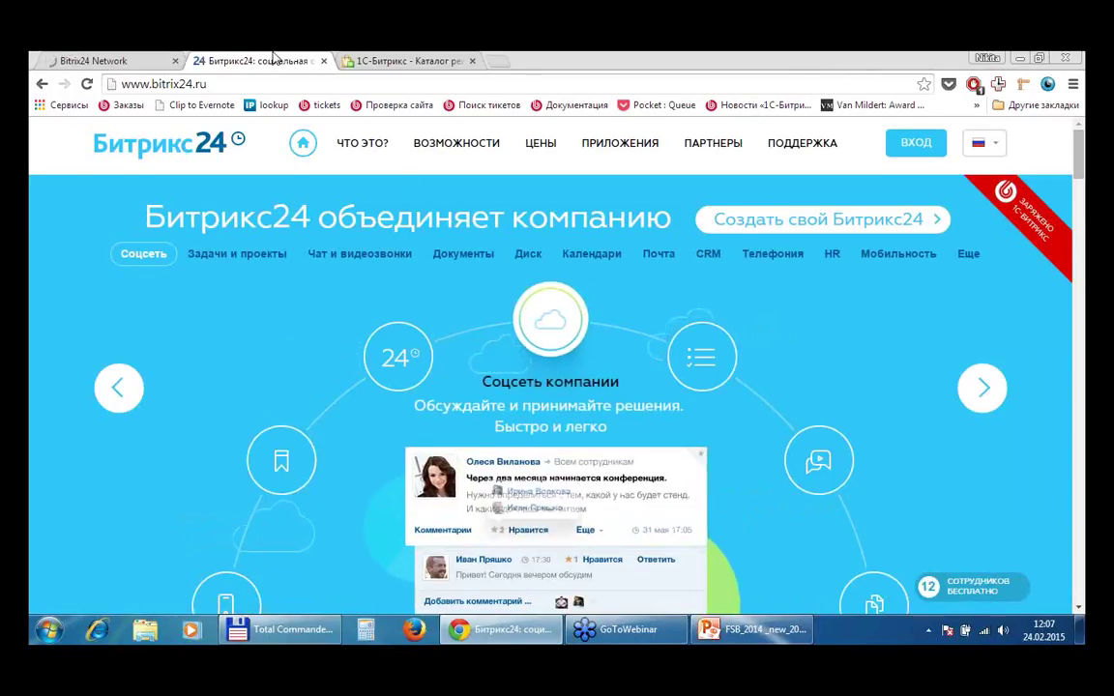
click(100, 60)
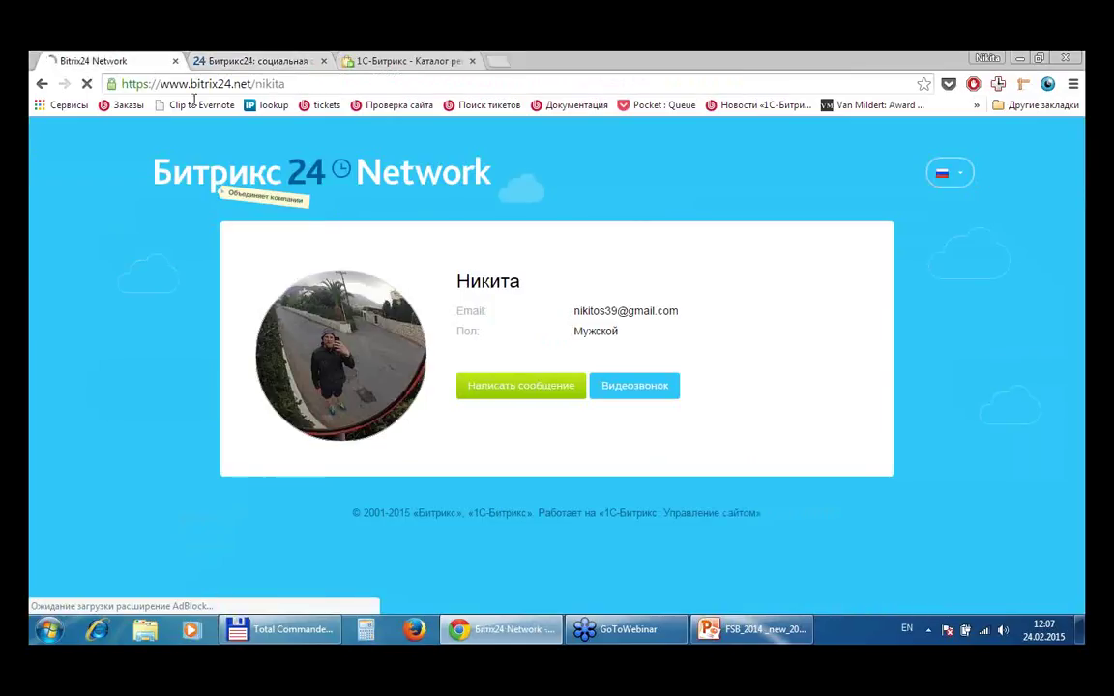